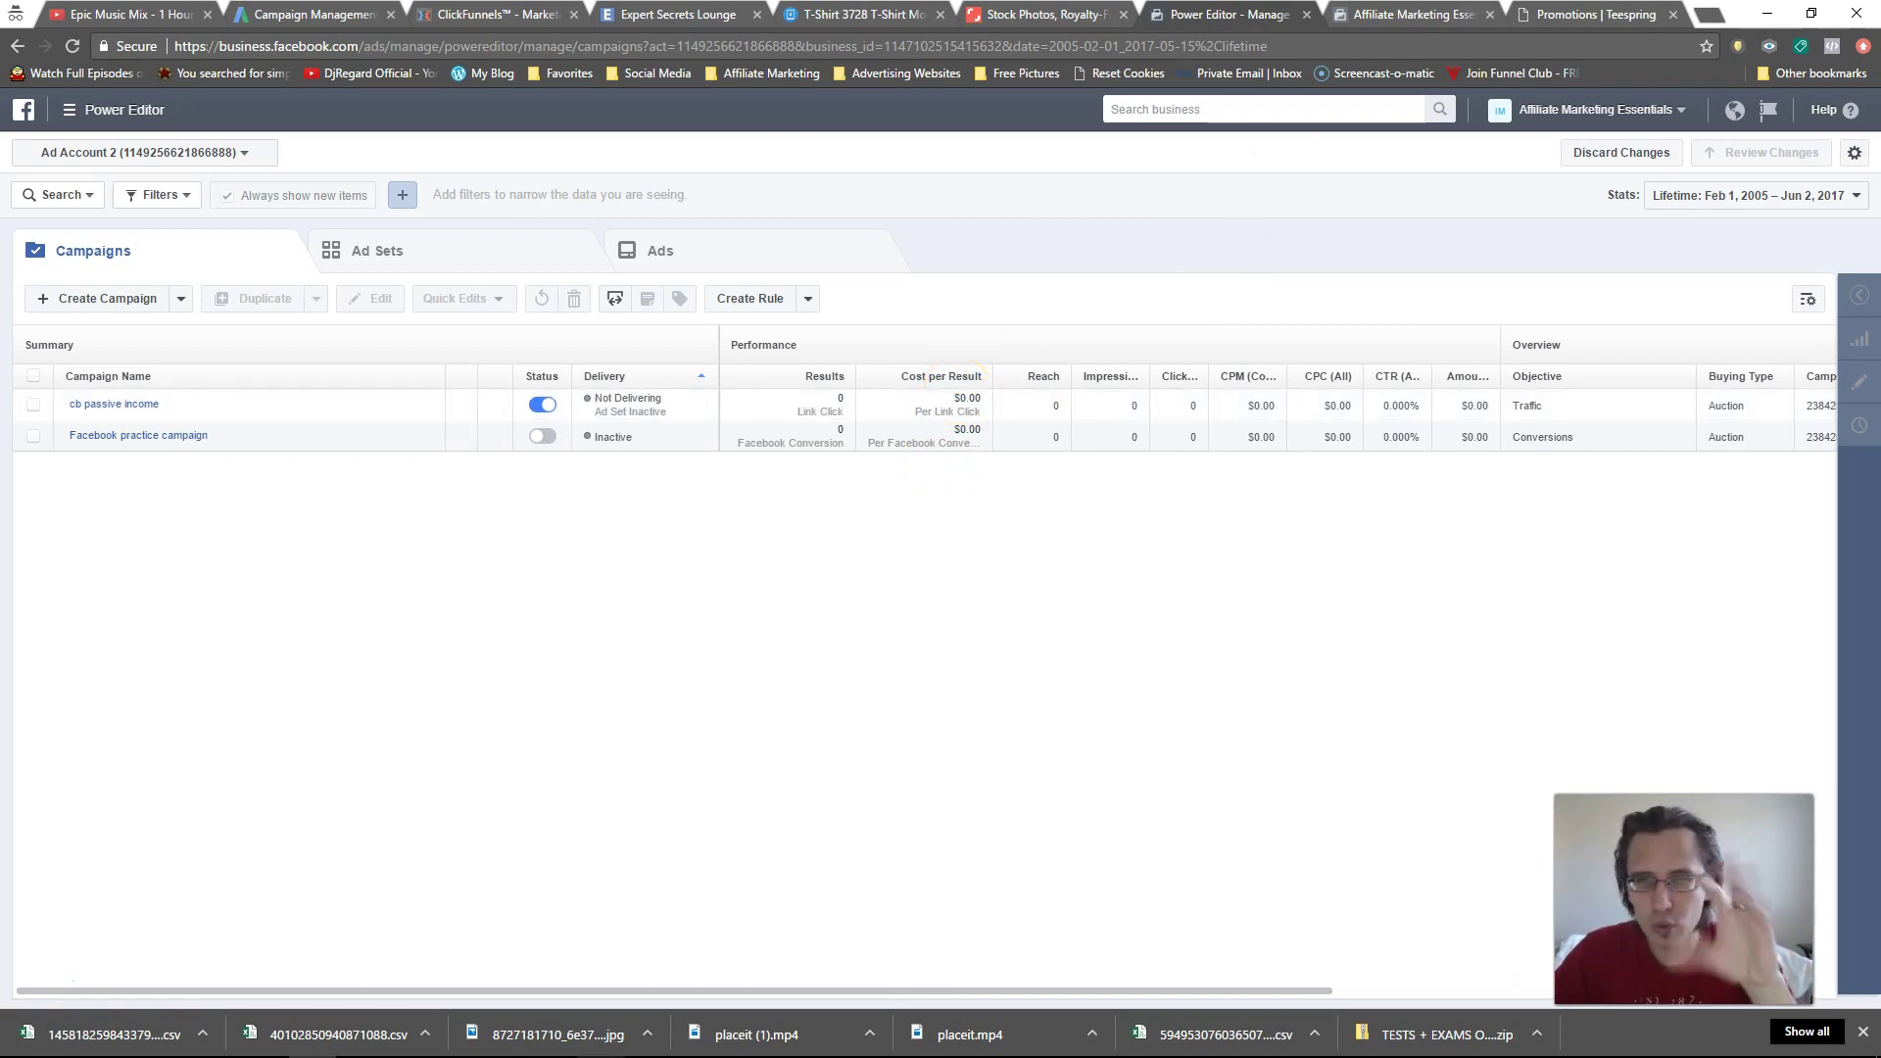
- Open the coolcats shirt's page from the Teespring product list, examine the listing, and return to the product list
key(ctrl+Tab)
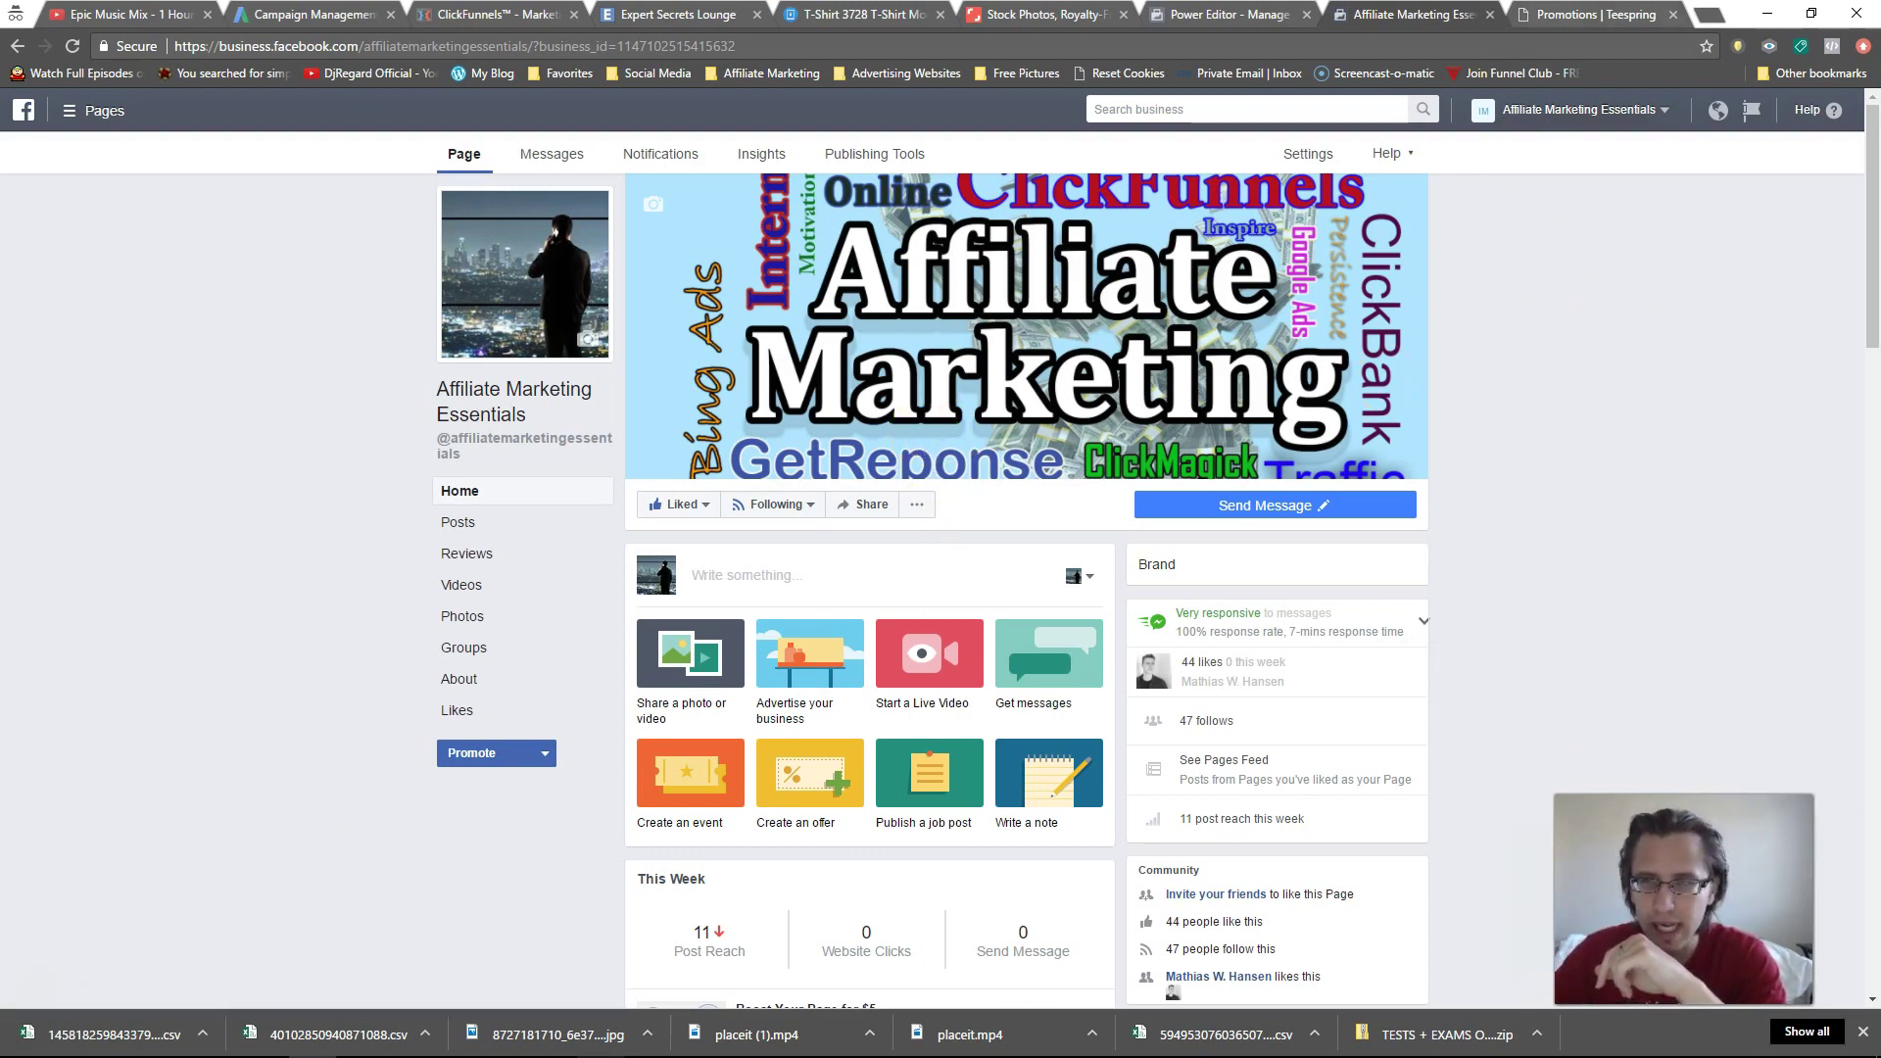
click(1582, 15)
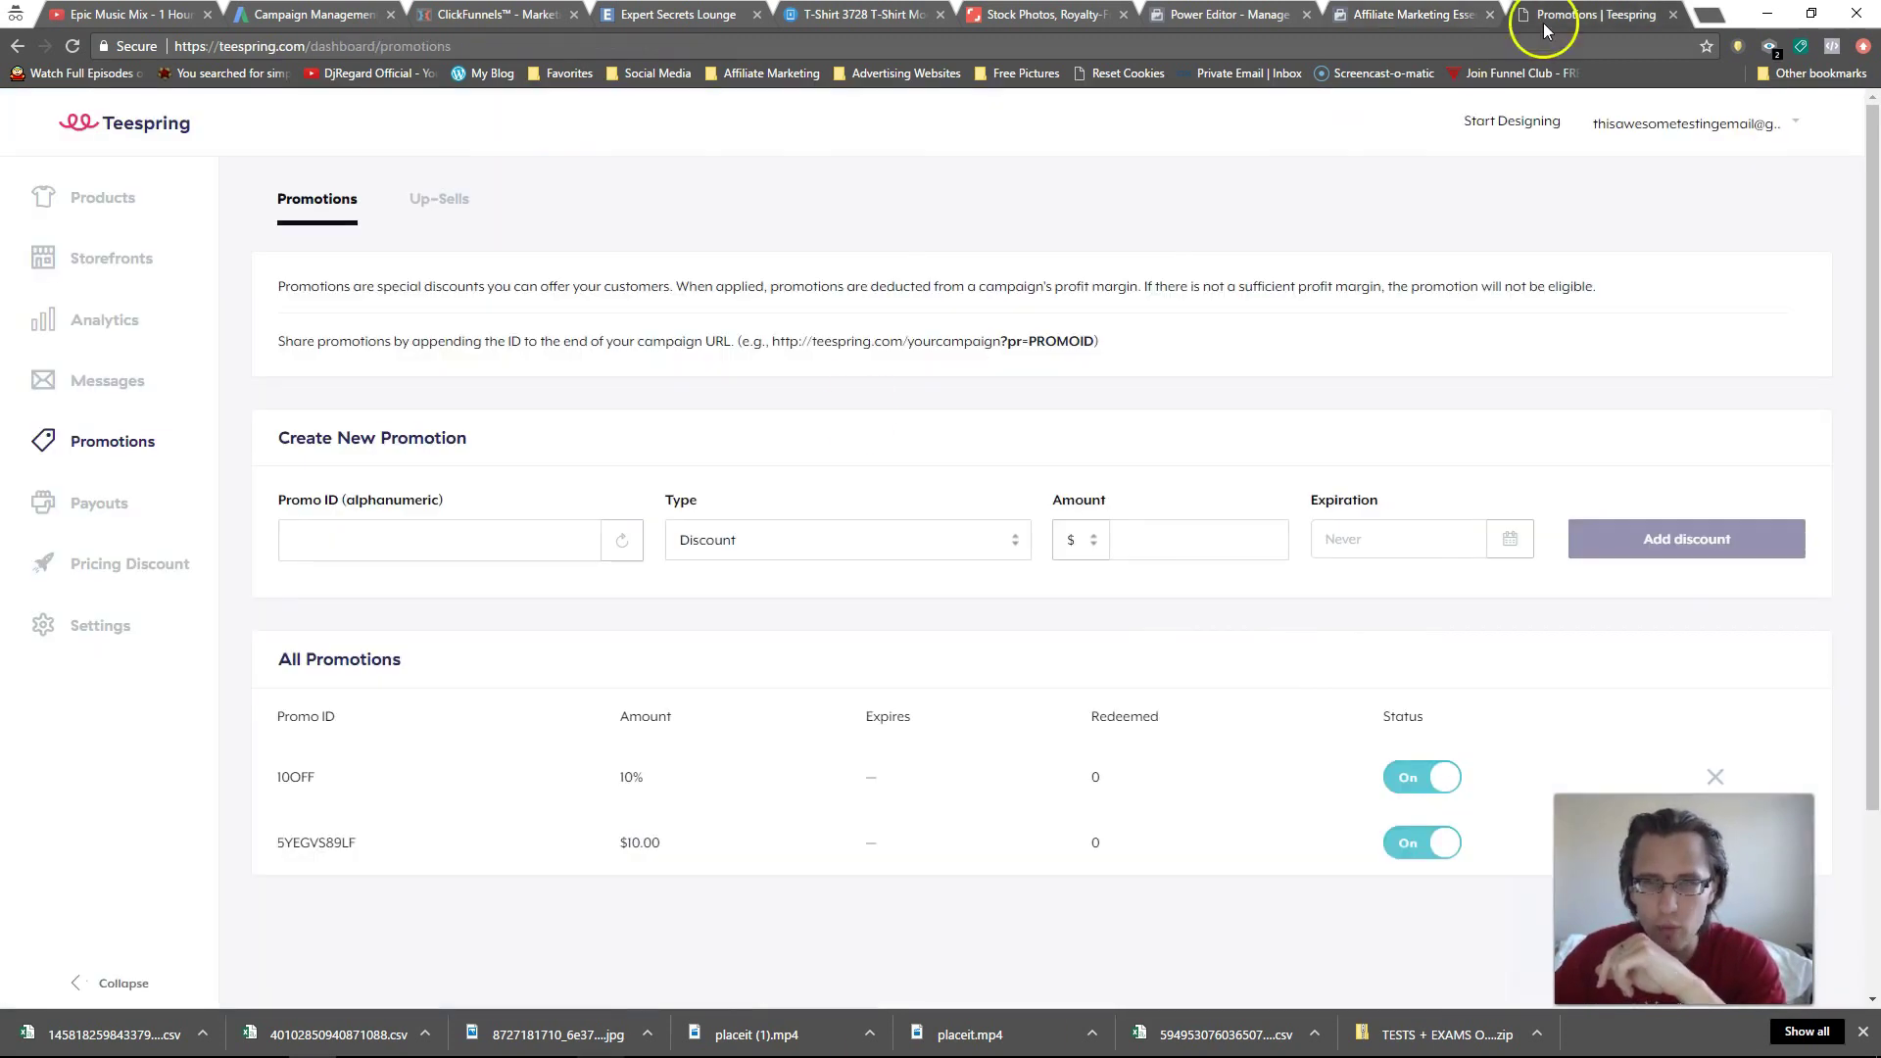
click(128, 209)
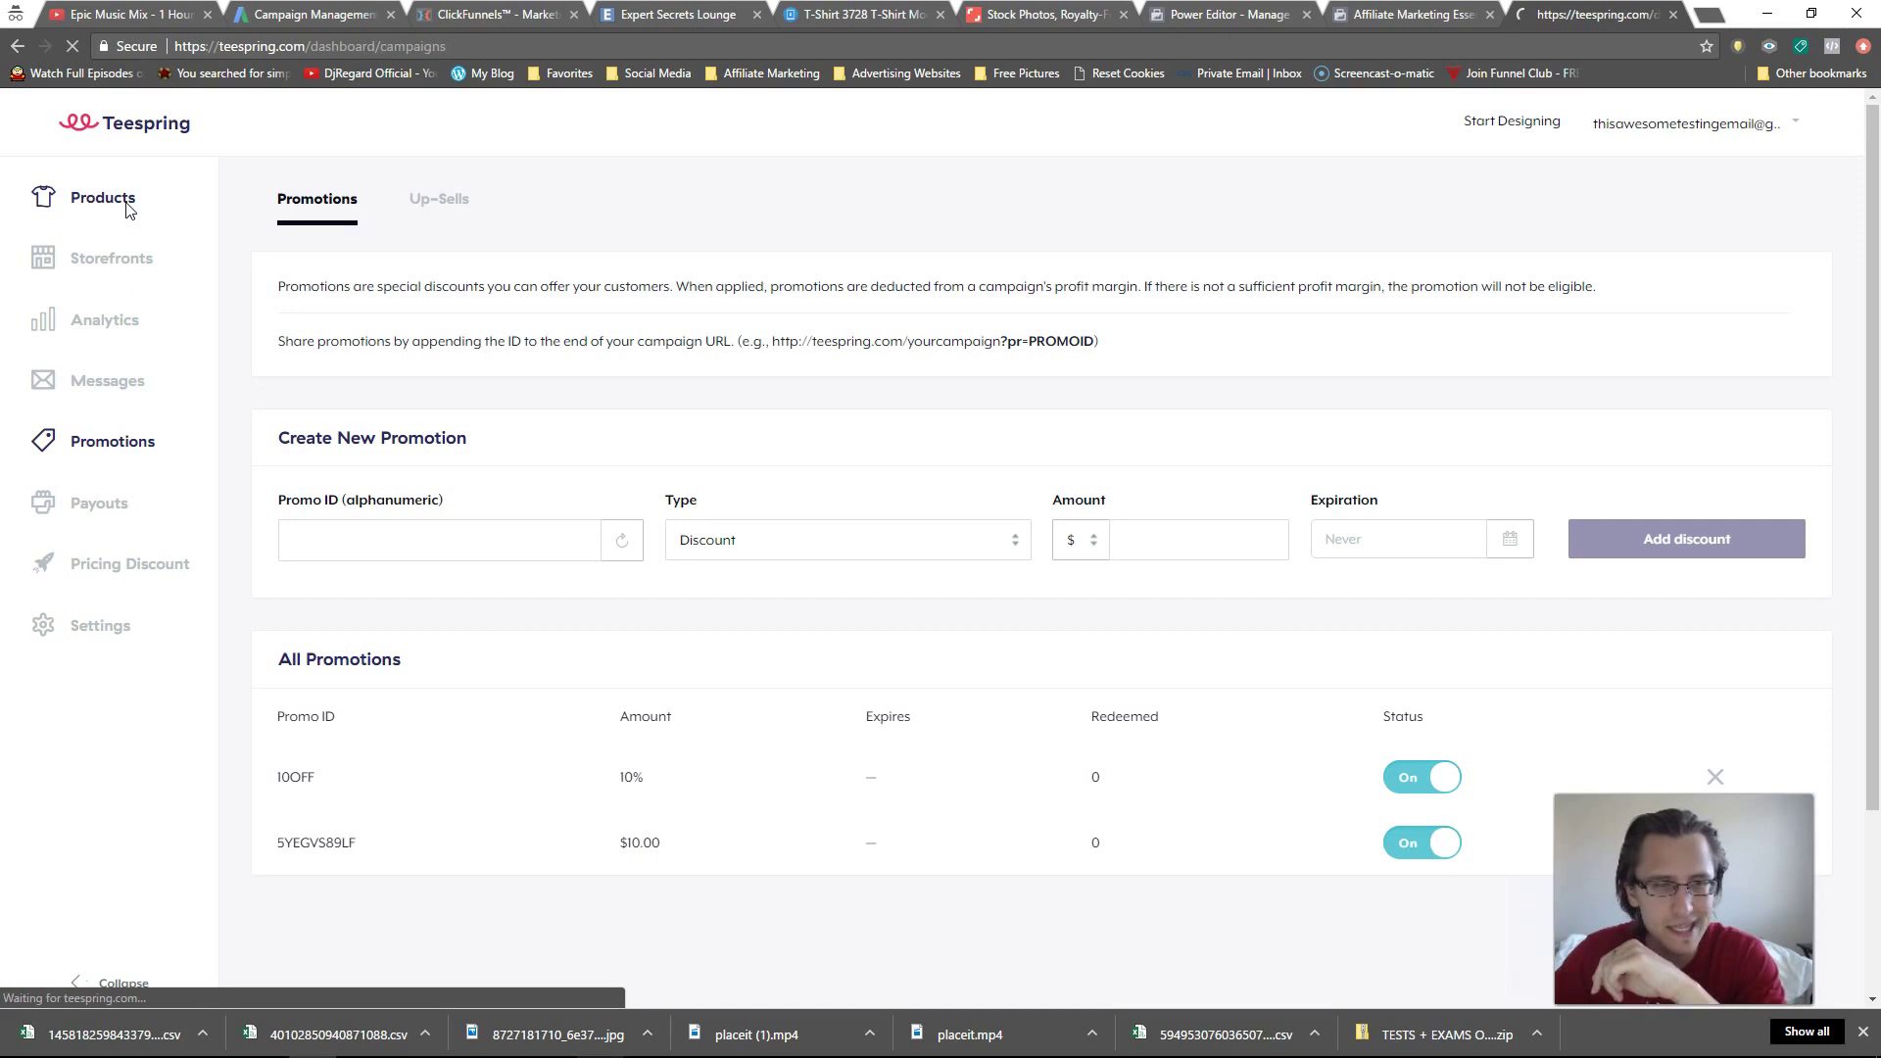
click(421, 581)
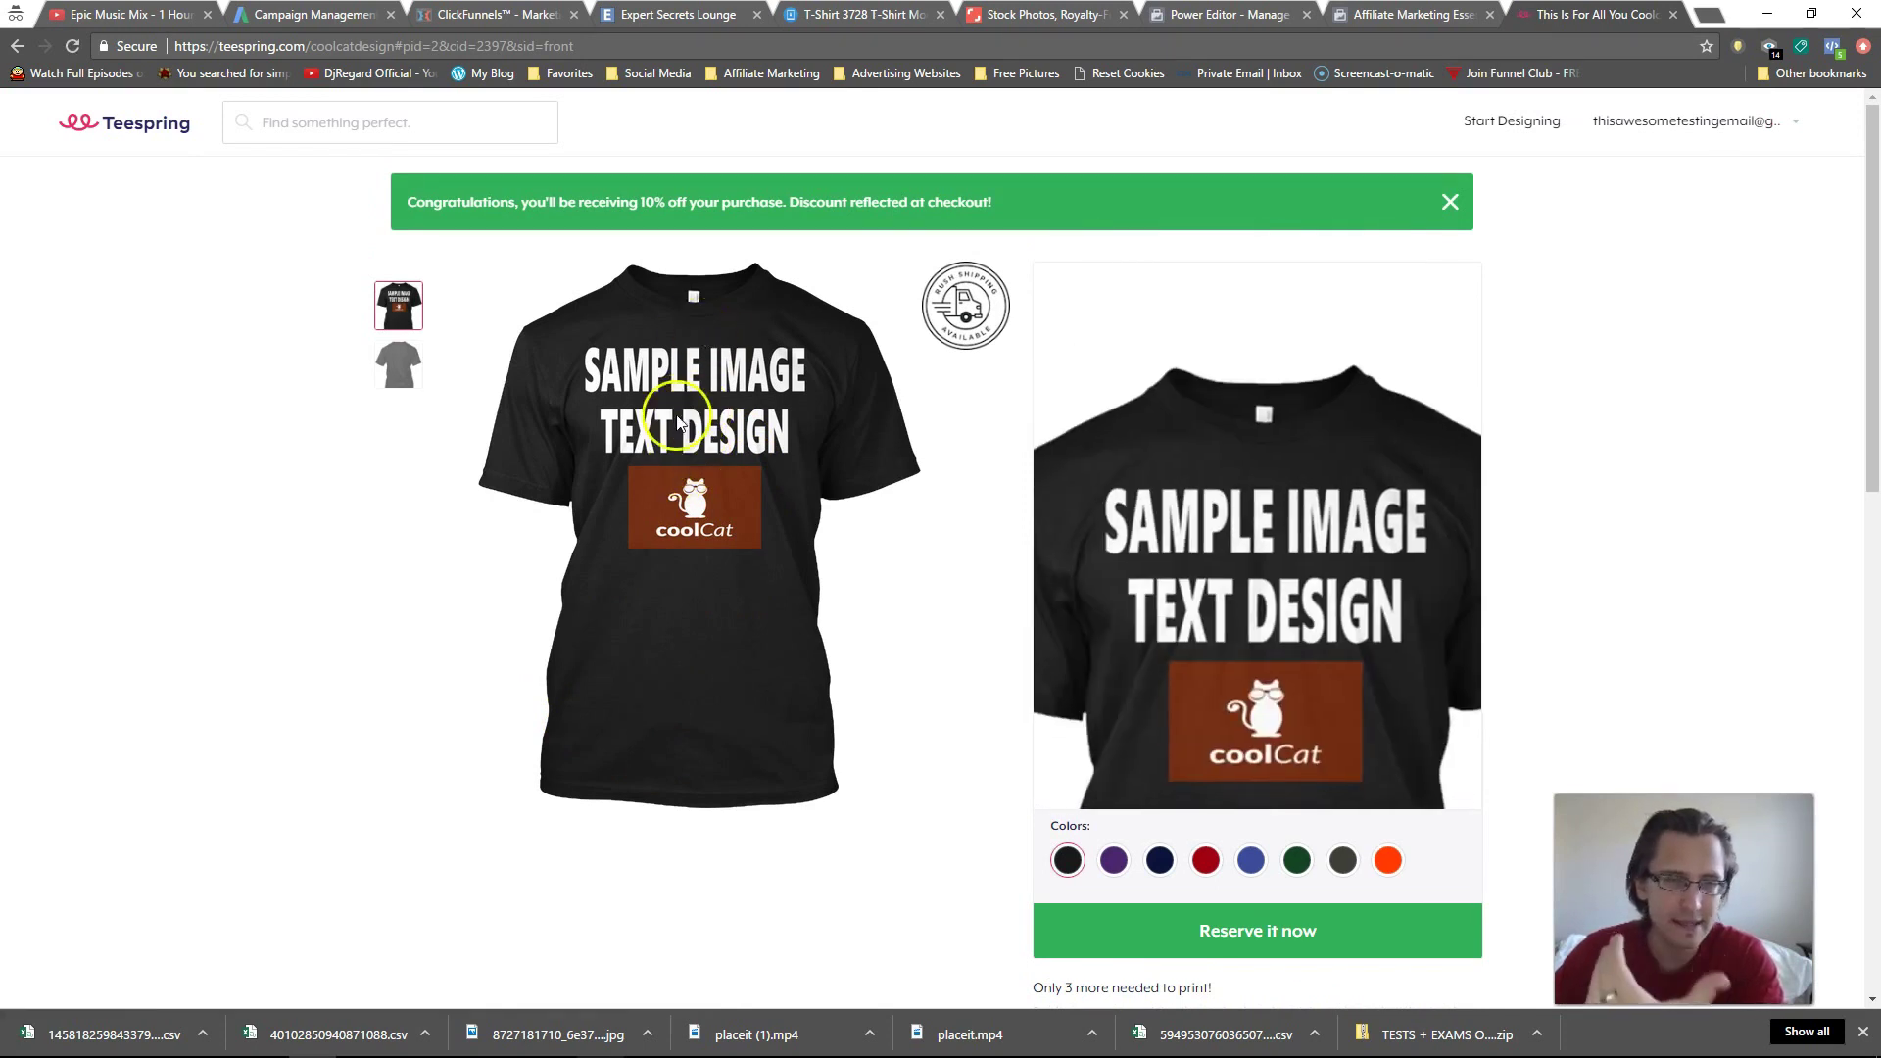
click(902, 316)
click(1629, 125)
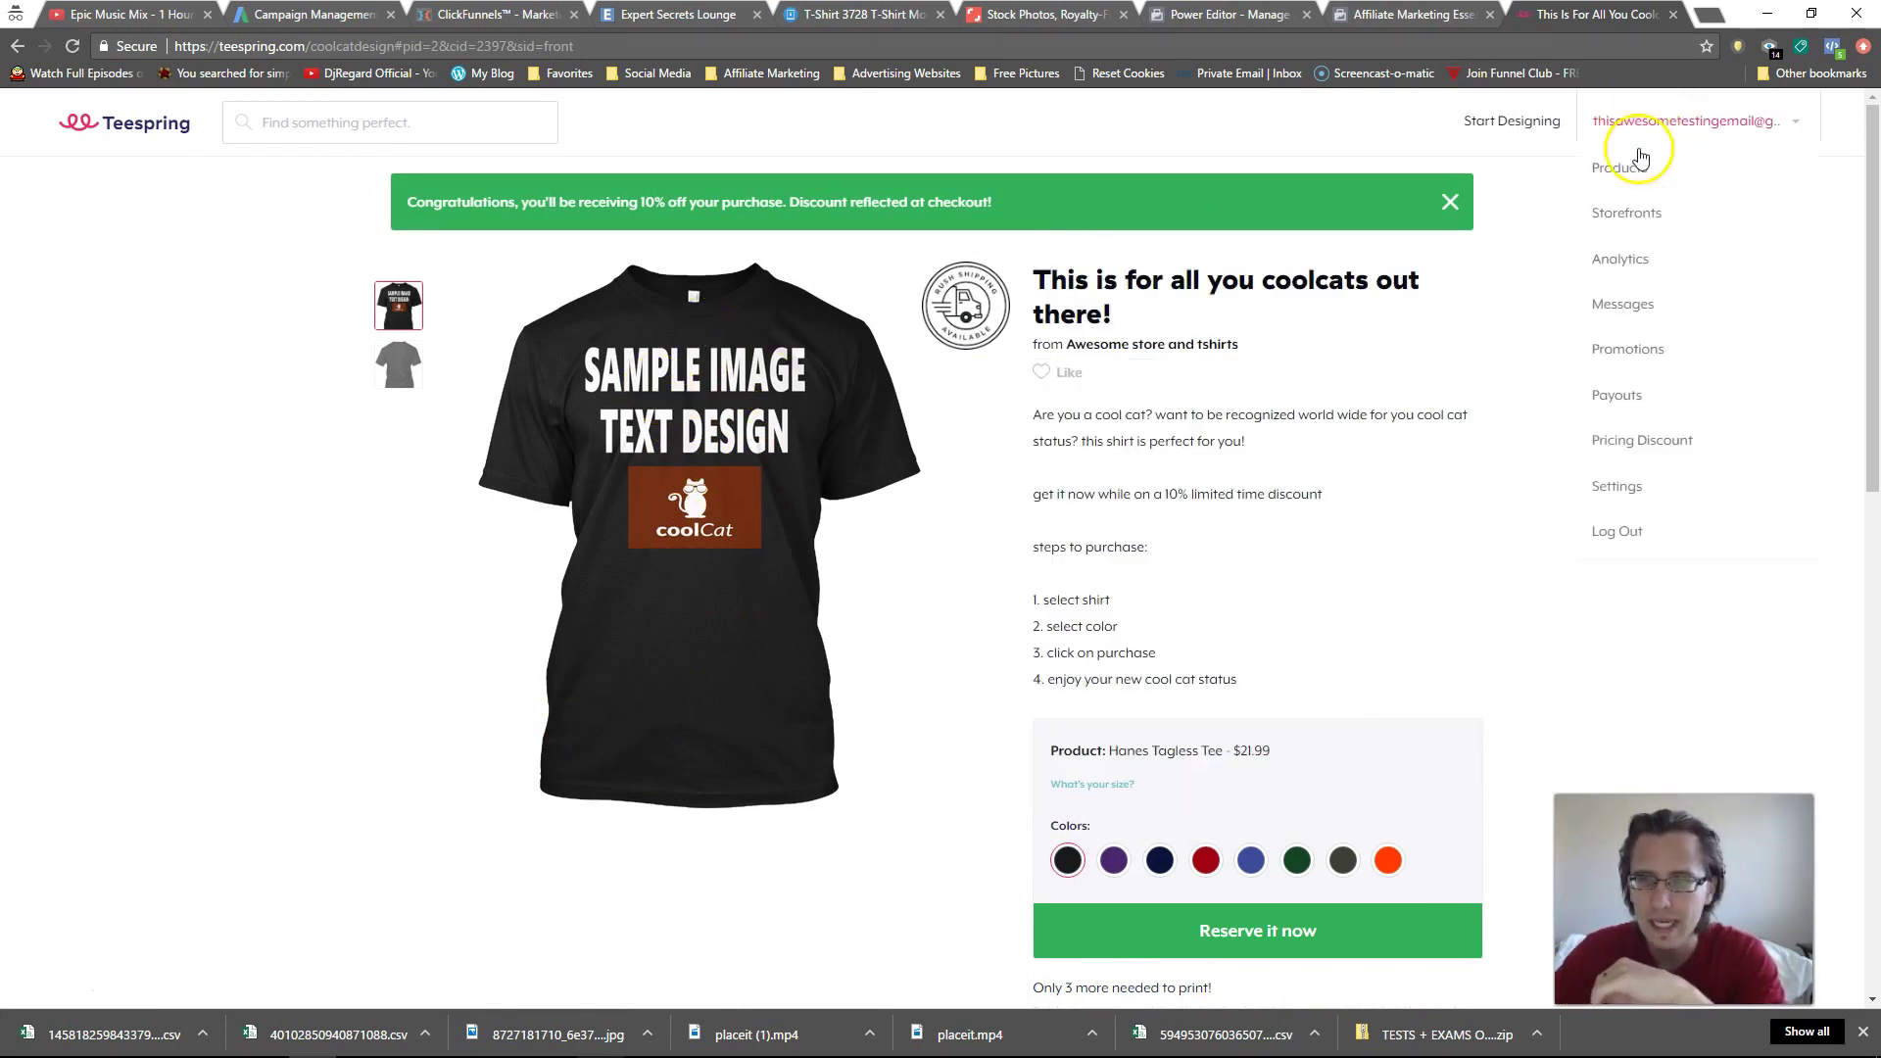
click(1634, 169)
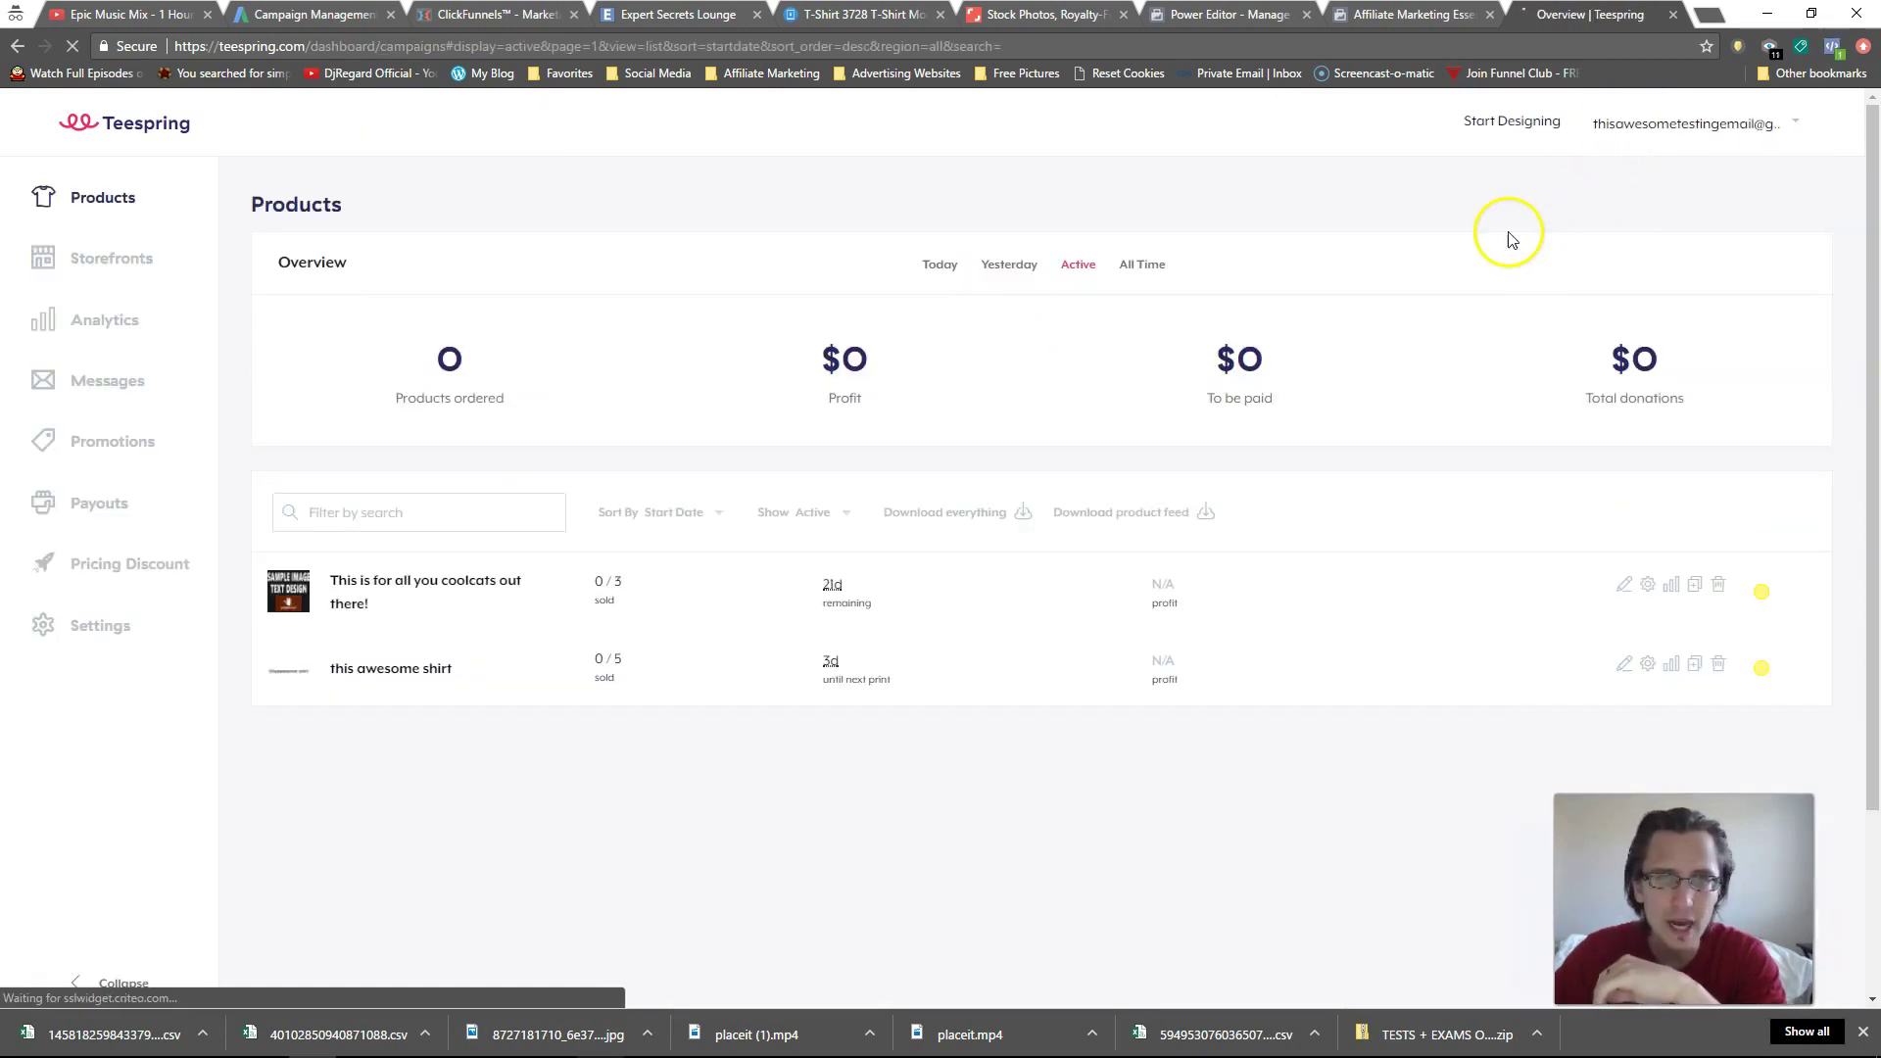
- View the "this awesome shirt" listing and return to the Teespring product list
click(388, 670)
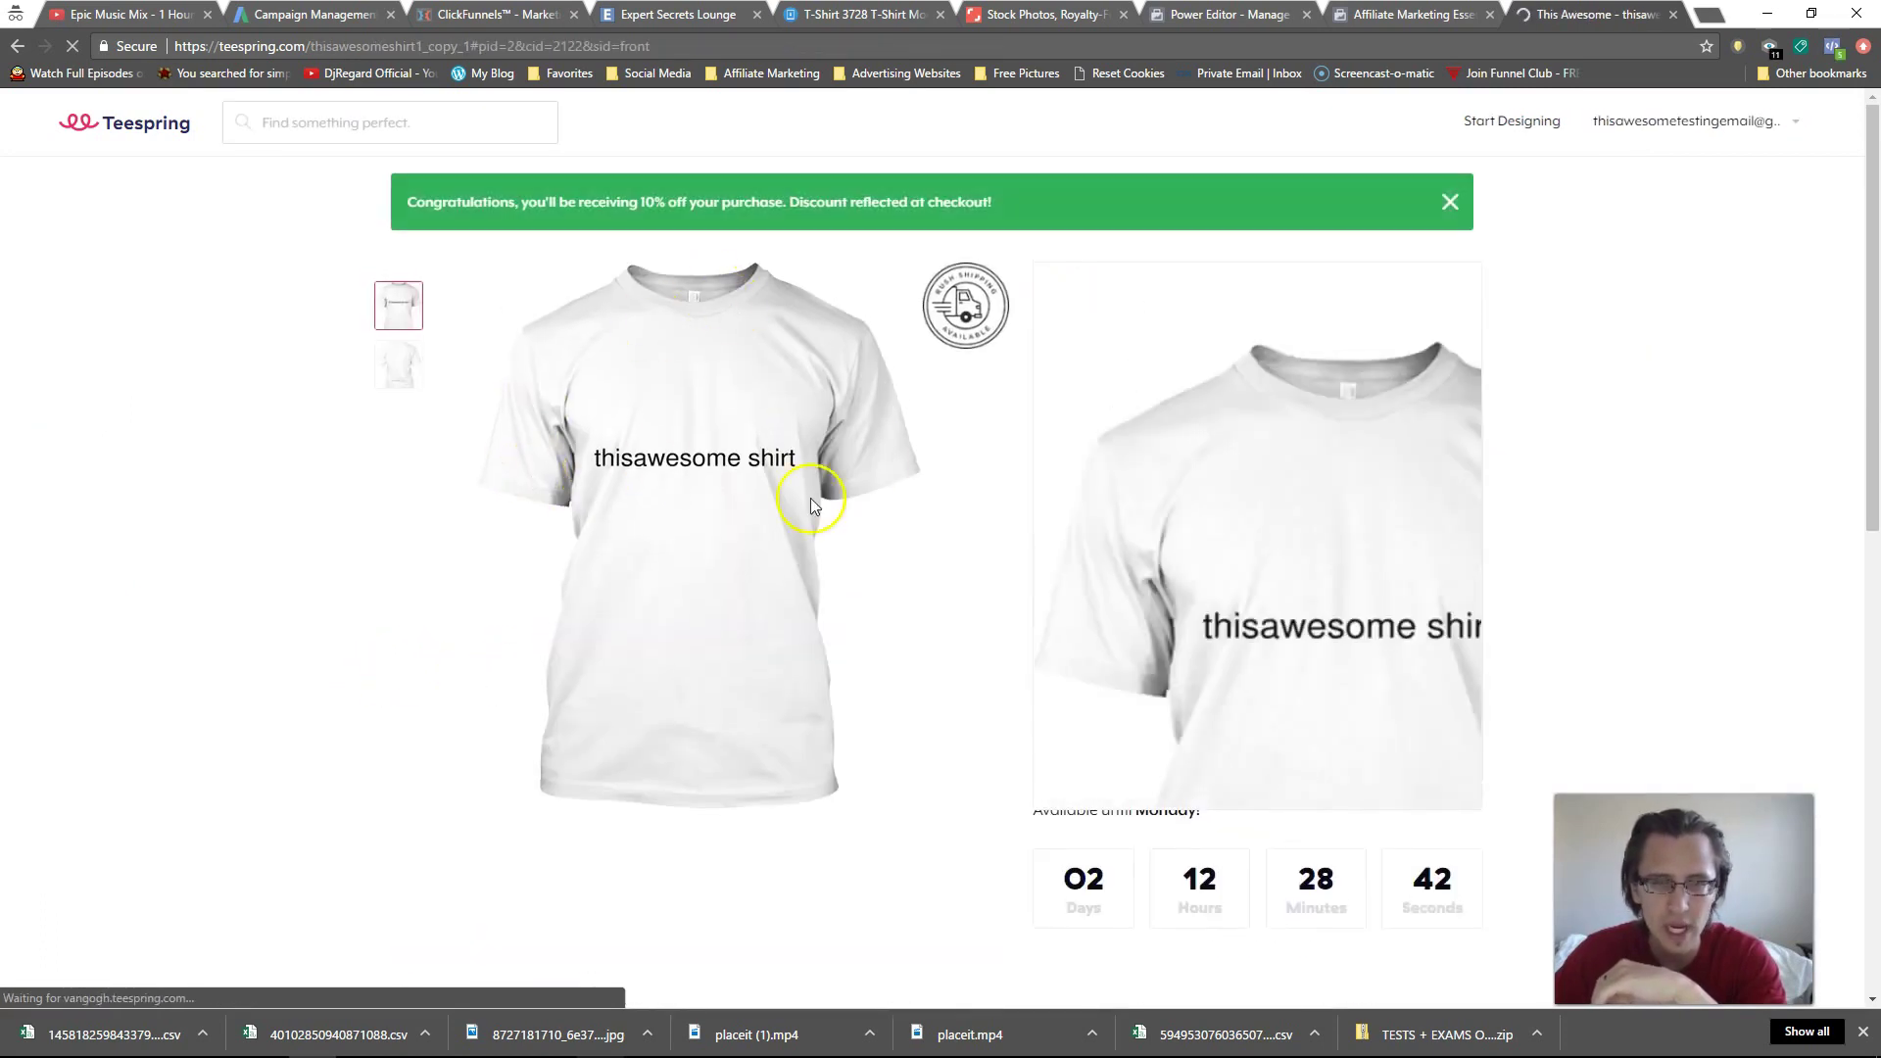
mouse_move(1690, 128)
click(1694, 165)
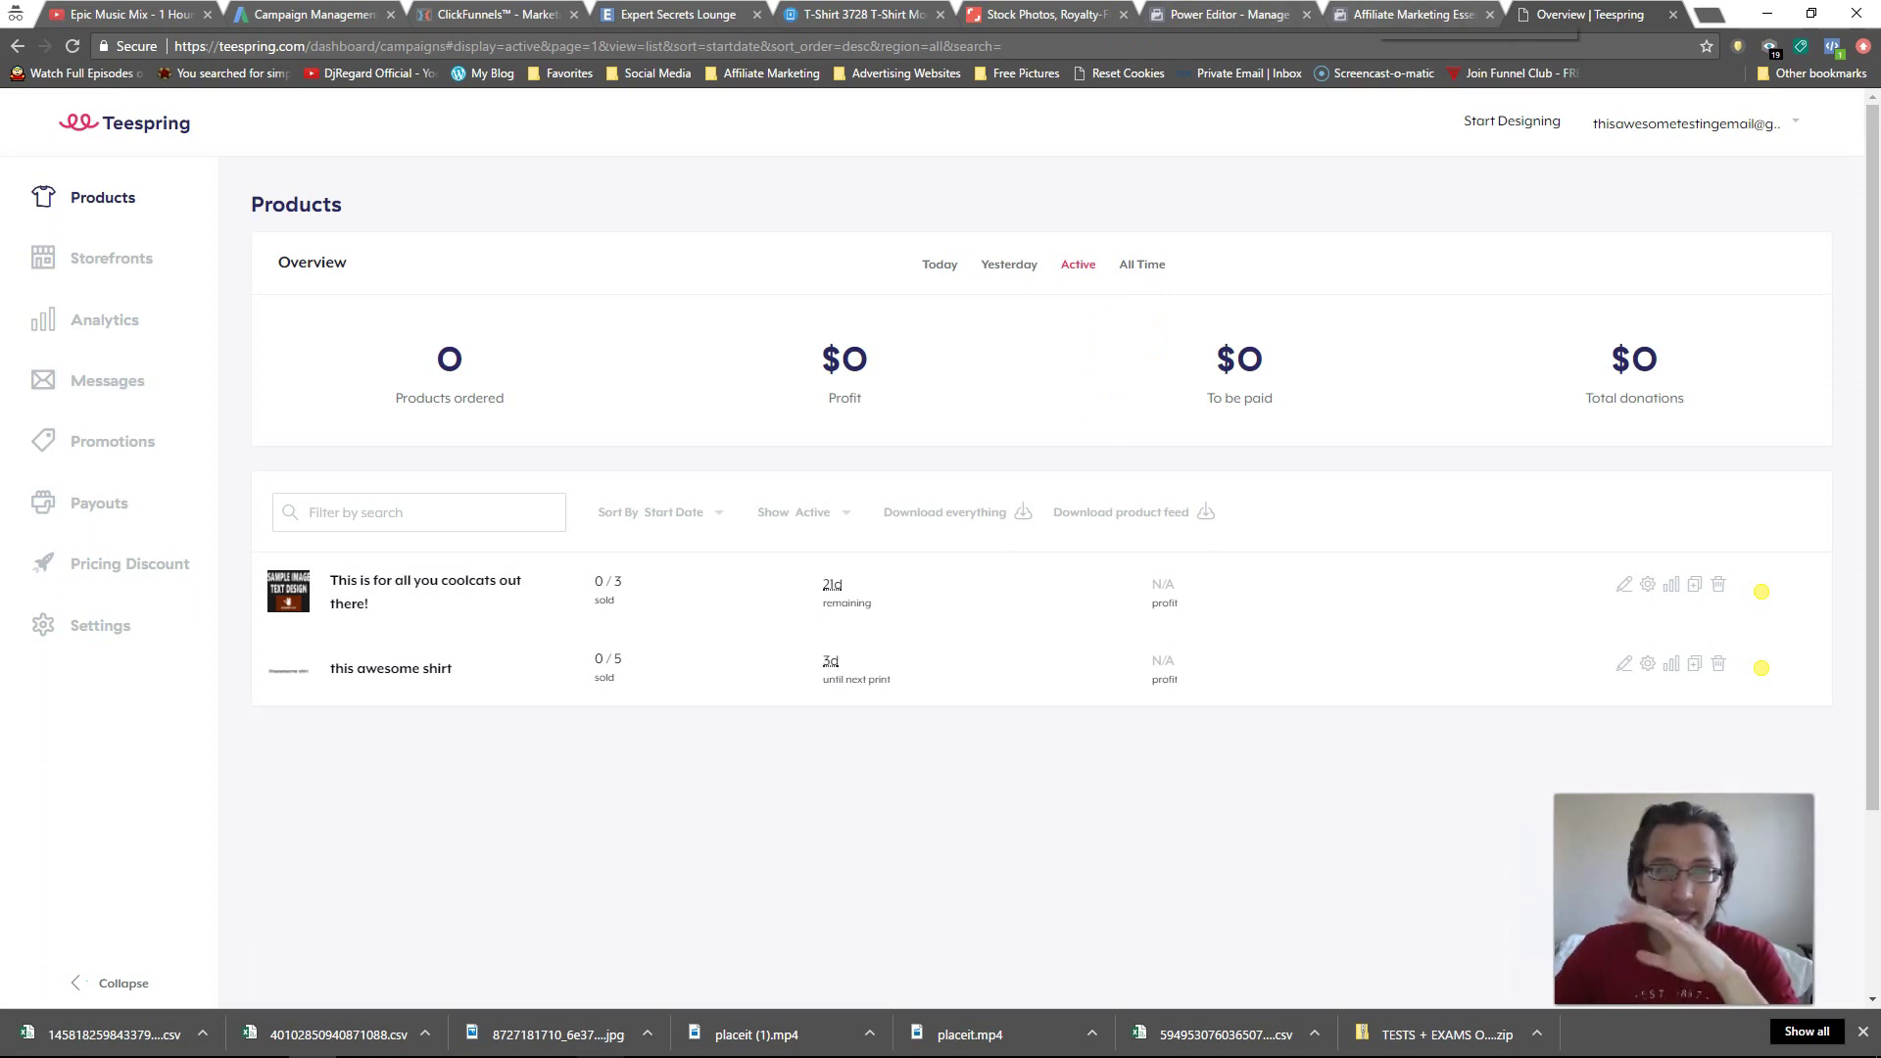
- Start a post on the Affiliate Marketing Essentials Facebook page and attach the photo "sample youtube background FEMALE 1200x1200" from the Desktop
click(1411, 13)
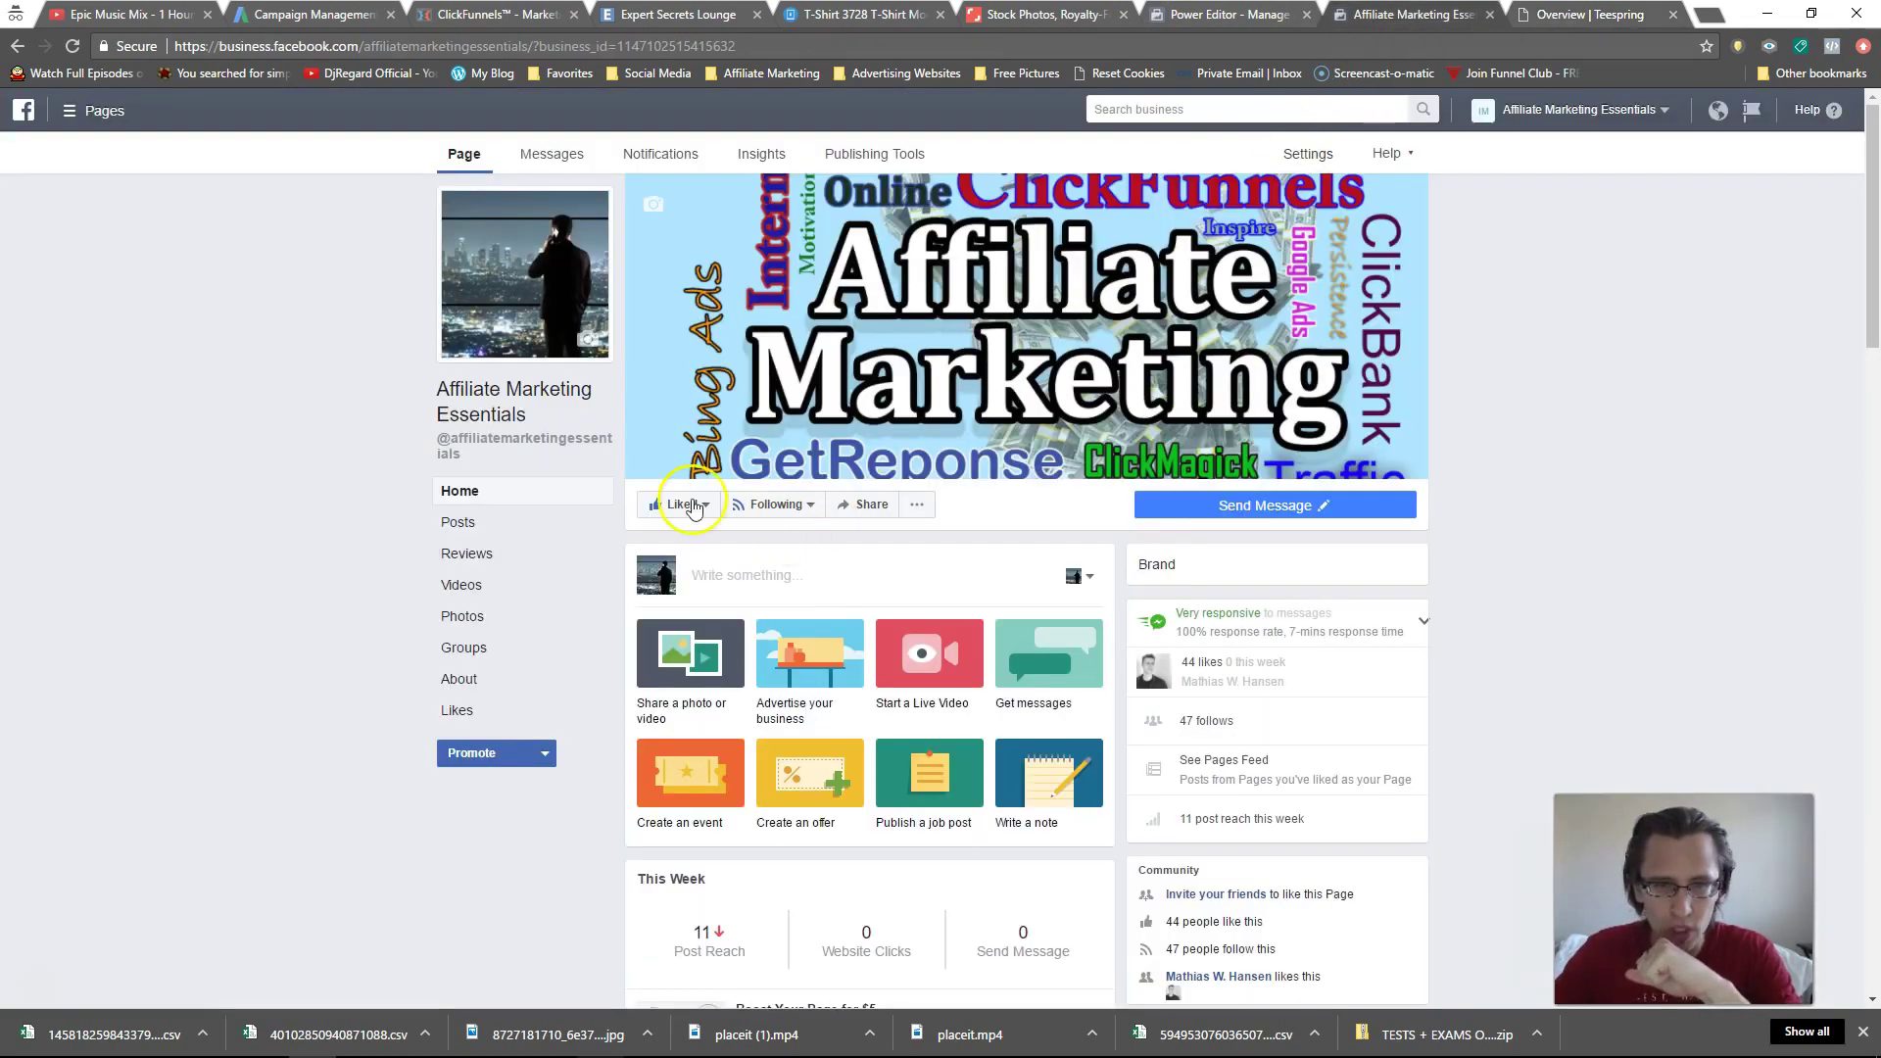
click(745, 576)
click(644, 631)
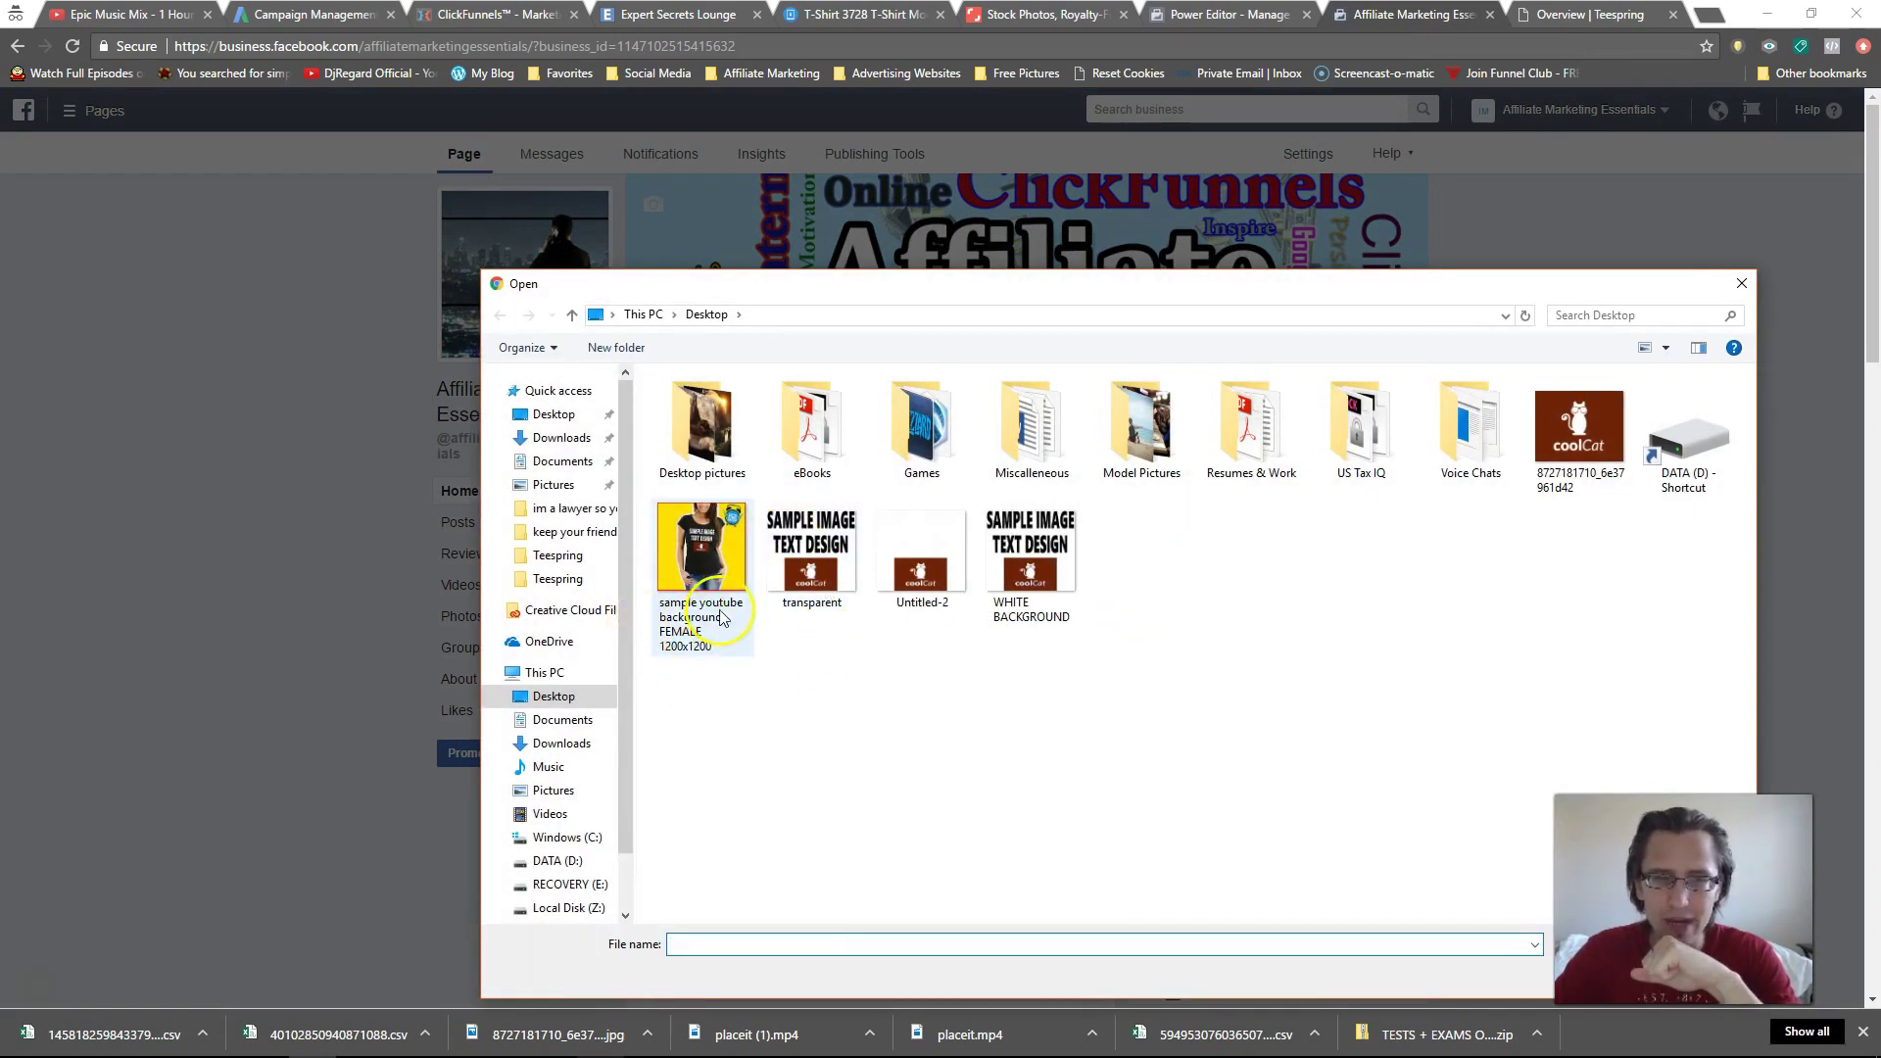
click(691, 581)
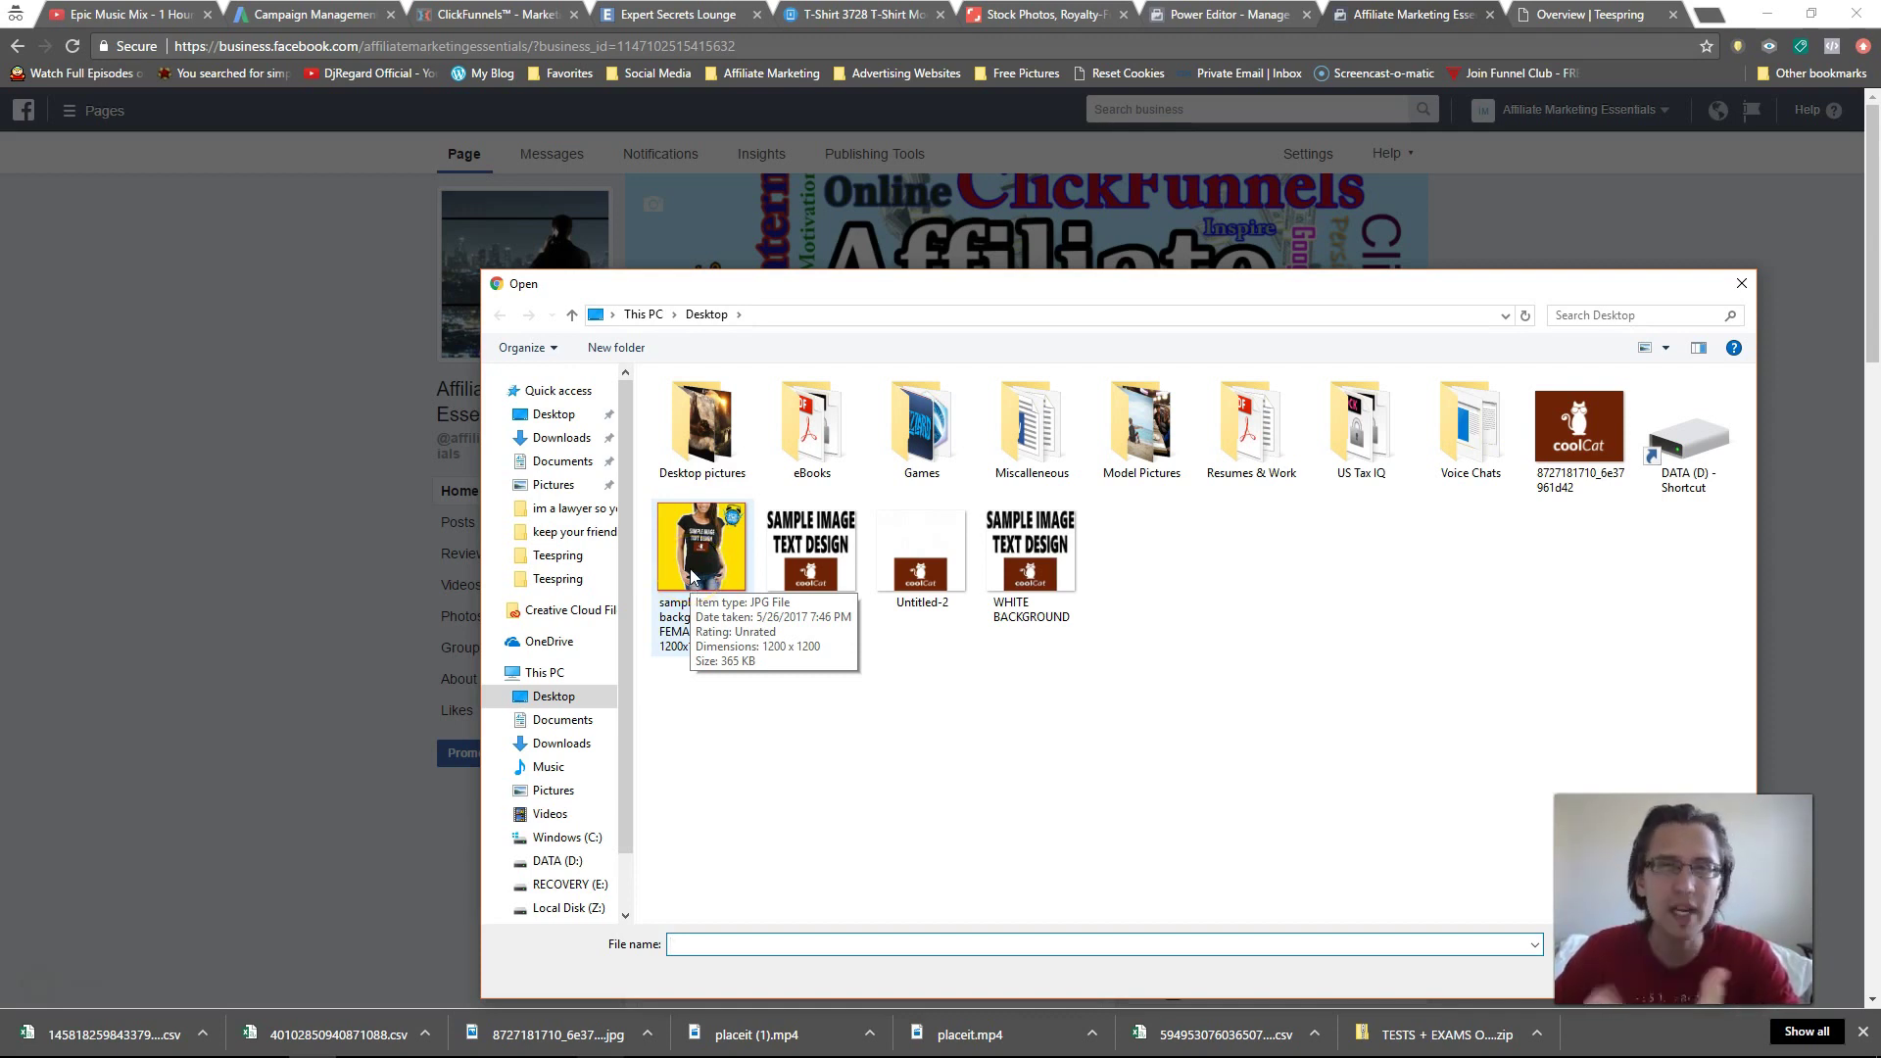
double_click(692, 576)
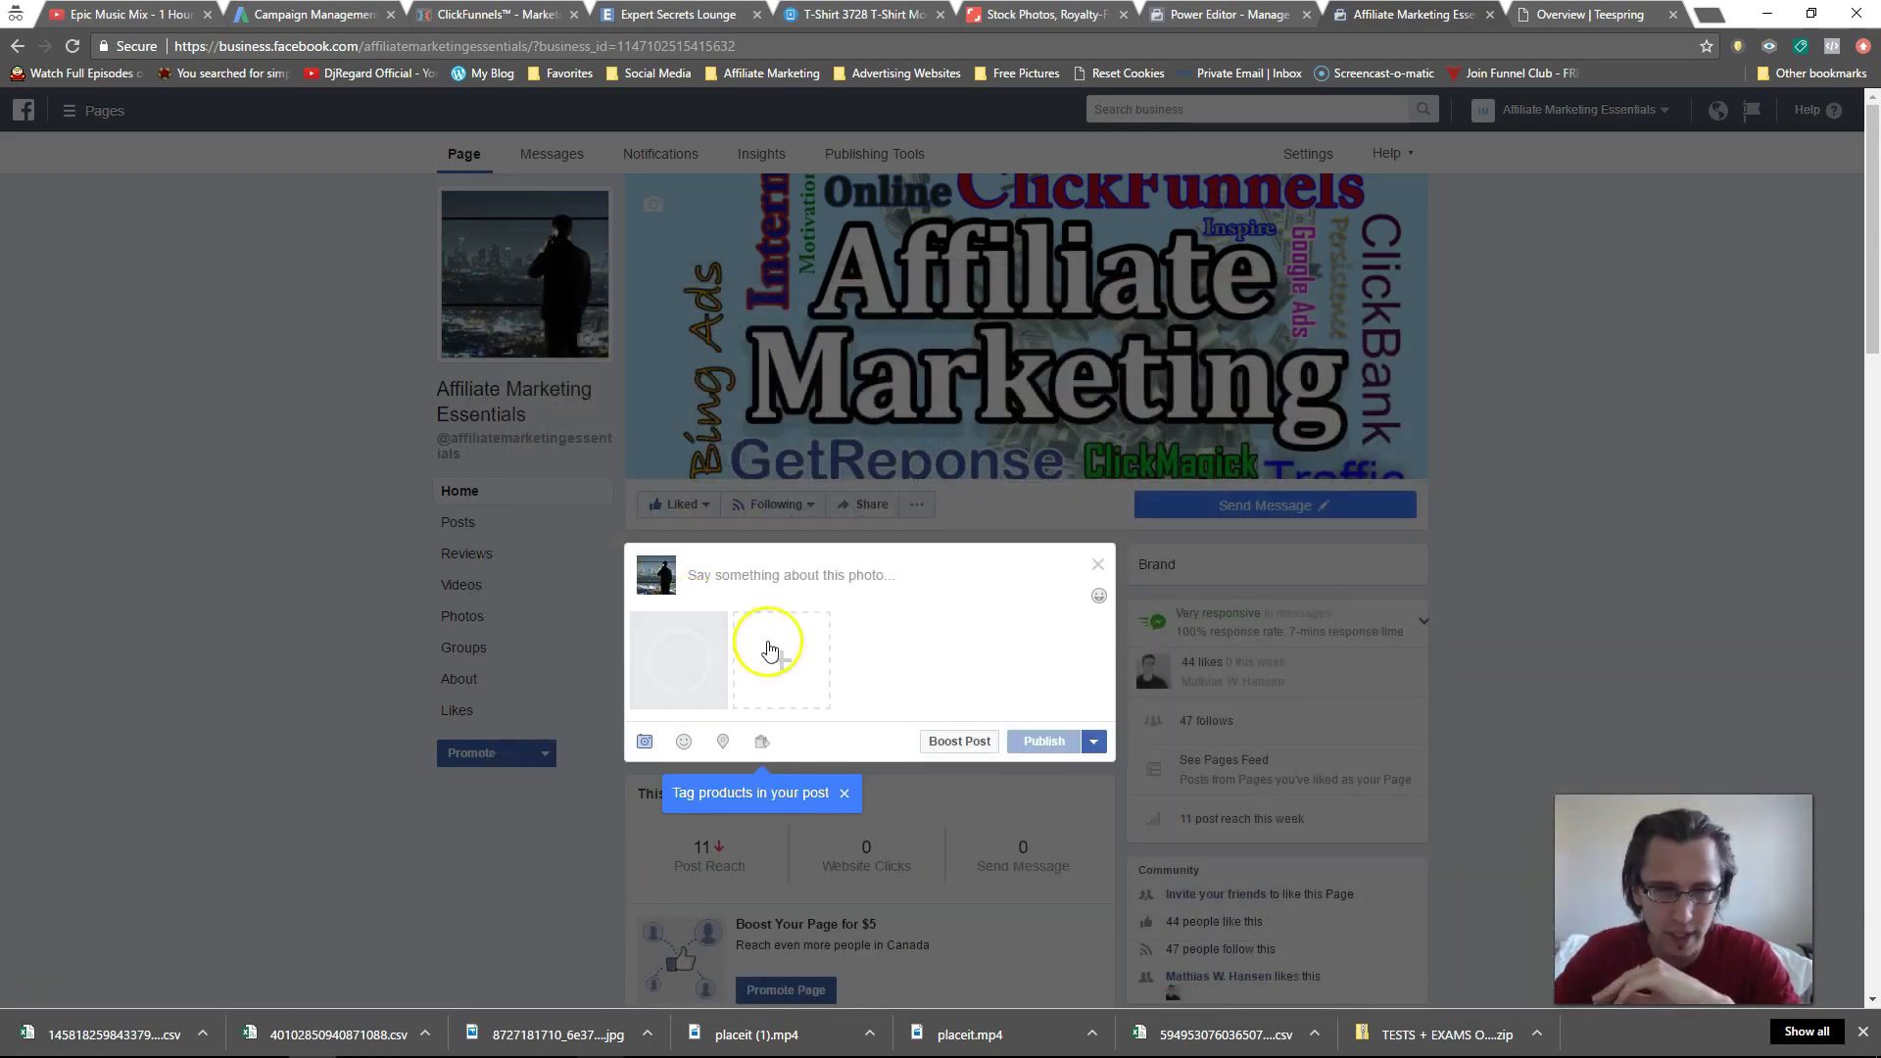
- Open the "This is for all you coolcats out there!" product page on Teespring
click(783, 575)
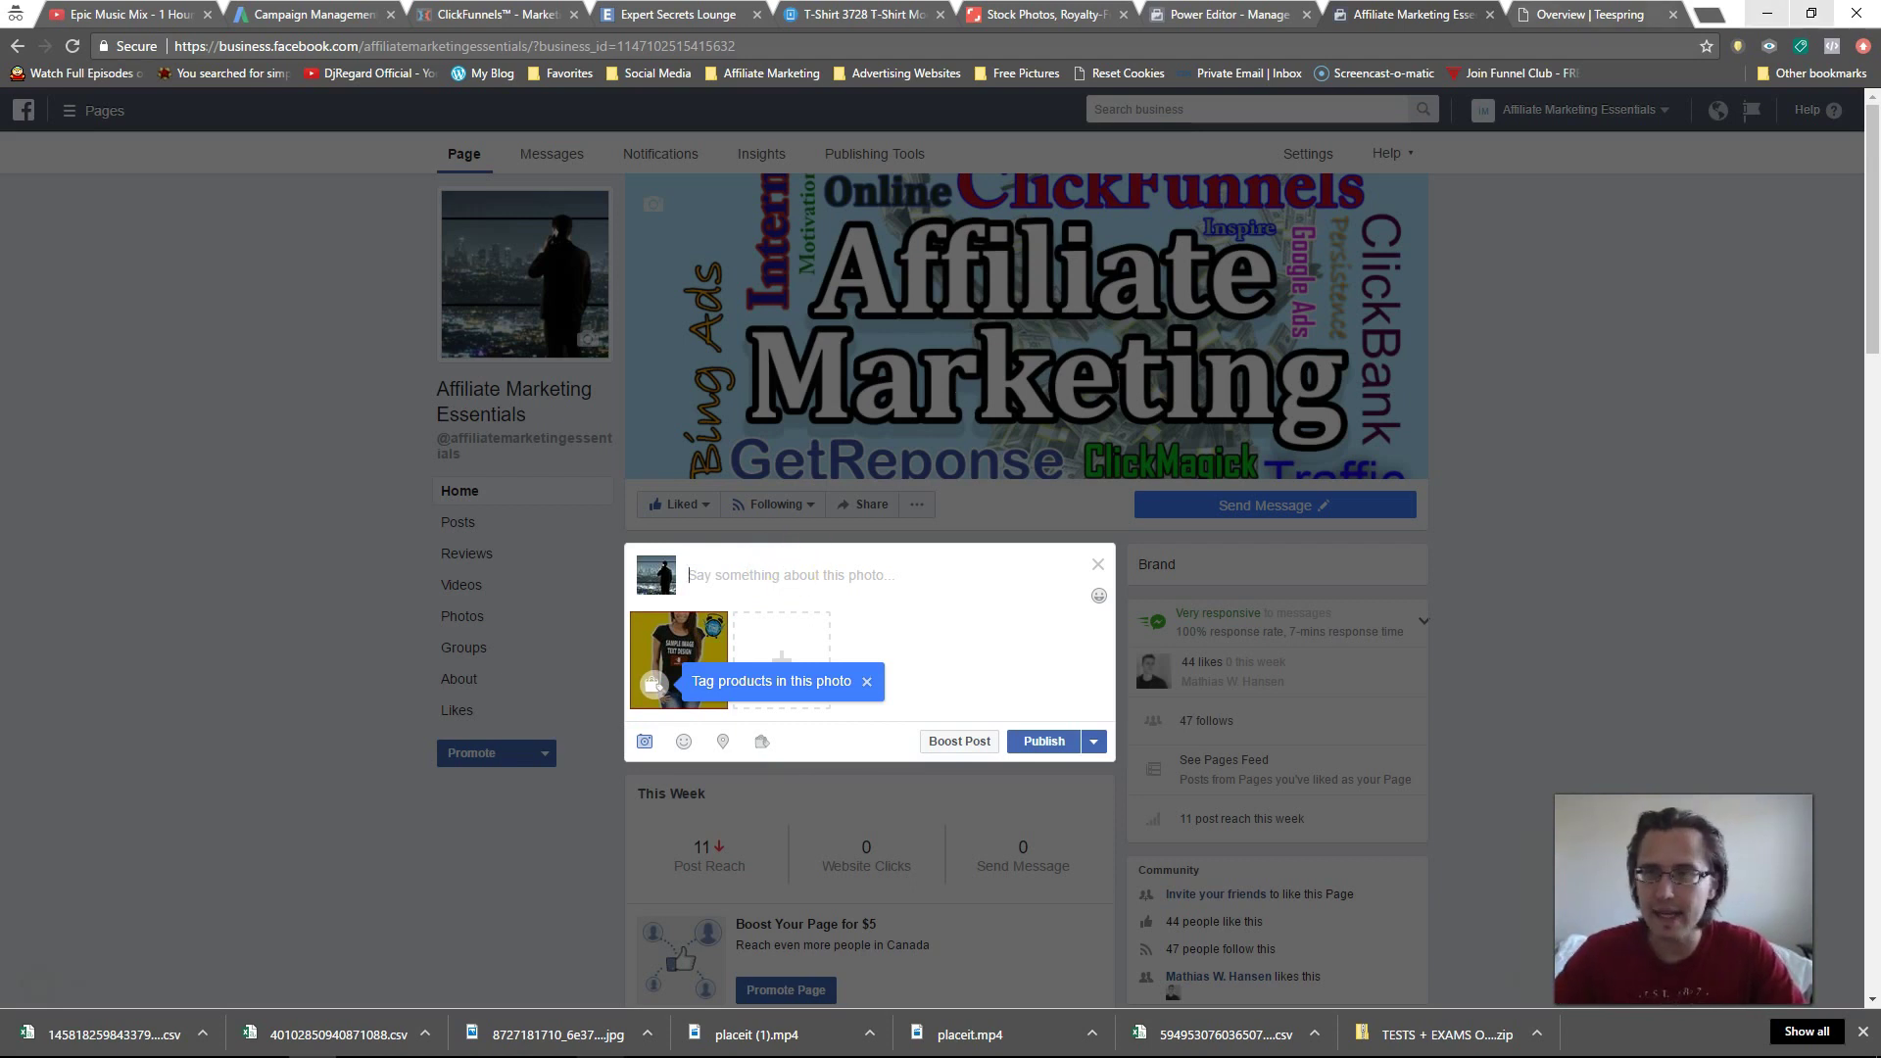
key(ctrl+Tab)
click(400, 585)
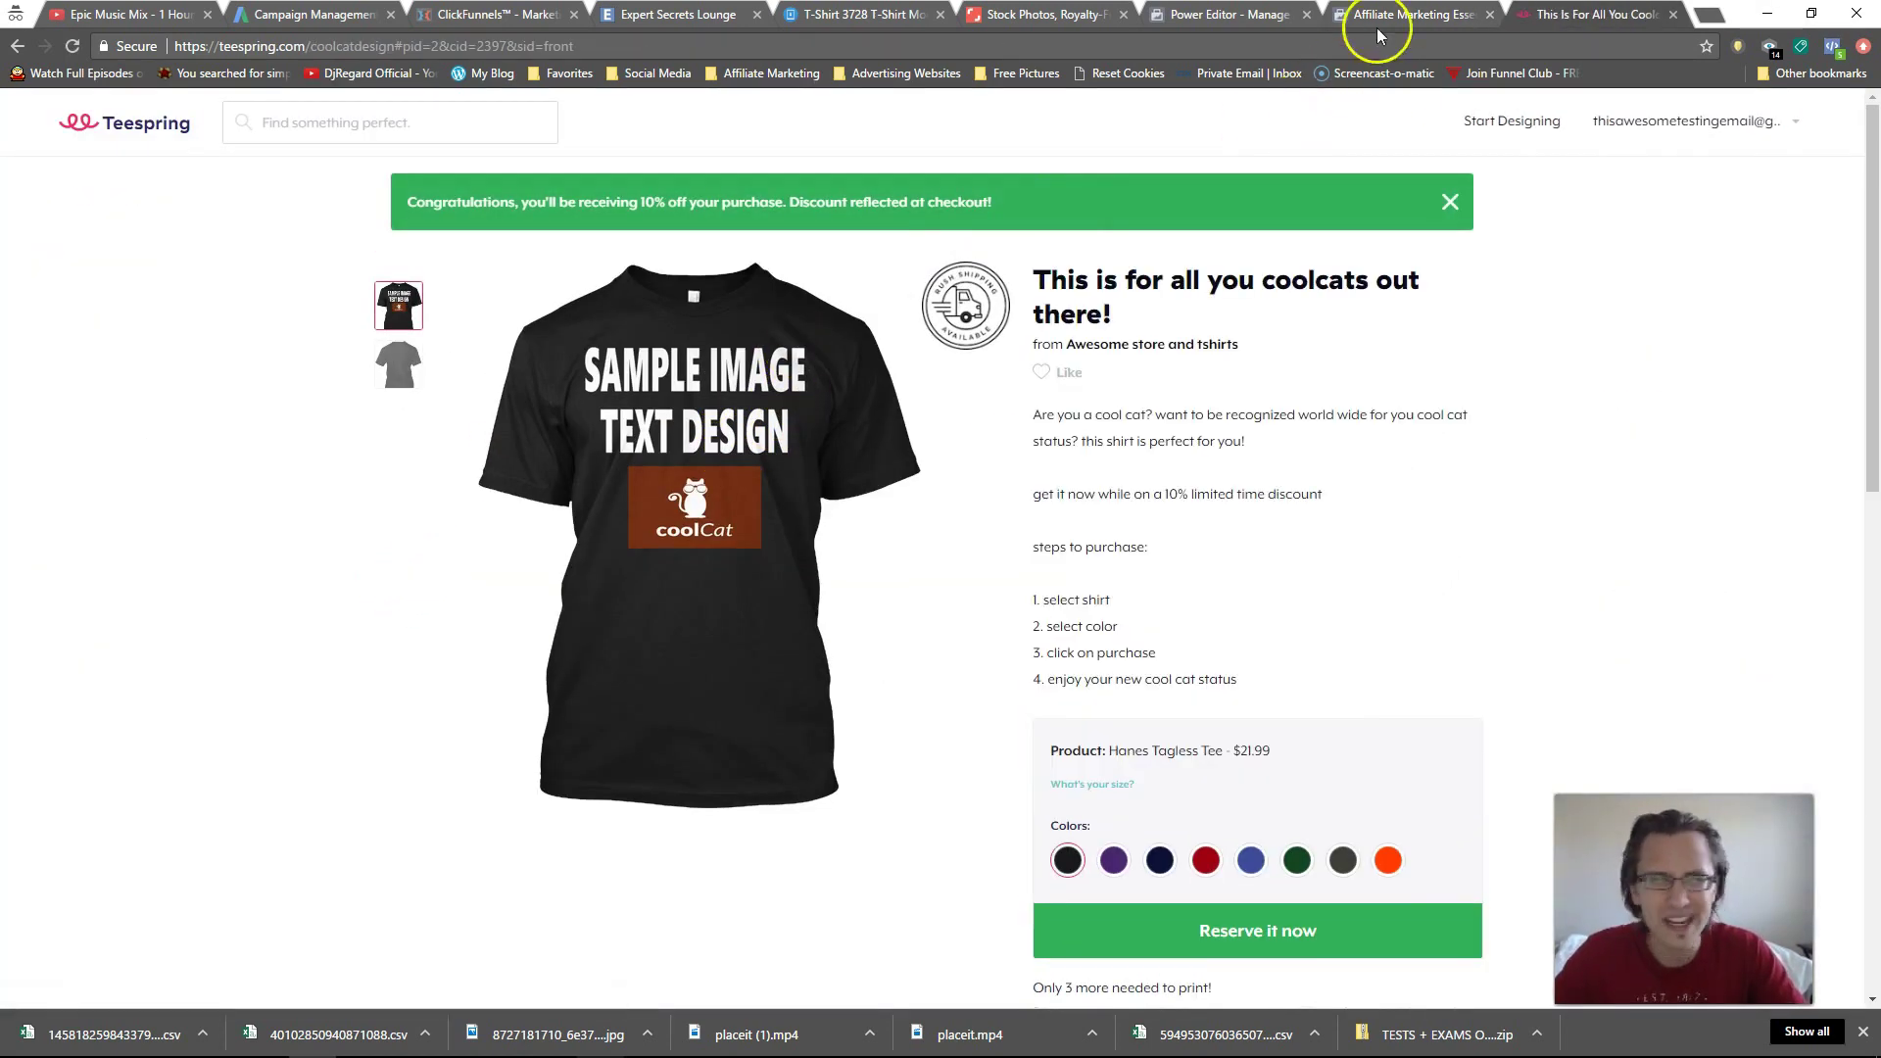
- Caption the Facebook post "Are you a cool cat? This shirt is perfect for you! Get this shirt while it's on a limited time offer! Get it here =>"
click(1410, 15)
click(744, 561)
text(Are)
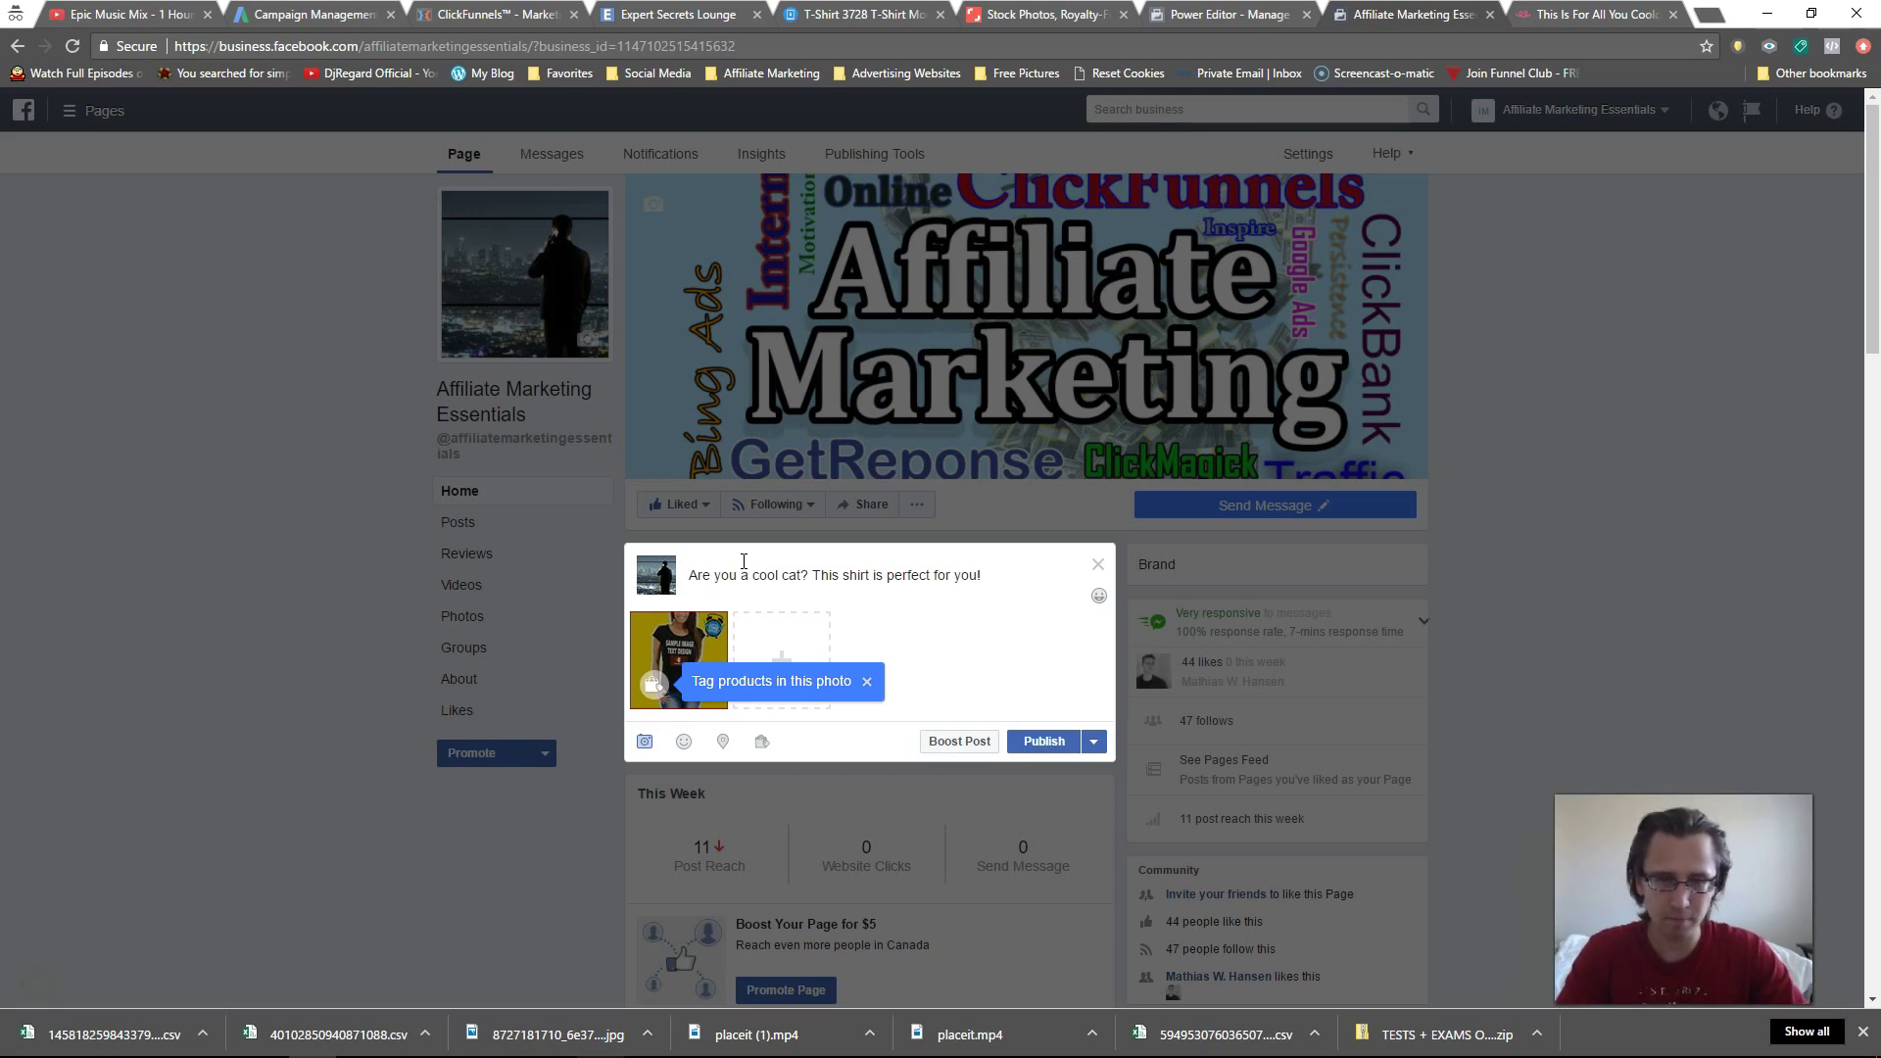
key(Return)
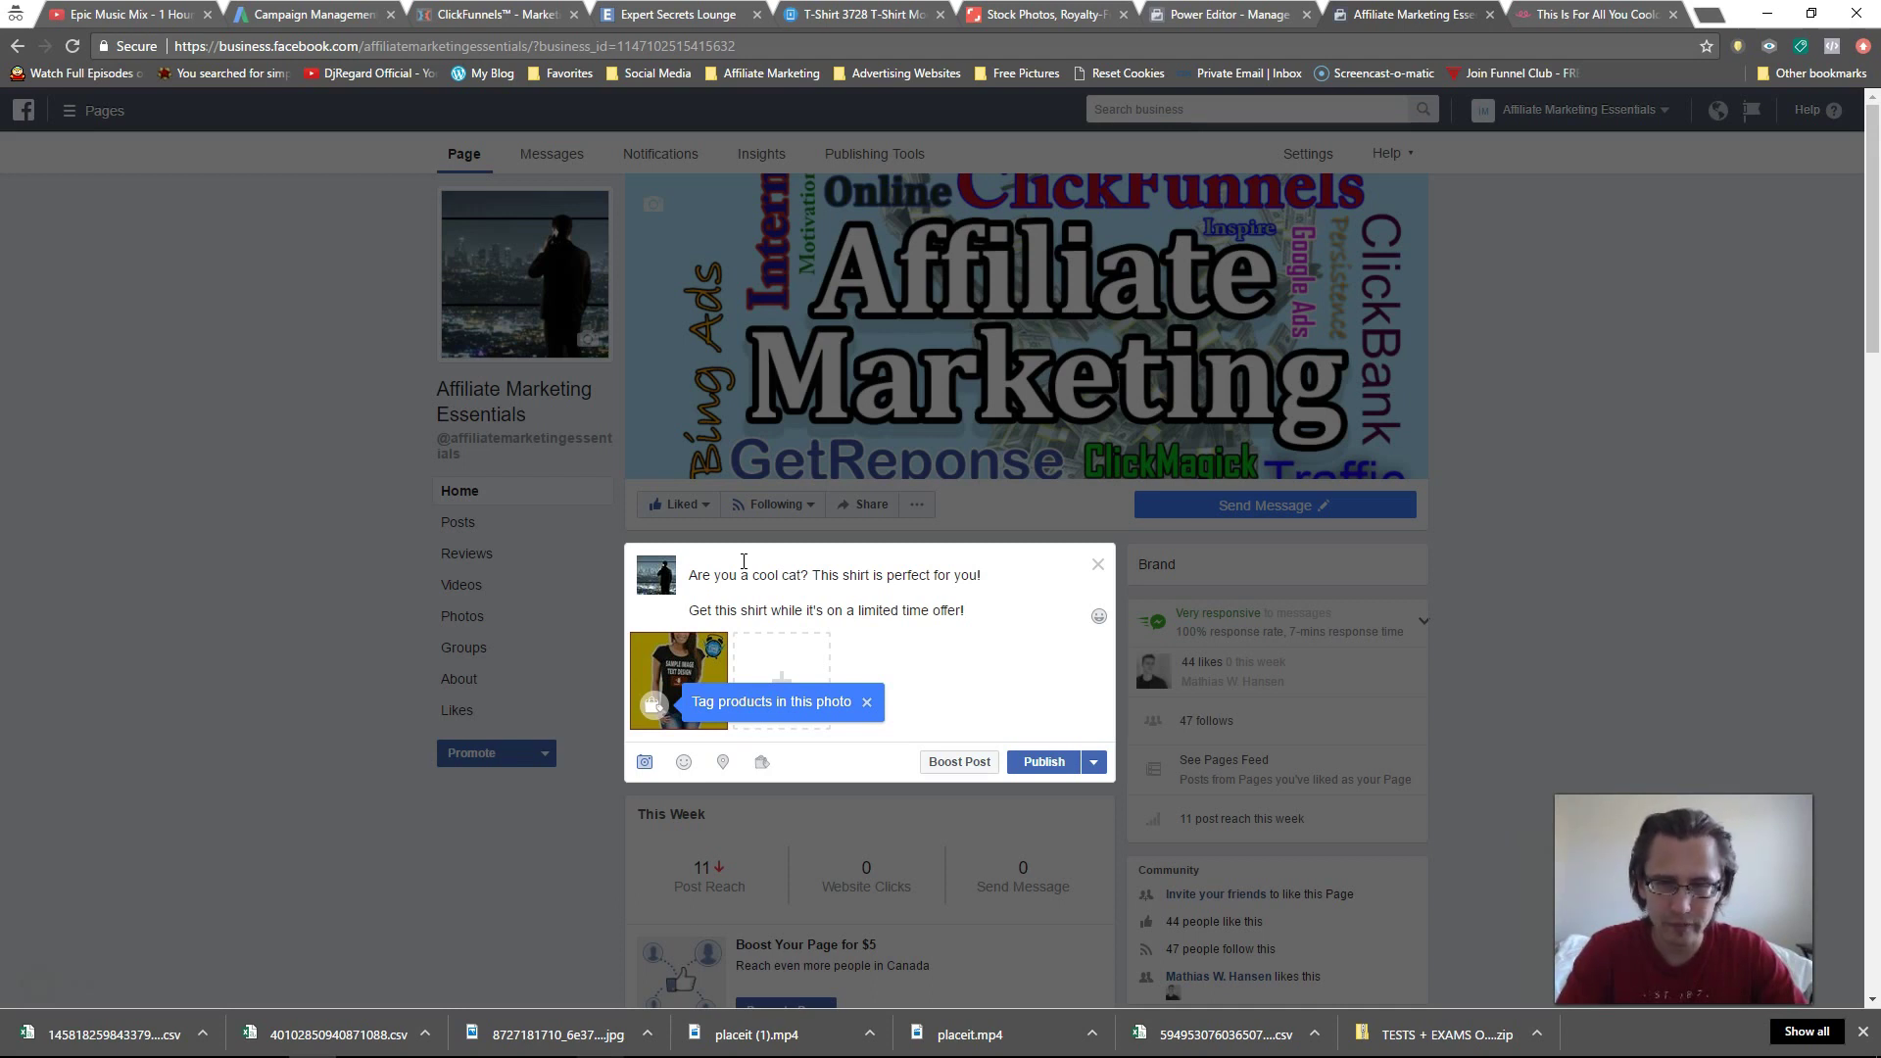
key(Return)
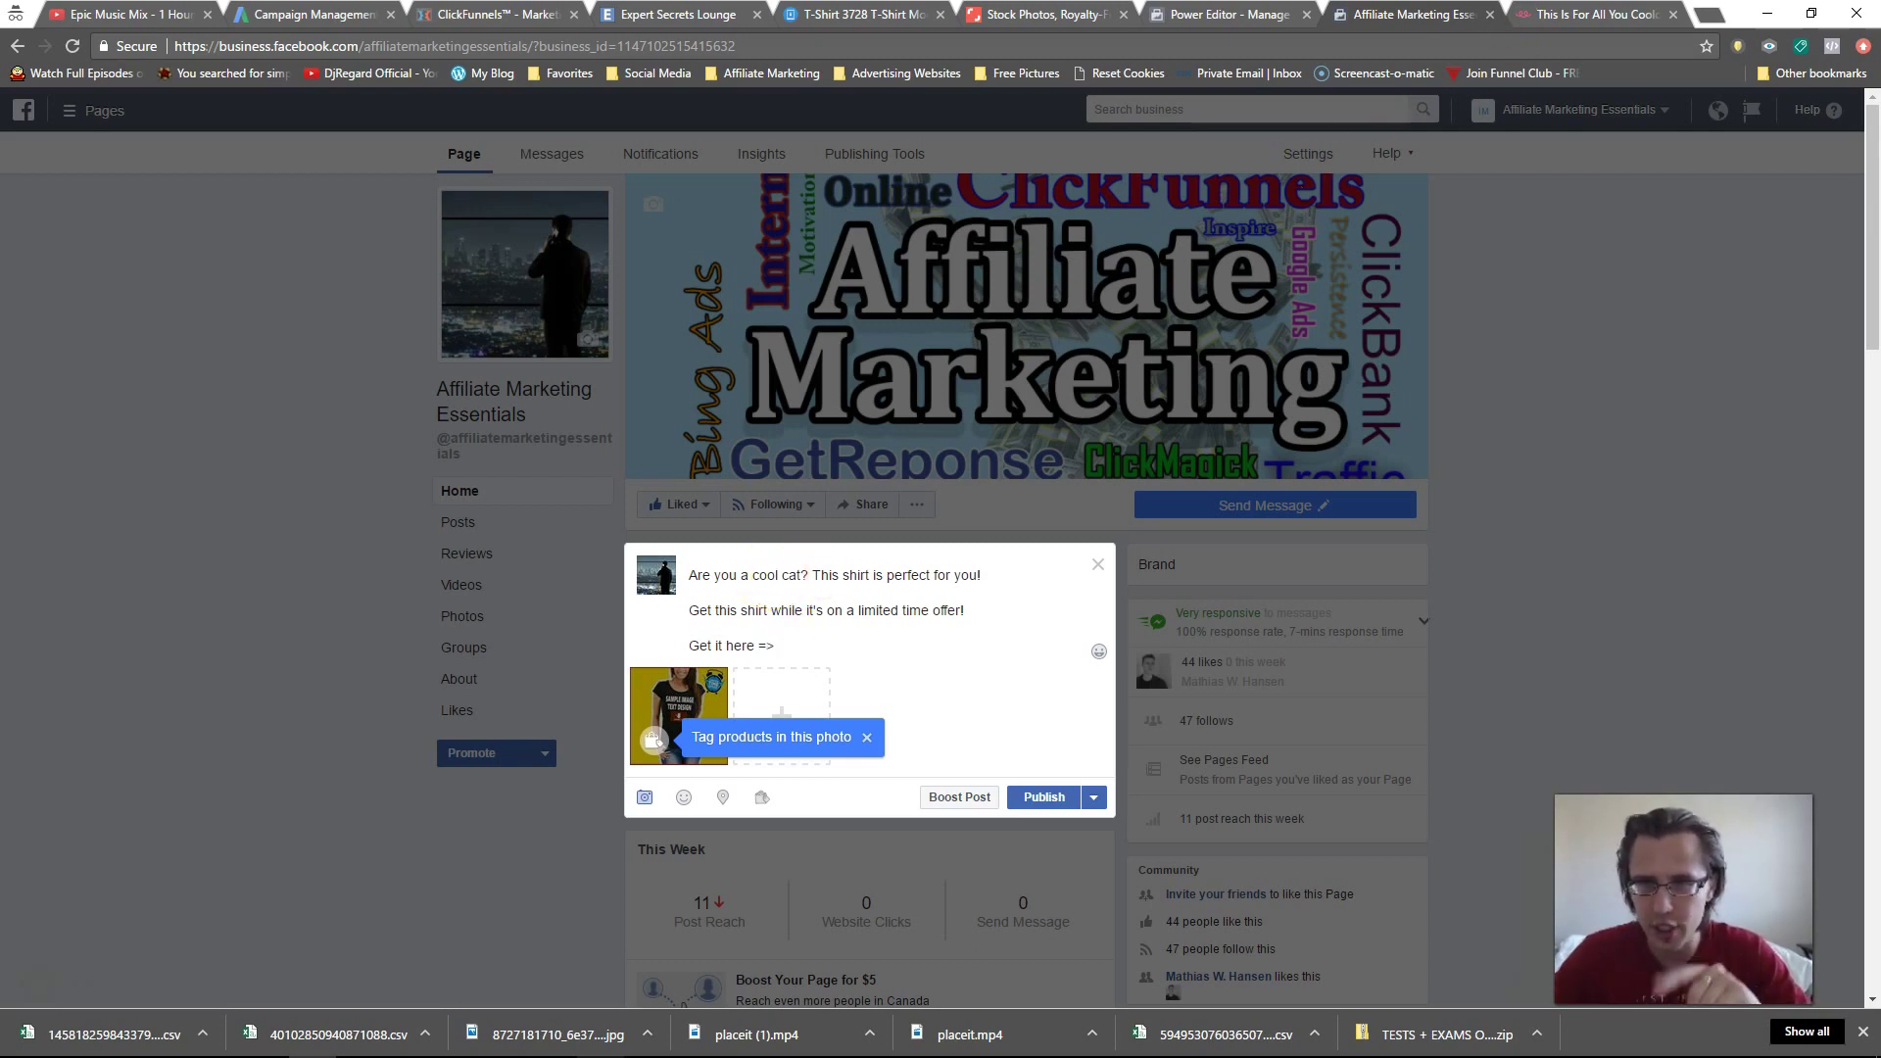
click(1587, 14)
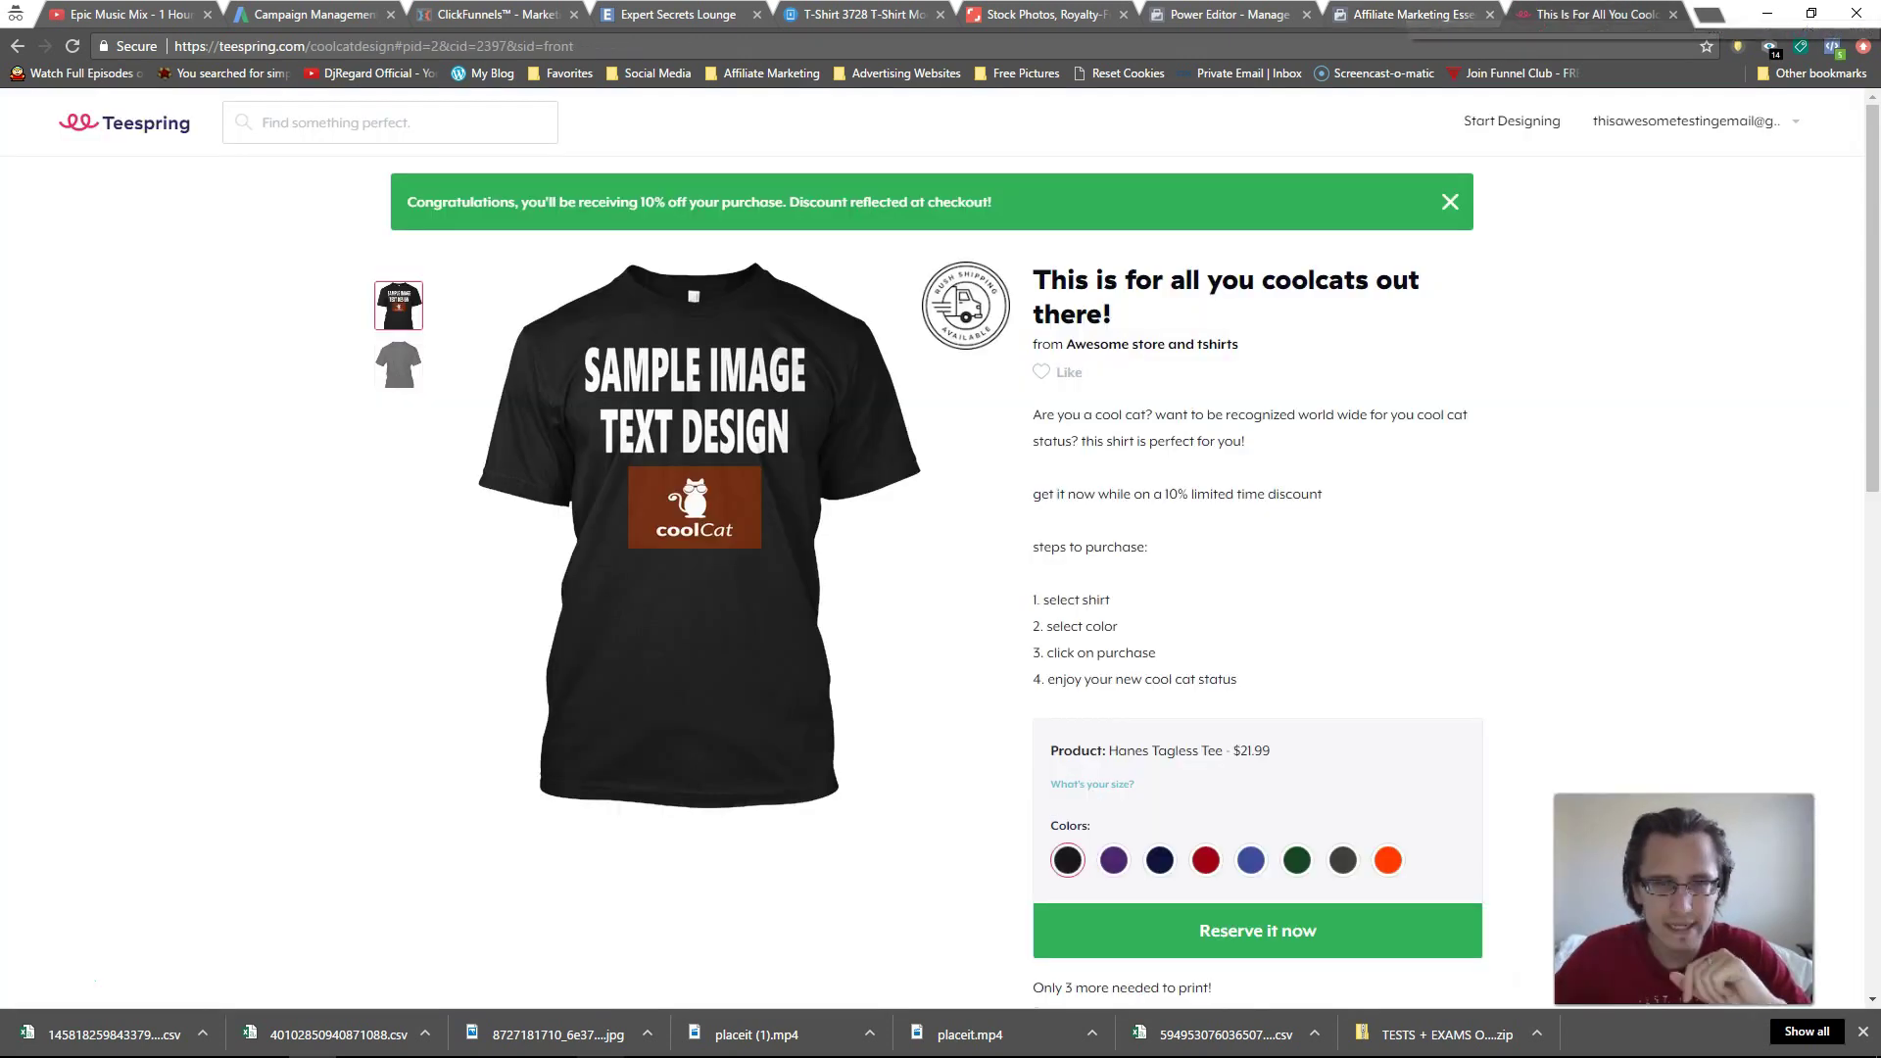
click(310, 51)
drag(396, 45, 156, 49)
key(ctrl+c)
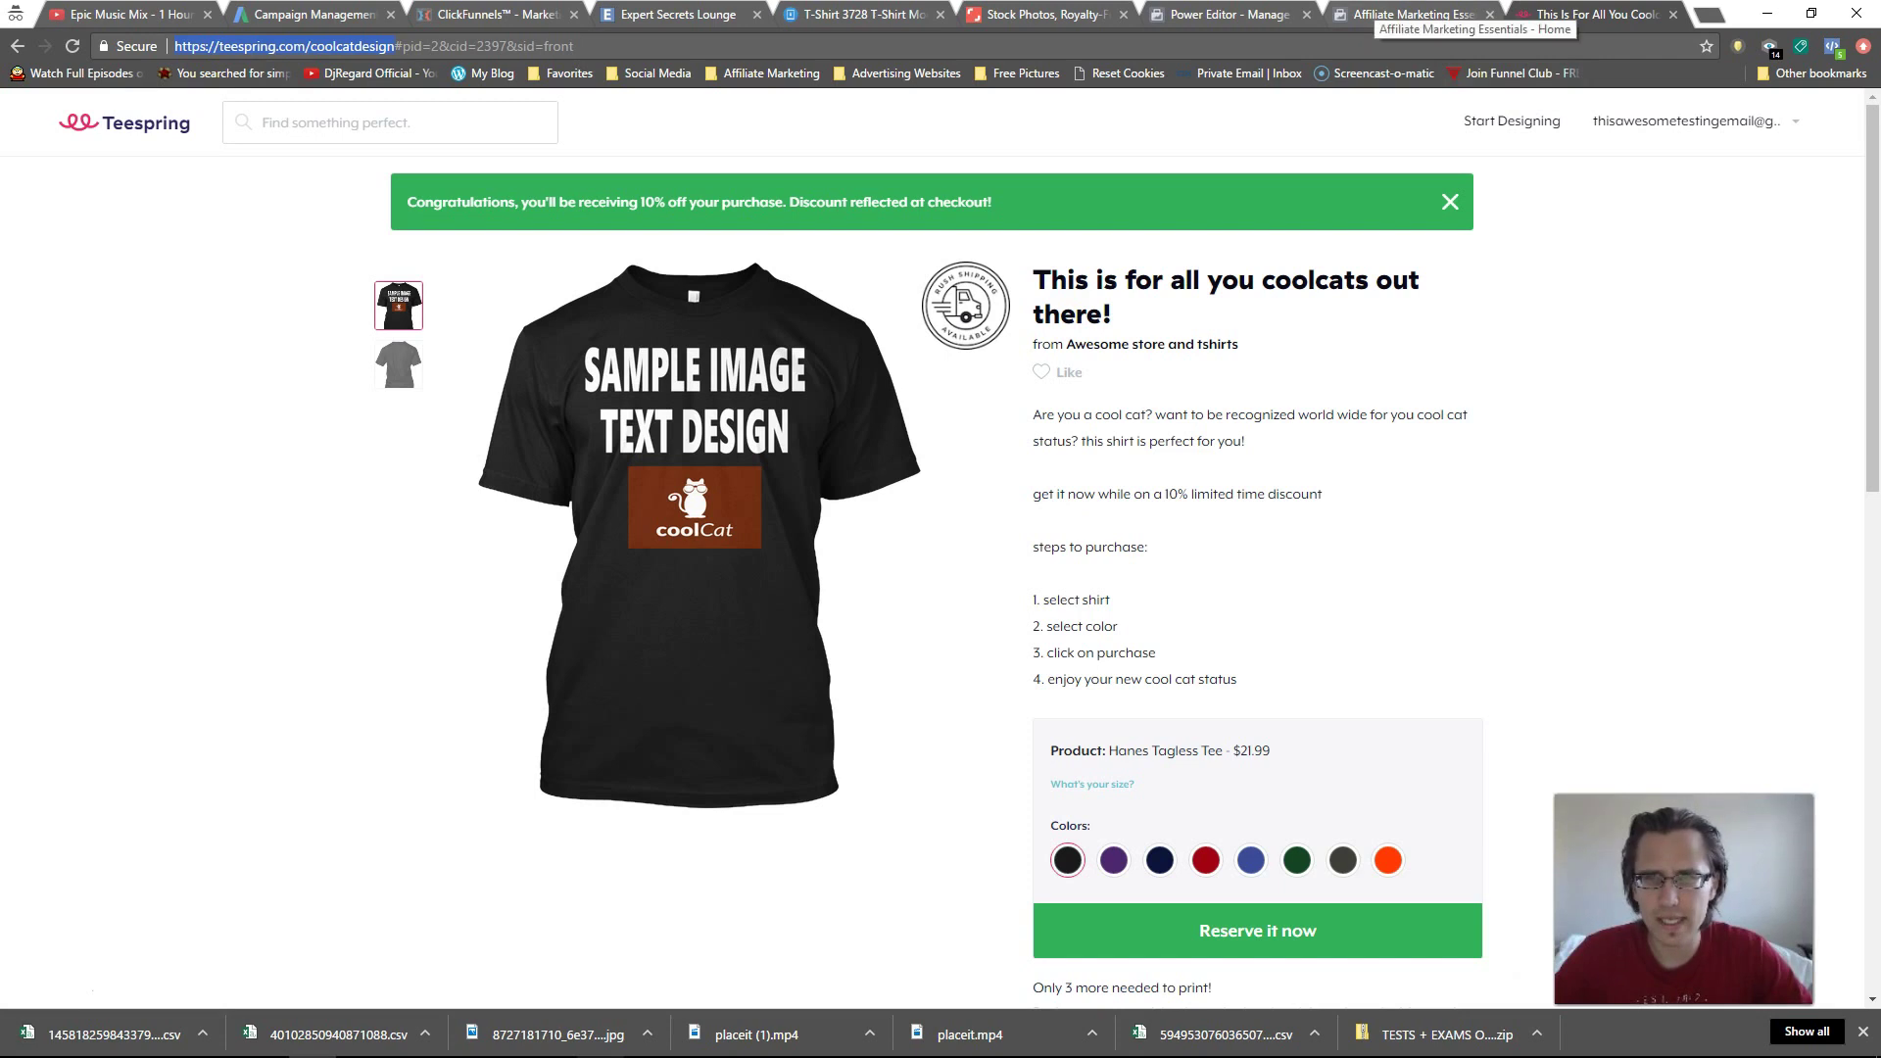
click(1411, 14)
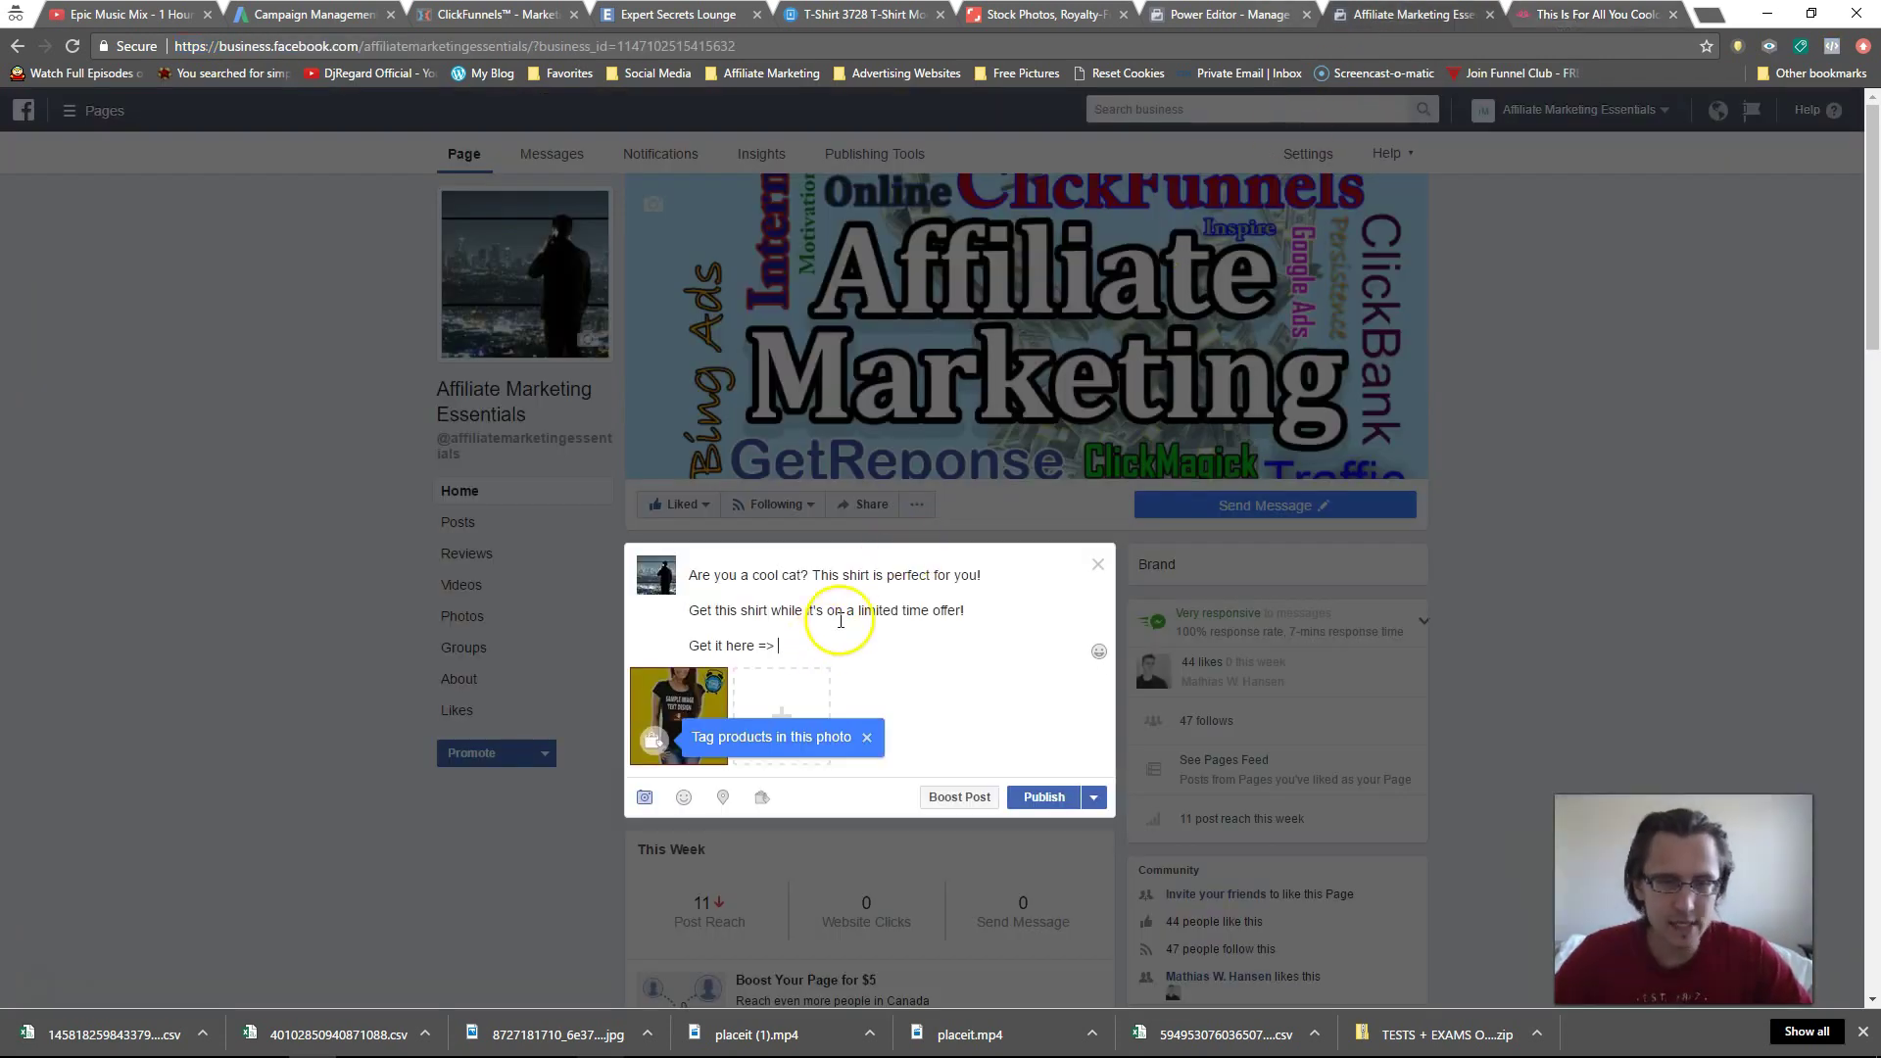
key(ctrl+v)
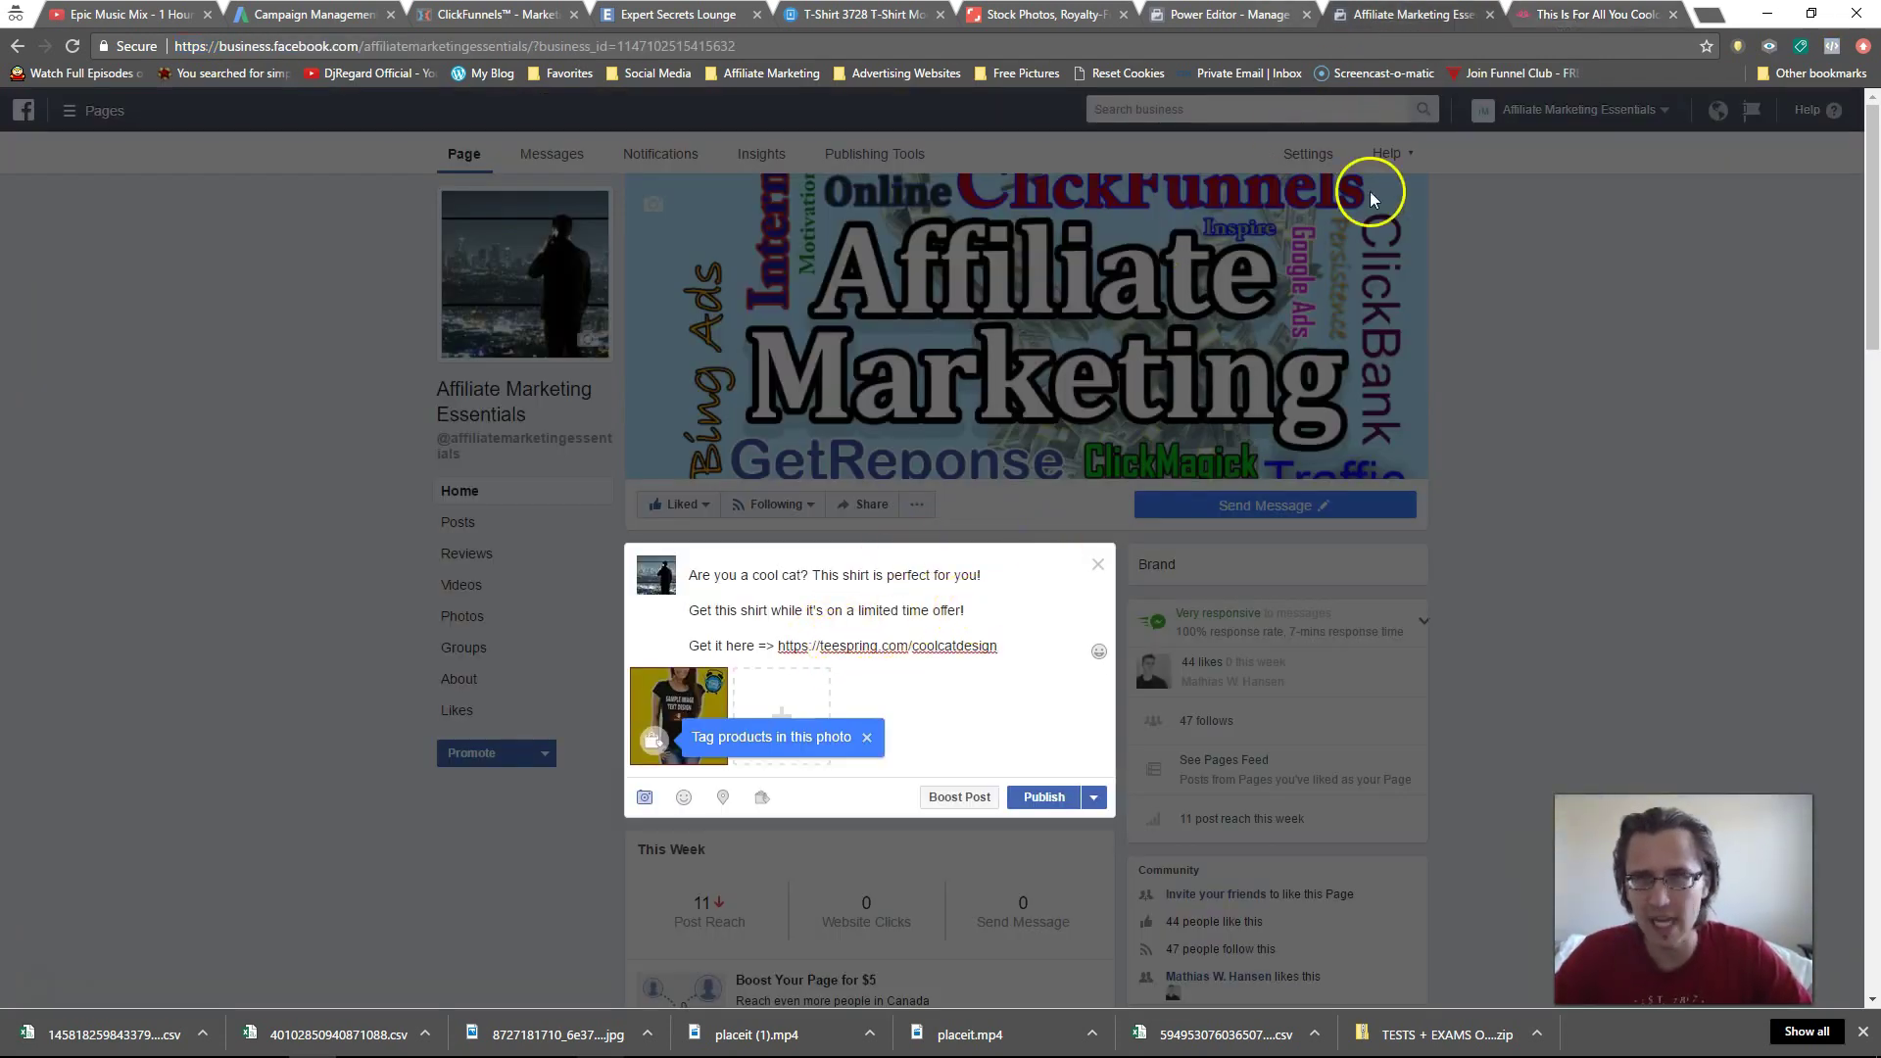
- Open the Teespring Promotions page and examine the IDs and amounts of the existing promotions
click(1568, 14)
click(1650, 353)
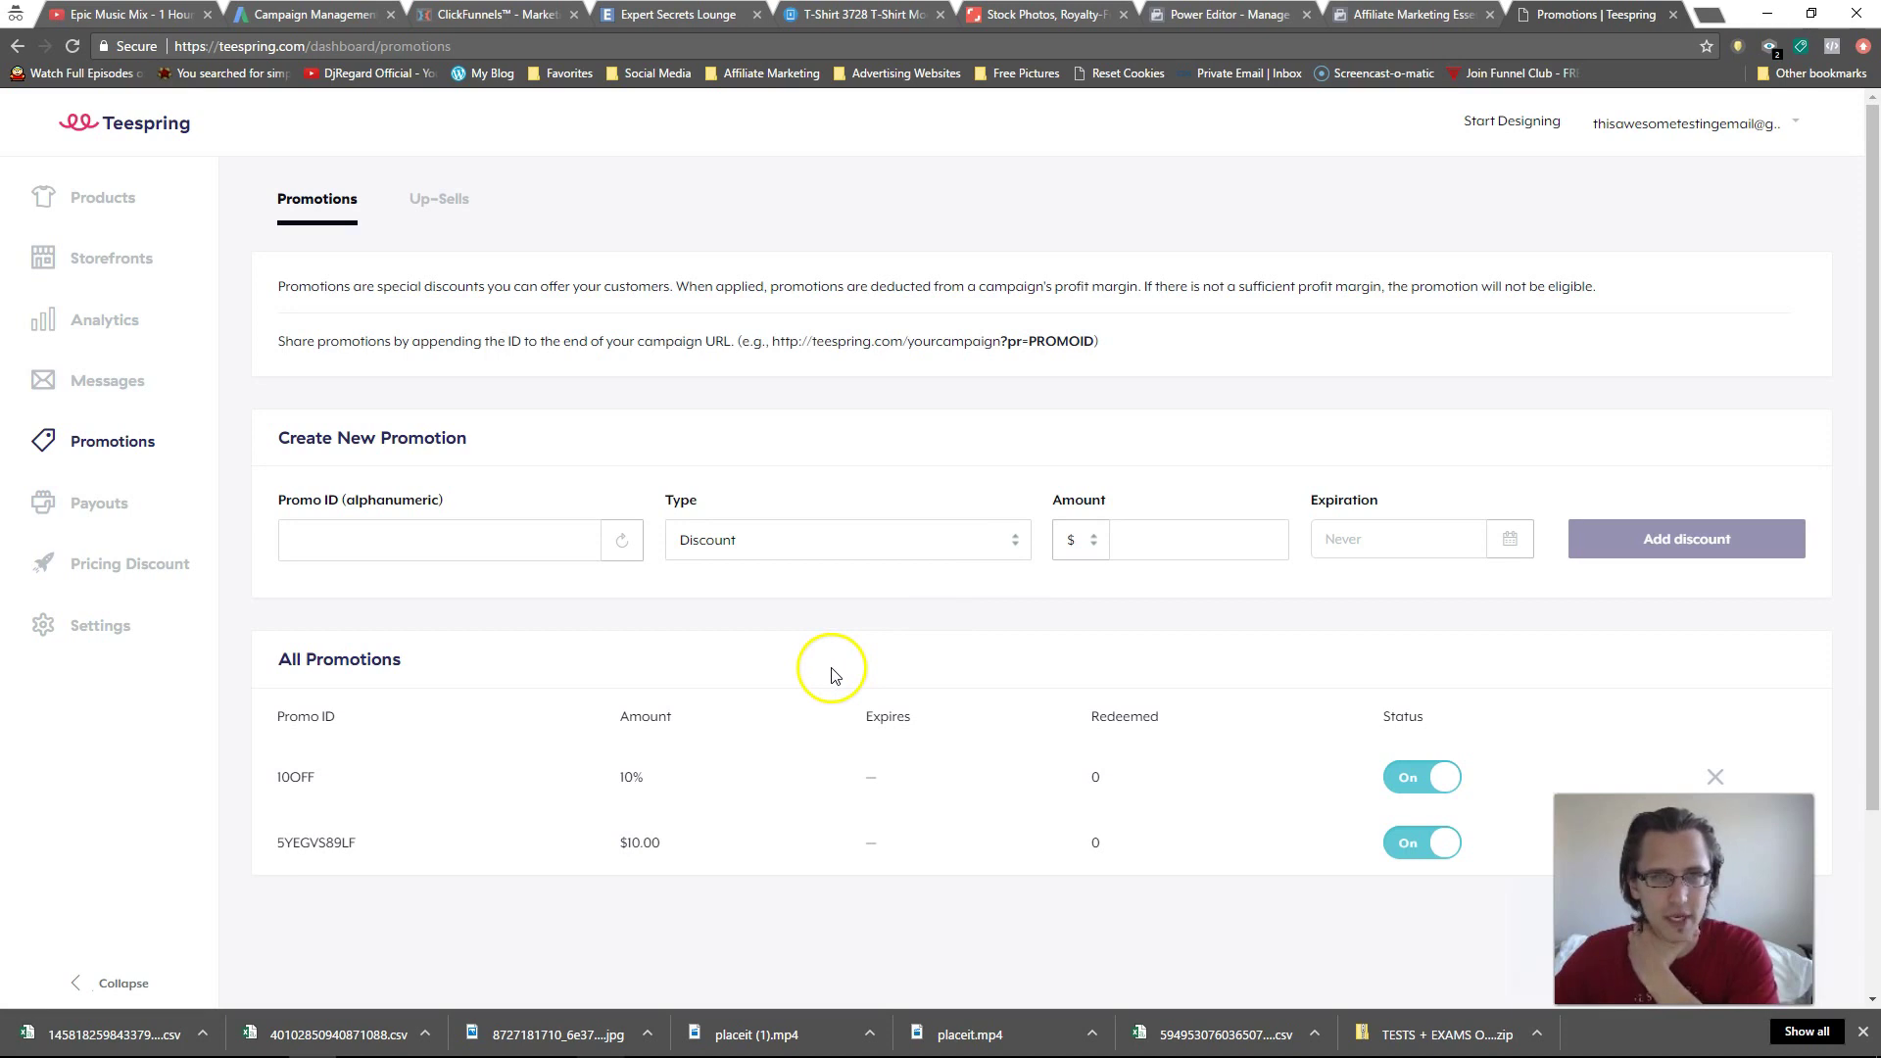
drag(661, 848, 620, 849)
drag(357, 845, 273, 843)
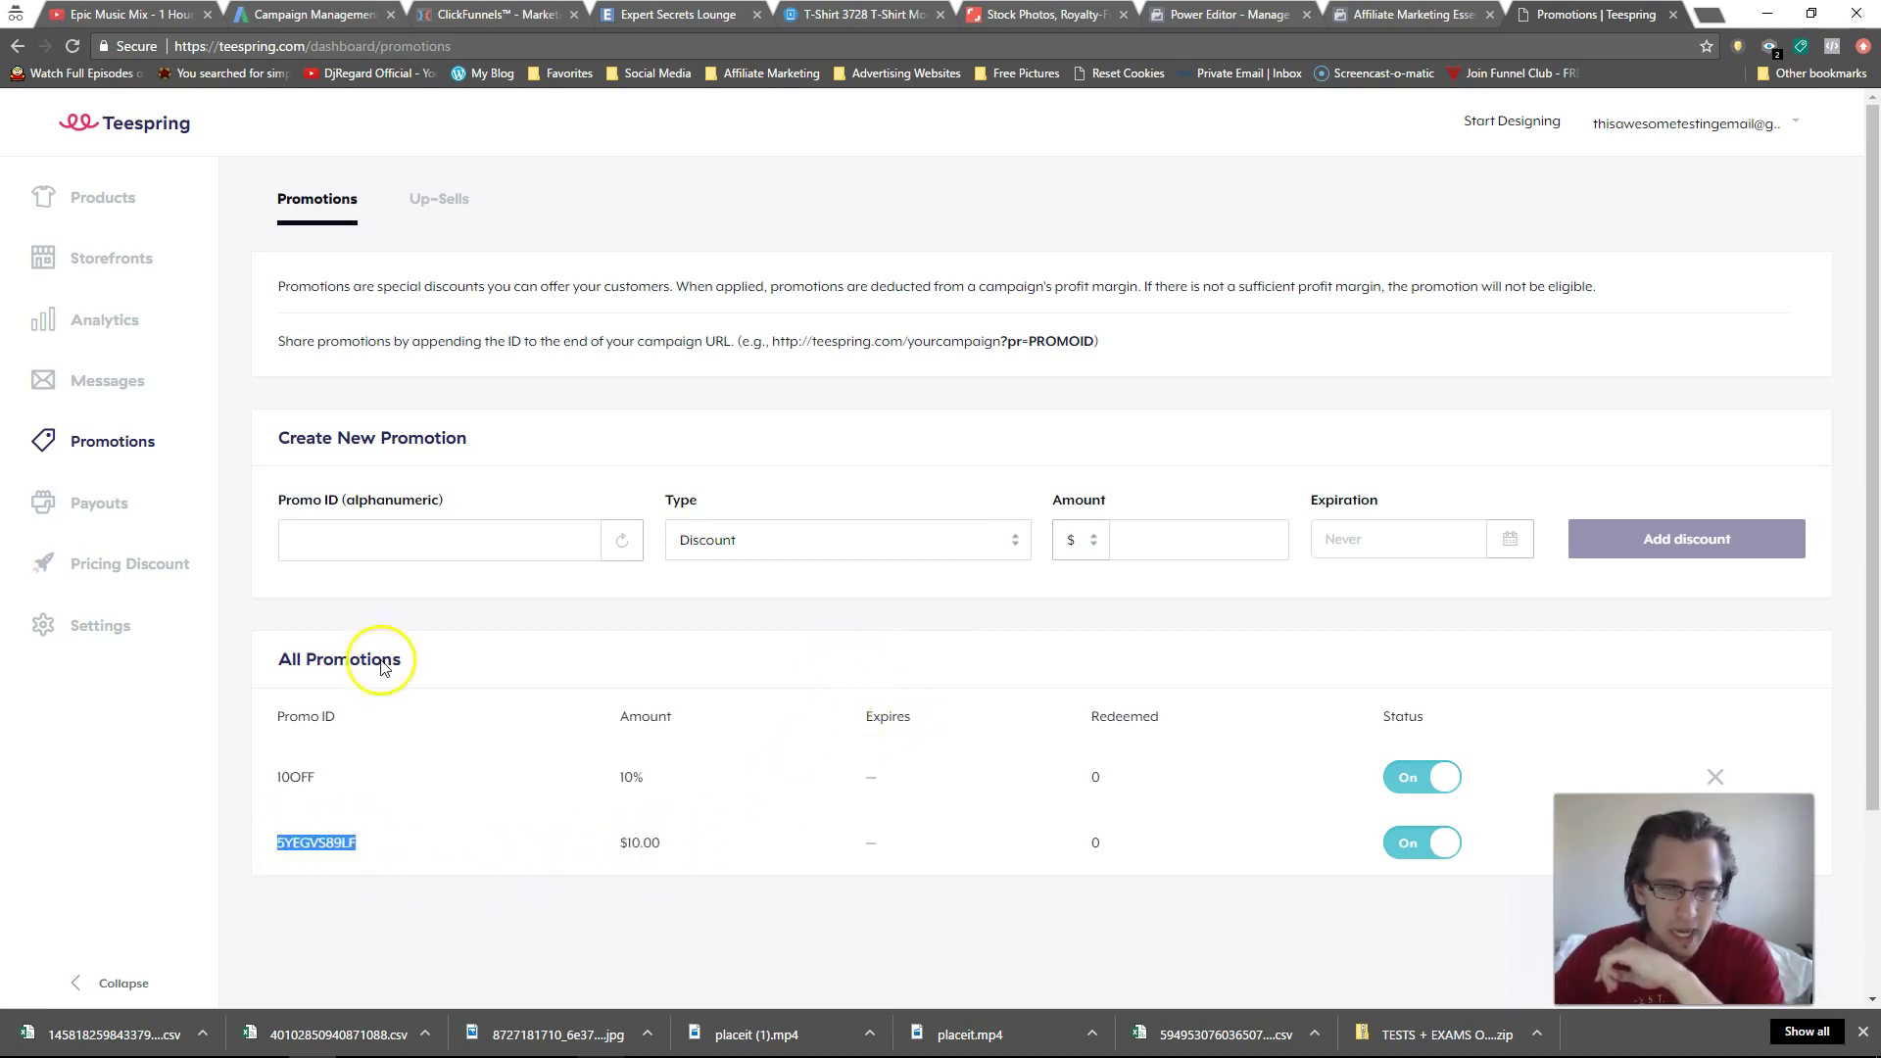
- Fill in the new promotion form with promo ID 10OFF, type Discount and an amount of 10%
click(404, 538)
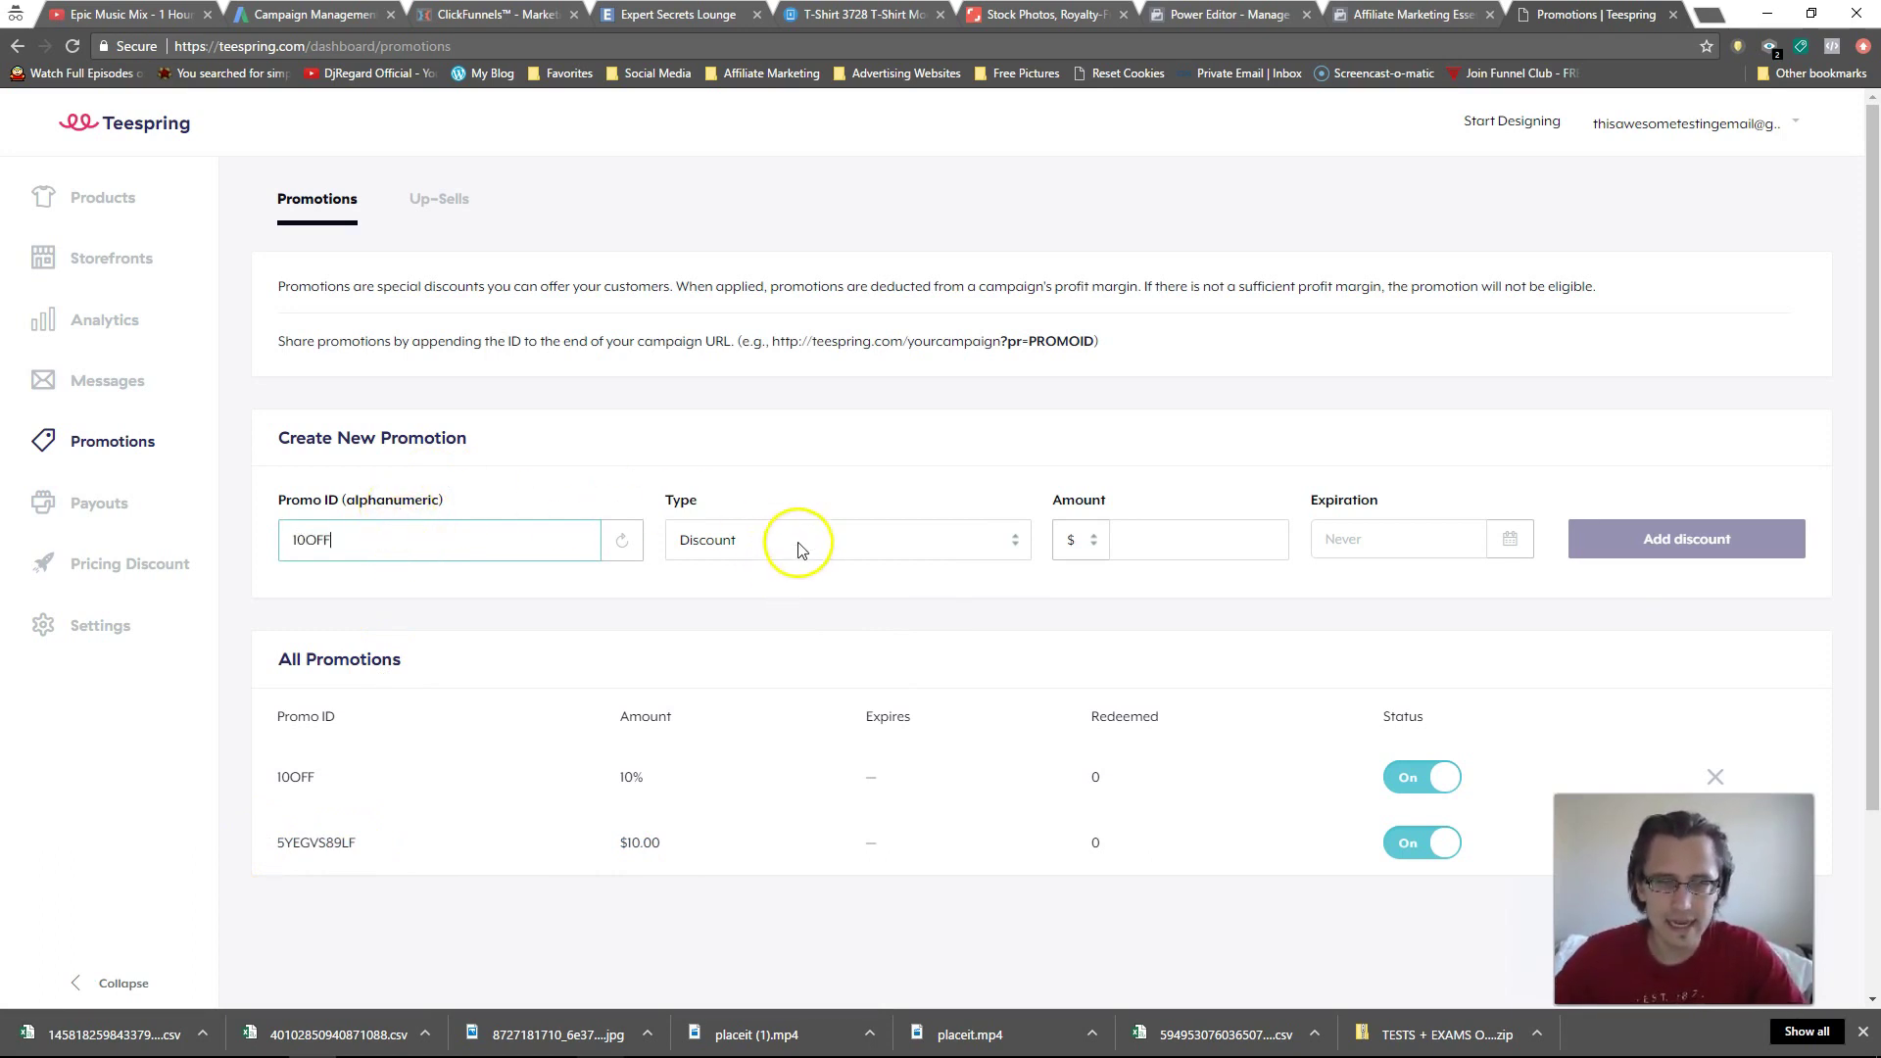
click(1174, 539)
text(10)
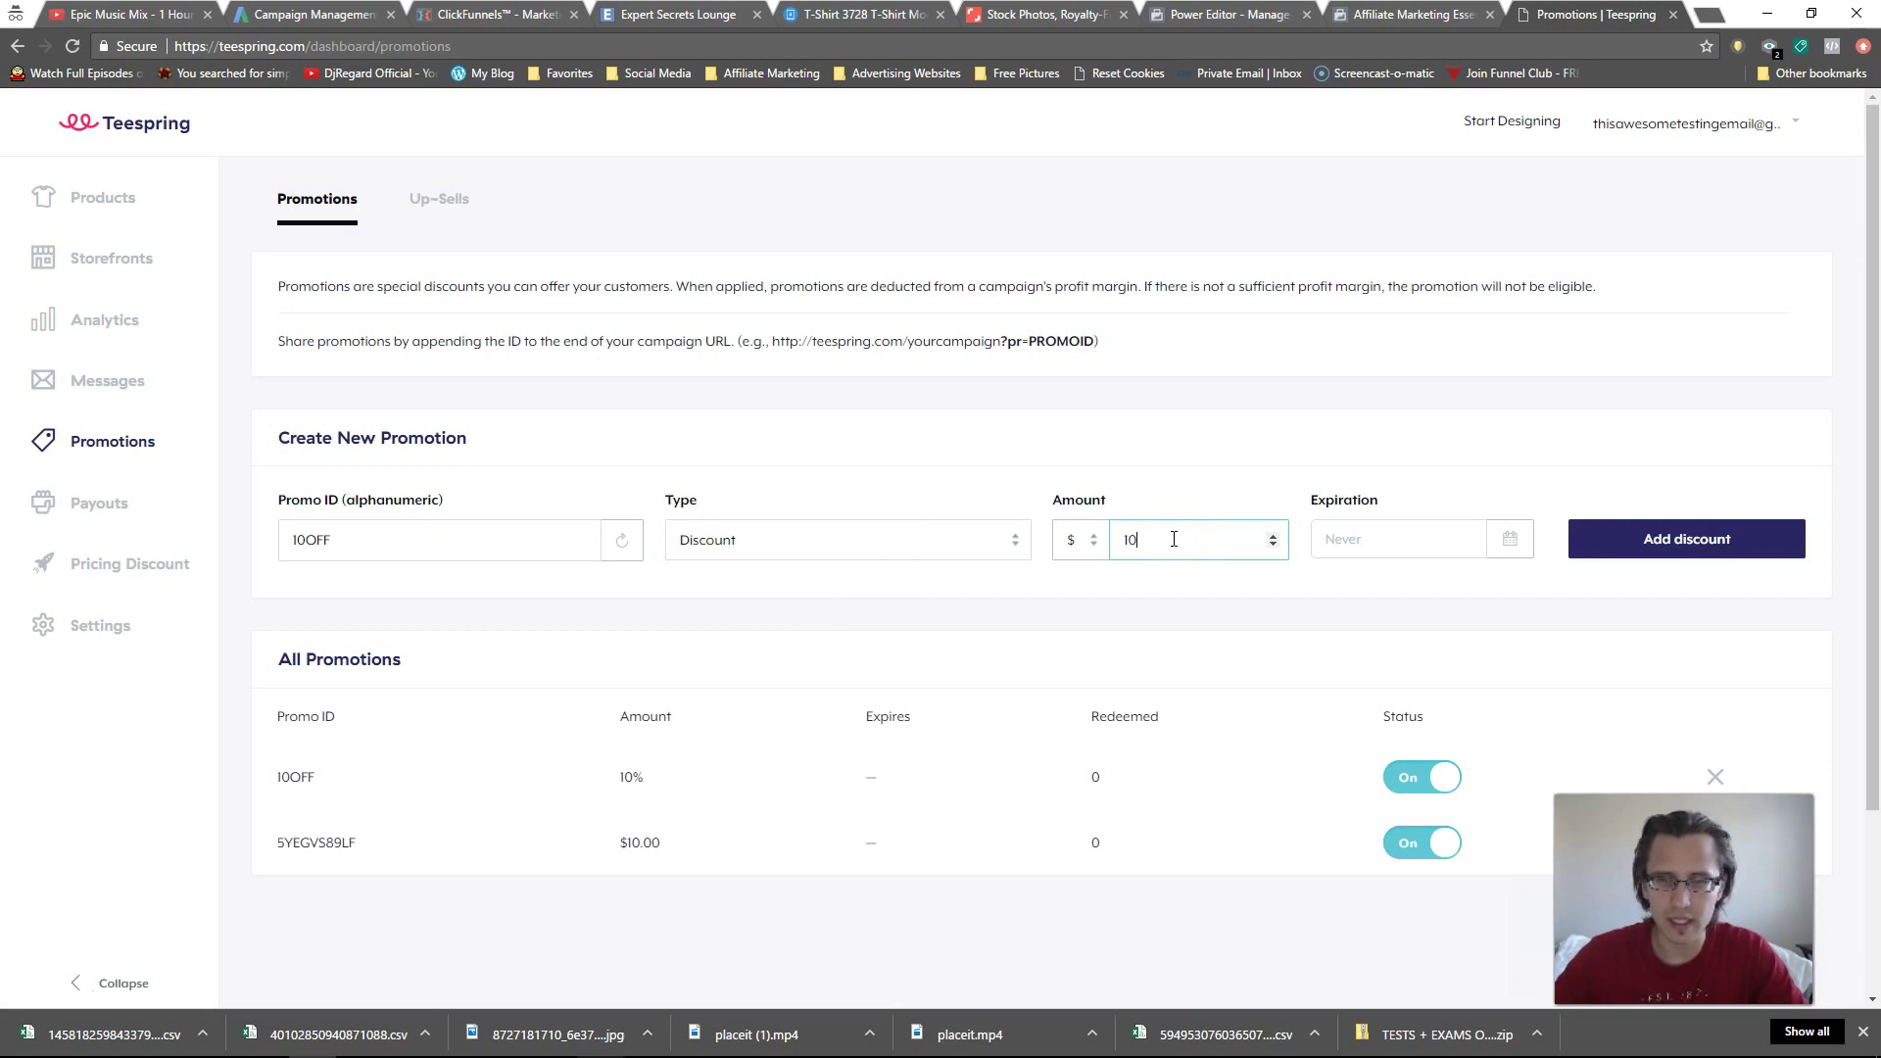
click(1080, 540)
click(1082, 588)
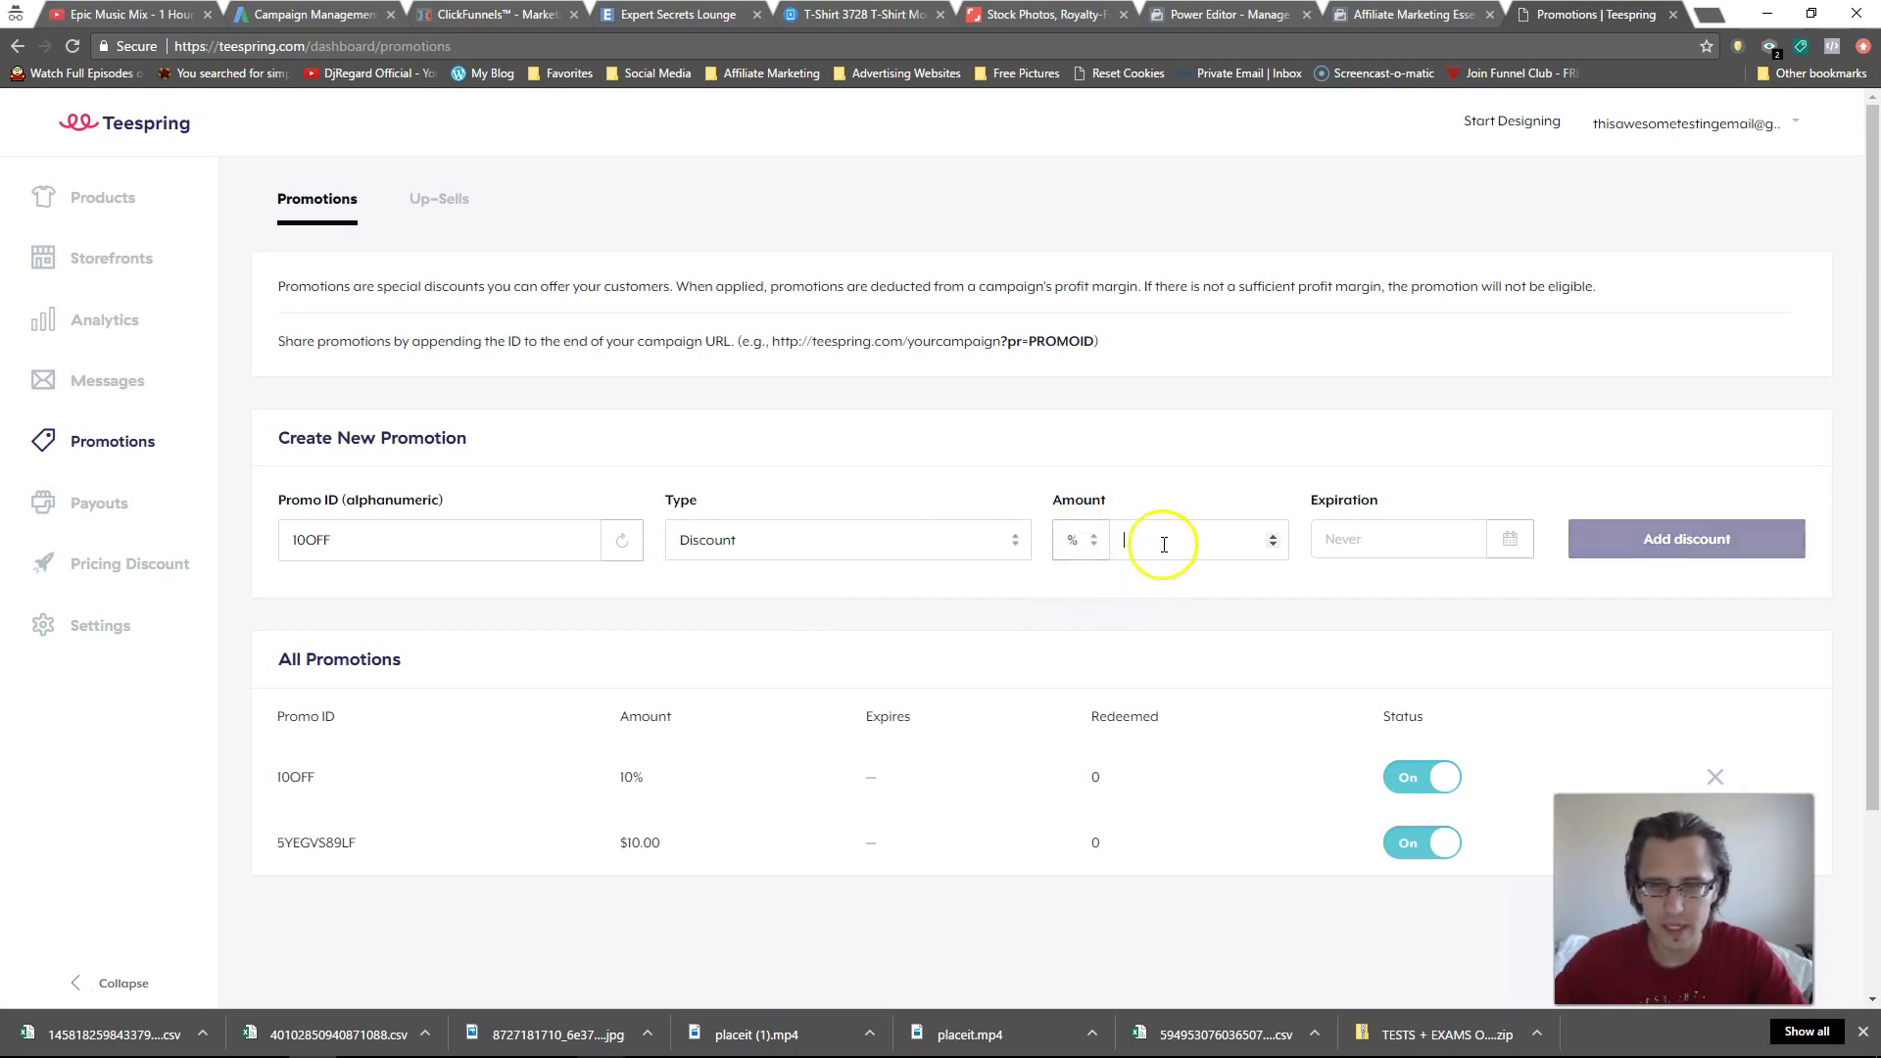
text(10)
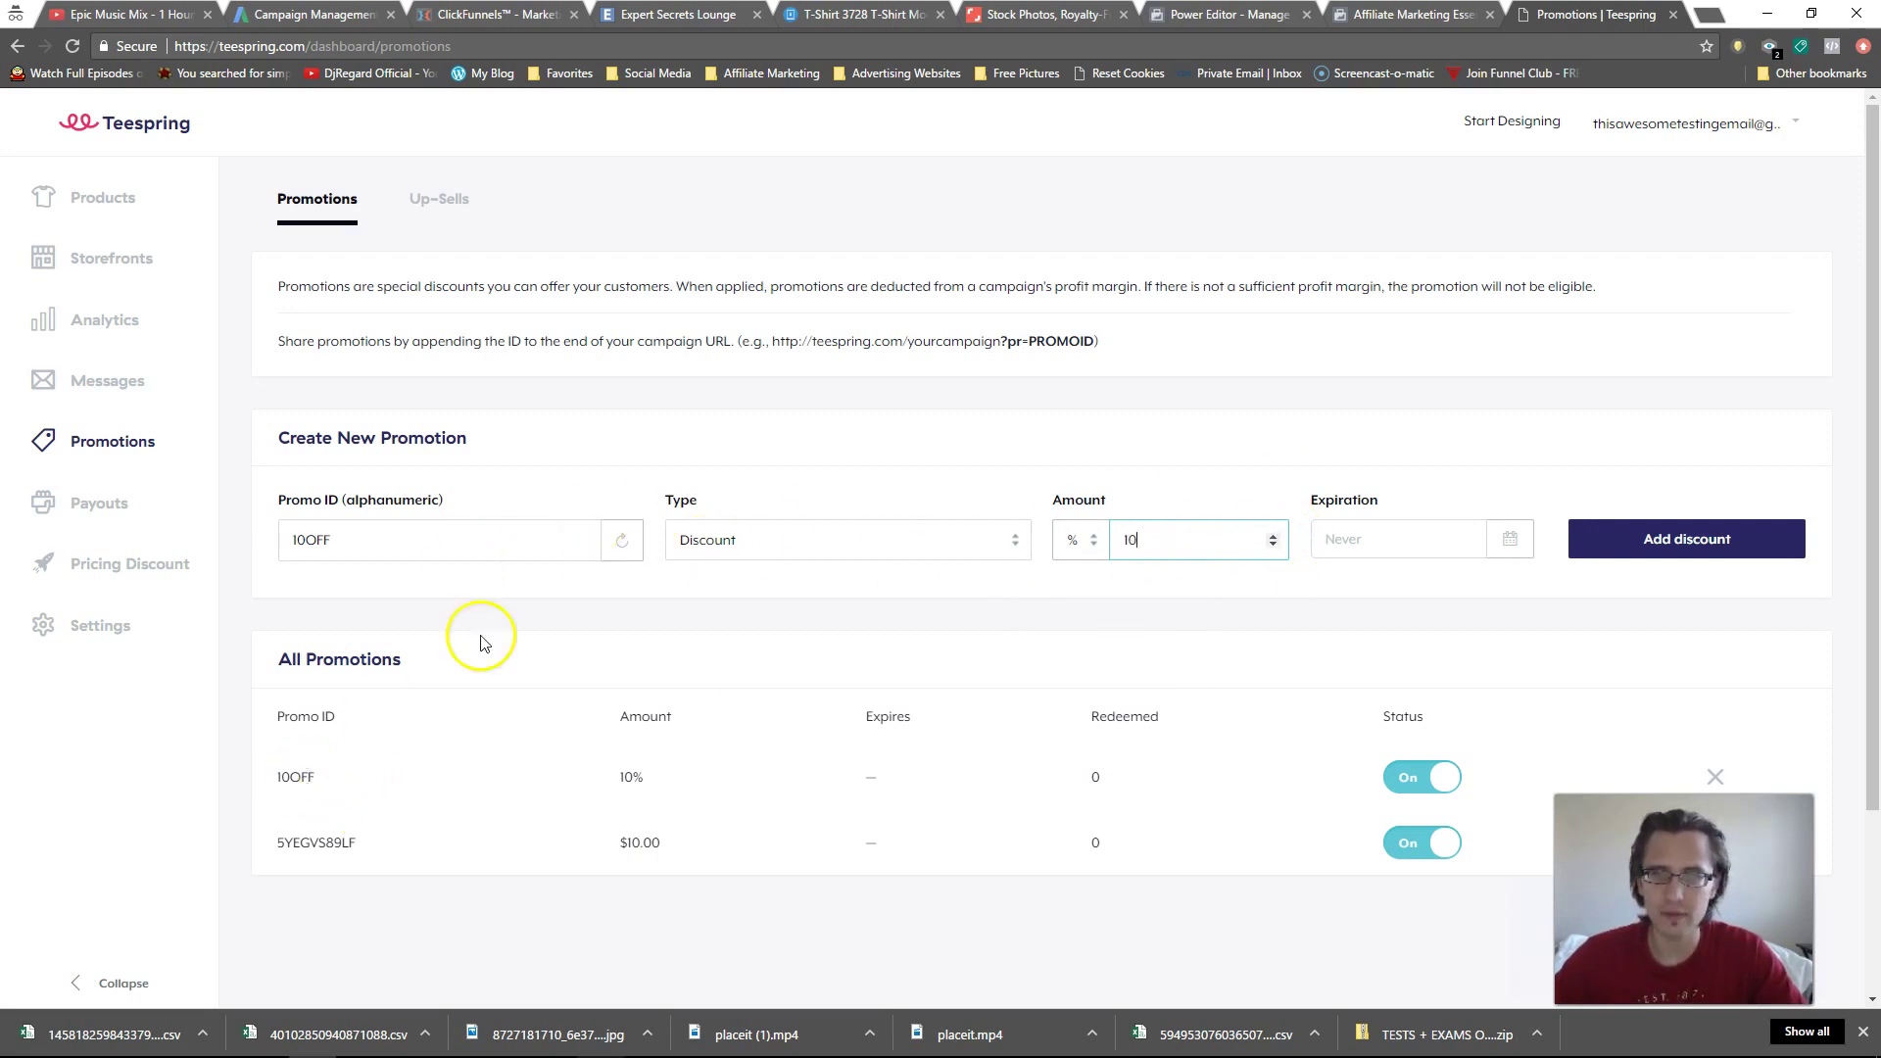
- Copy "?pr=PROMOID" from the Teespring promotion instructions and append it to the shirt link in the Facebook post
drag(1093, 340, 1000, 335)
key(ctrl+c)
key(ctrl+shift+Tab)
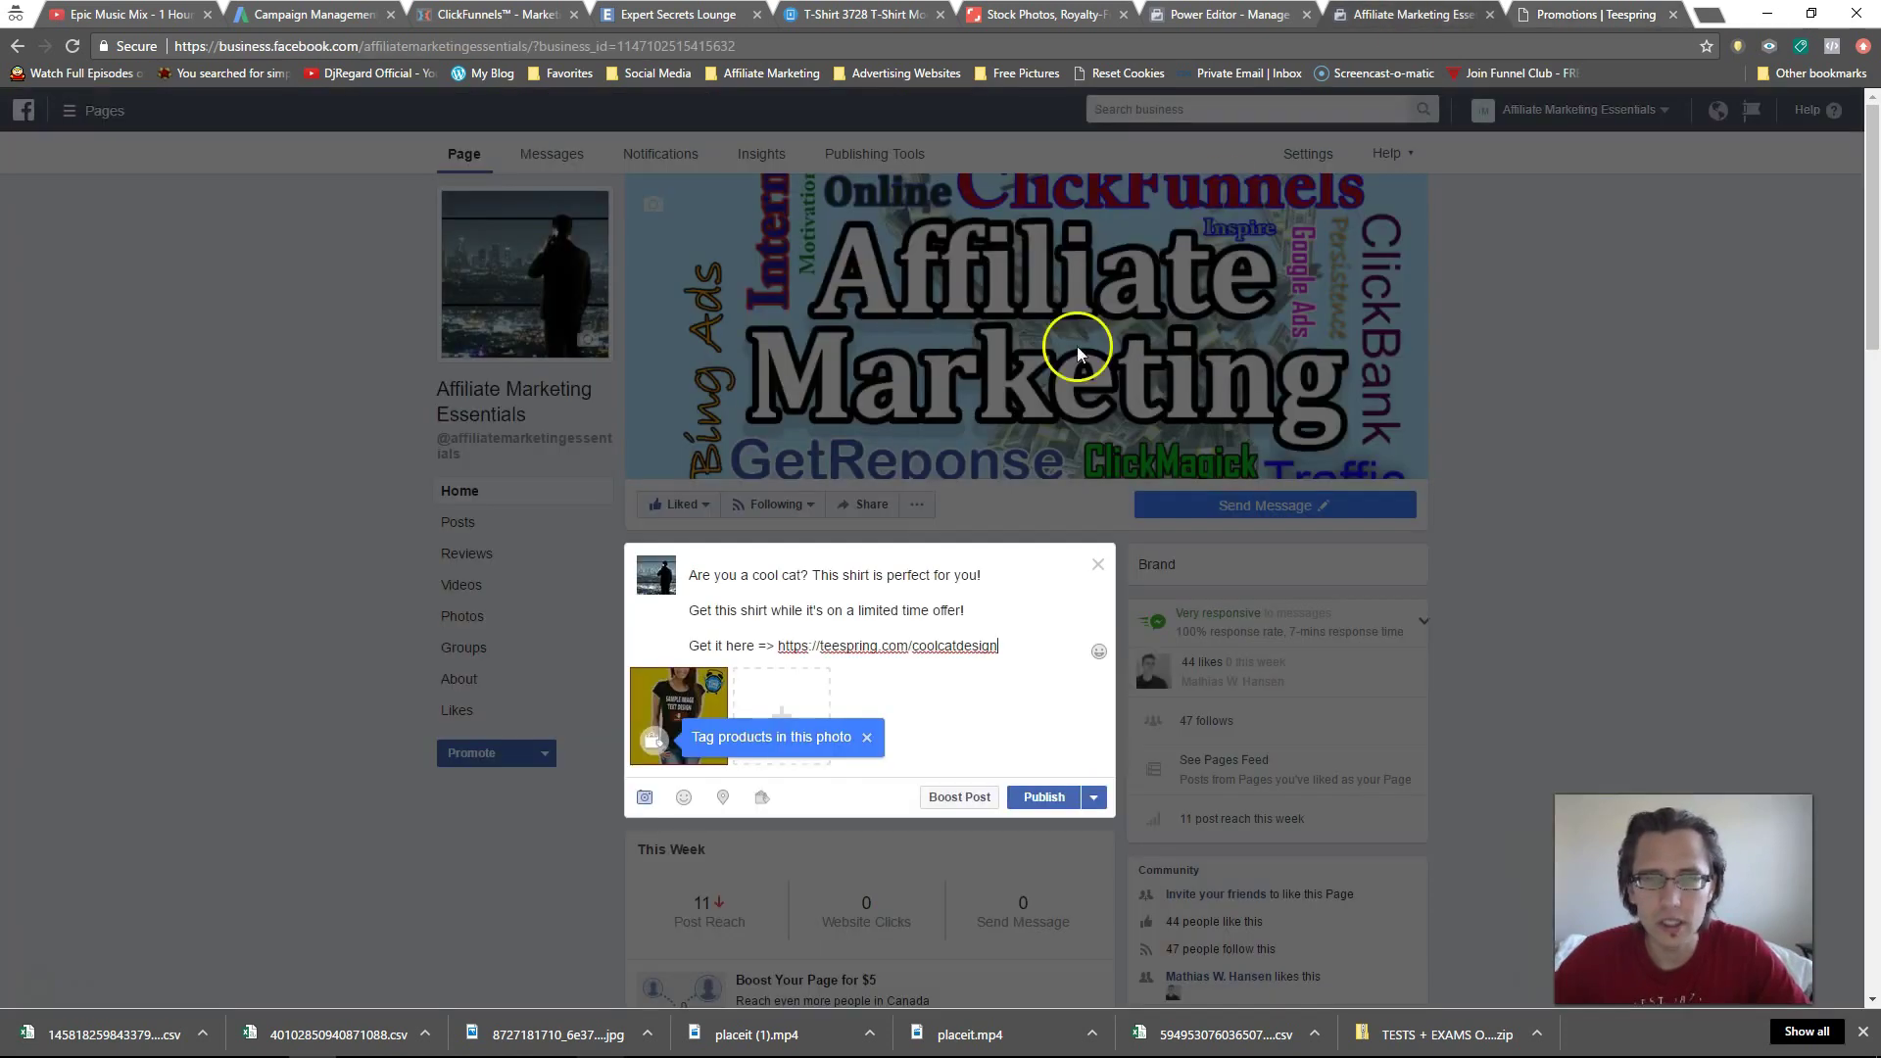
click(1012, 647)
key(ctrl+v)
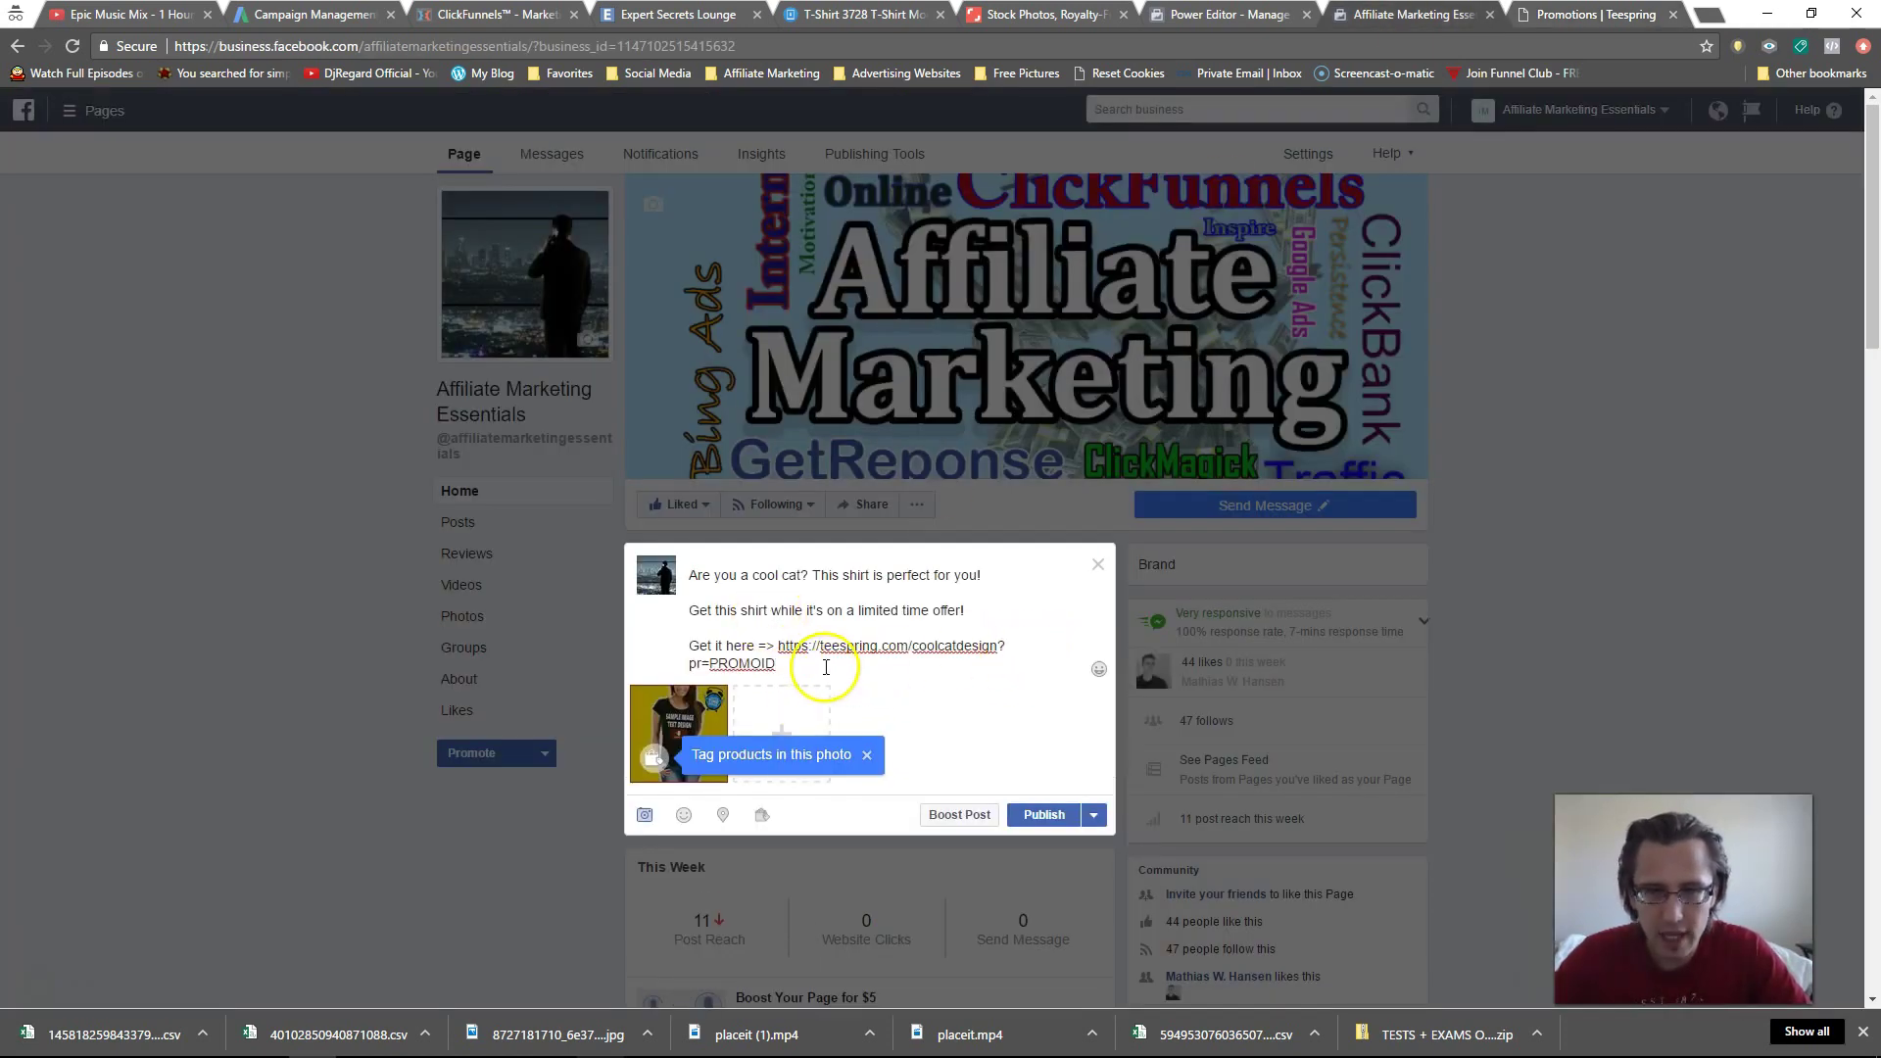
- Take the 10% promotion's ID from Teespring and replace PROMOID in the Facebook post's link with 10OFF
key(ctrl+Tab)
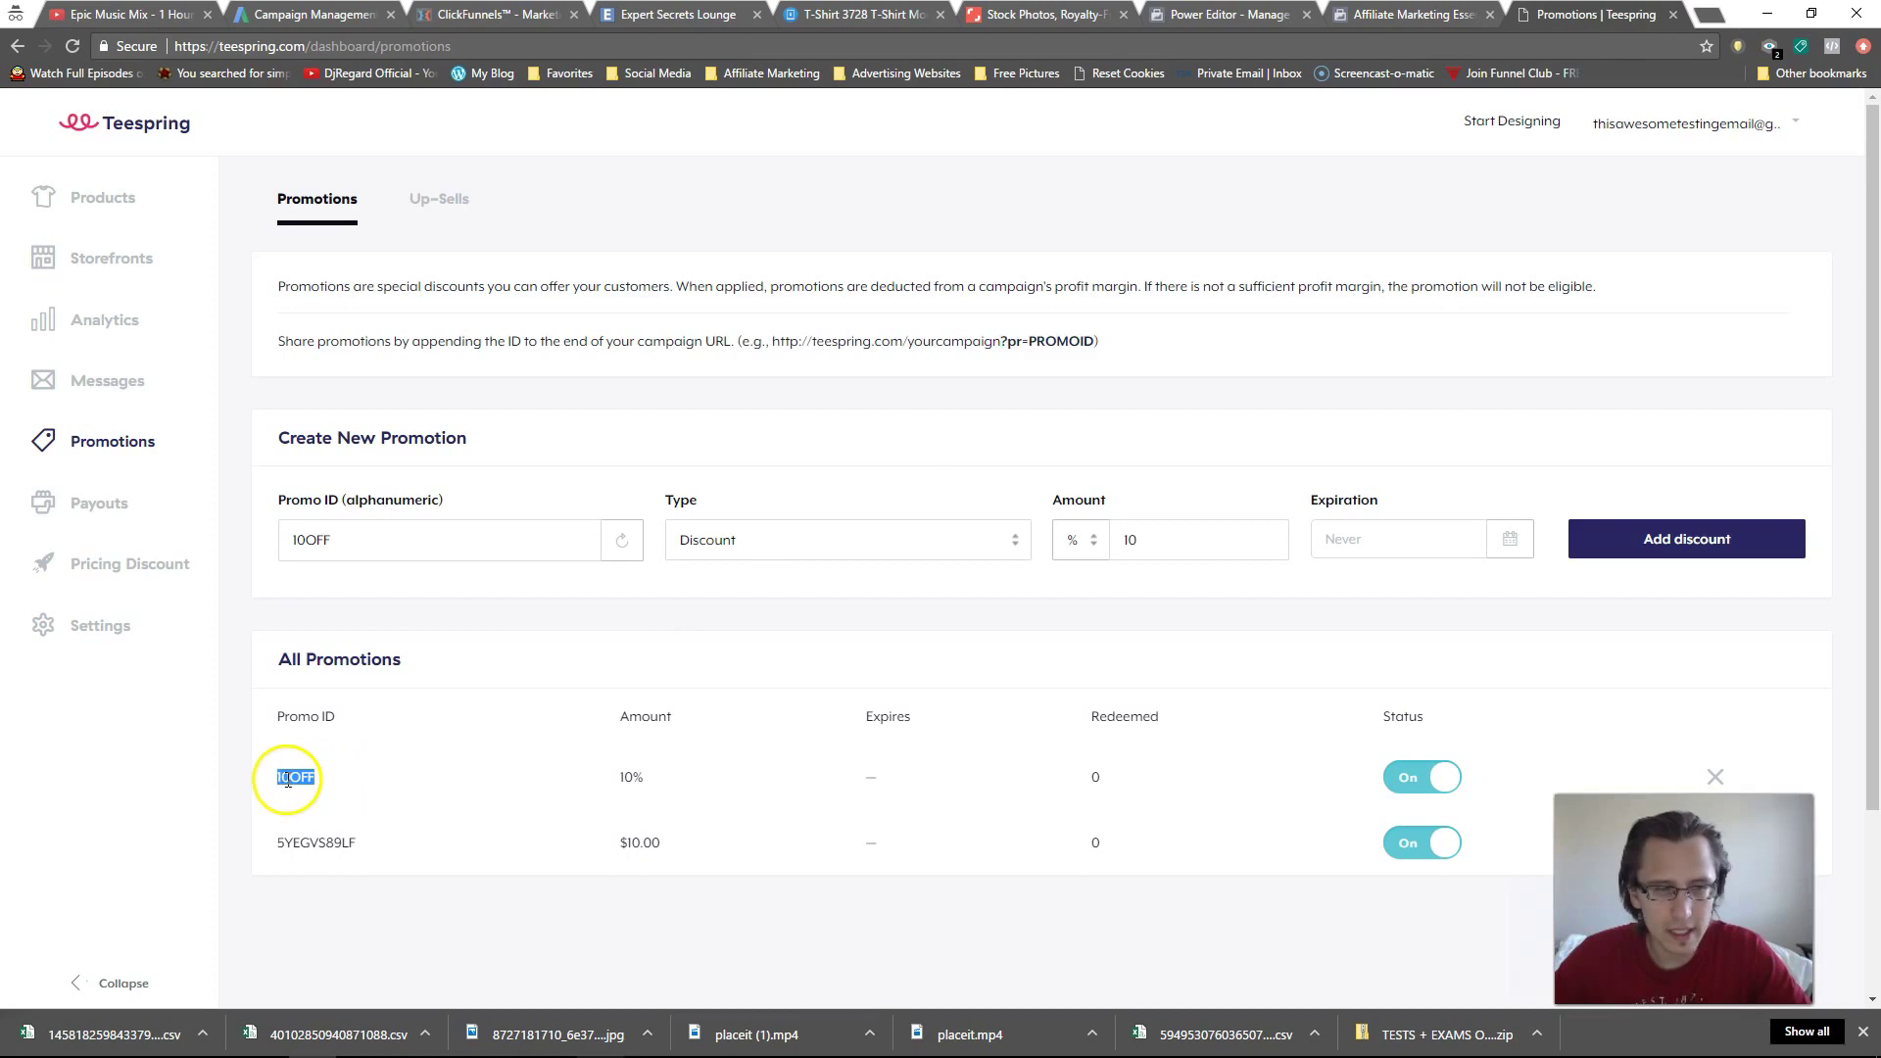
key(ctrl+shift+Tab)
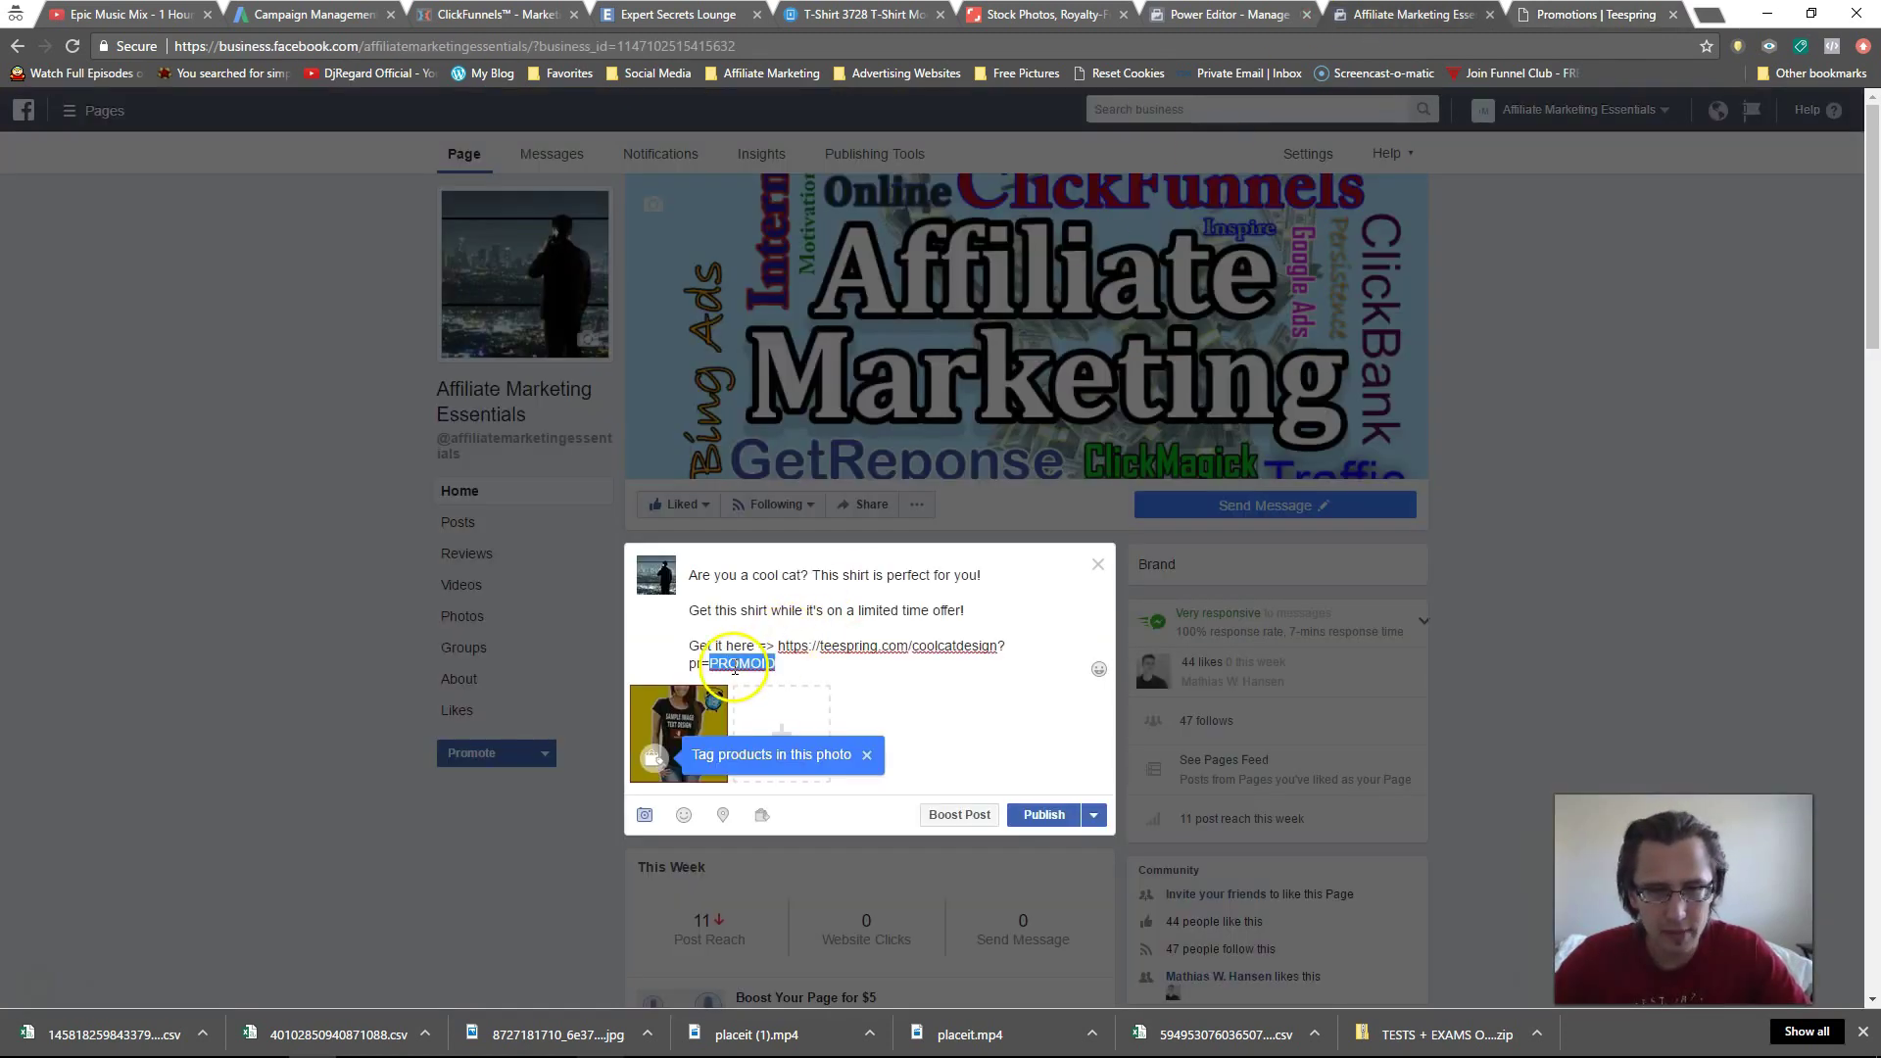
text(10OFF)
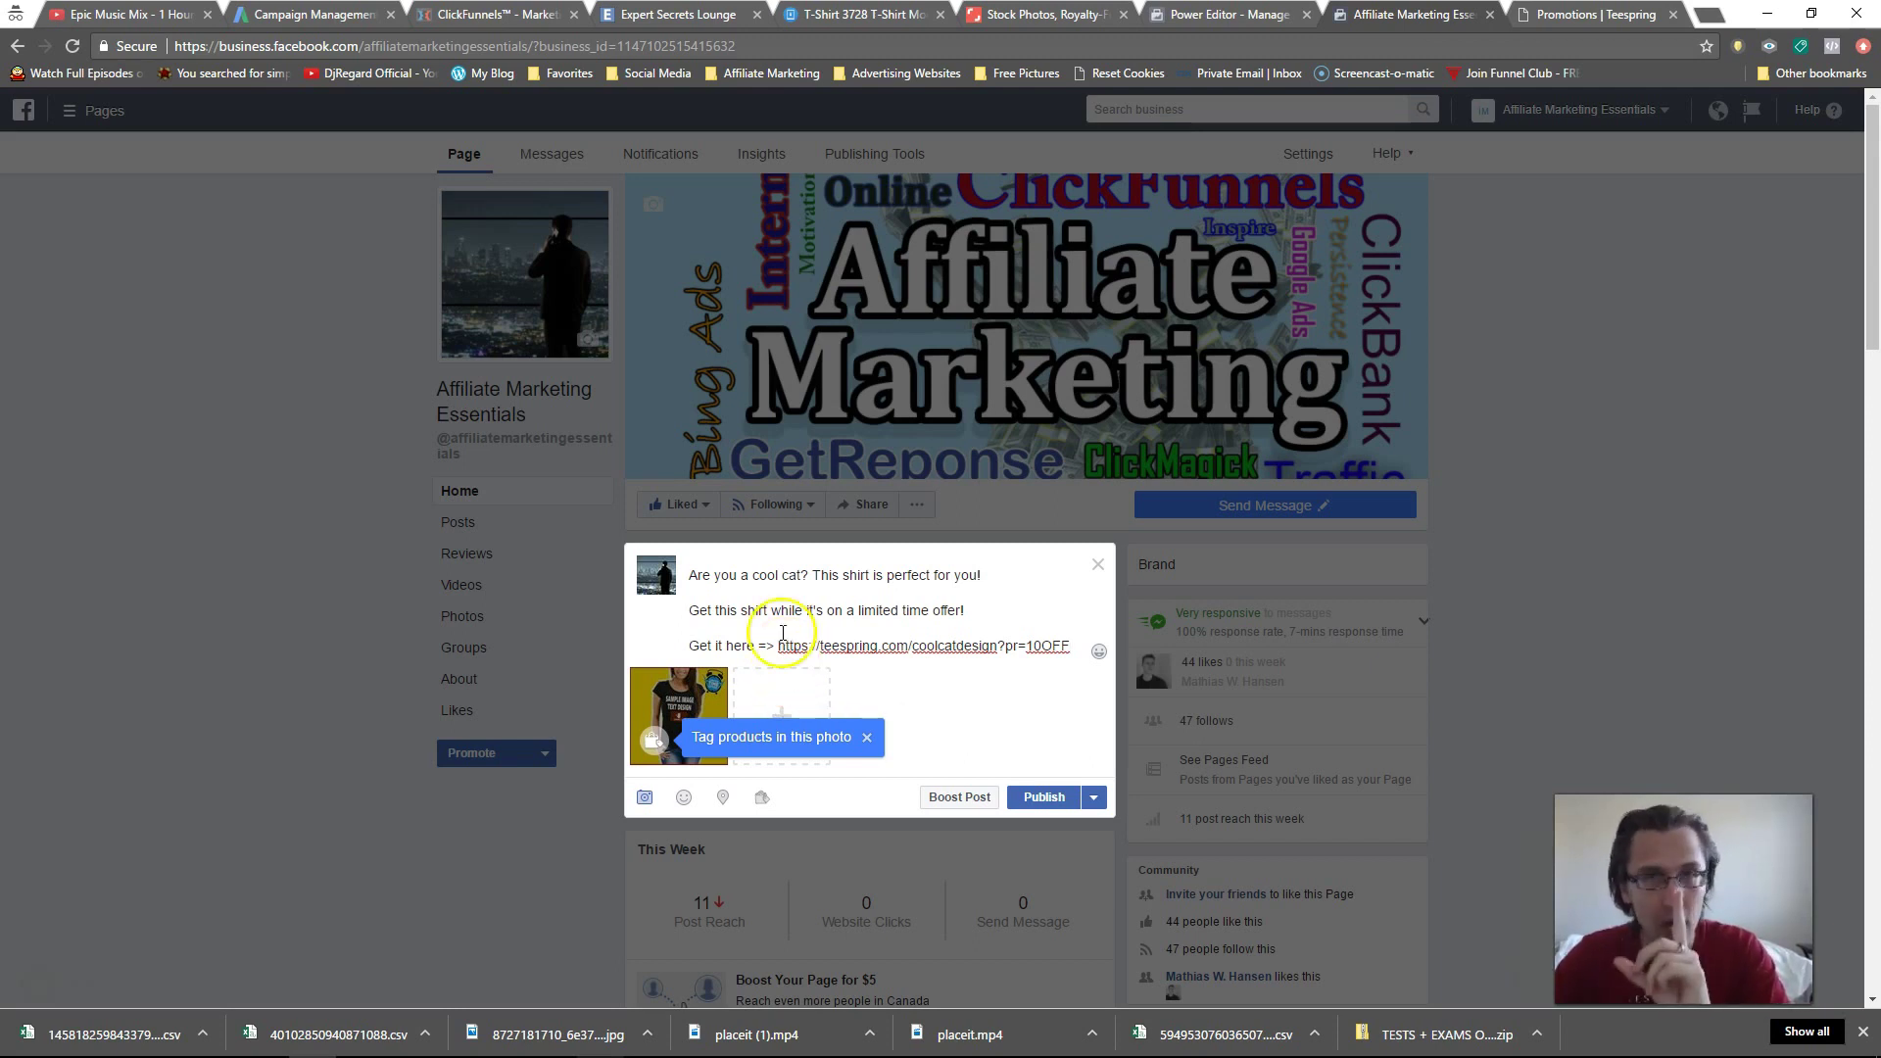
- Publish the Facebook post and view it on the page's timeline
click(1064, 802)
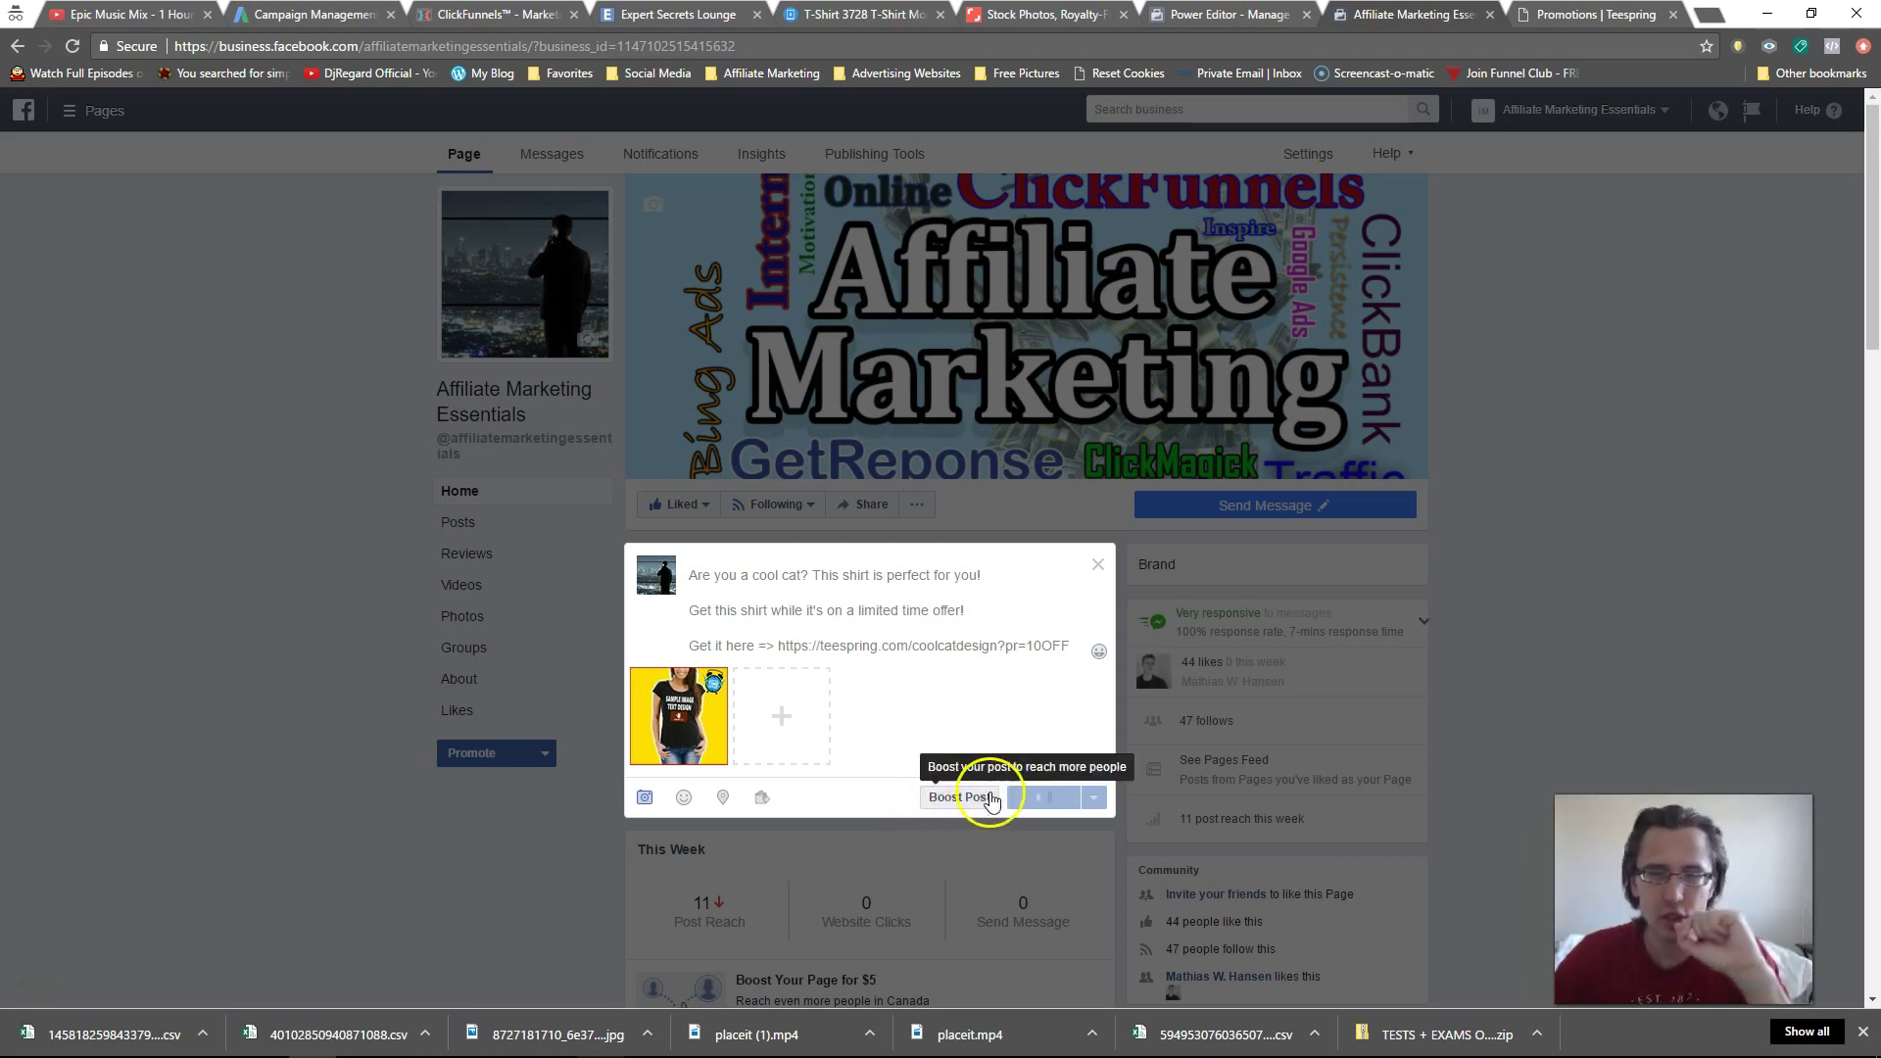
scroll(353, 692, down, 3)
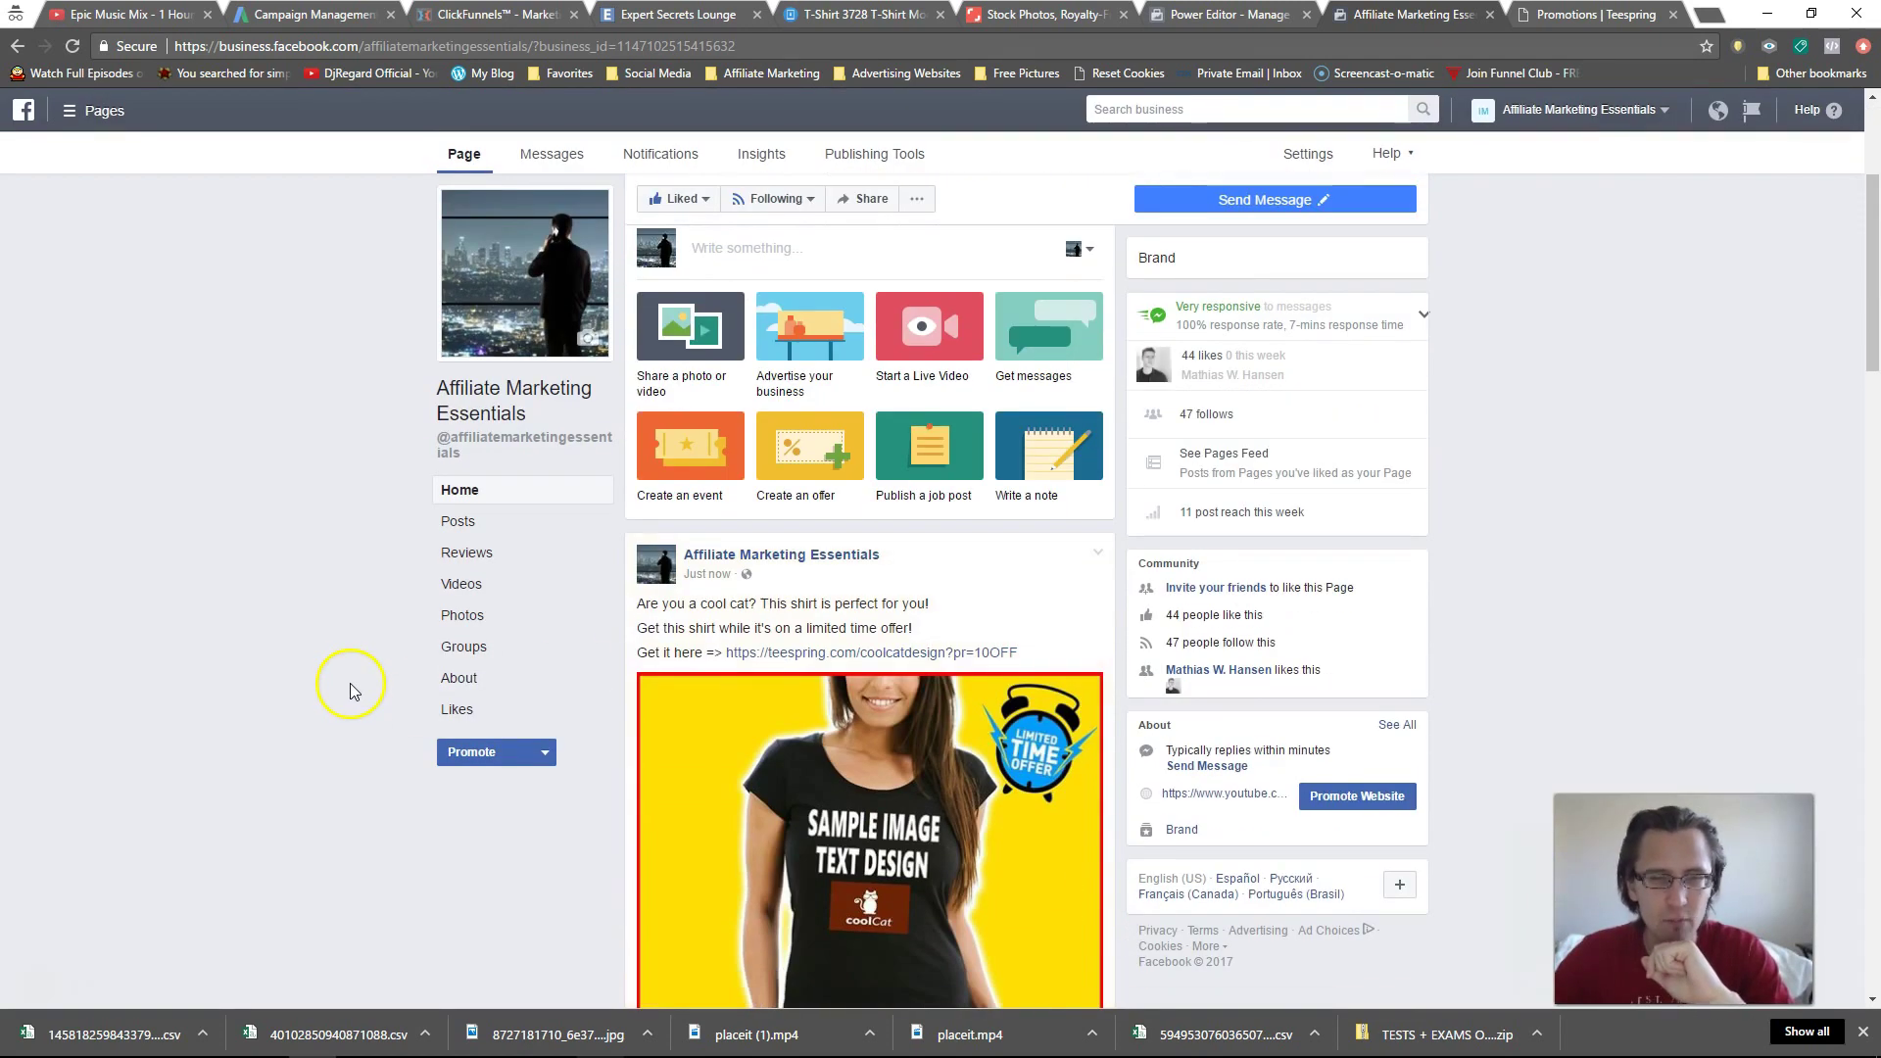
scroll(315, 676, down, 3)
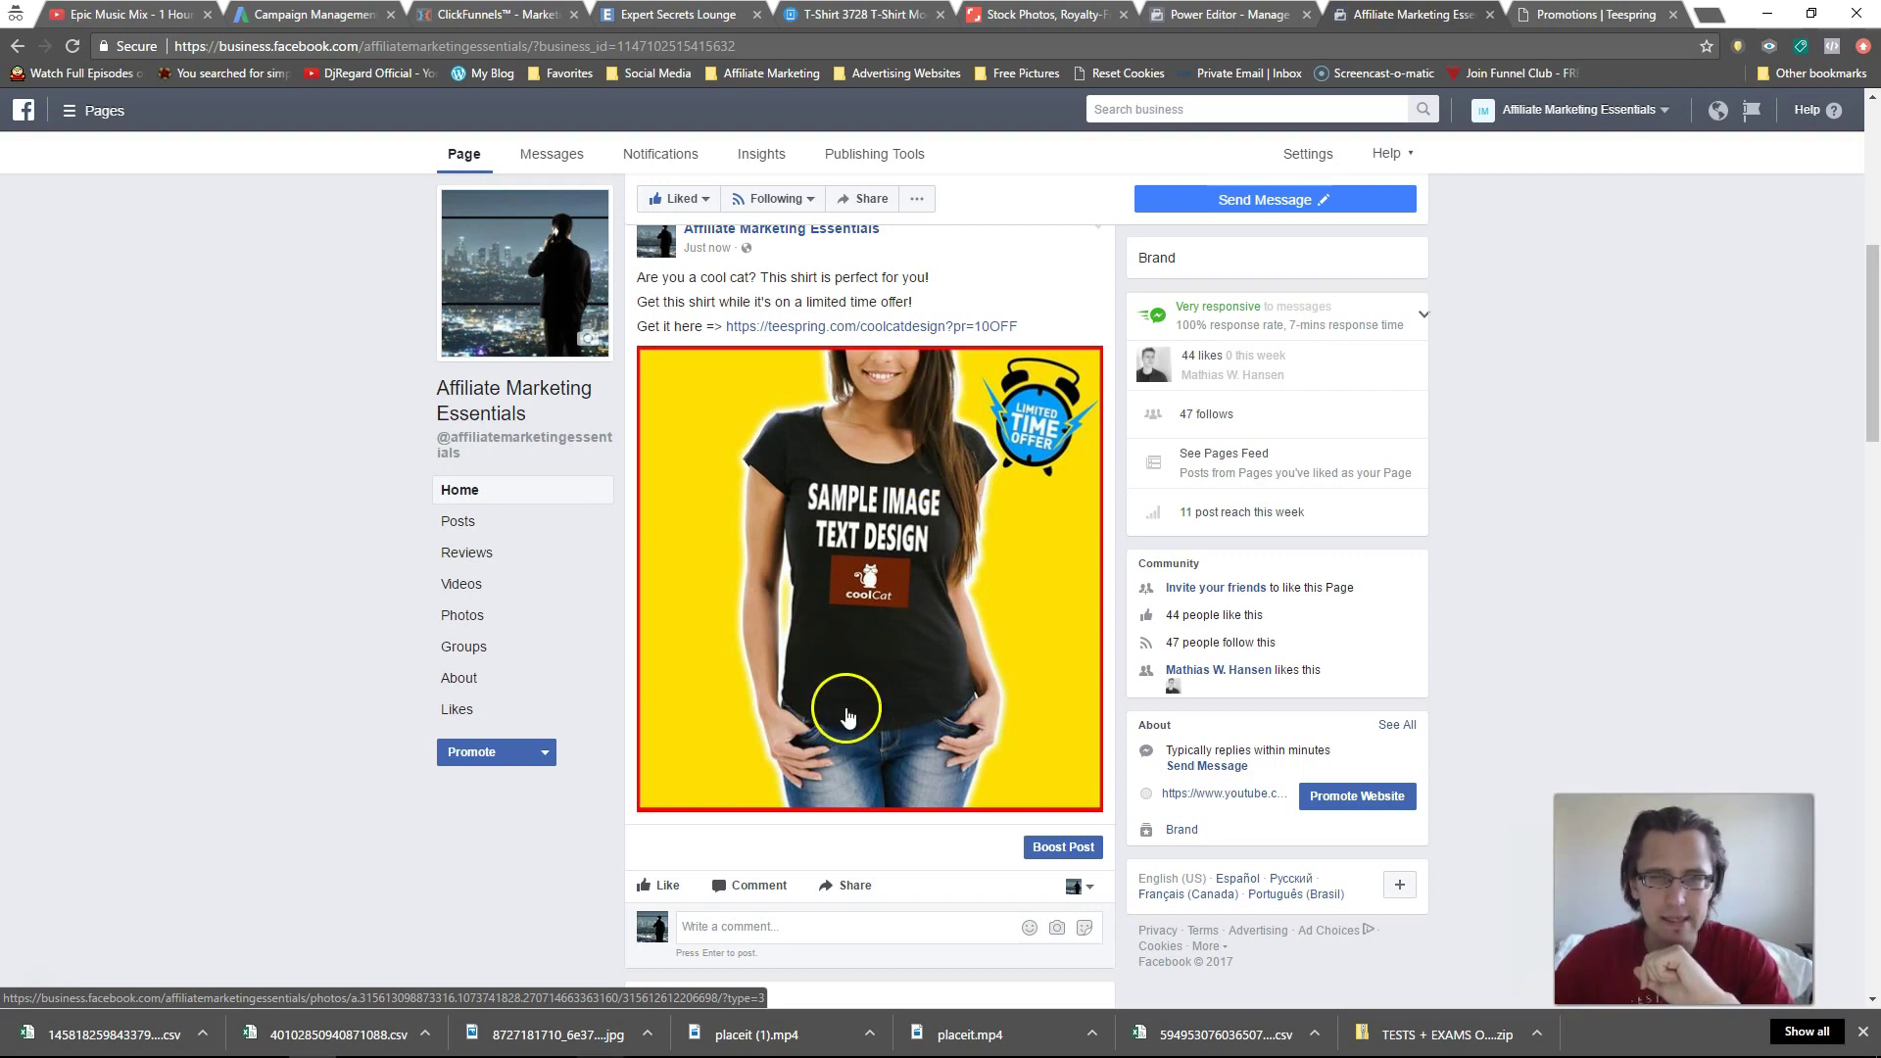
- Open the Awesome Tees: Funny Facebook page and look through its timeline, checking the reactions and shares on the shirt posts
scroll(855, 720, up, 2)
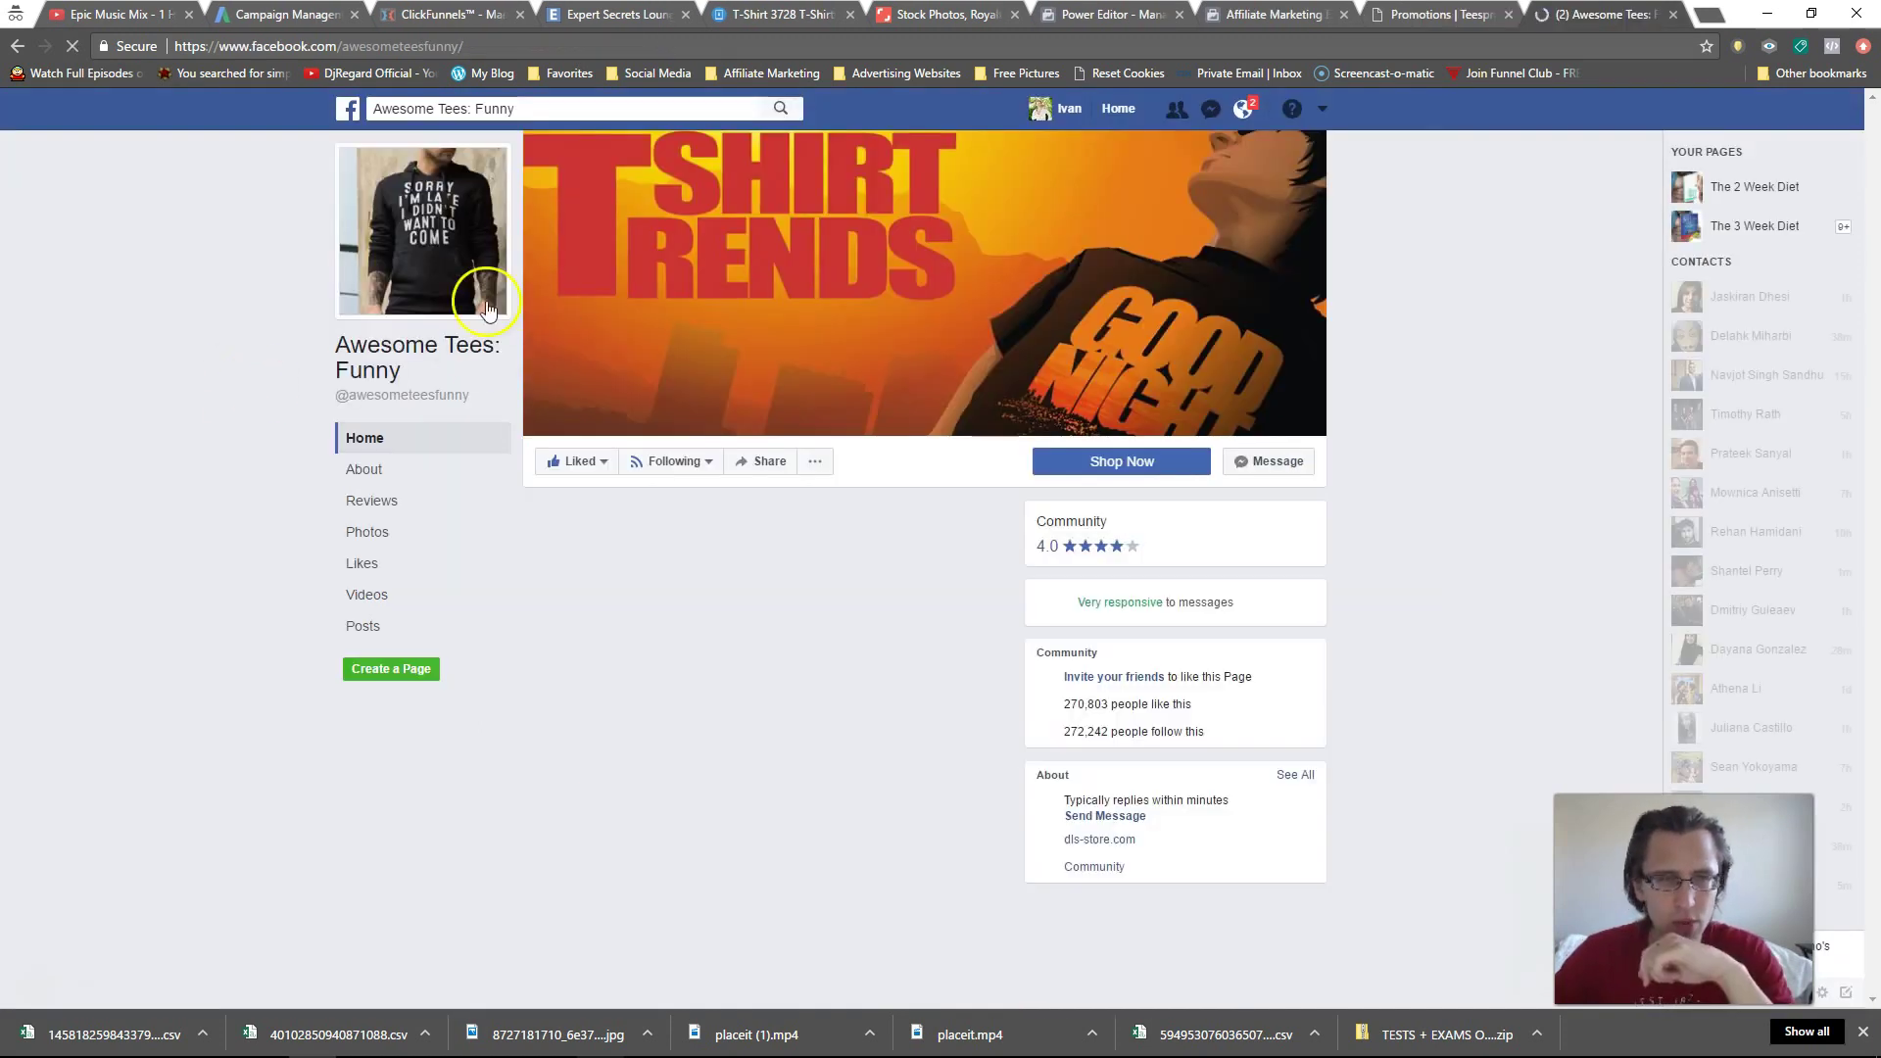
drag(401, 371, 324, 363)
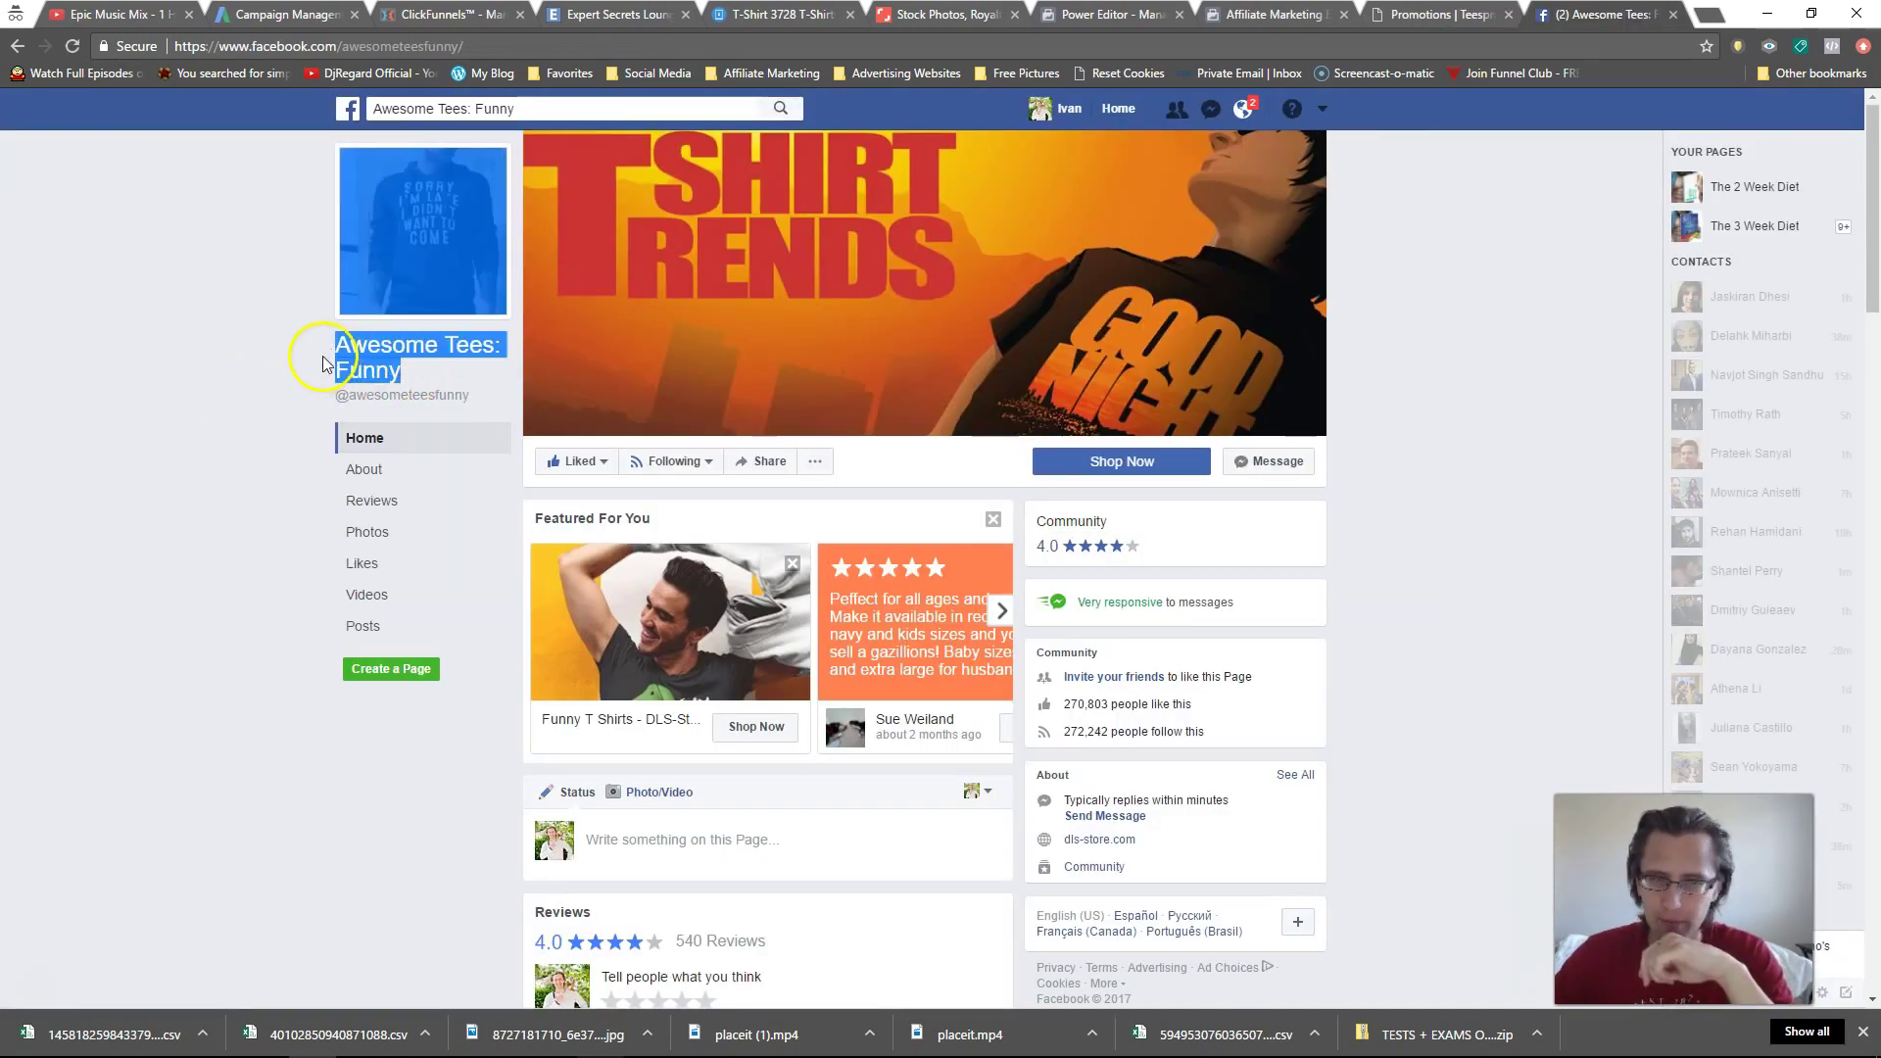
click(167, 386)
scroll(155, 479, down, 17)
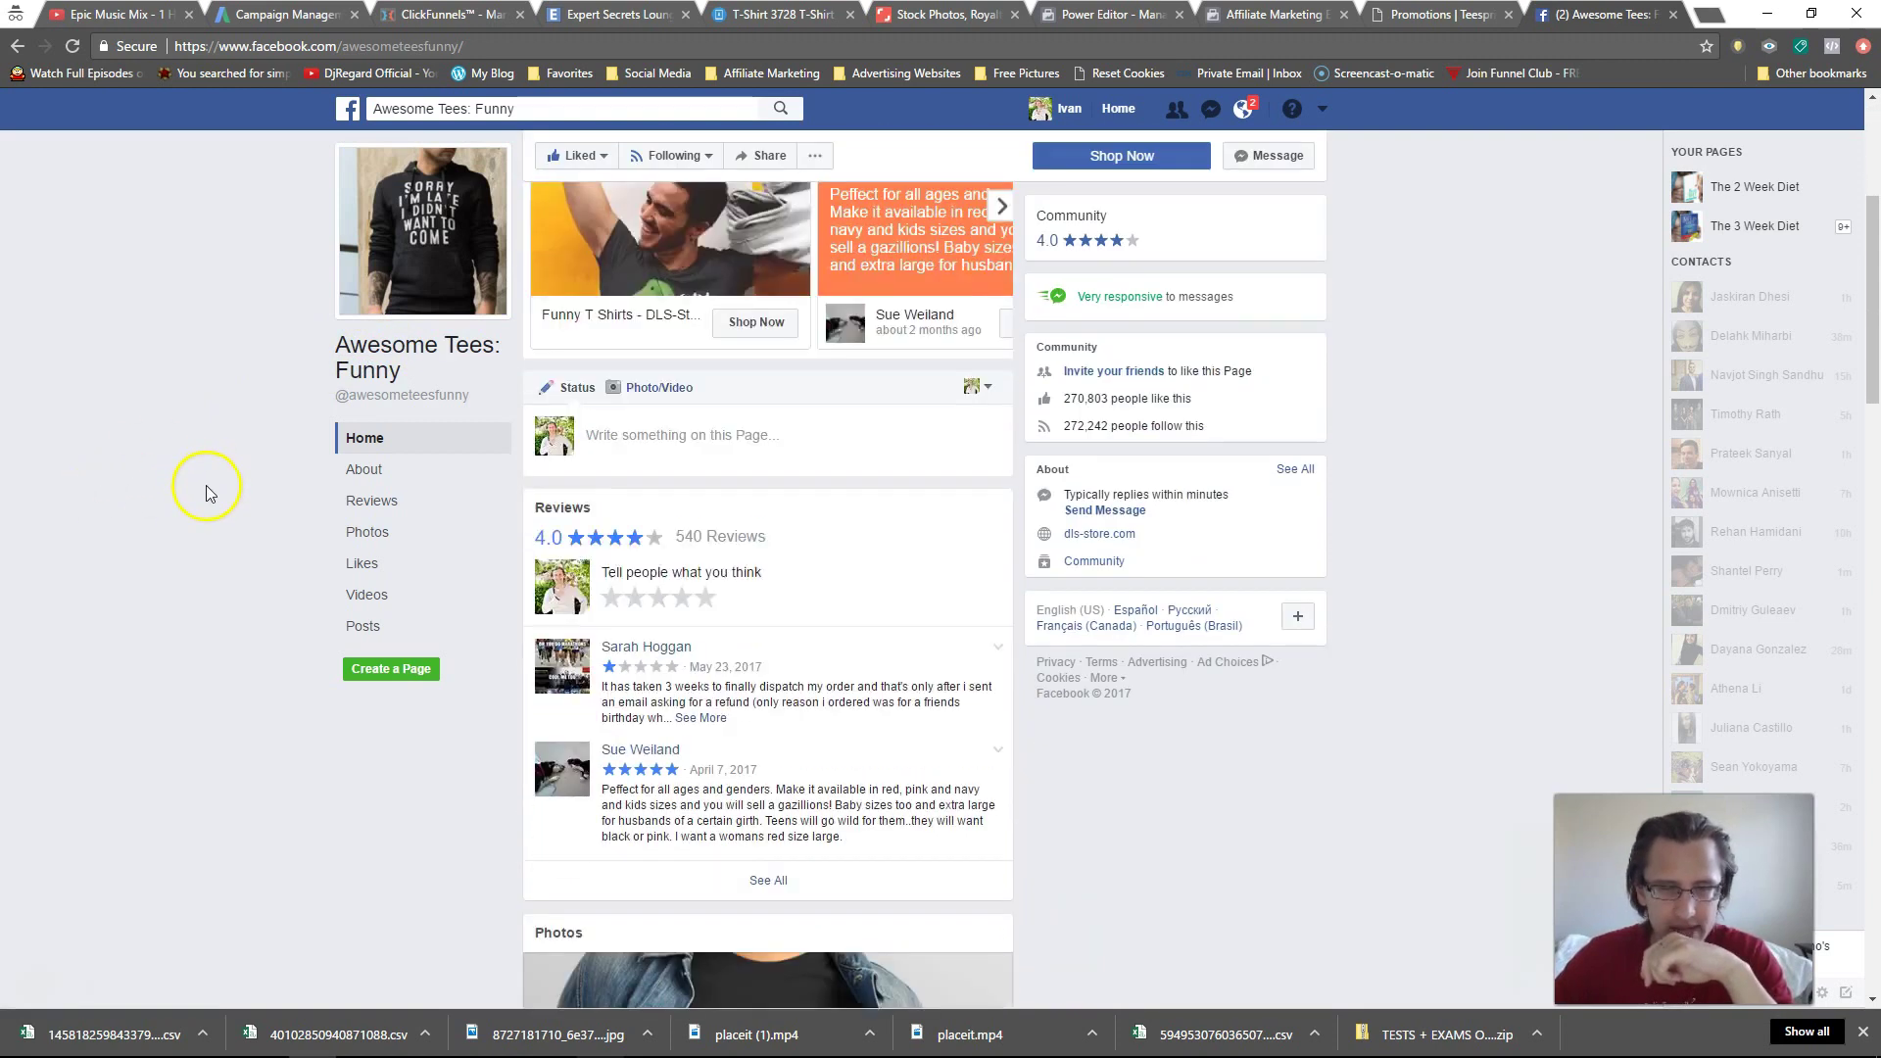
scroll(213, 492, down, 11)
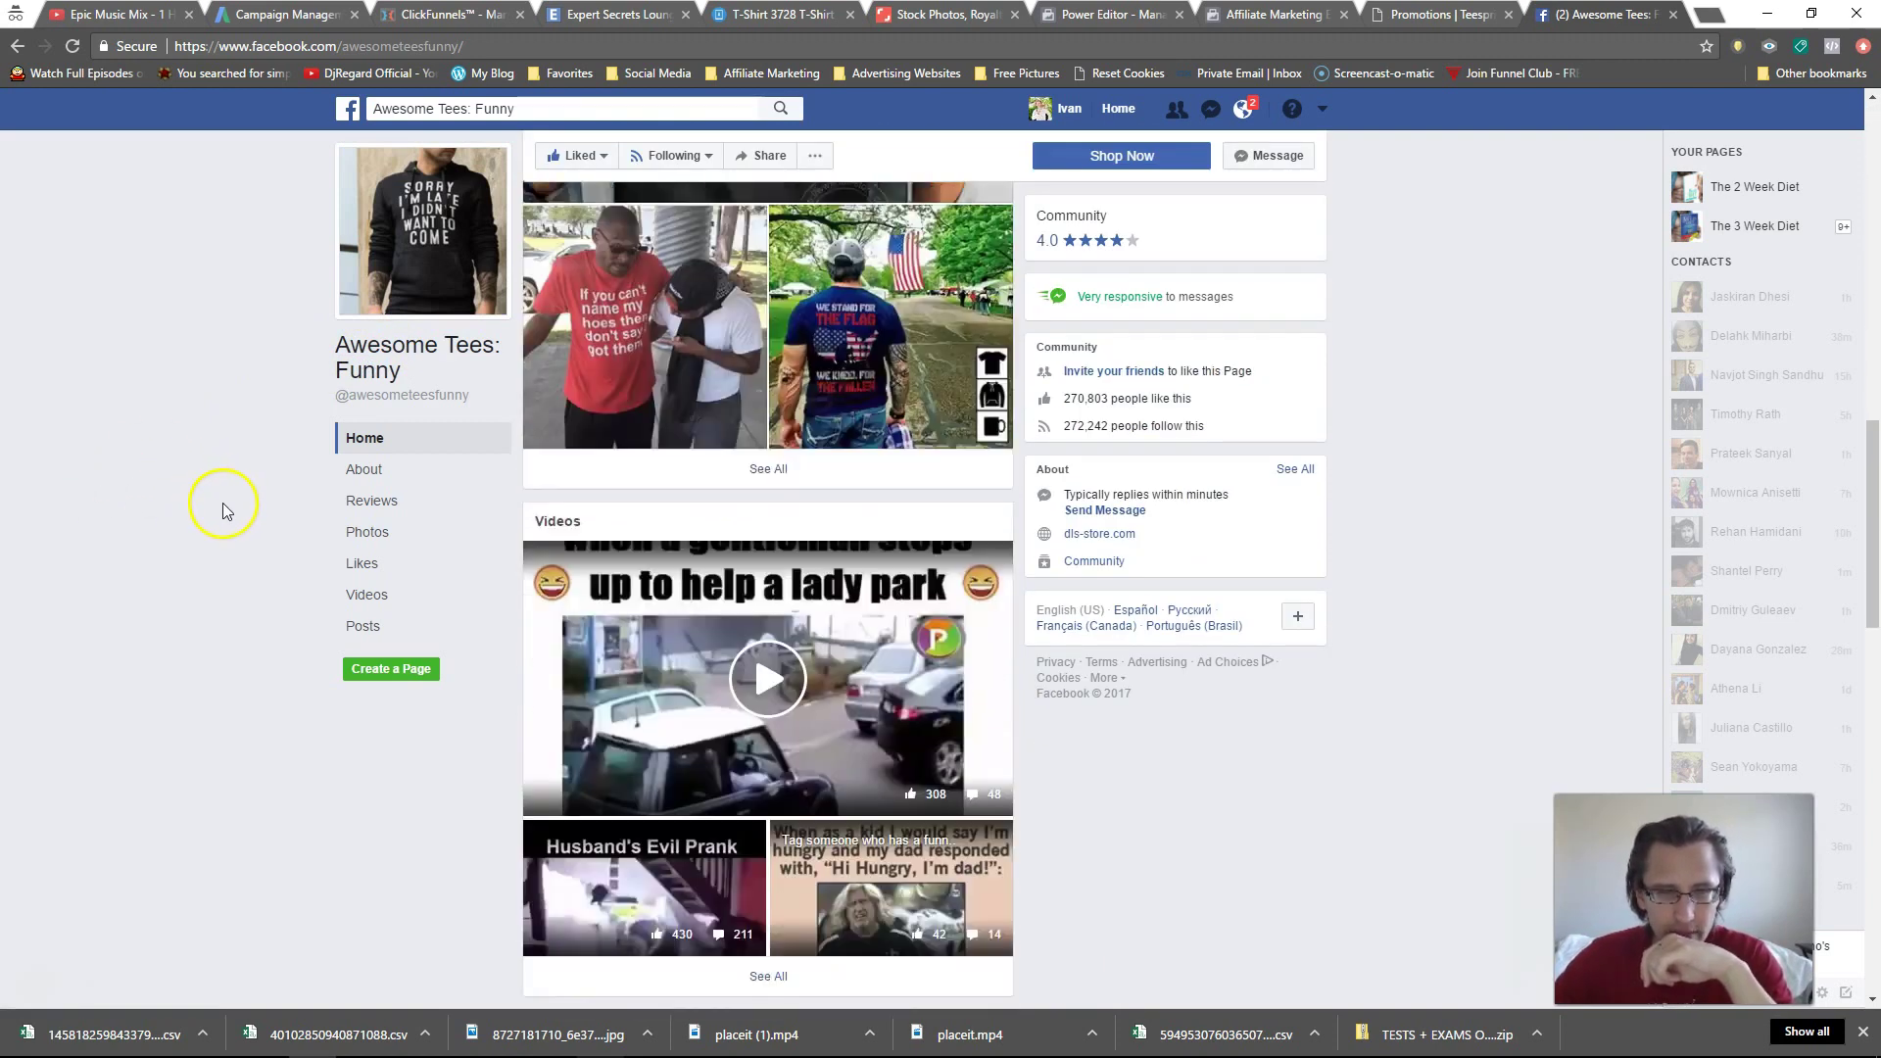
scroll(322, 531, down, 7)
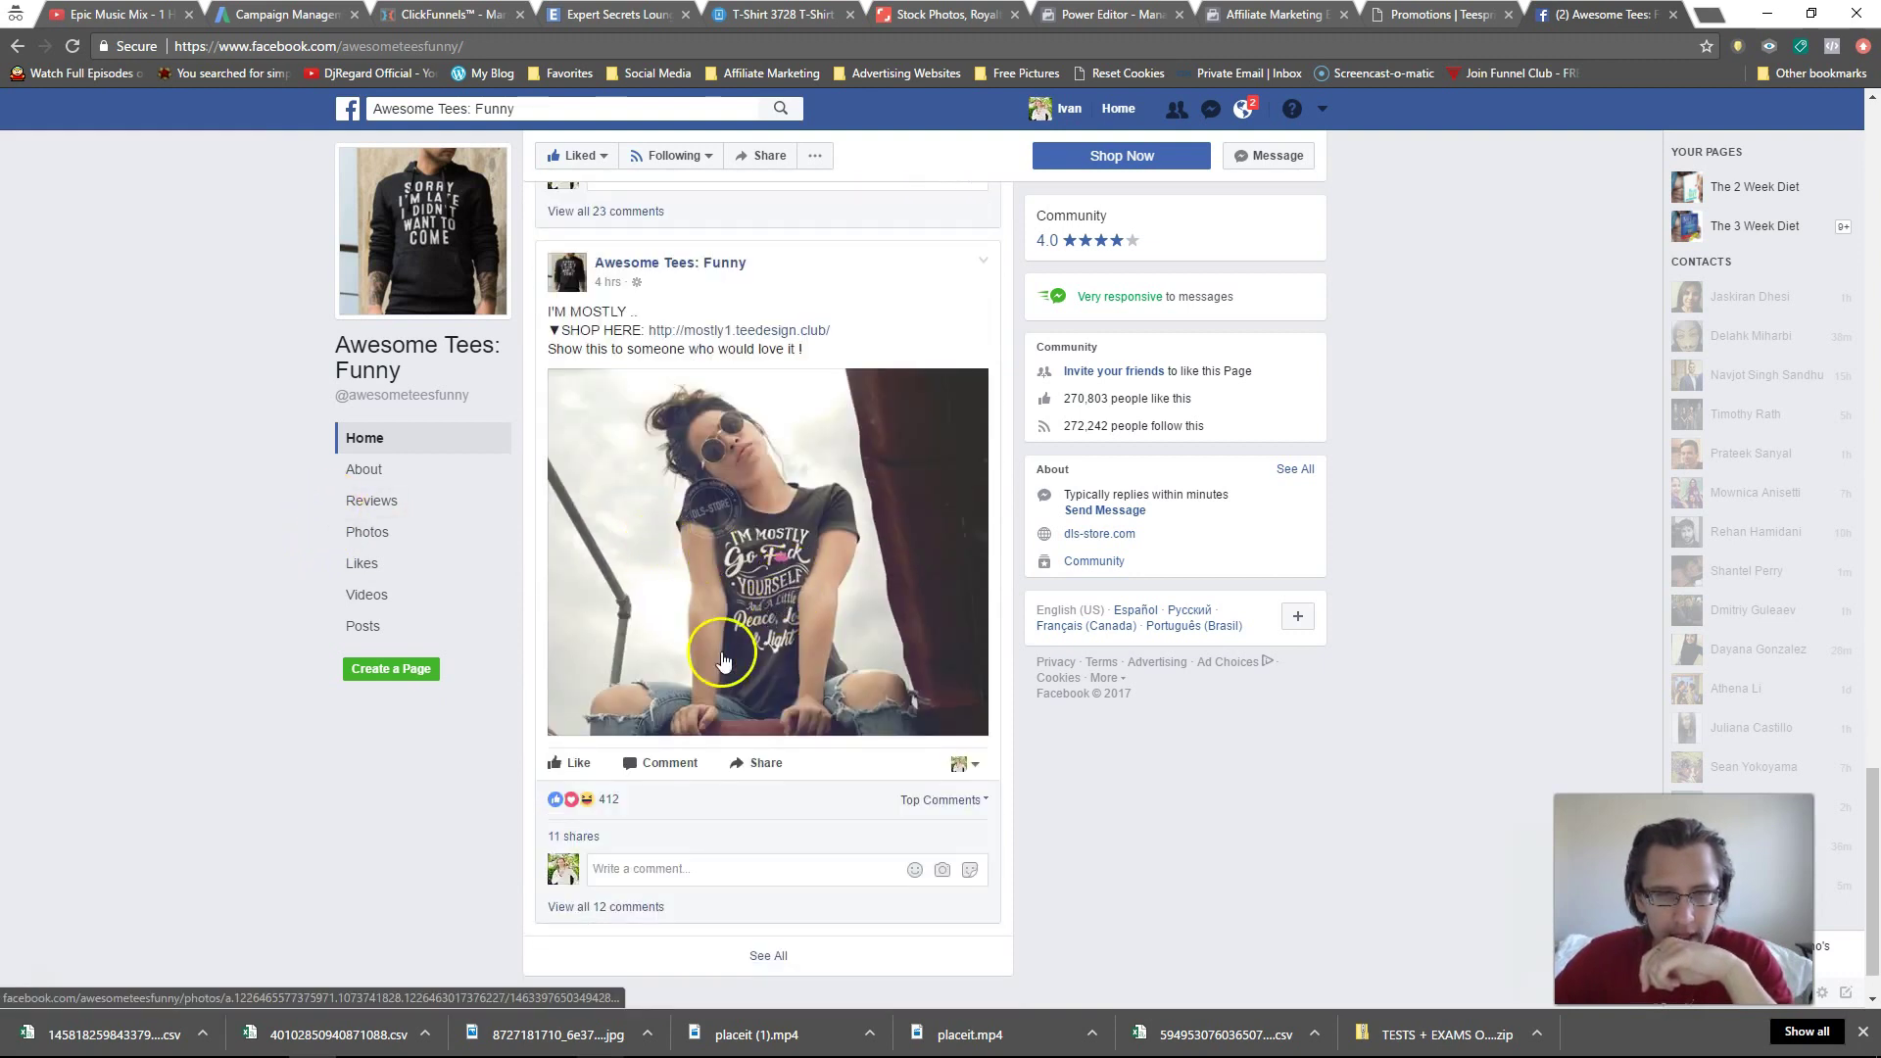
mouse_move(608, 808)
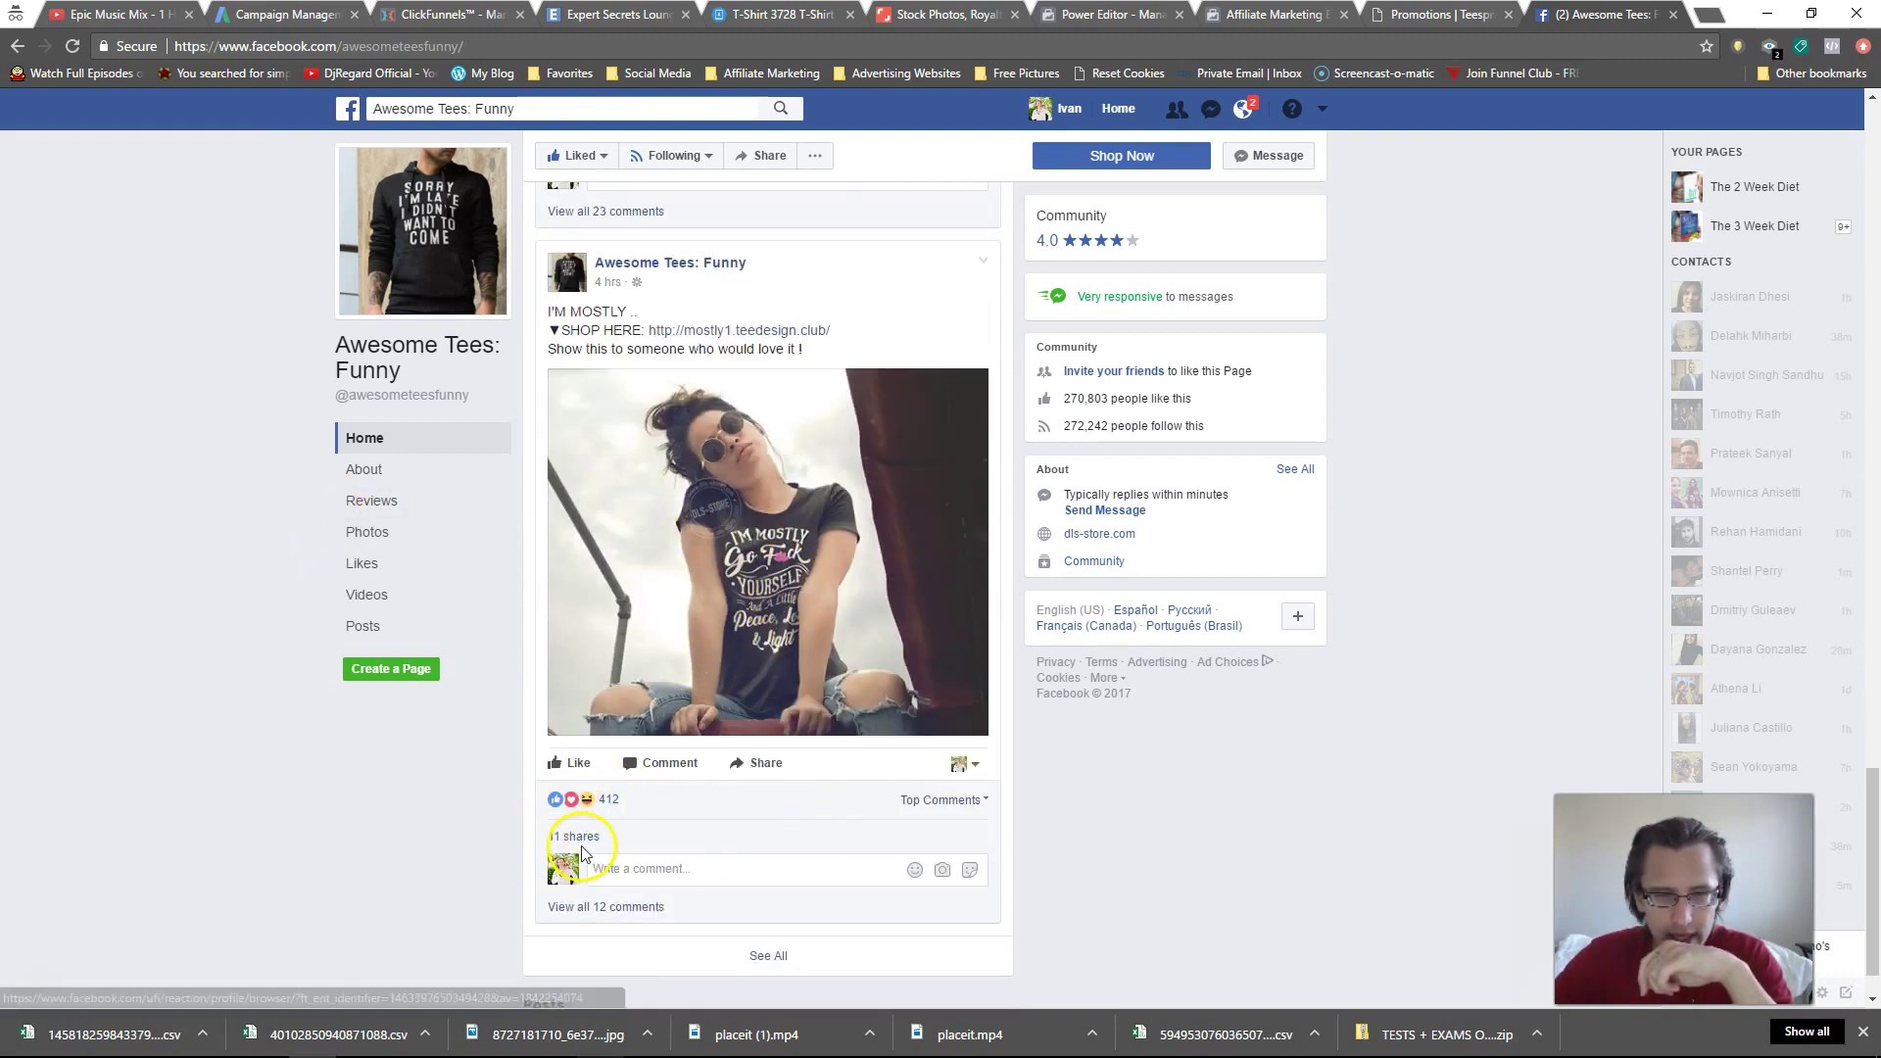
scroll(289, 725, down, 1)
scroll(297, 676, down, 18)
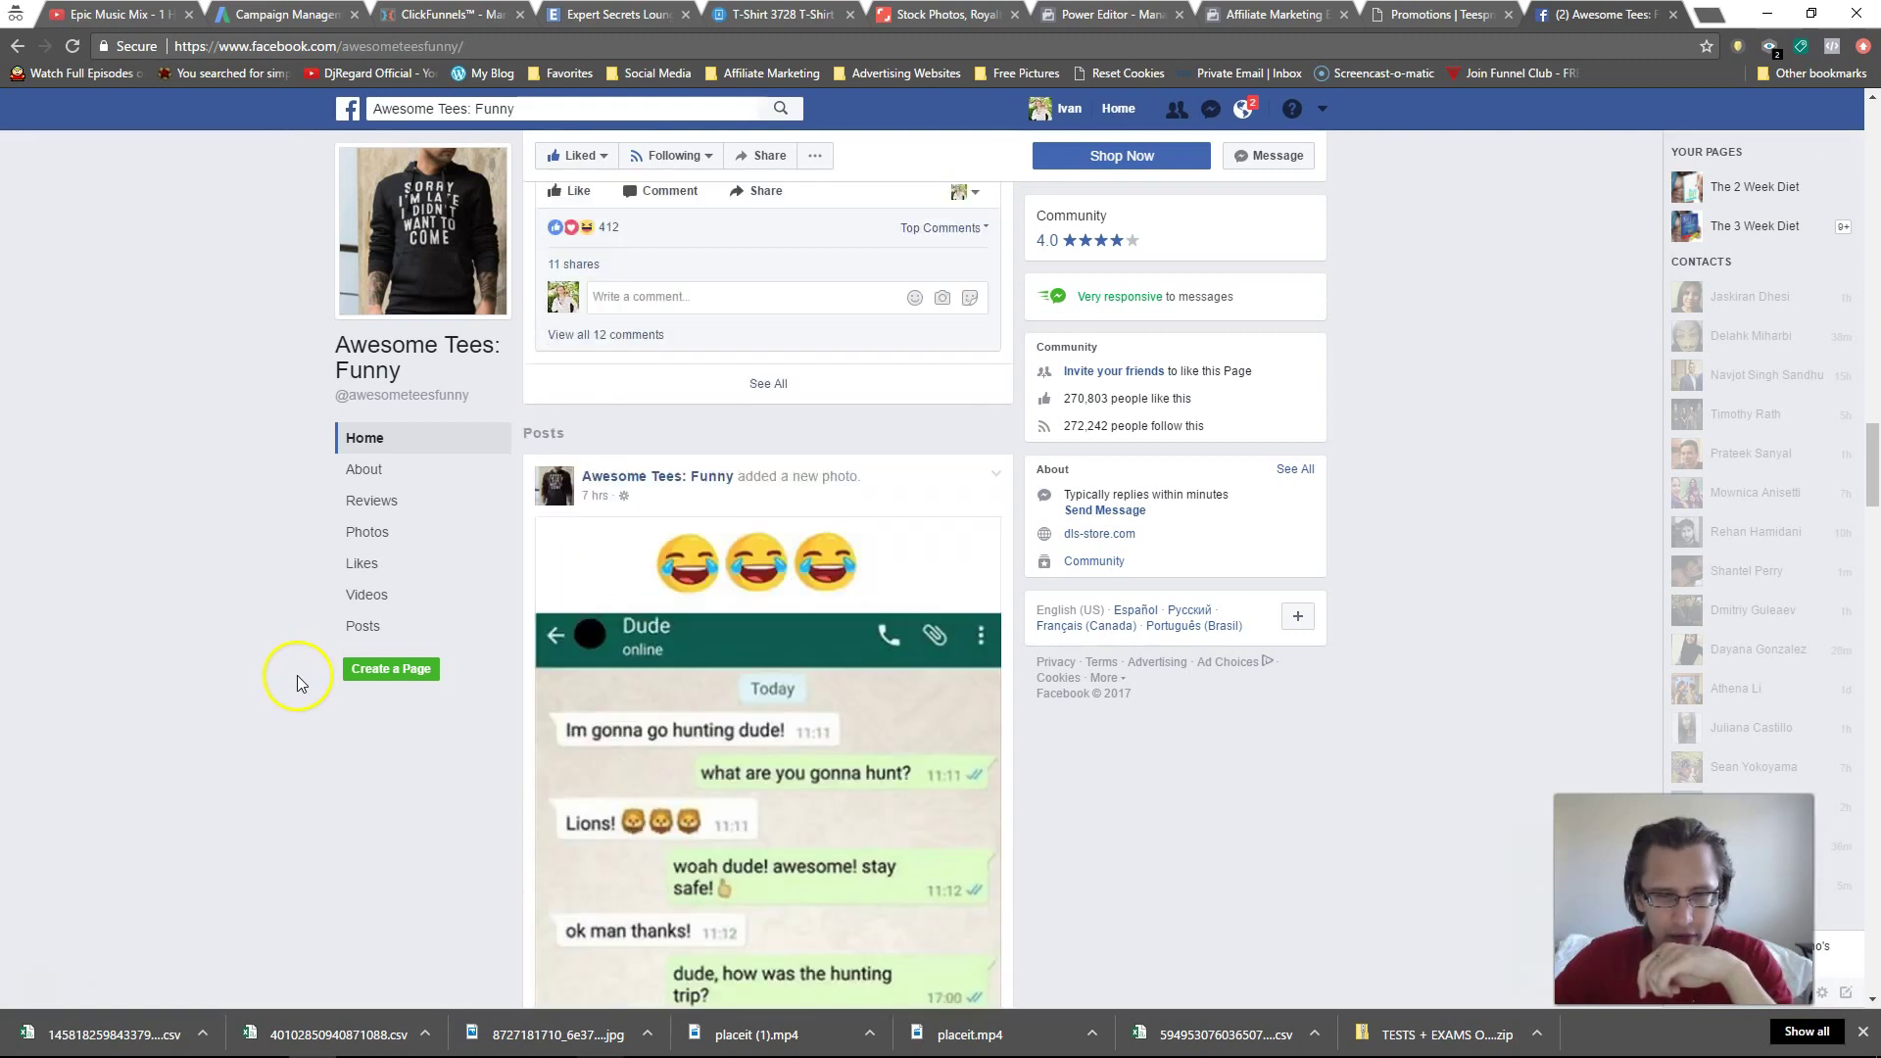
scroll(302, 678, down, 18)
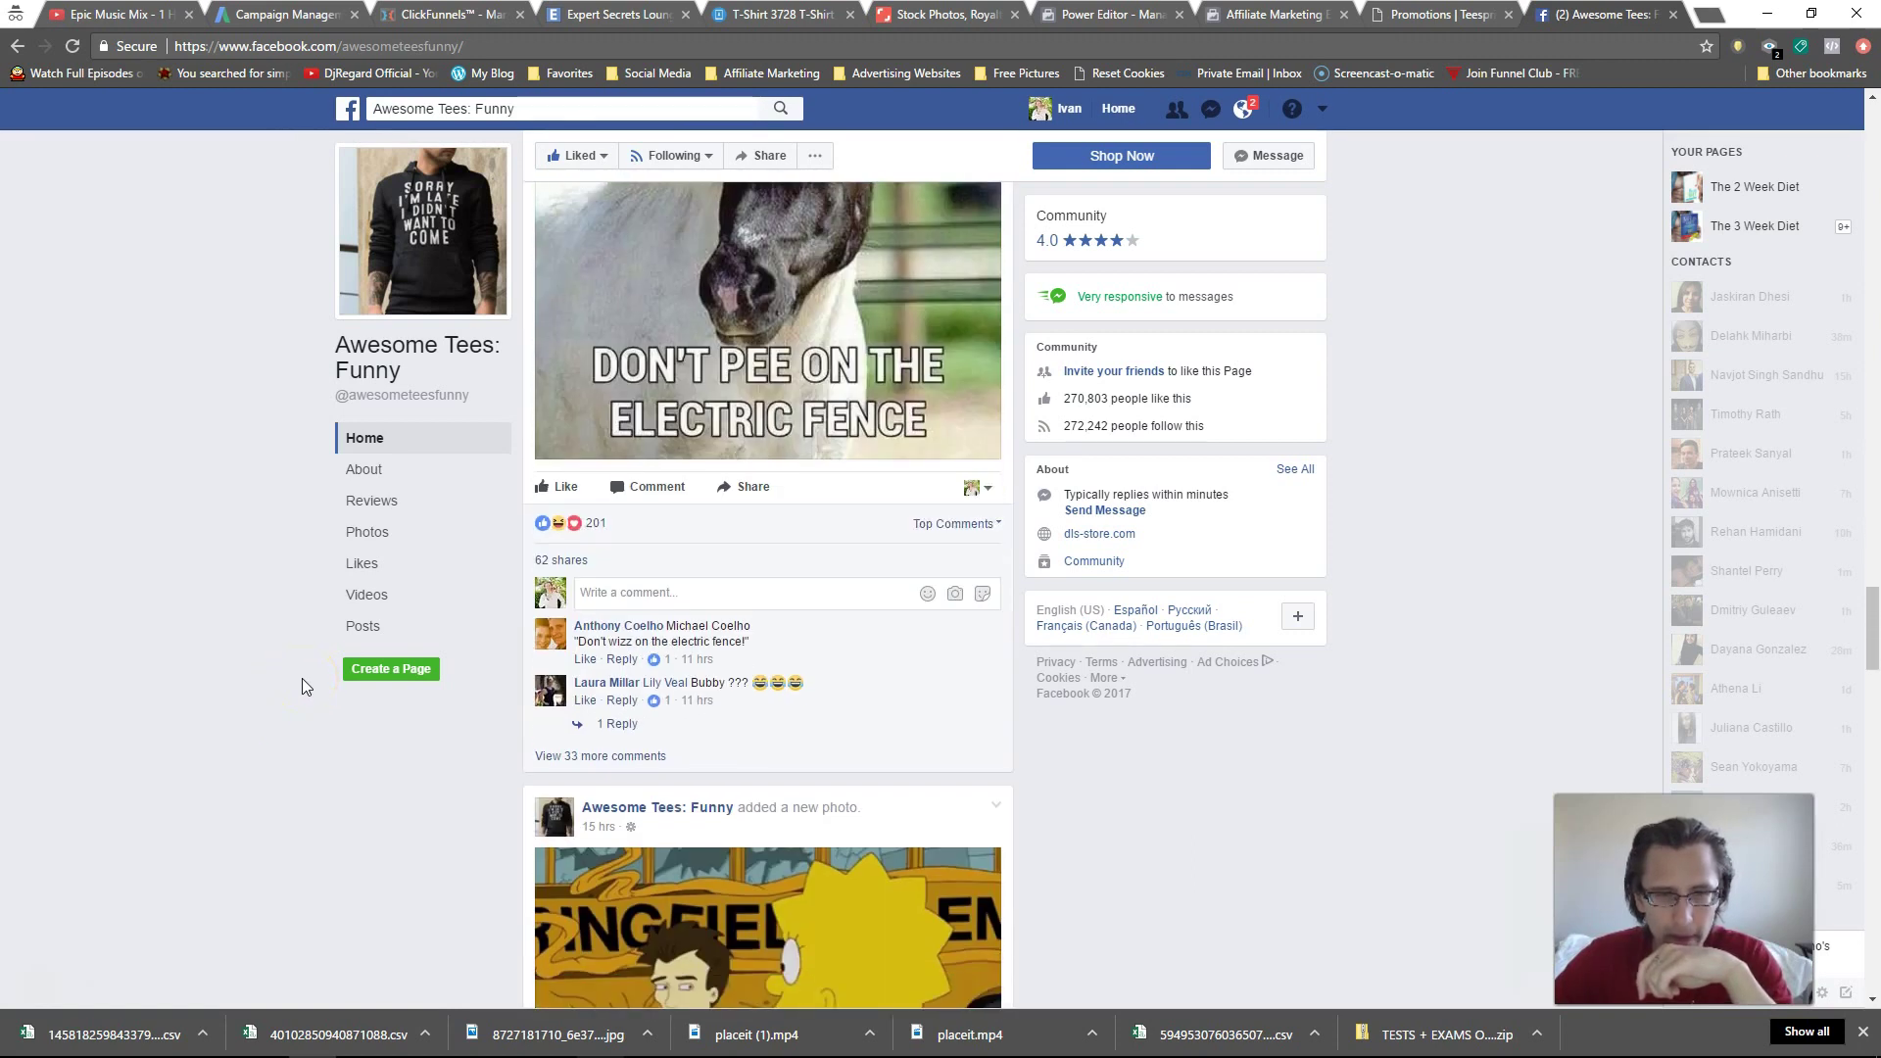
scroll(305, 678, down, 3)
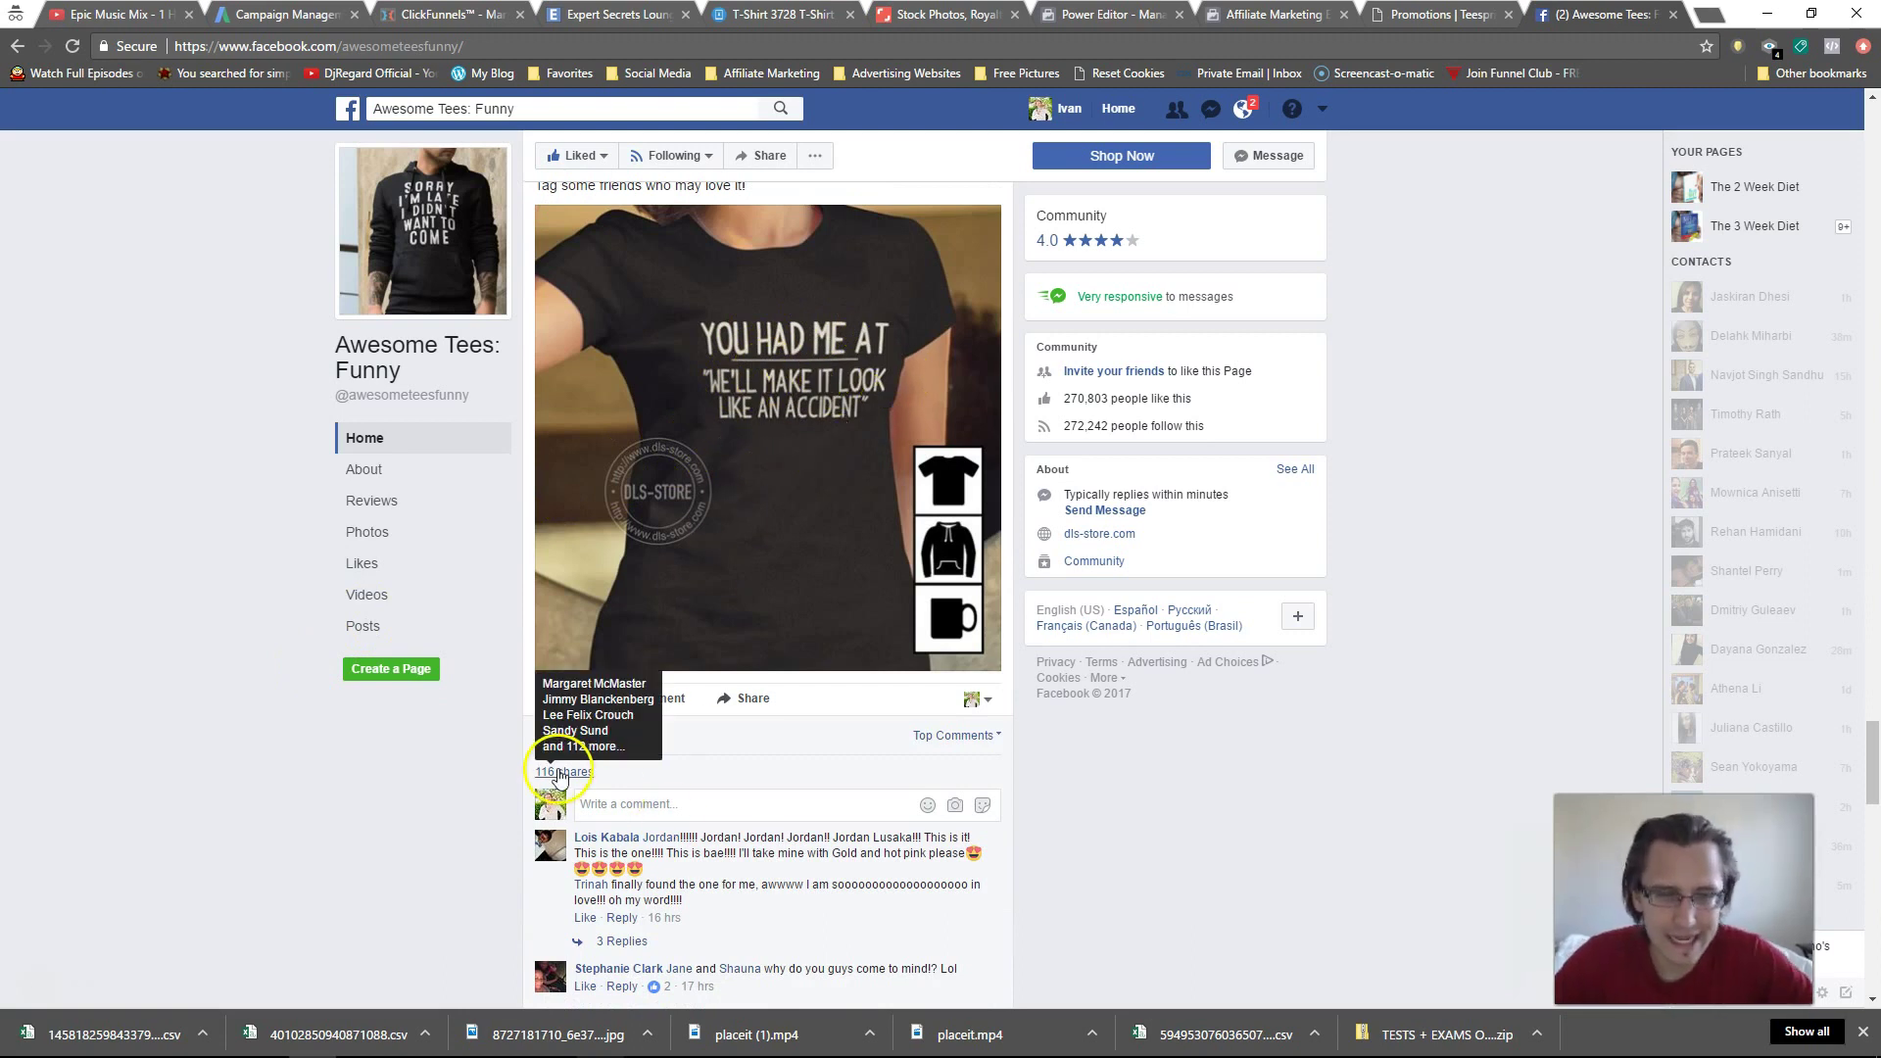
- Open the "YOU HAD ME AT" shirt post's shop link separately, examine the product page's sold count, and close the product page
scroll(218, 657, up, 3)
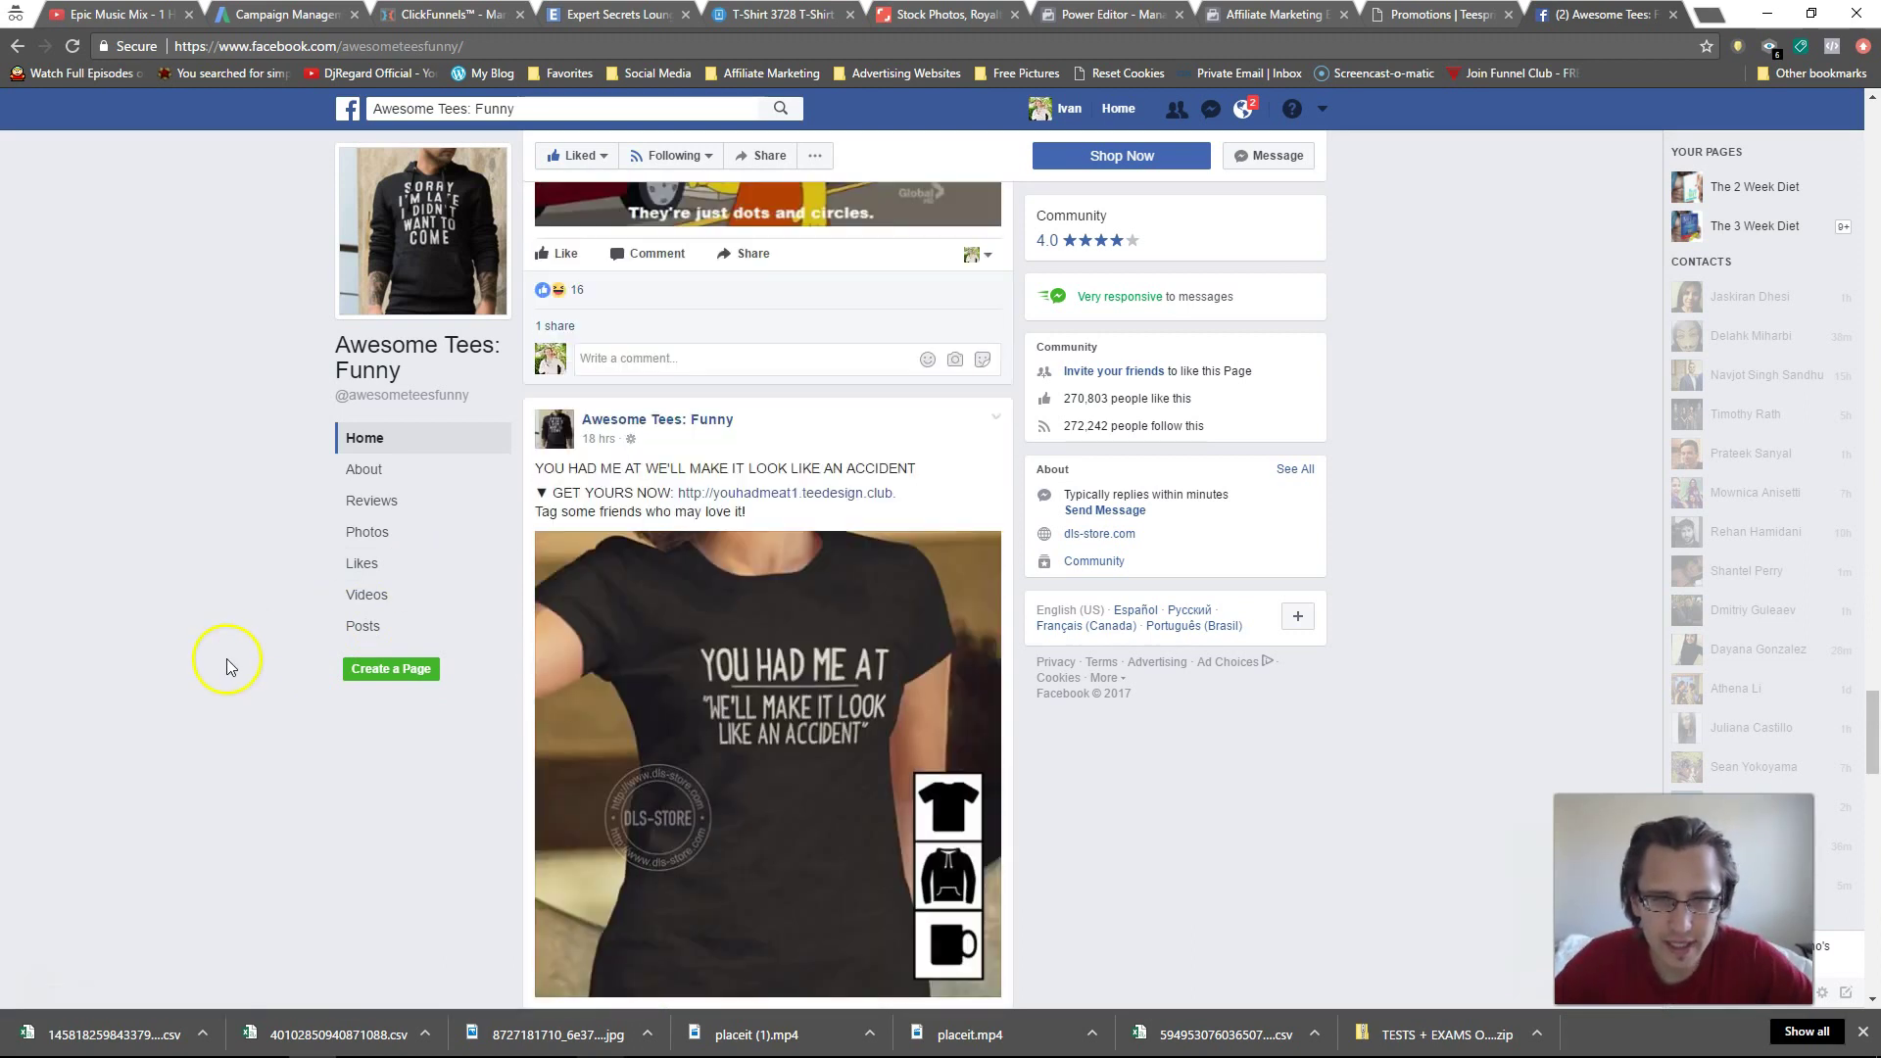
right_click(800, 504)
click(843, 517)
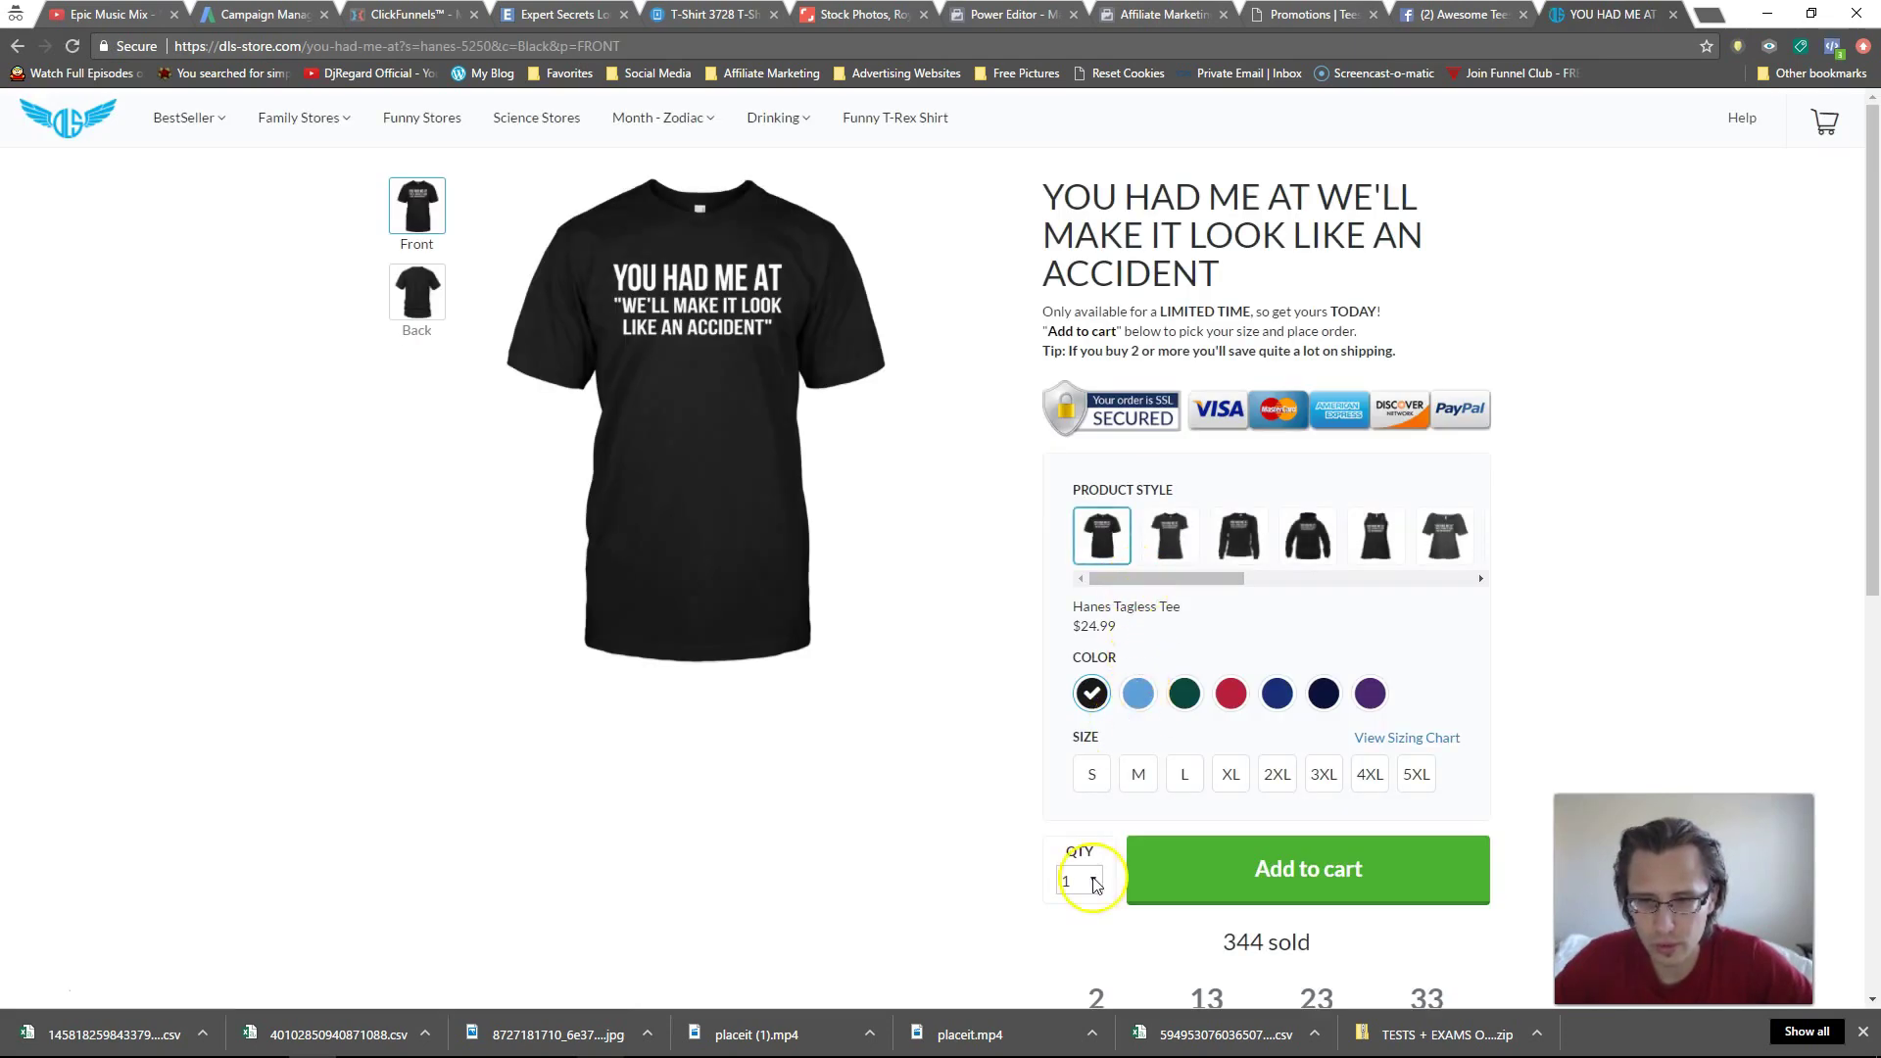
scroll(940, 849, down, 3)
drag(1340, 637, 1226, 617)
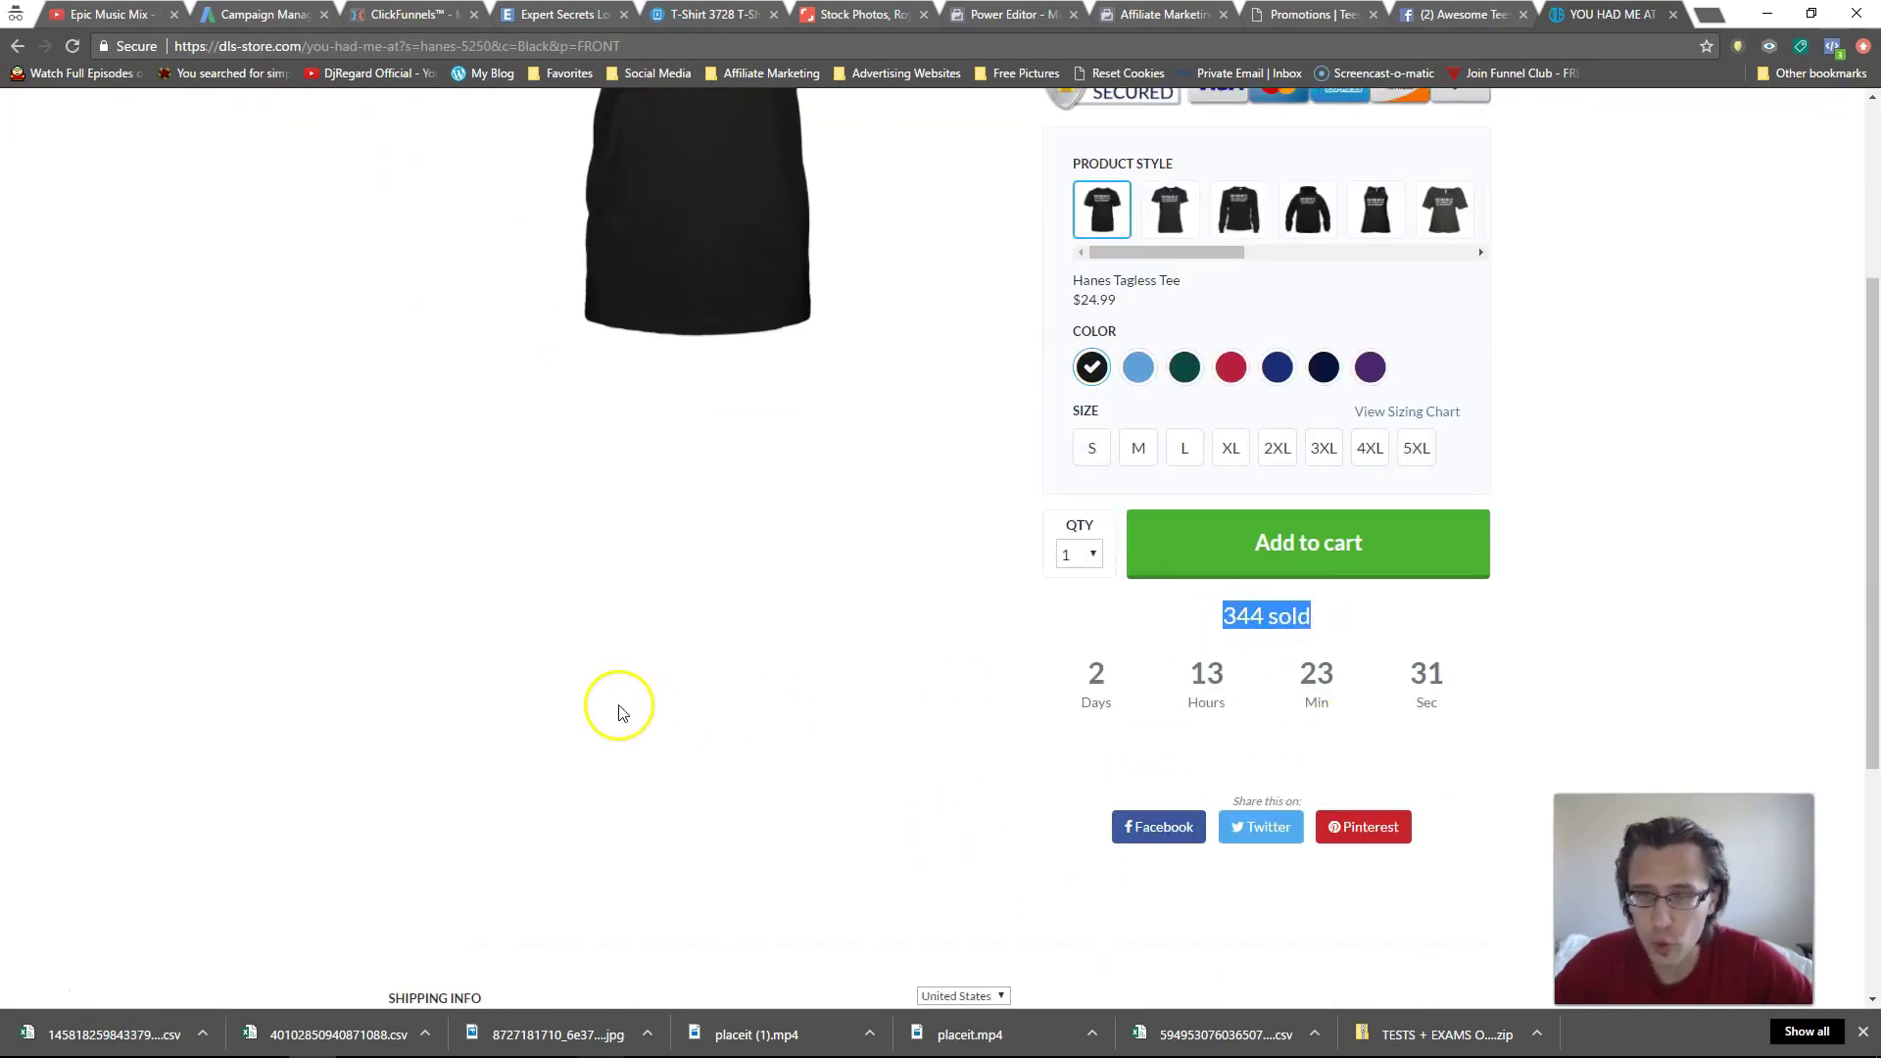
click(623, 705)
scroll(630, 693, up, 3)
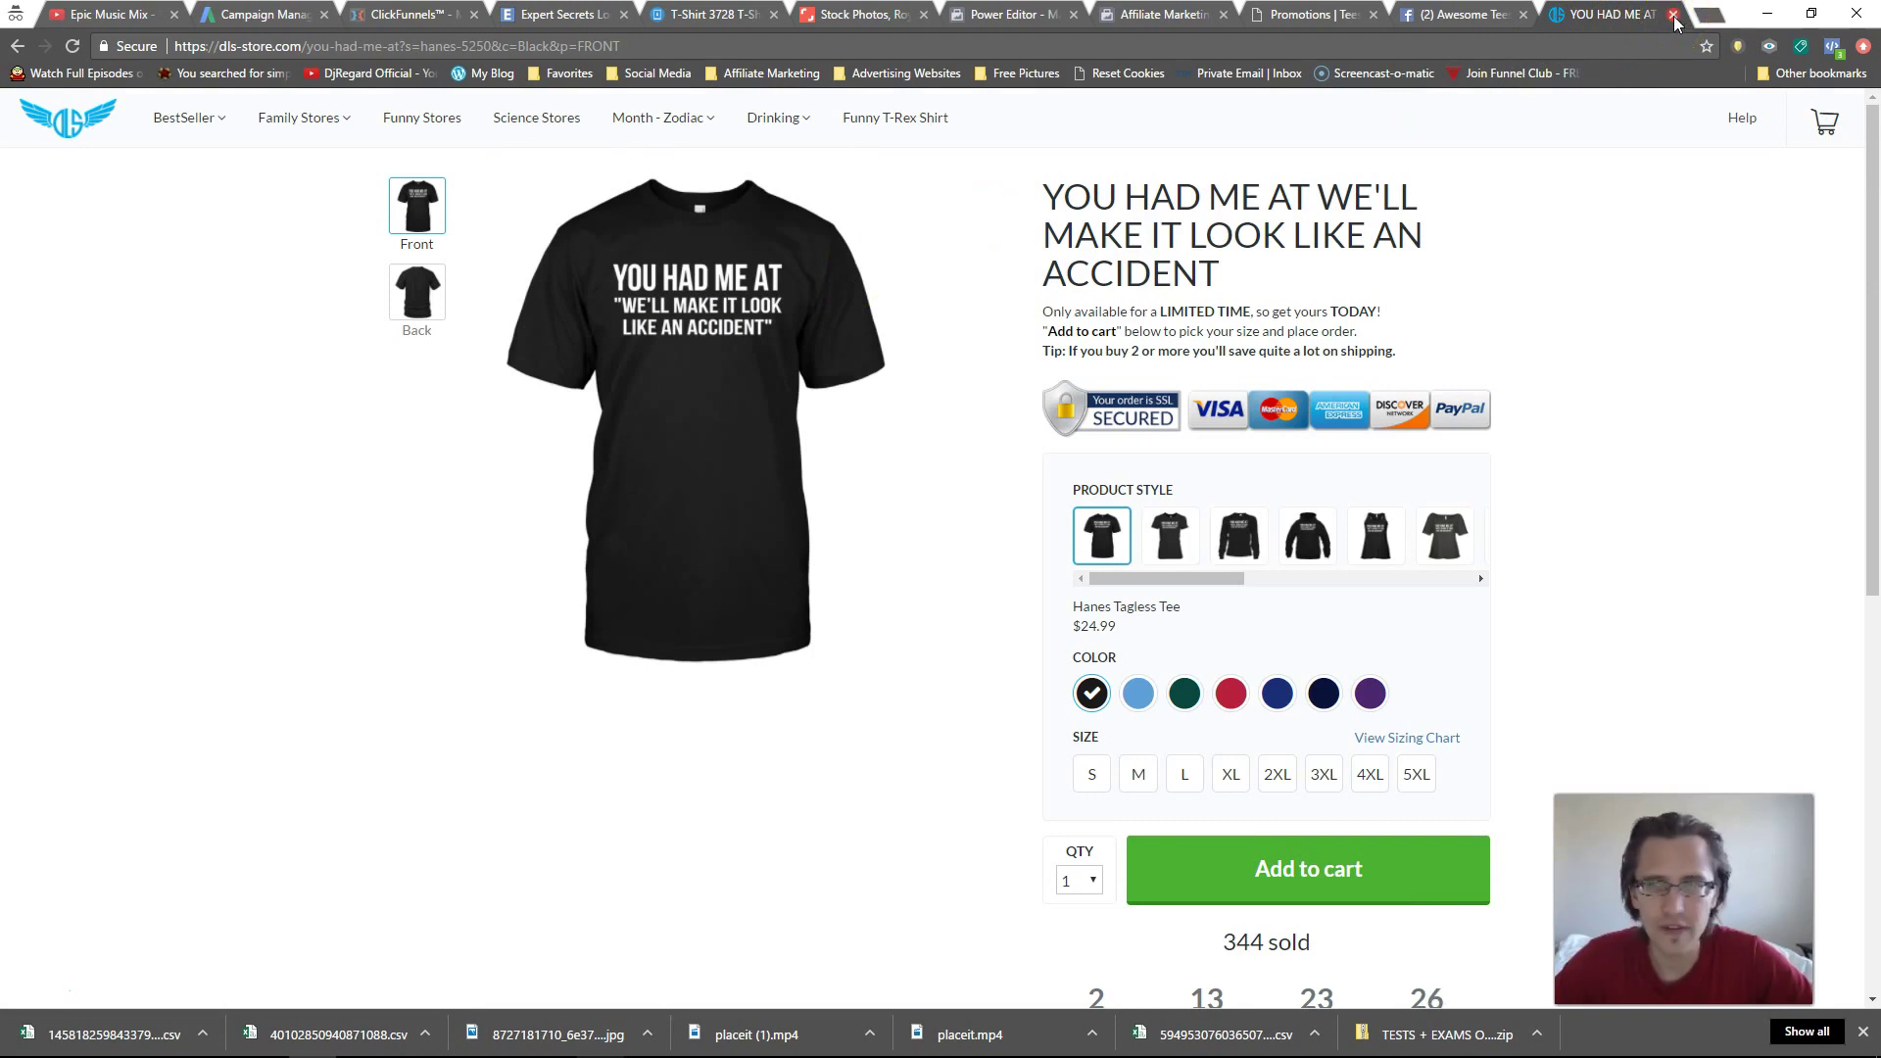
click(1676, 21)
- Examine the caption, shirt photo, reactions and comments of the "YOU HAD ME AT" post
scroll(1041, 538, down, 3)
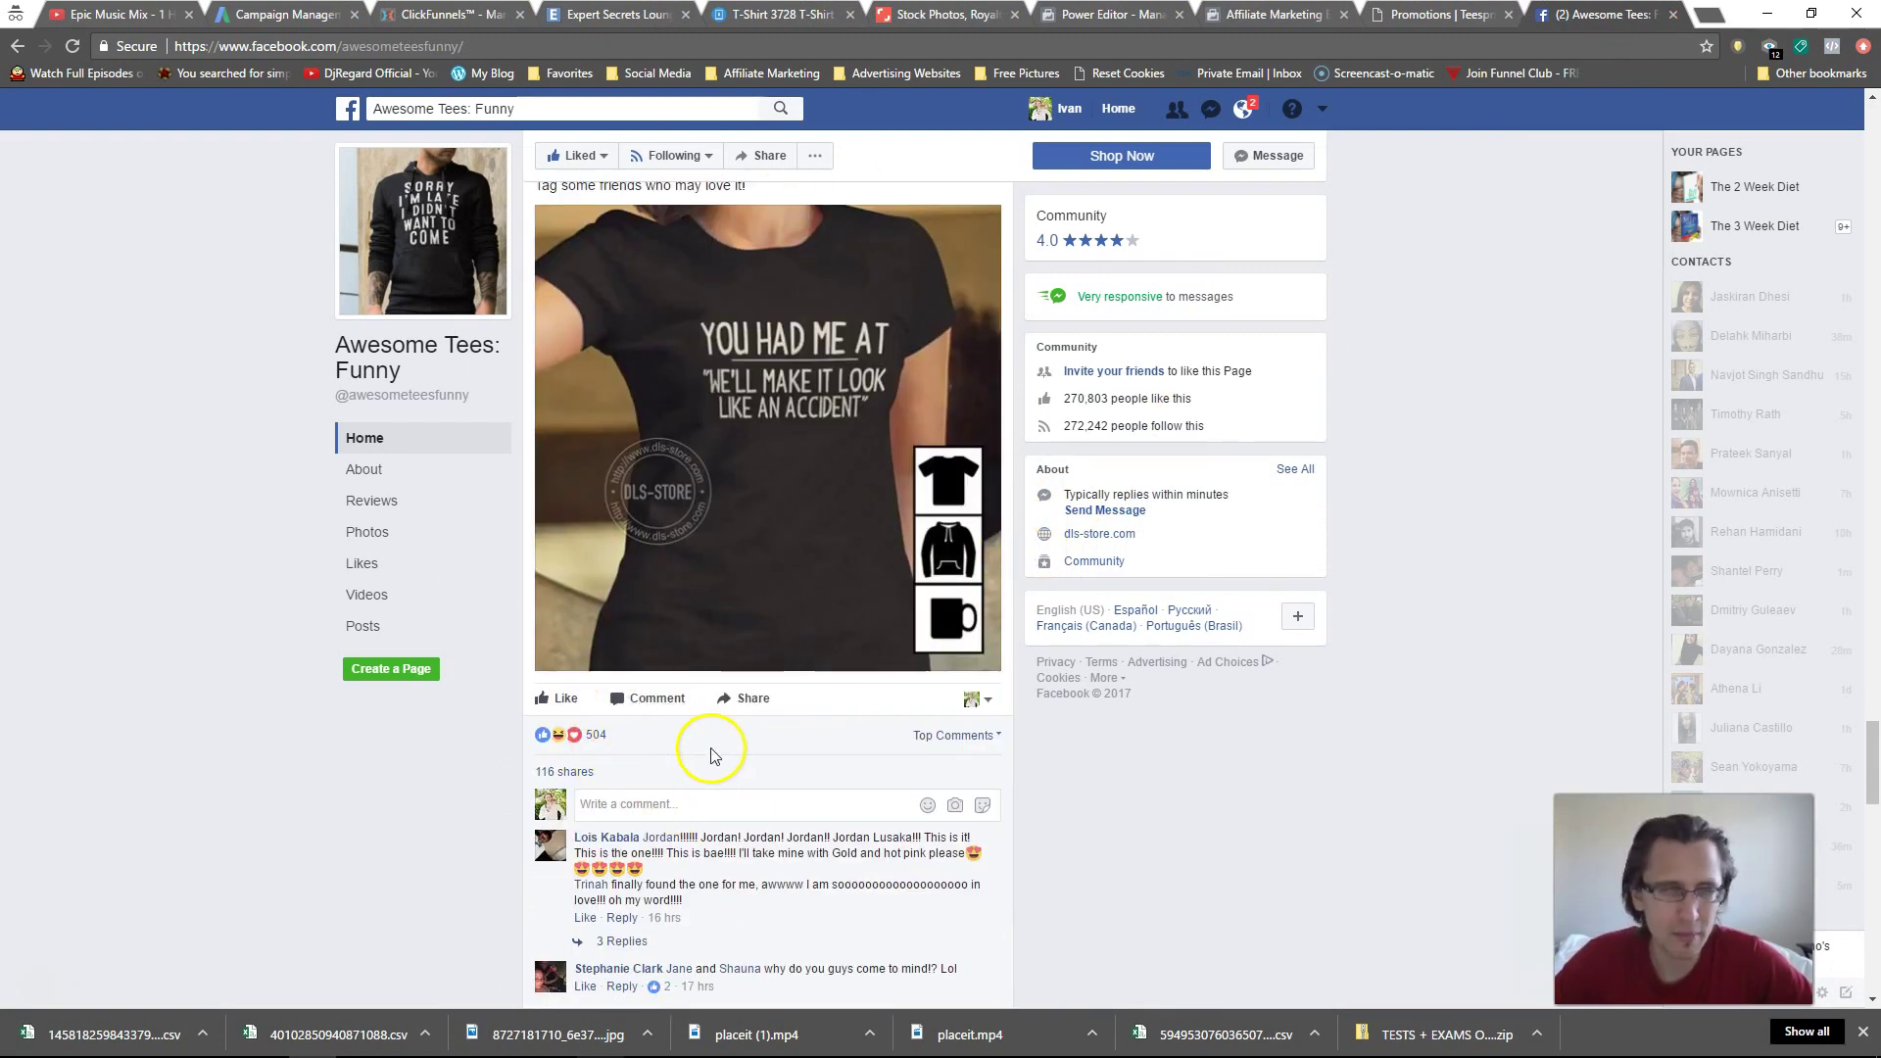
scroll(709, 750, up, 2)
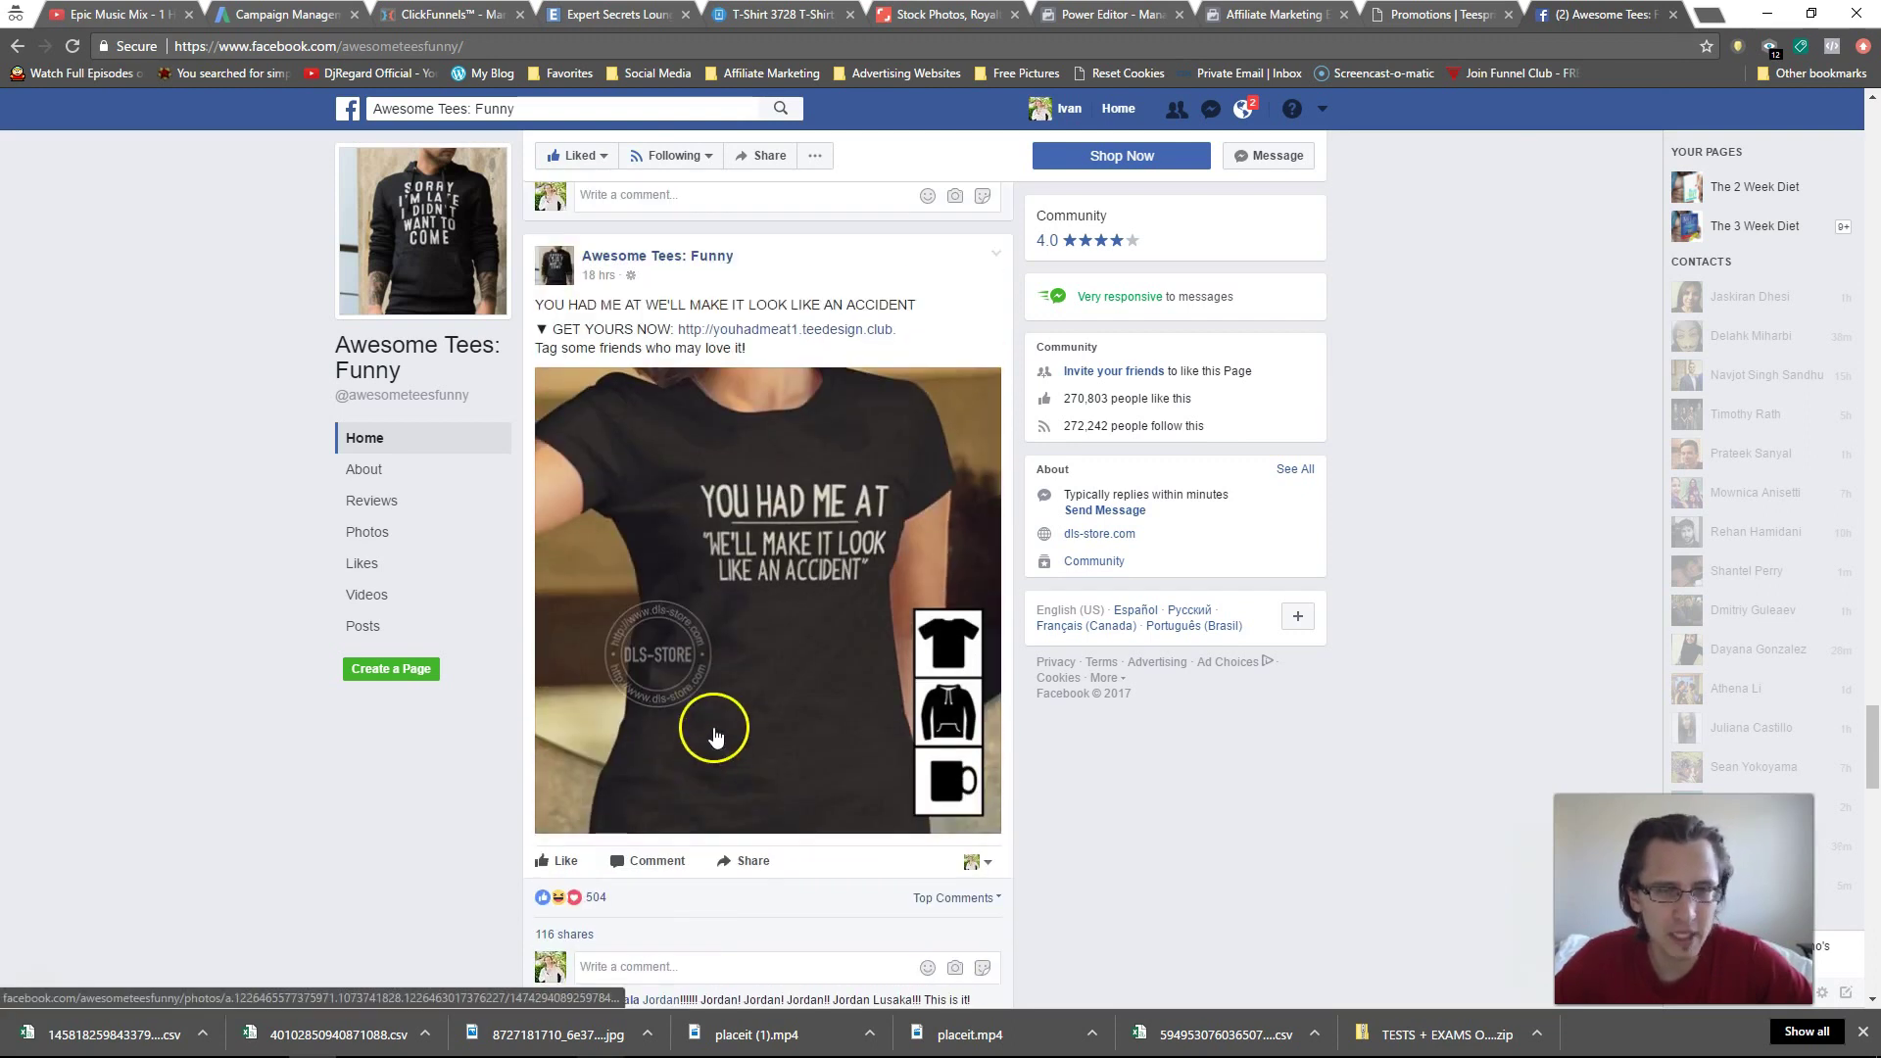
scroll(730, 714, down, 2)
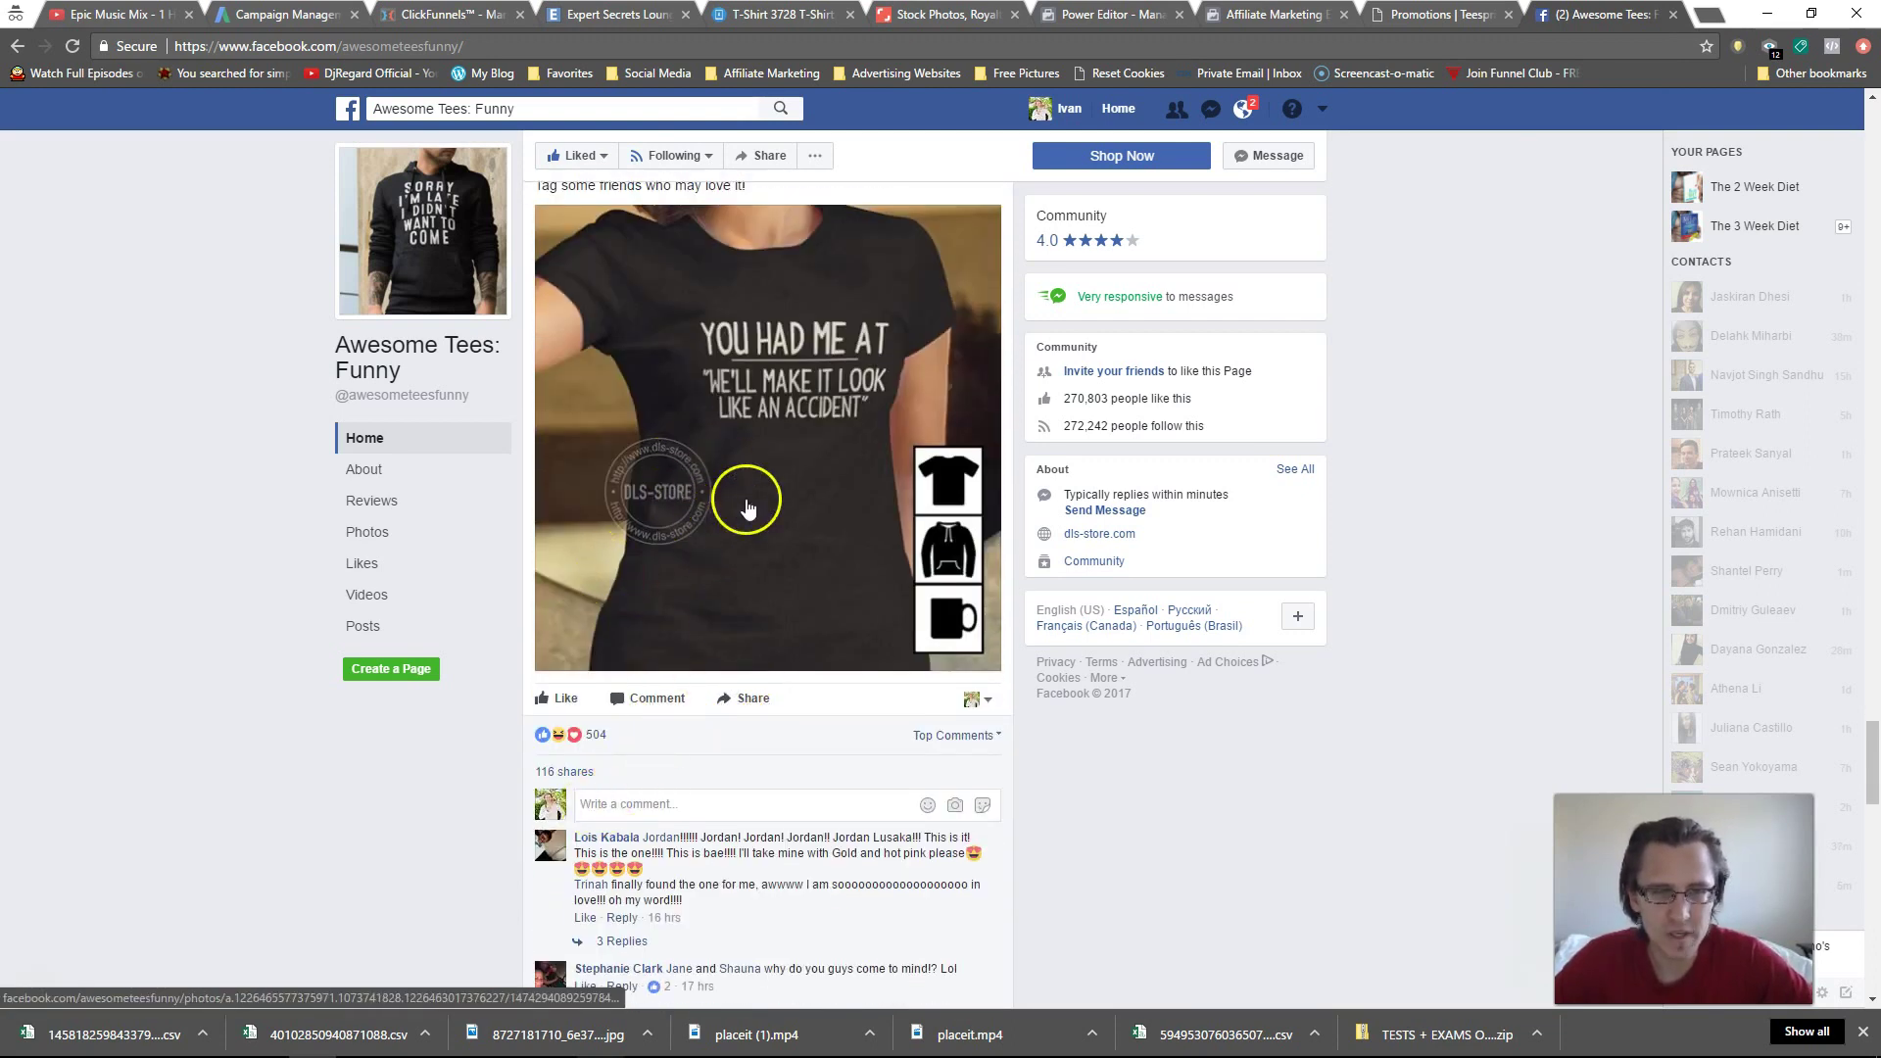
scroll(834, 552, up, 3)
scroll(827, 460, down, 3)
scroll(686, 372, up, 3)
scroll(750, 610, down, 15)
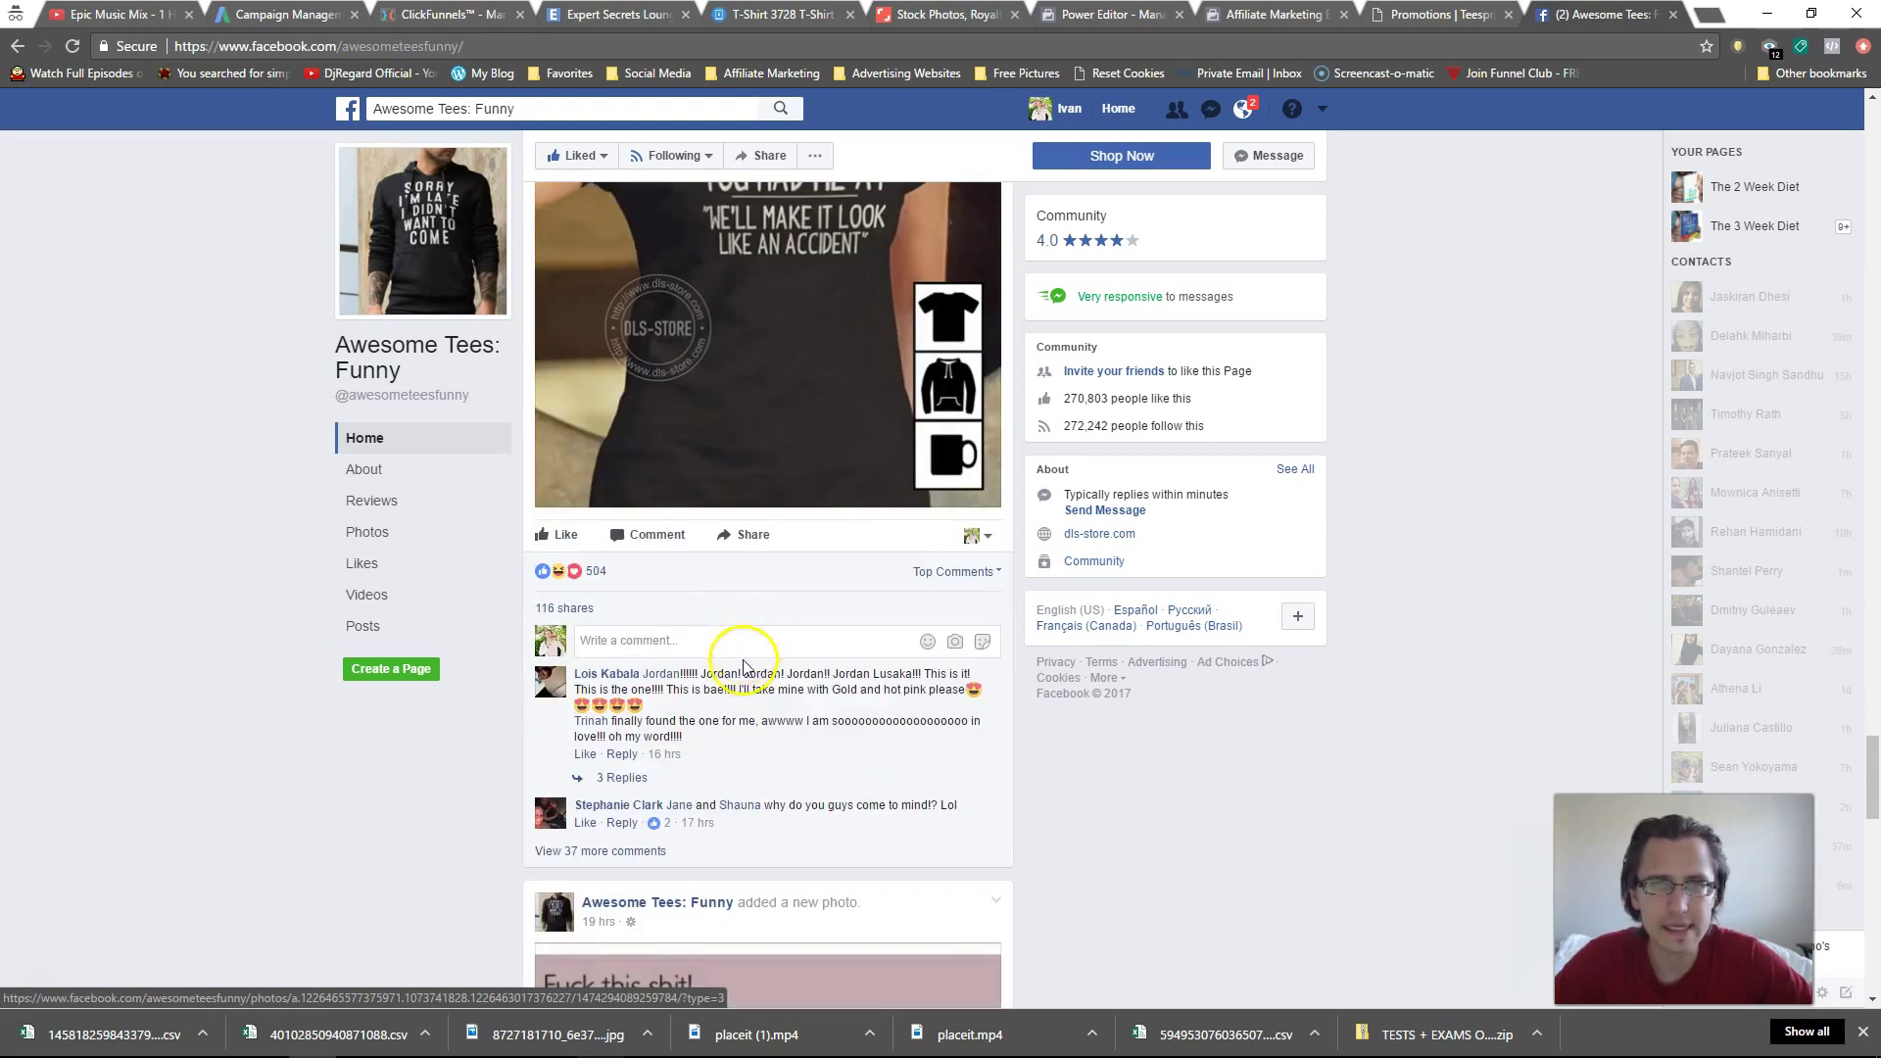
- Examine the reactions and shares on the "THICK THIGHS AND SARCASM" shirt post and find the "I KNOW I SWEAR A LOT" shirt post
scroll(741, 674, down, 6)
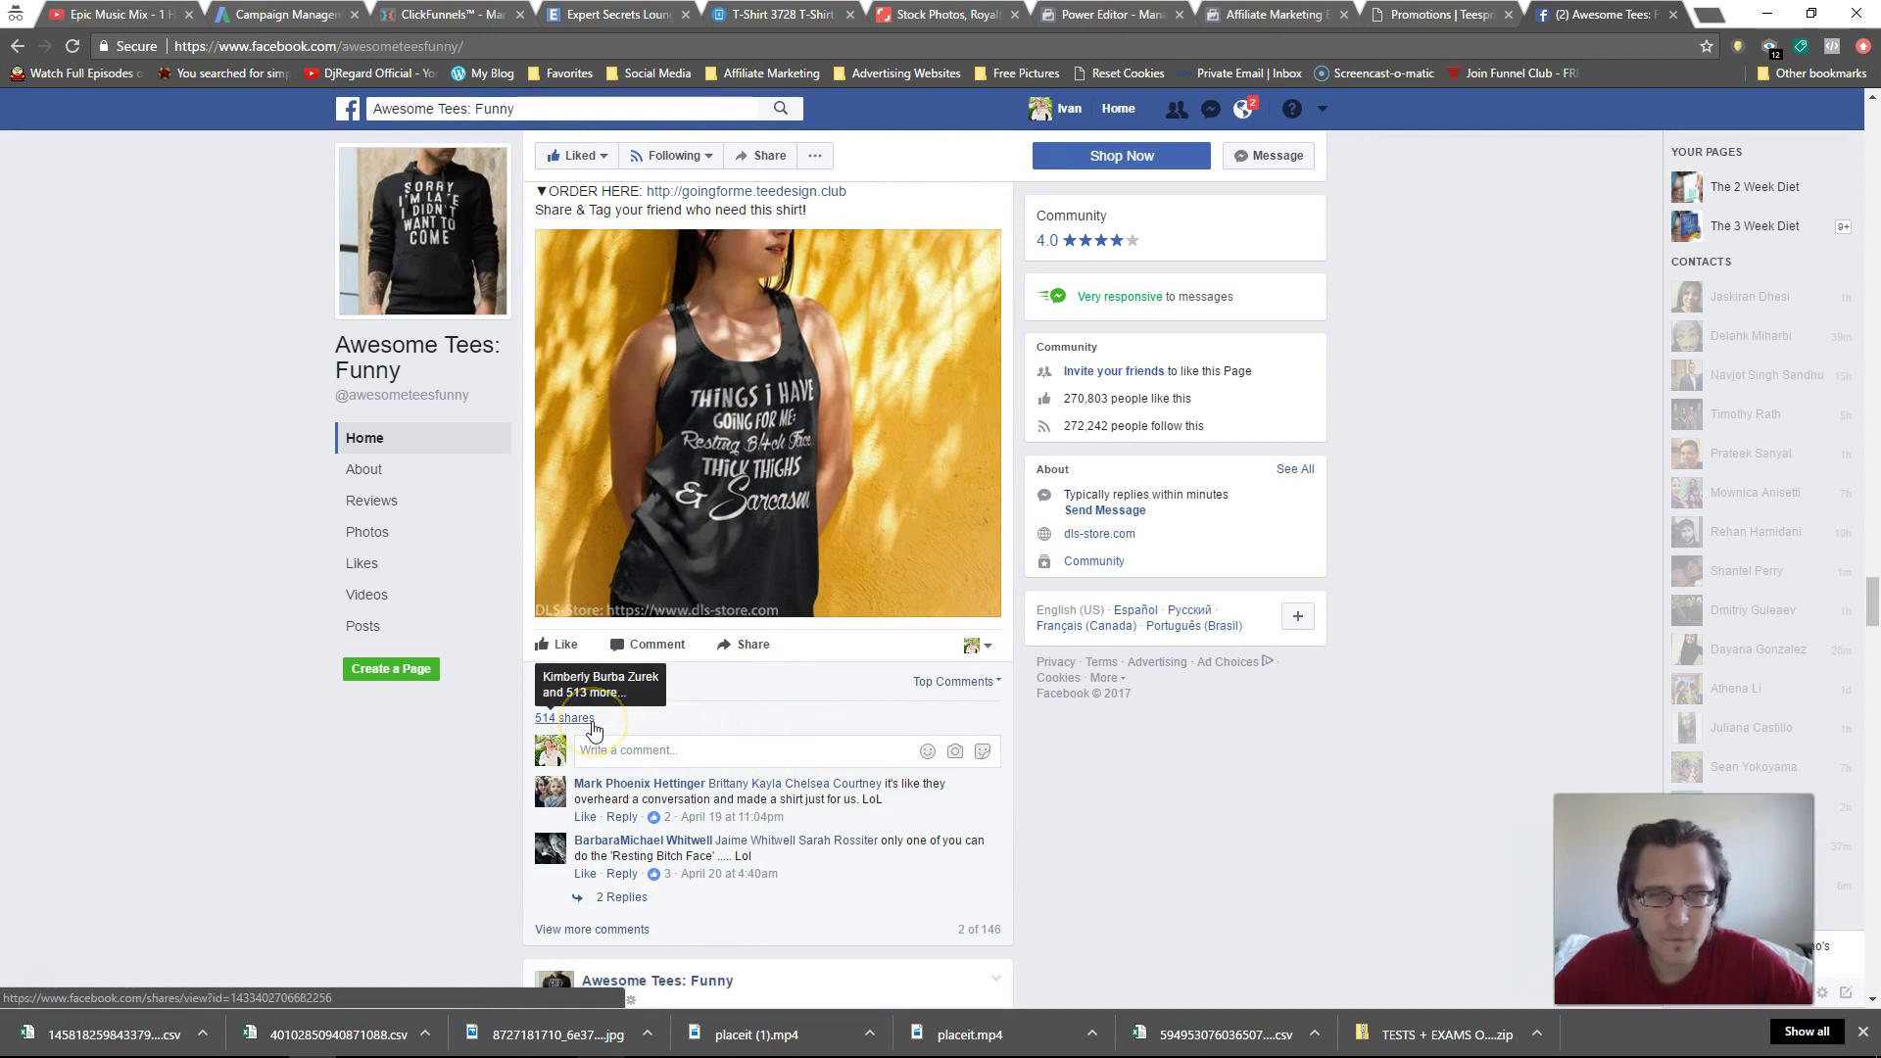
scroll(672, 768, up, 3)
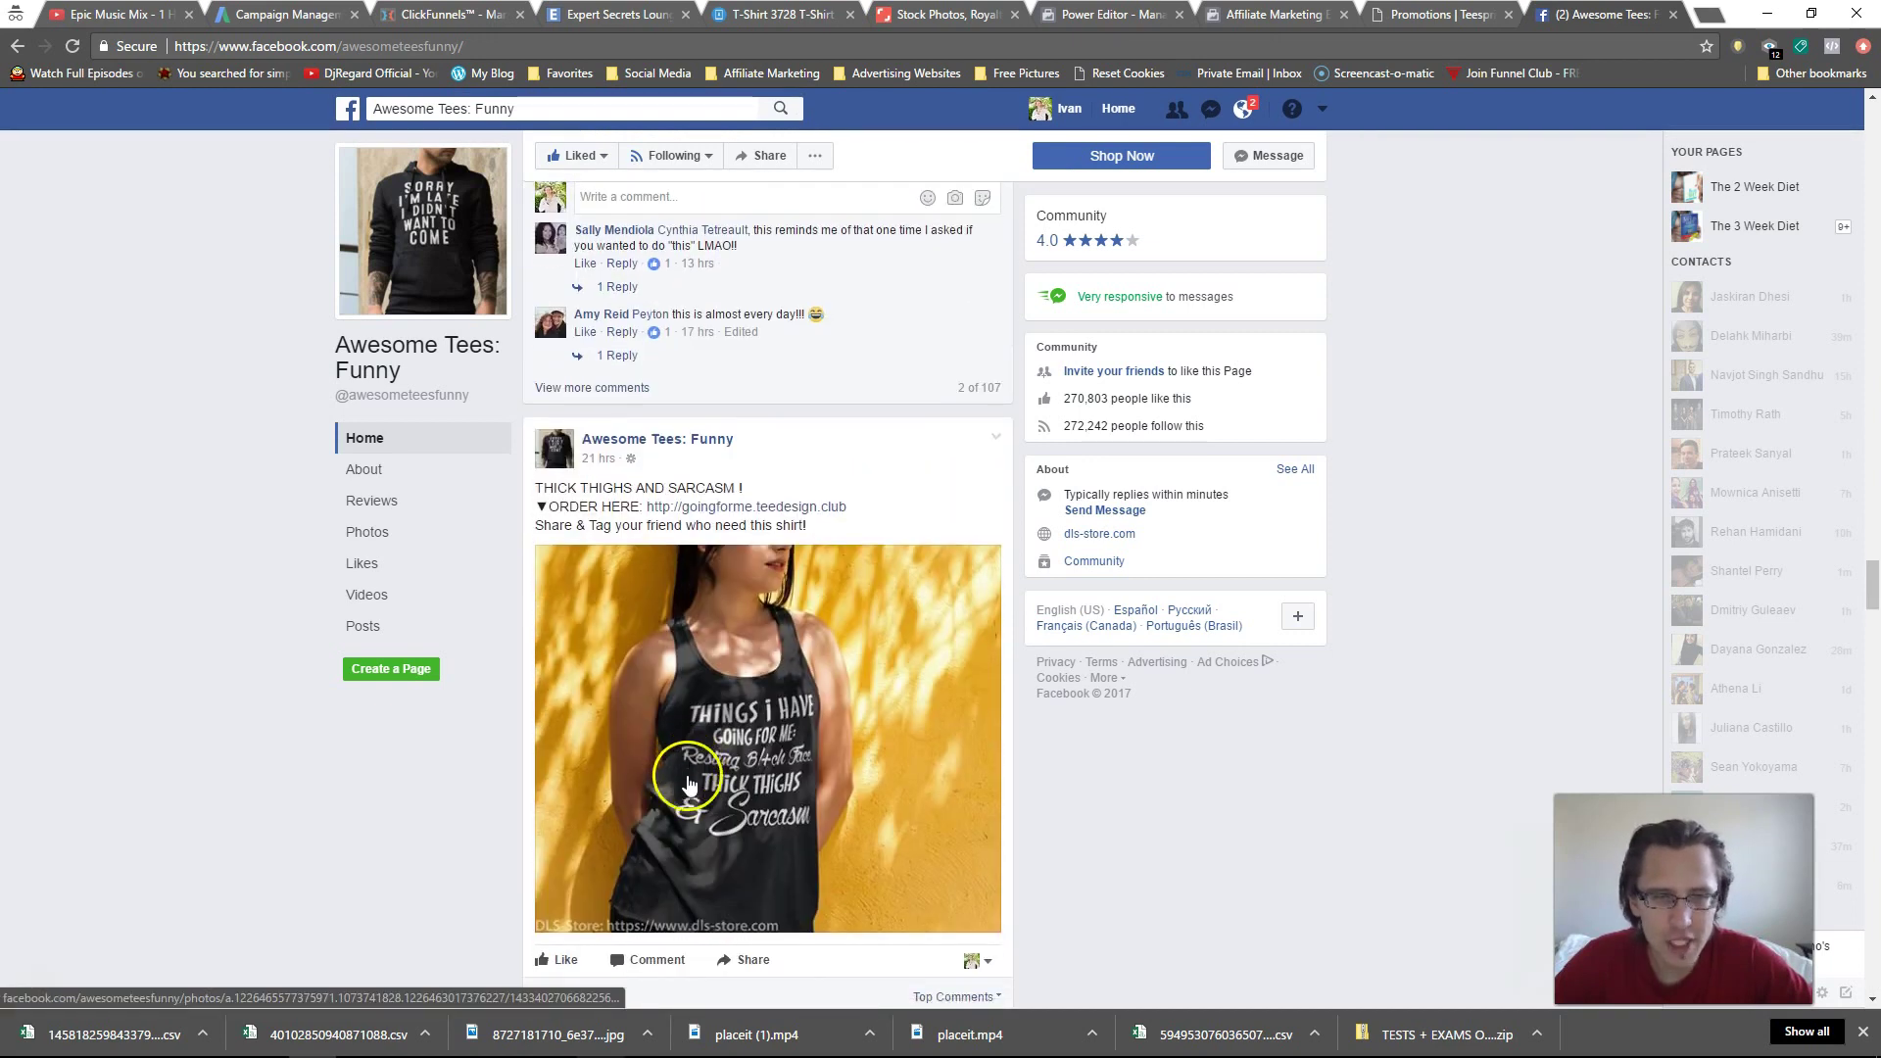
scroll(689, 784, down, 2)
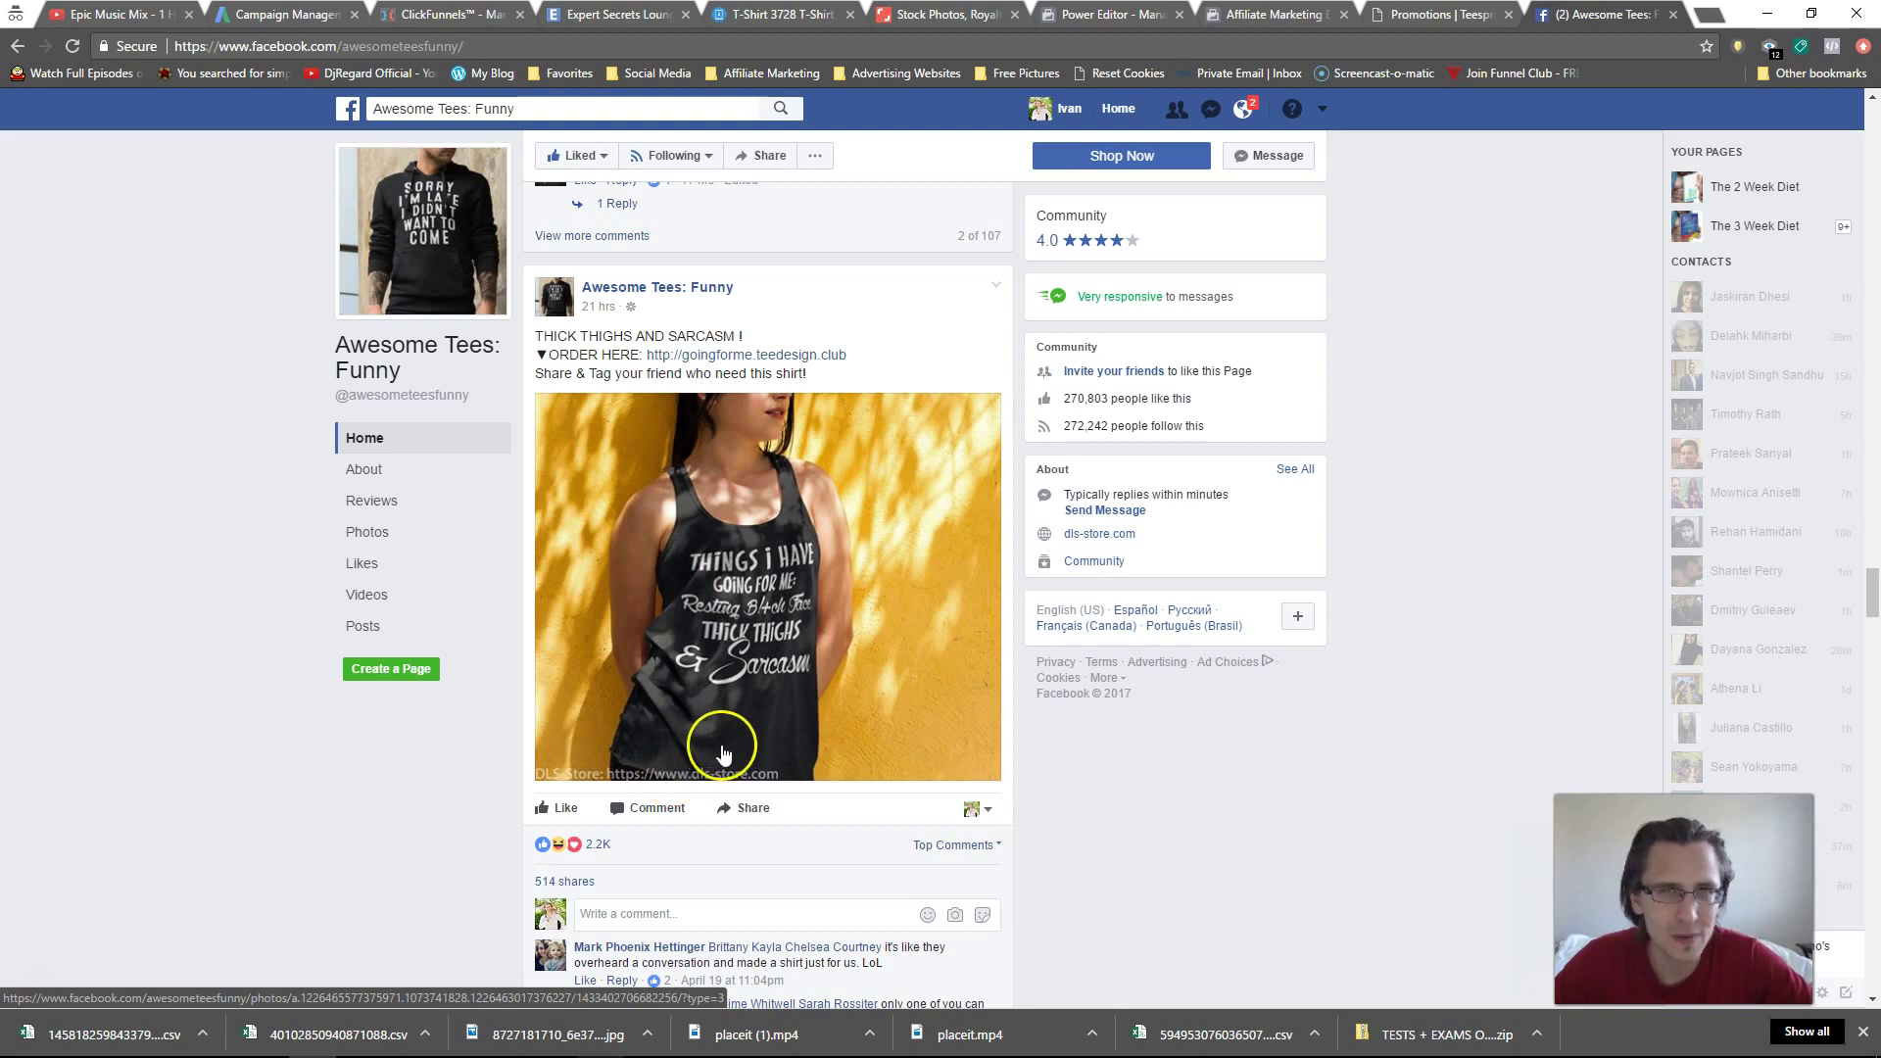
scroll(737, 746, down, 2)
mouse_move(593, 688)
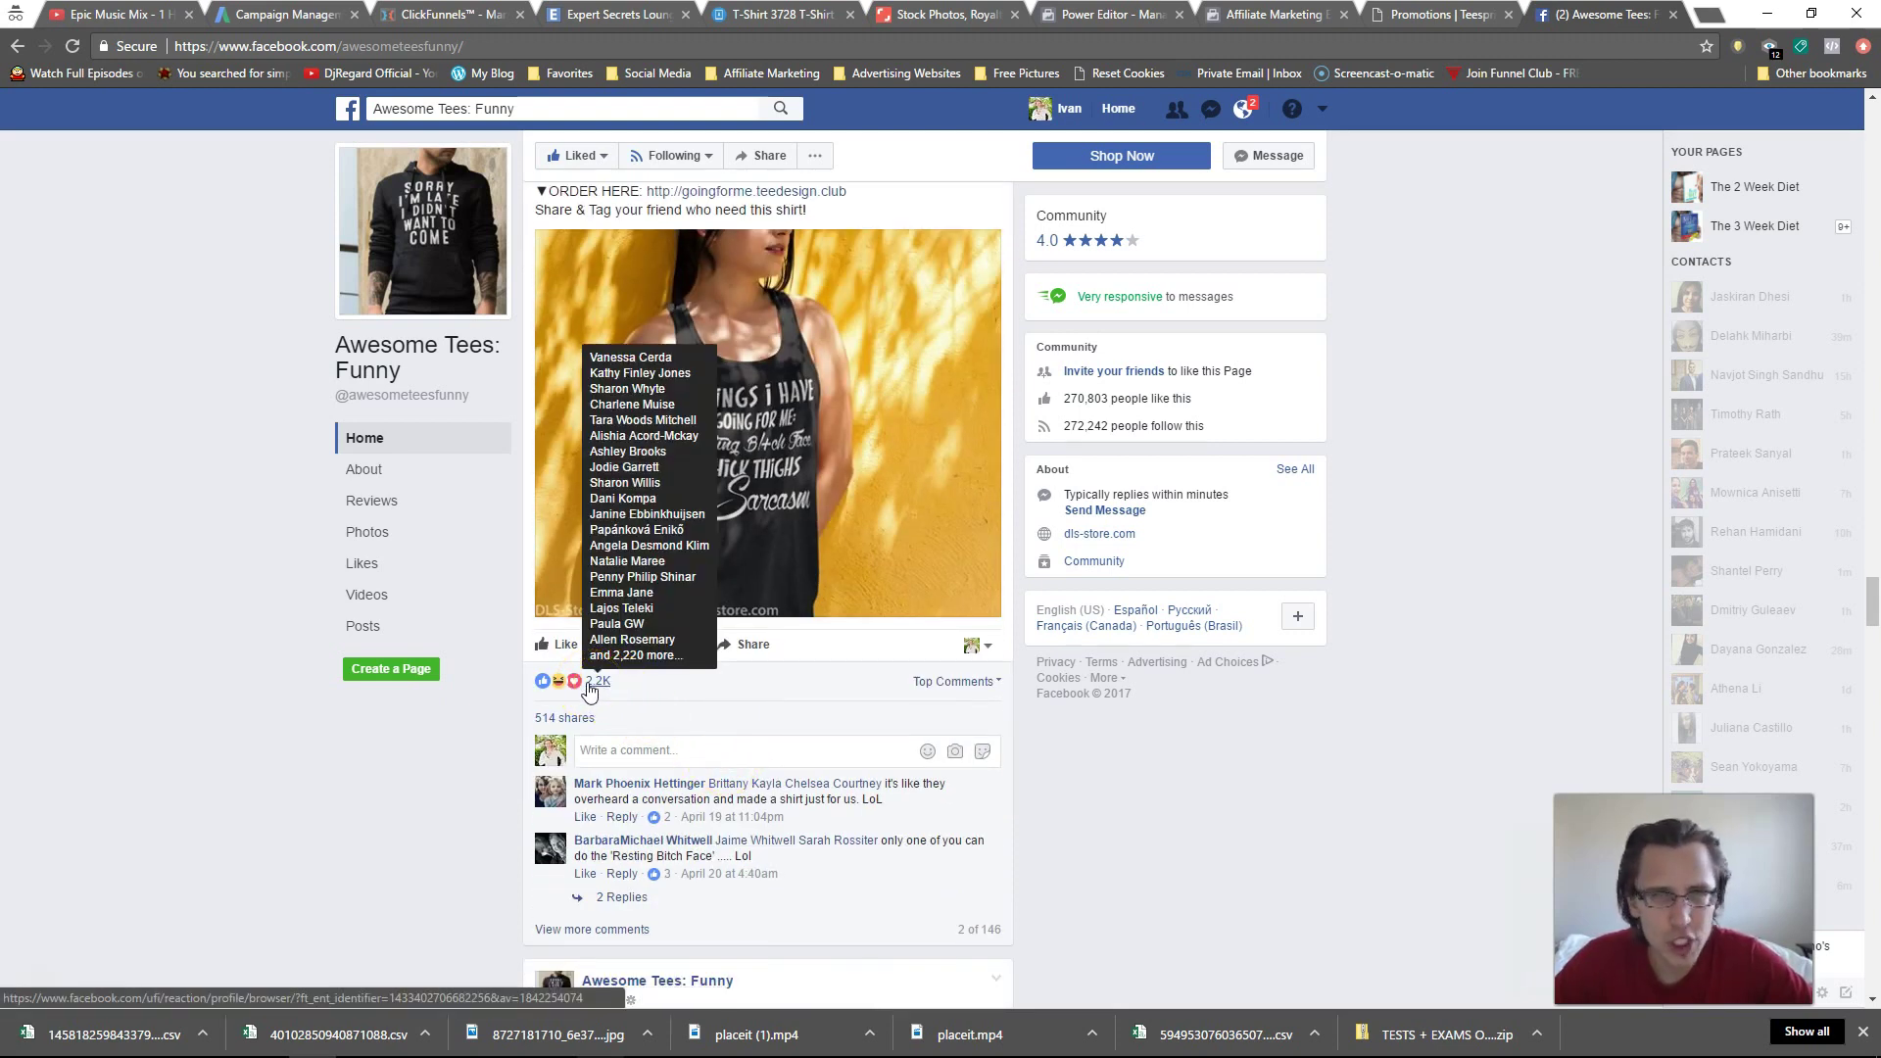
click(607, 682)
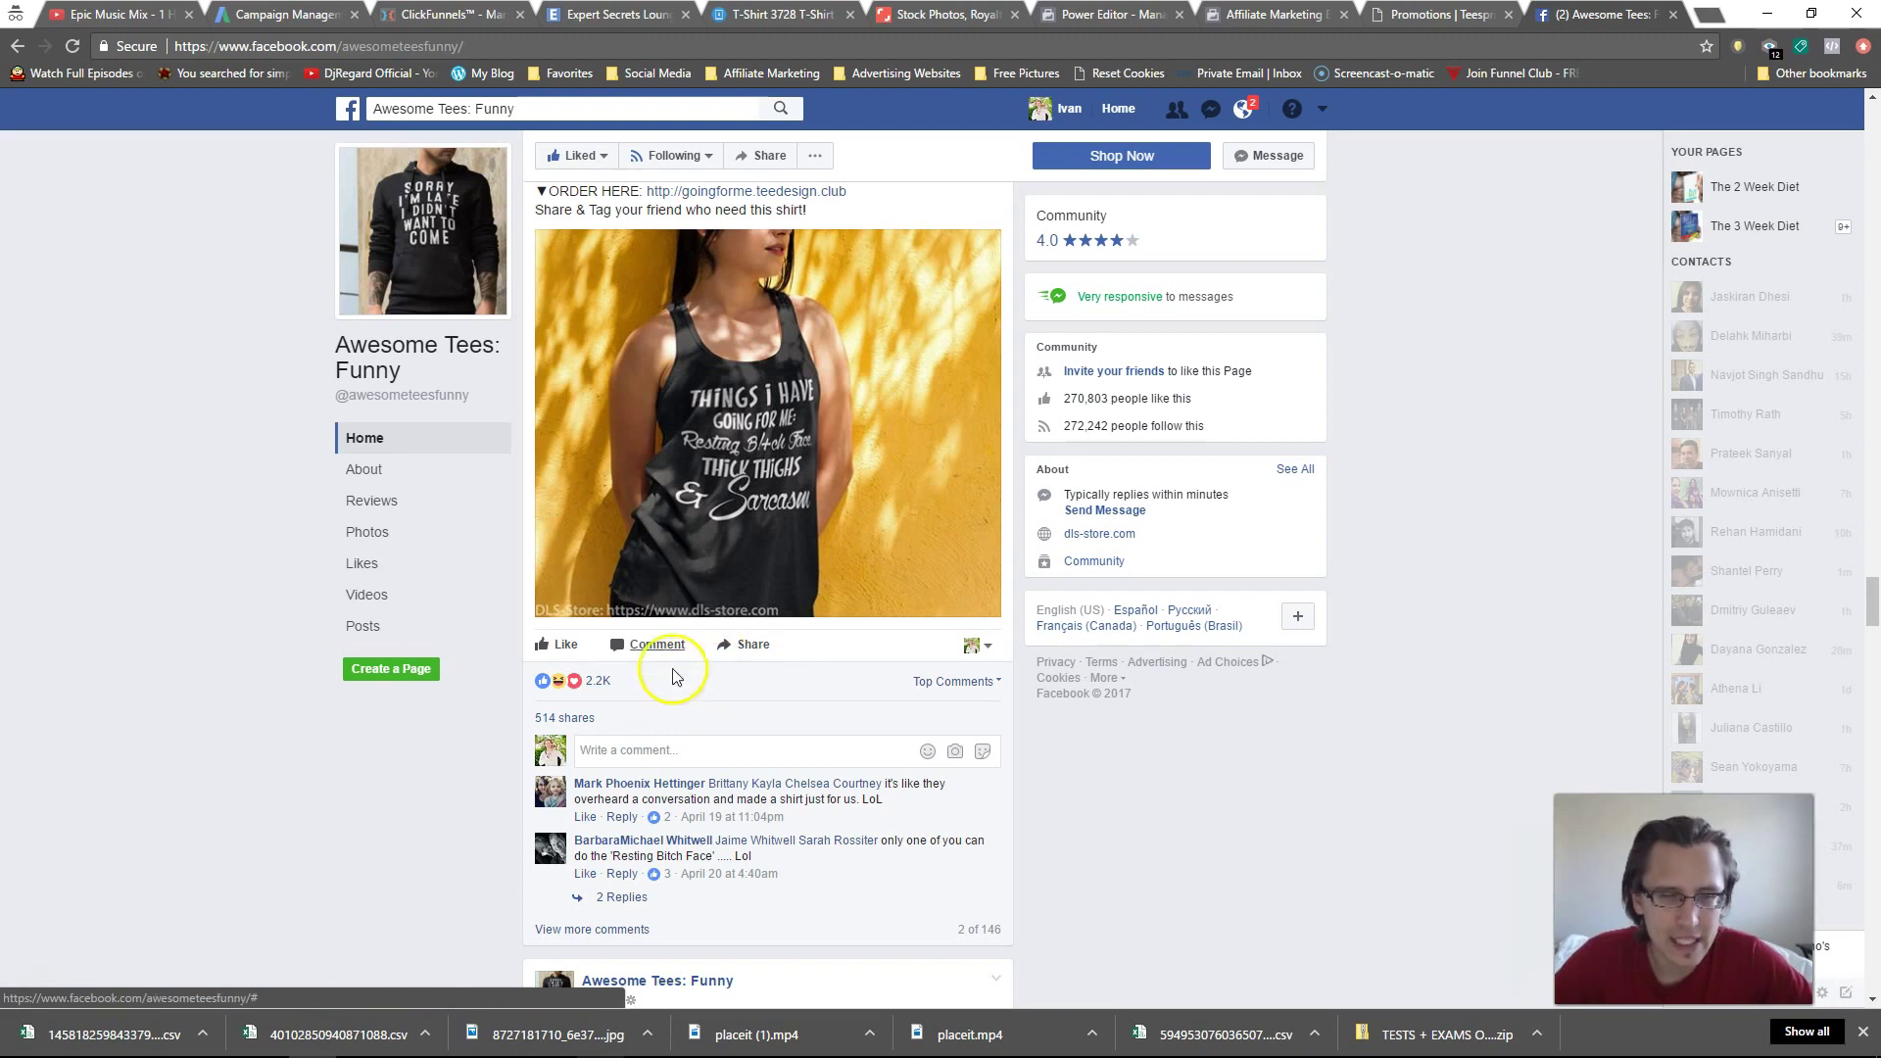
click(545, 649)
click(545, 649)
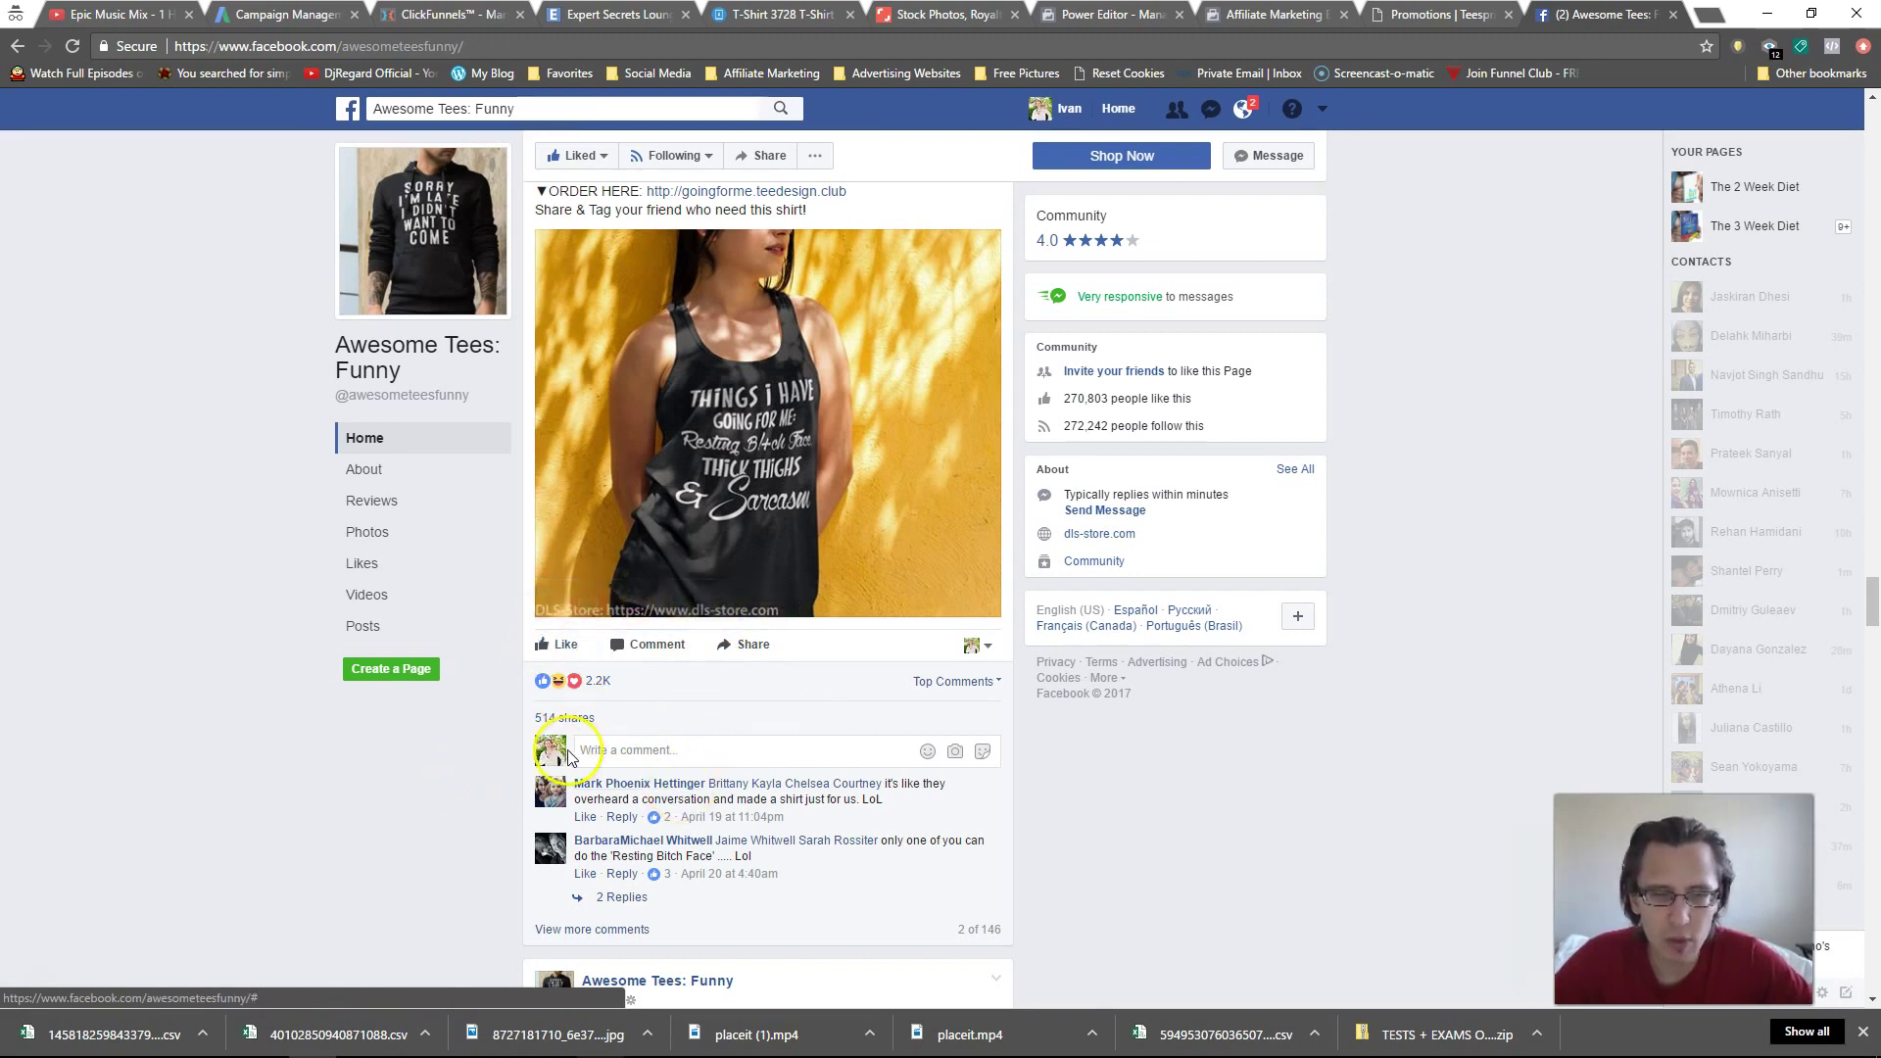
drag(609, 727, 529, 724)
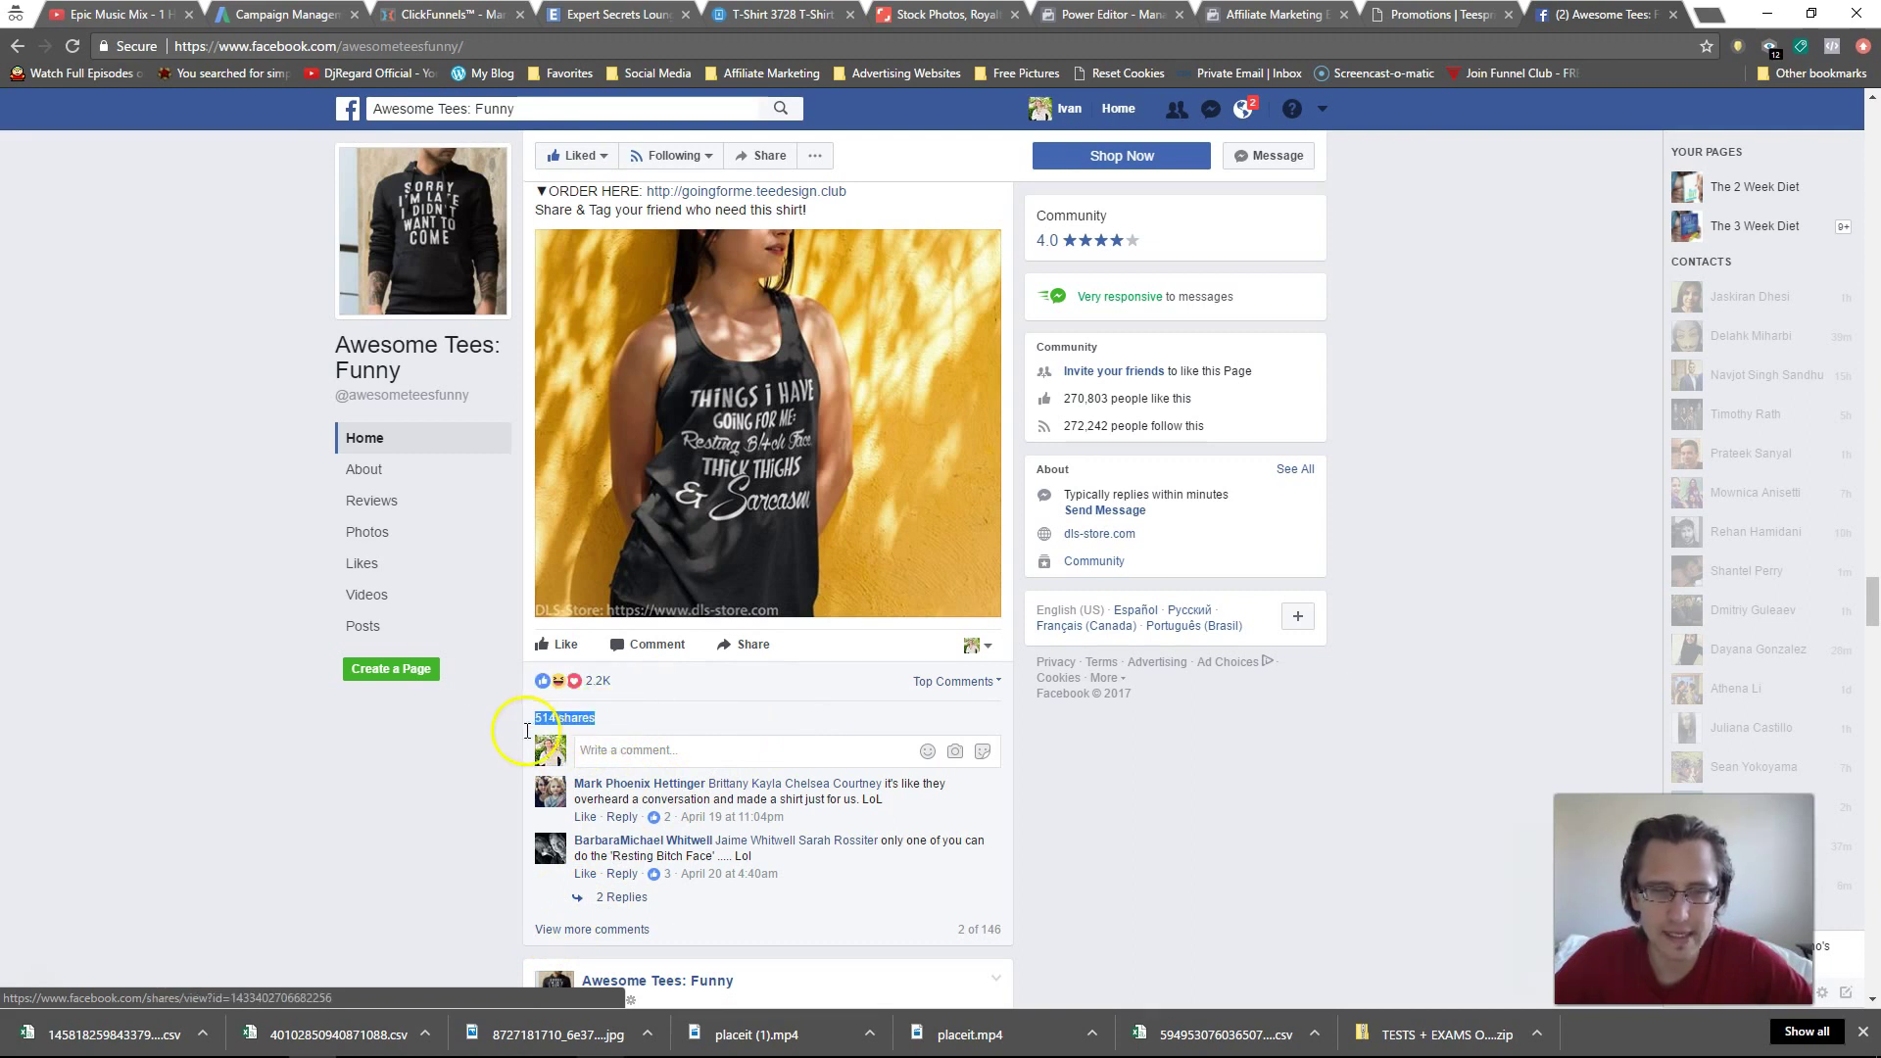
click(327, 842)
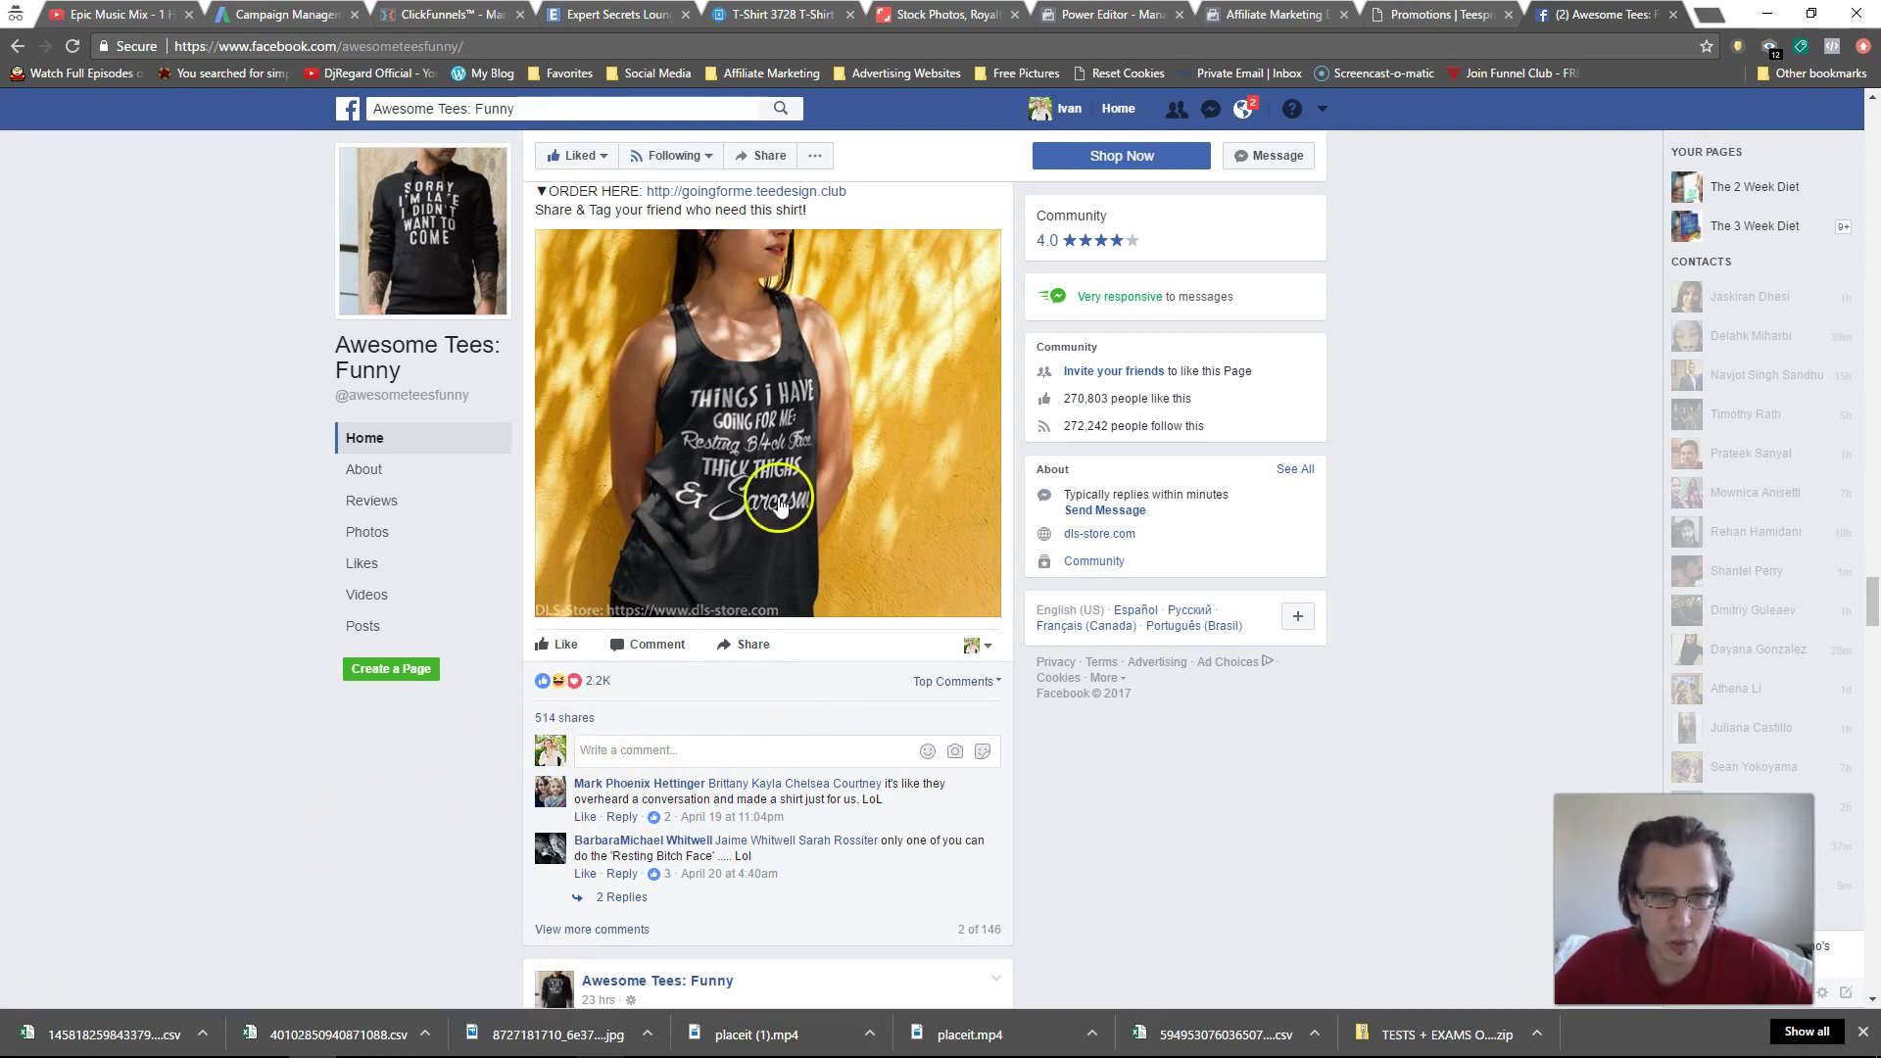
scroll(710, 623, down, 15)
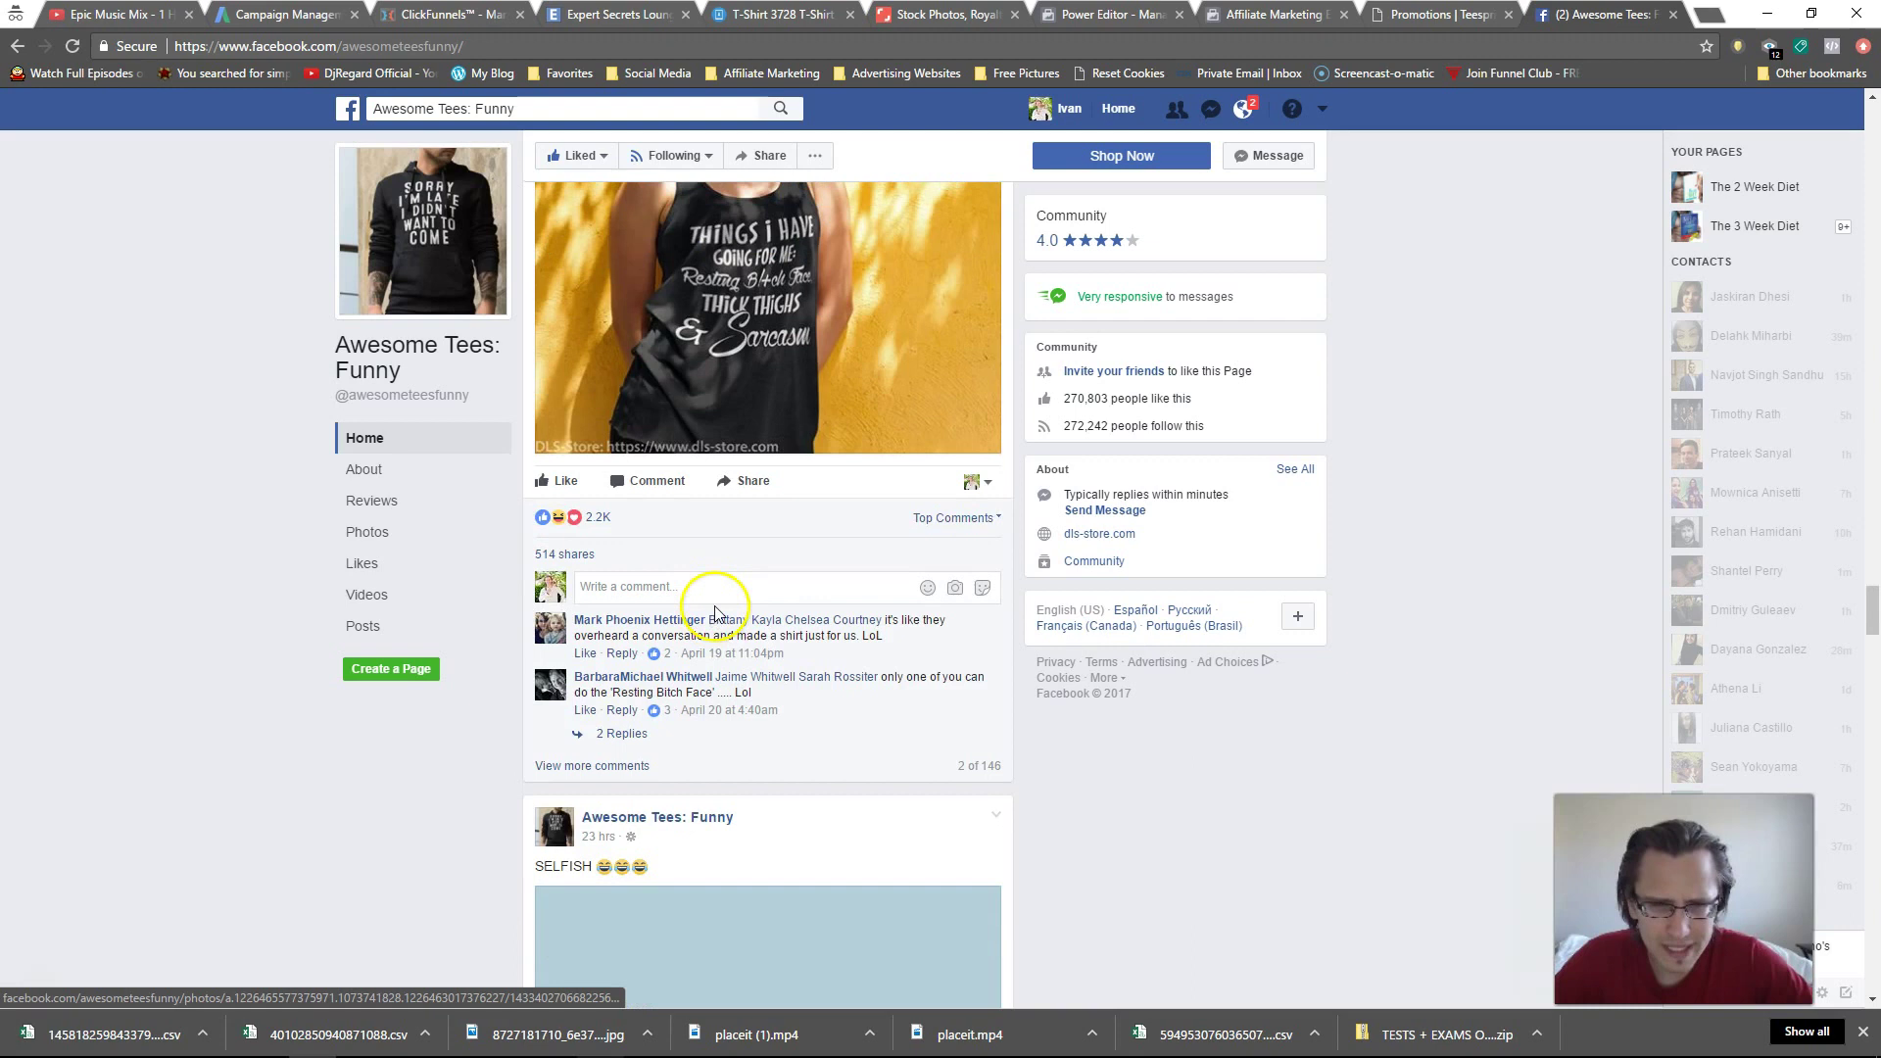
scroll(715, 630, down, 8)
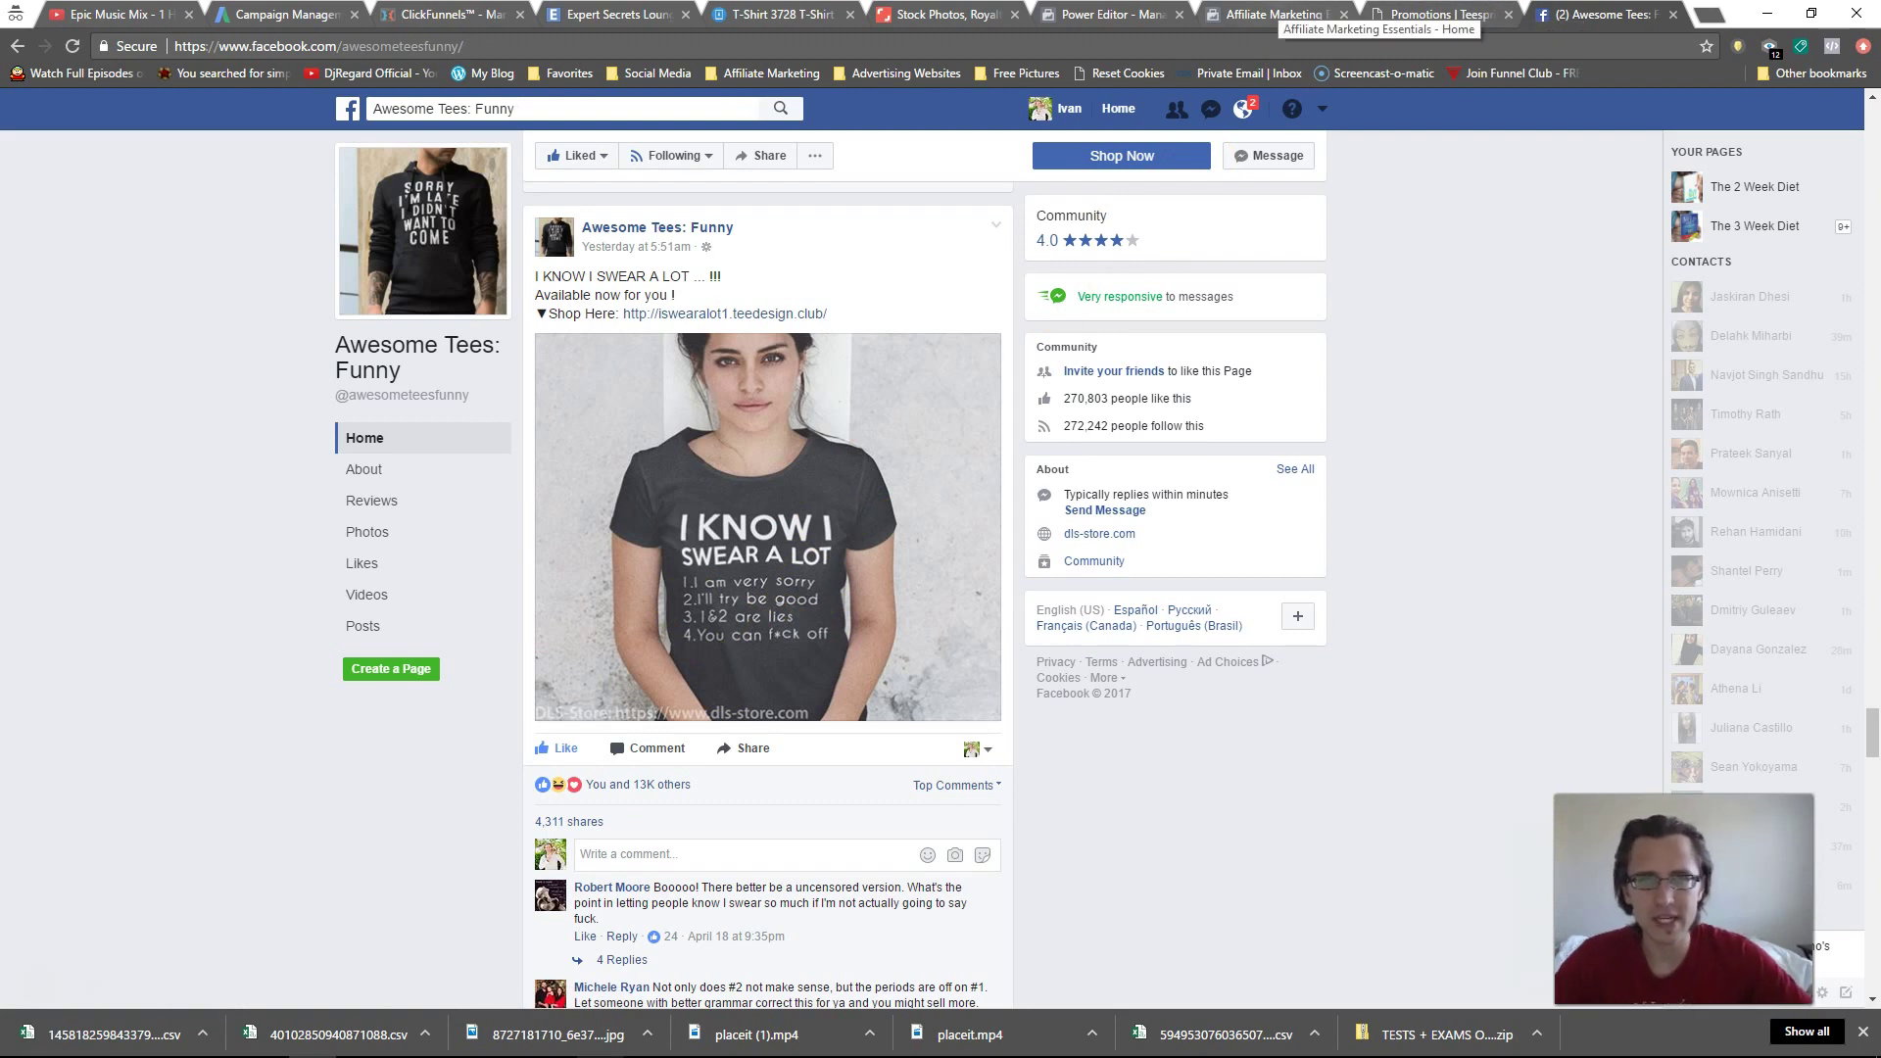
- Return to the Affiliate Marketing Essentials page and review the cool cat shirt post and its available post options
click(1278, 13)
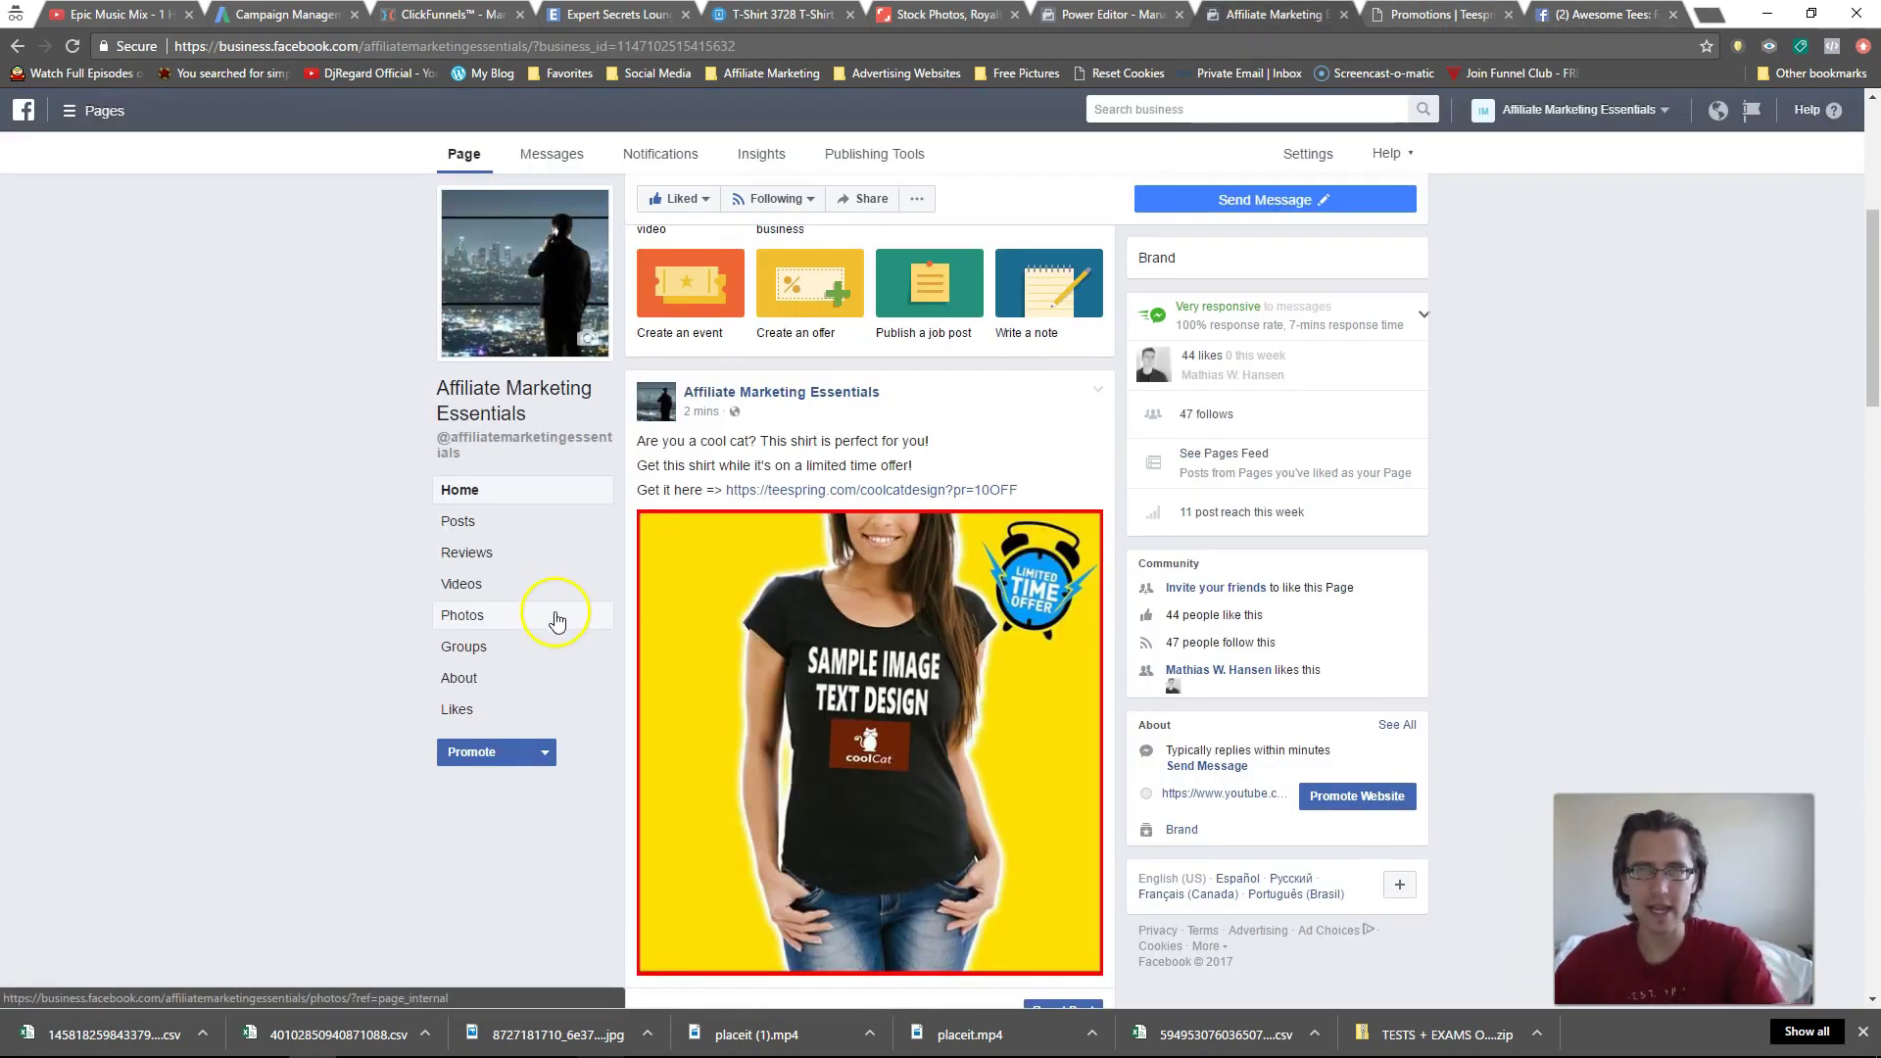
scroll(803, 574, down, 3)
scroll(1077, 597, up, 5)
click(1100, 556)
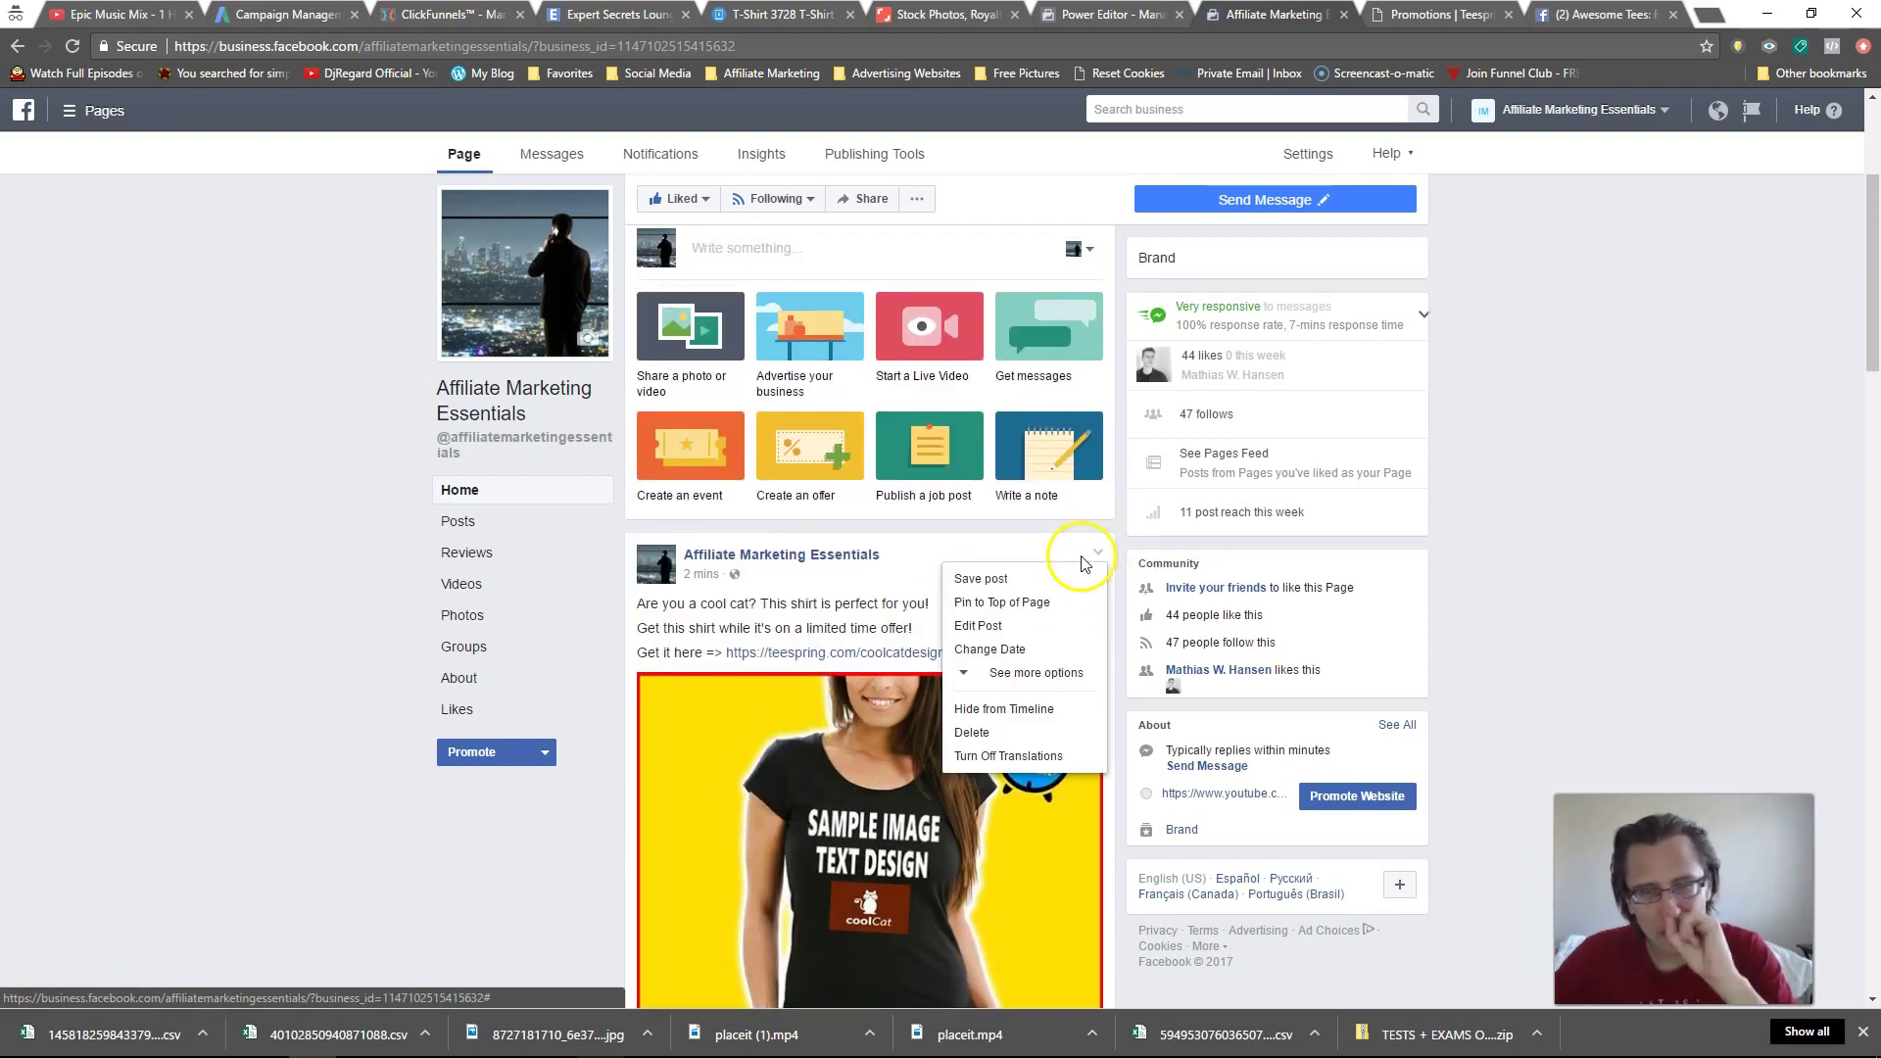
click(119, 647)
scroll(269, 672, down, 3)
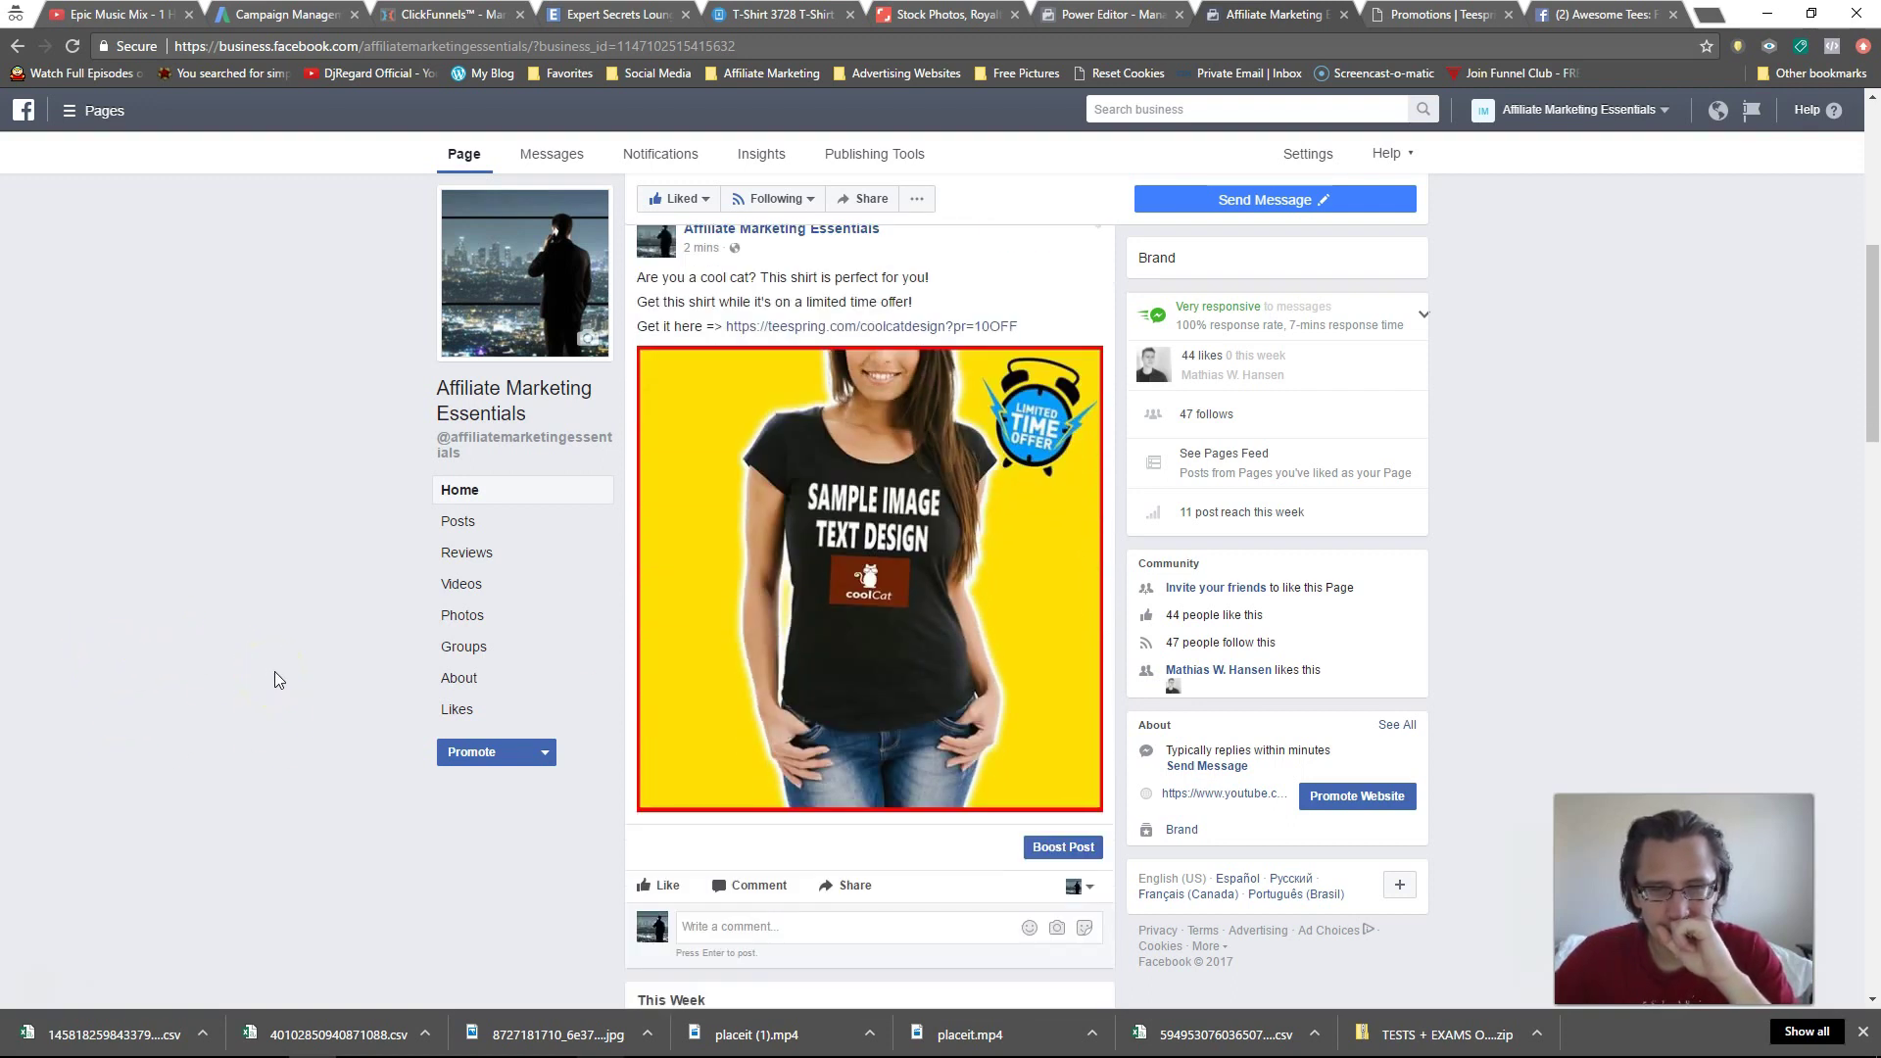
scroll(855, 617, up, 3)
scroll(854, 618, down, 2)
scroll(865, 630, up, 1)
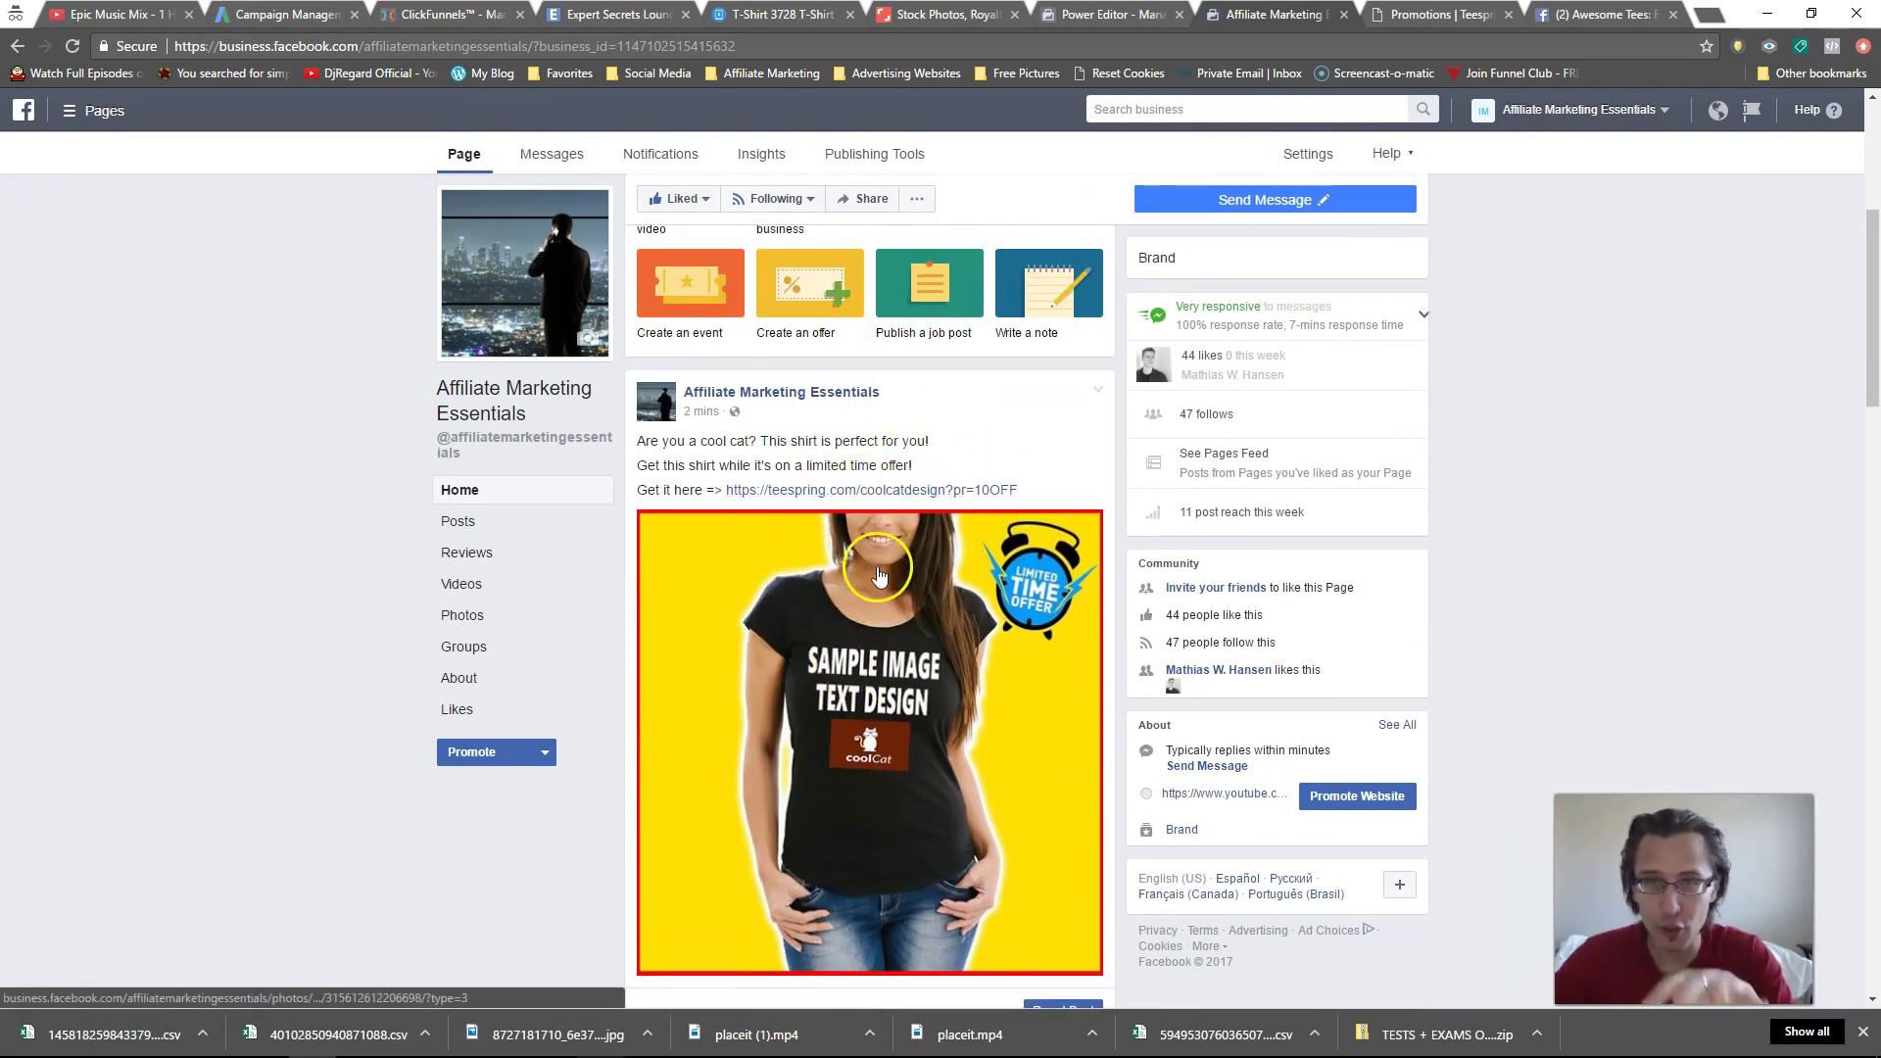
click(1100, 392)
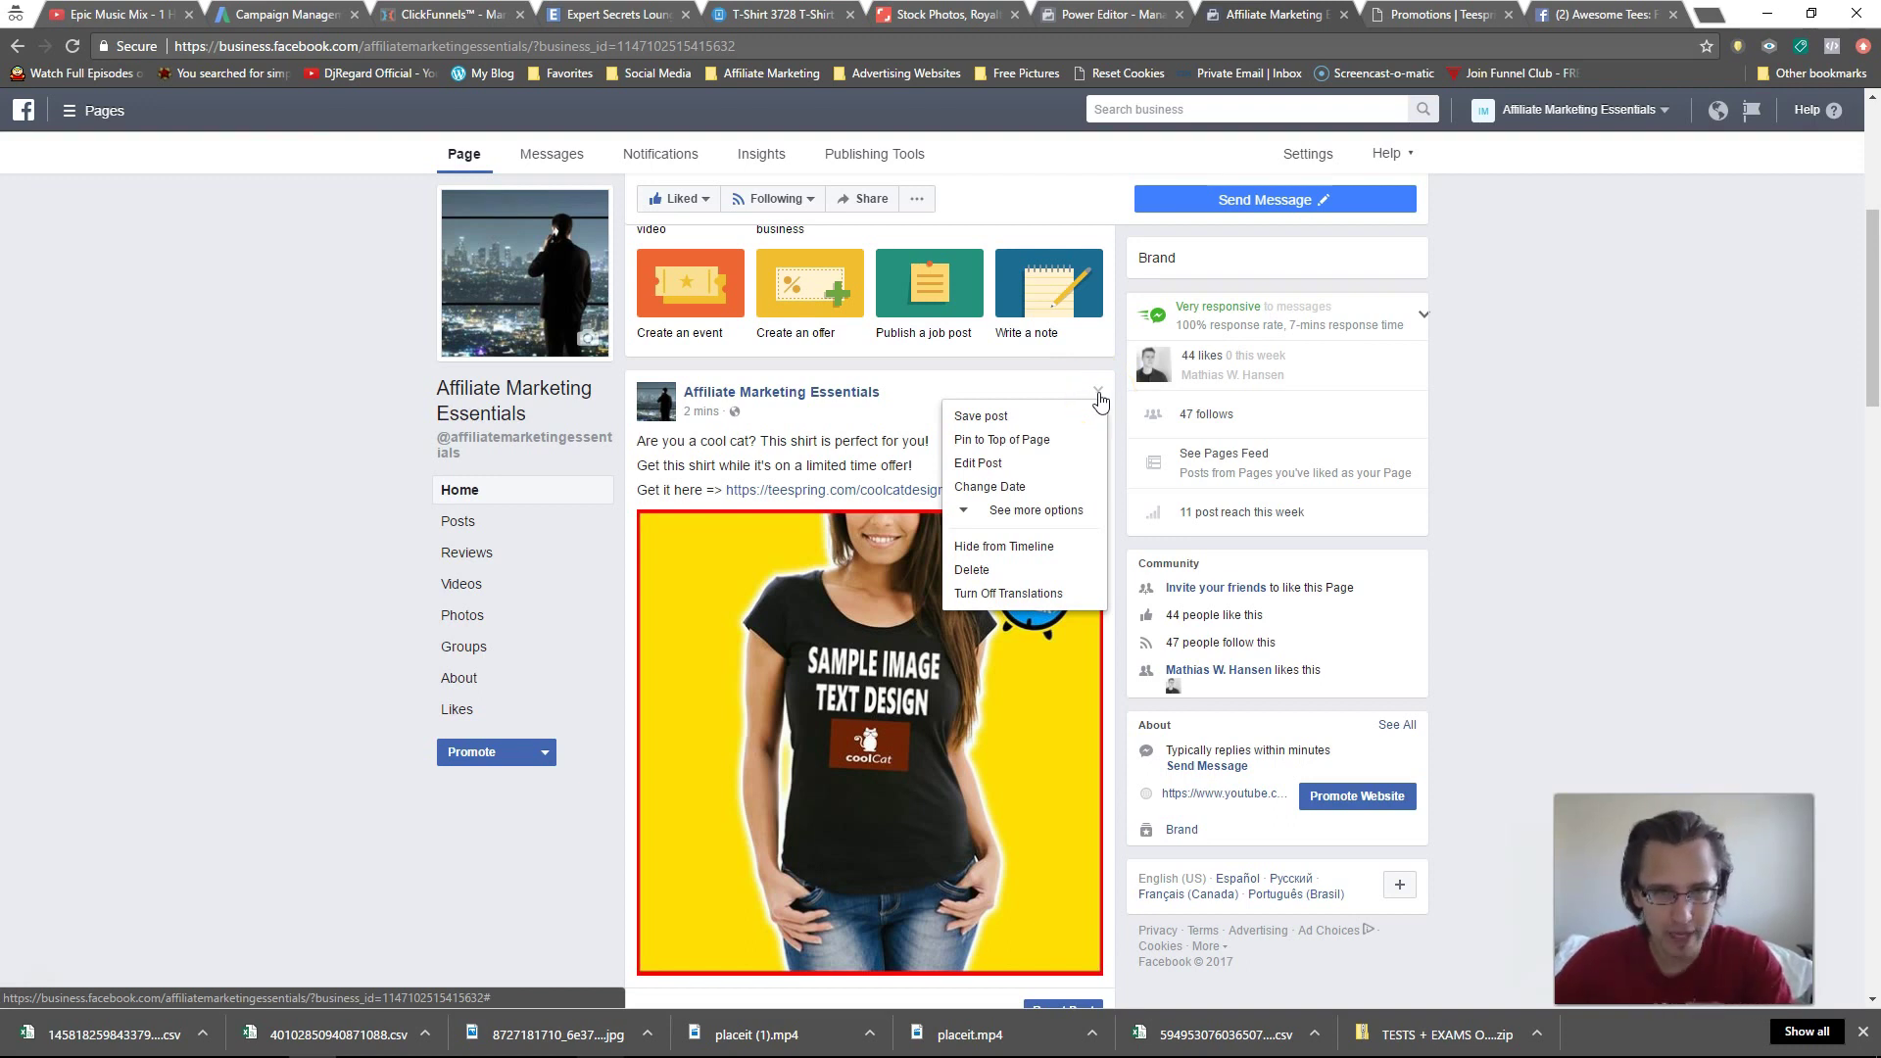
click(1099, 391)
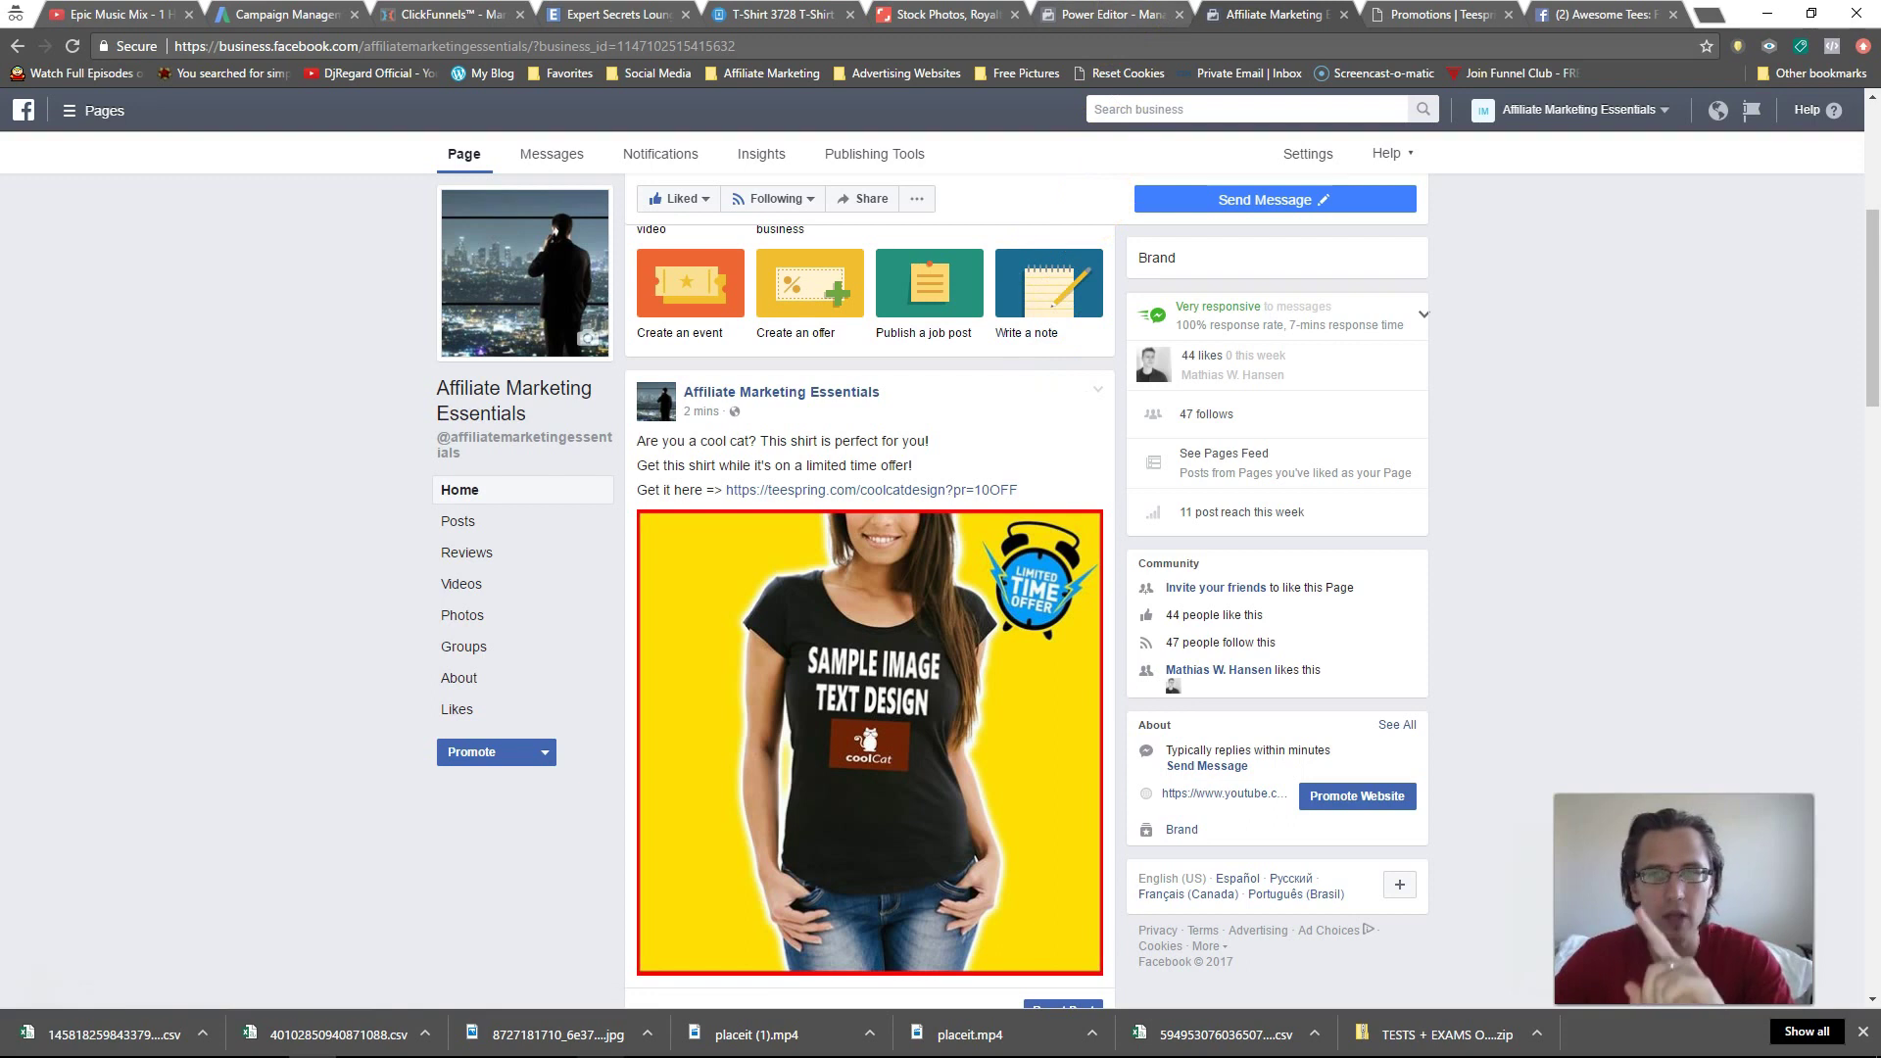
- Switch to Power Editor and start a new campaign with the Post engagement objective and Auction buying type
click(1117, 14)
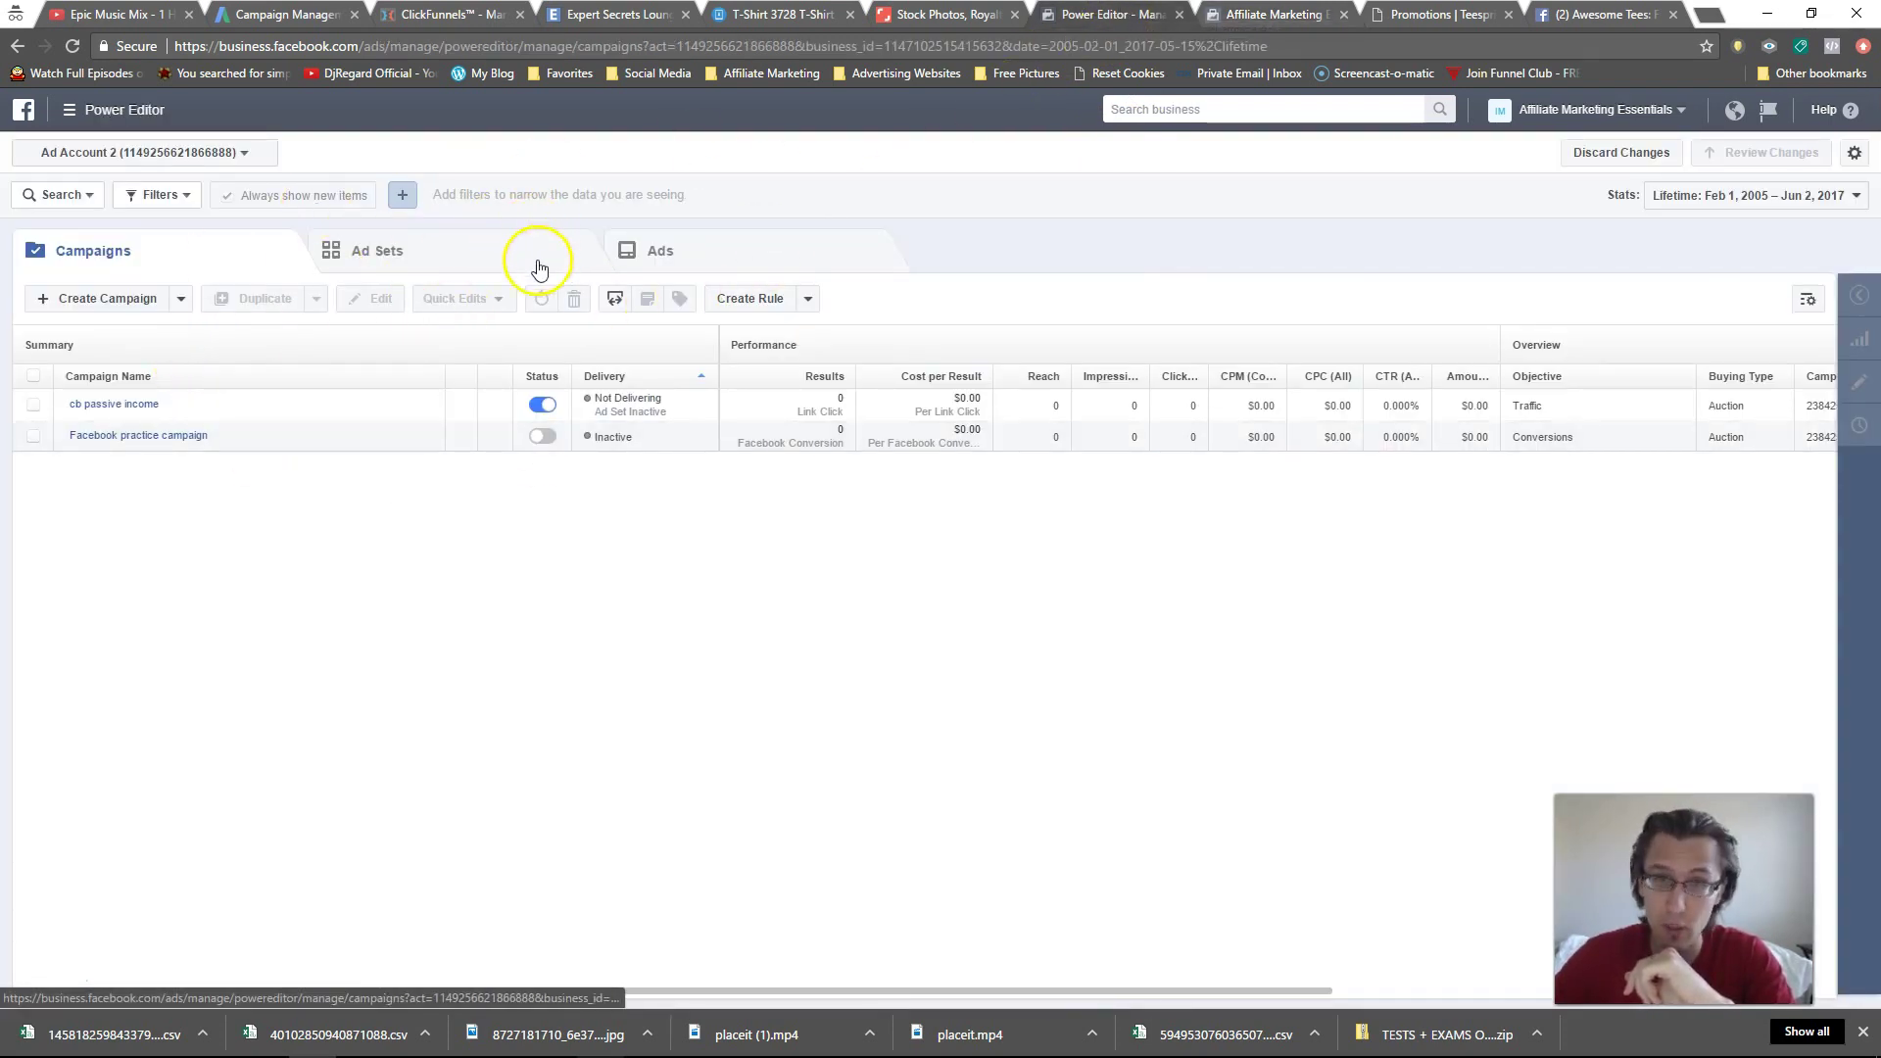
click(114, 302)
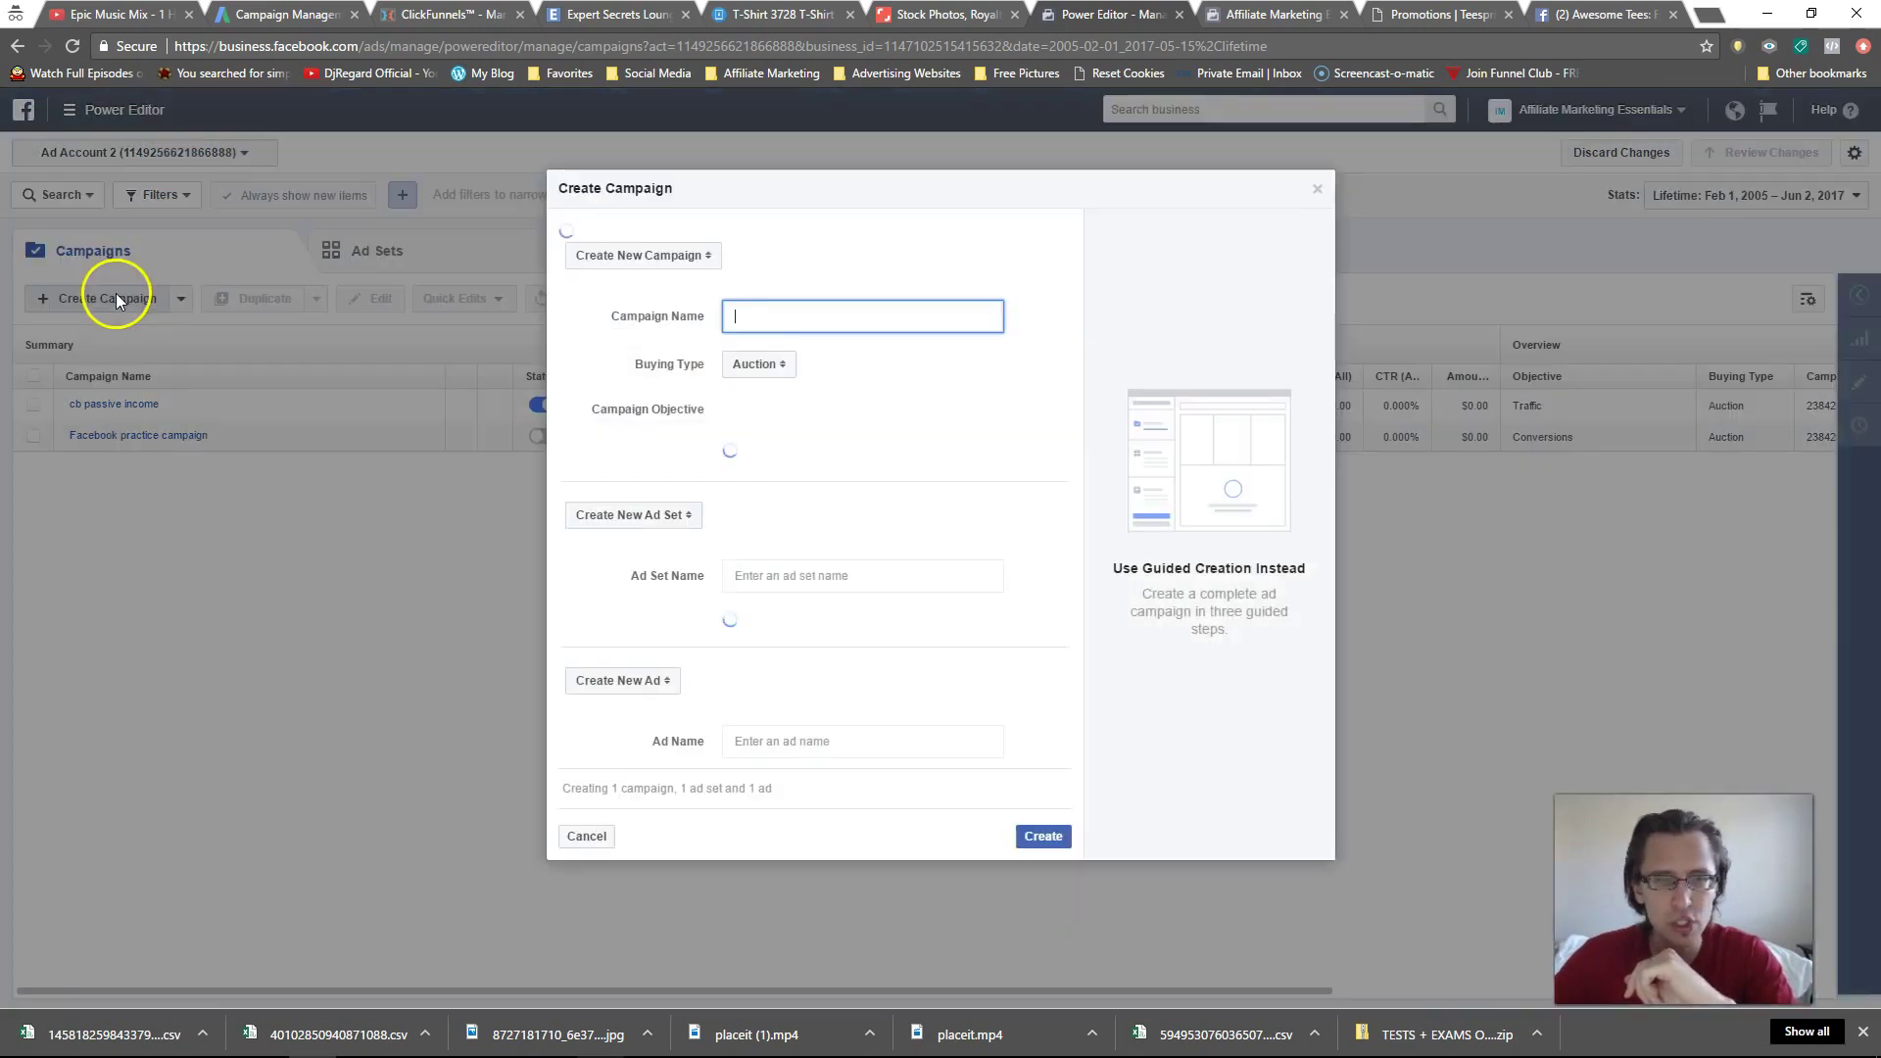
click(773, 547)
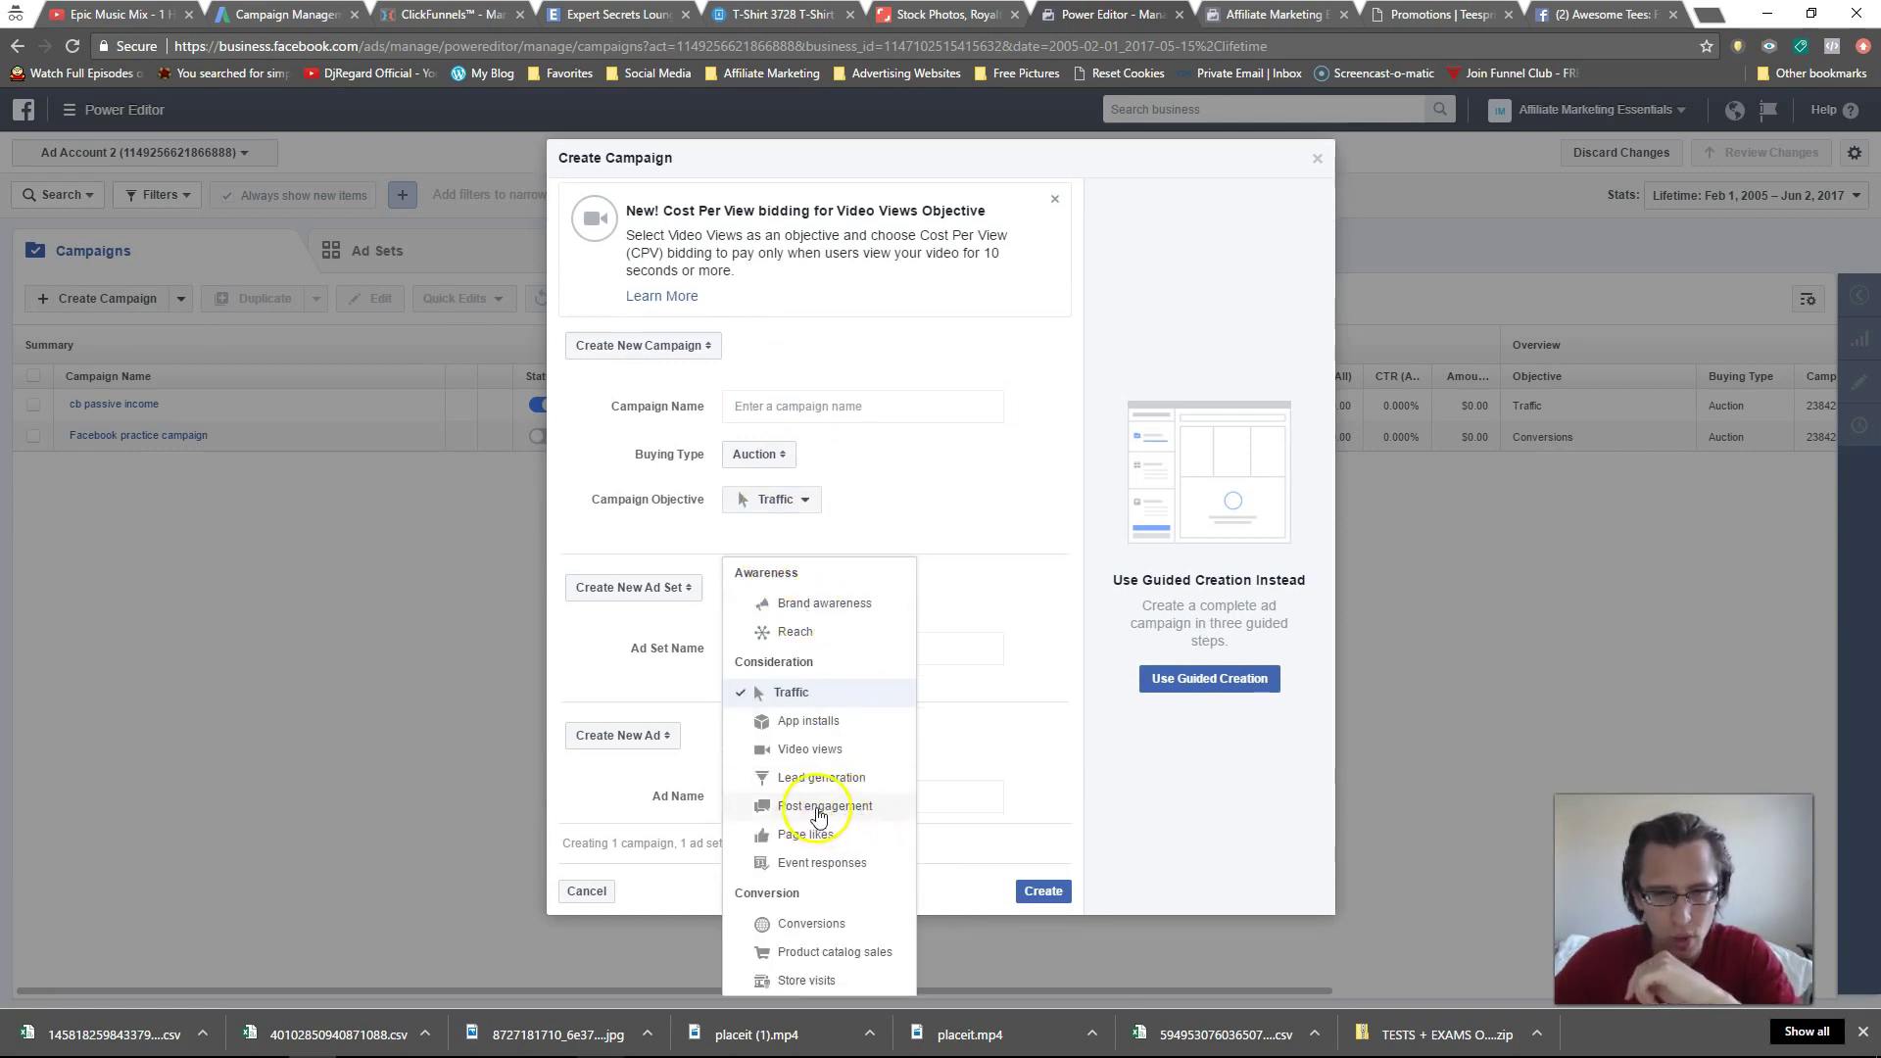
click(814, 808)
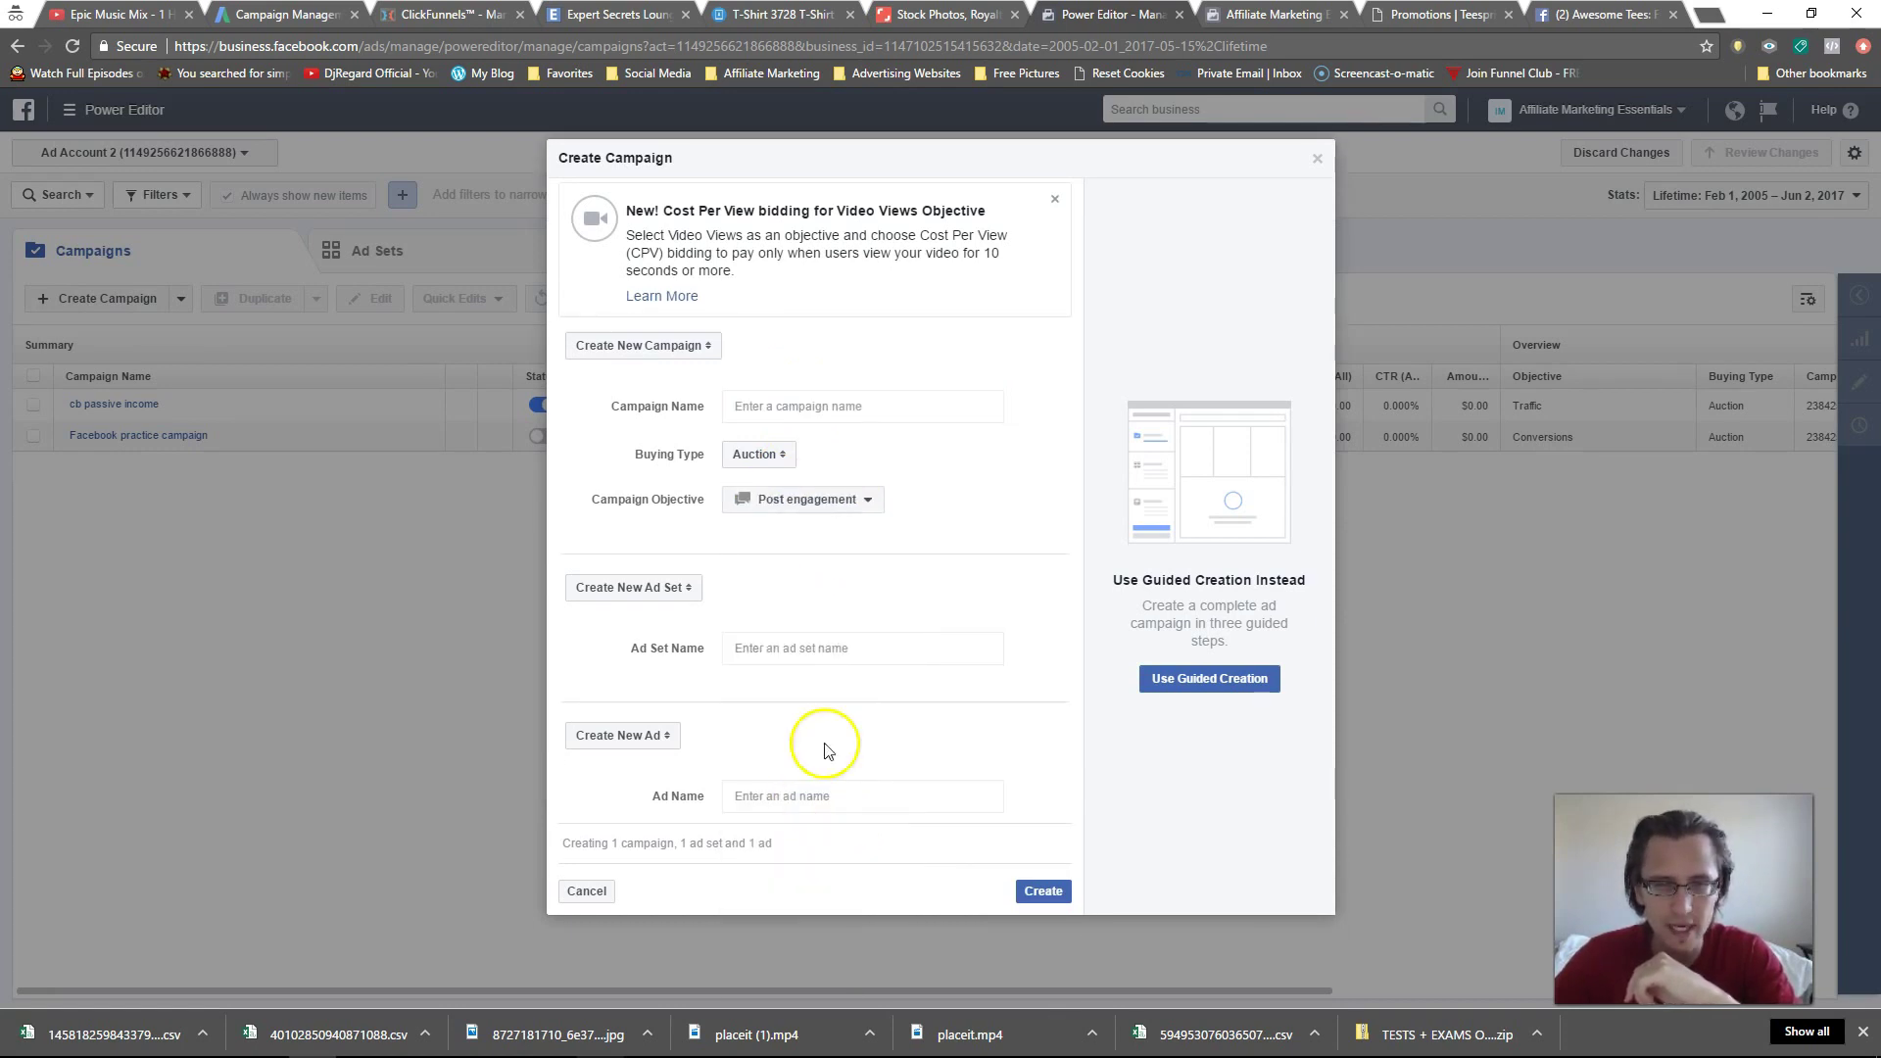
click(849, 412)
click(796, 500)
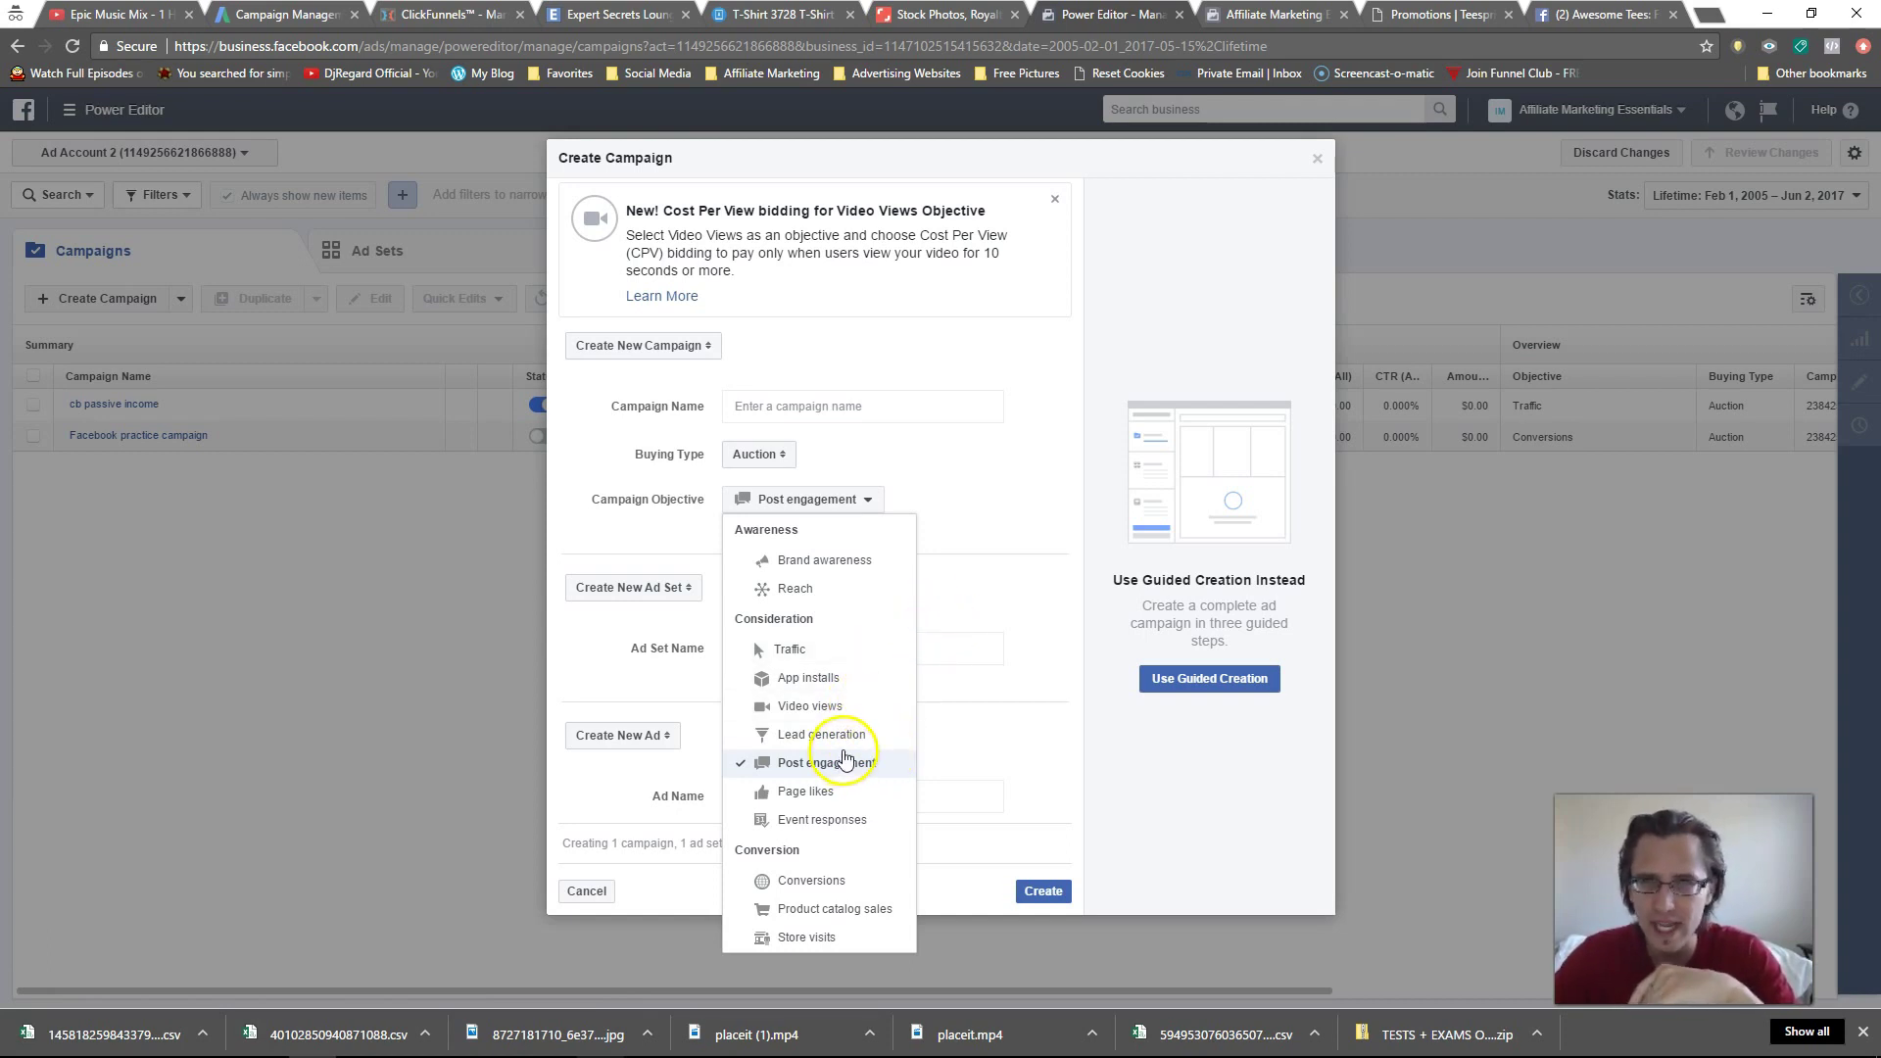
click(1007, 514)
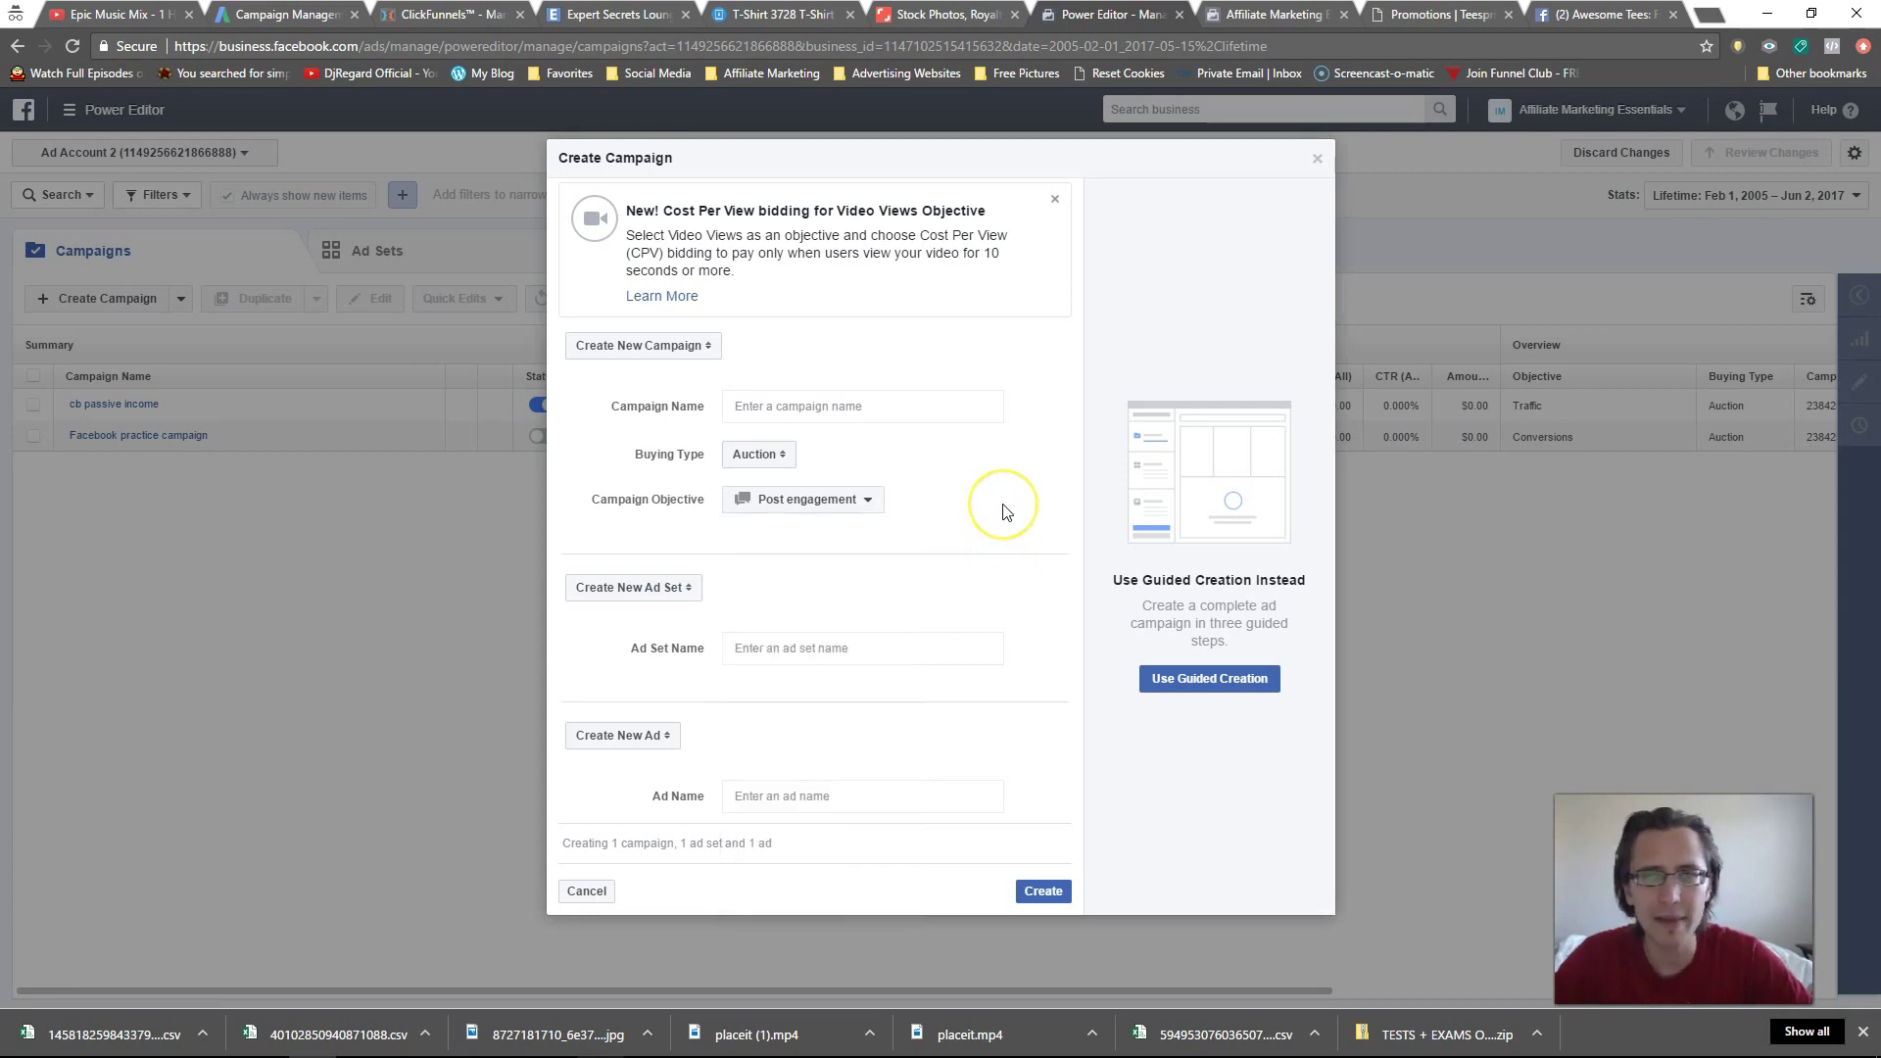
click(1009, 471)
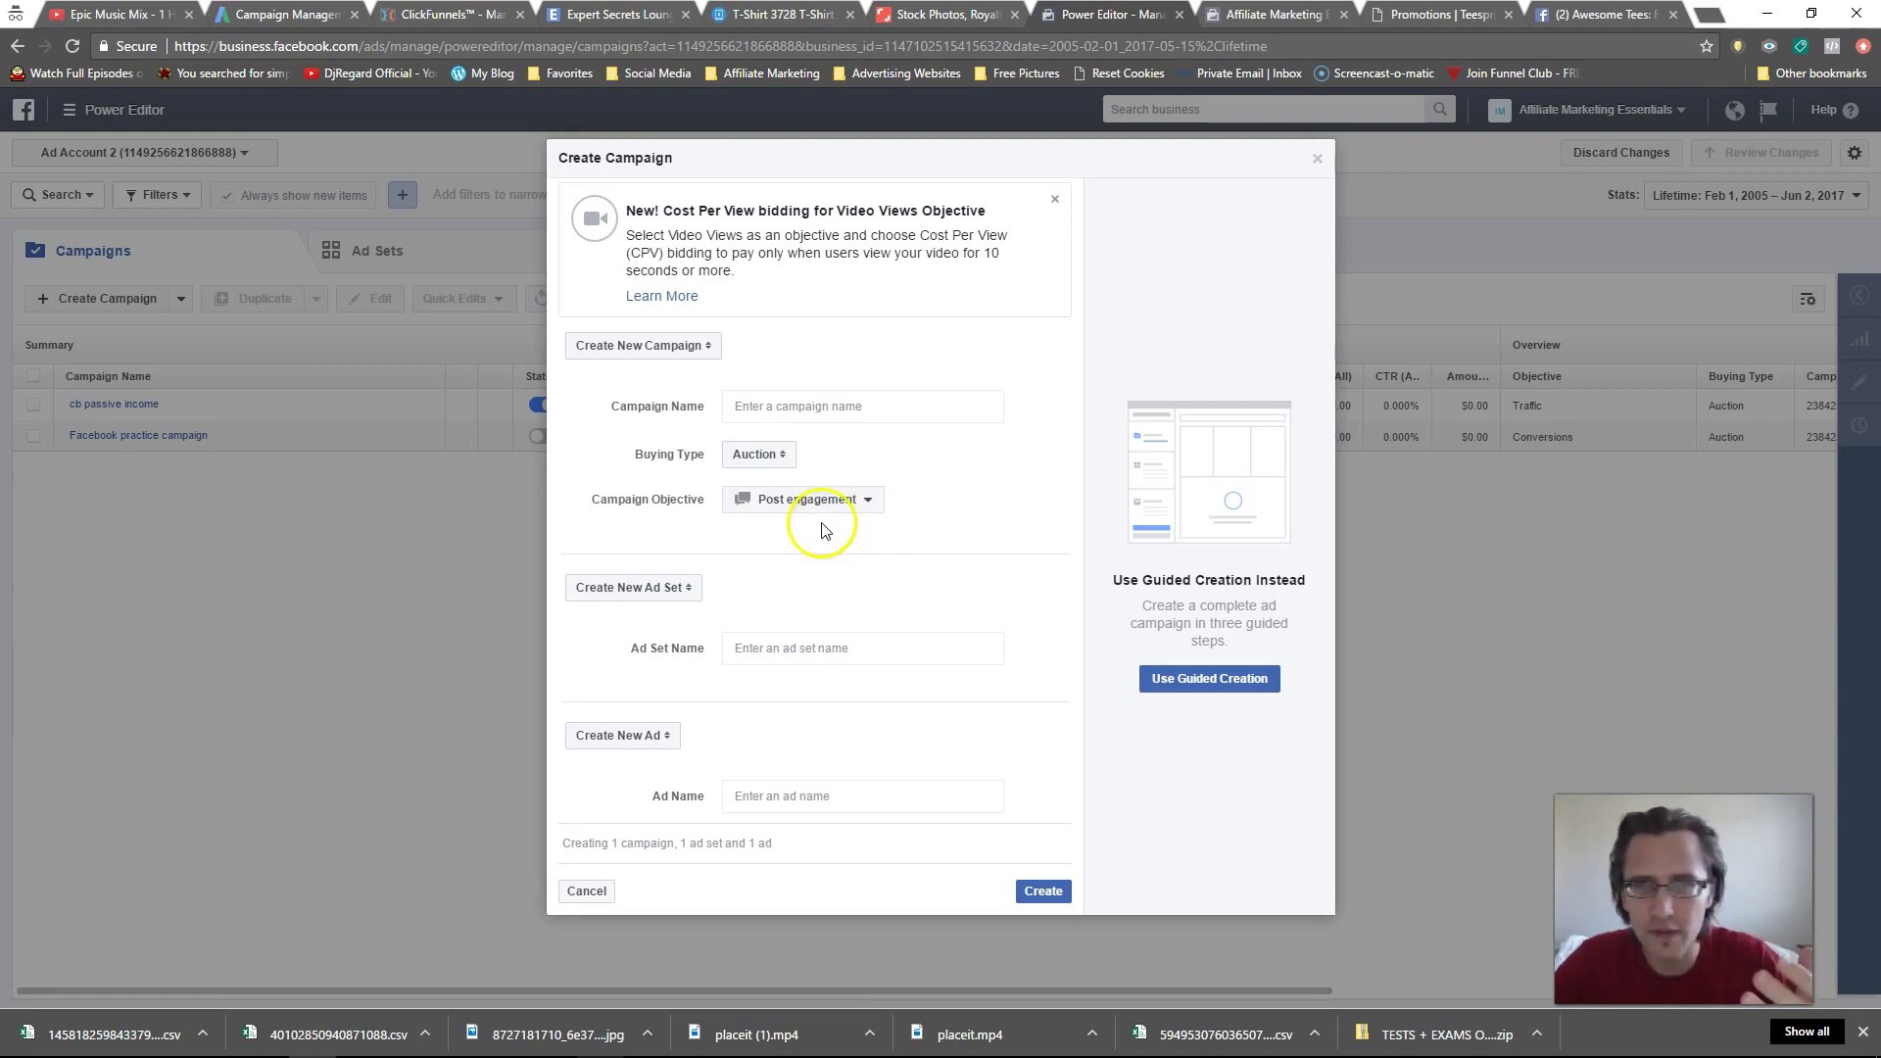
- Name the new campaign "[TEESPRING] Cool Cat - PPE"
click(835, 410)
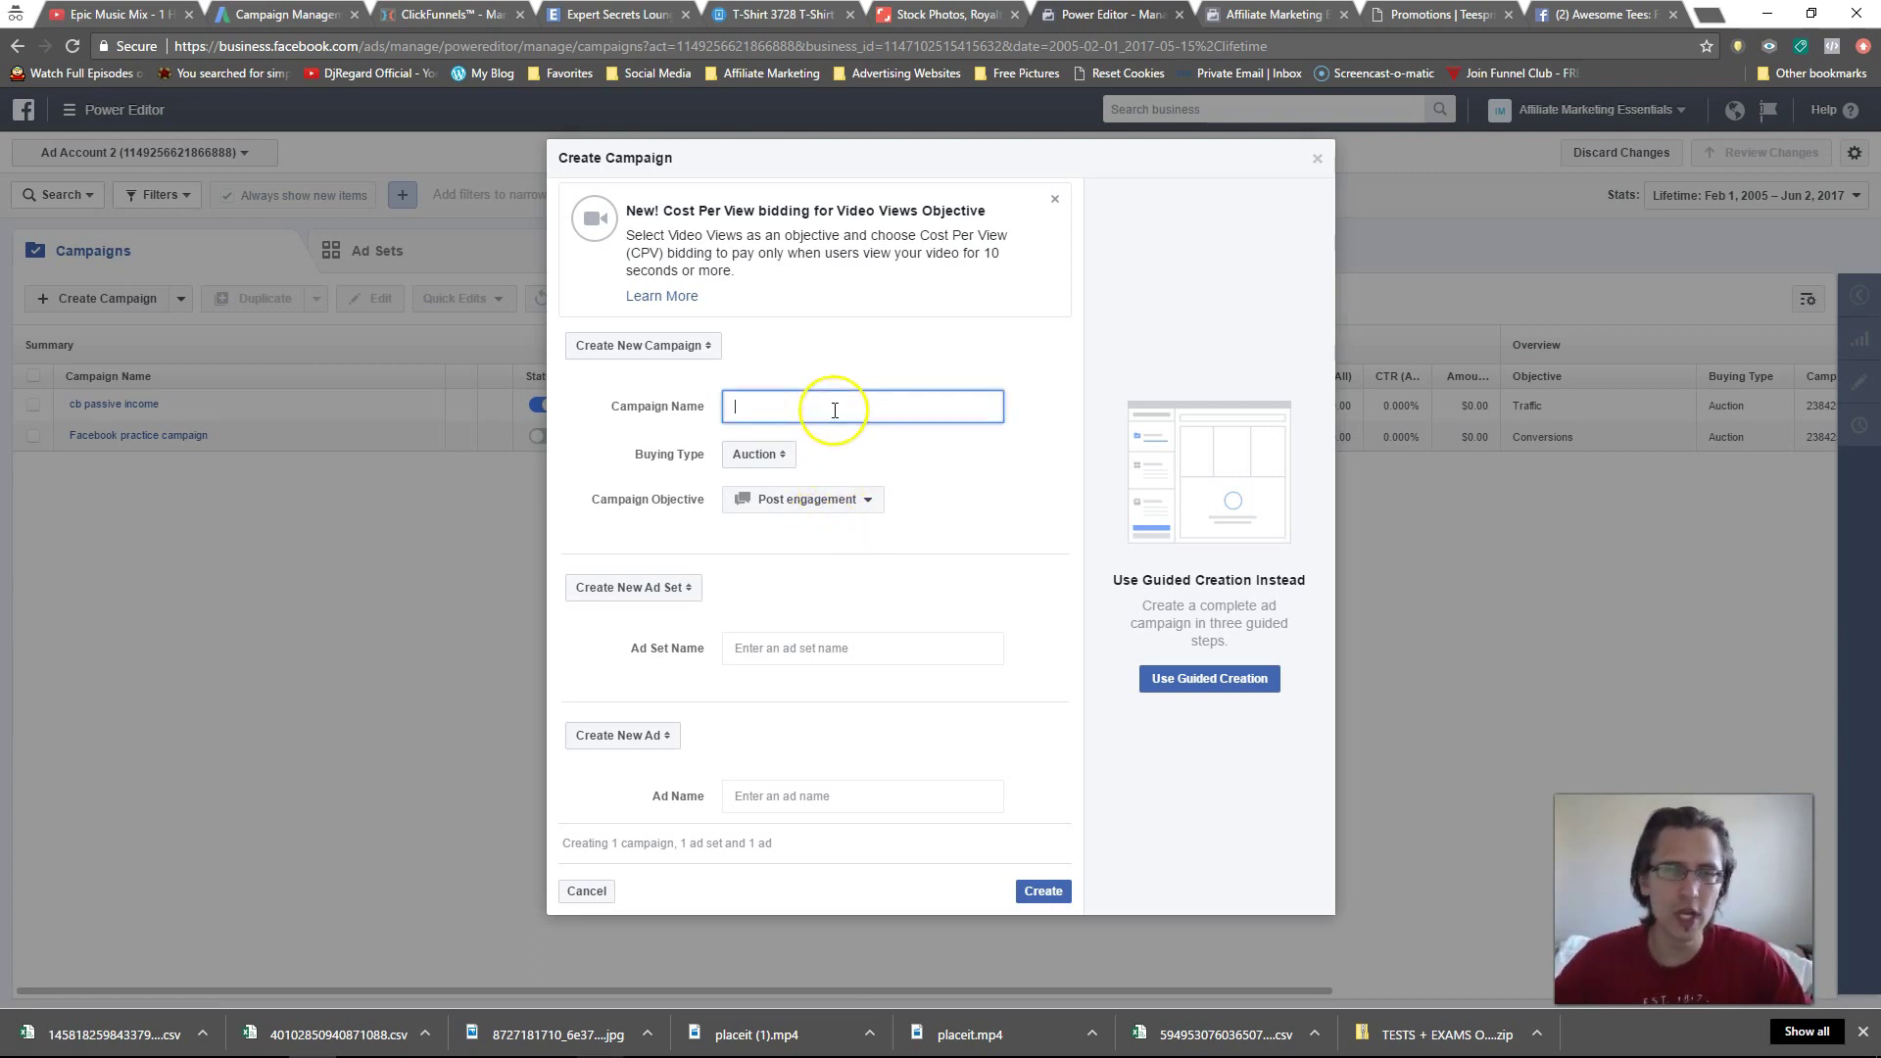
text([TE)
key(BackSpace)
key(BackSpace)
text(TEESPRING] )
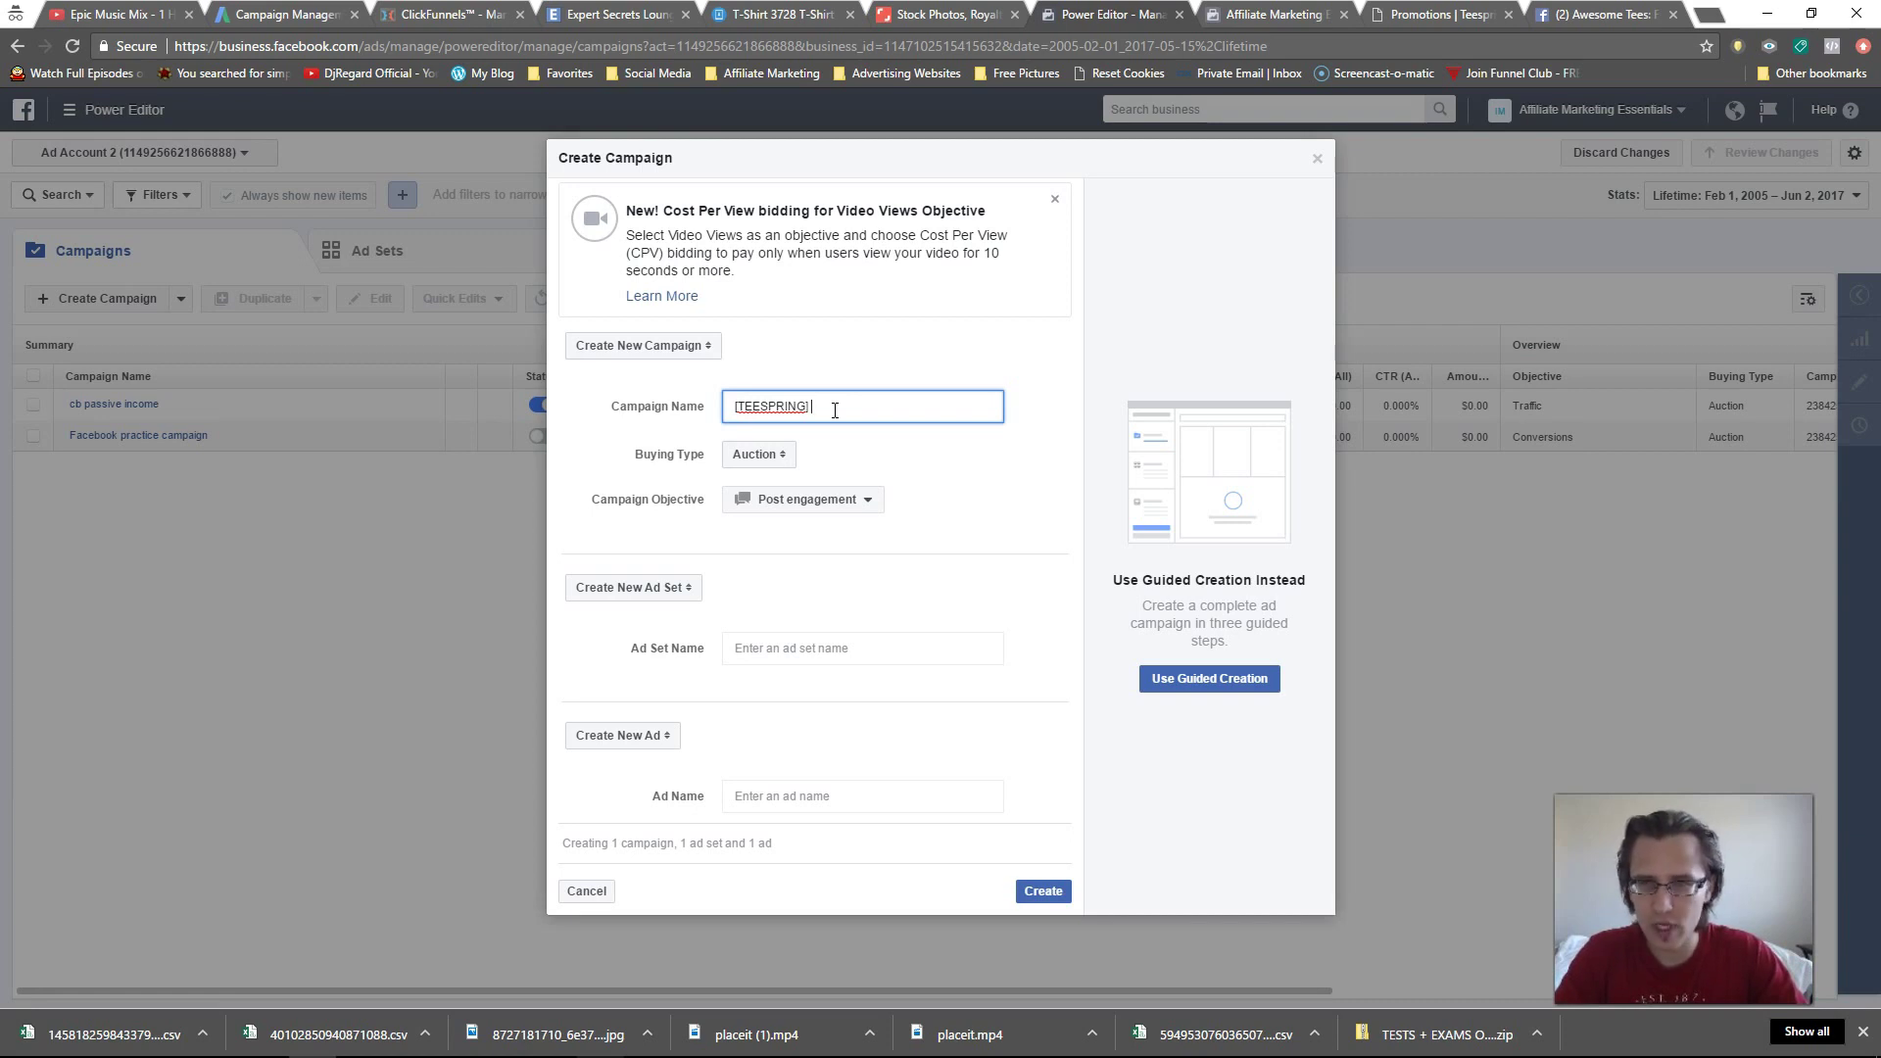
text(Cool C)
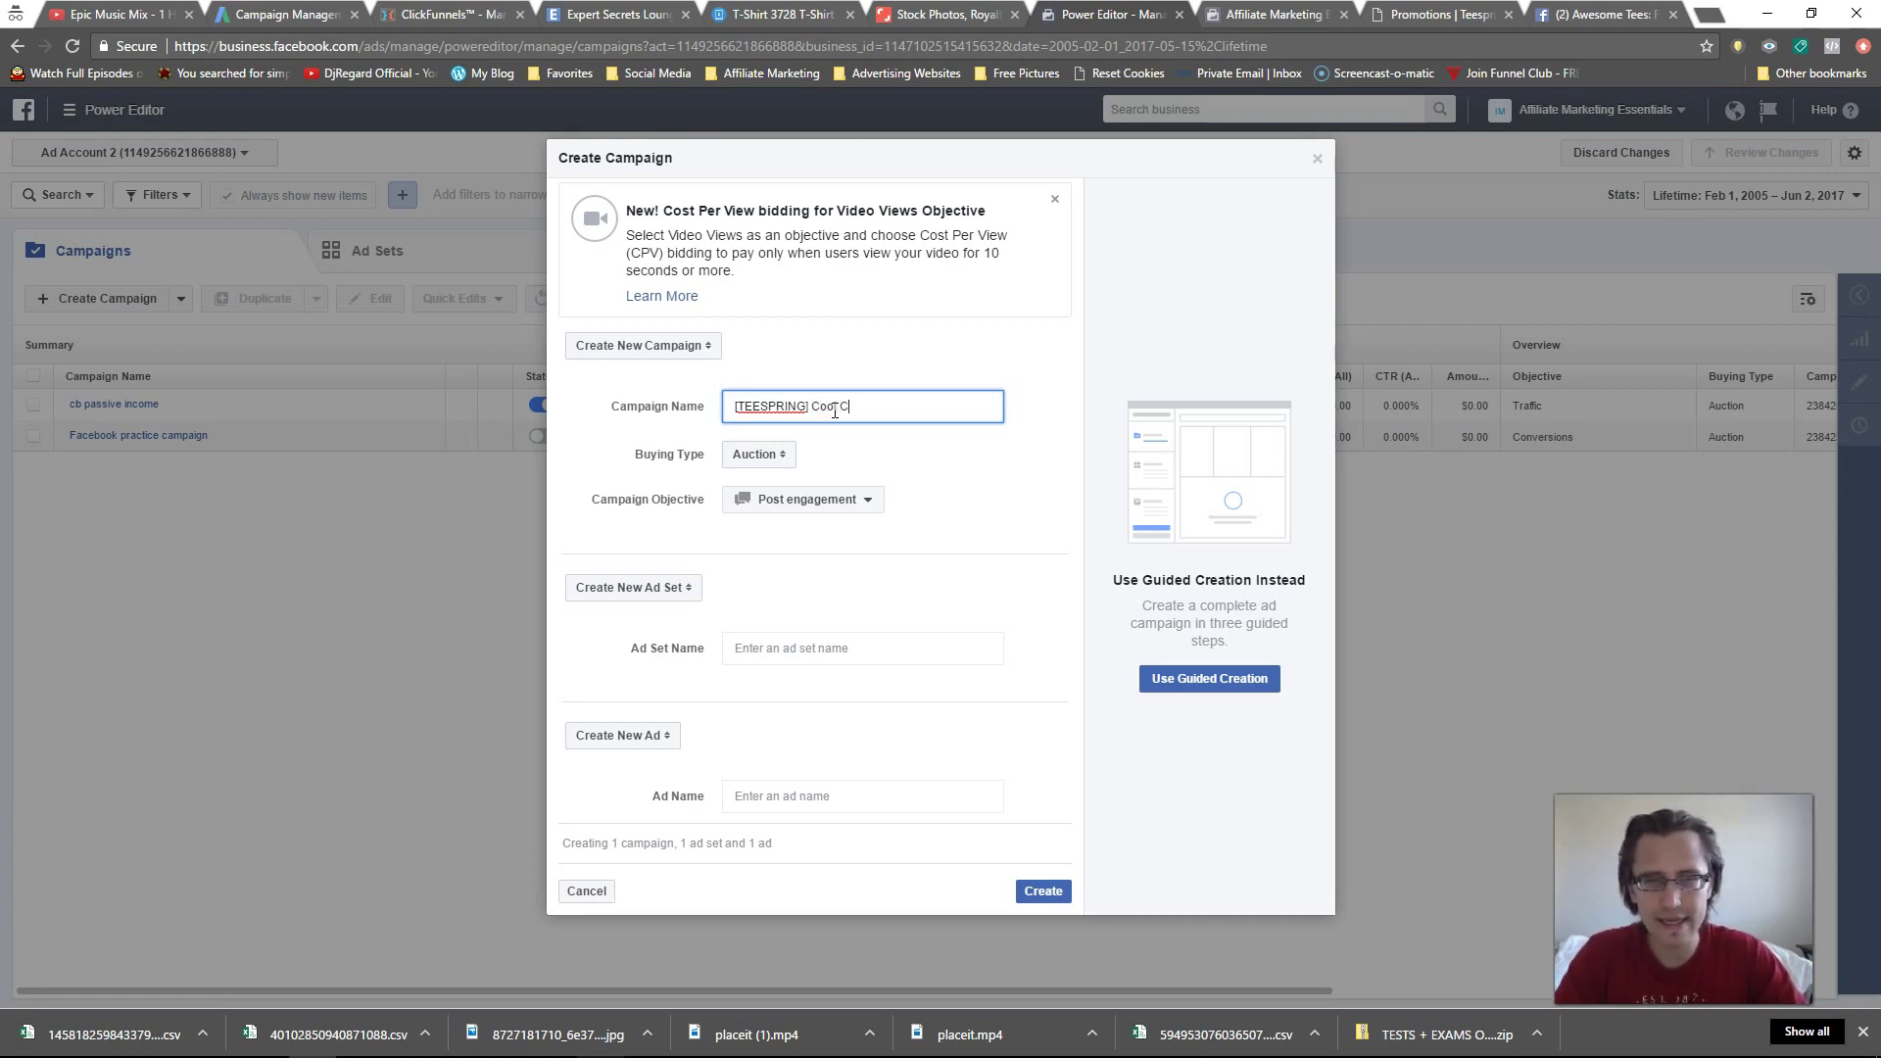
text(atTe)
key(BackSpace)
key(BackSpace)
text(- PPE)
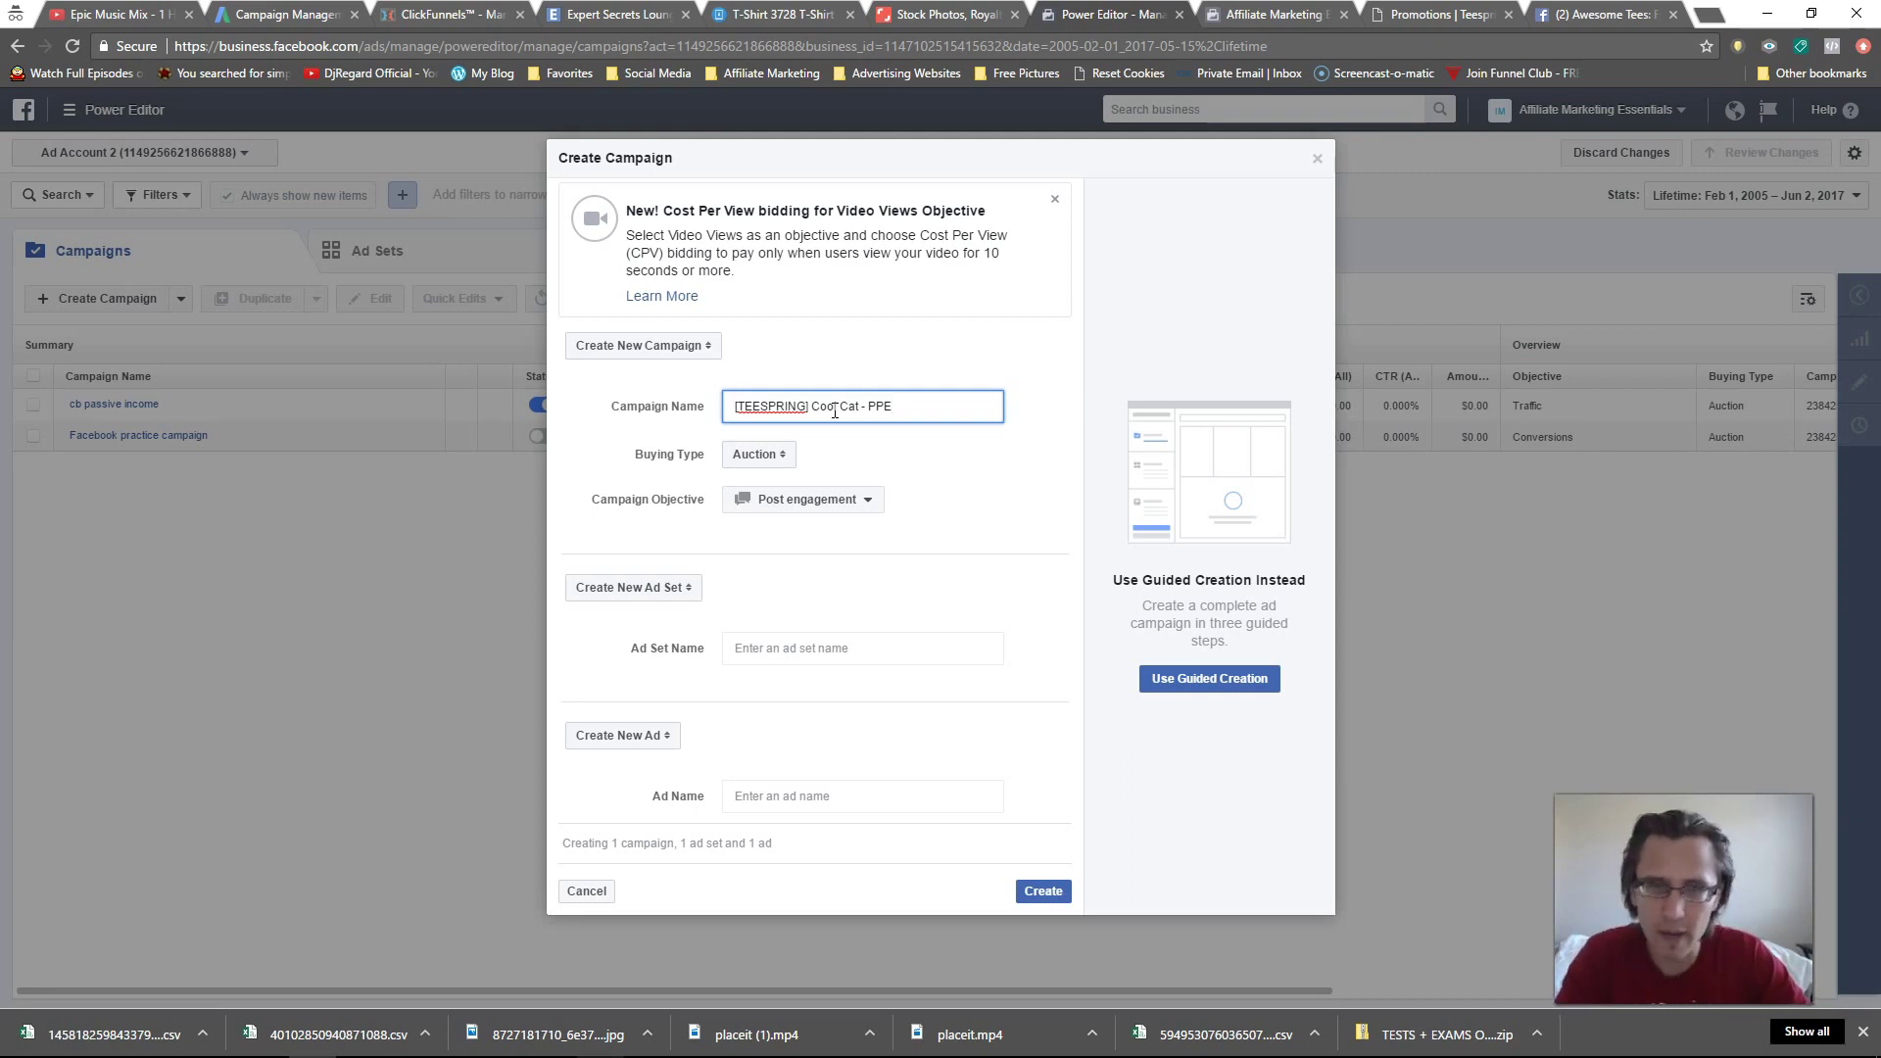
- Try Traffic and Conversion as the ending of the campaign name, and restore the ending to PPE
double_click(895, 405)
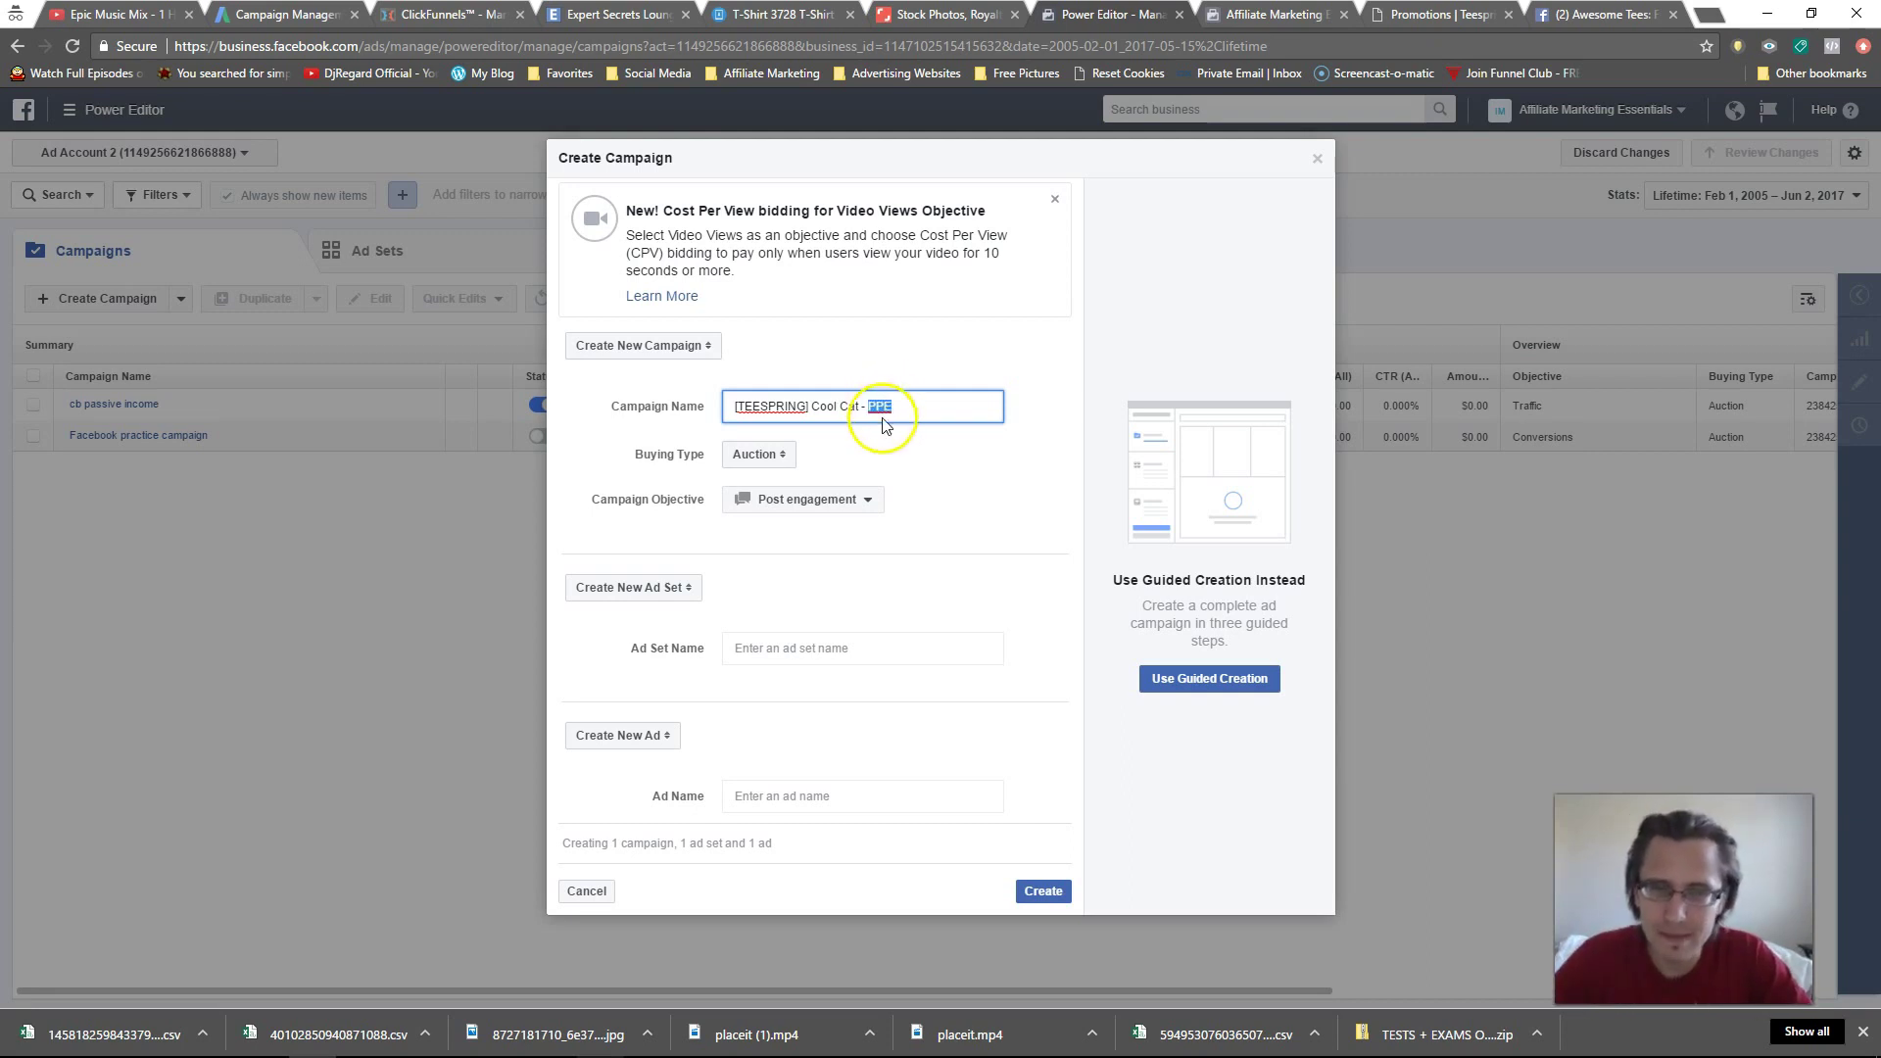
text(Traffic)
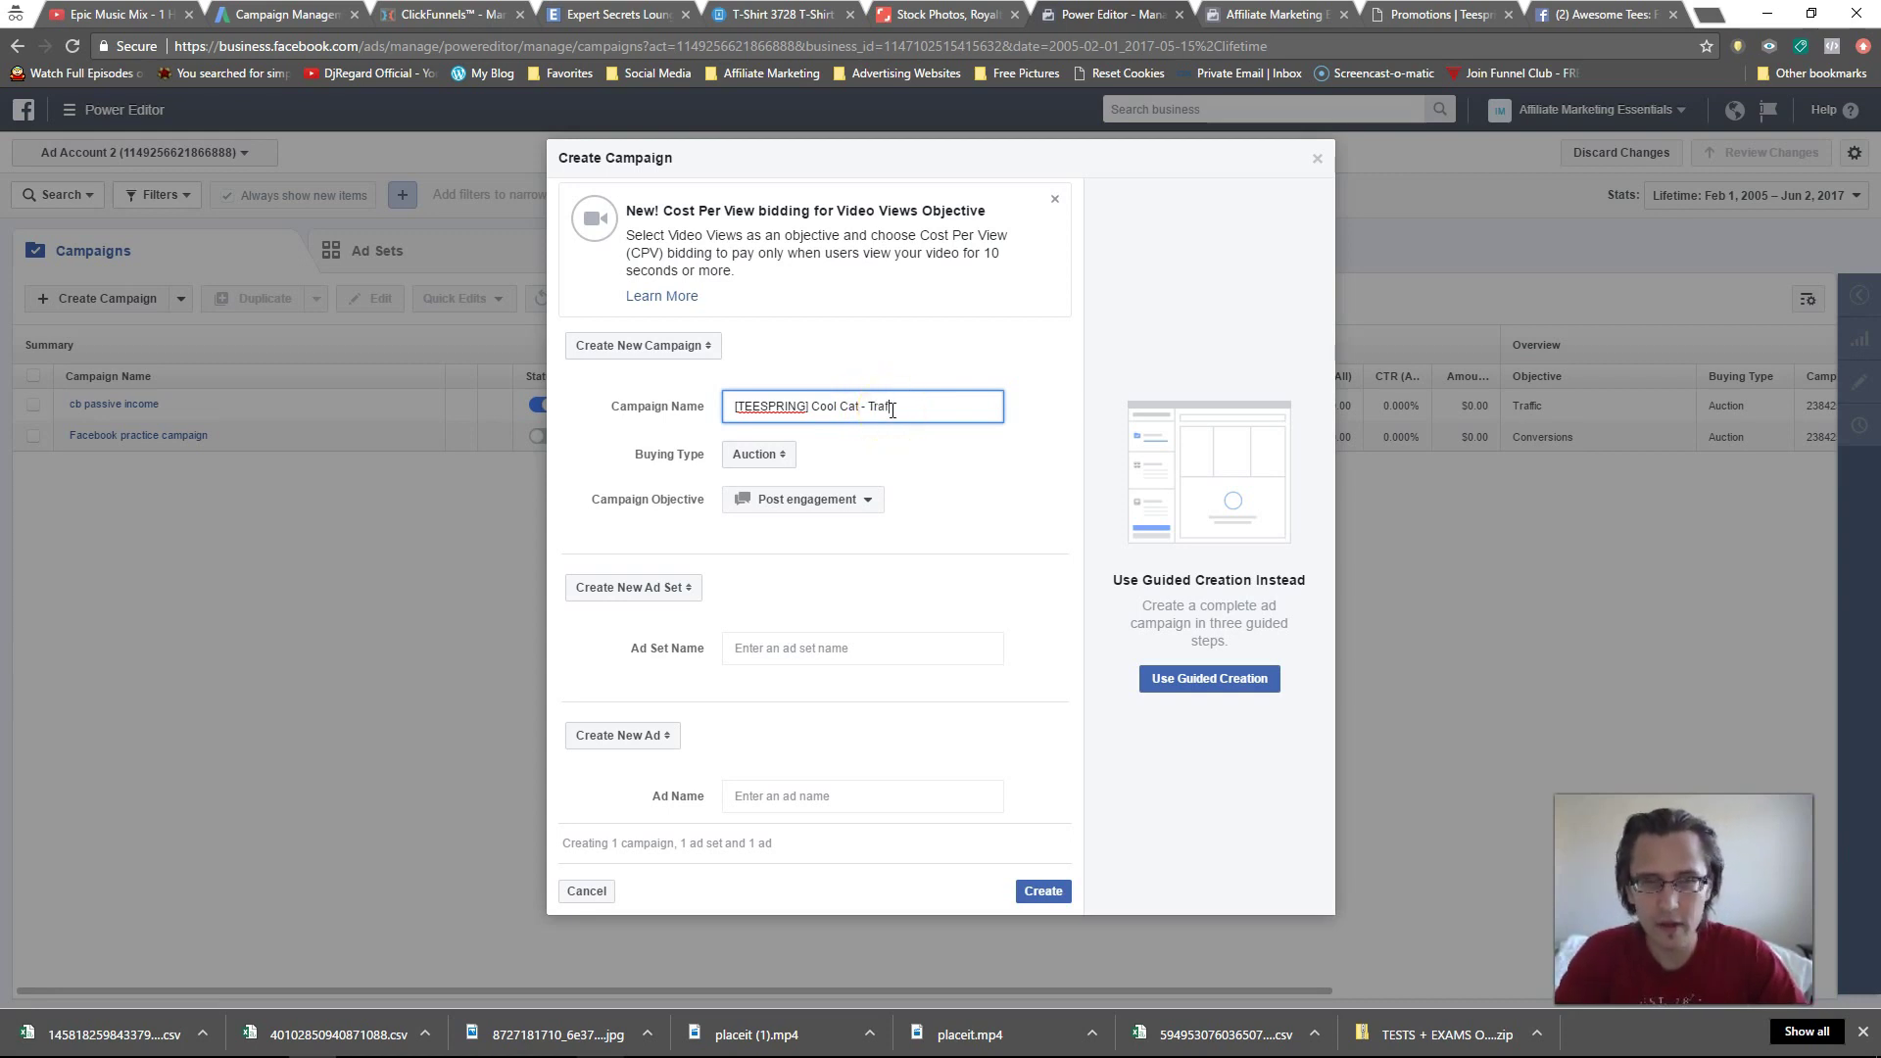
key(BackSpace)
key(BackSpace)
key(BackSpace)
key(BackSpace)
key(BackSpace)
key(BackSpace)
key(BackSpace)
text(Conversion)
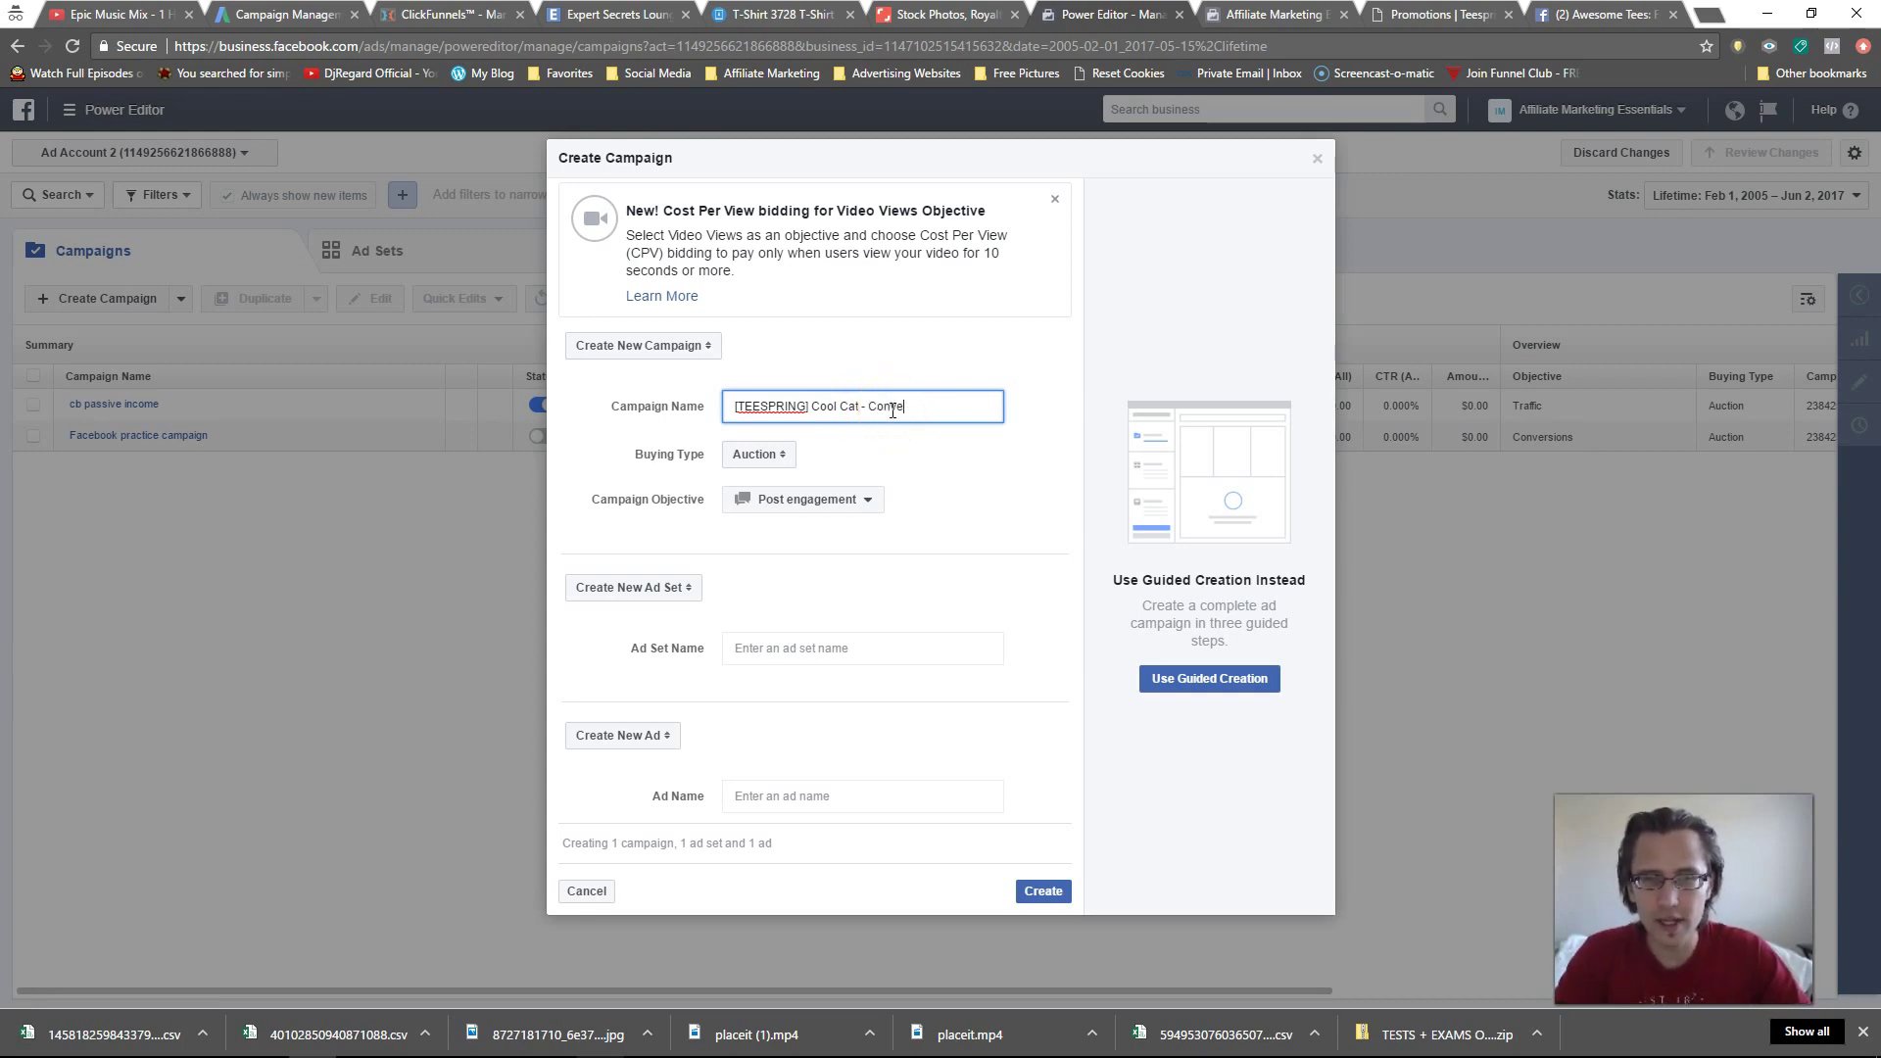
key(BackSpace)
key(BackSpace)
key(BackSpace)
key(BackSpace)
key(BackSpace)
key(BackSpace)
key(BackSpace)
key(BackSpace)
key(BackSpace)
key(BackSpace)
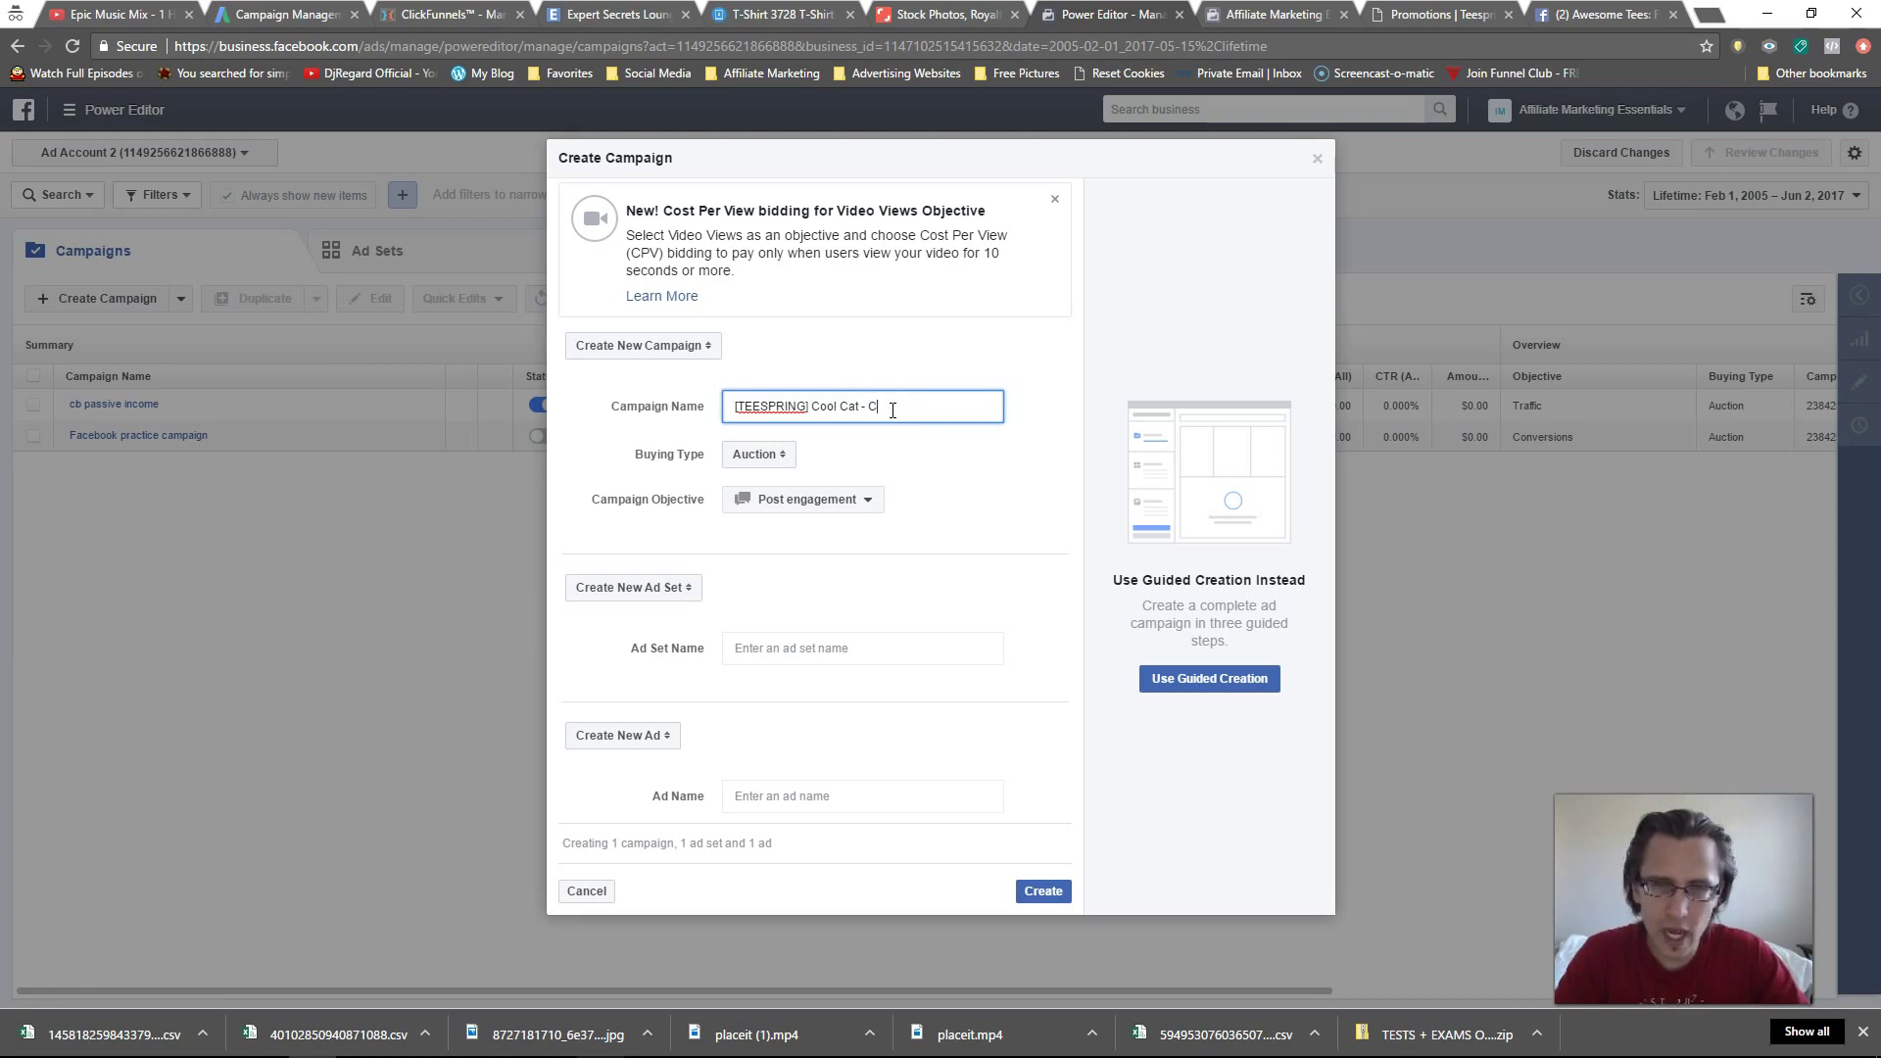
text(PPE)
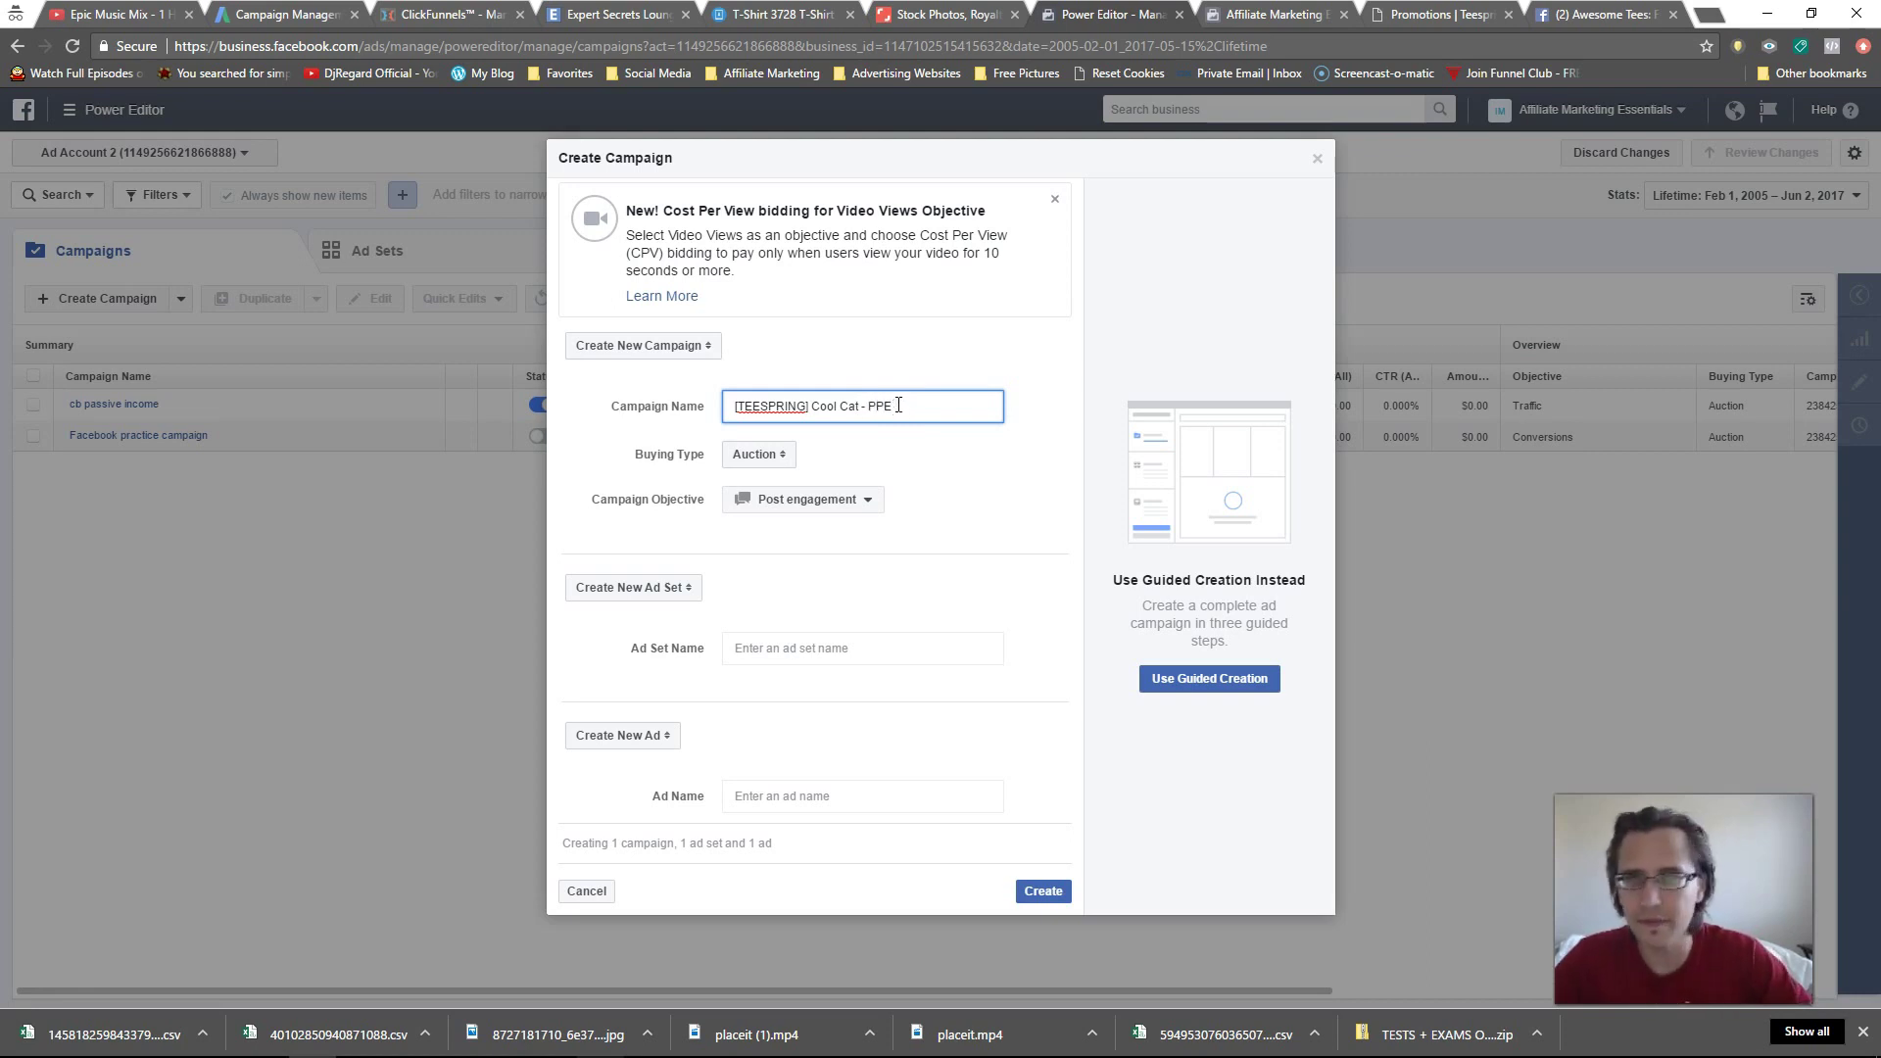
- Keep the Post engagement objective and name the new ad set "Cool Cat Magazine - M/F - 18+ - US/CA"
click(828, 498)
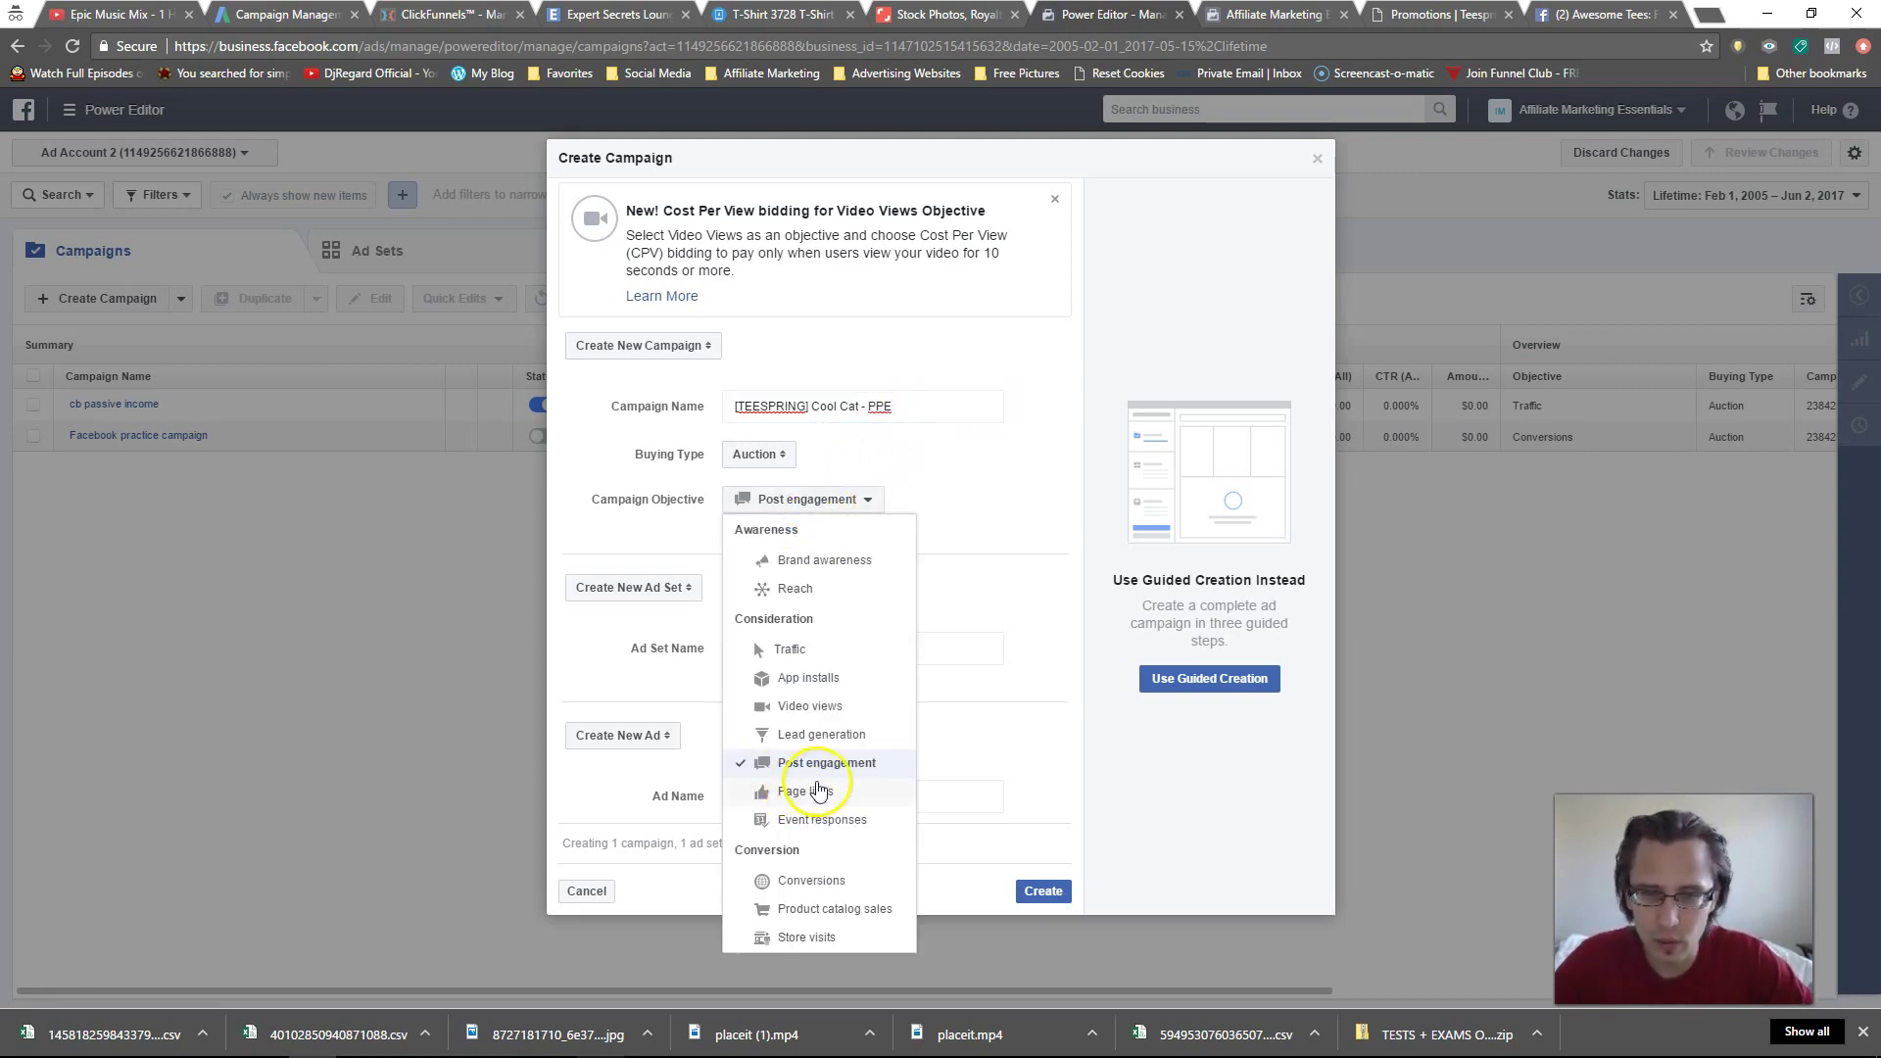
click(1029, 479)
click(826, 646)
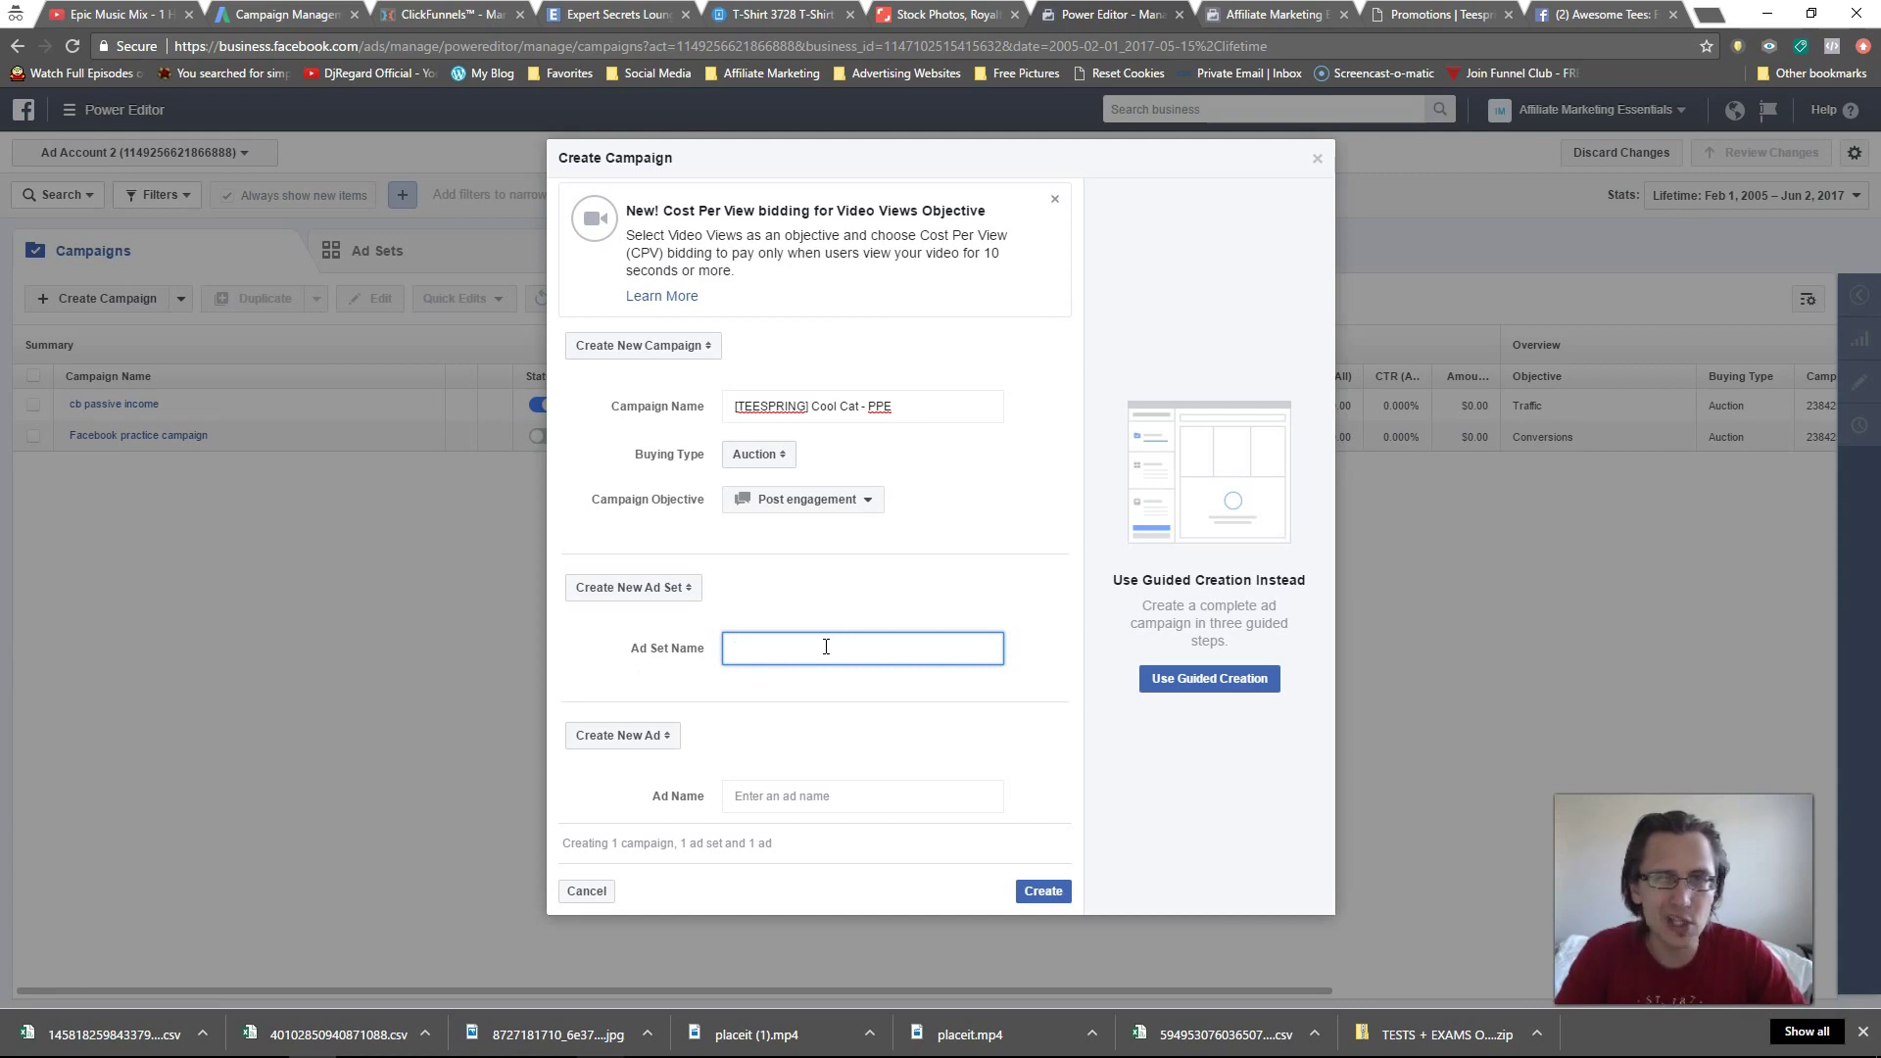
text(Cool Cat Ma)
text(z)
text(gazine)
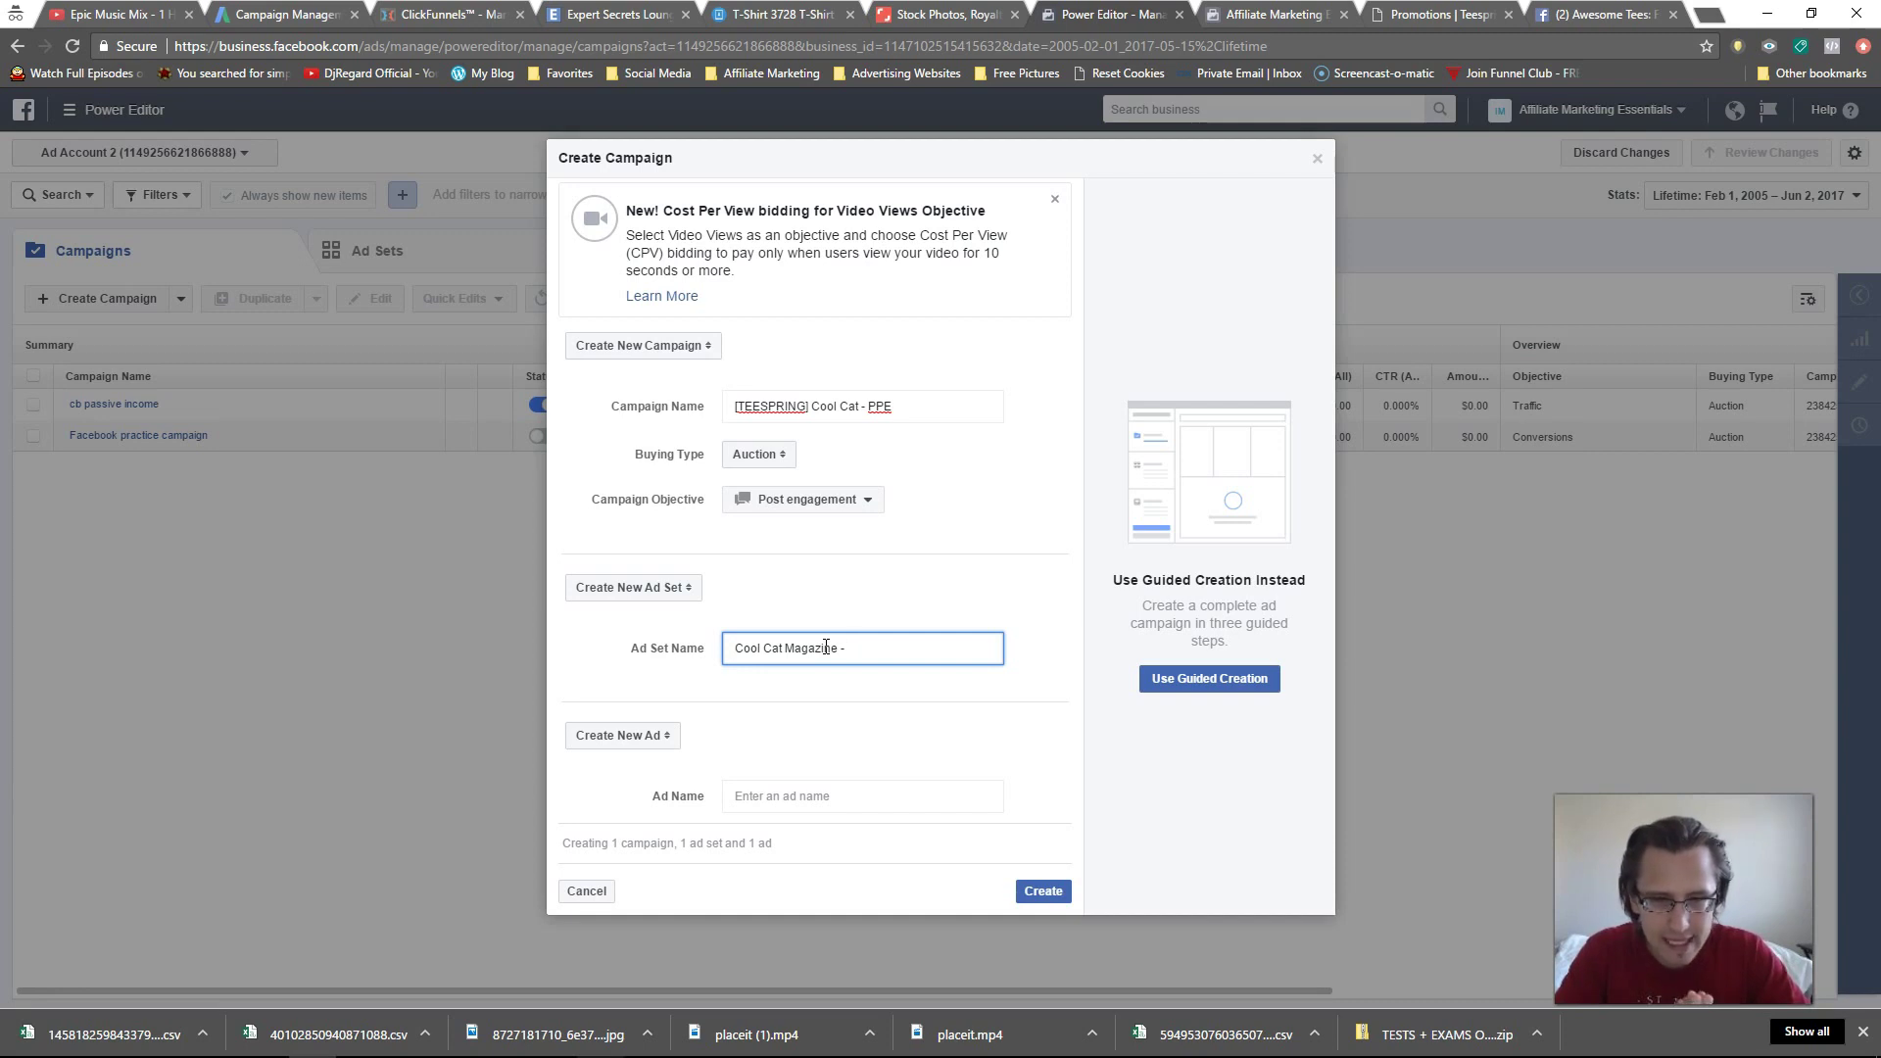
text(M/F - 18+ - US/CA)
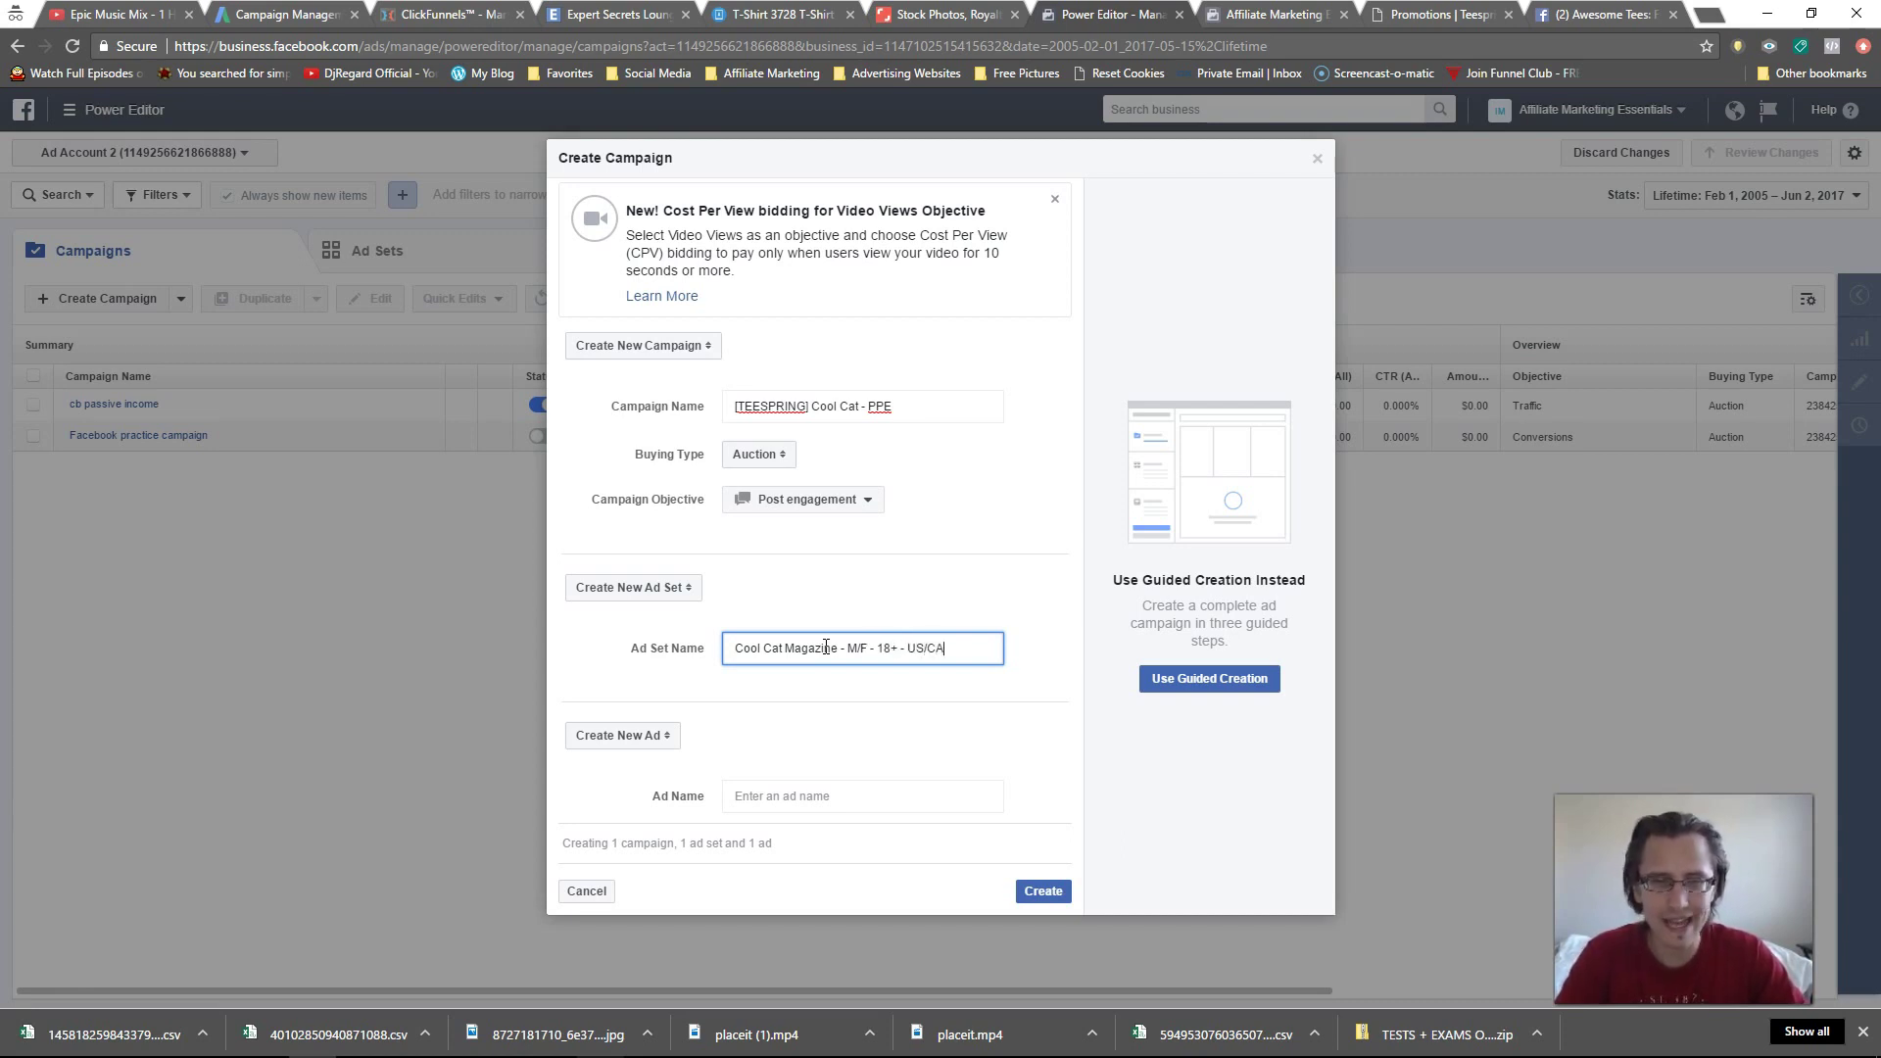
triple_click(826, 647)
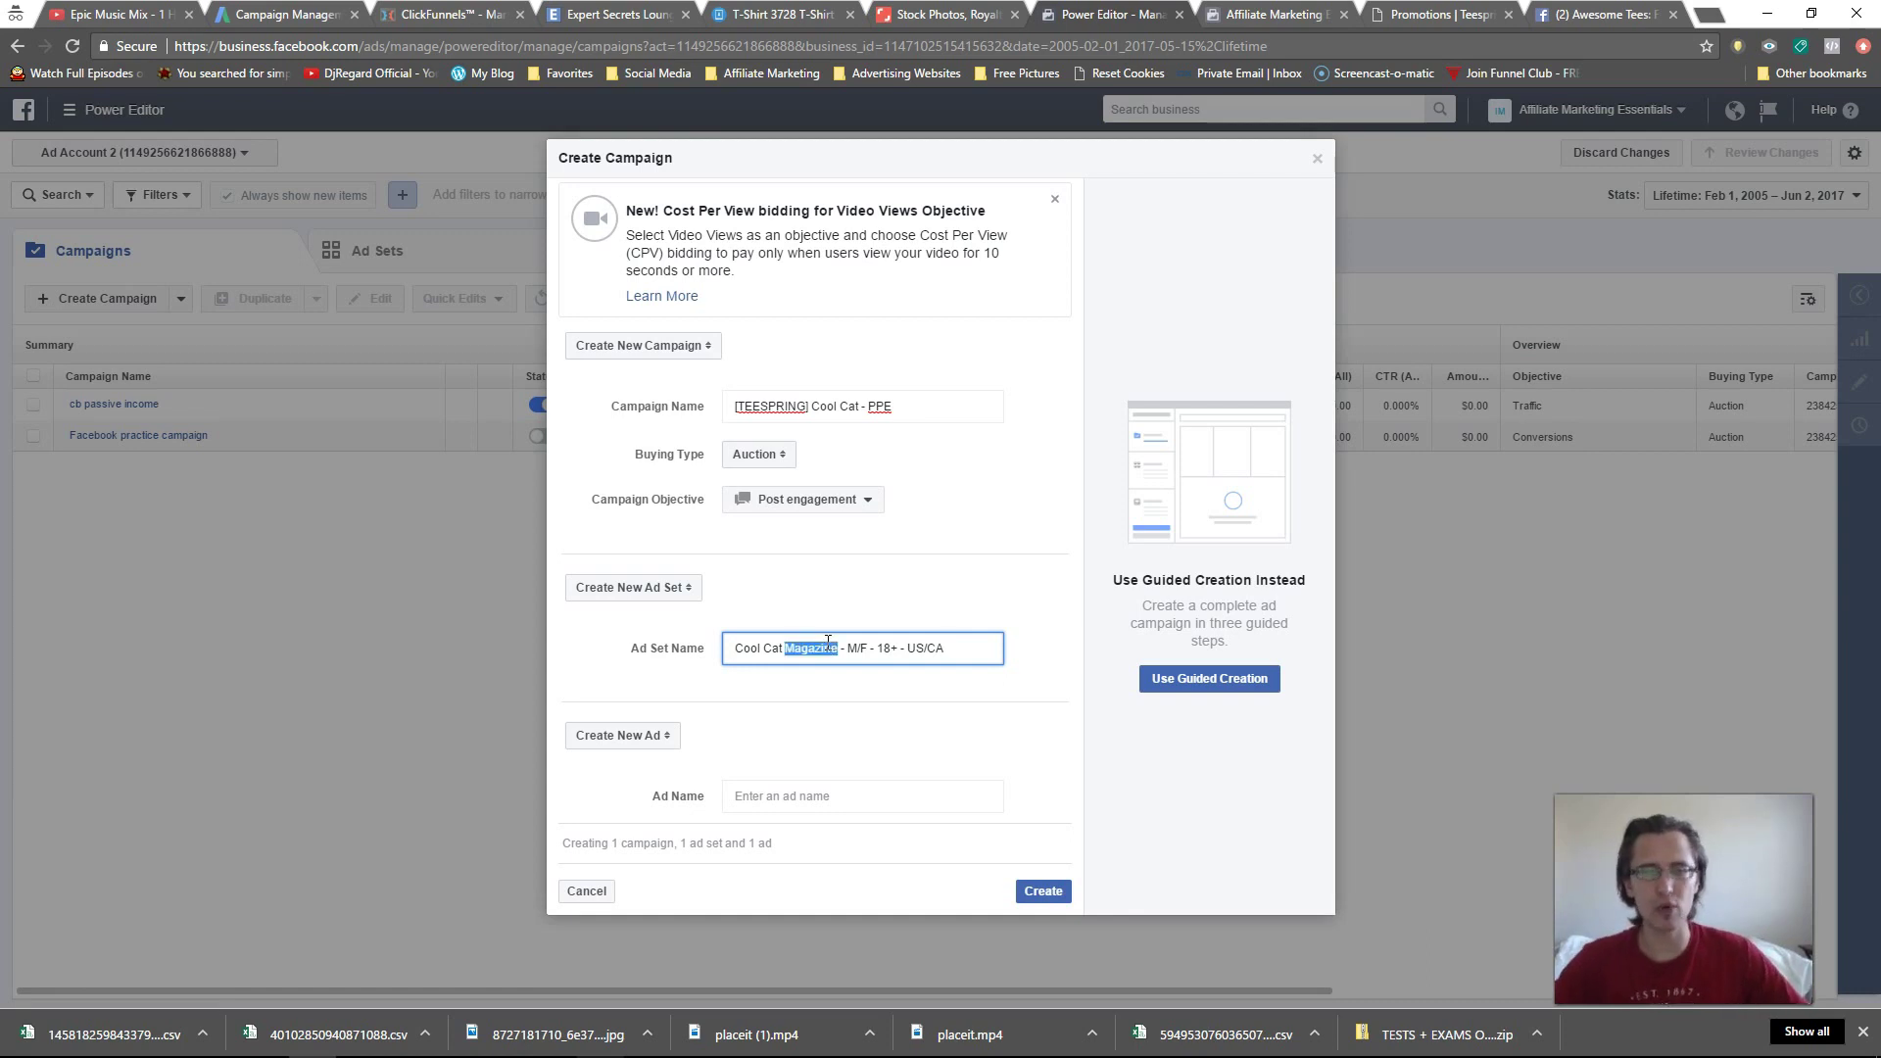
double_click(940, 652)
click(803, 648)
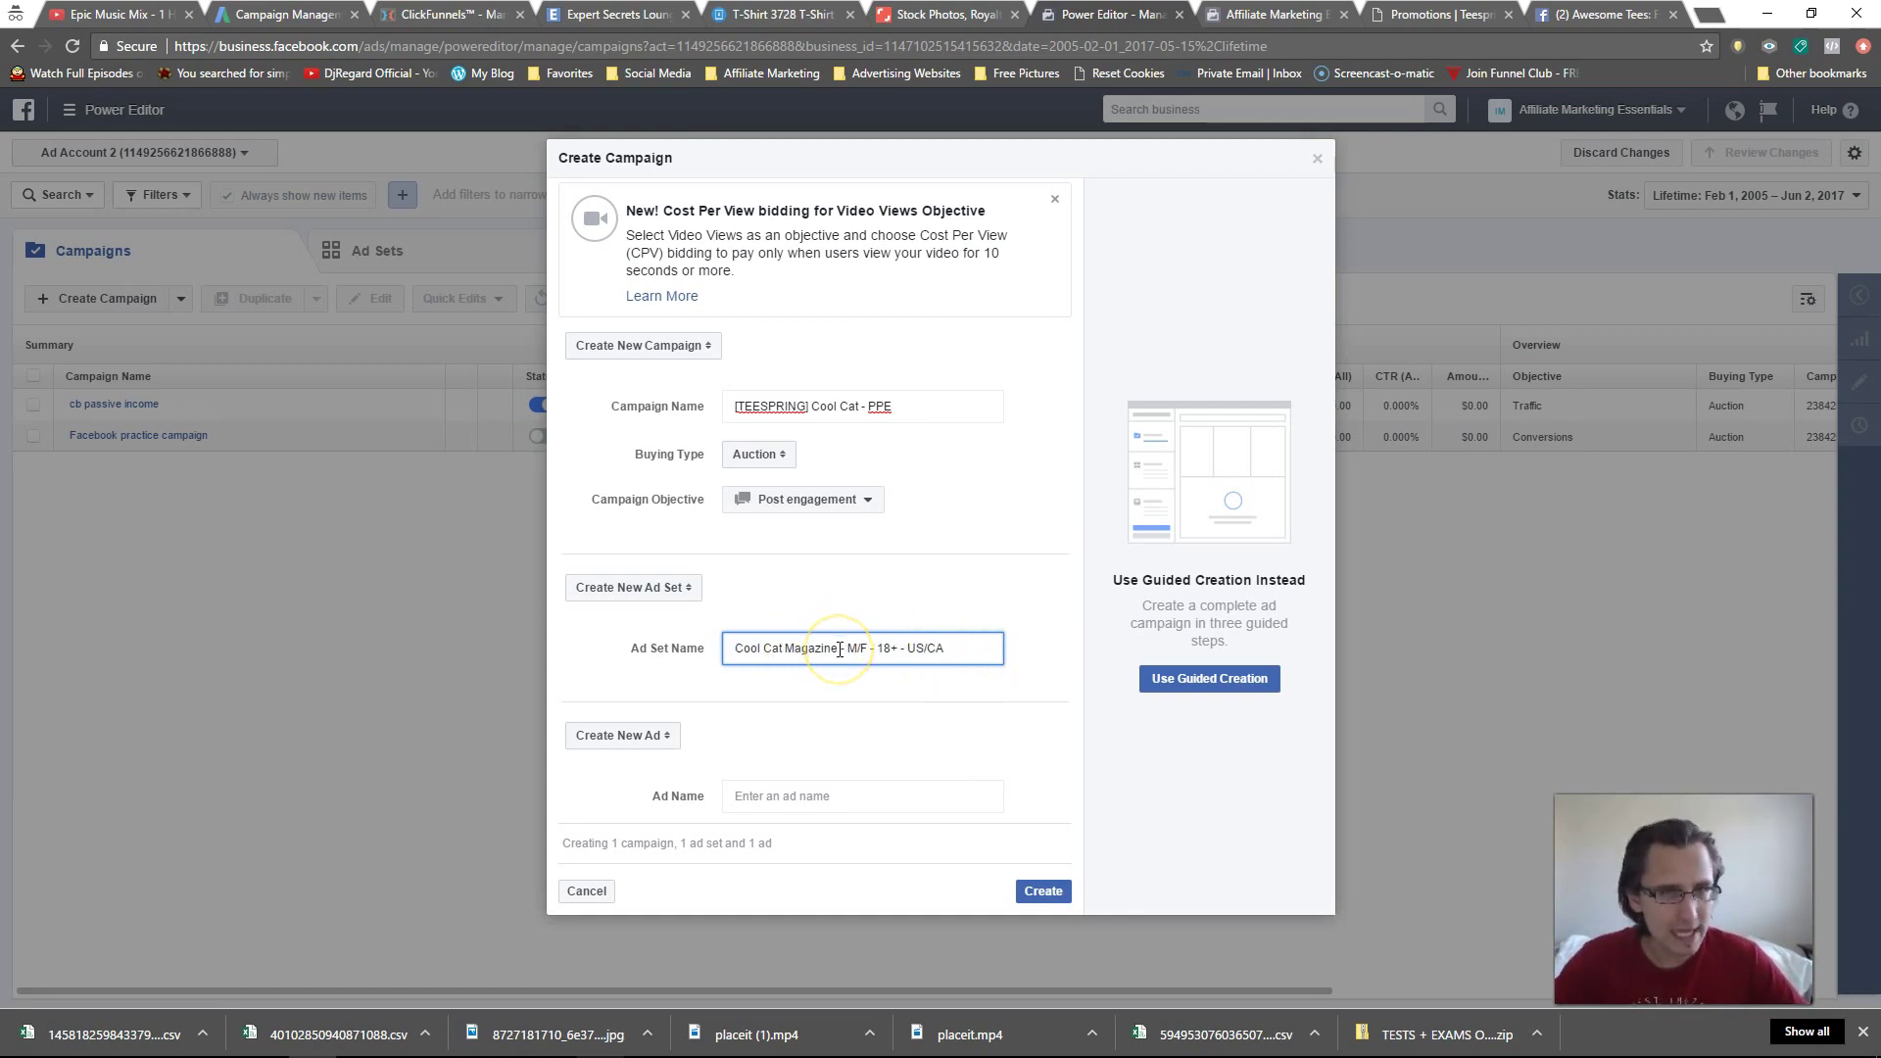
drag(840, 648, 720, 649)
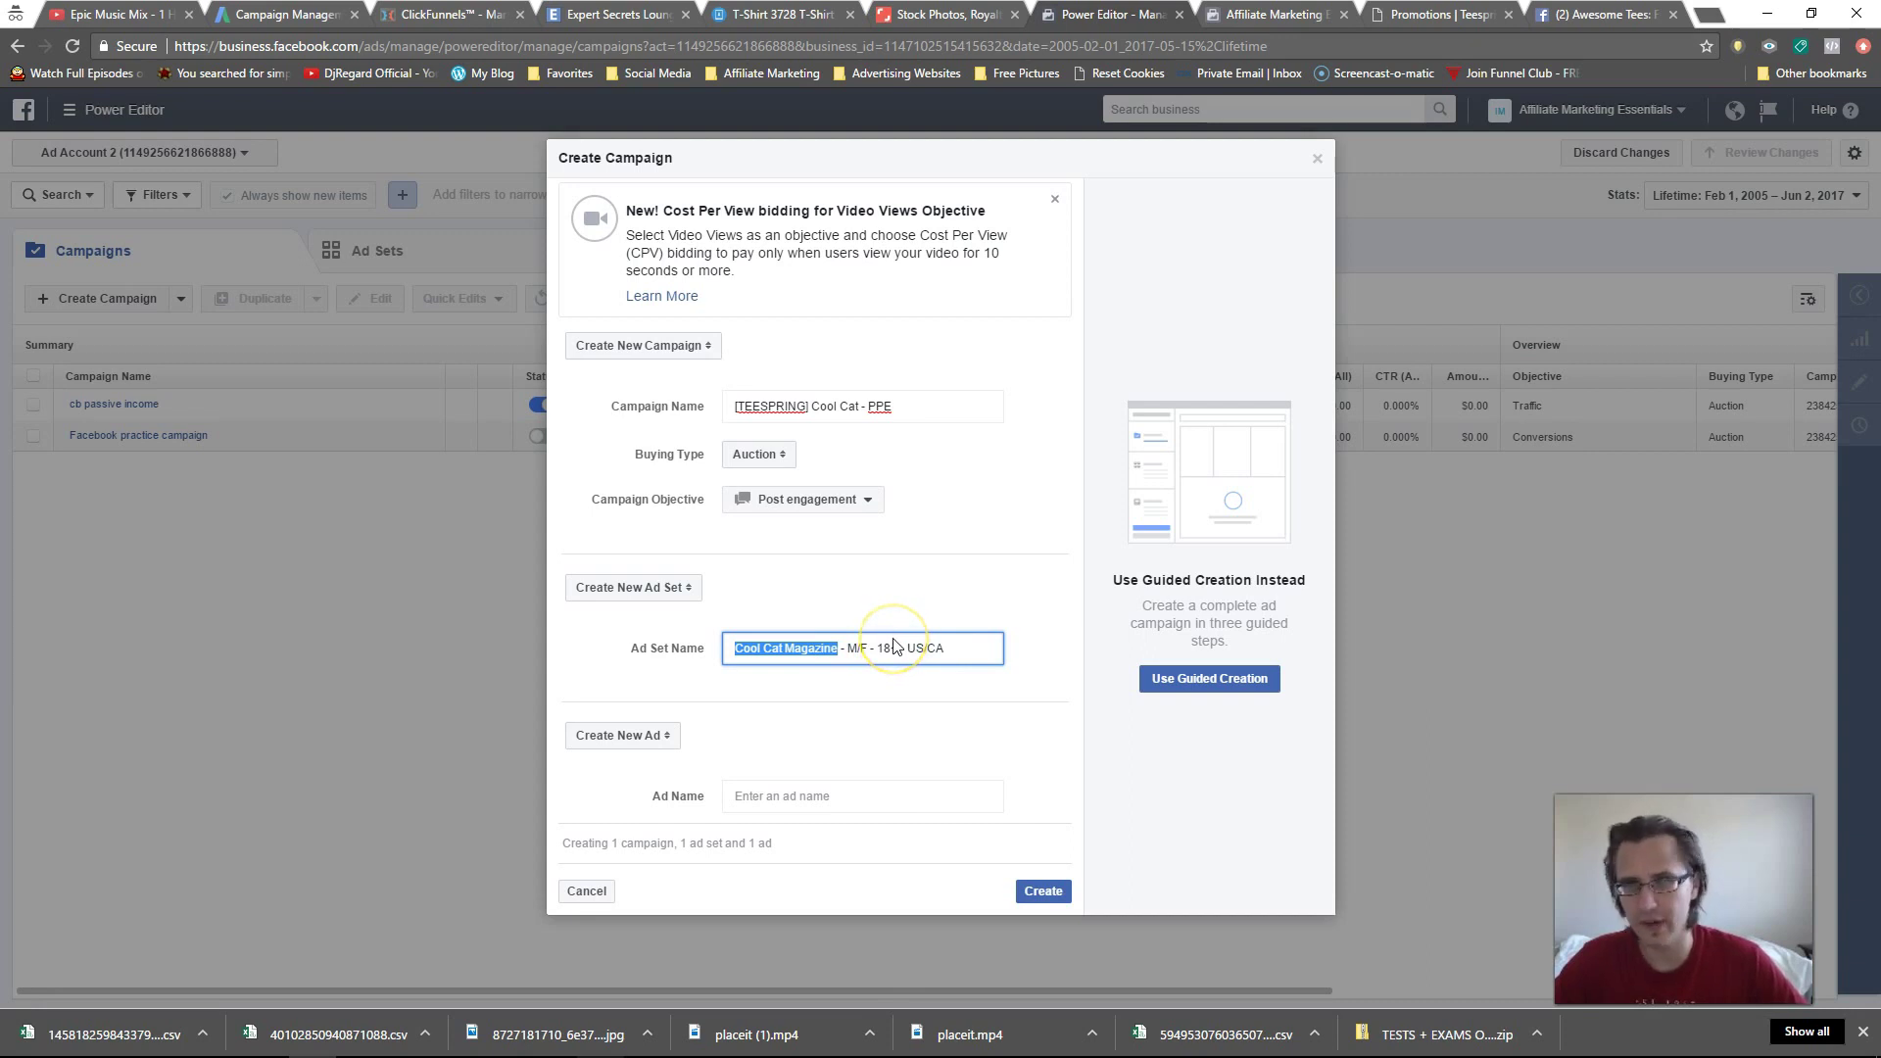
- Copy "Cool Cat Magazine" from the ad set name, name the ad "Cool Cat Magazine 1", and create the campaign
click(758, 791)
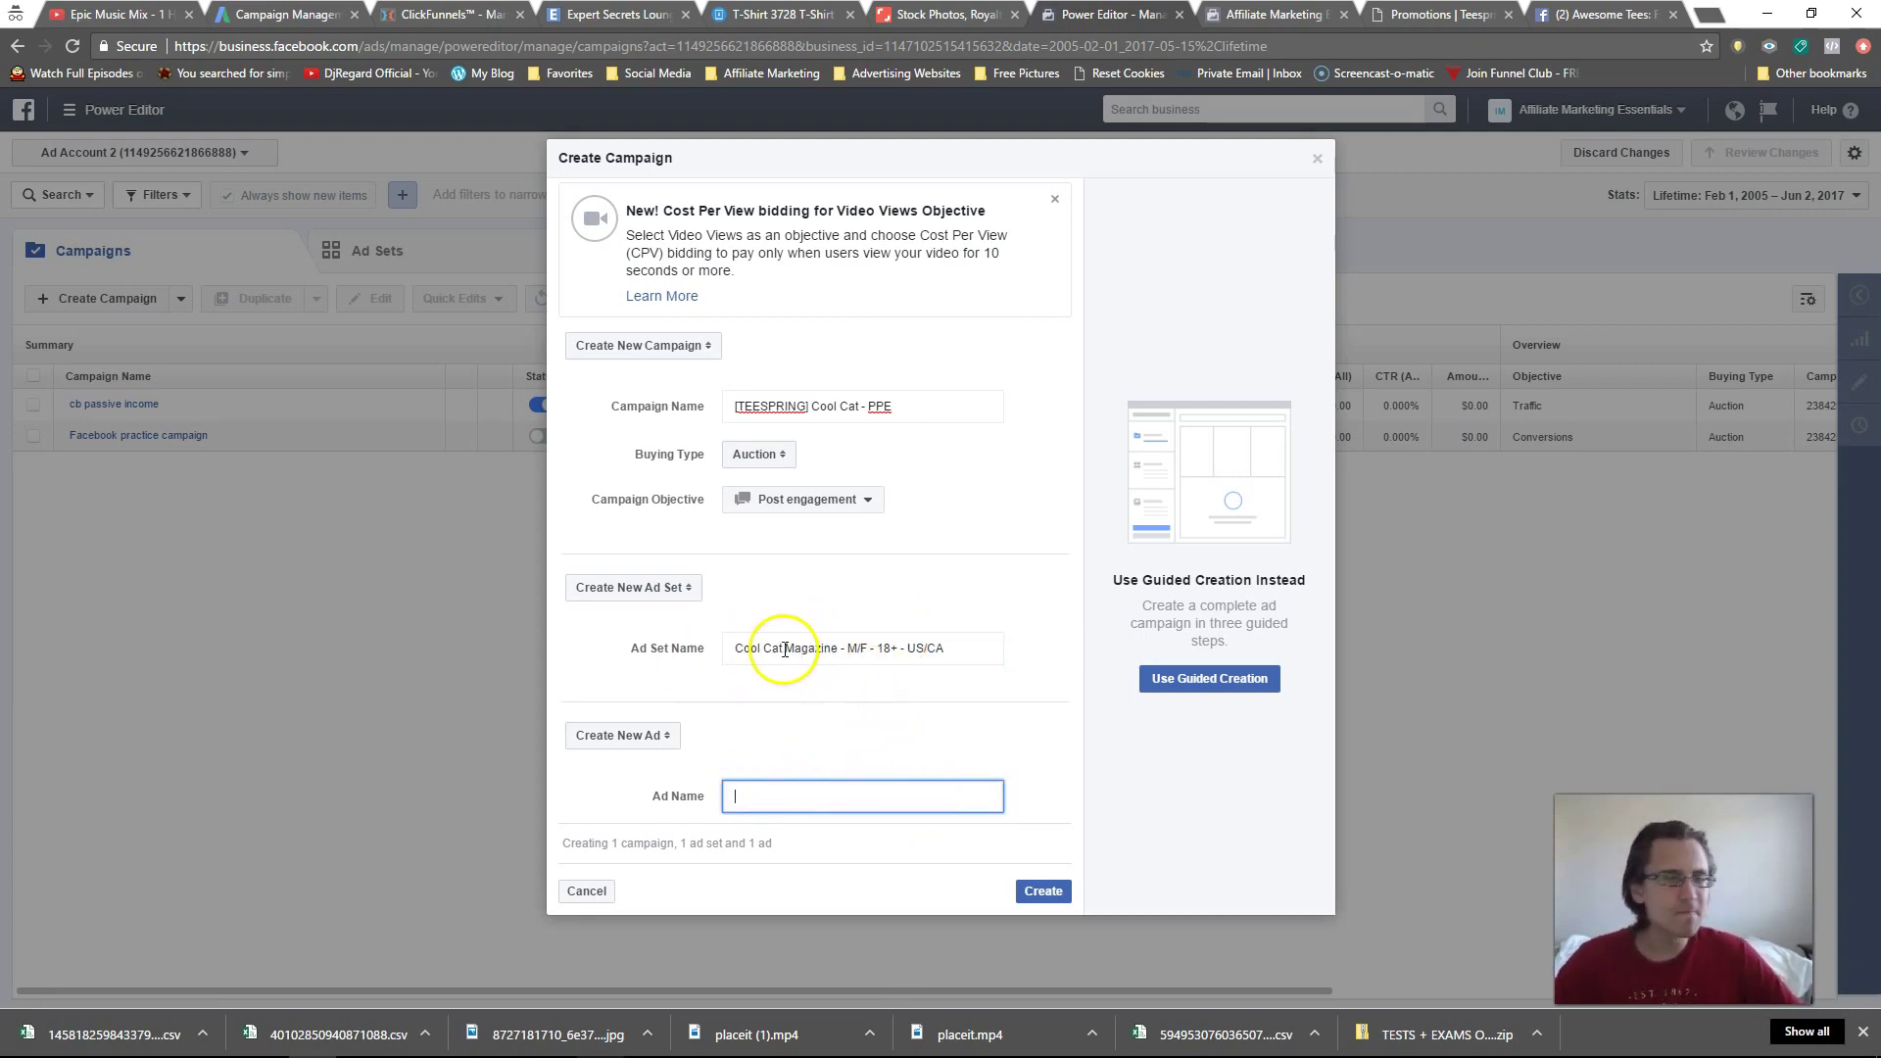
drag(839, 647, 733, 656)
key(ctrl+c)
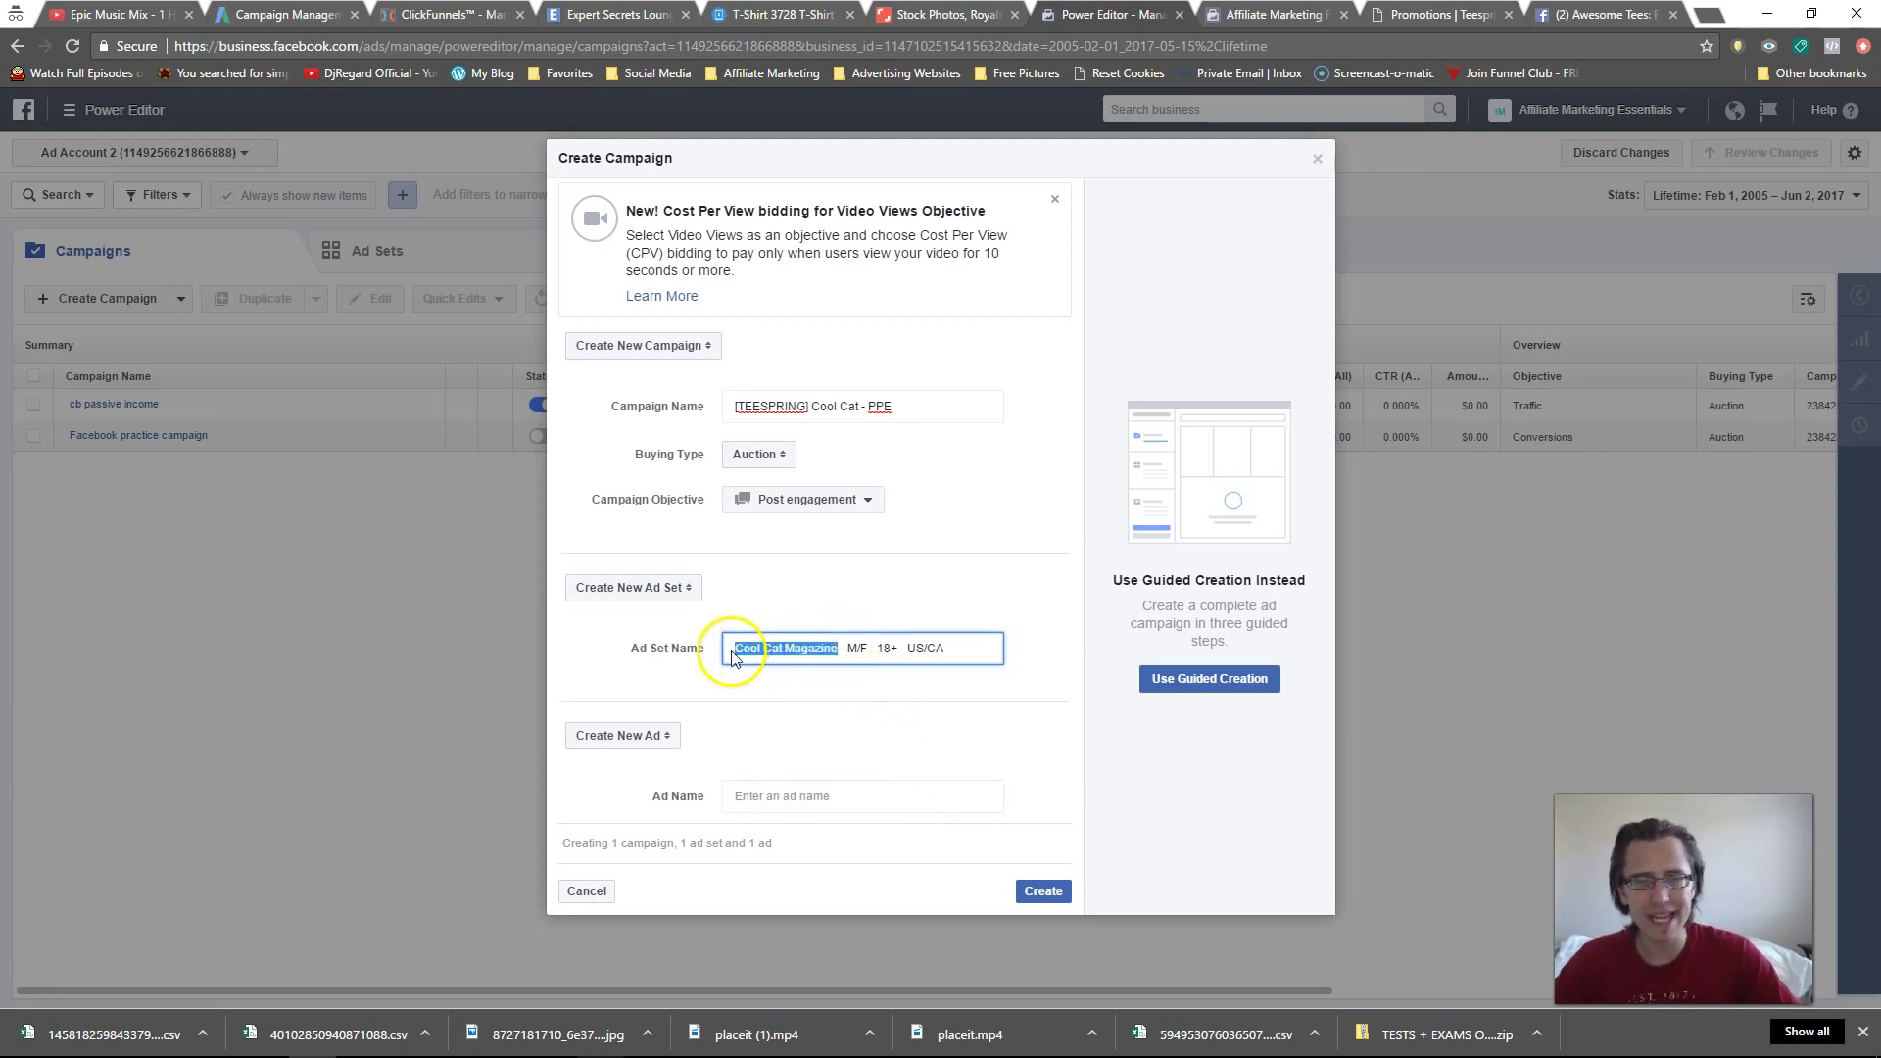
click(778, 794)
key(ctrl+v)
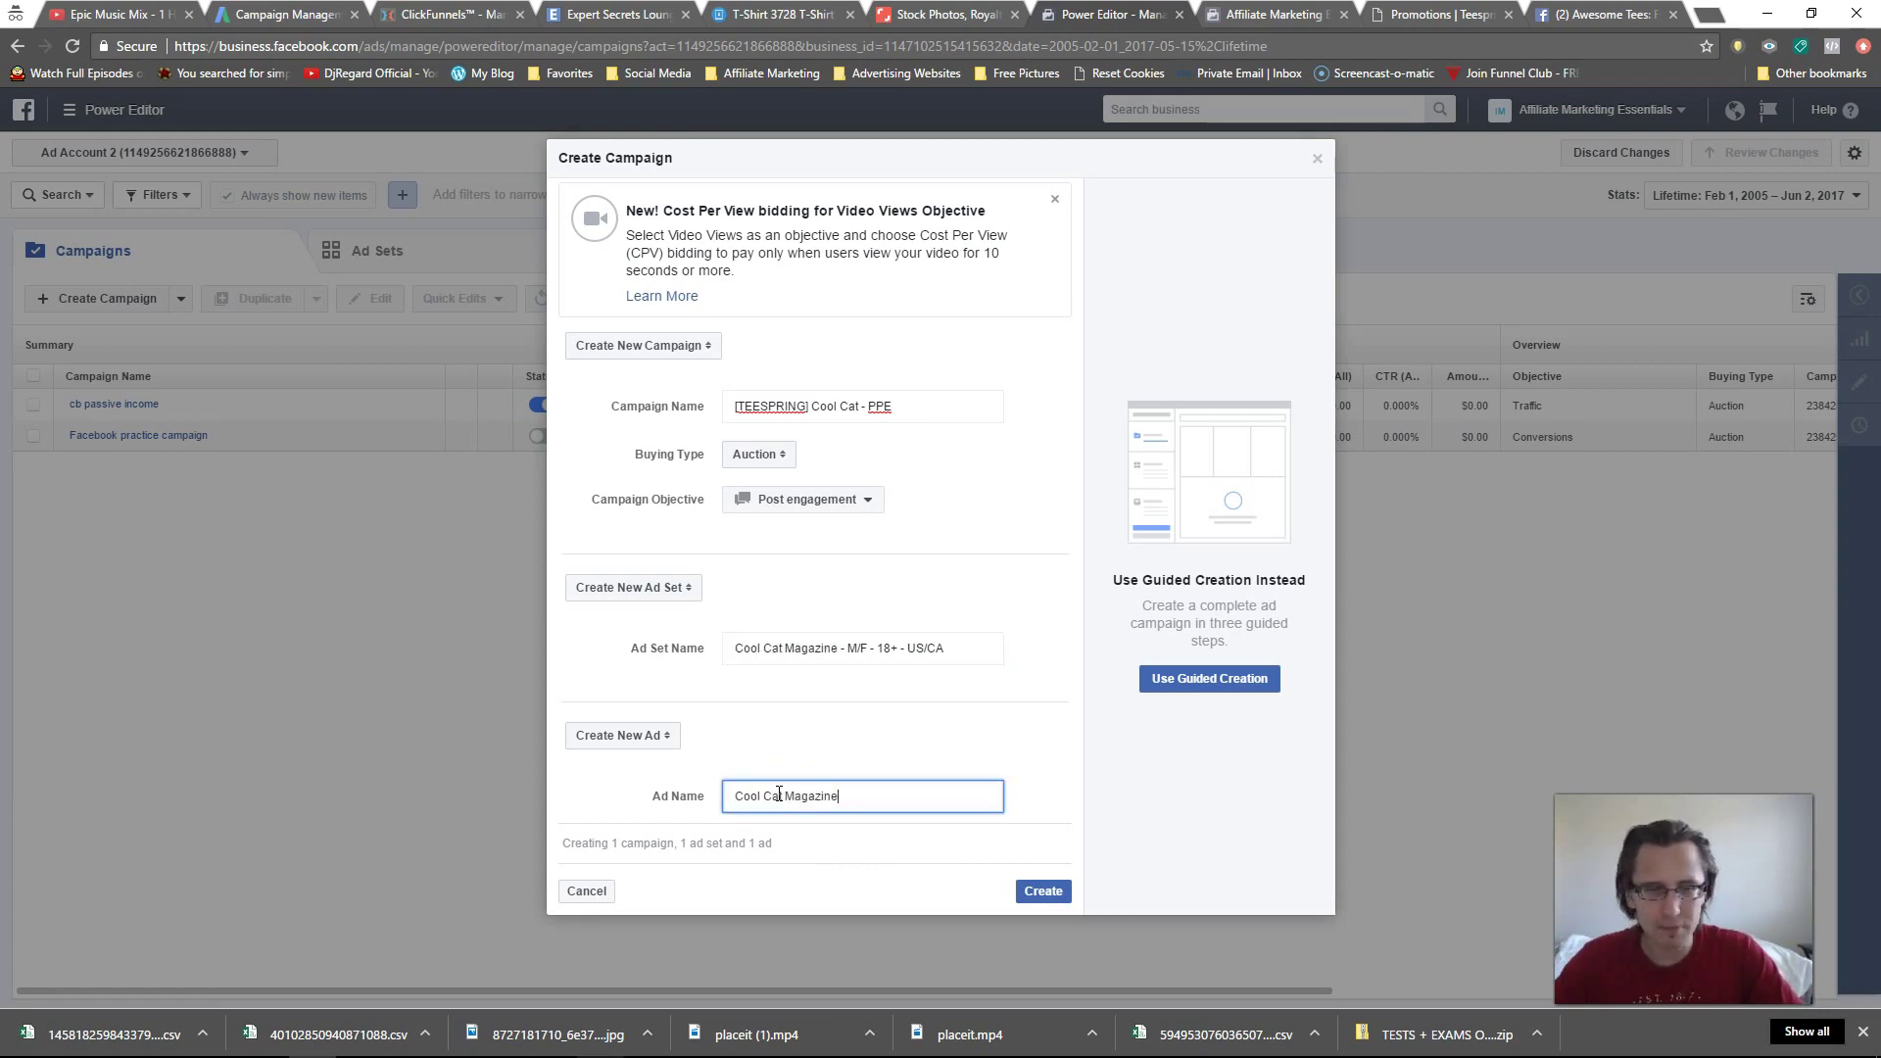
text(1)
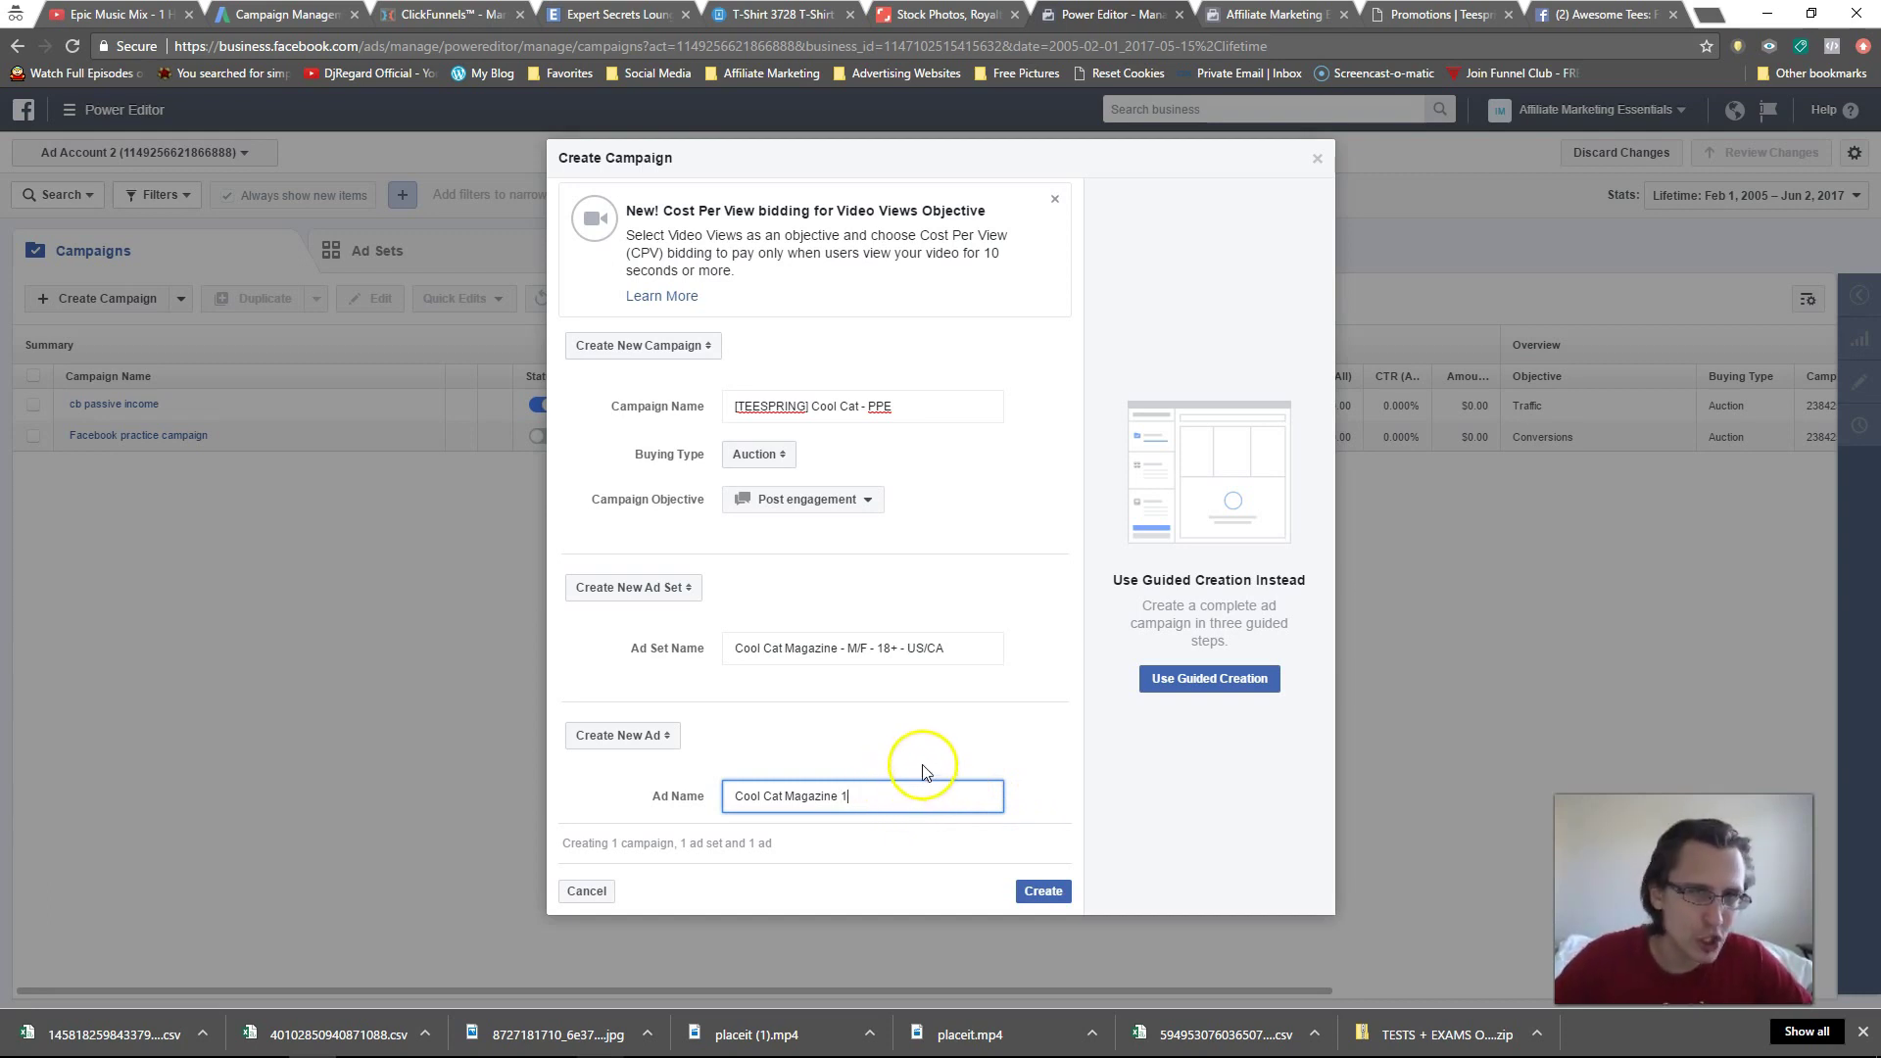
click(1042, 893)
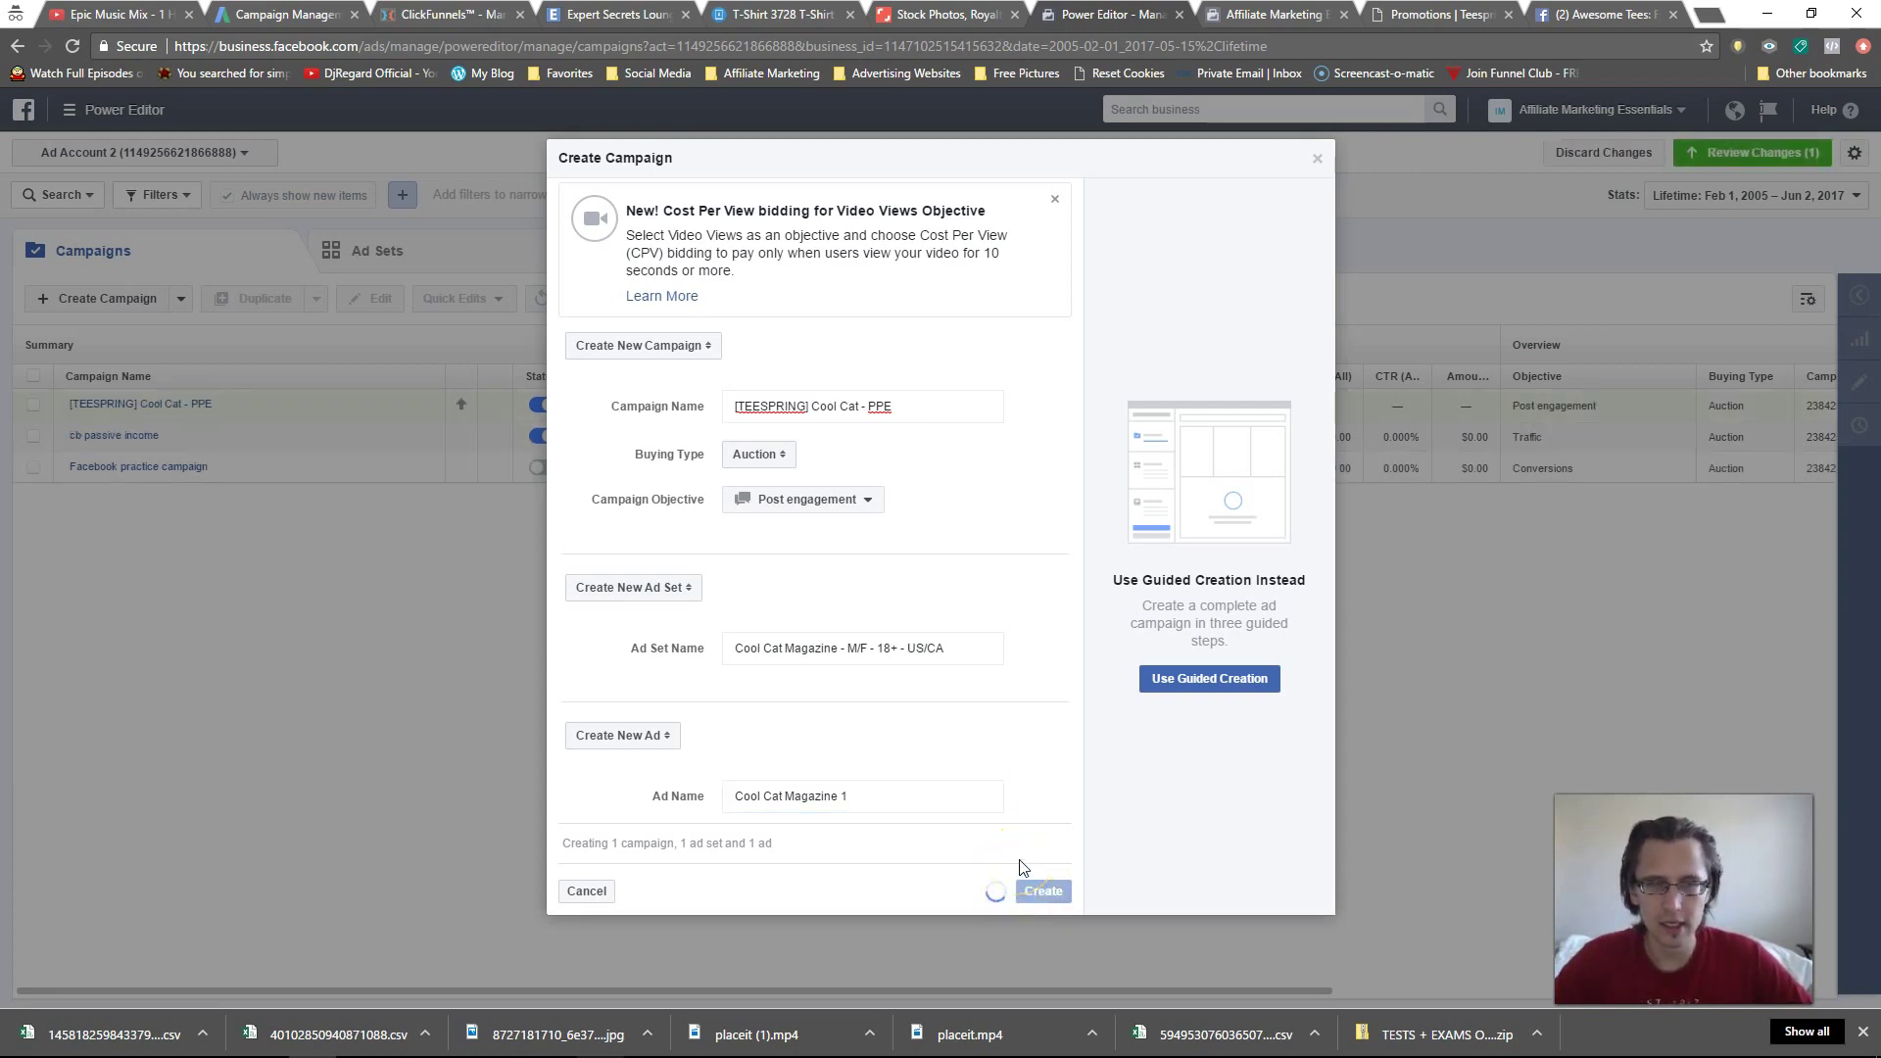
click(1009, 858)
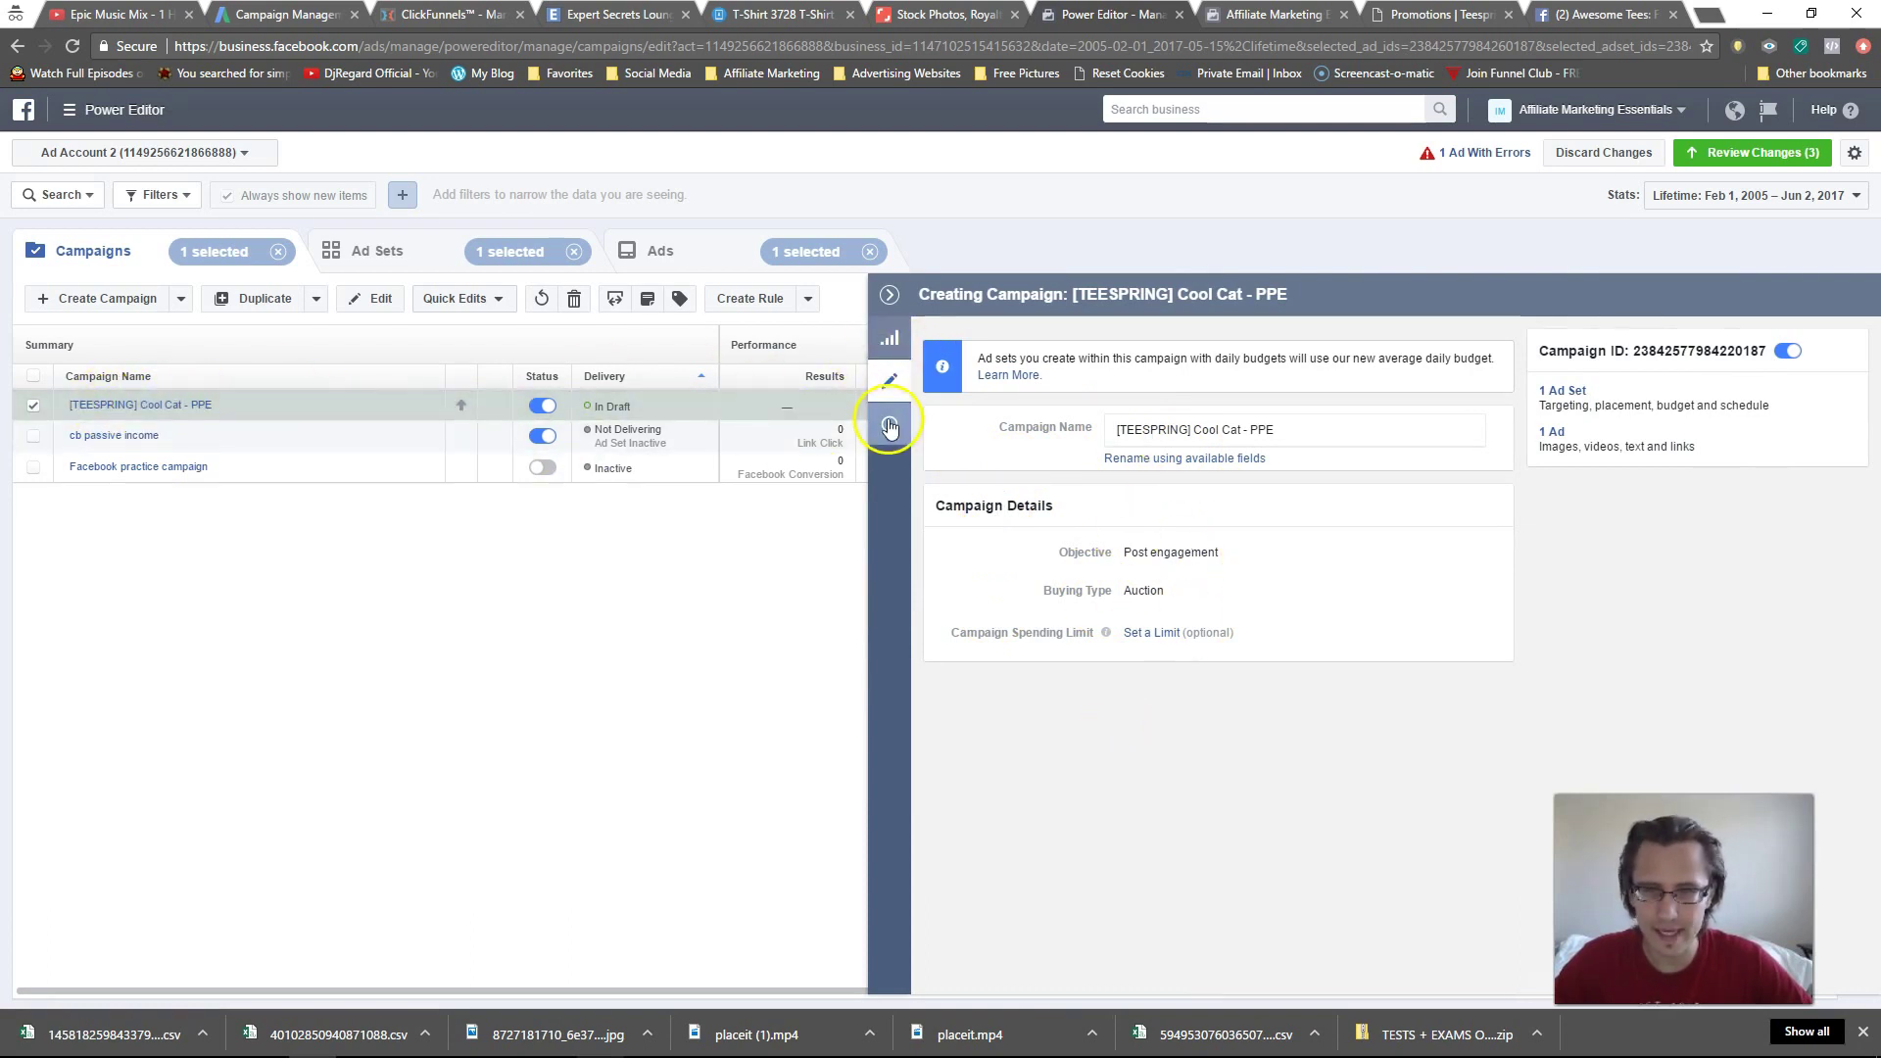
- Open the Cool Cat Magazine ad set for editing and set its daily budget to $5.00 CAD
click(889, 380)
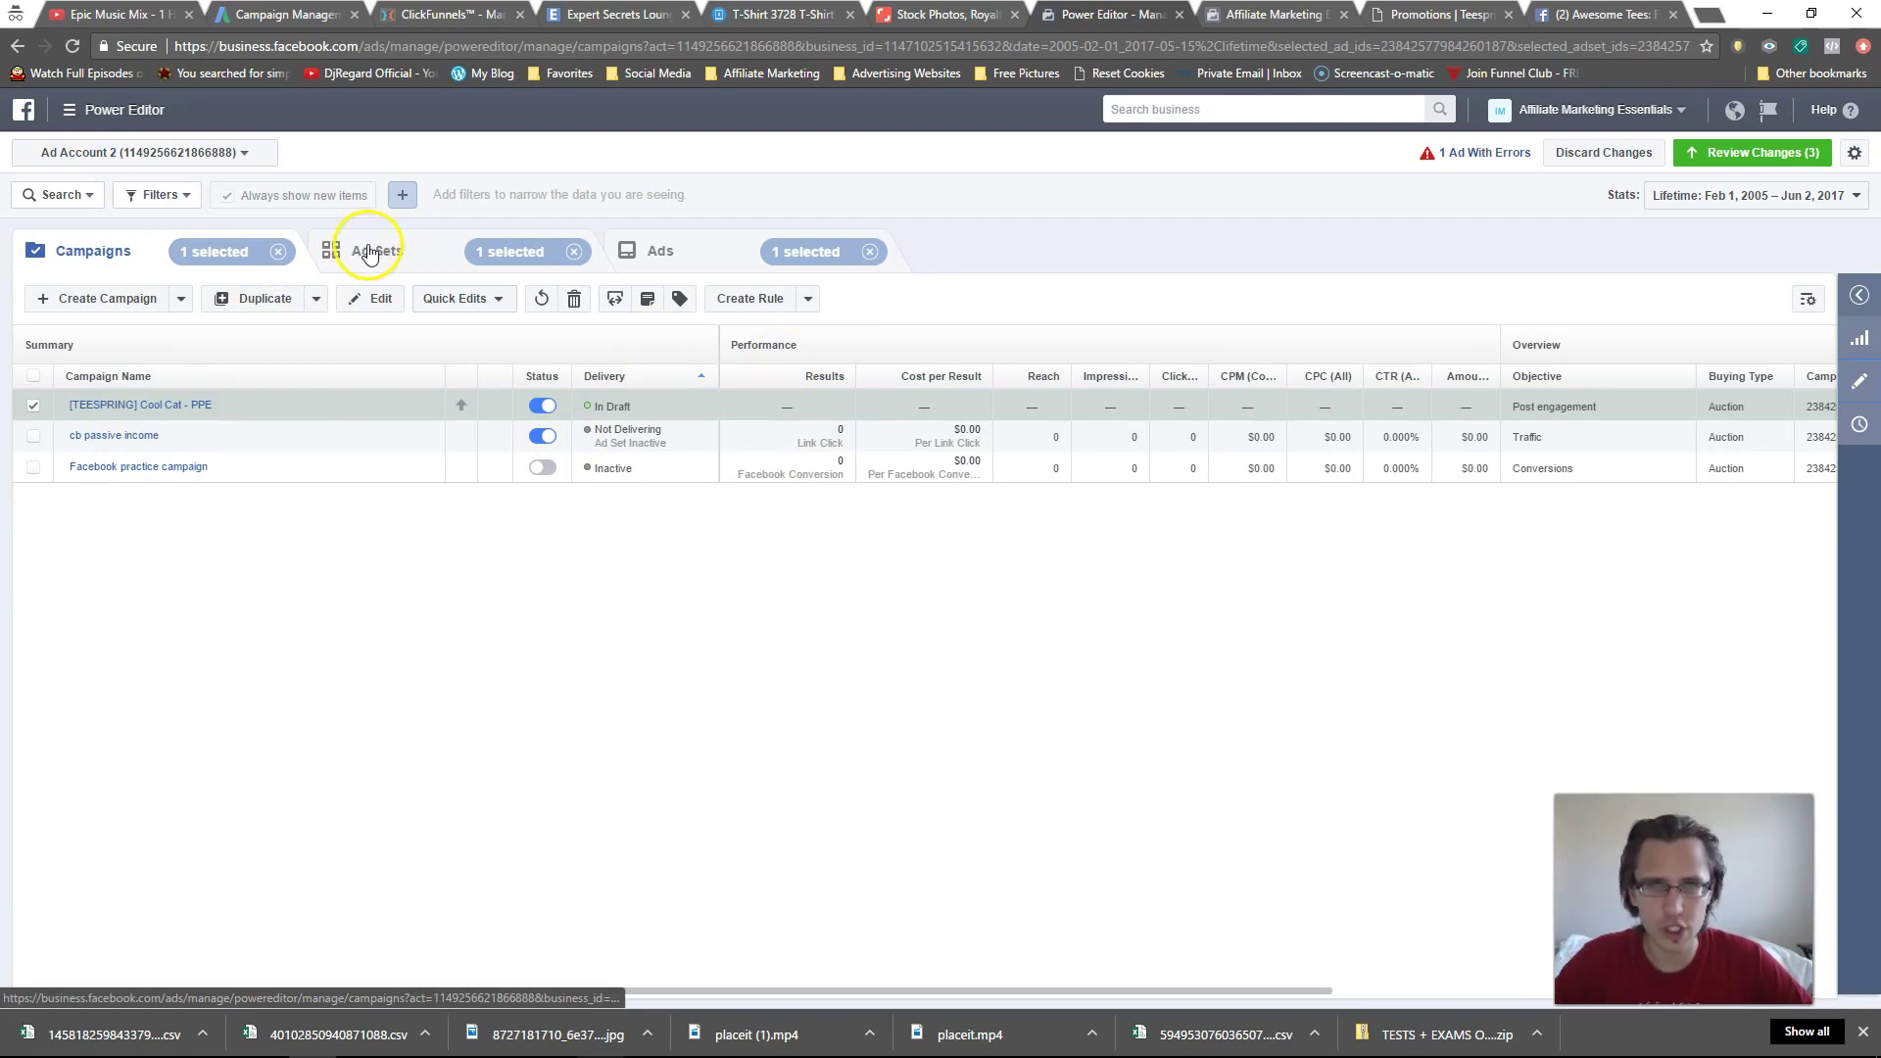
click(375, 253)
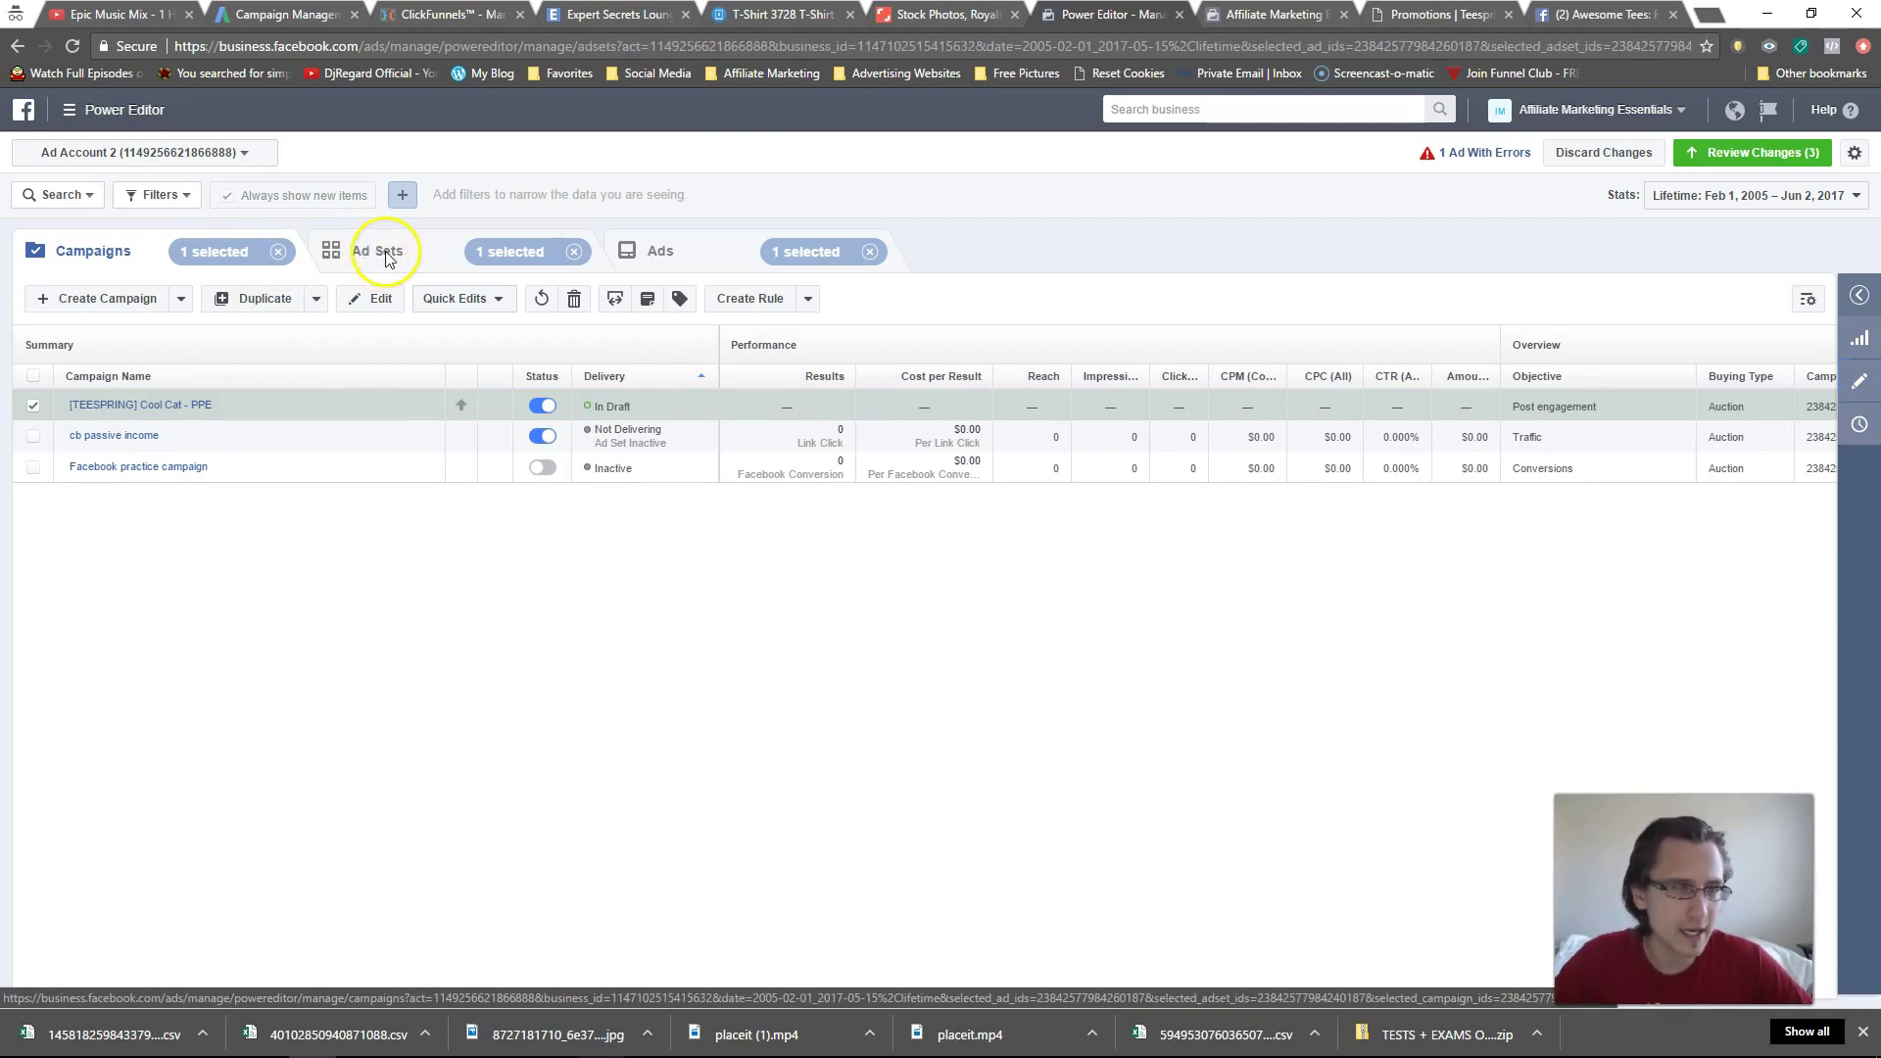
click(240, 405)
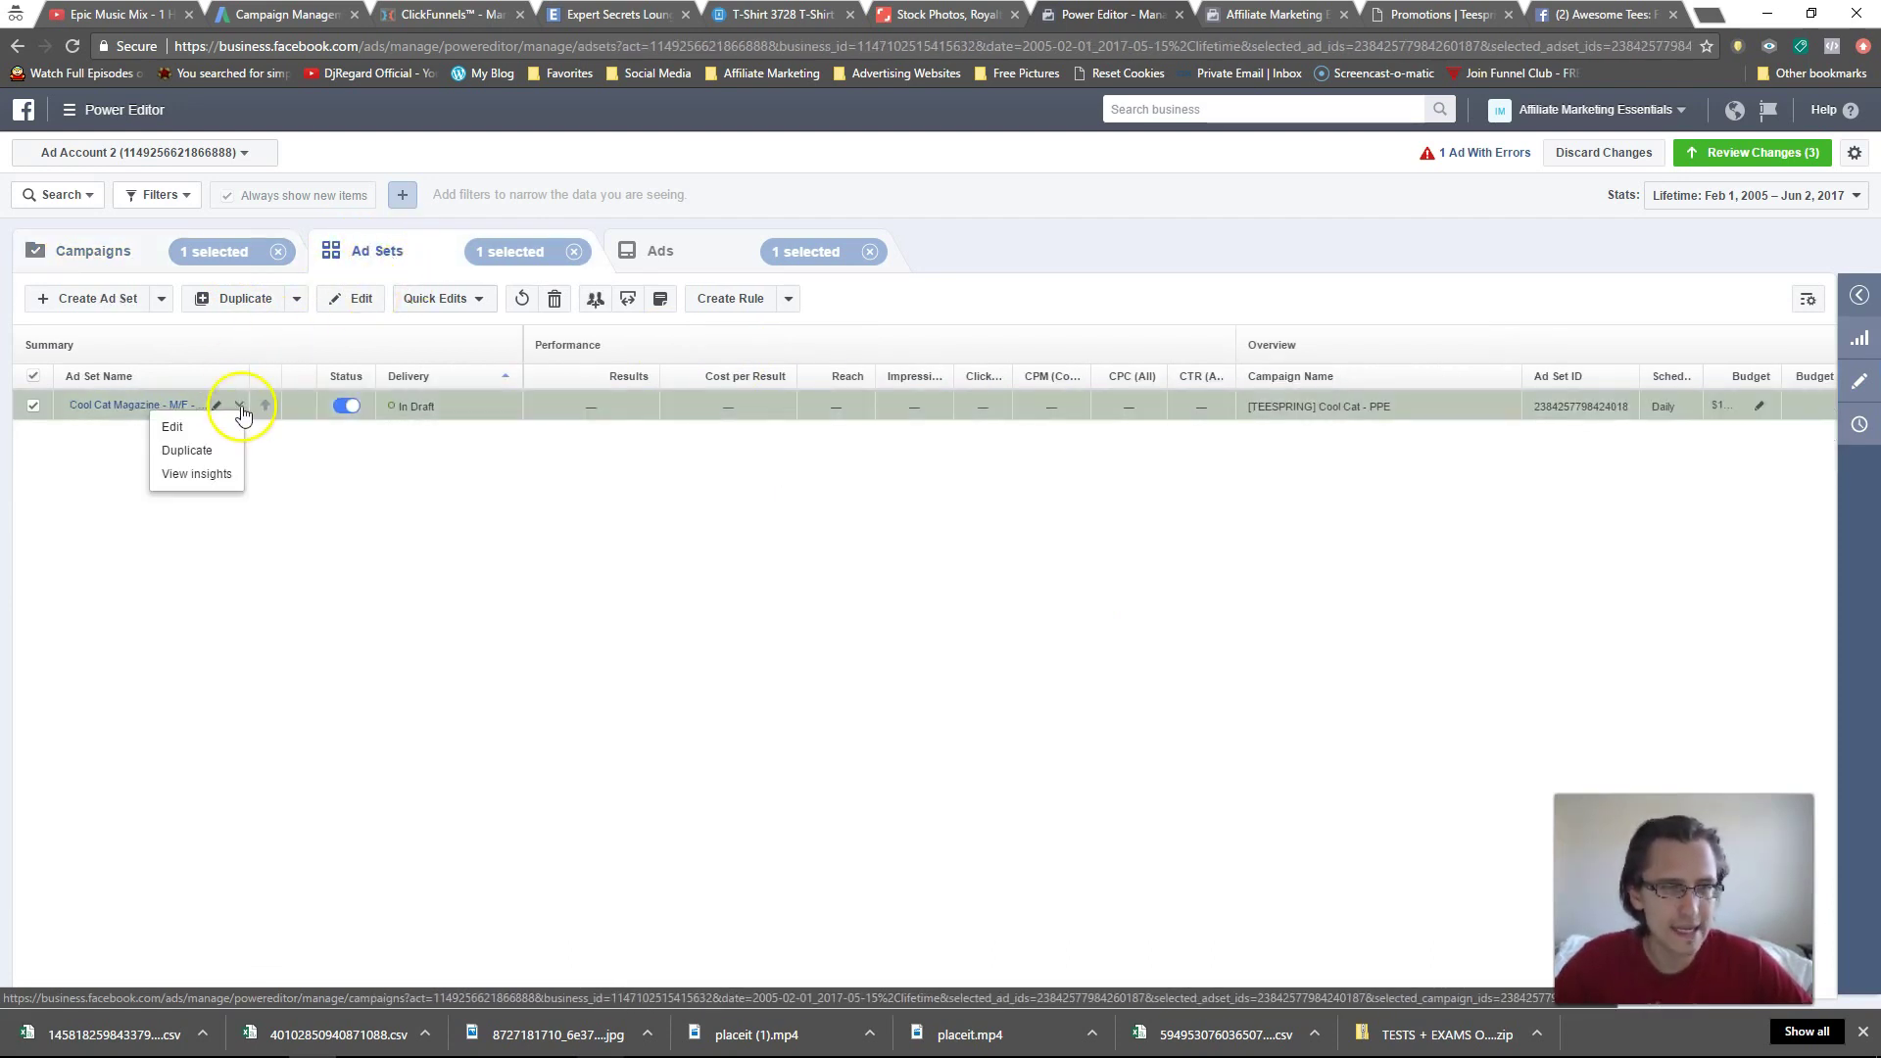
click(228, 430)
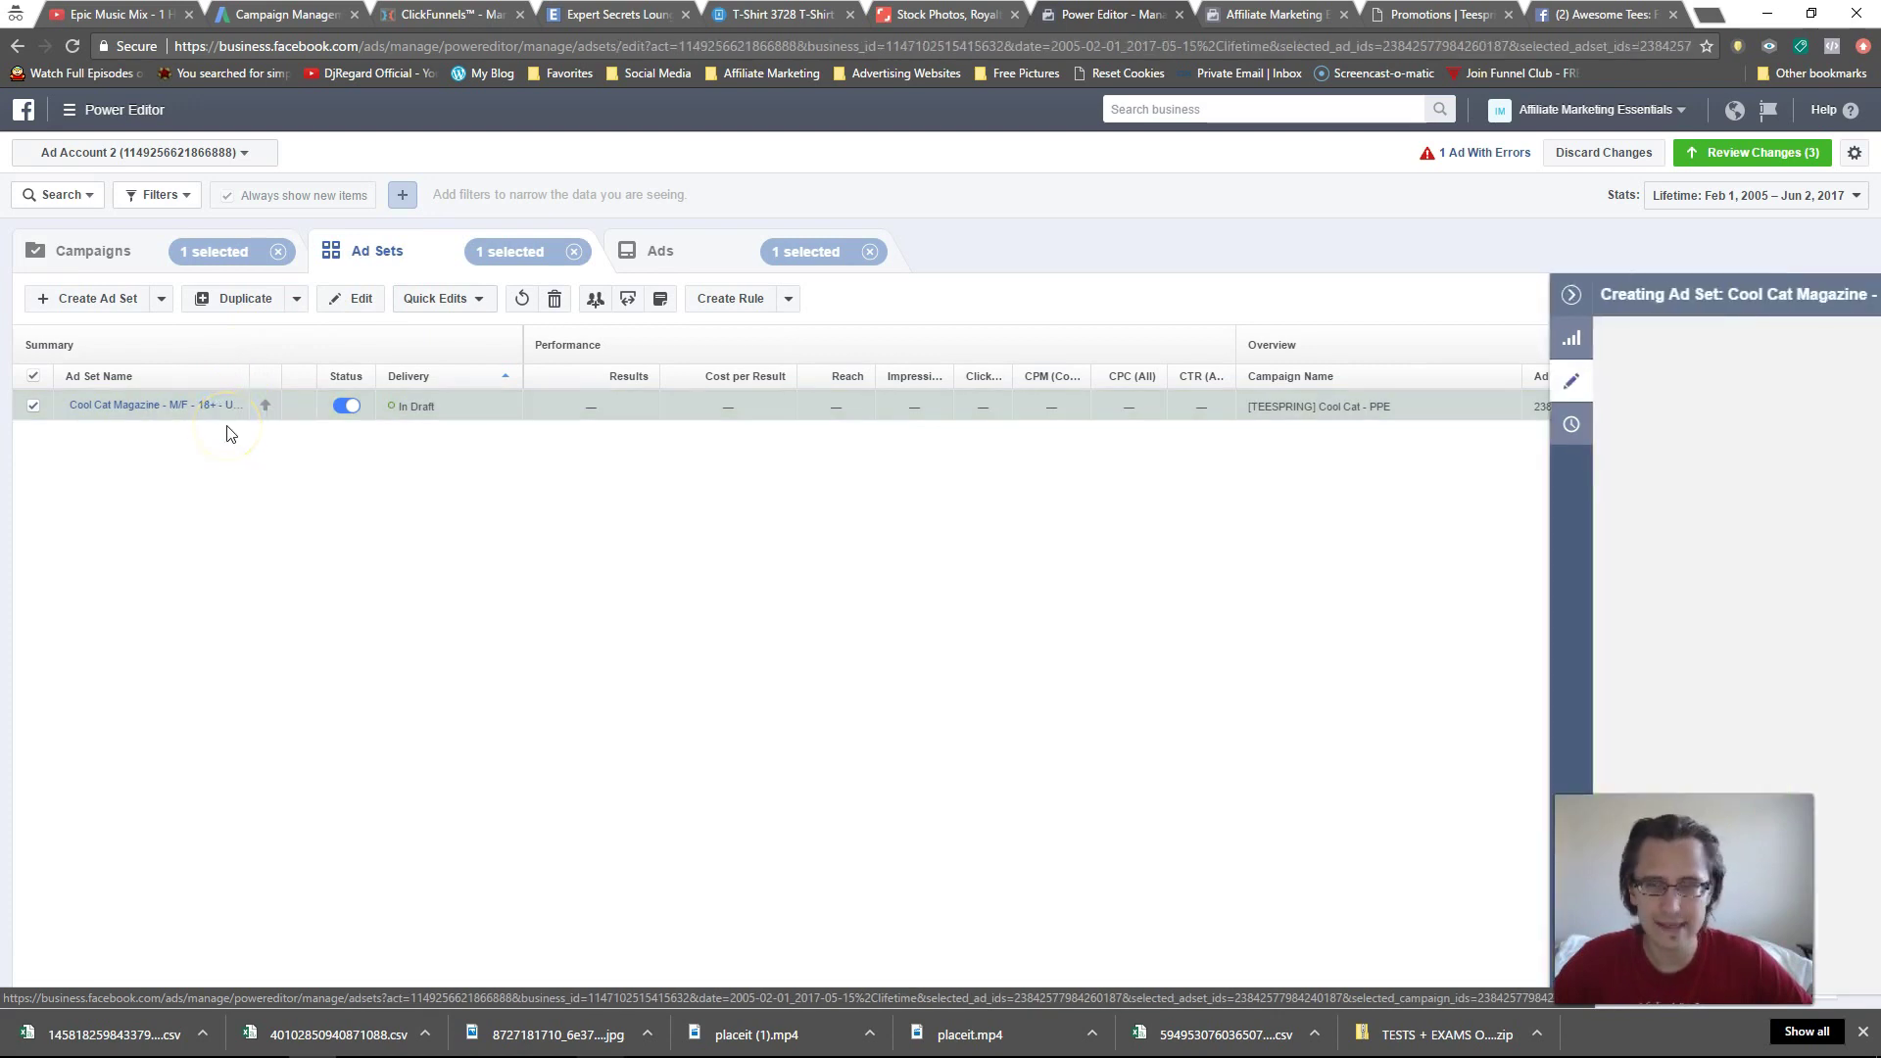
drag(1203, 530, 1120, 506)
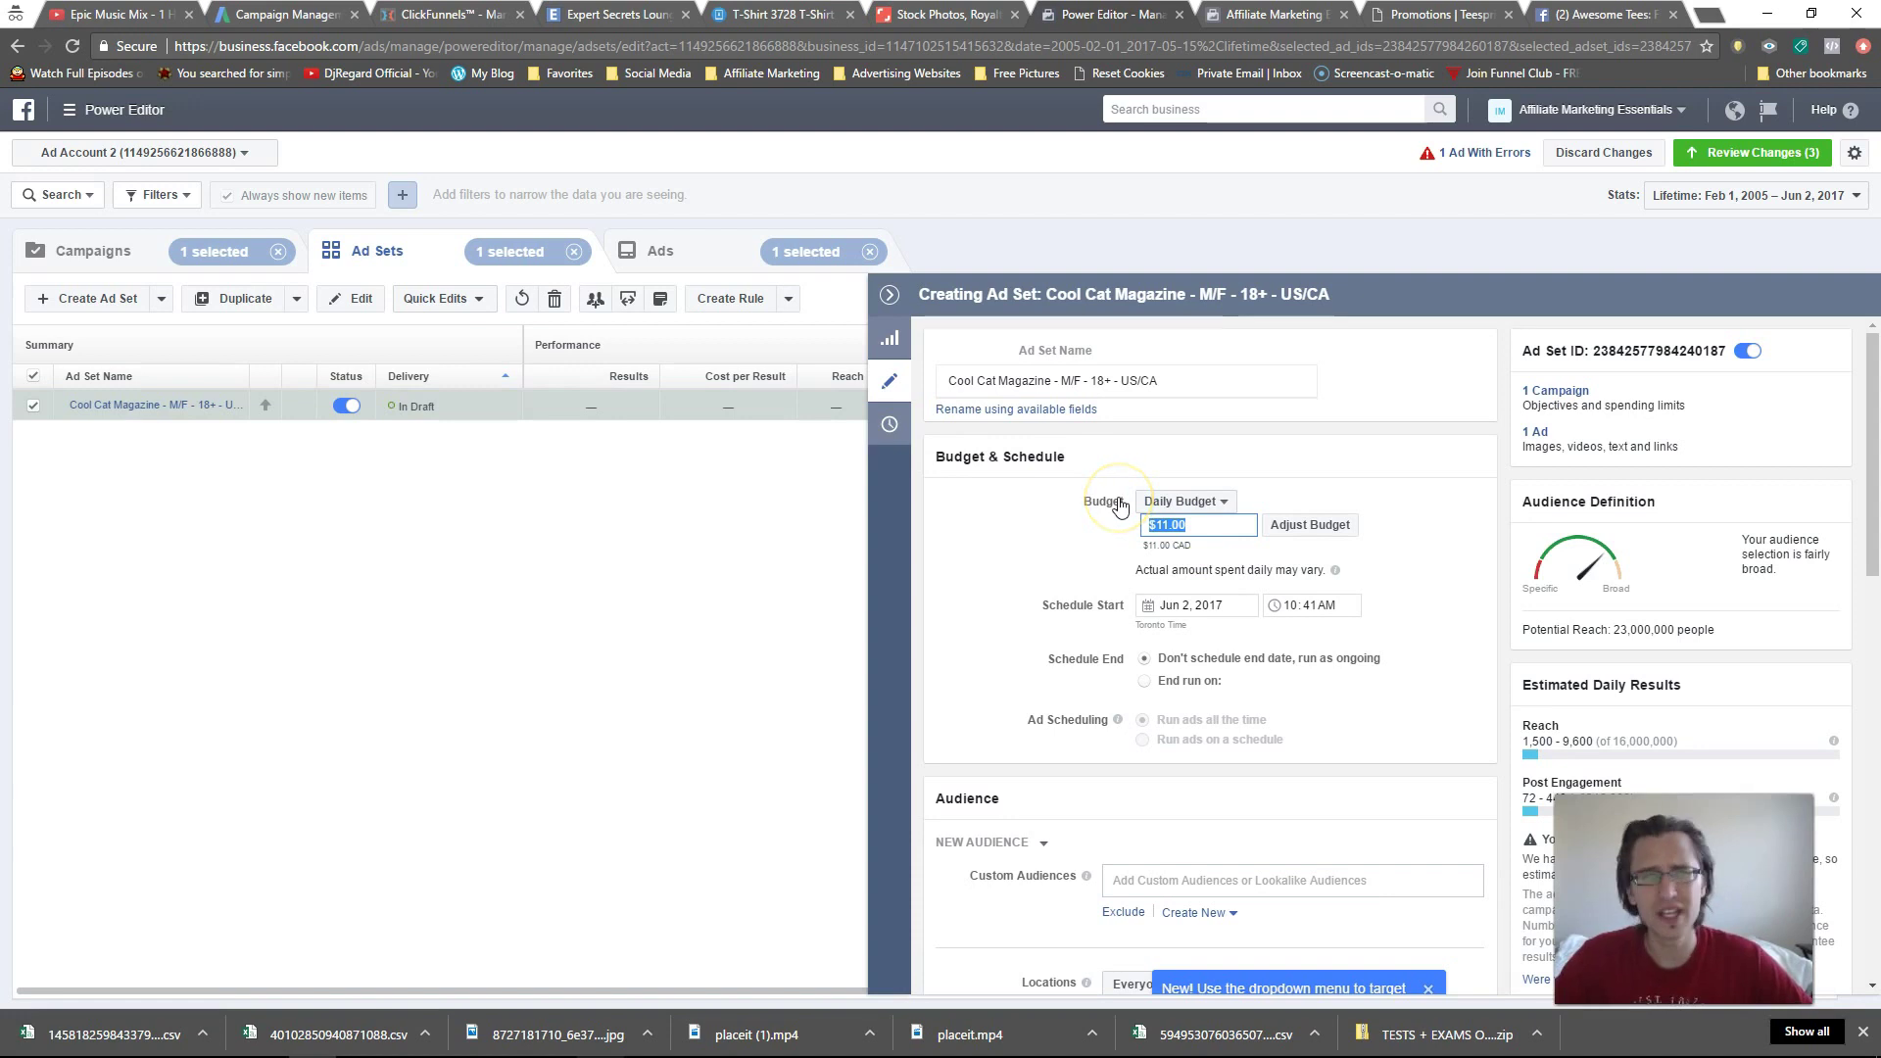
text(5)
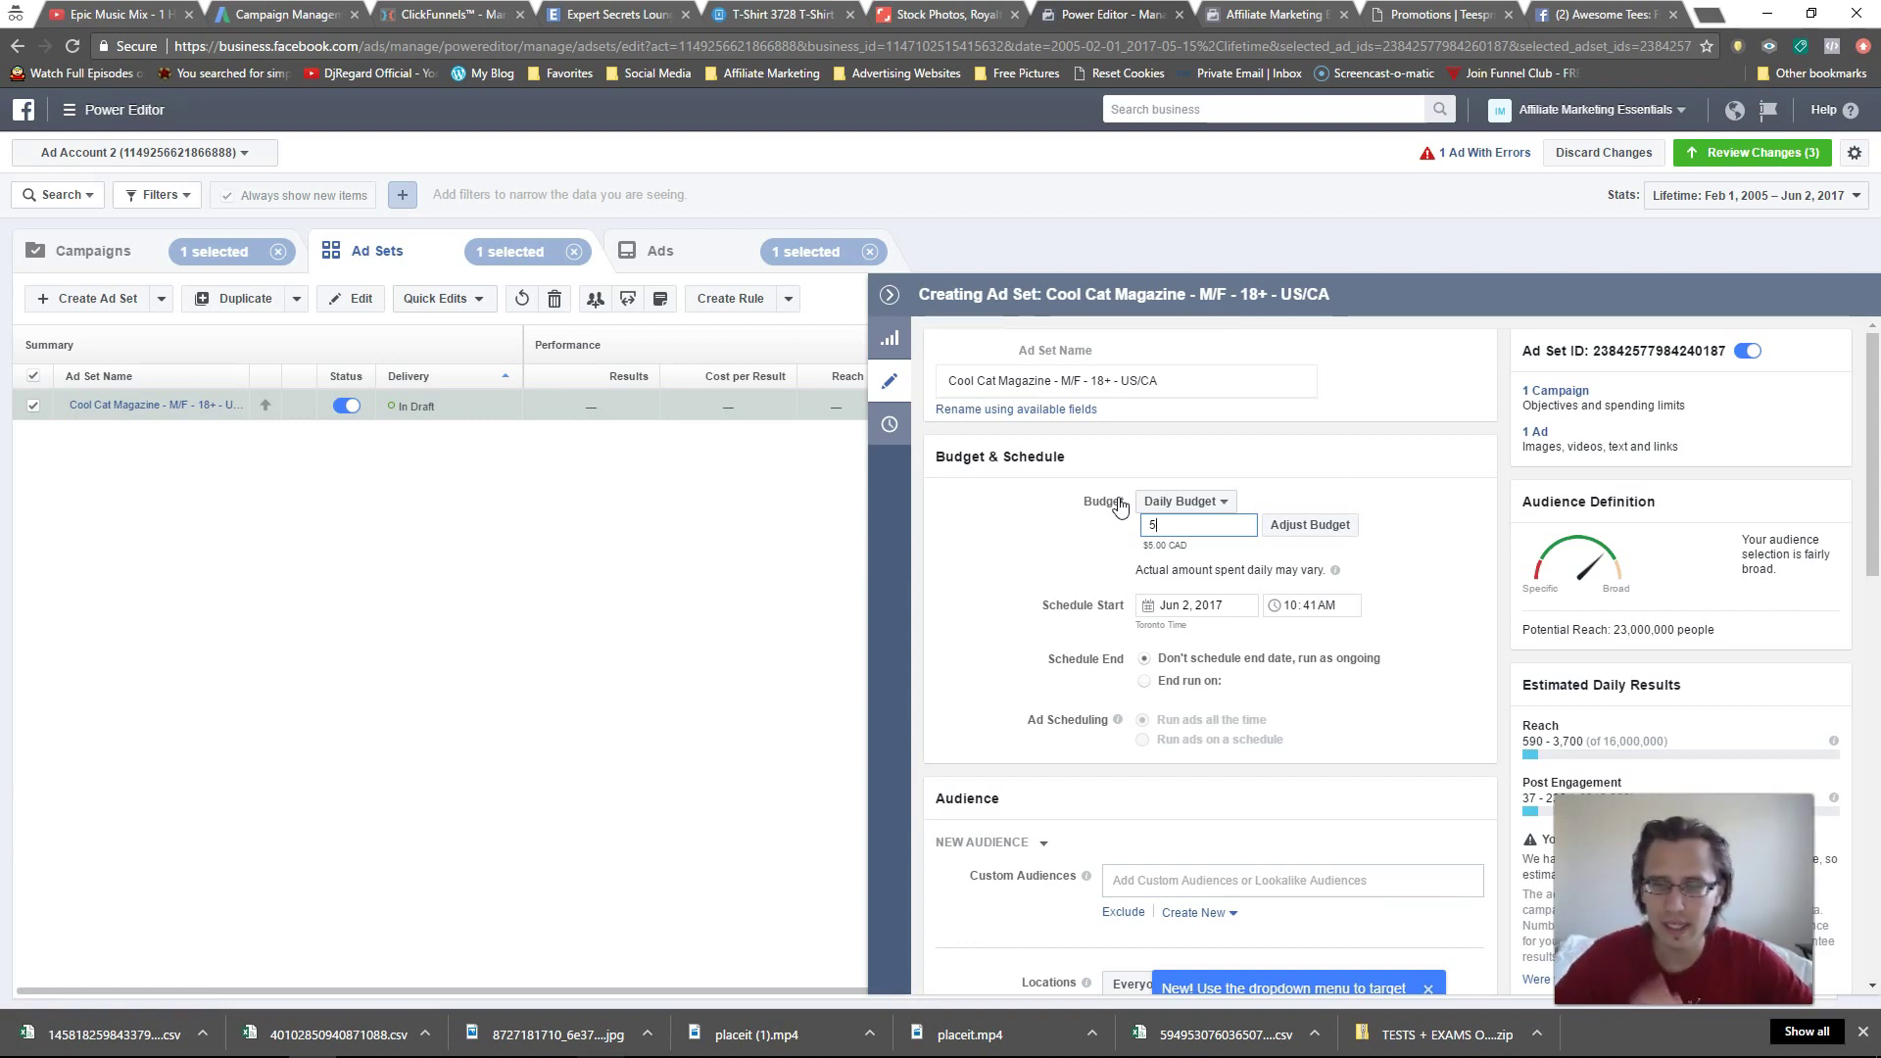
- Complete the daily budget as $5.00 and schedule the ad set to start on Jun 3, 2017 at 8:00 AM
text(.00)
click(1120, 505)
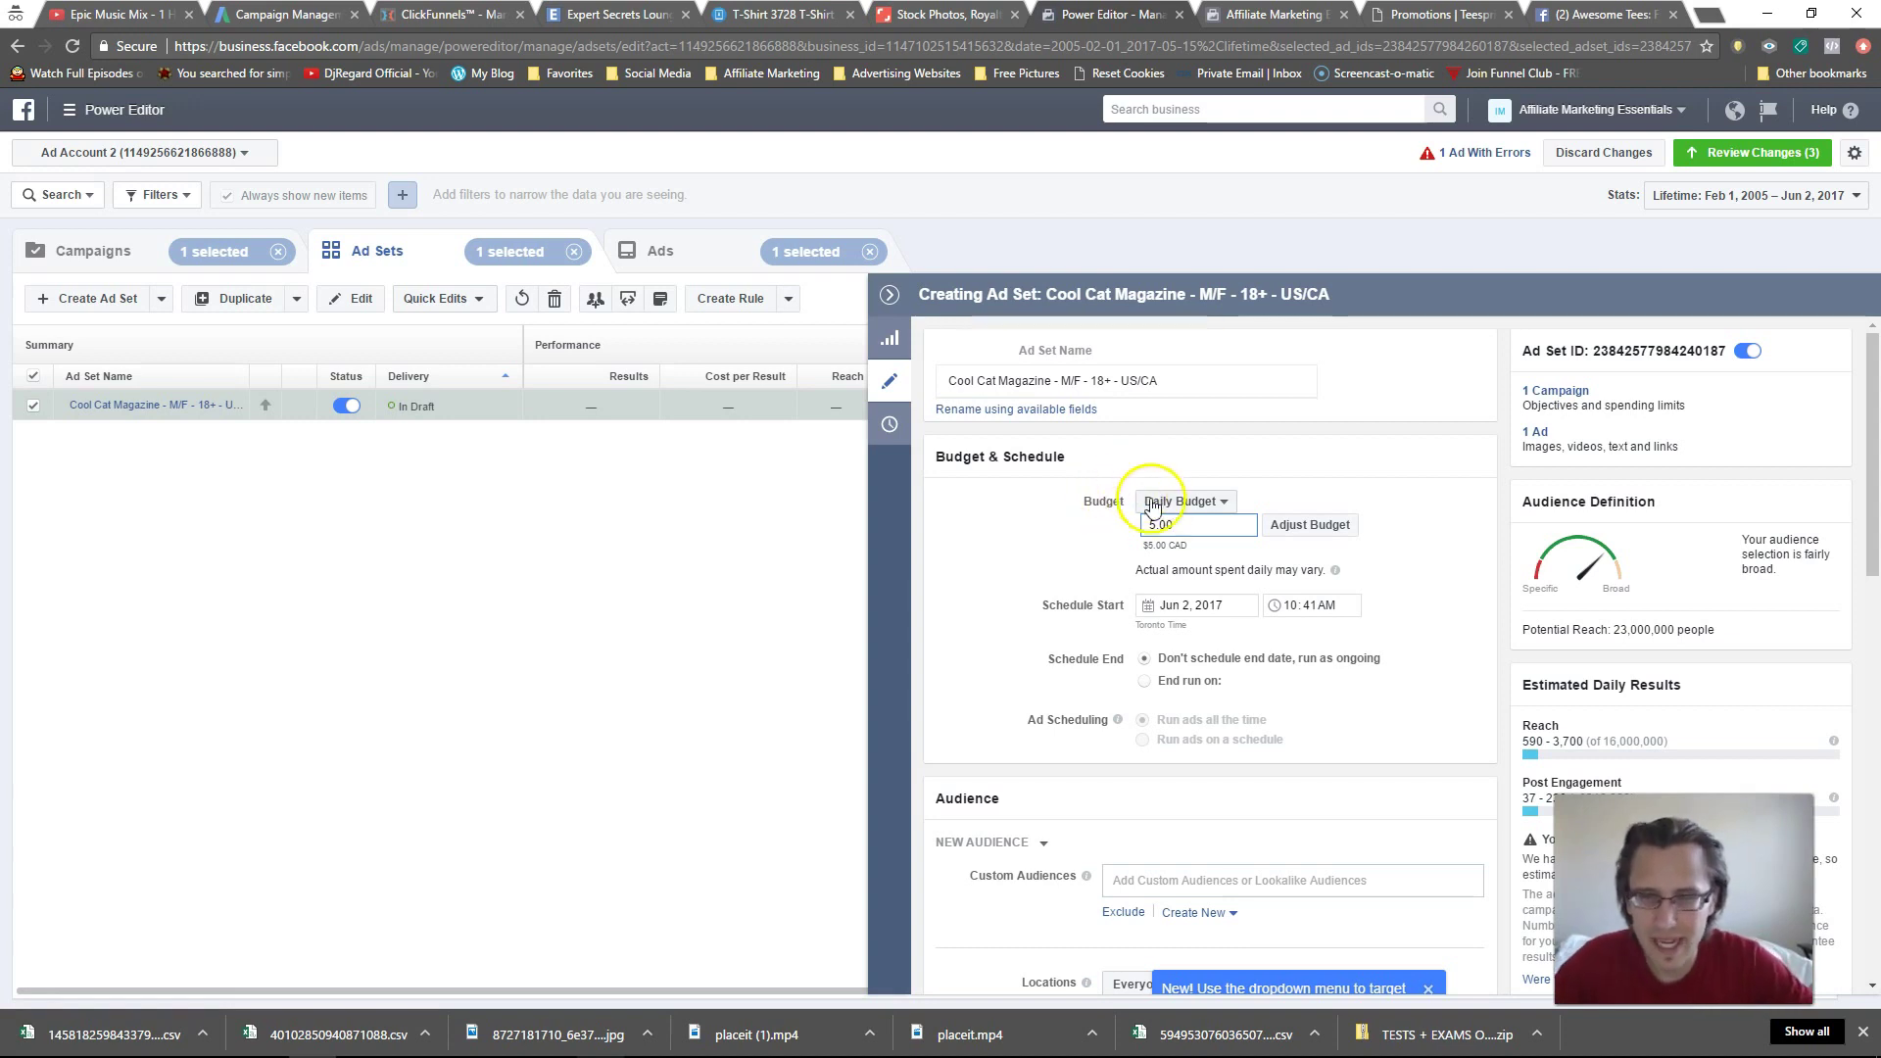
drag(1151, 569, 1212, 571)
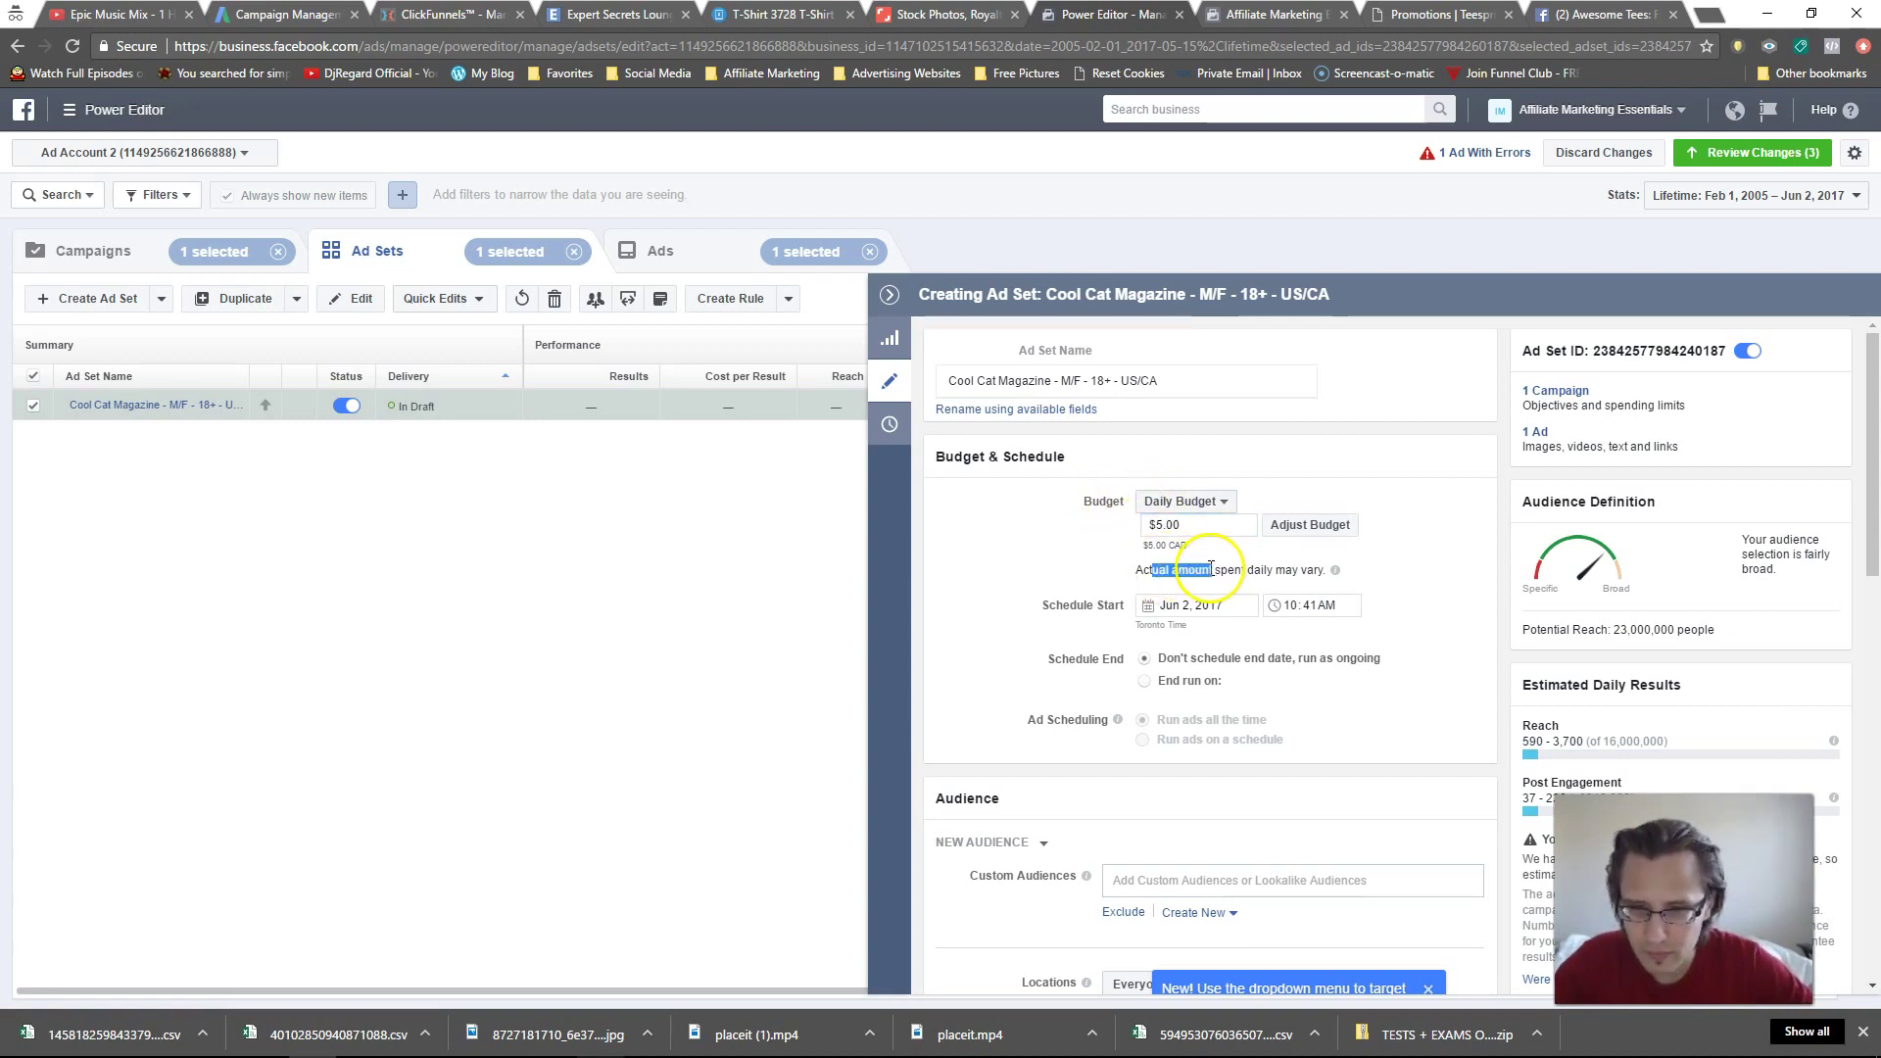
click(1183, 607)
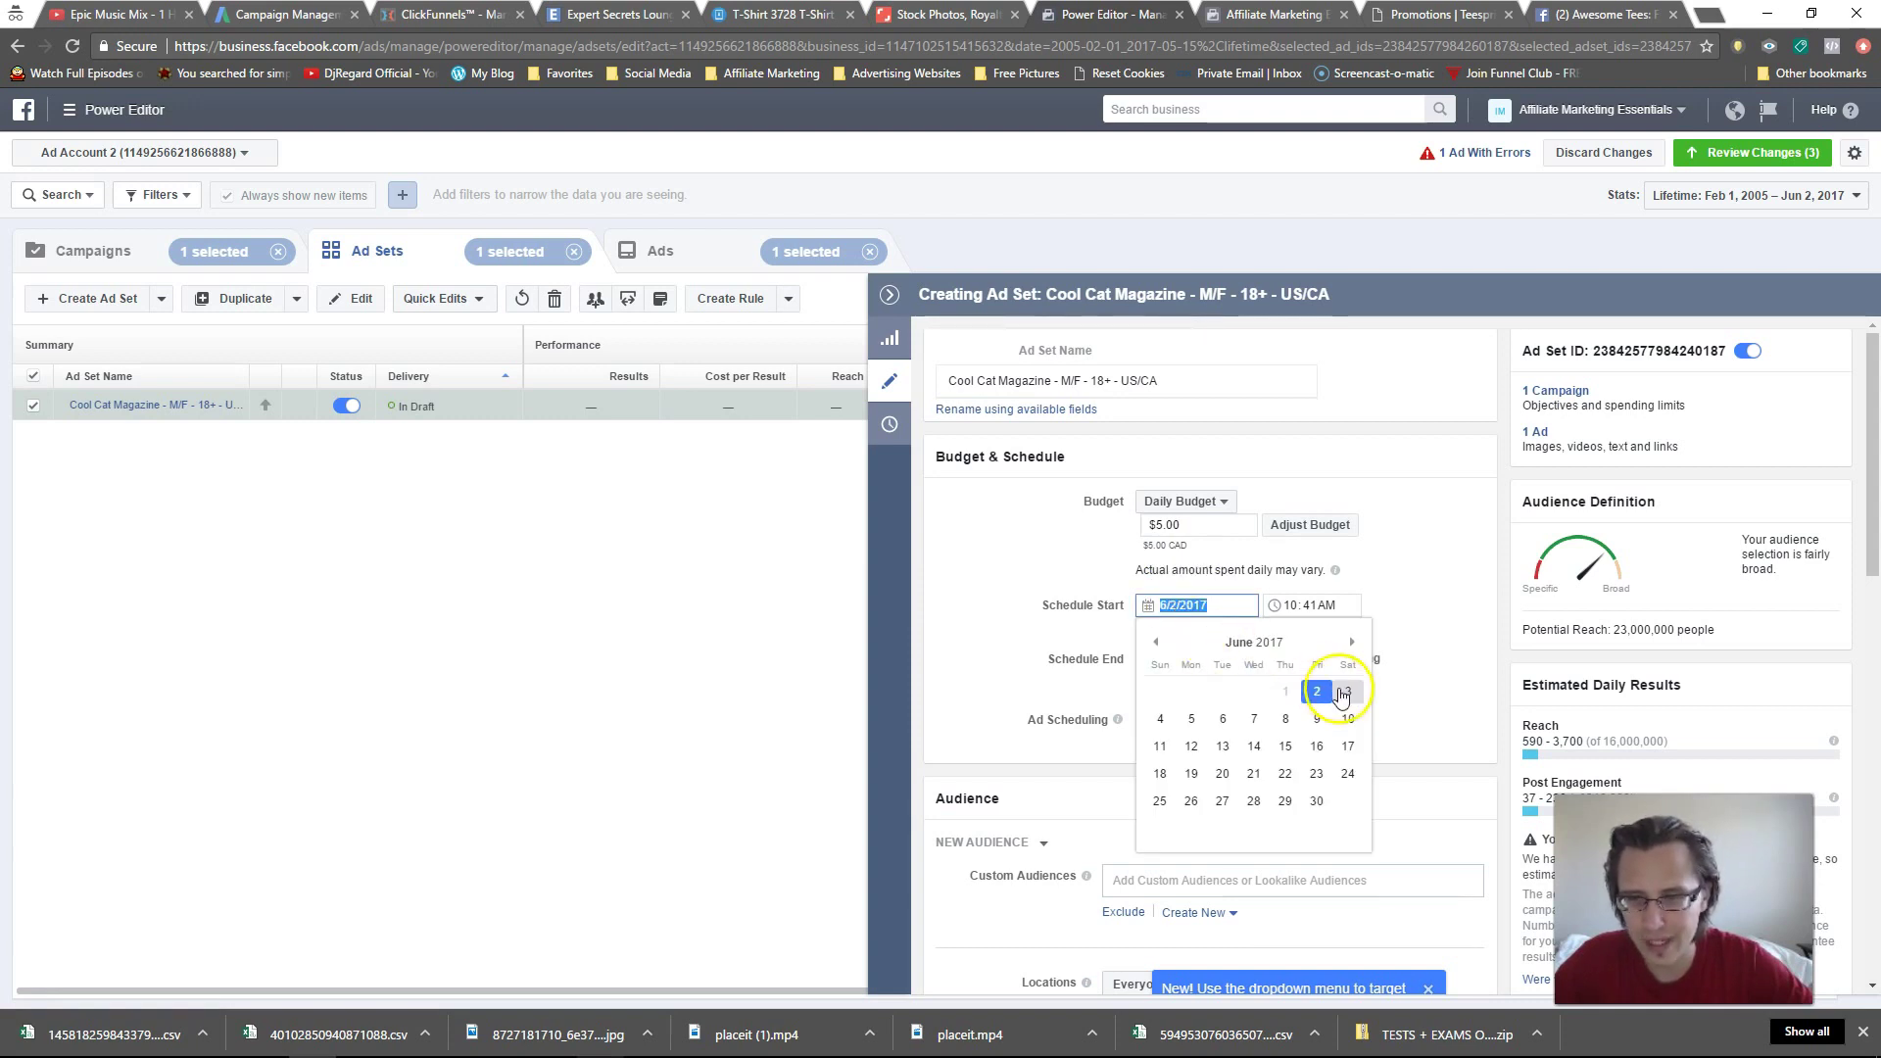
click(1342, 689)
click(1286, 607)
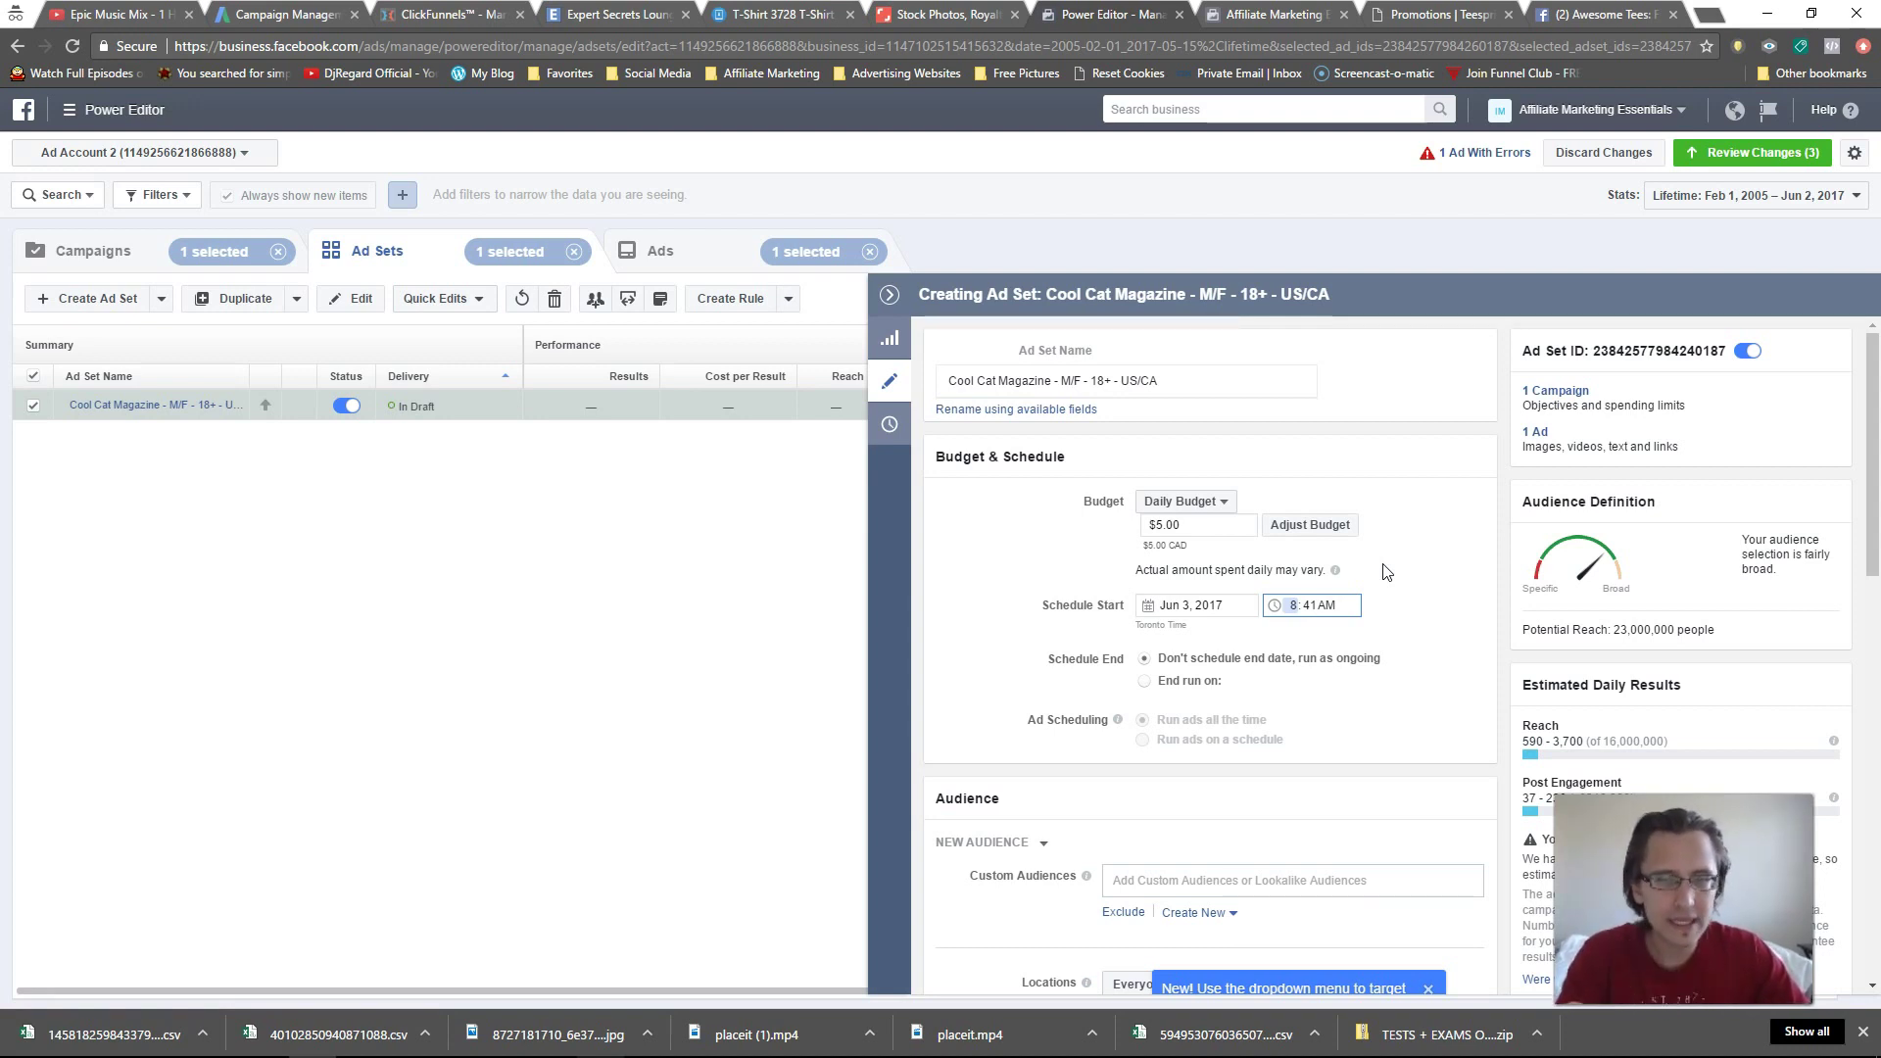
key(Tab)
text(00)
click(1386, 606)
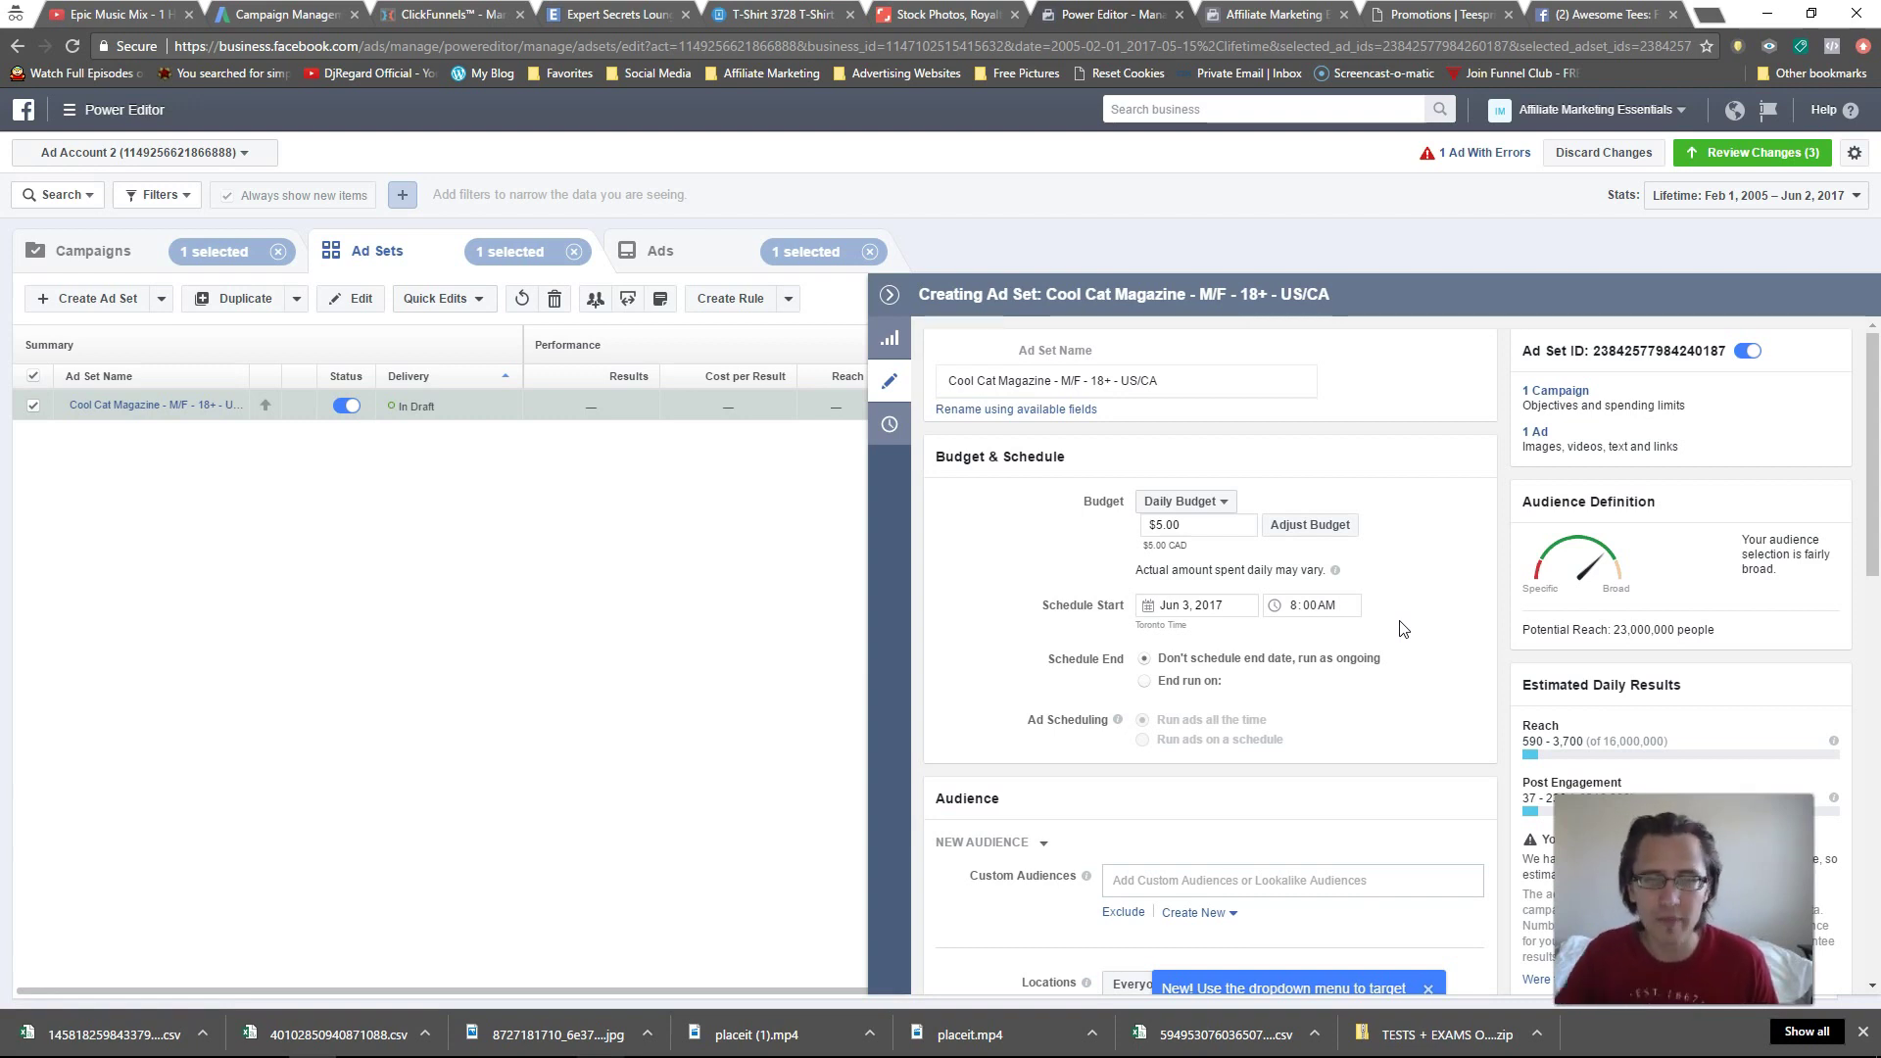
- Give the ad set a scheduled end date of Jun 4, 2017 at 11:00 PM
click(1157, 688)
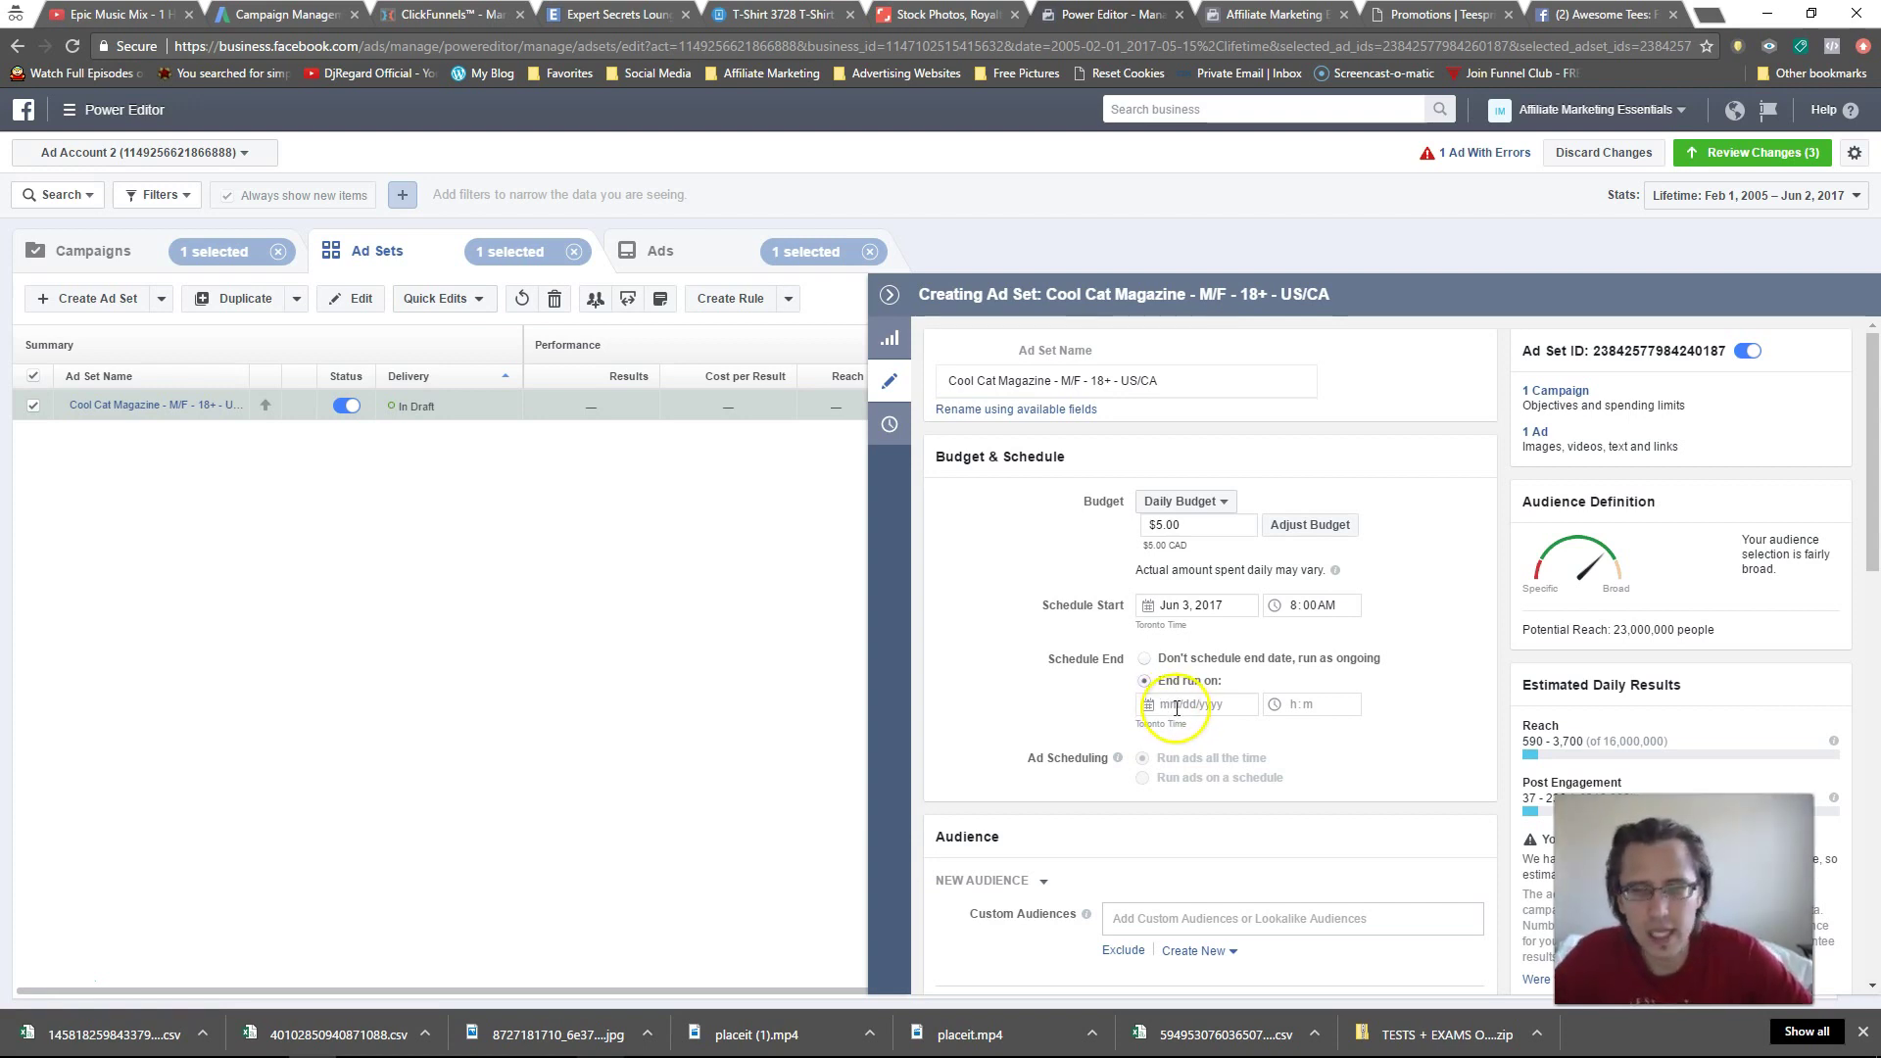
click(1177, 705)
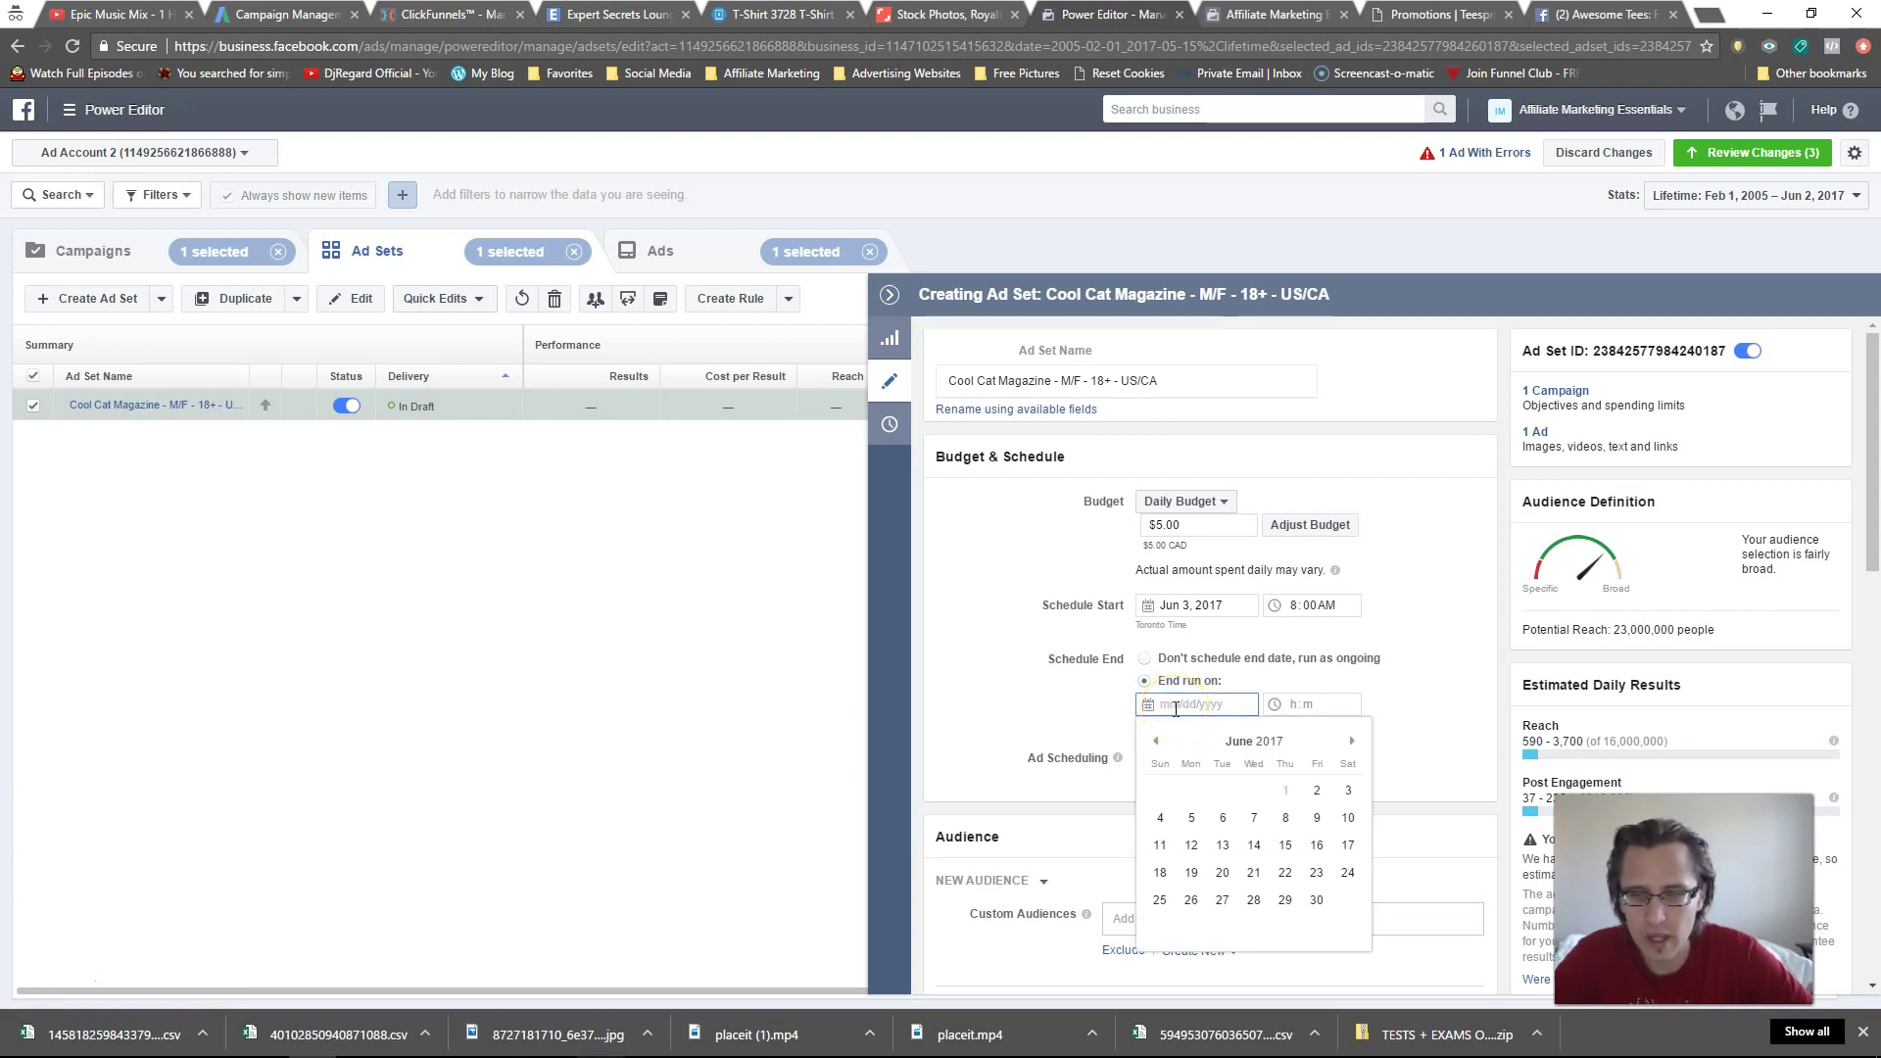
click(1160, 819)
click(1302, 705)
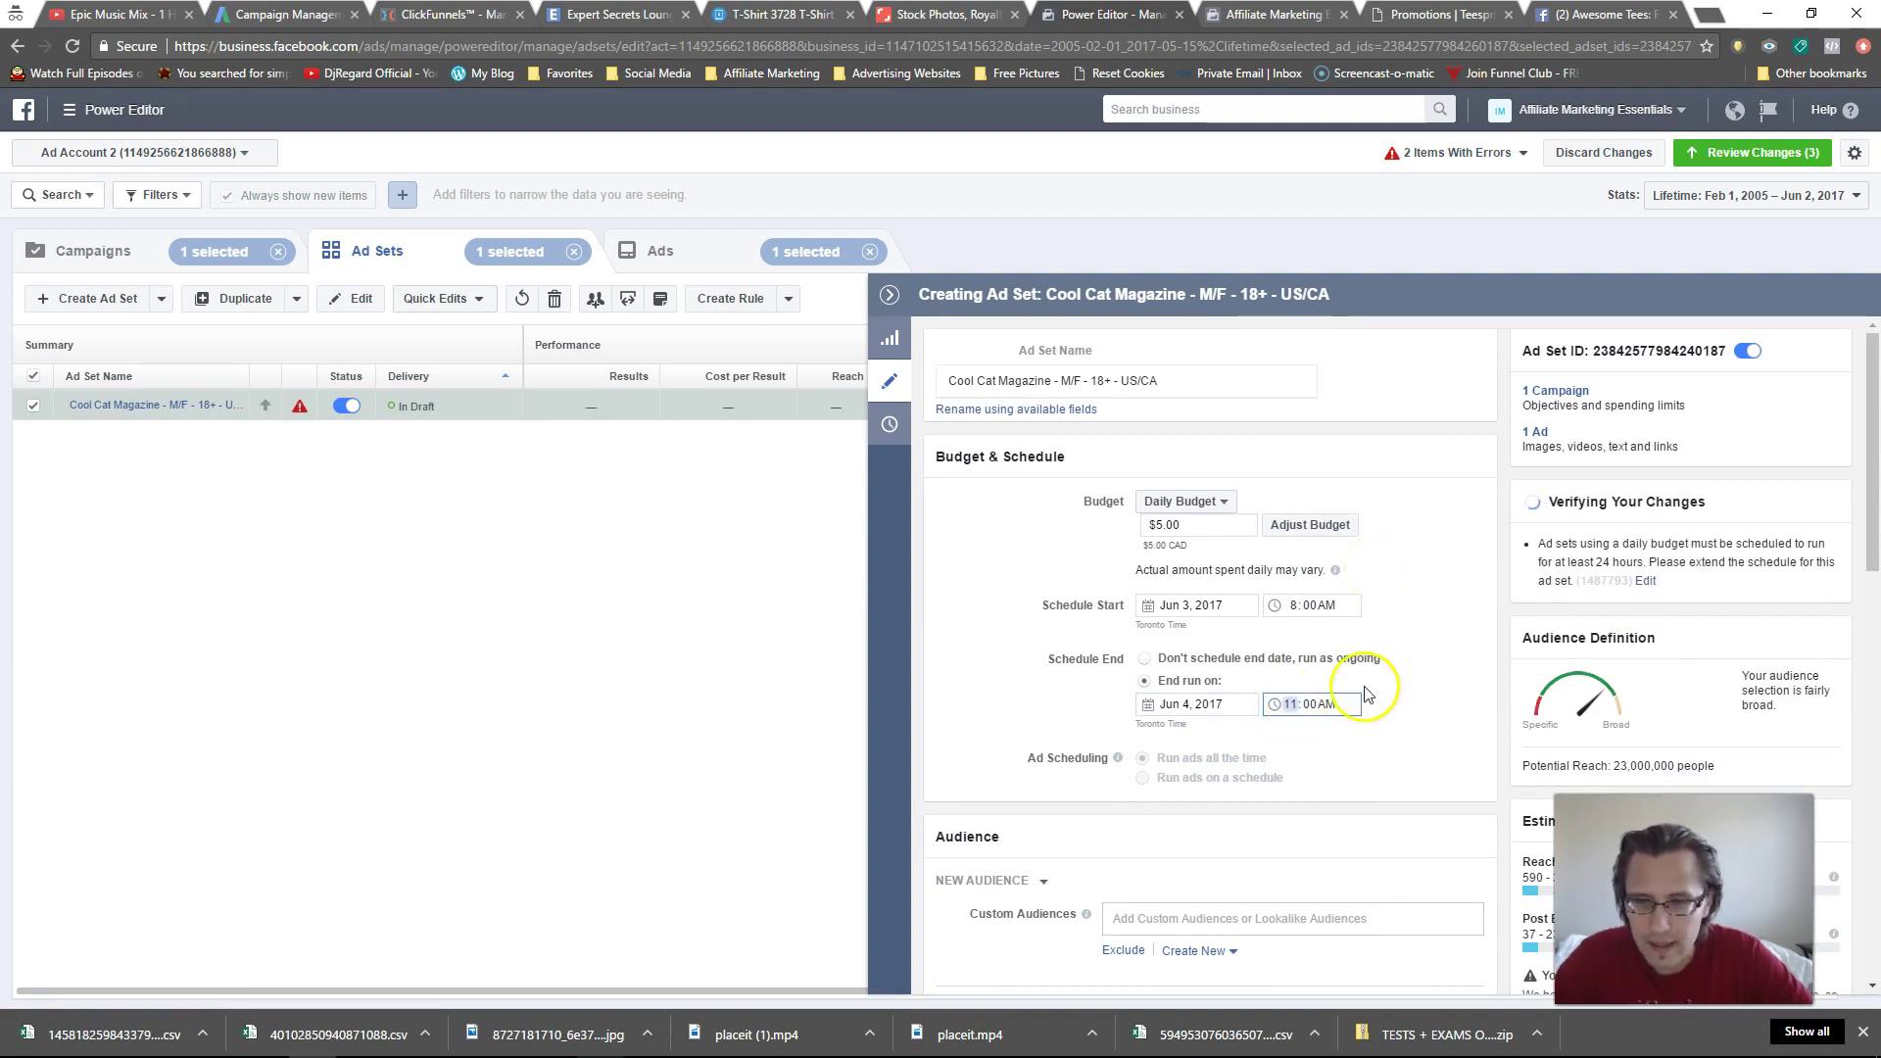
click(1310, 705)
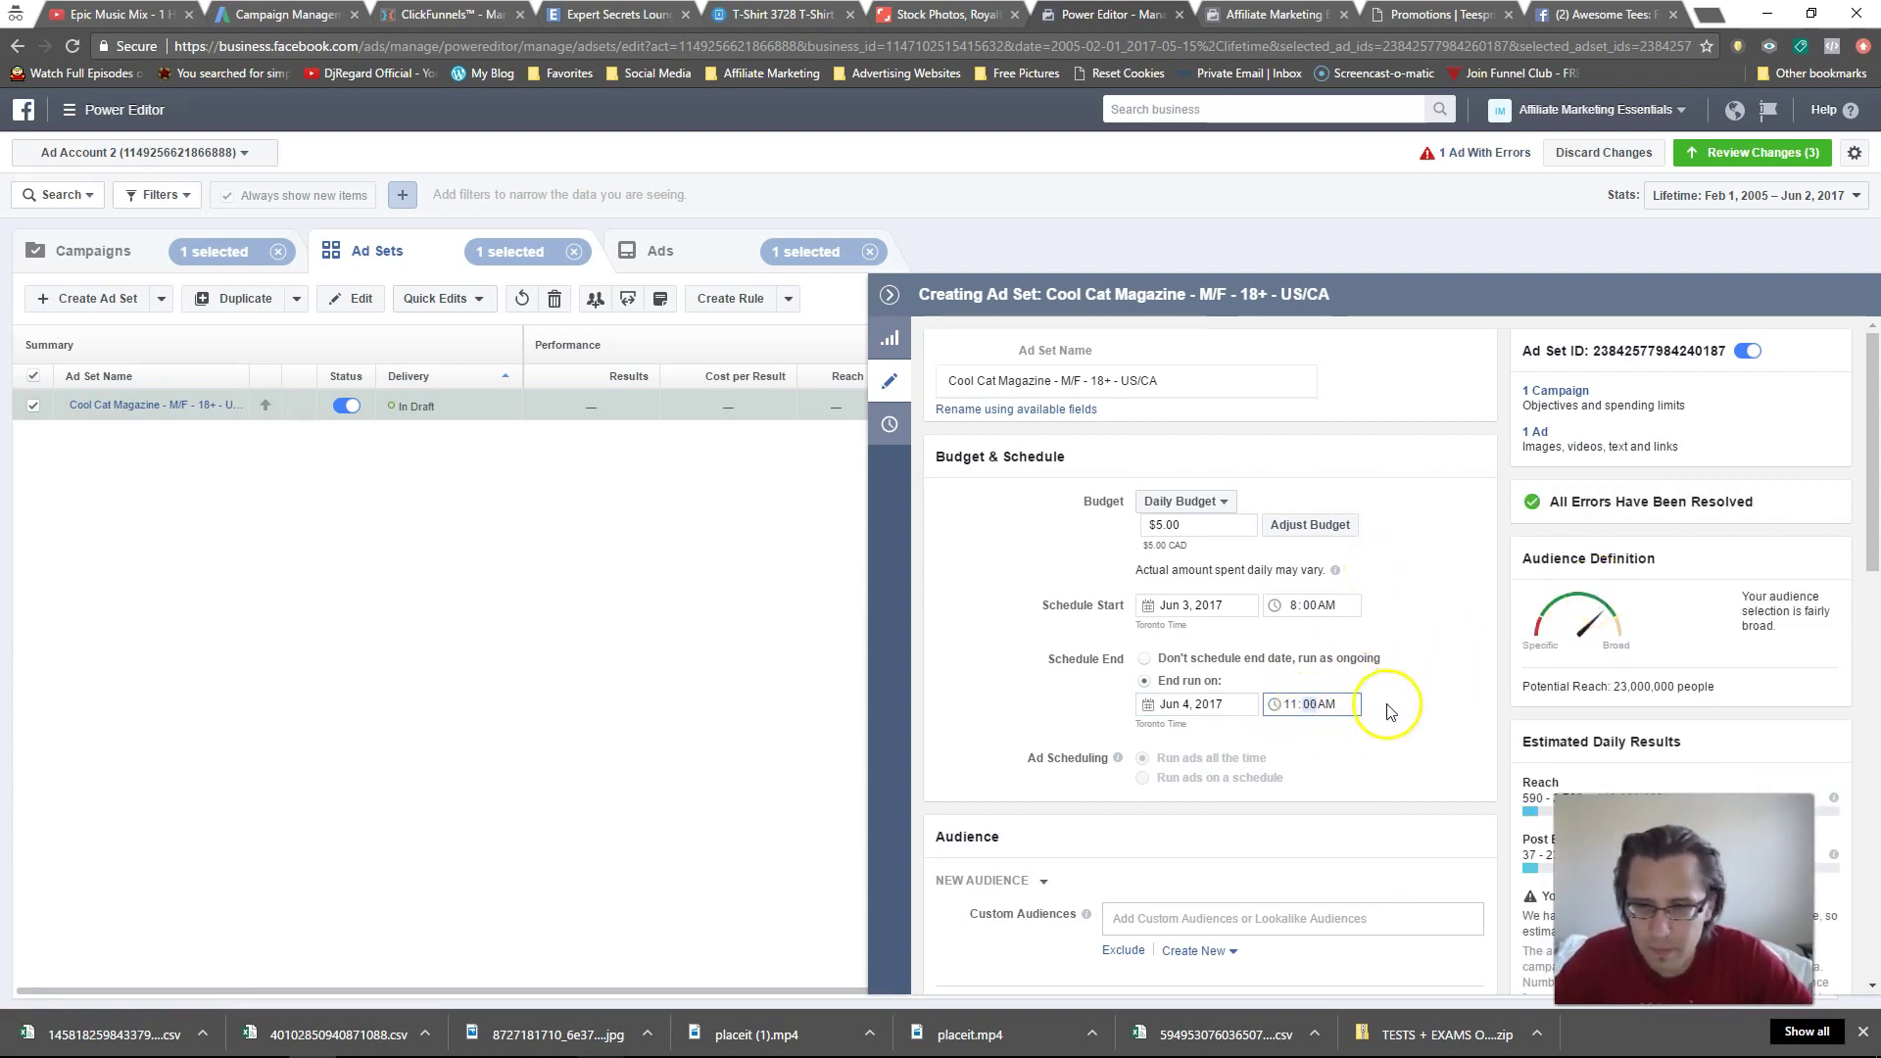
click(1326, 705)
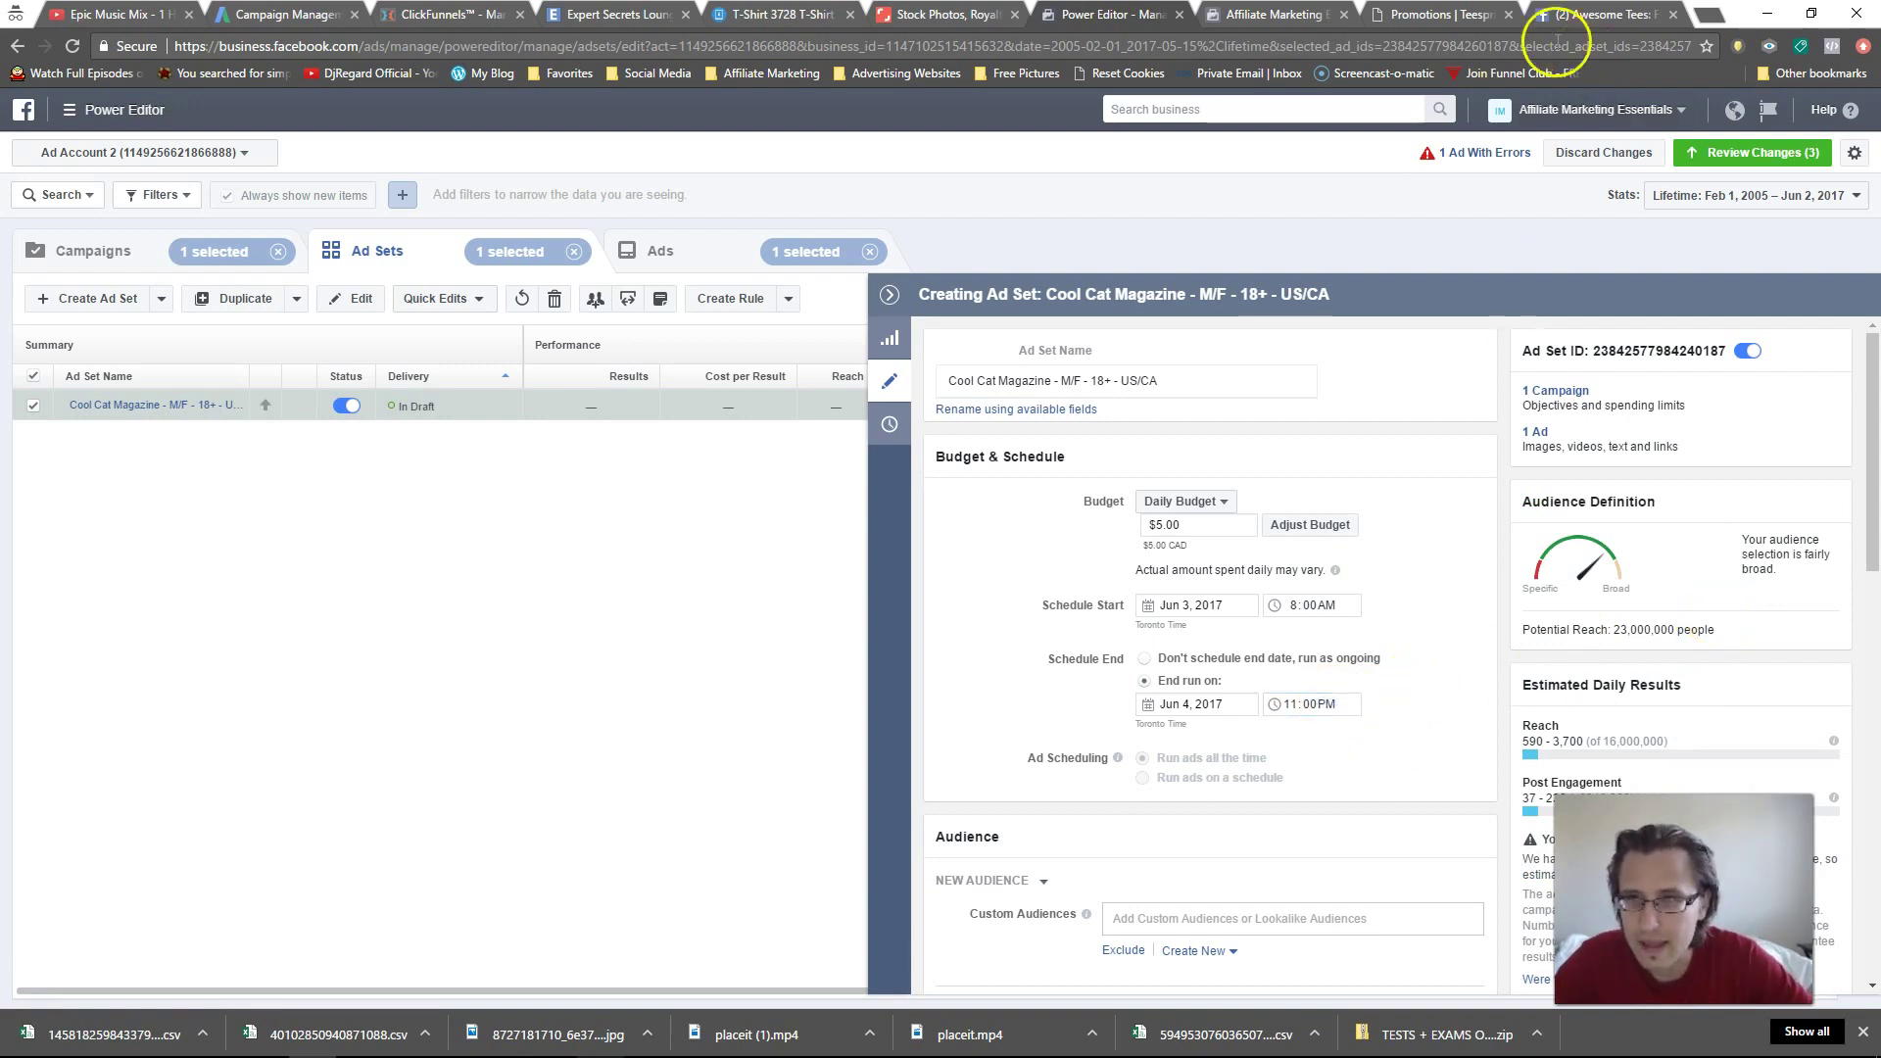
- Switch to Teespring and check the remaining days of the coolcats shirt in the product list
click(1440, 13)
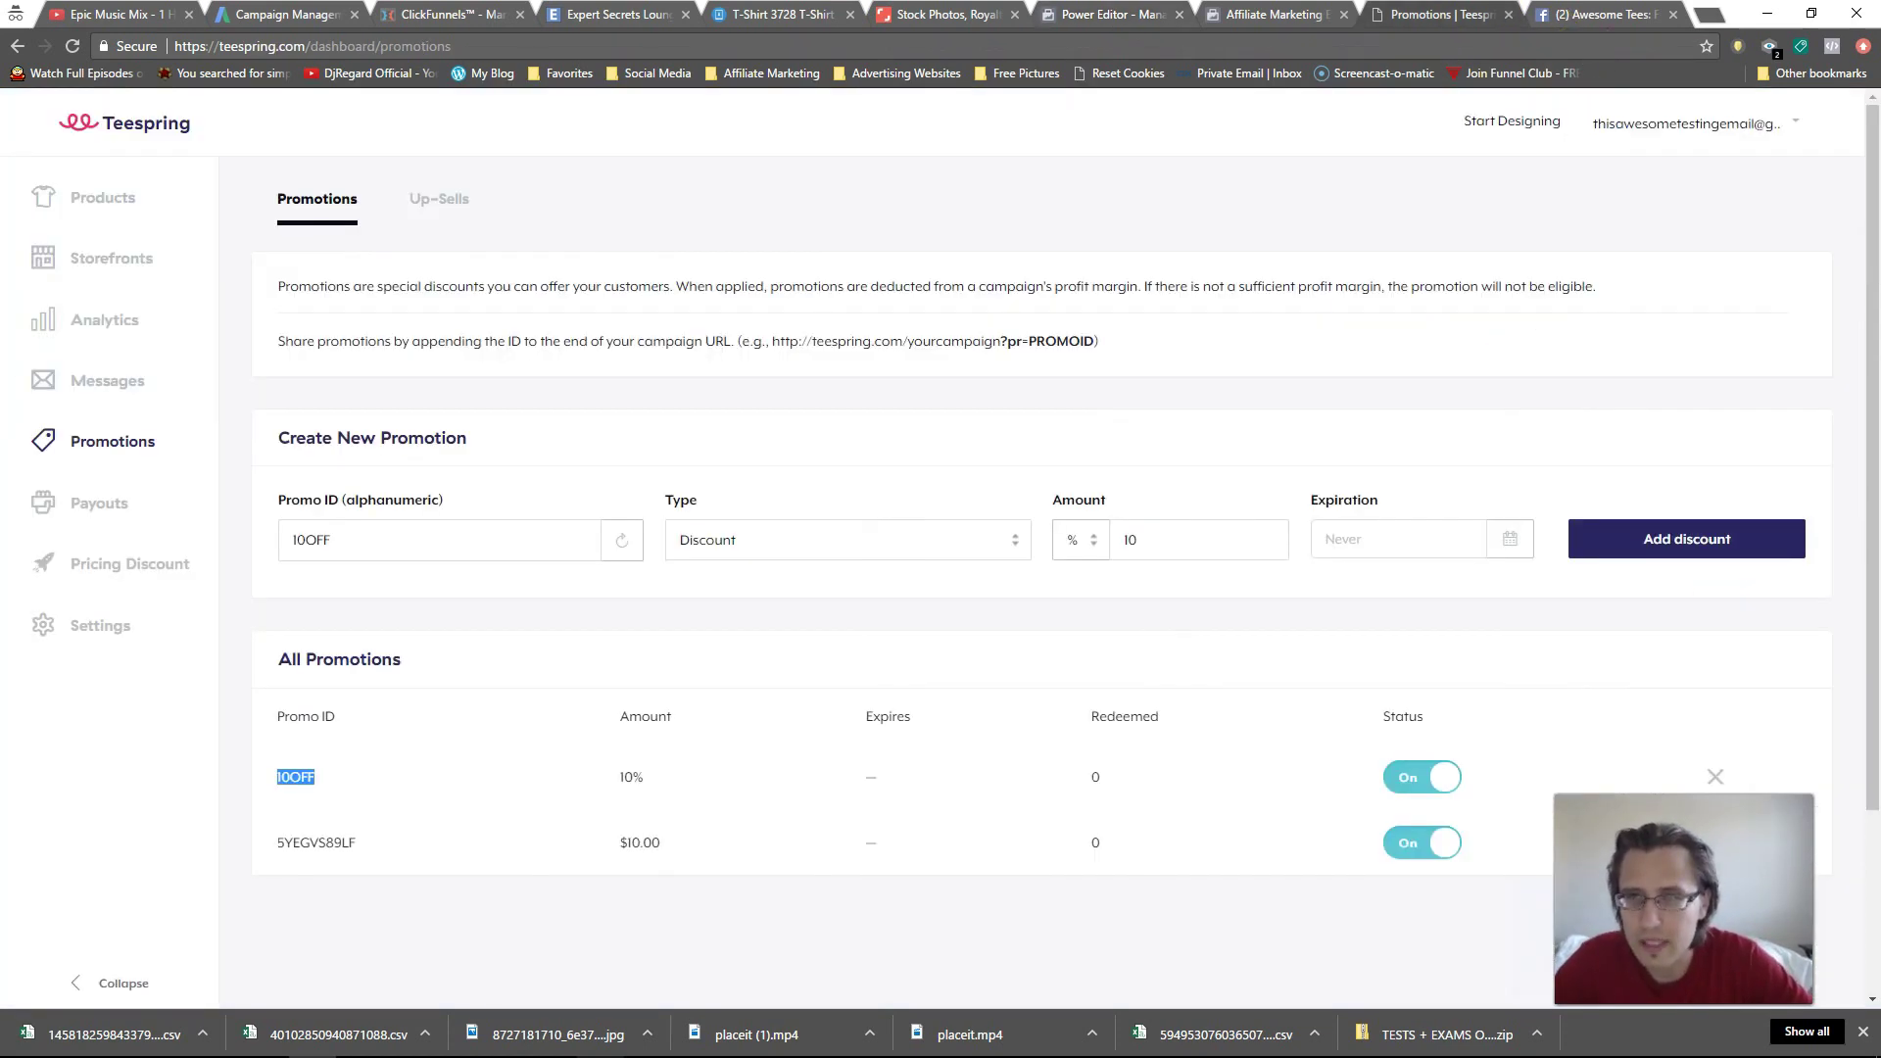
click(123, 214)
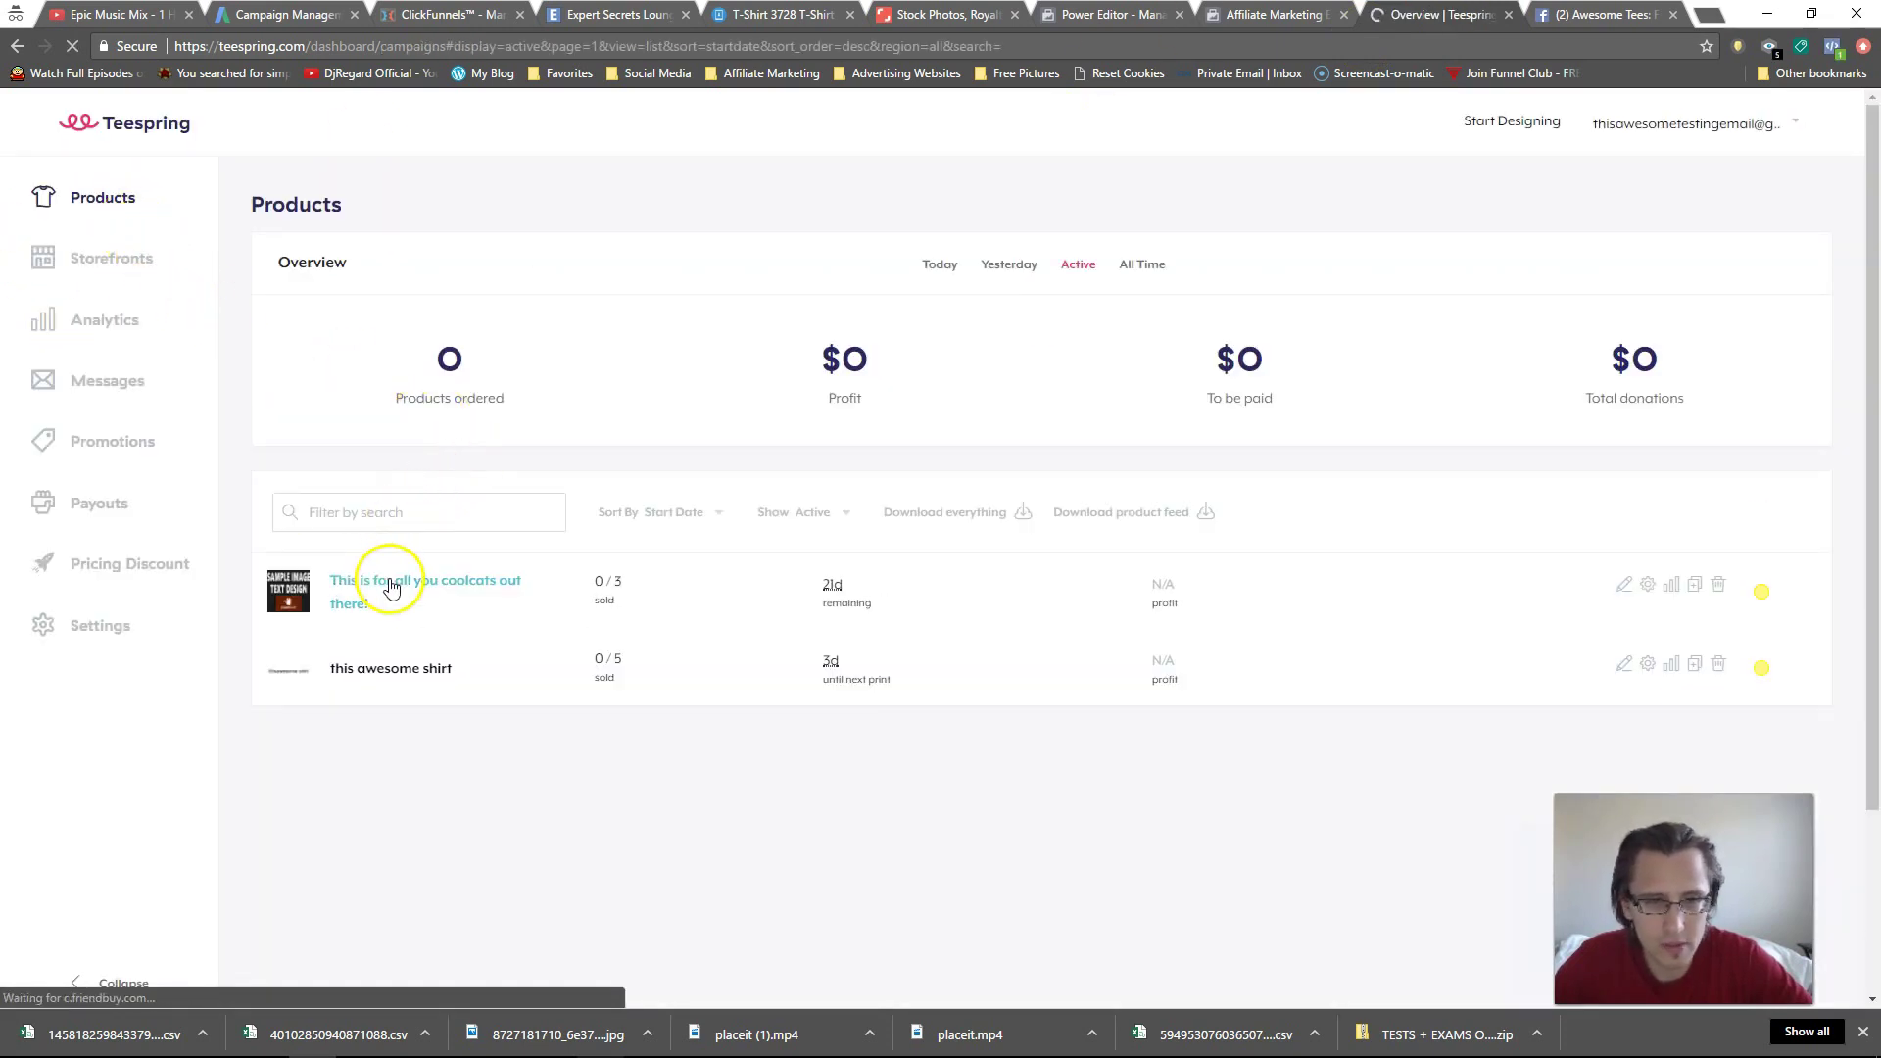
double_click(833, 586)
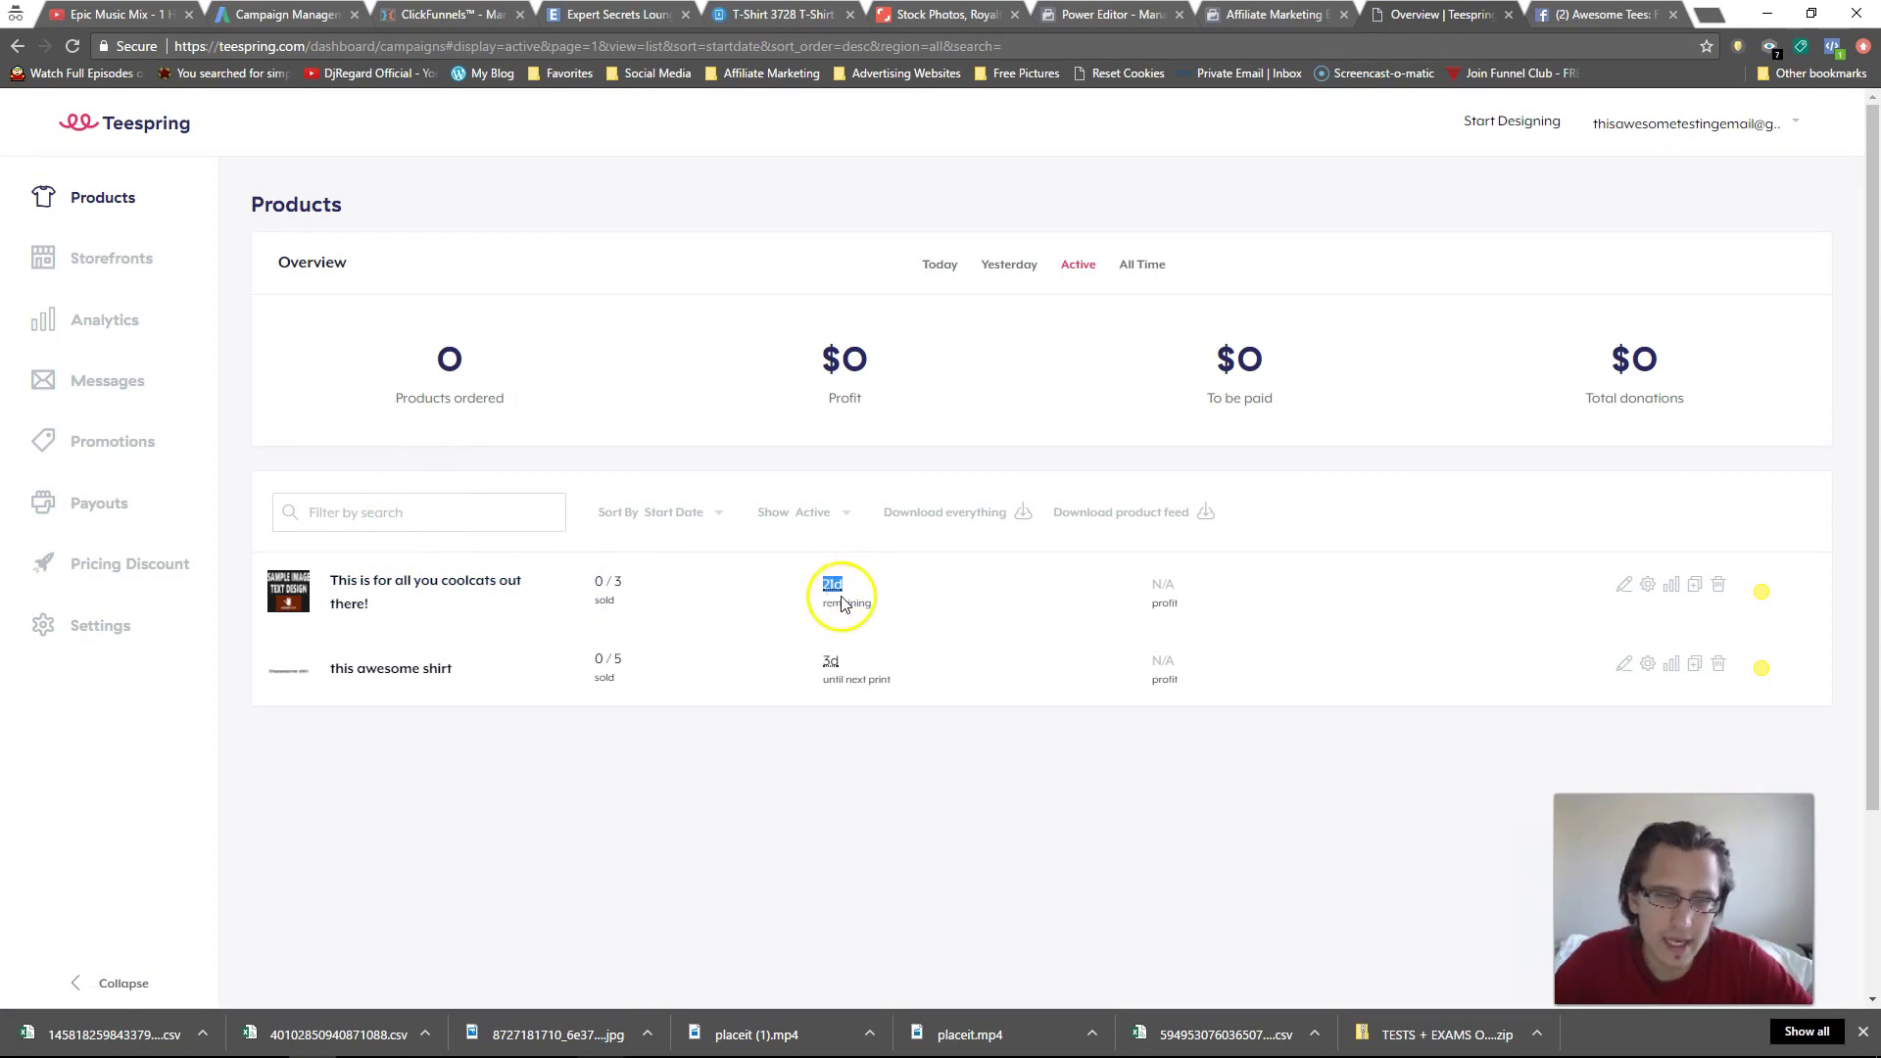
click(743, 579)
- Reorder the browser tabs so that Power Editor sits directly beside Teespring, and switch between the two
click(1088, 14)
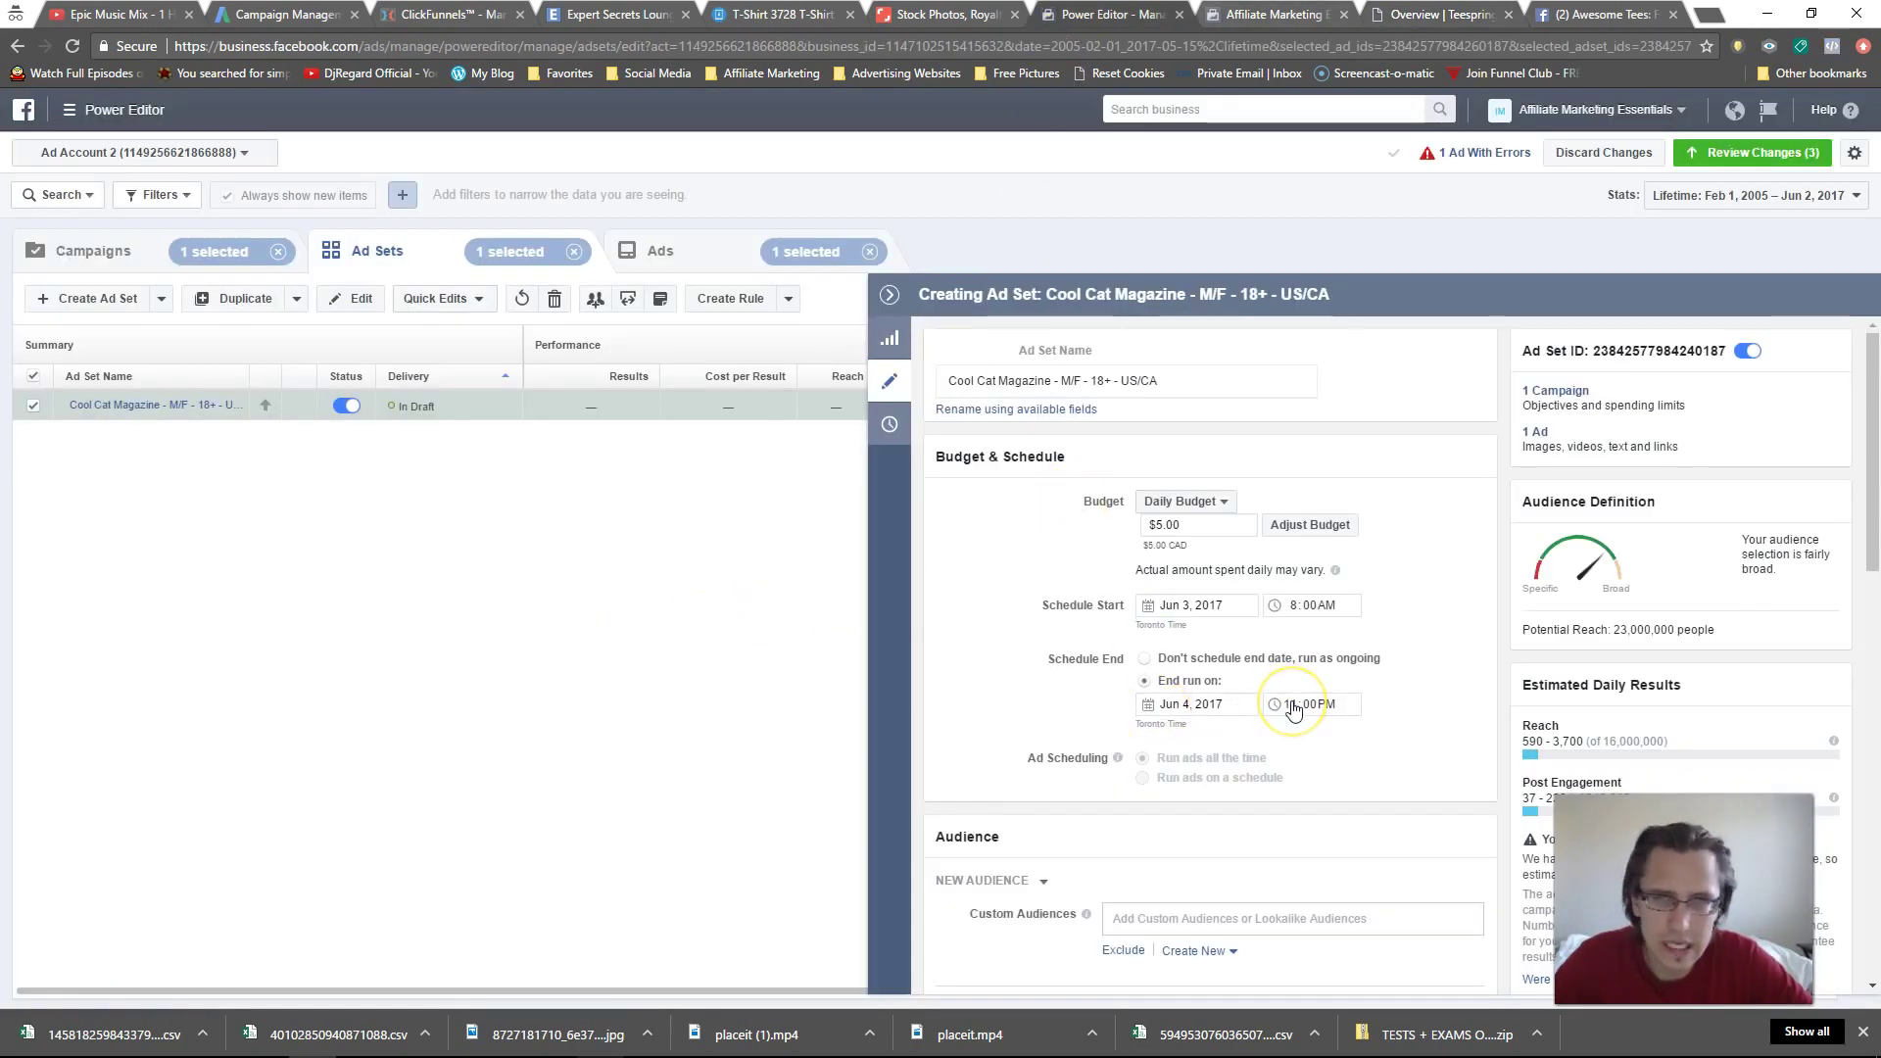
click(1278, 14)
drag(1131, 13, 1257, 13)
click(1367, 14)
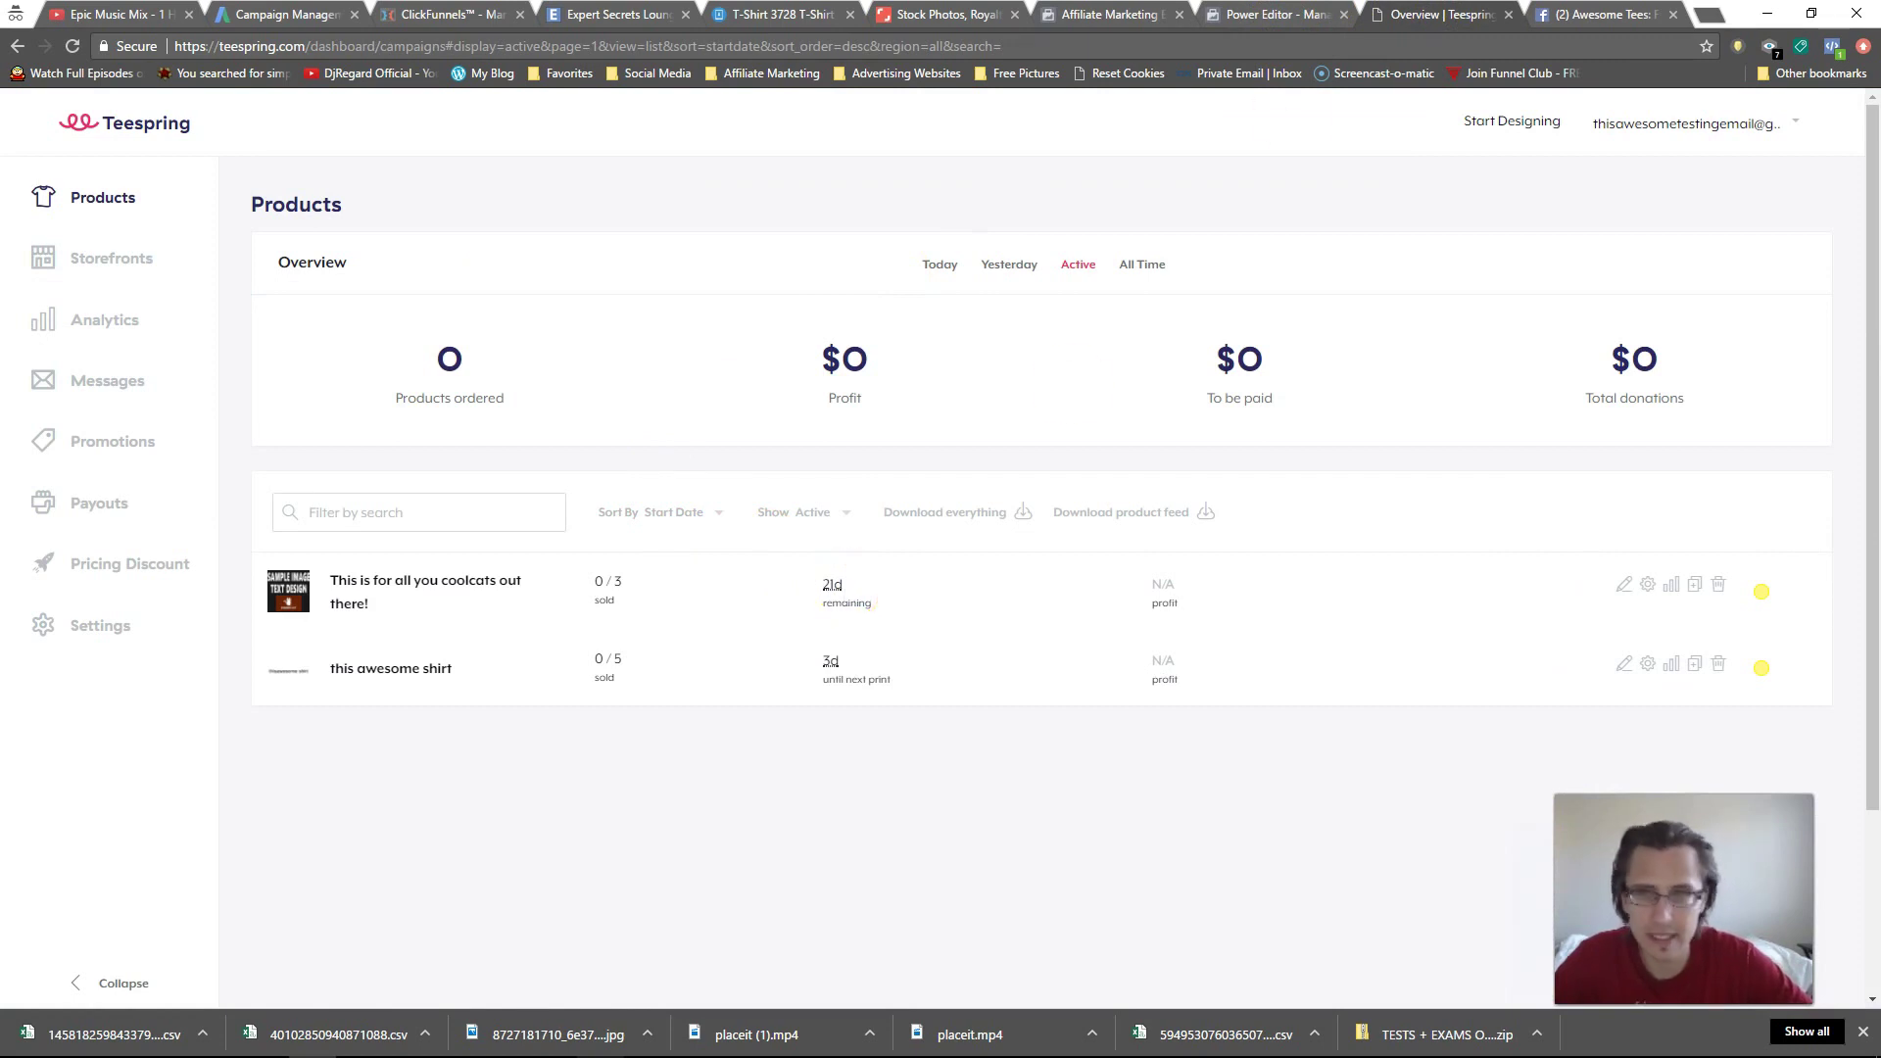
click(1269, 13)
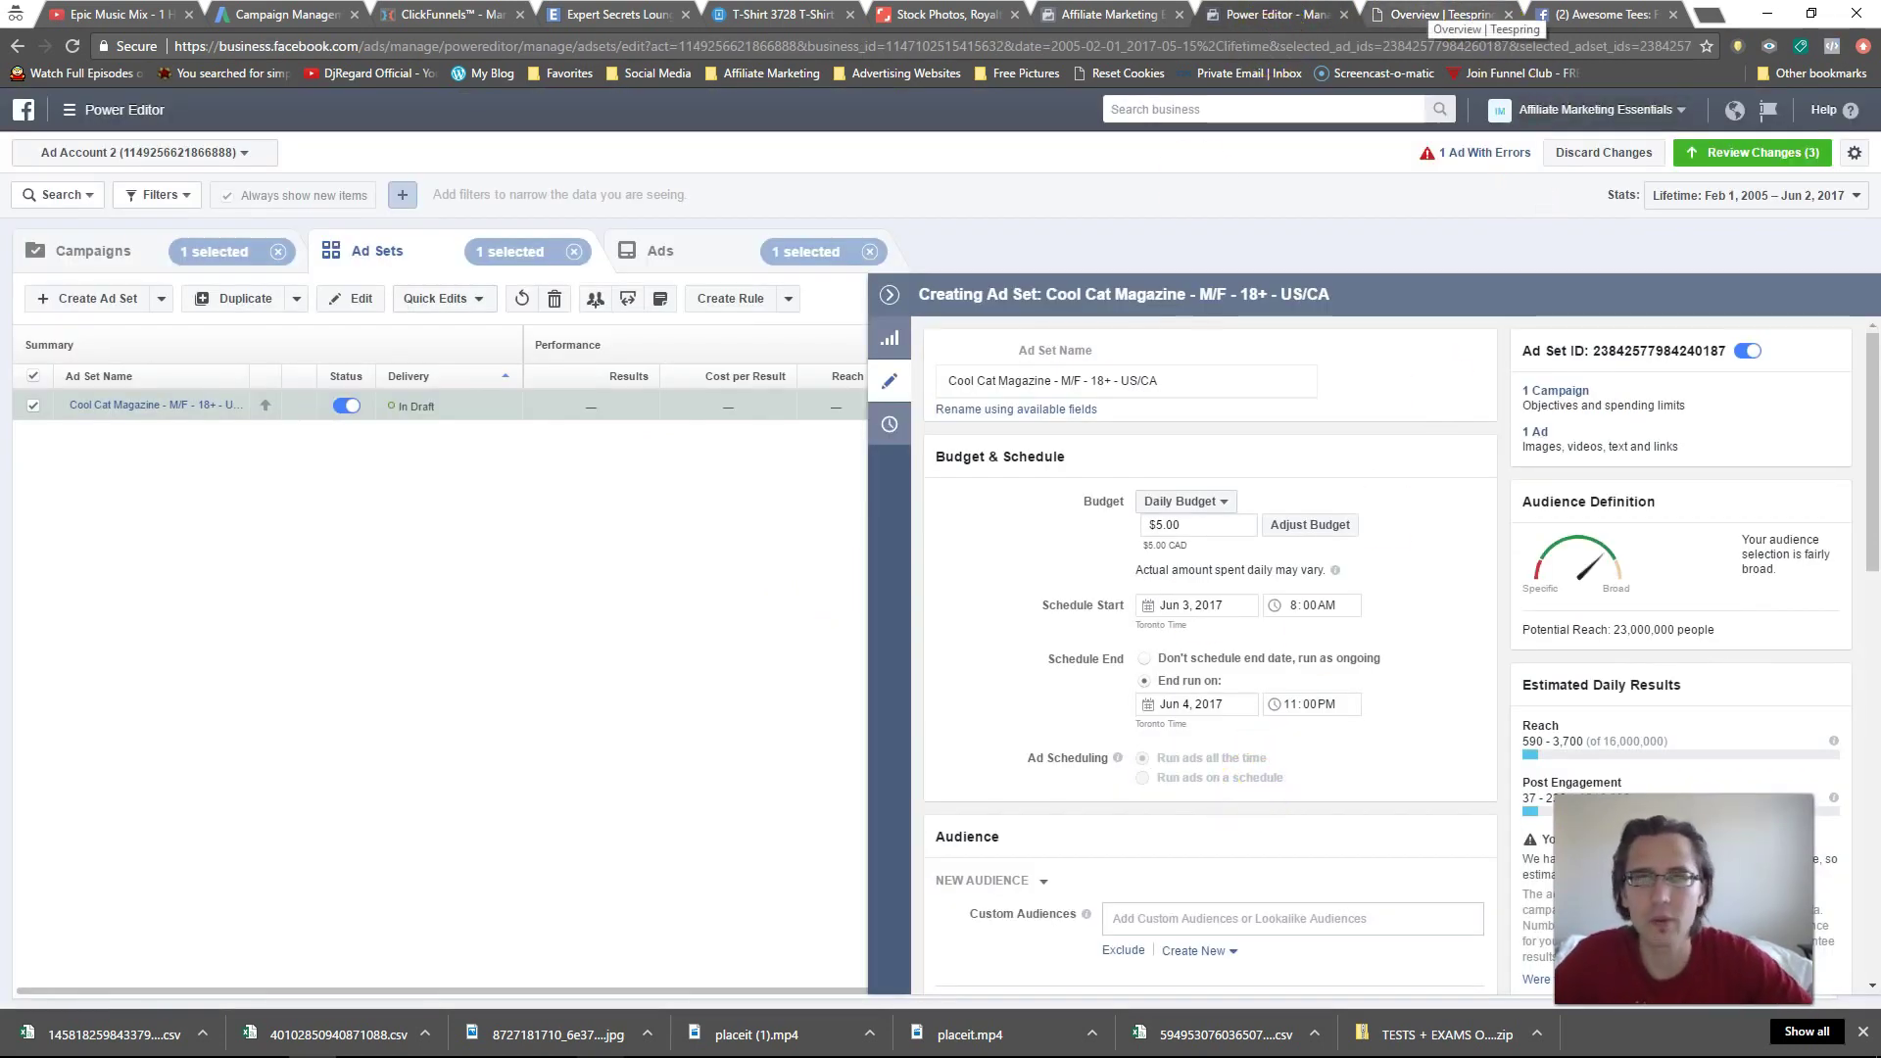
- Return to Teespring and highlight the time remaining for the coolcats shirt campaign
click(1445, 16)
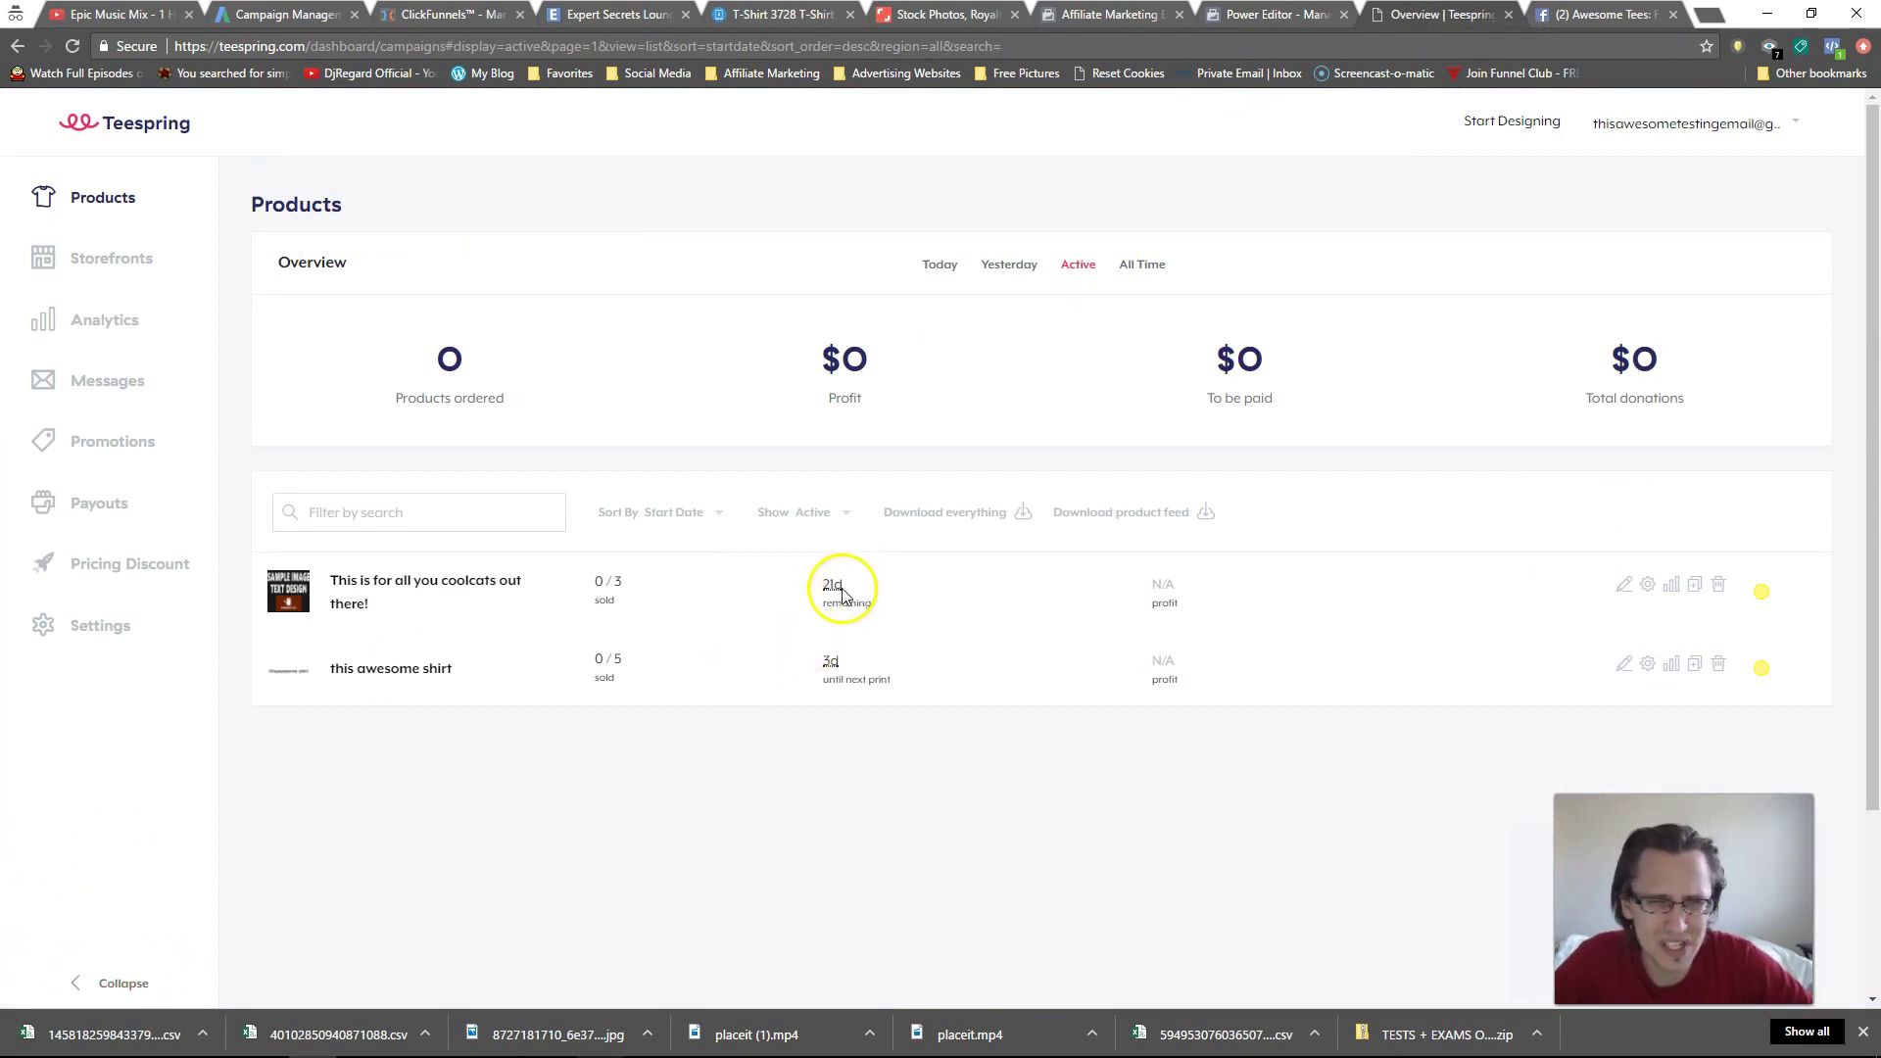
drag(844, 586, 814, 588)
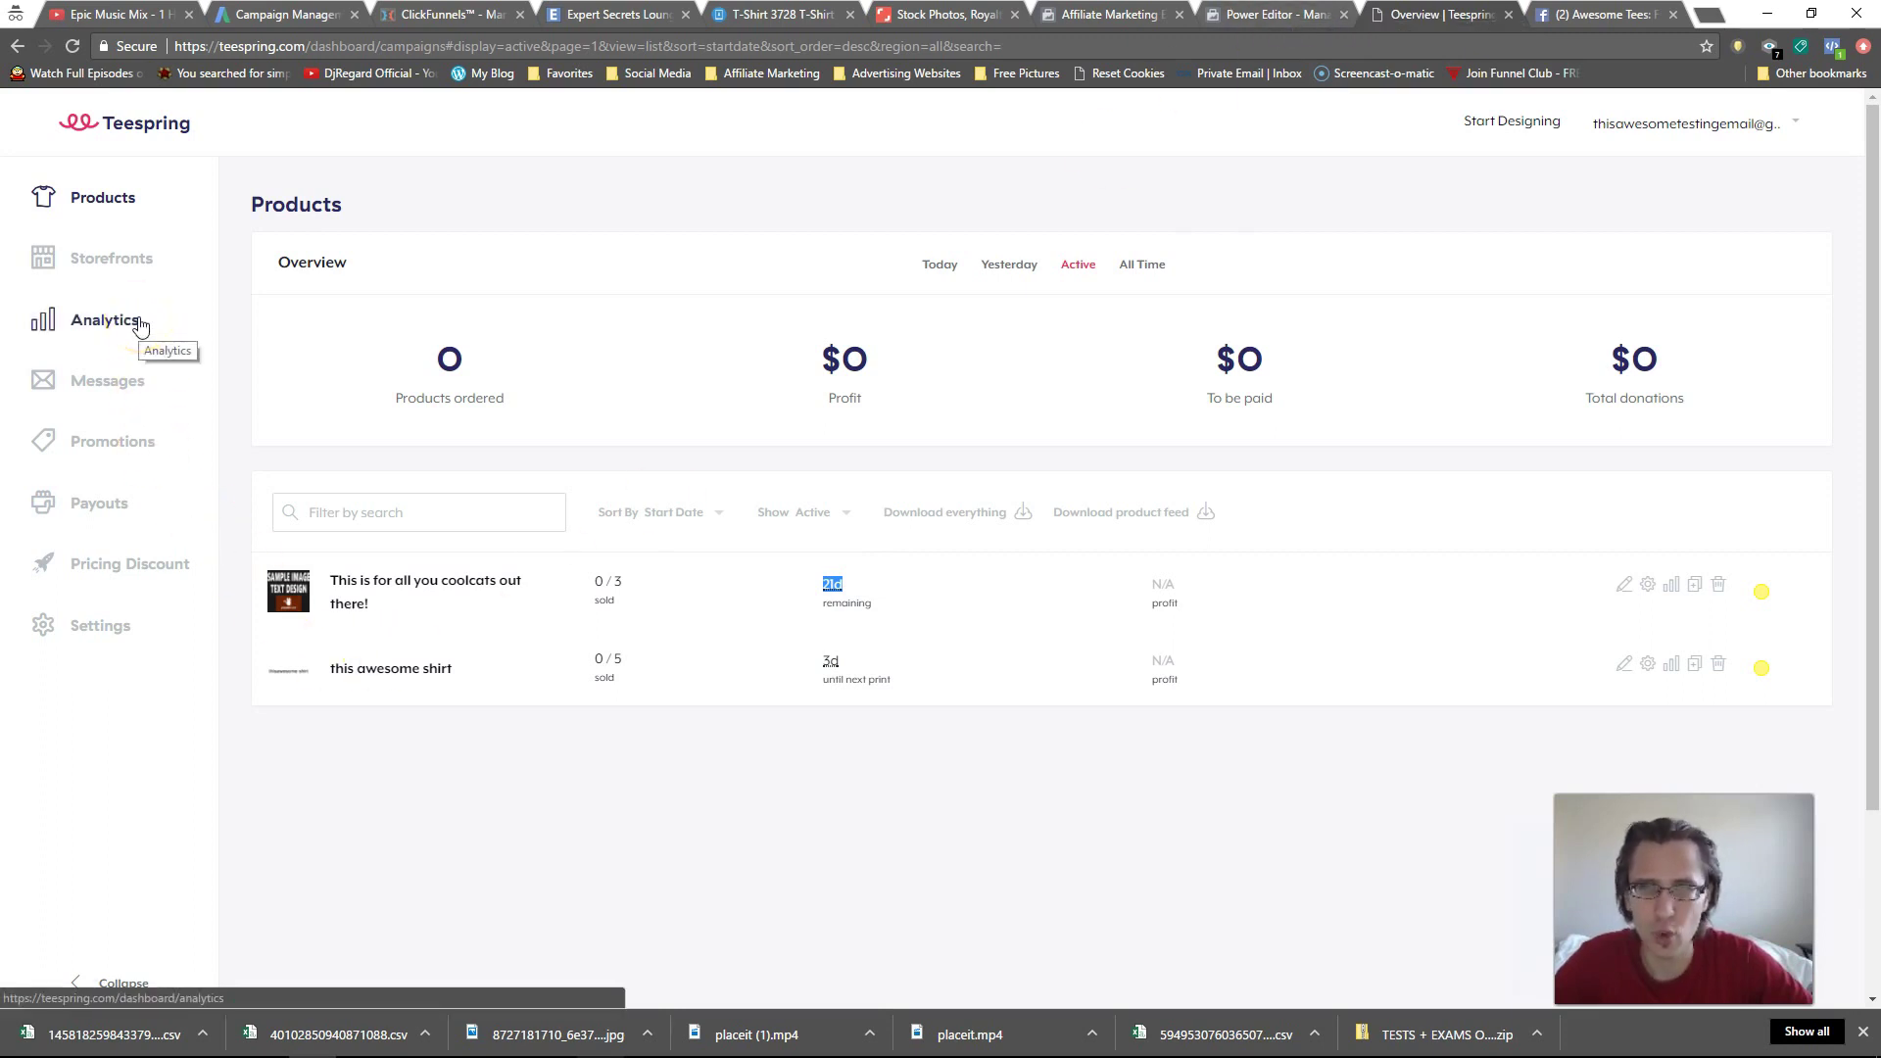
click(145, 350)
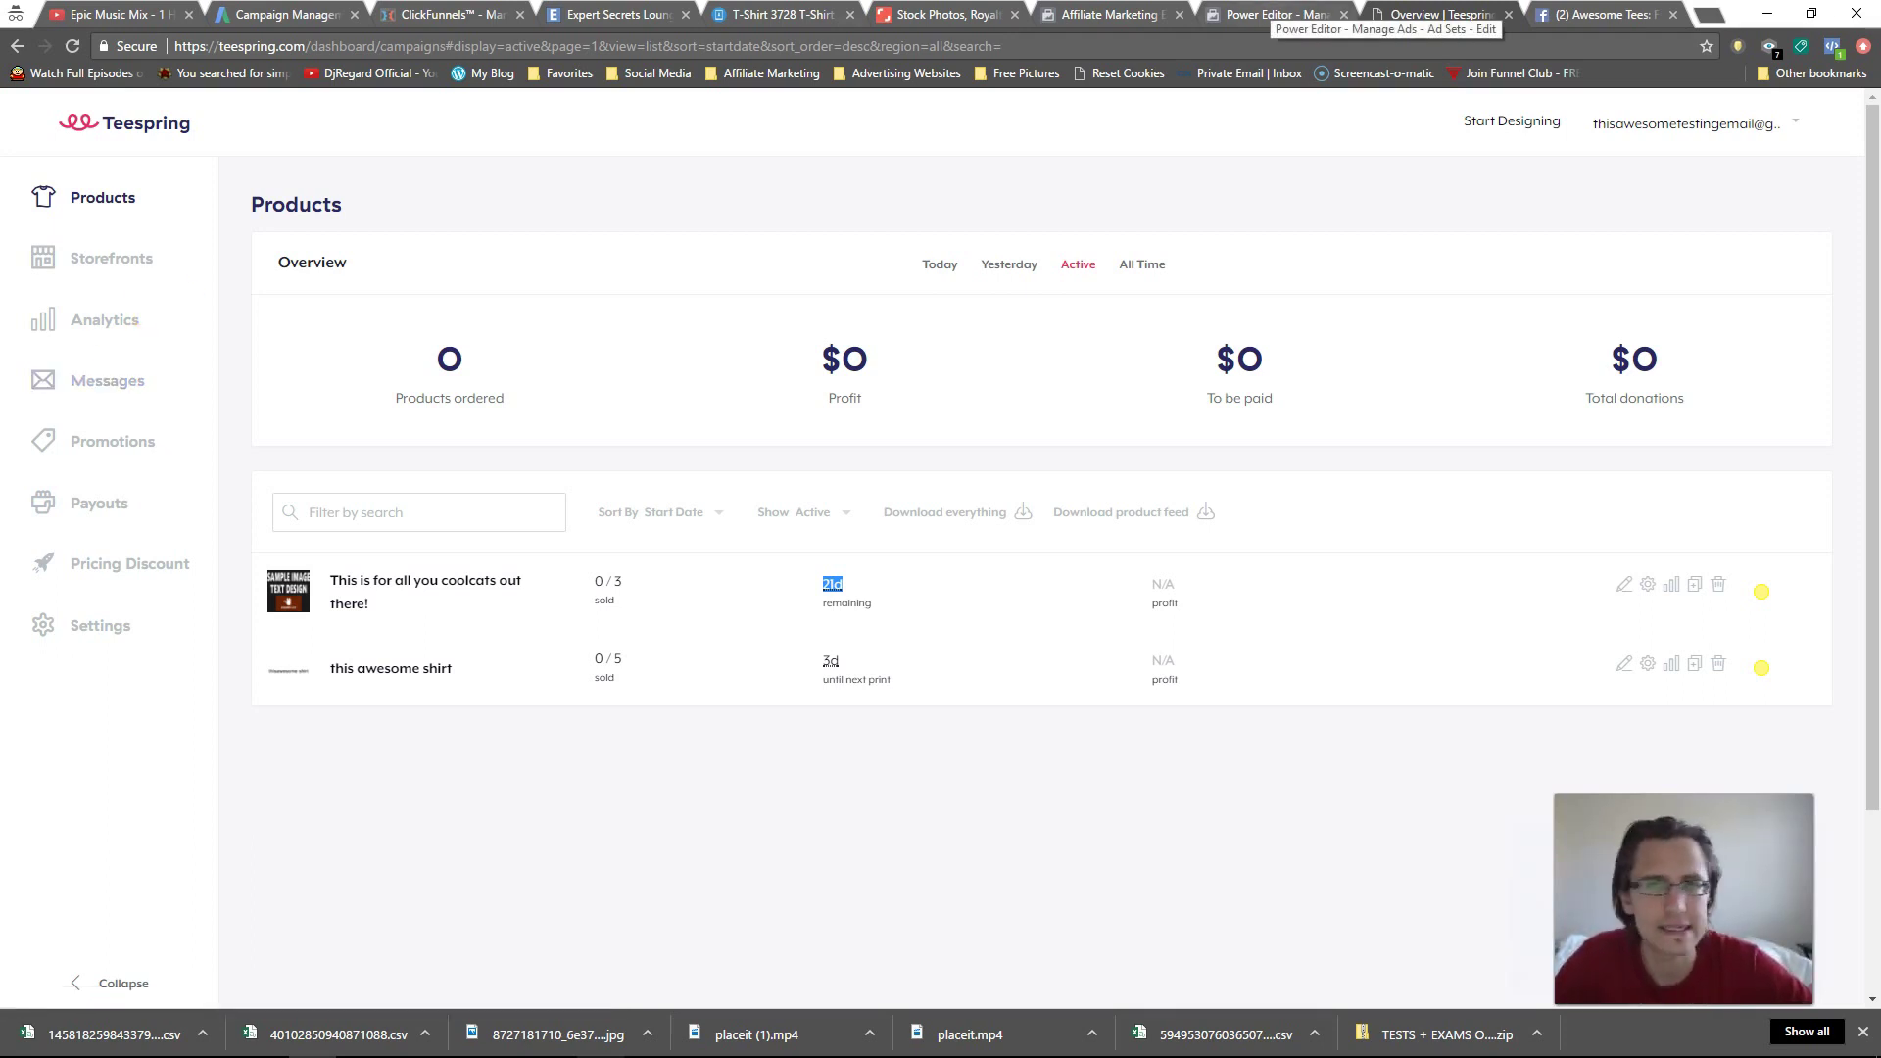
- Switch back to Power Editor and set the ad set's end date to Jun 5, 2017
click(1272, 10)
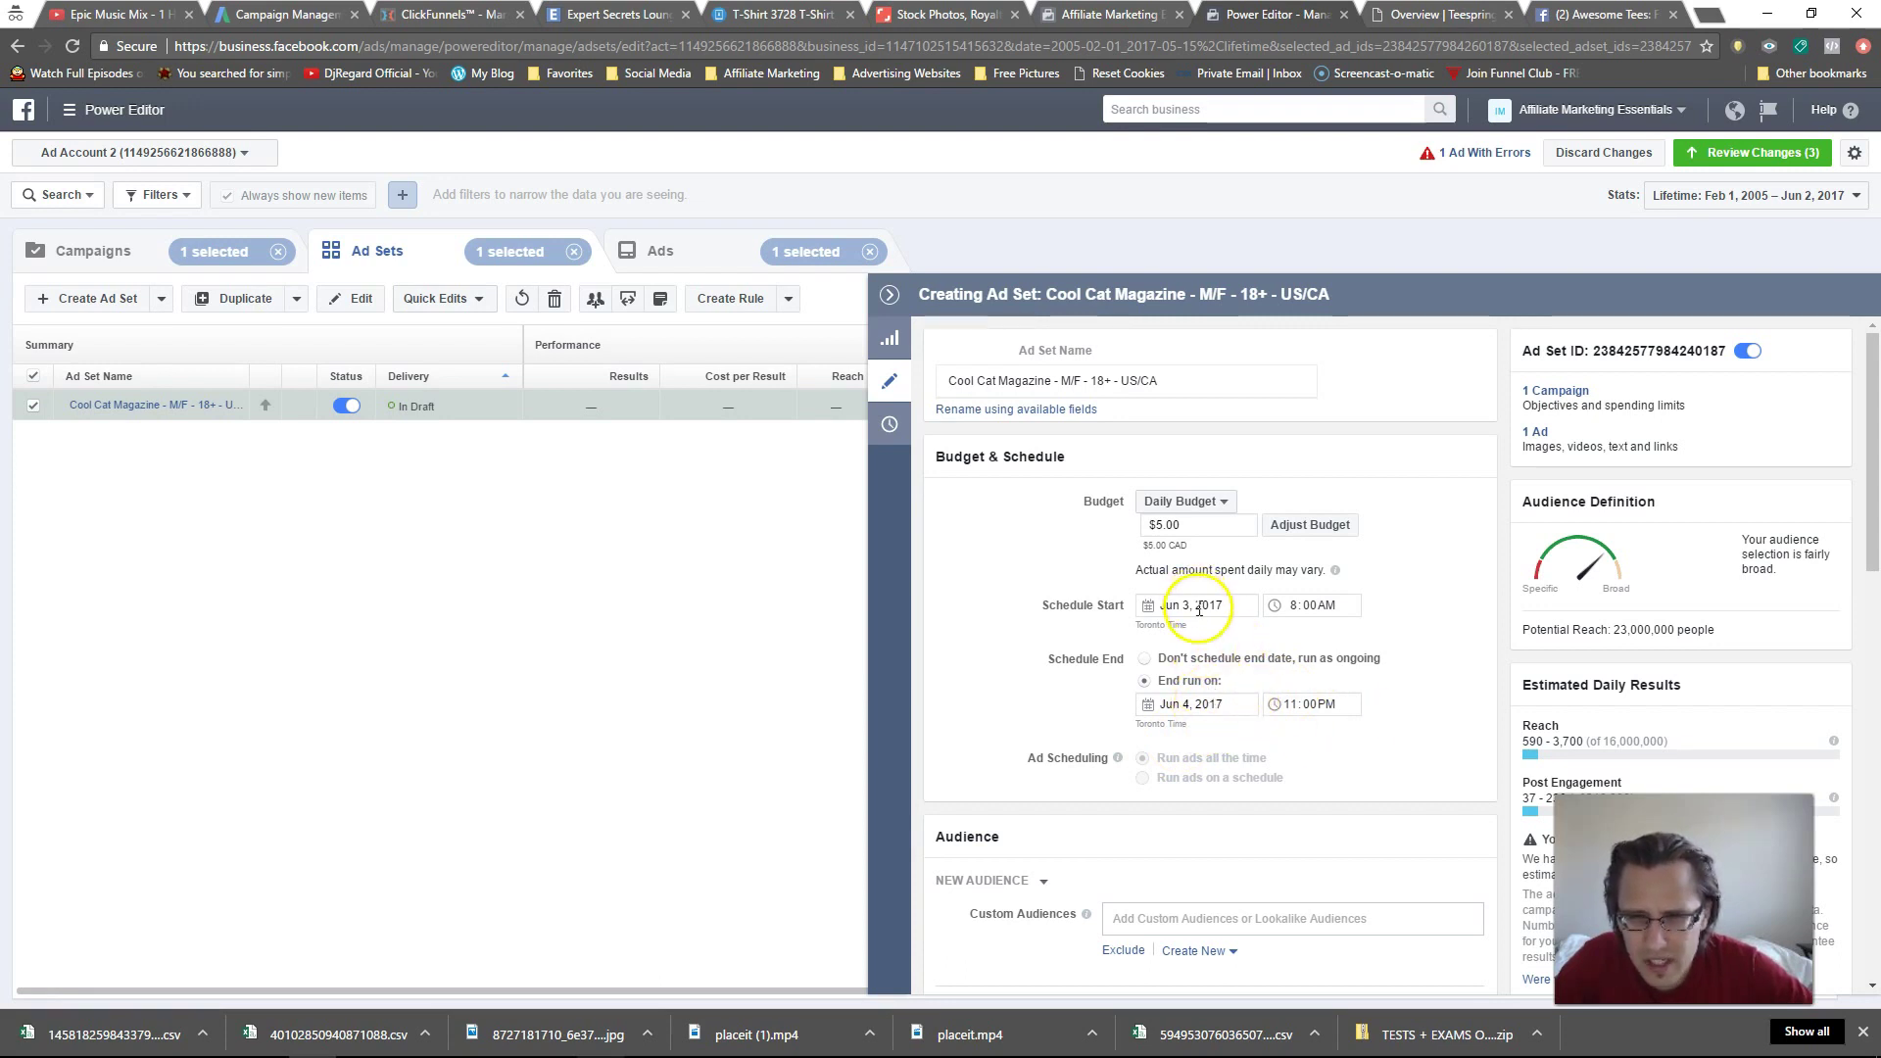
click(1182, 703)
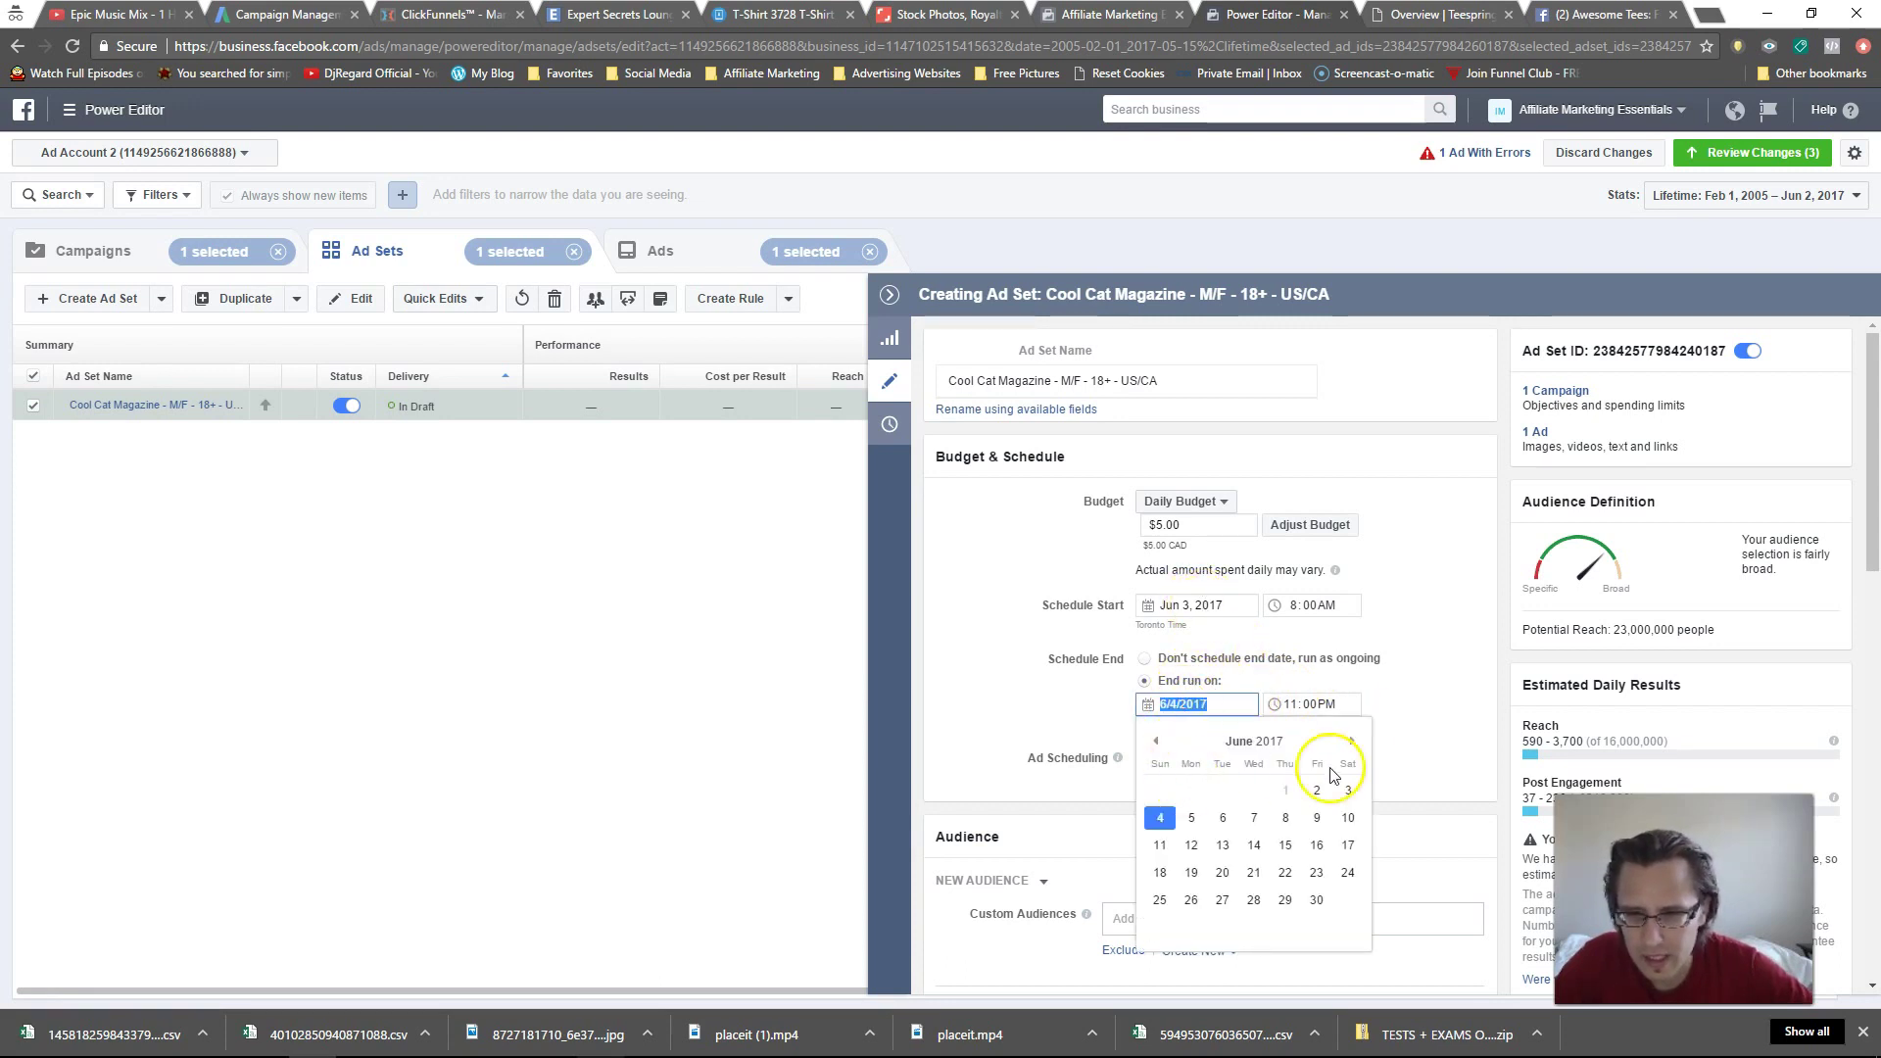
click(1193, 818)
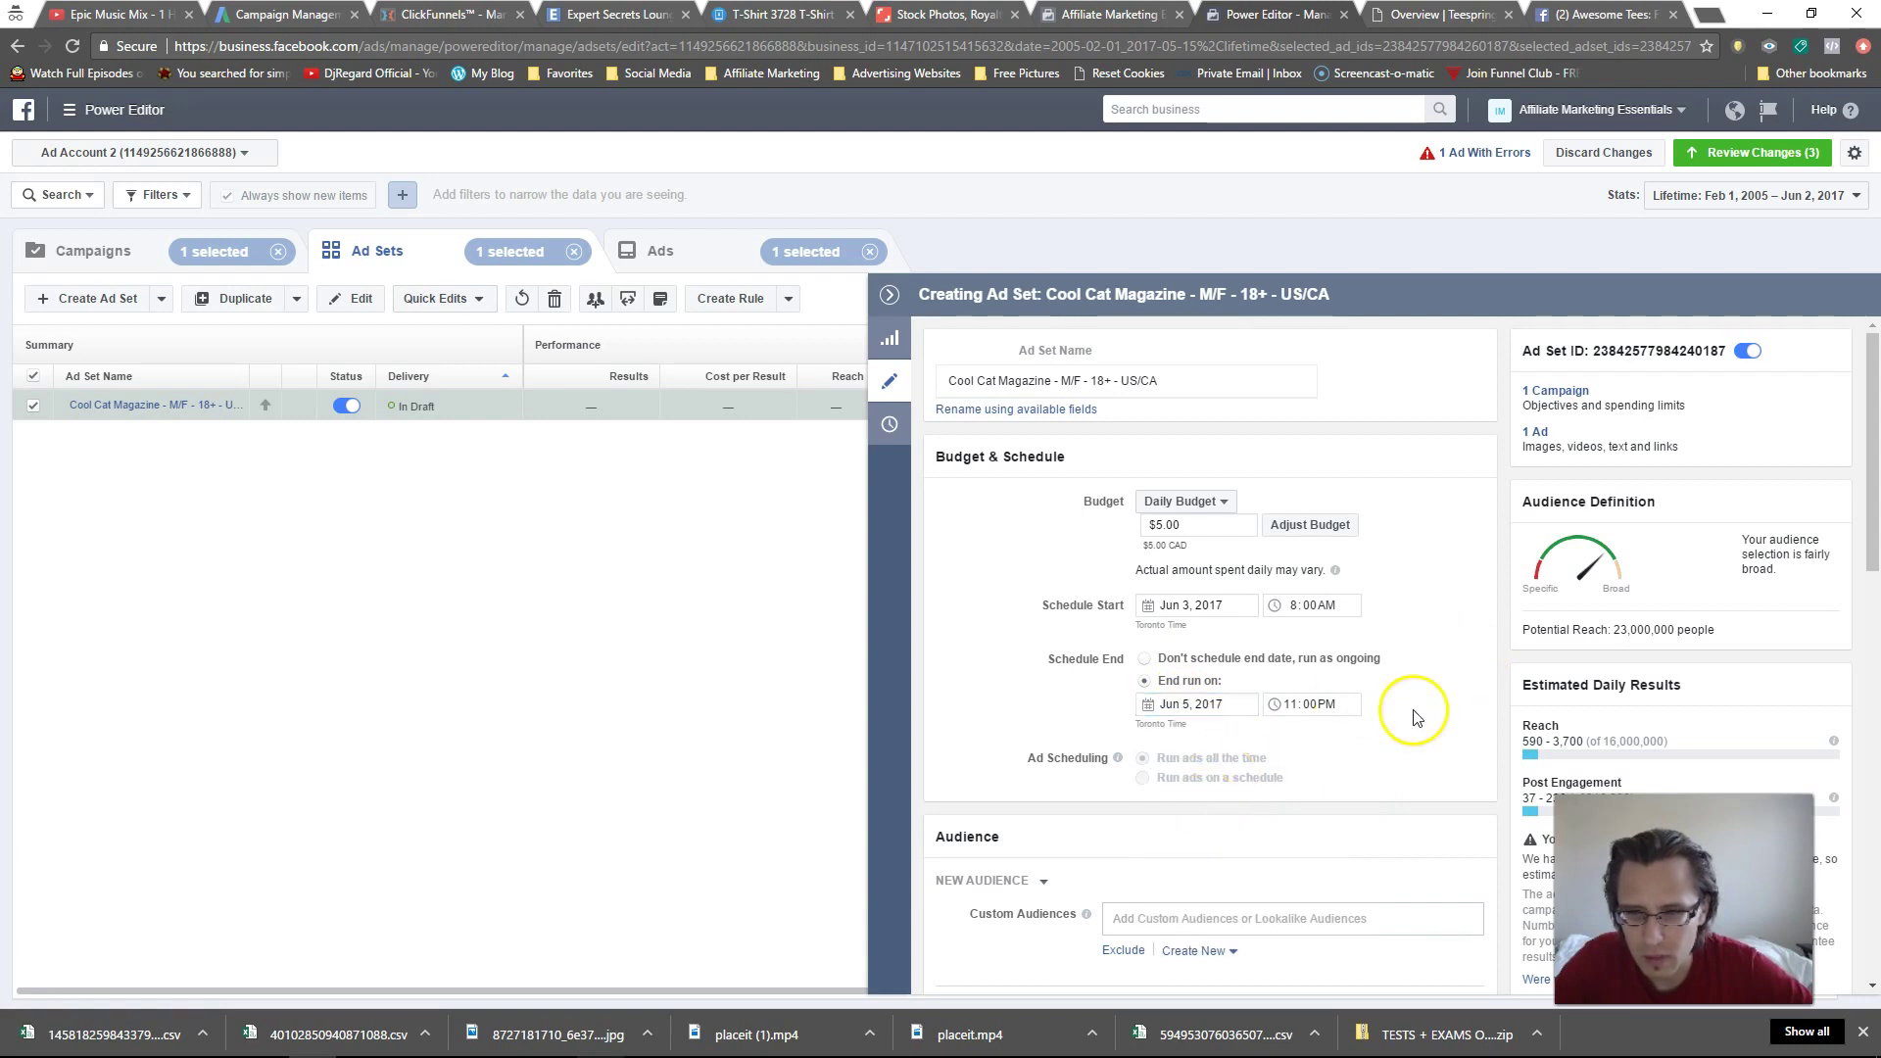
- Add United States to the ad set audience's included locations alongside Canada
scroll(1416, 718, down, 3)
scroll(1416, 725, down, 2)
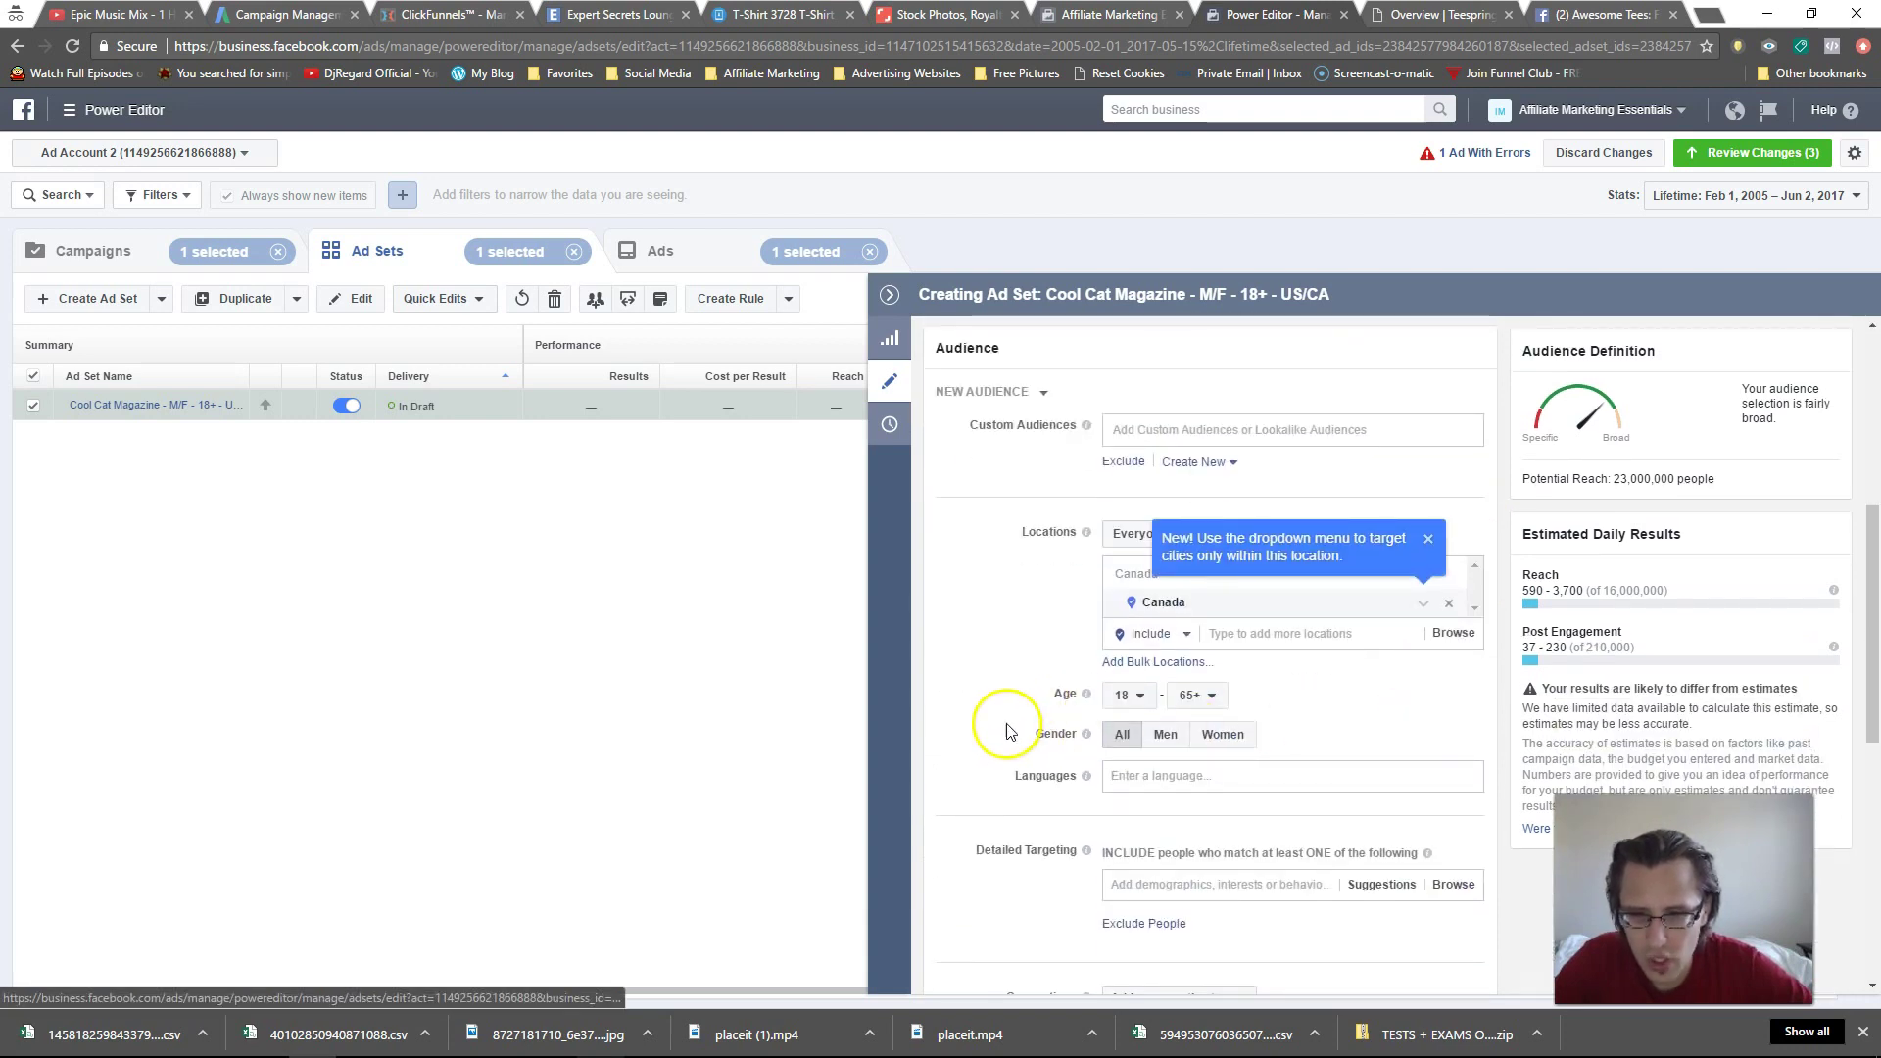
click(1242, 634)
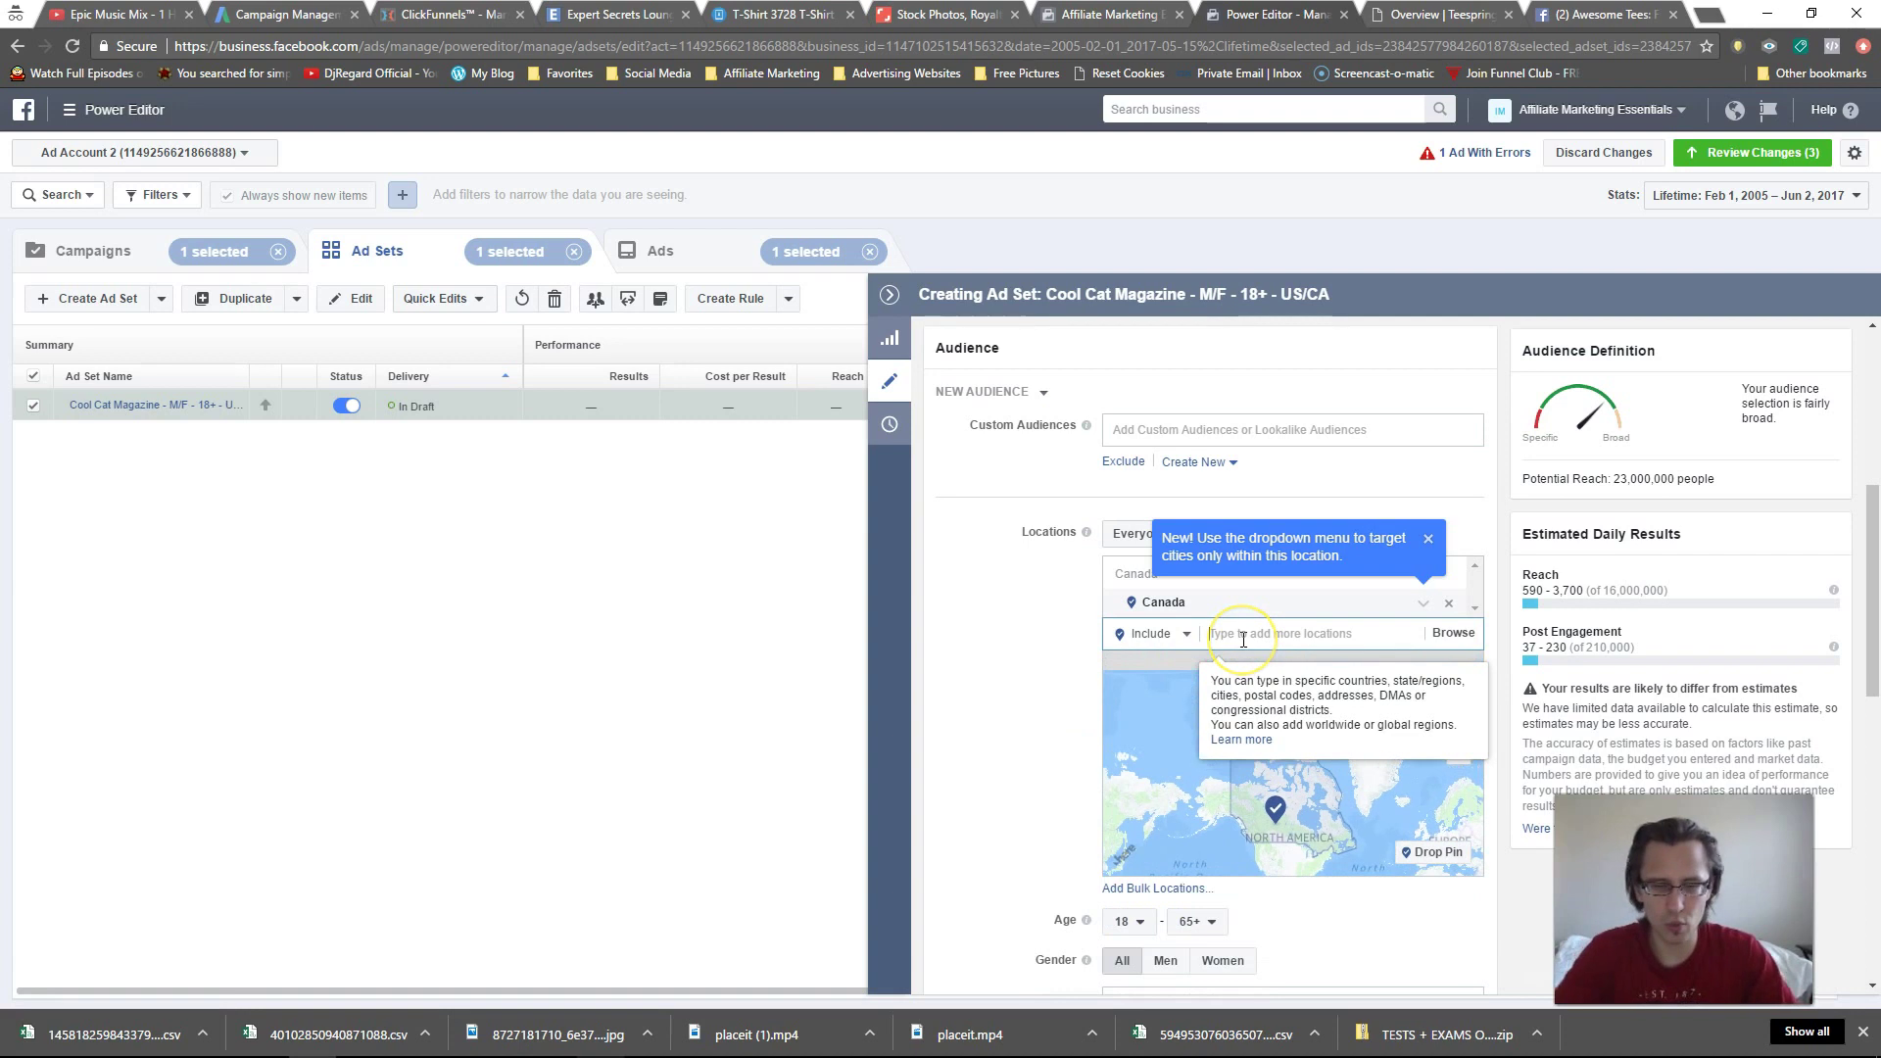
text(united states)
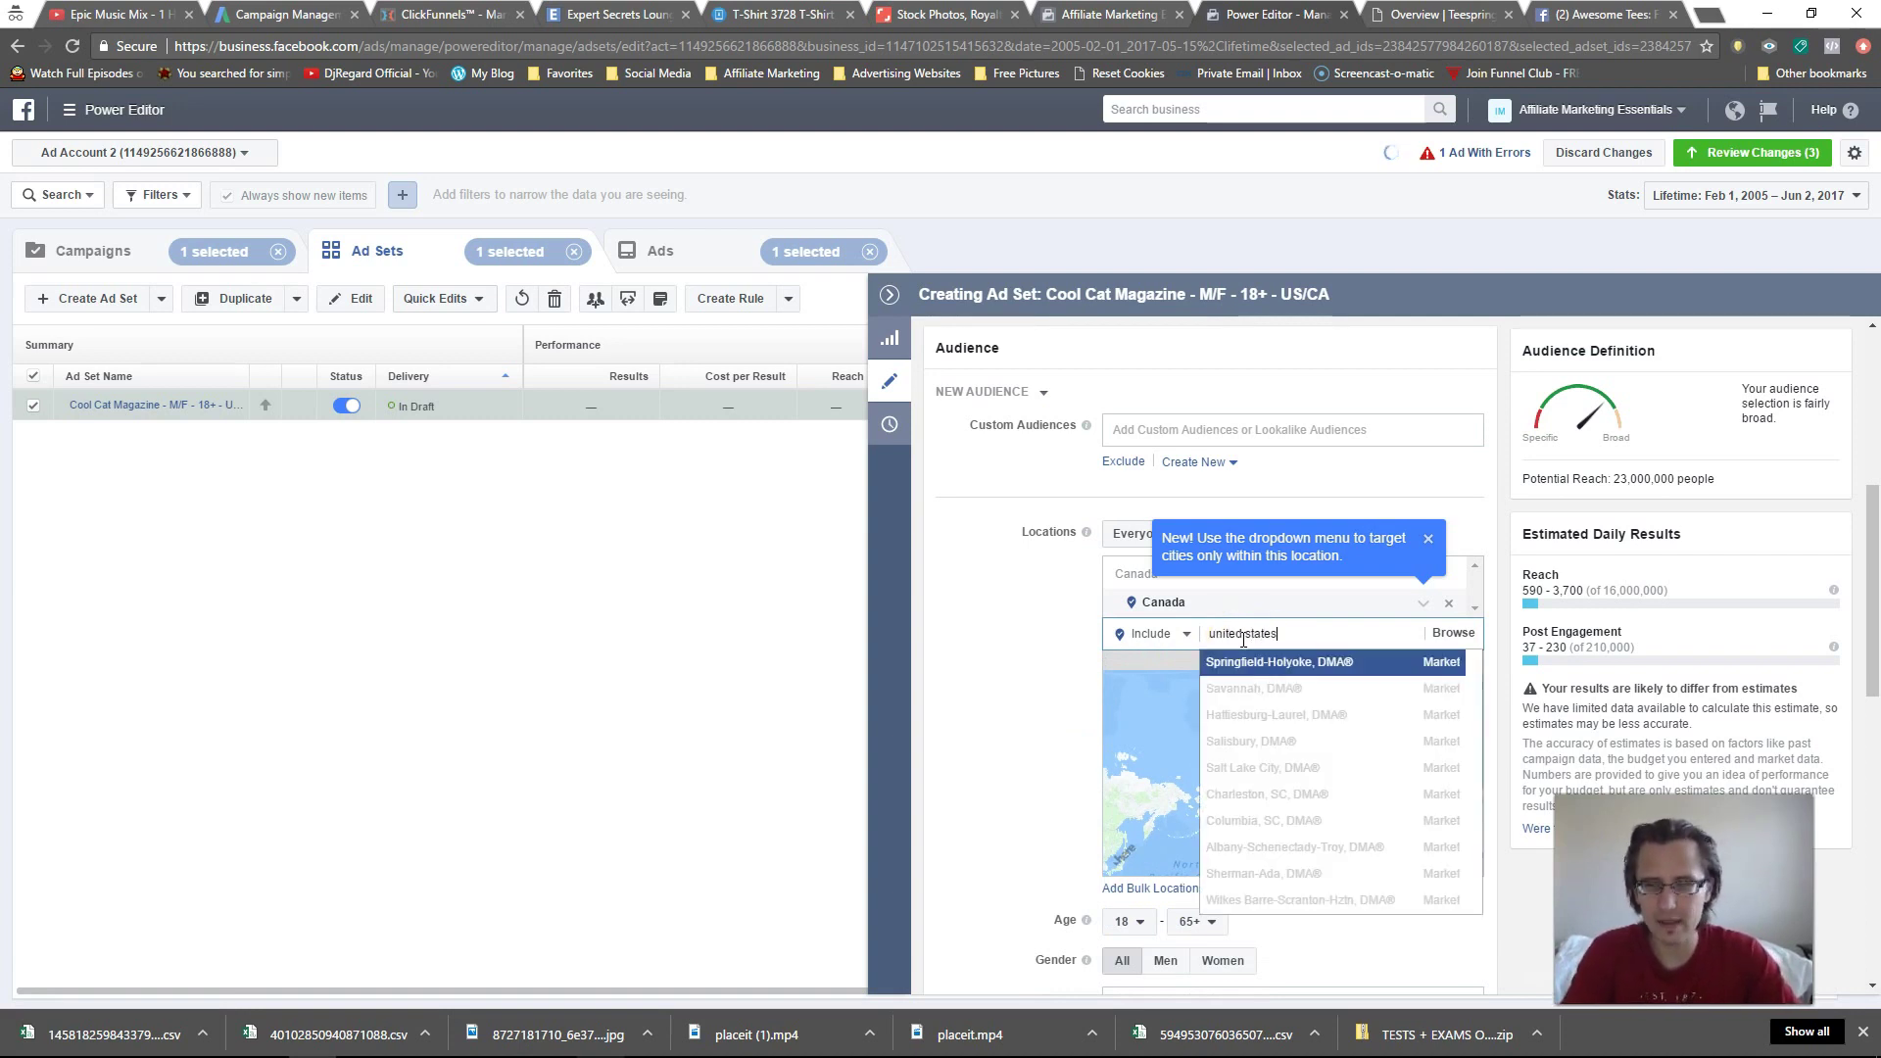
key(Return)
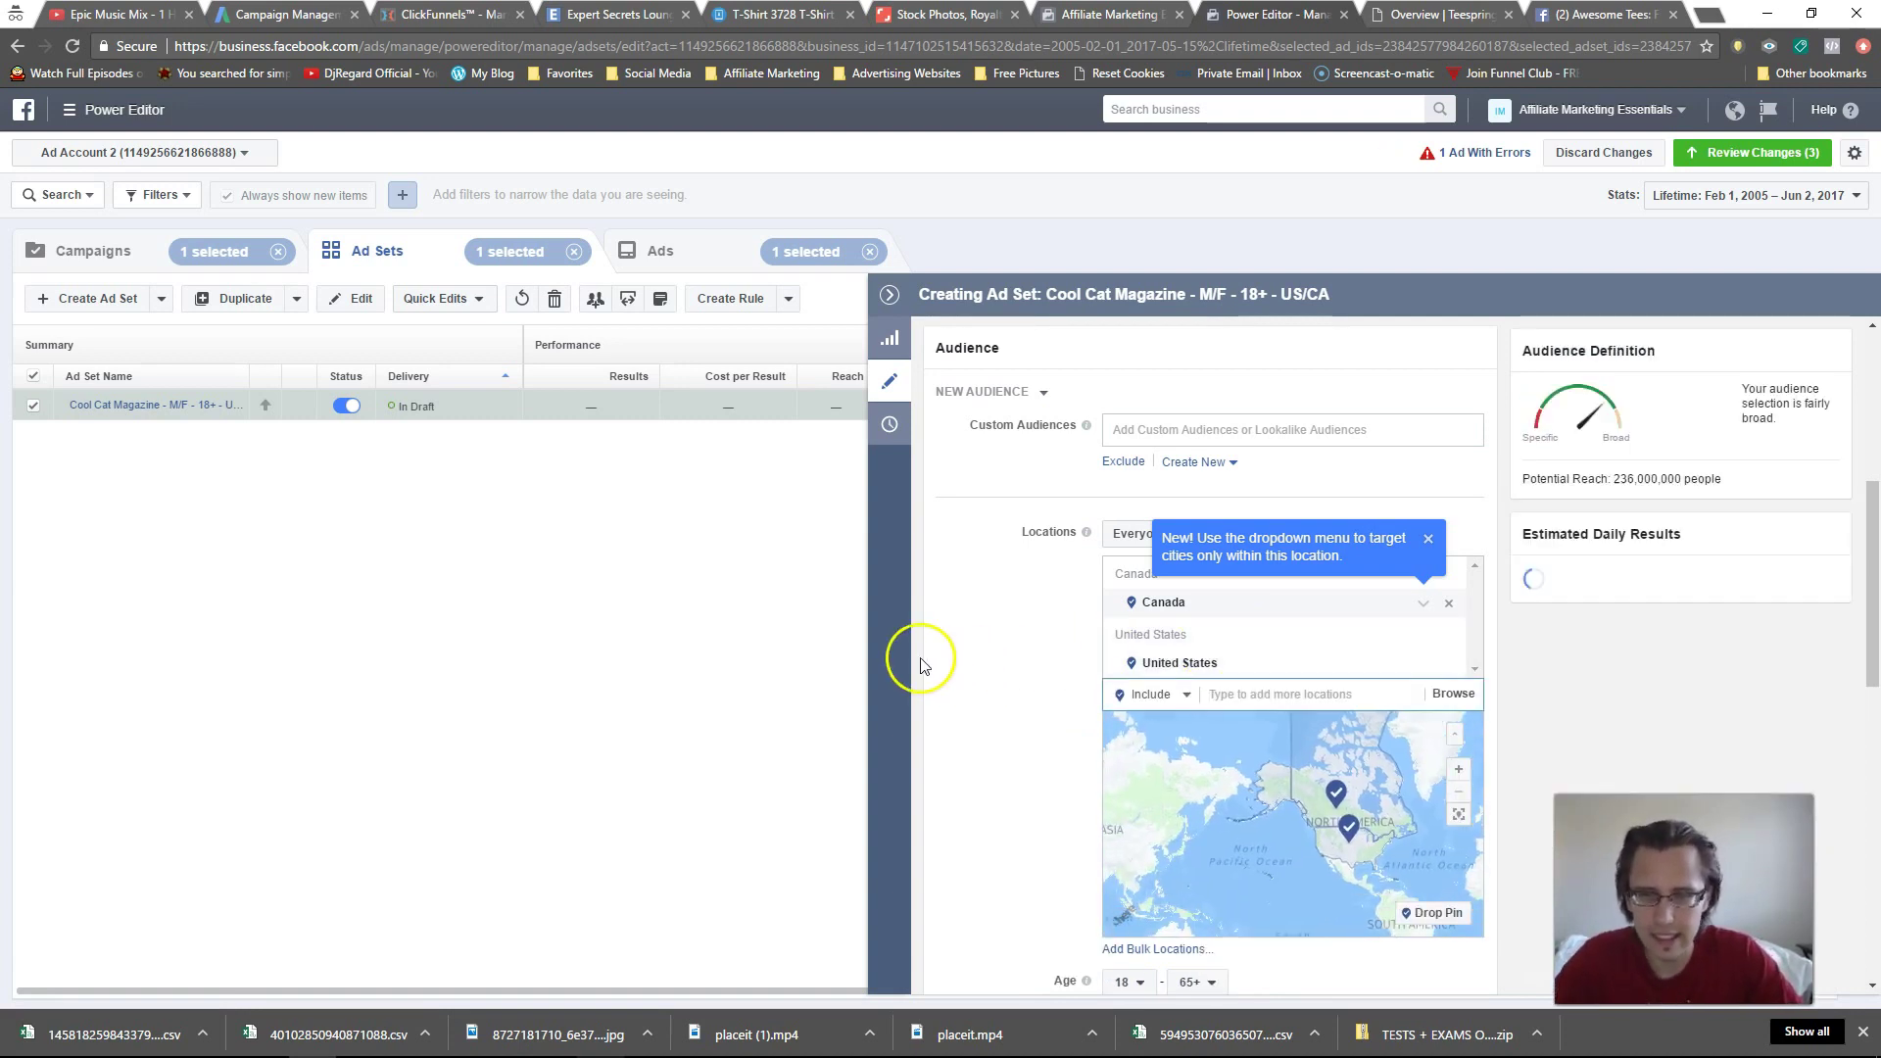
- Review the audience's age, gender, language and detailed targeting options, leaving the gender at All
scroll(921, 656, down, 3)
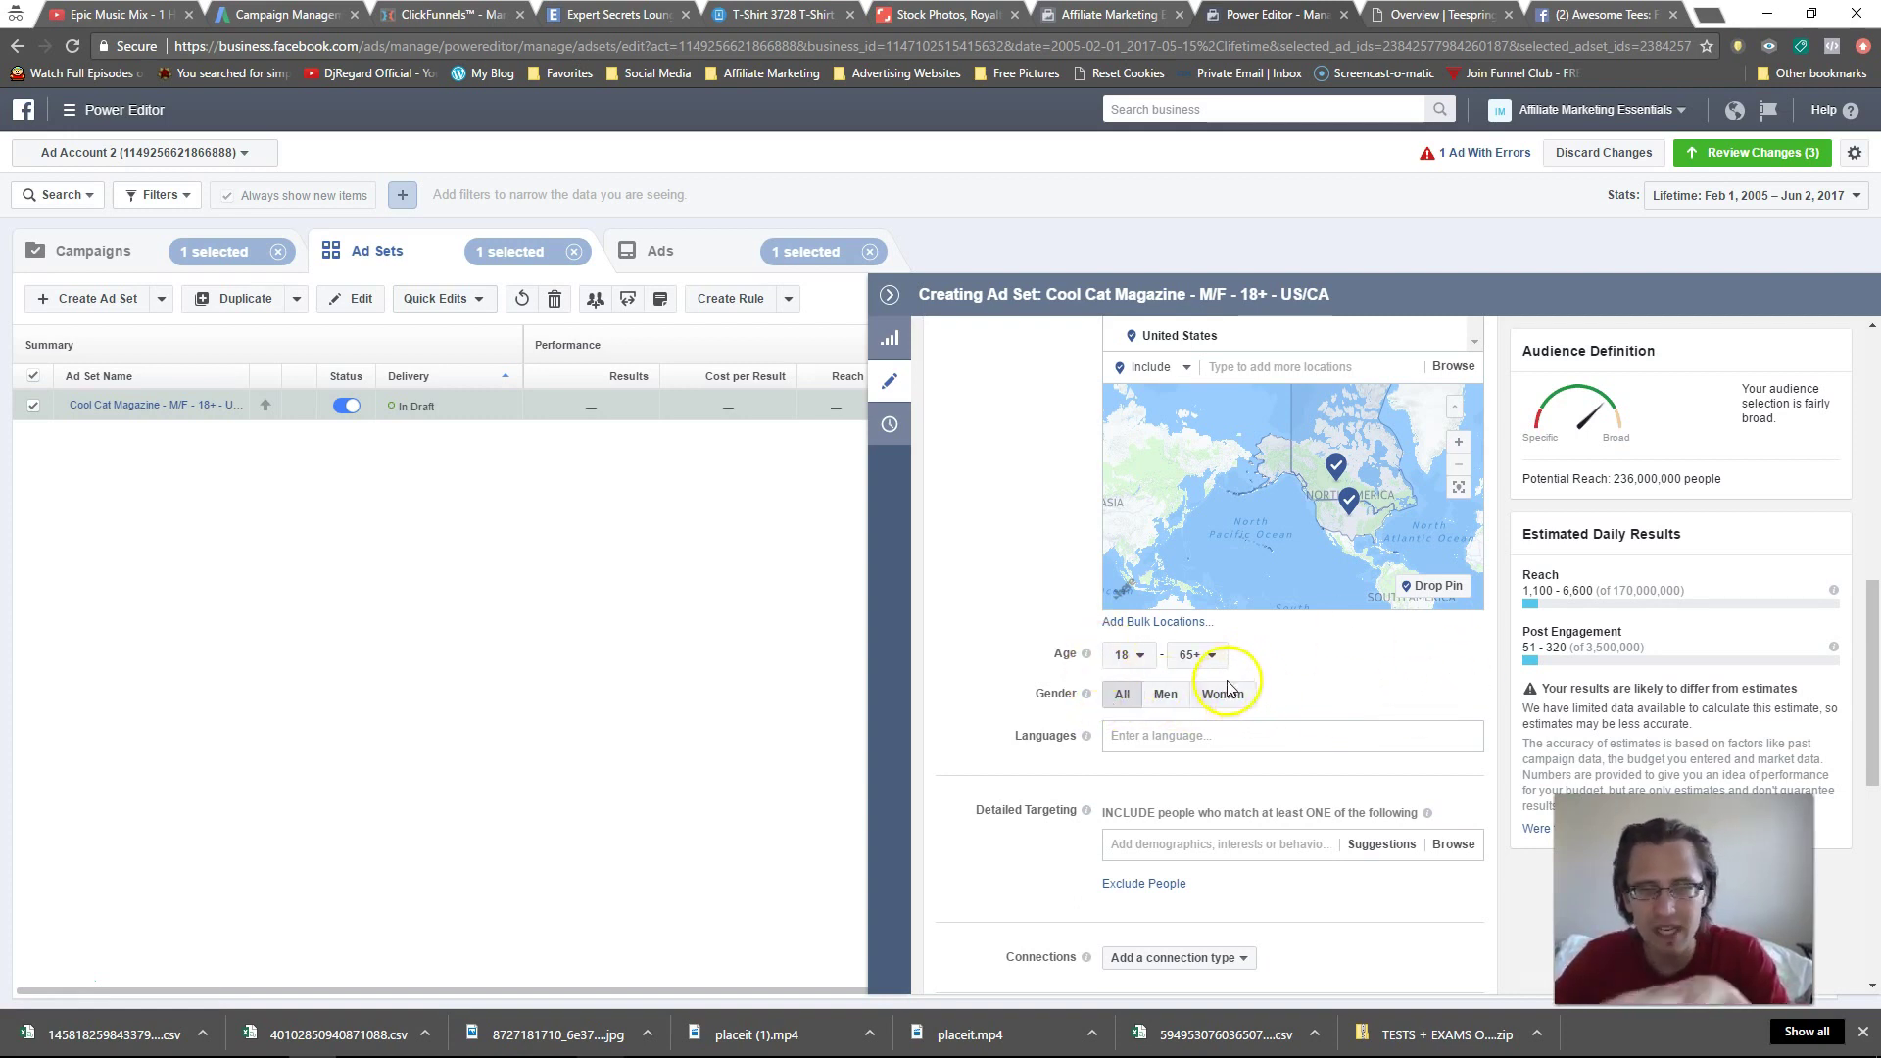
click(1122, 694)
click(1152, 703)
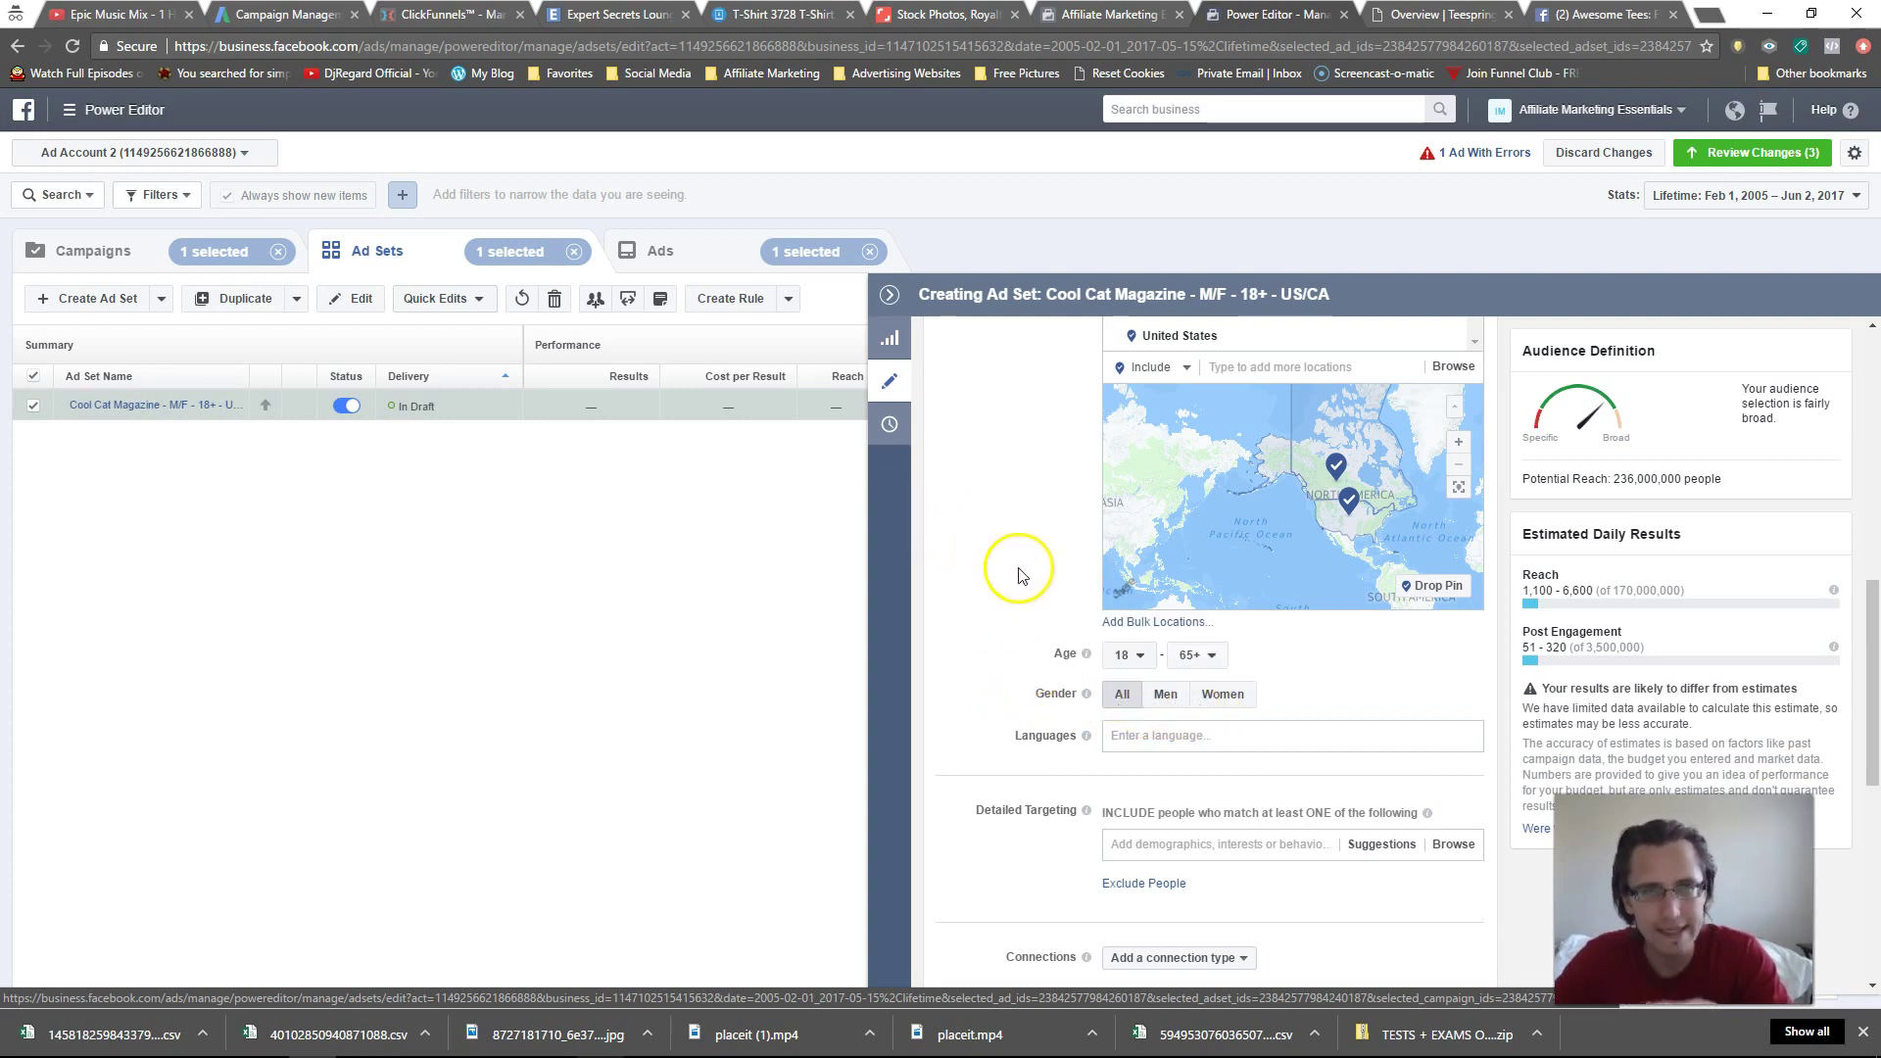
scroll(1028, 544, down, 3)
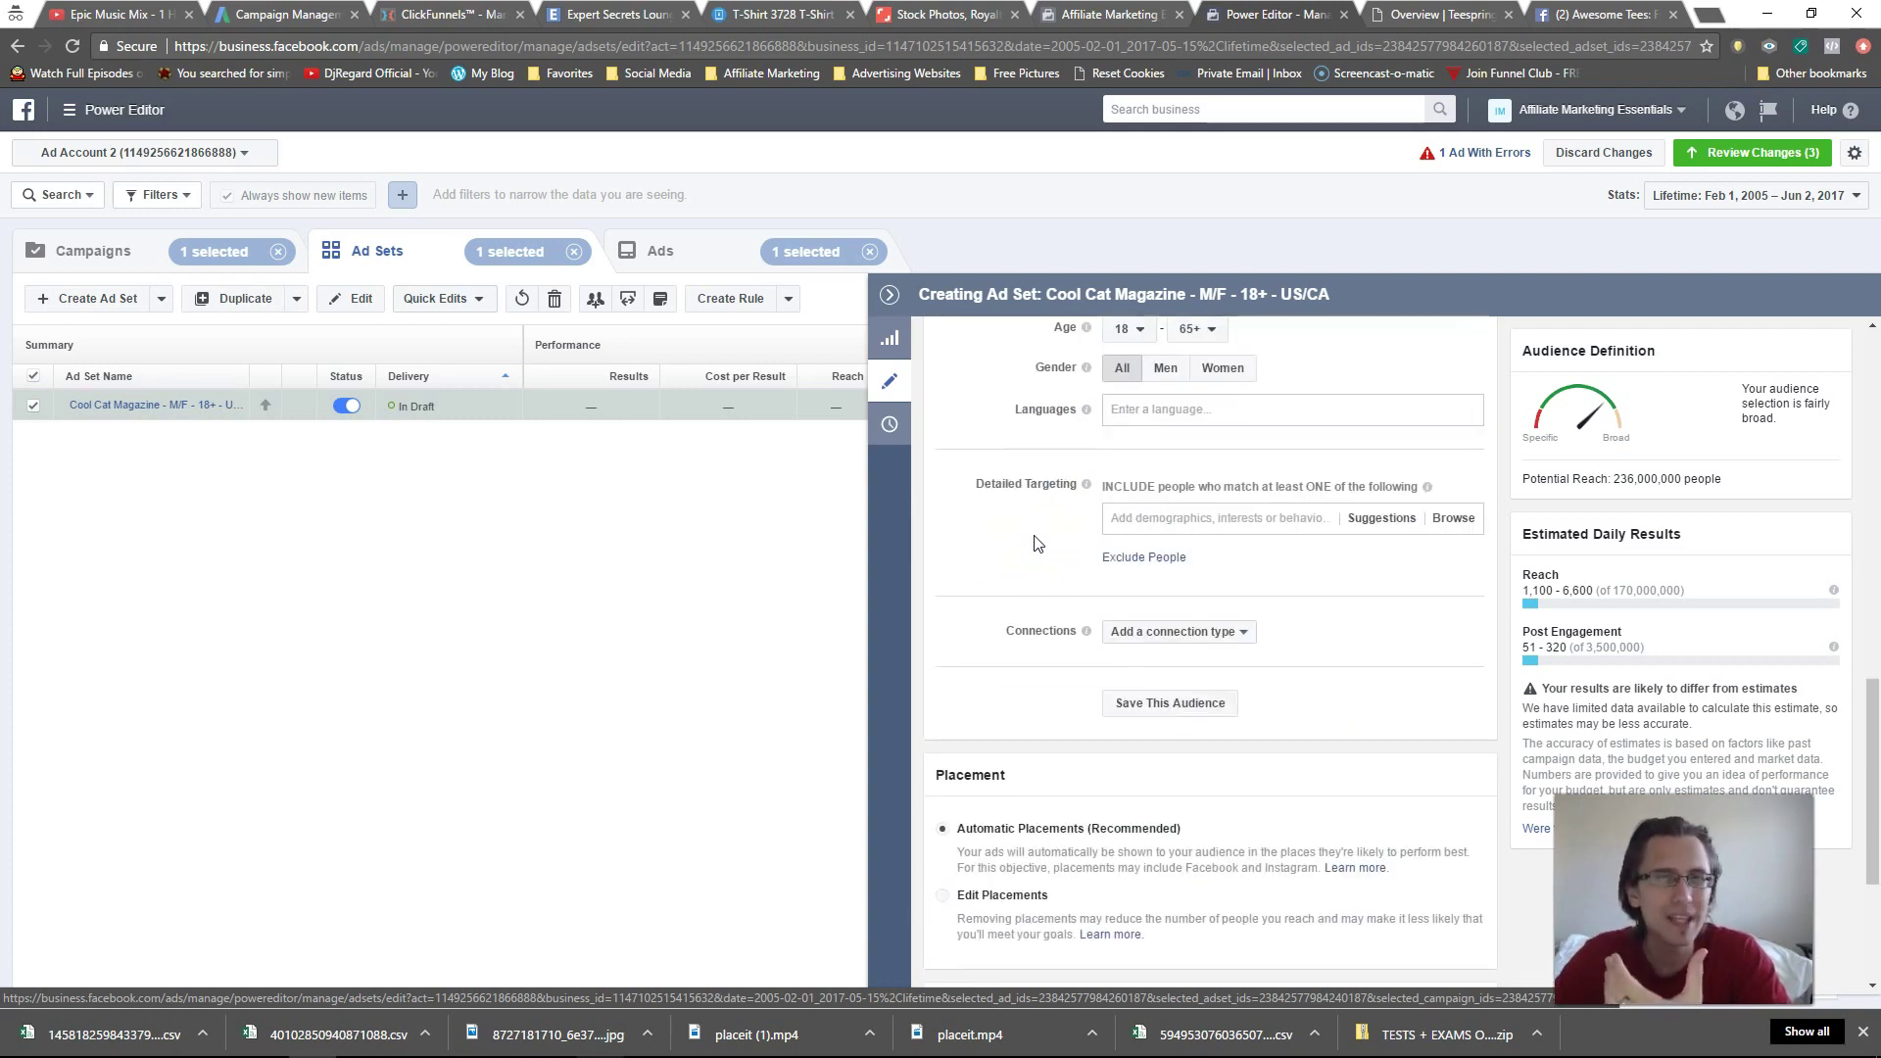
scroll(1038, 544, up, 2)
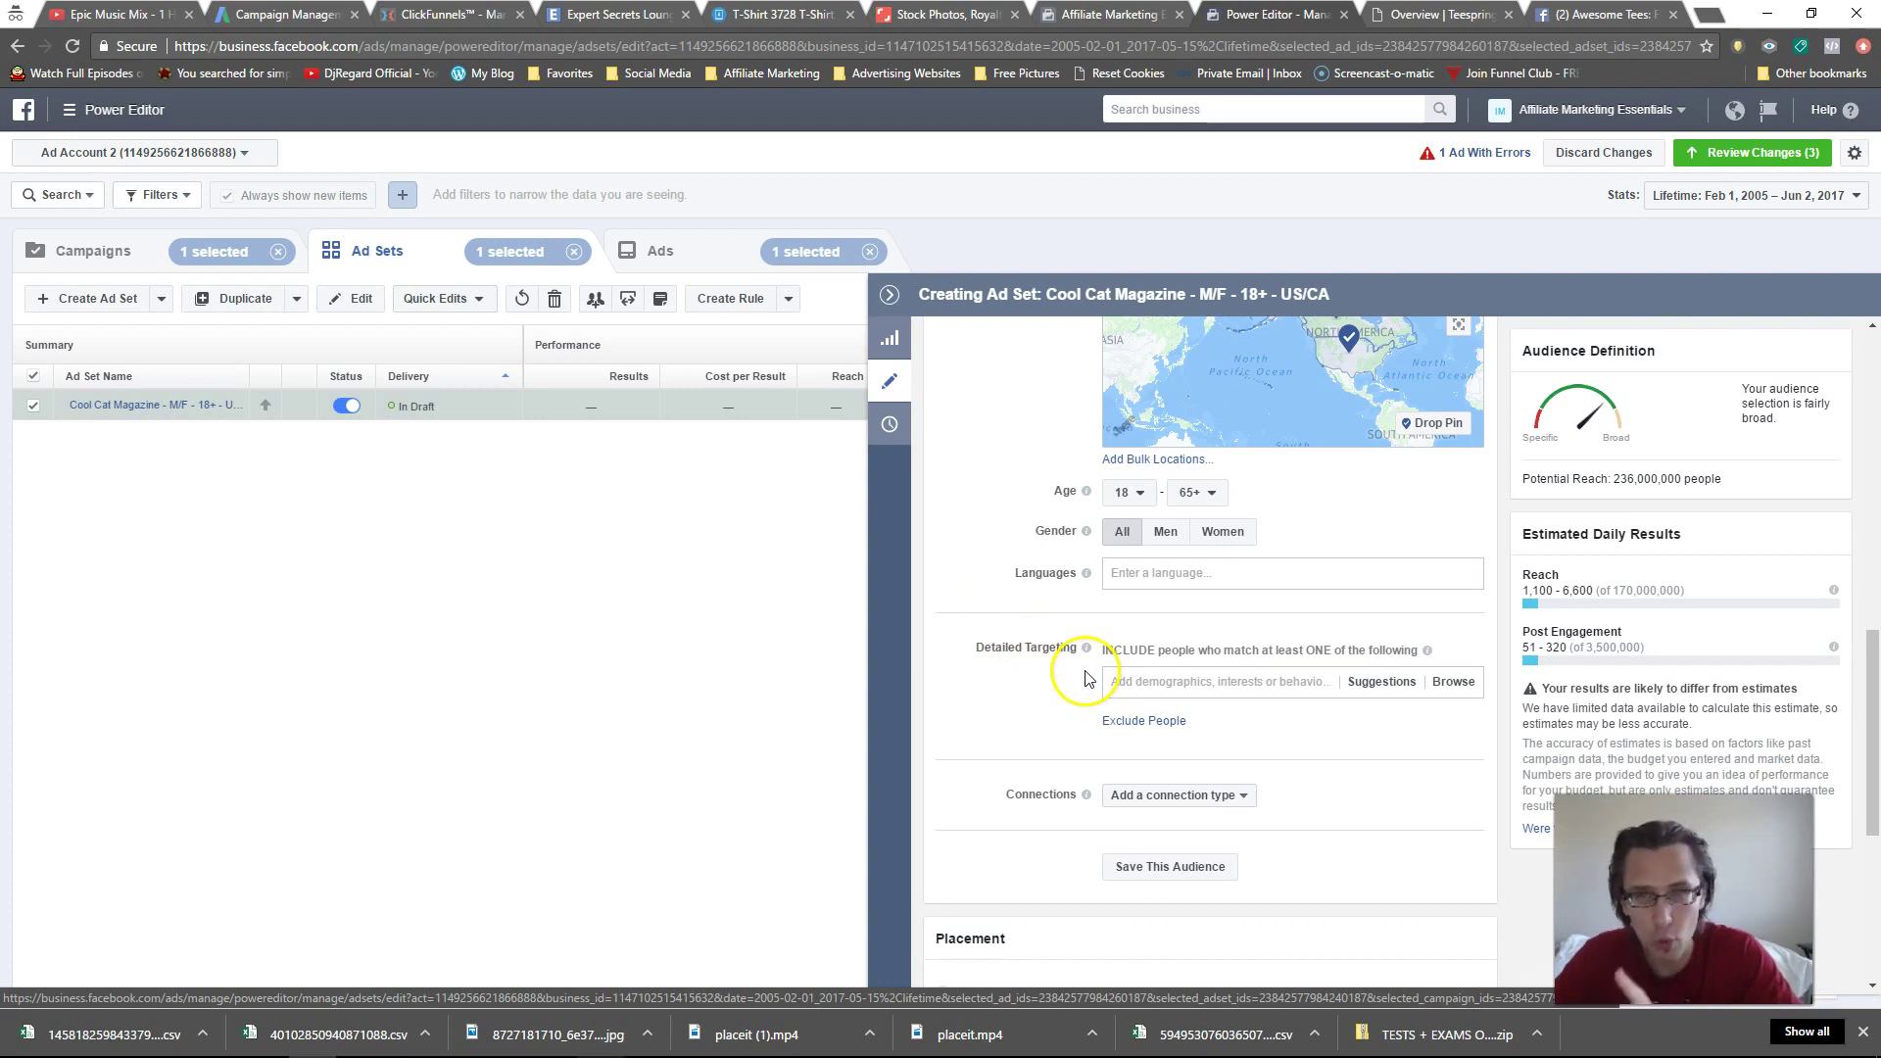
- Open Audience Insights in a new browser tab from Power Editor and switch to it
click(115, 116)
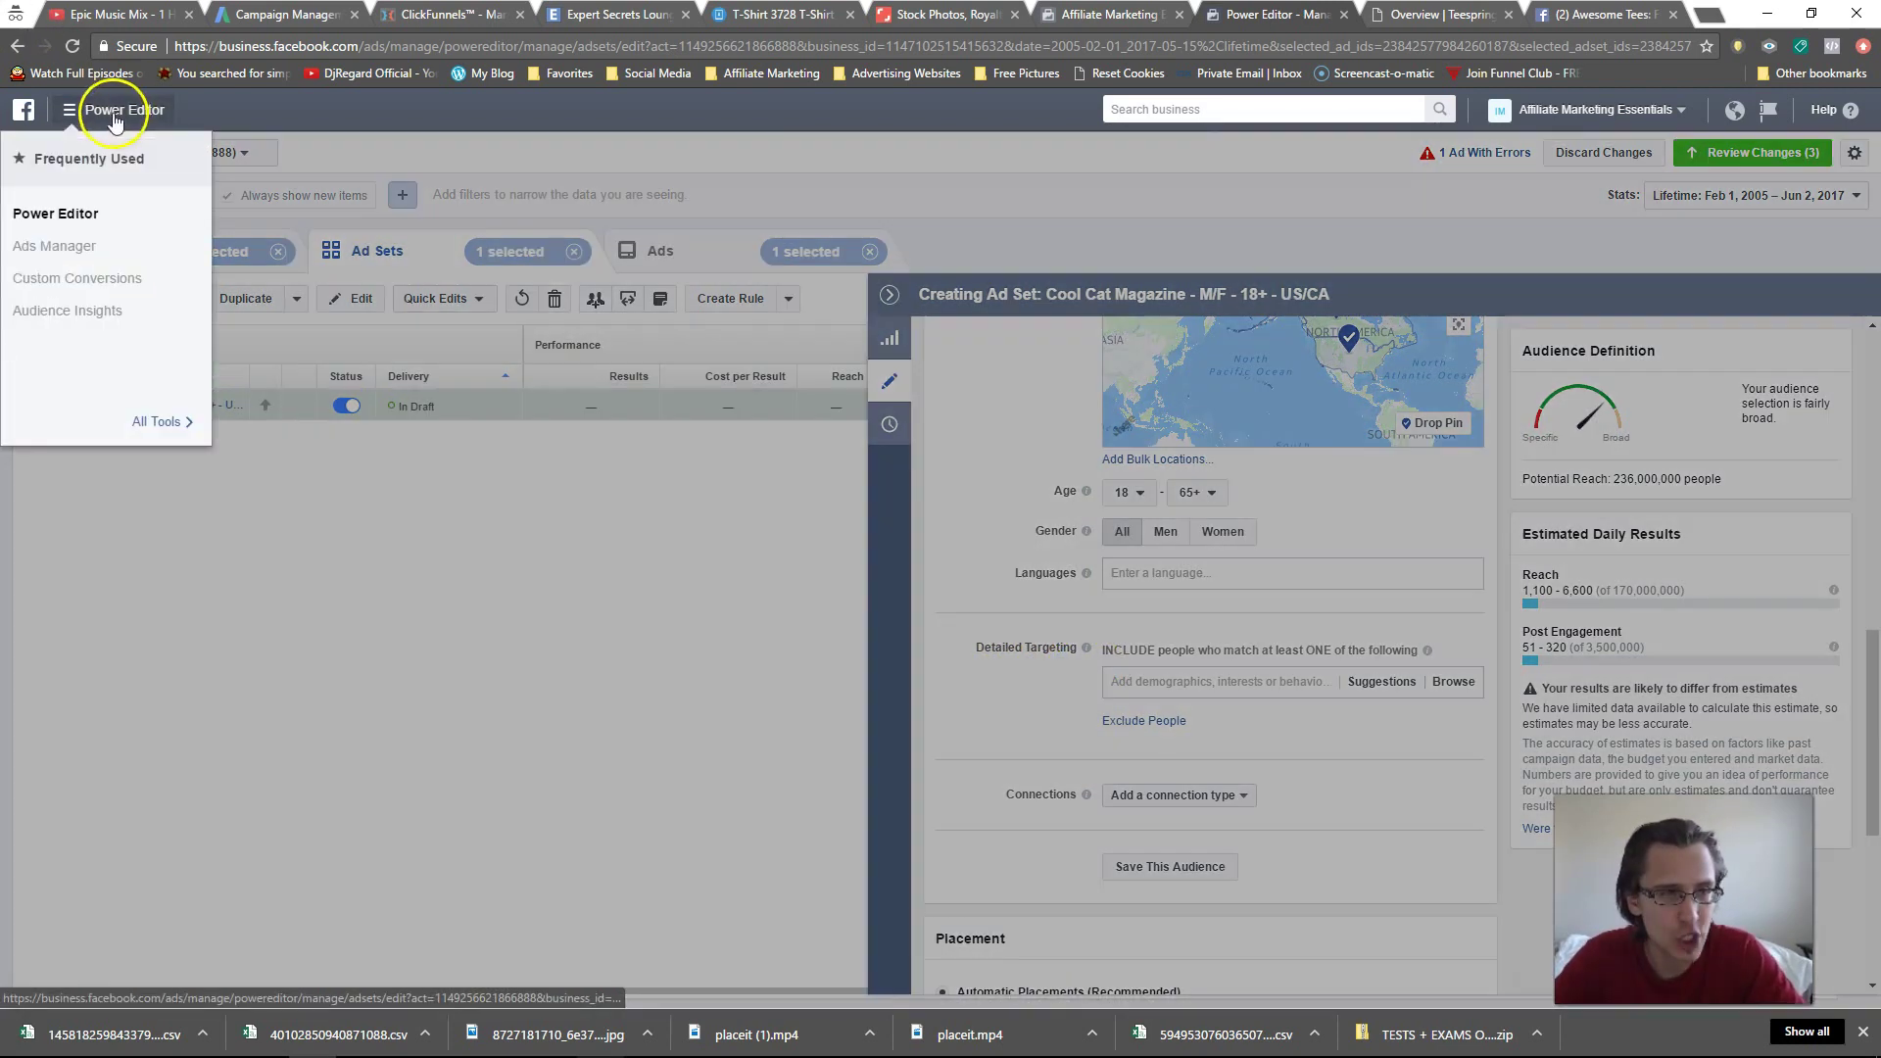
click(166, 421)
right_click(92, 317)
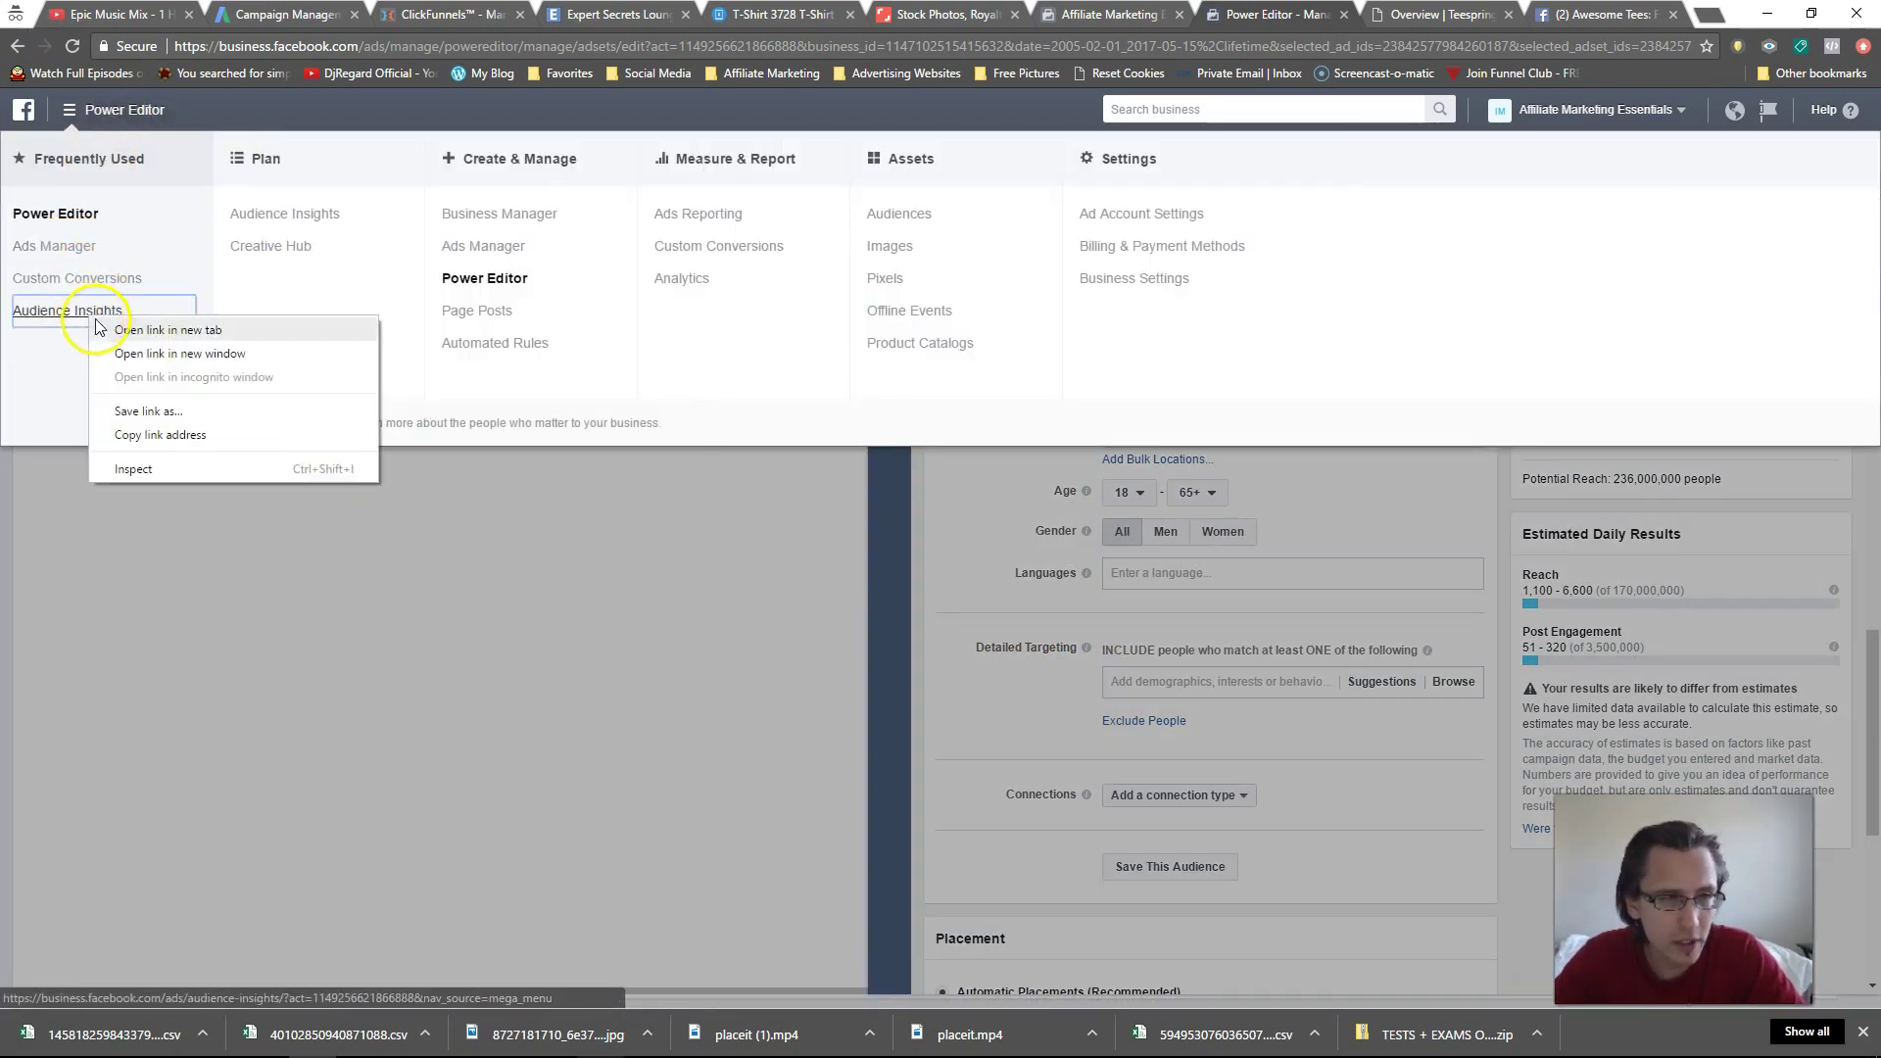
click(98, 327)
click(987, 639)
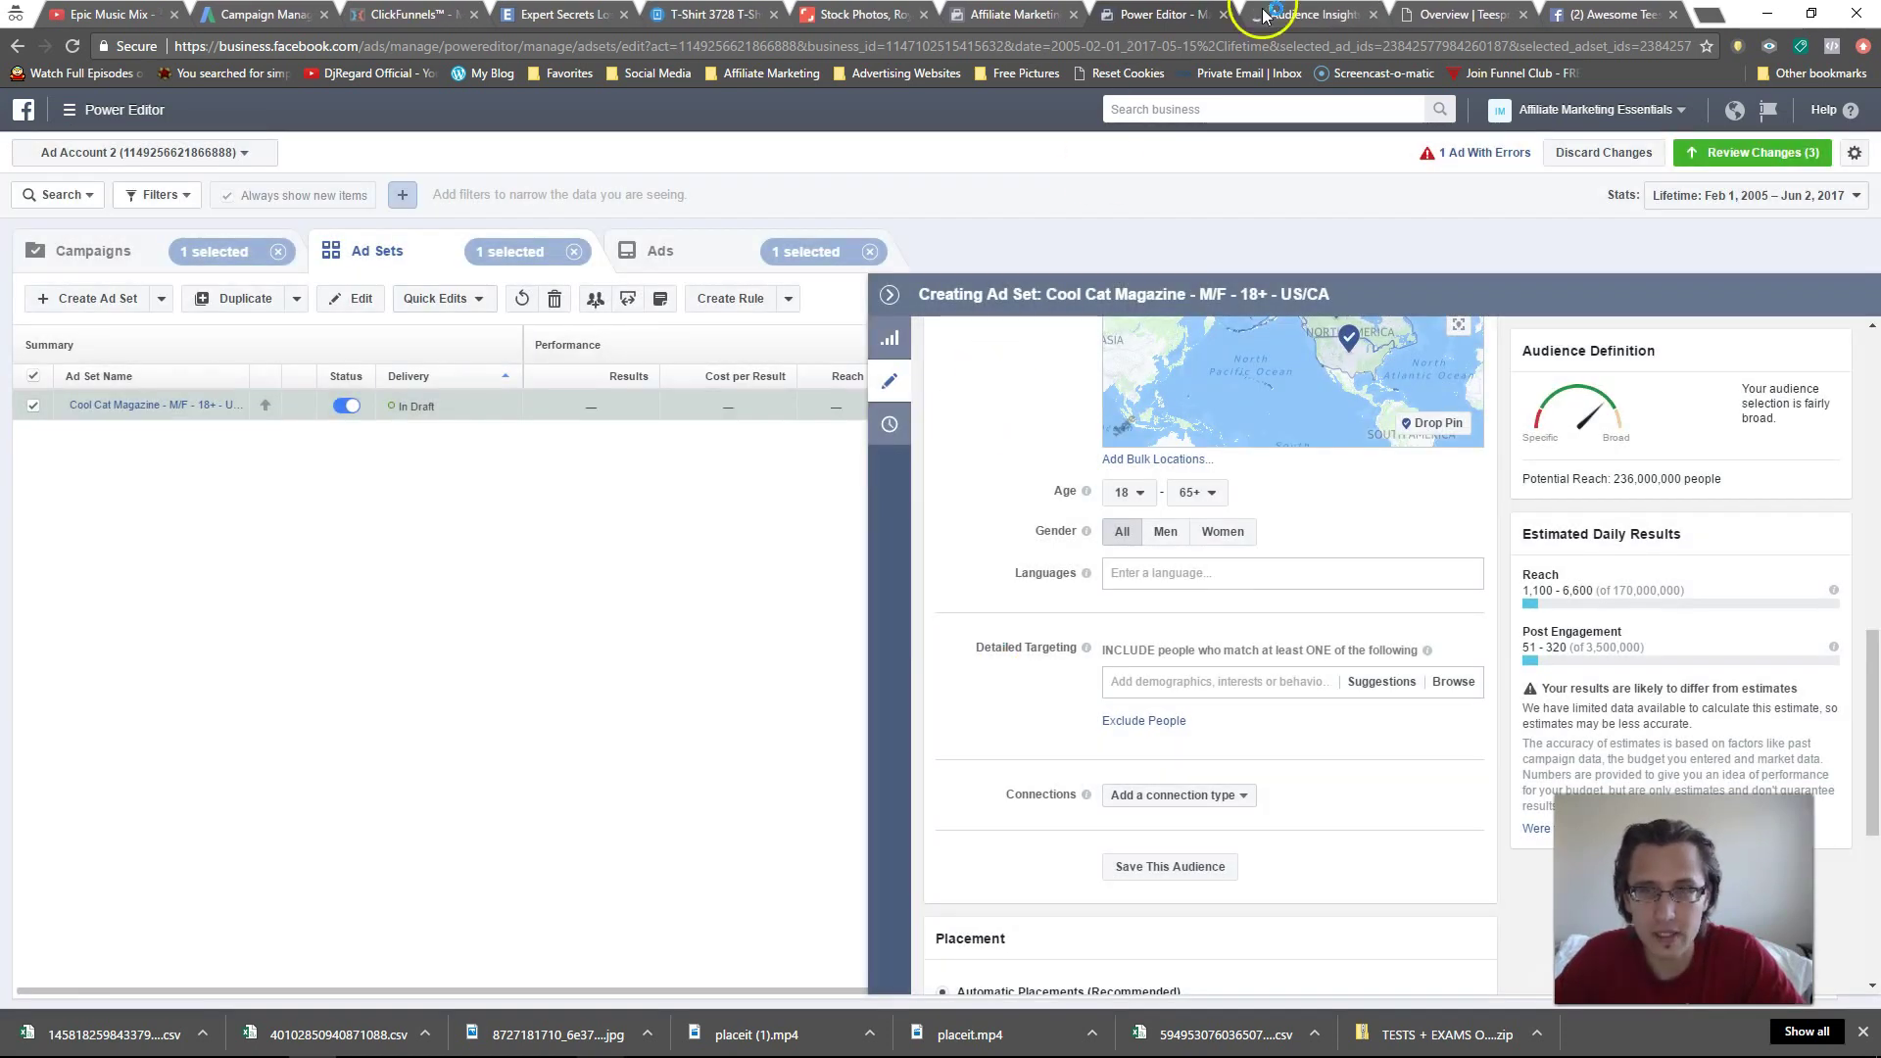
click(1264, 15)
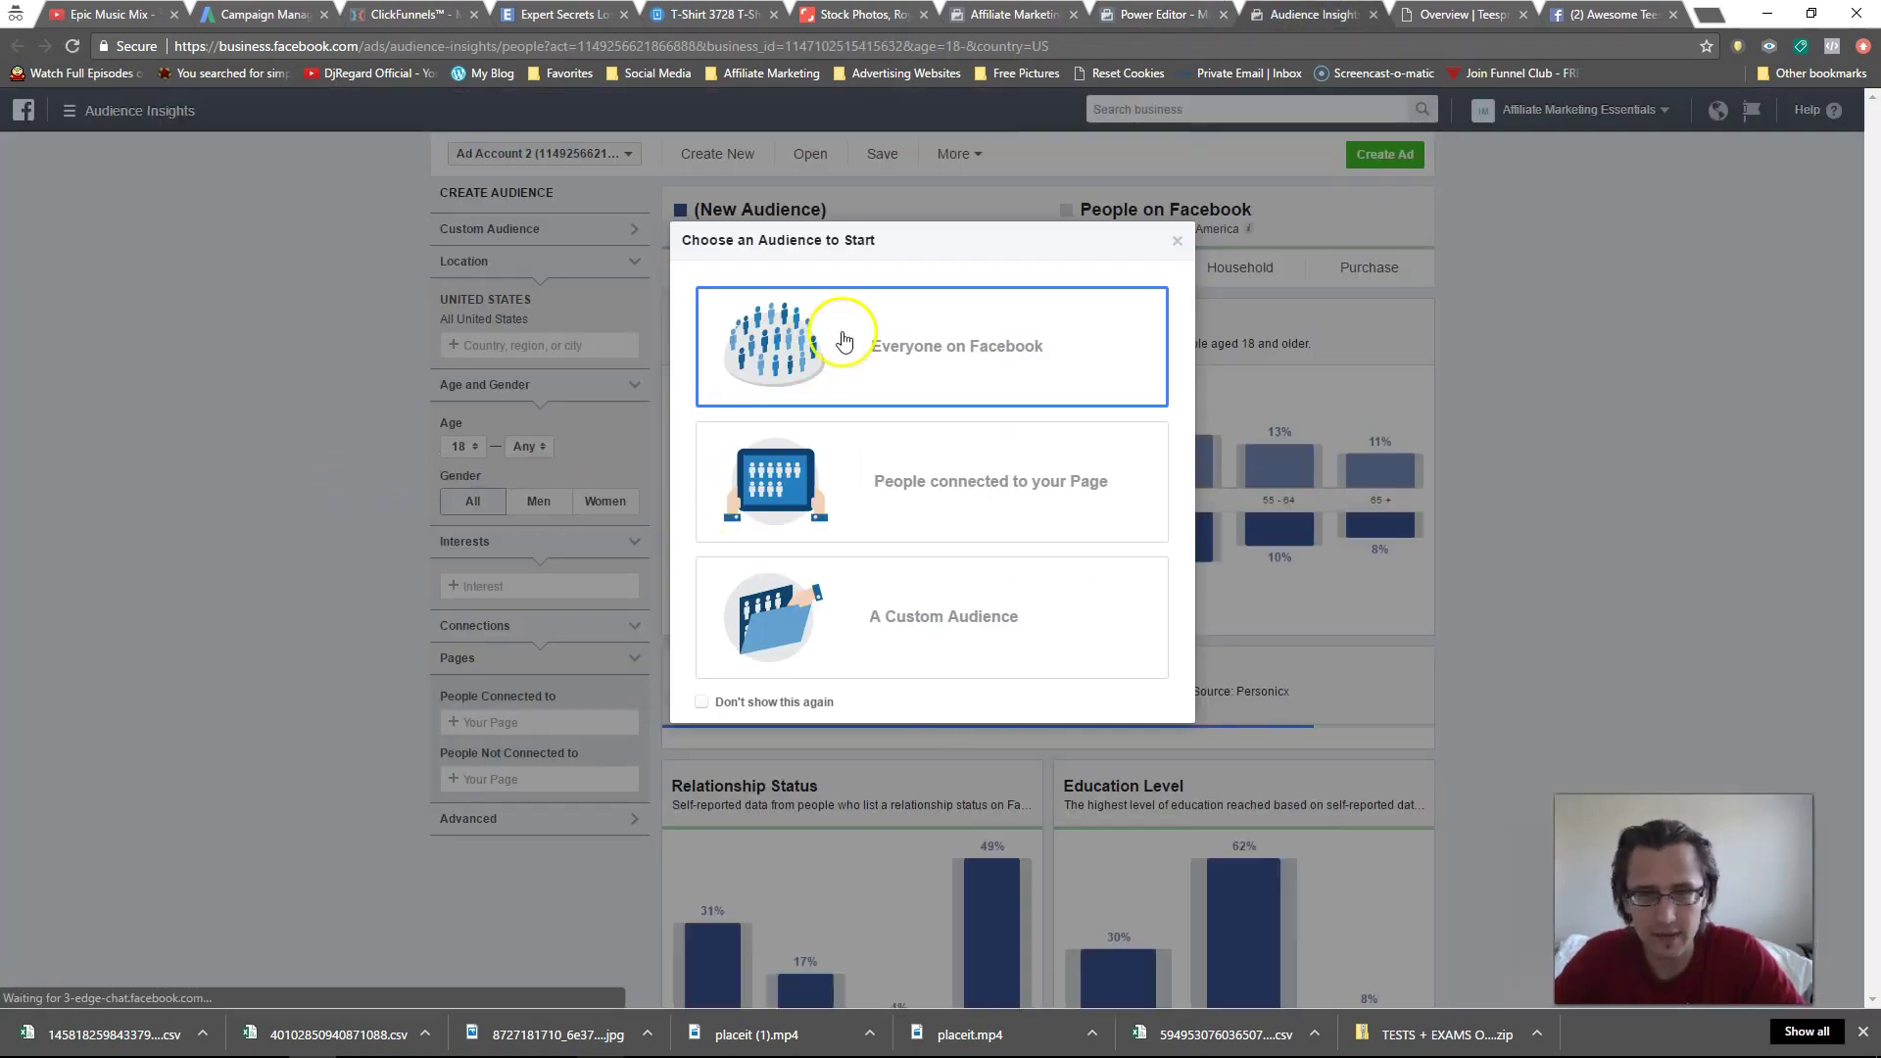
- Start an Everyone on Facebook audience in Audience Insights, add the Cats interest and examine the share of women
click(845, 341)
click(500, 587)
text(cats)
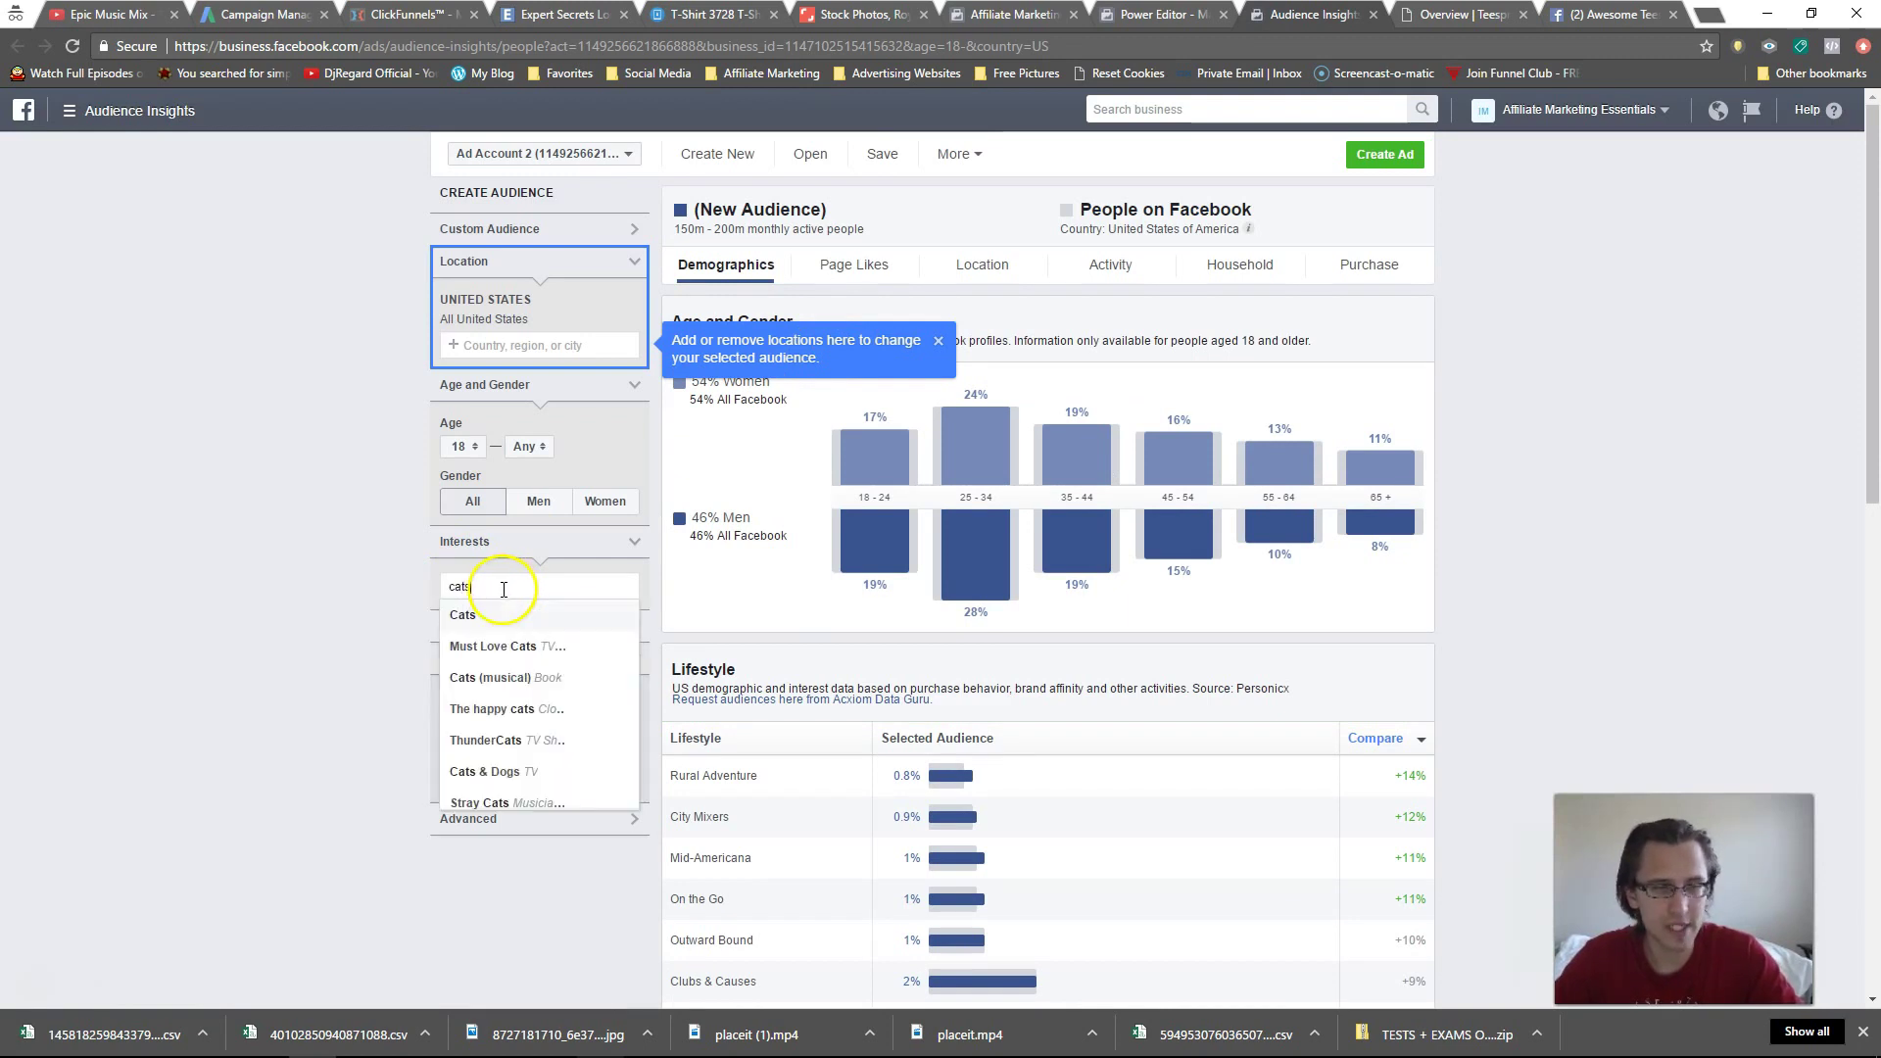
click(480, 615)
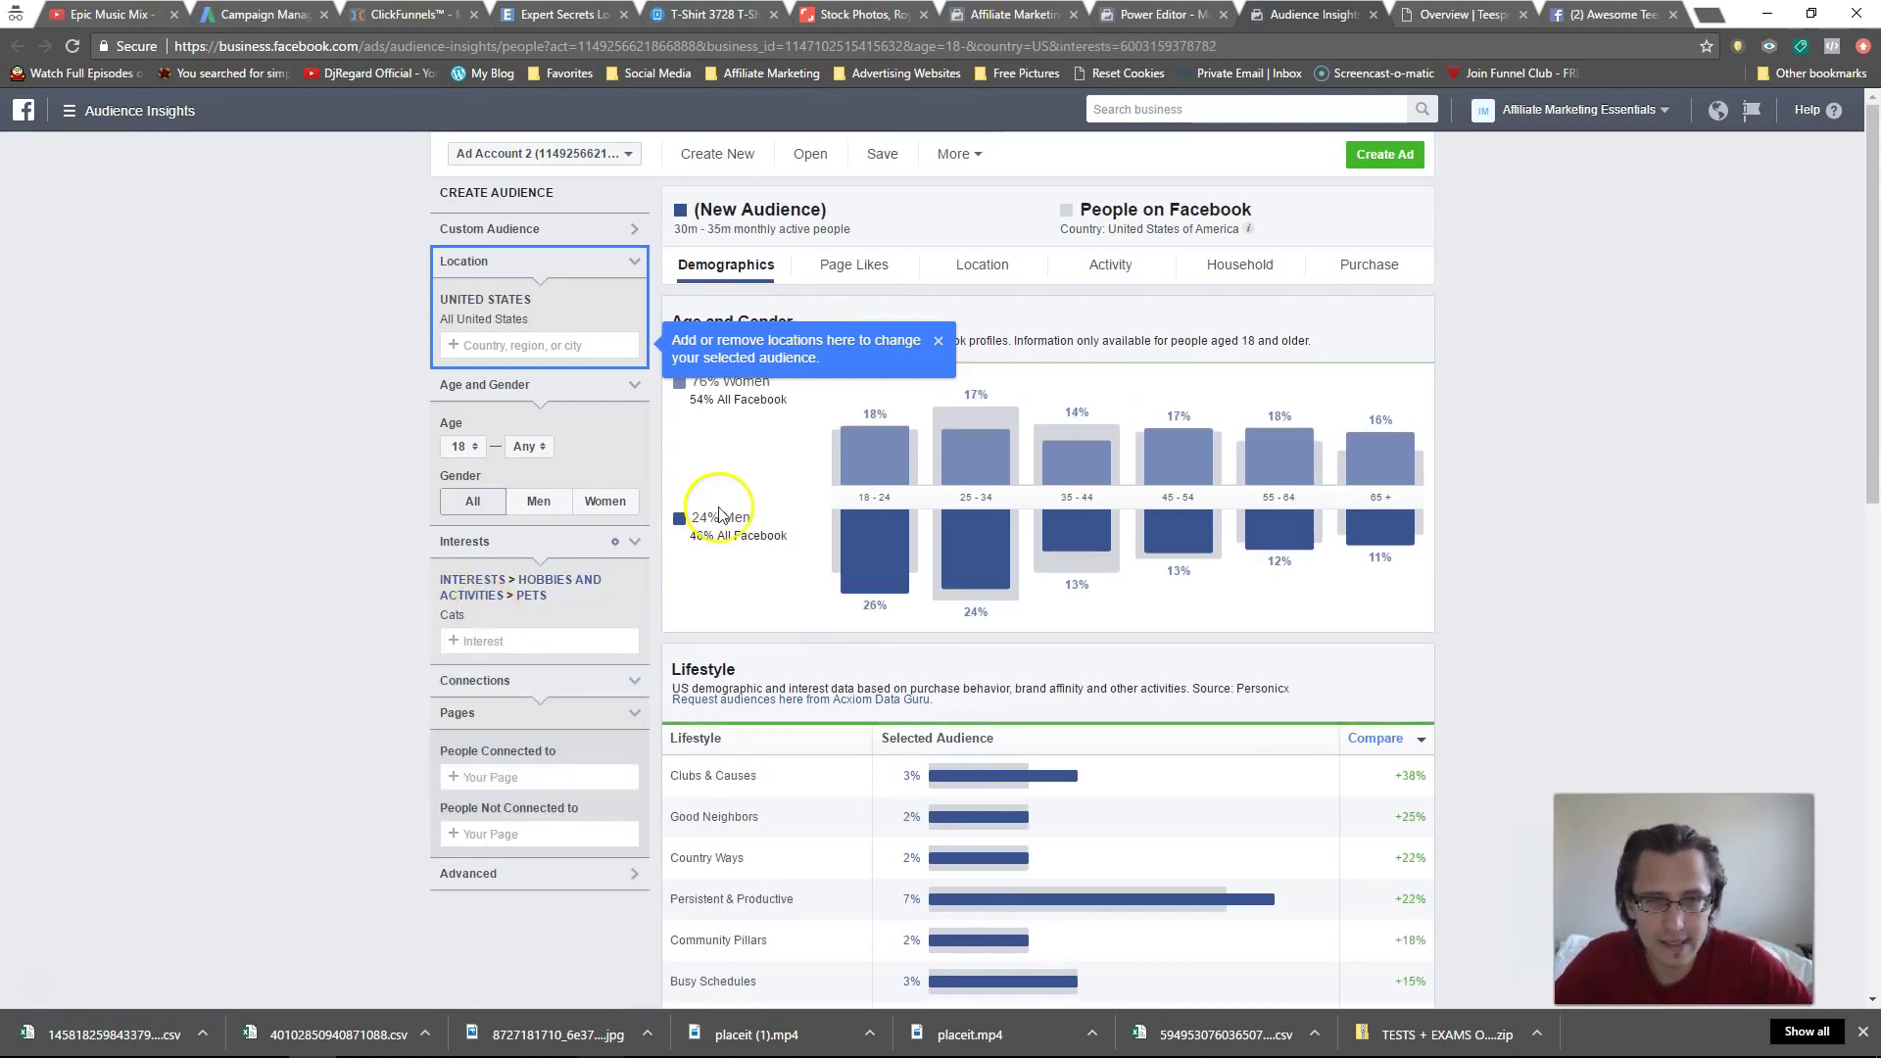
click(709, 382)
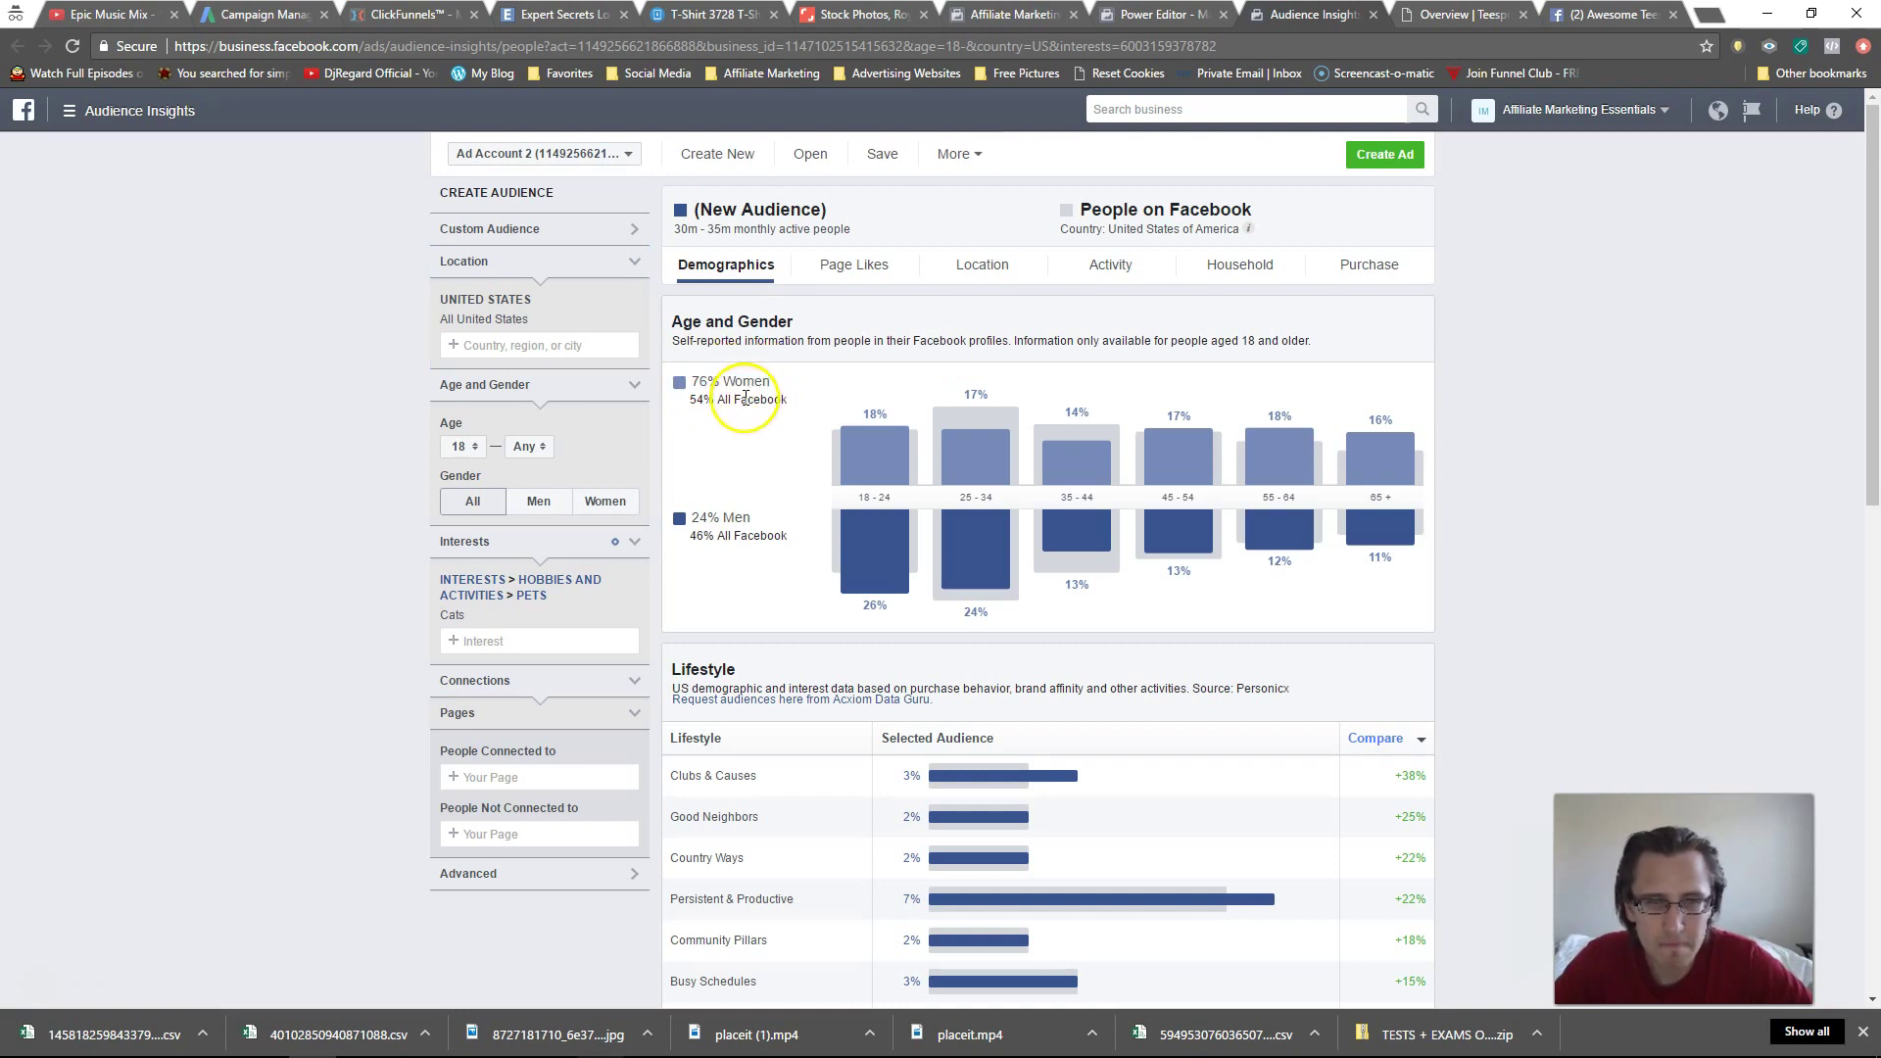
drag(774, 399, 703, 385)
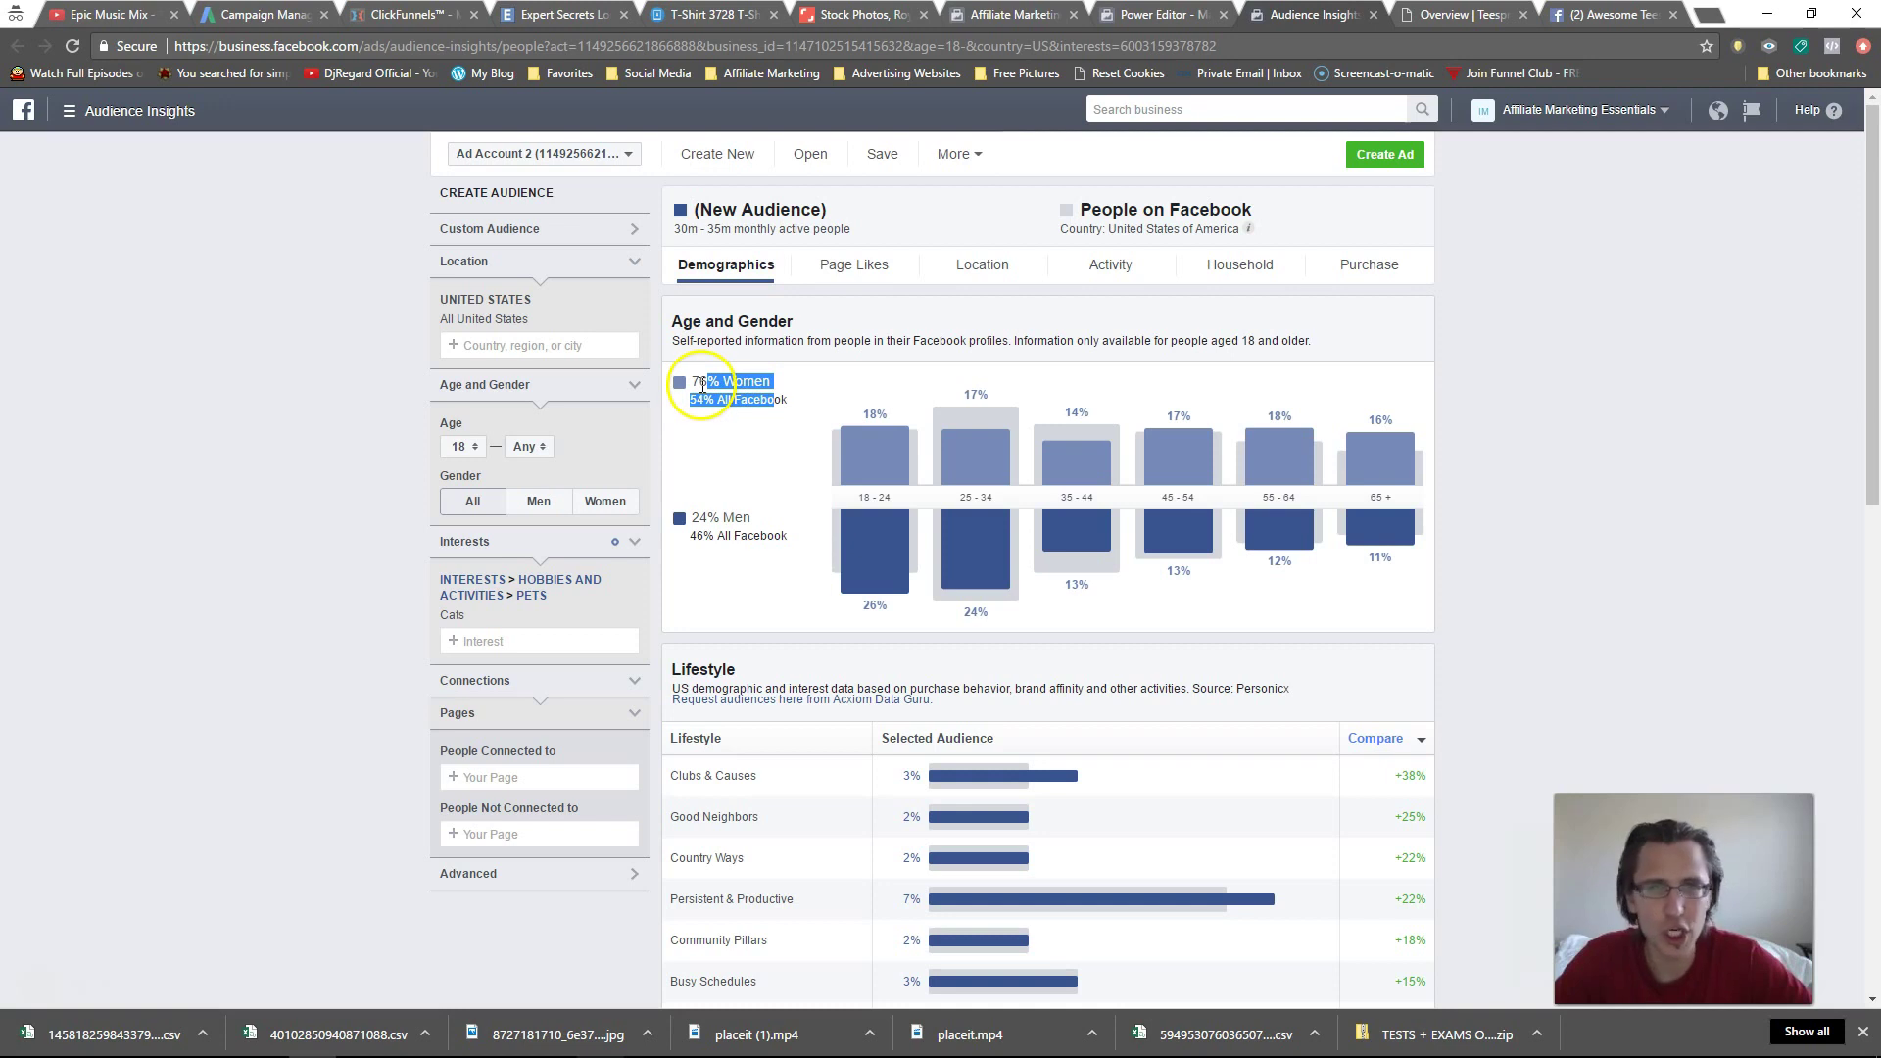
- Check the shirt post on the Facebook page, and set the ad set's gender to Women in Power Editor
key(ctrl+shift+Tab)
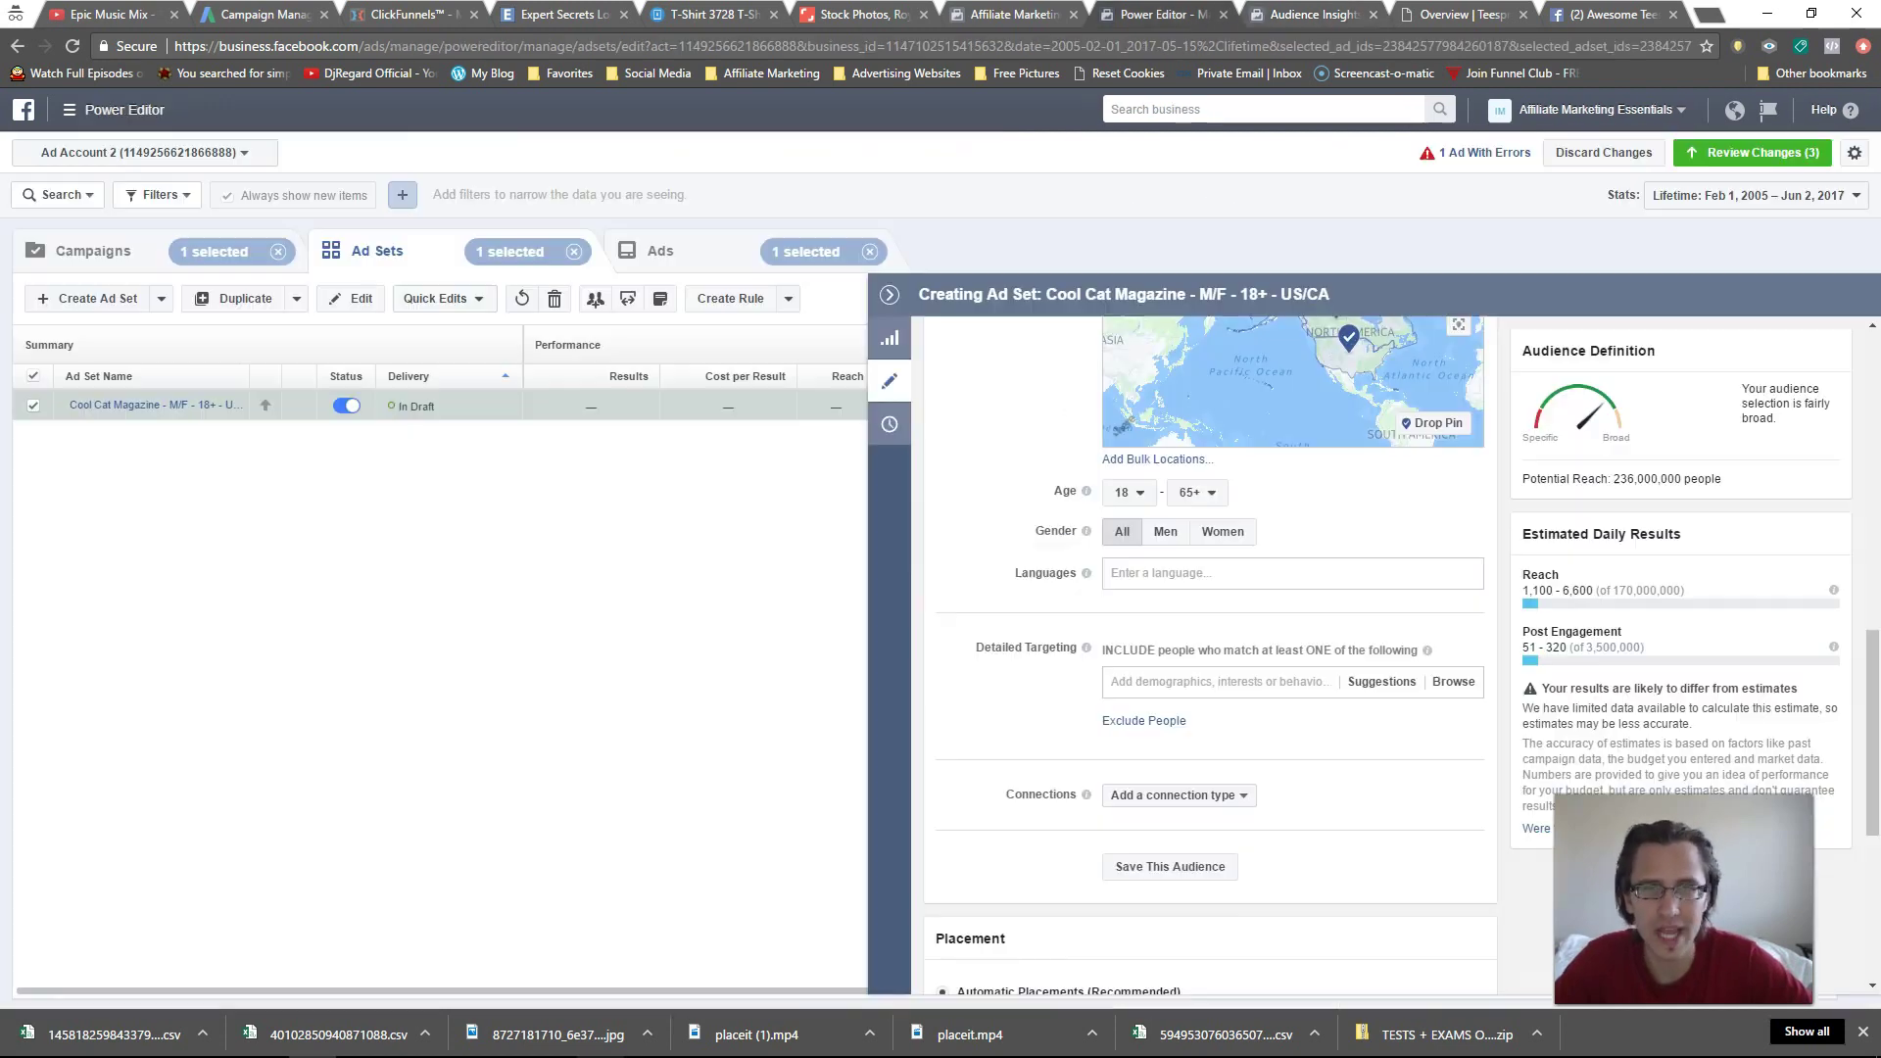
click(1014, 14)
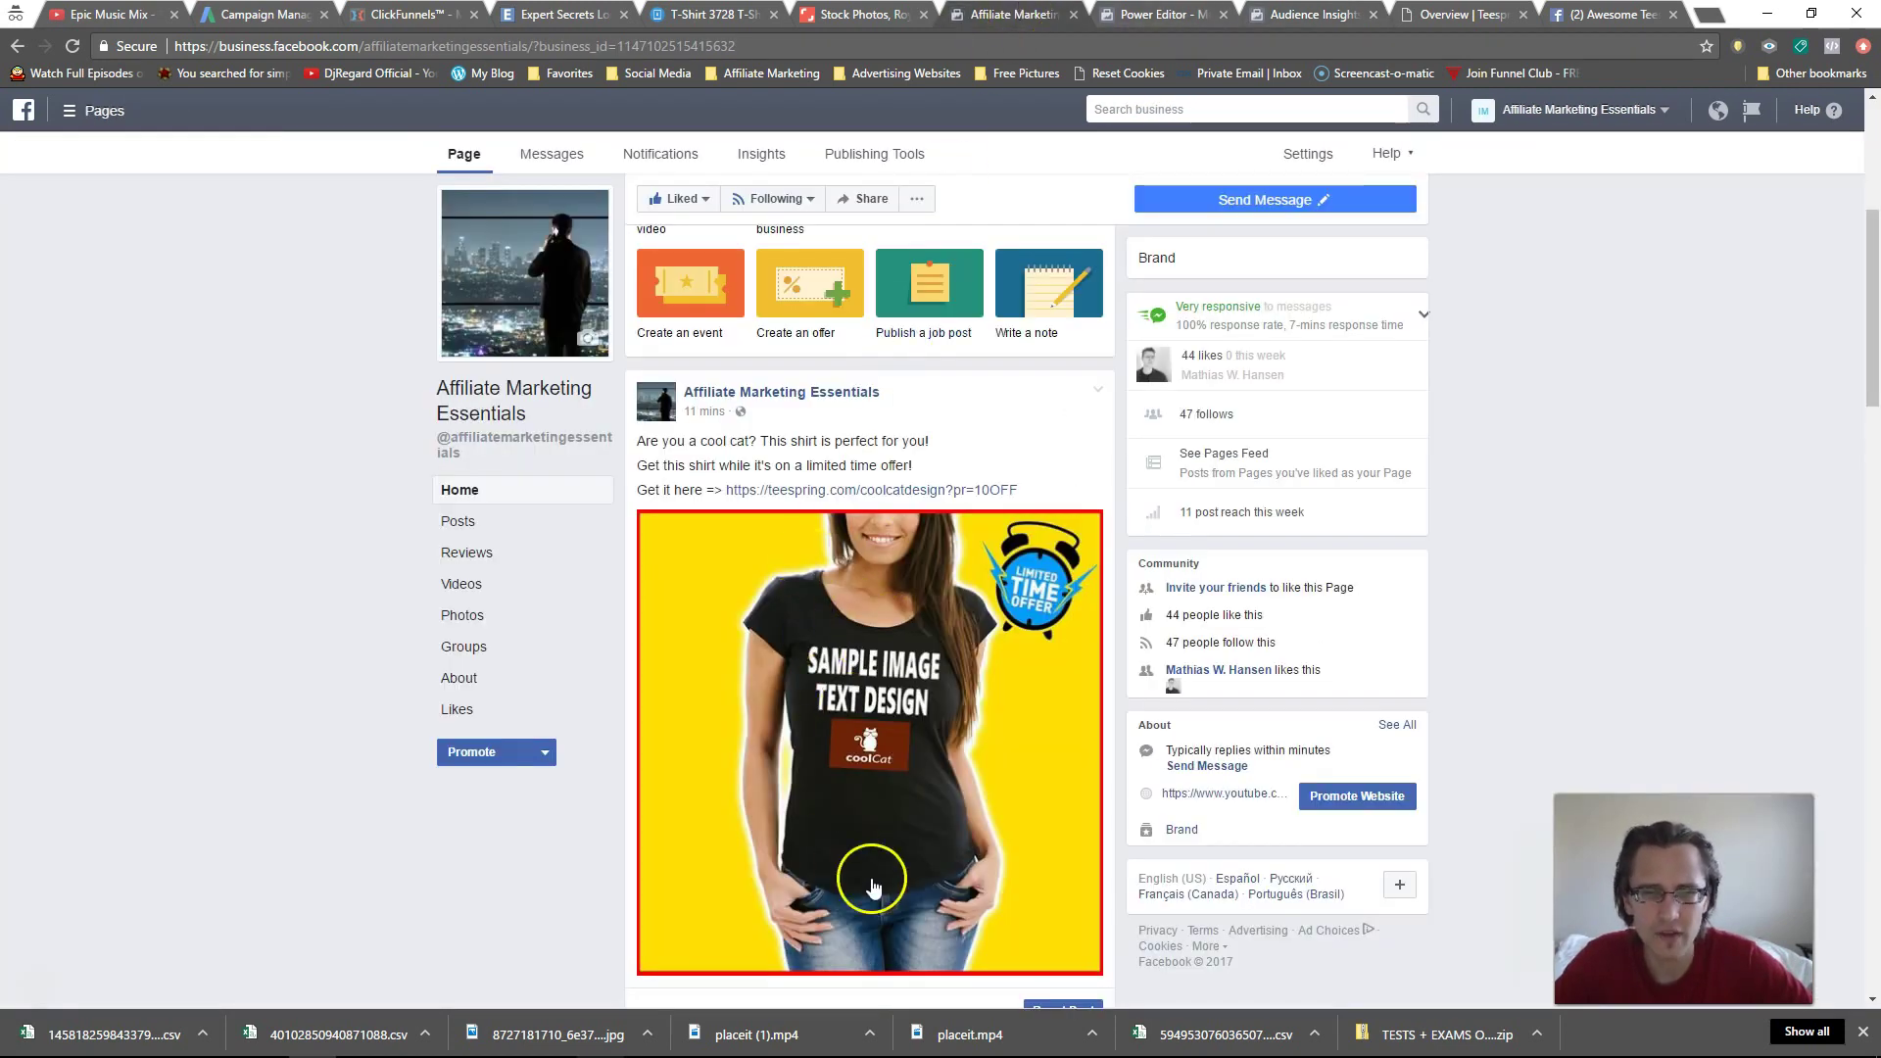
key(ctrl+Tab)
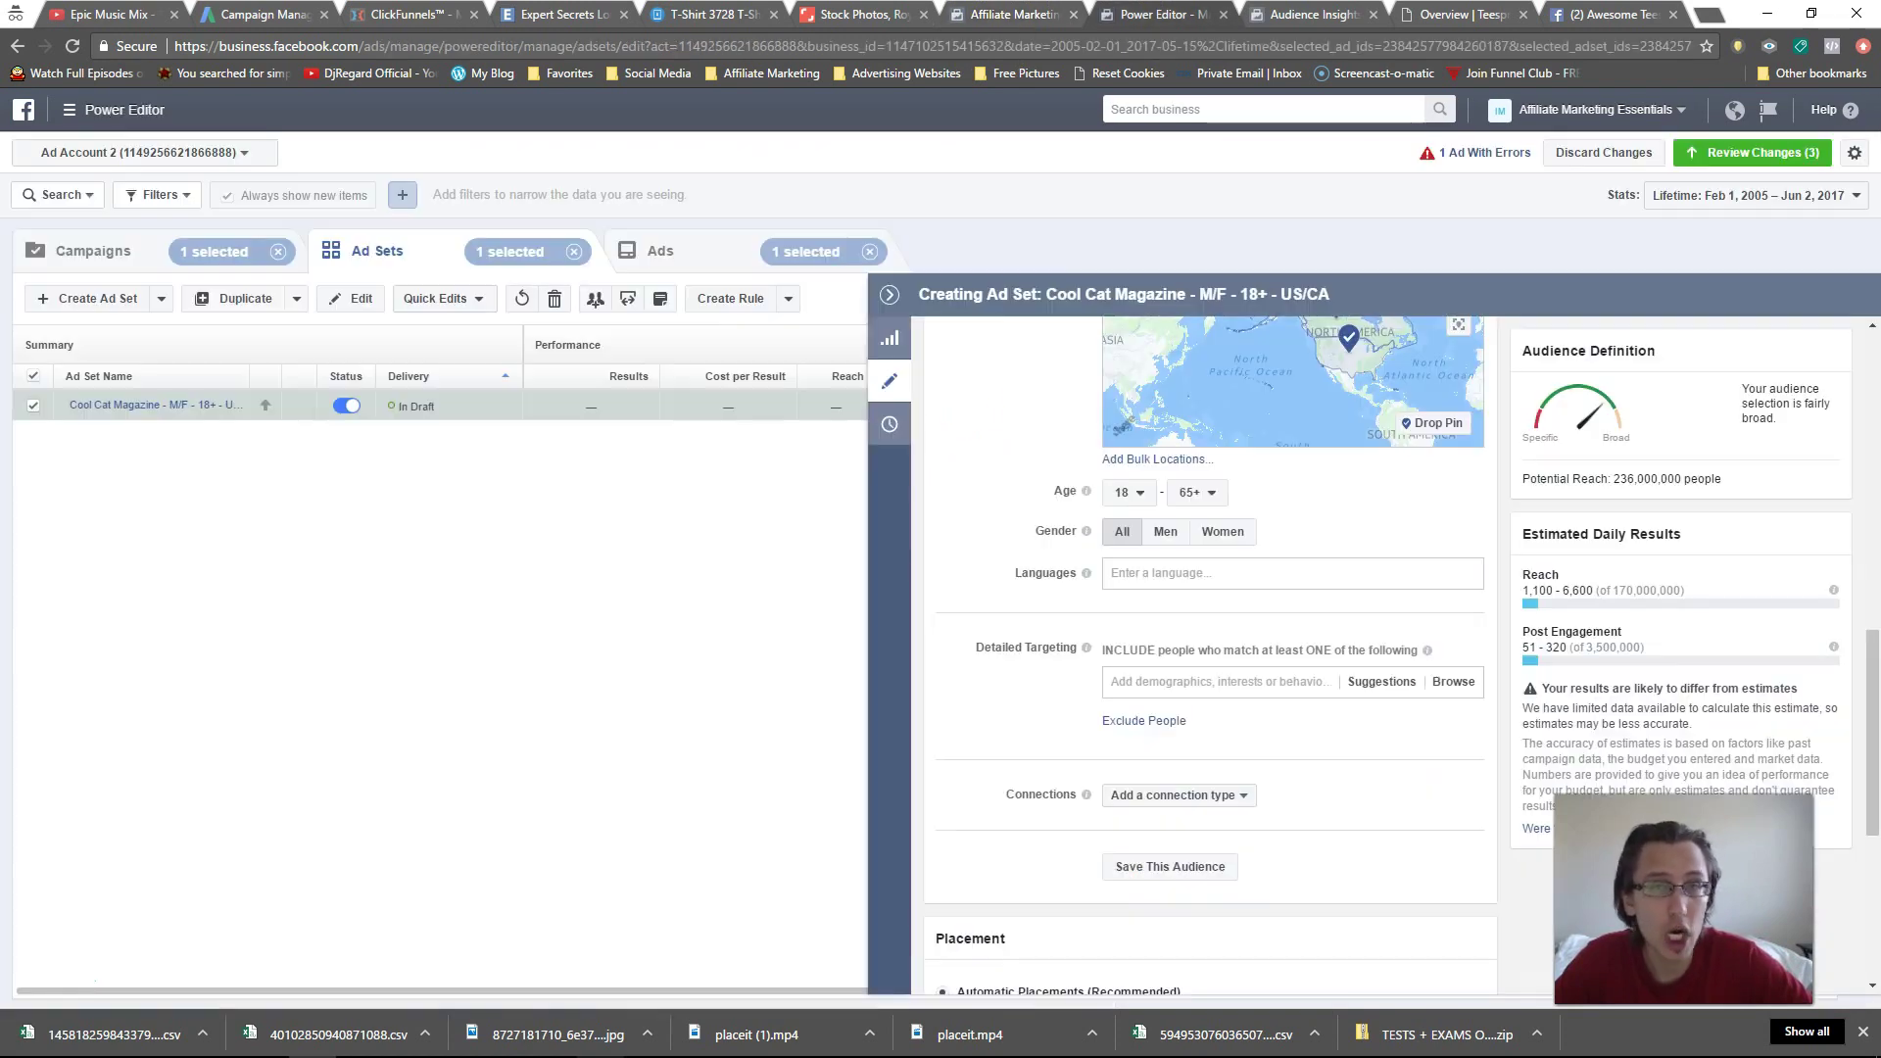
click(1225, 536)
- Recheck the age and gender breakdown of the Cats audience in Audience Insights, and return to Power Editor
click(1313, 13)
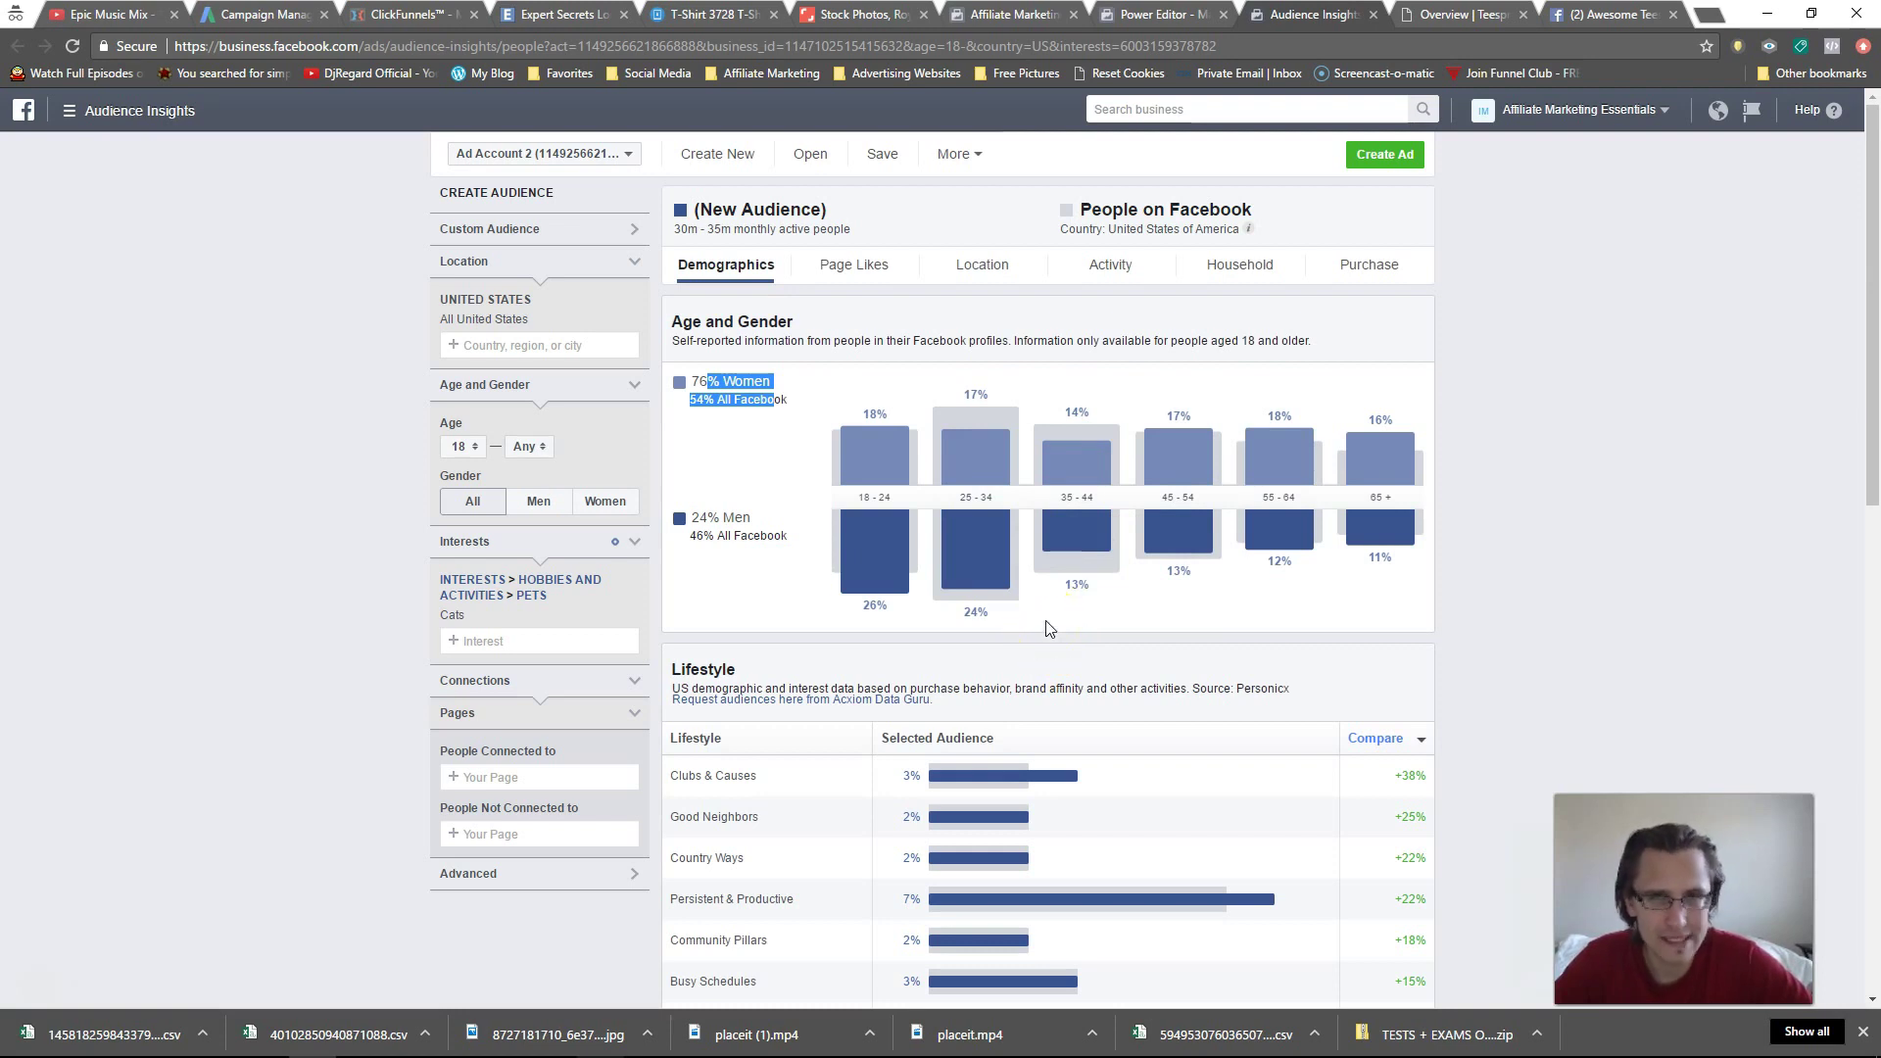
click(1042, 592)
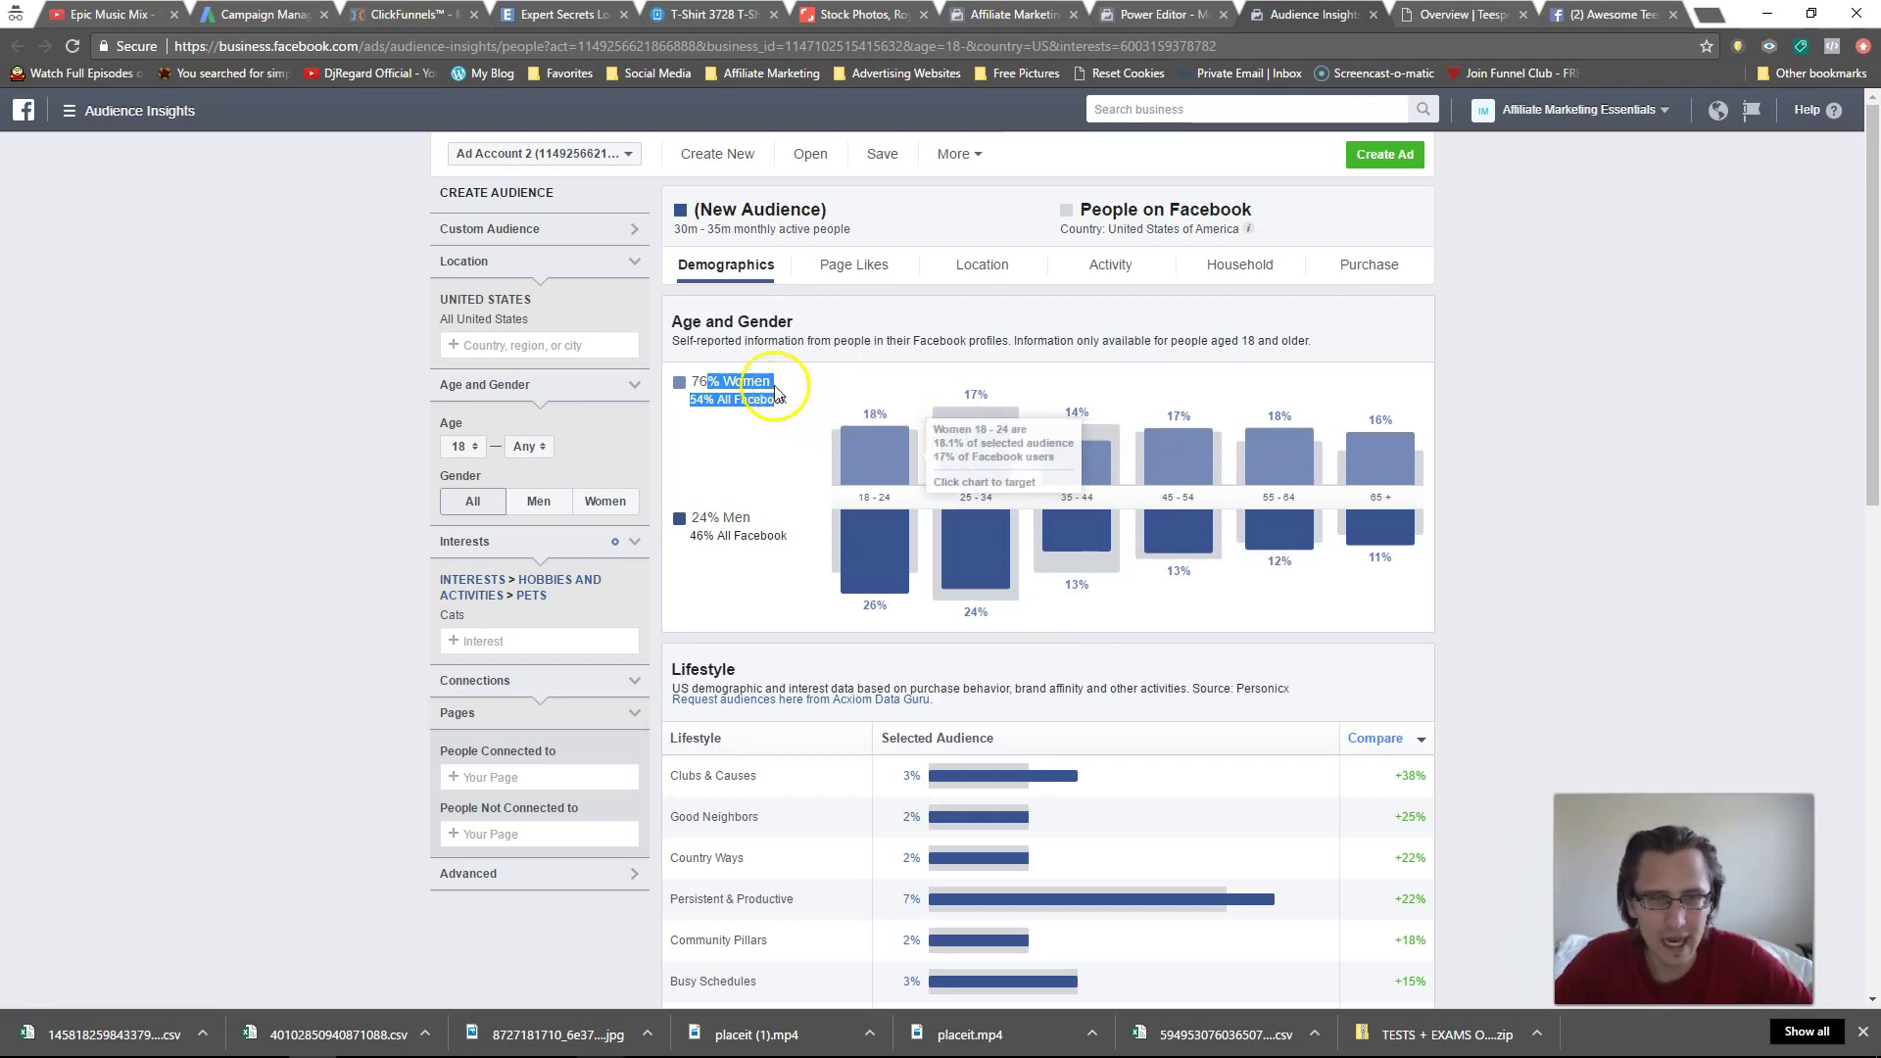
click(1164, 17)
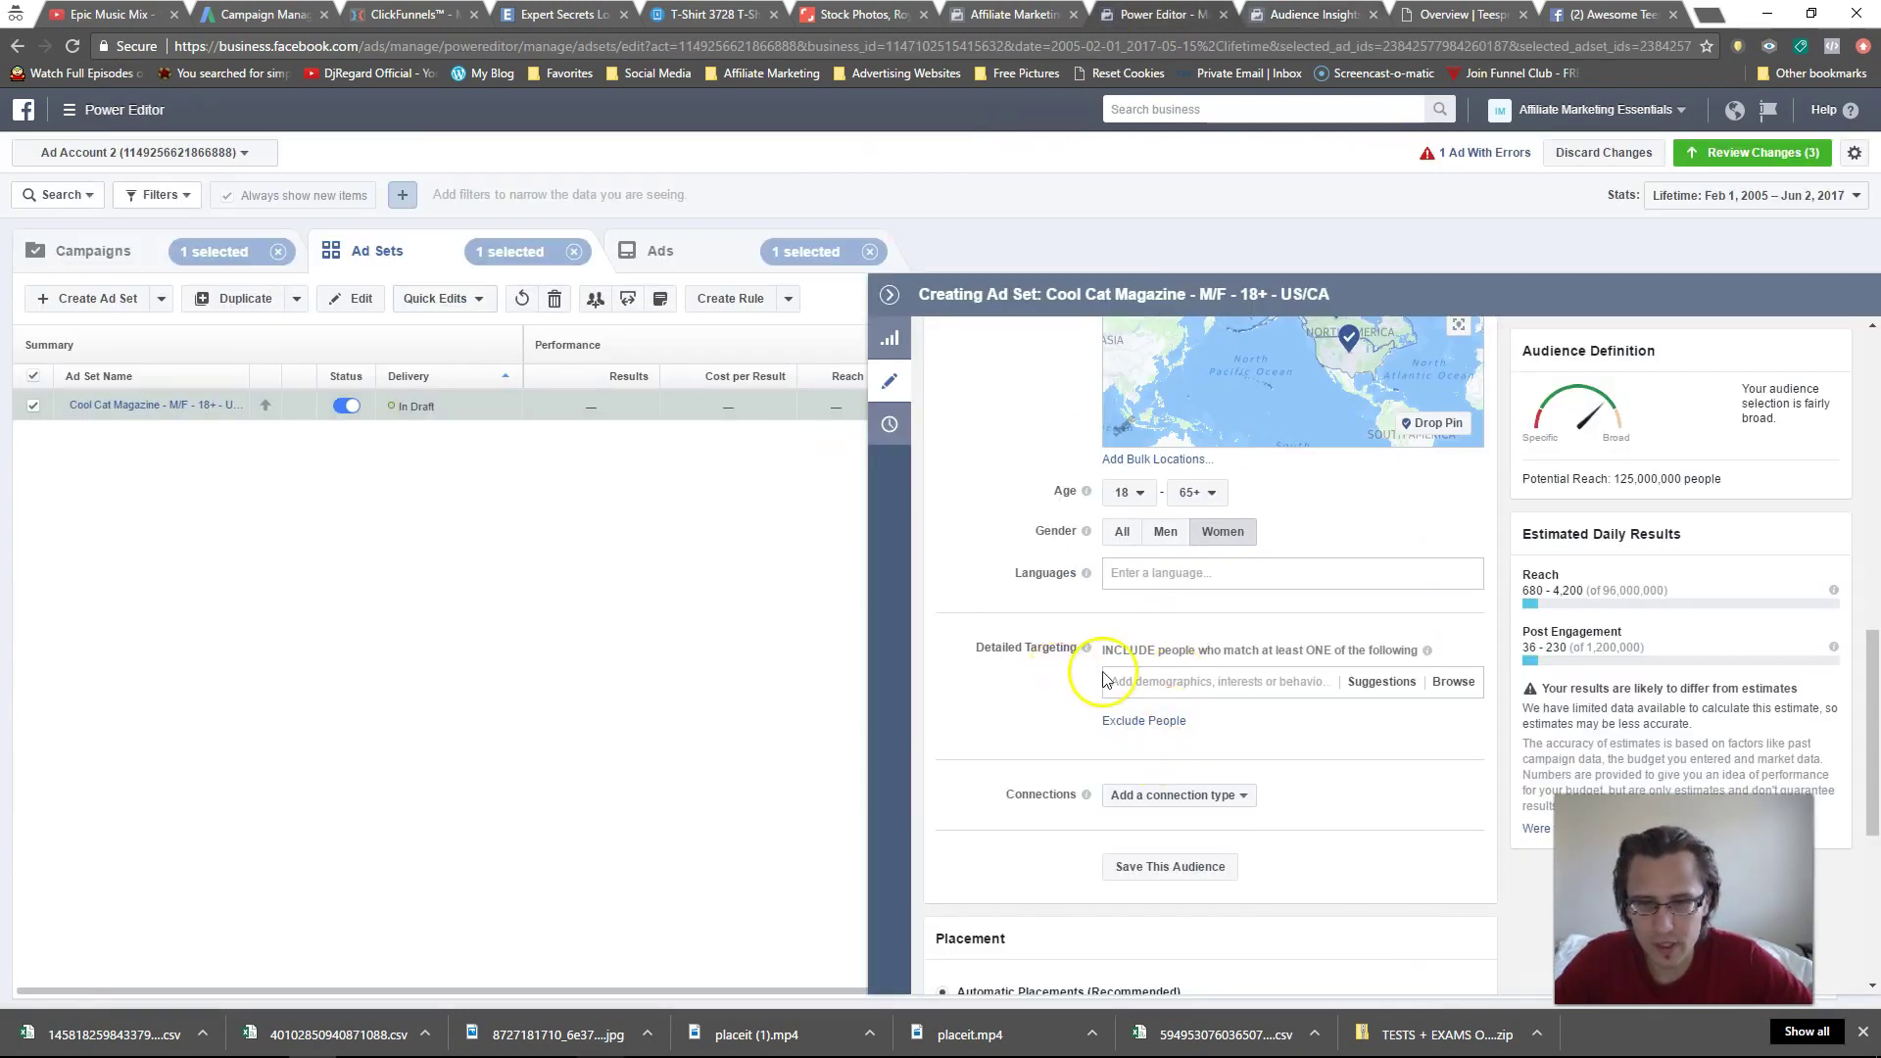
- Add the Cats interest under Hobbies and activities > Pets to the ad set's detailed targeting
click(1131, 683)
text(cats)
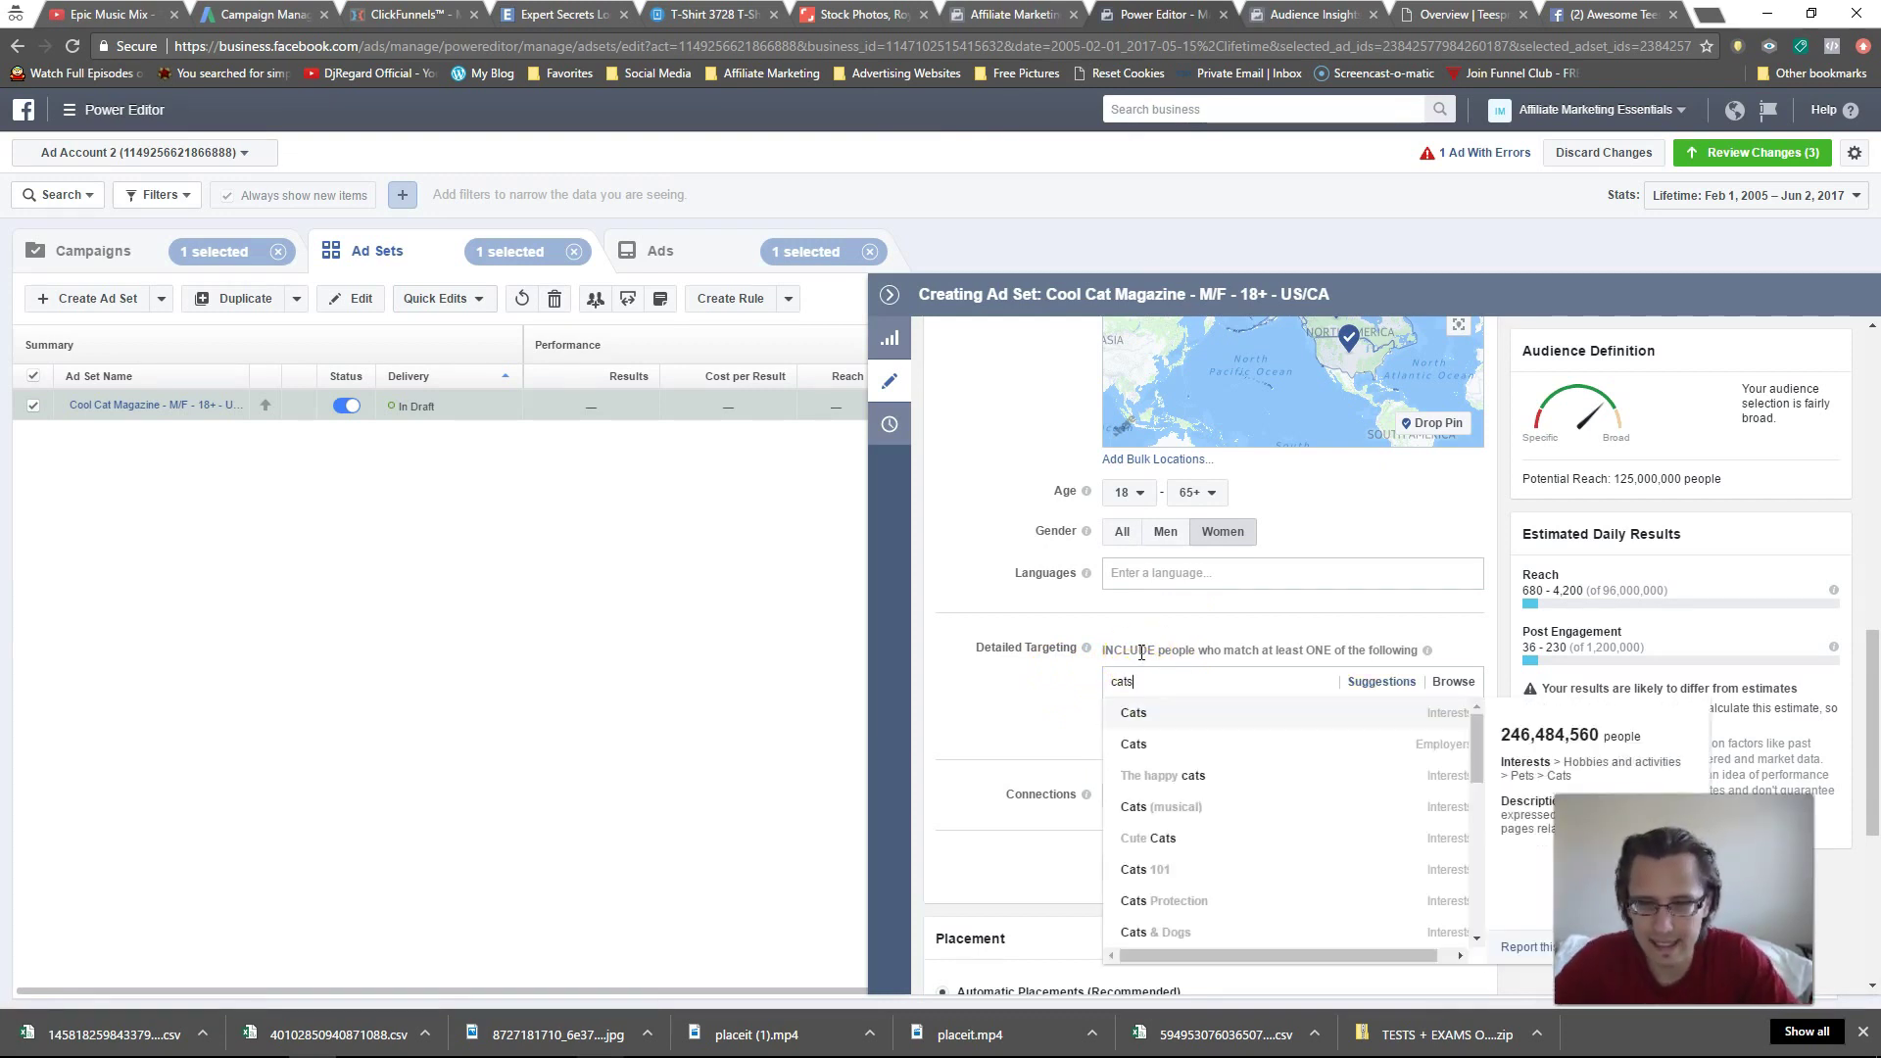
click(1174, 722)
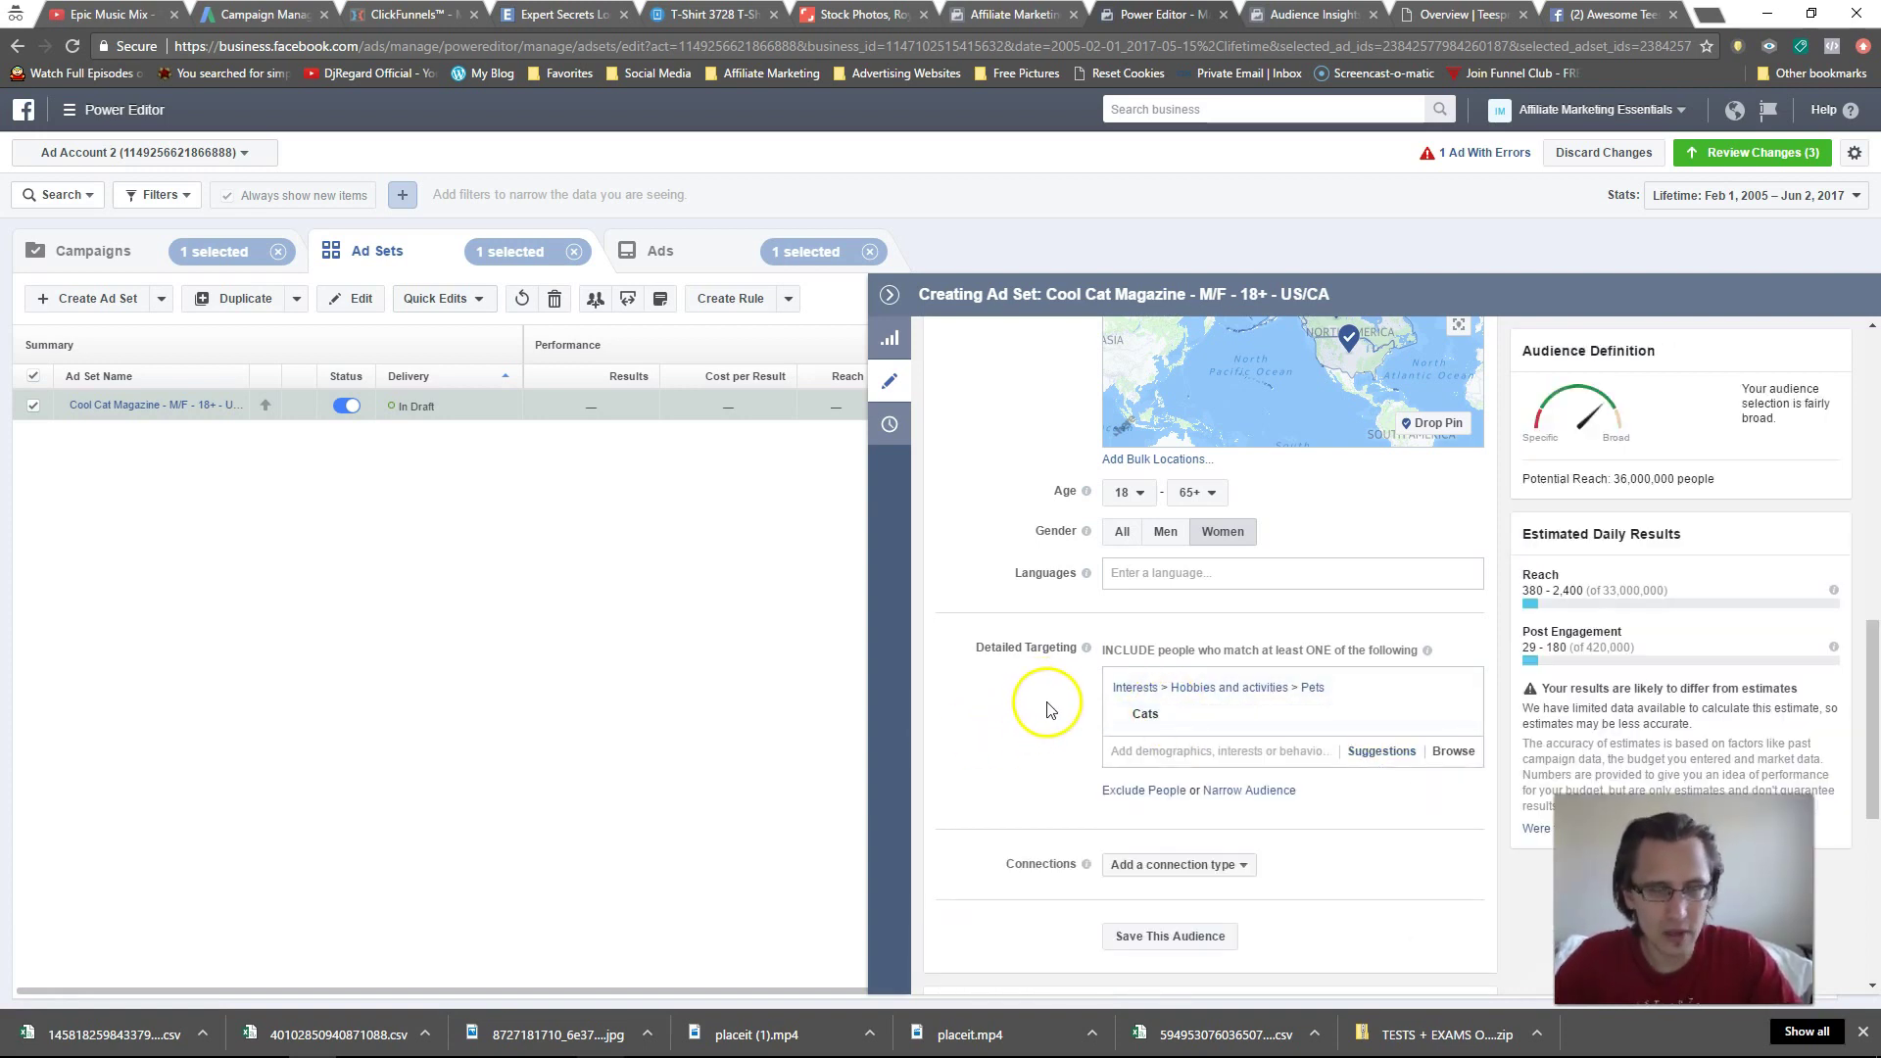
- Look through the suggested interests, add Crazy Cat Lady to the detailed targeting and remove the broad Cats interest
scroll(1047, 707, down, 2)
click(1185, 585)
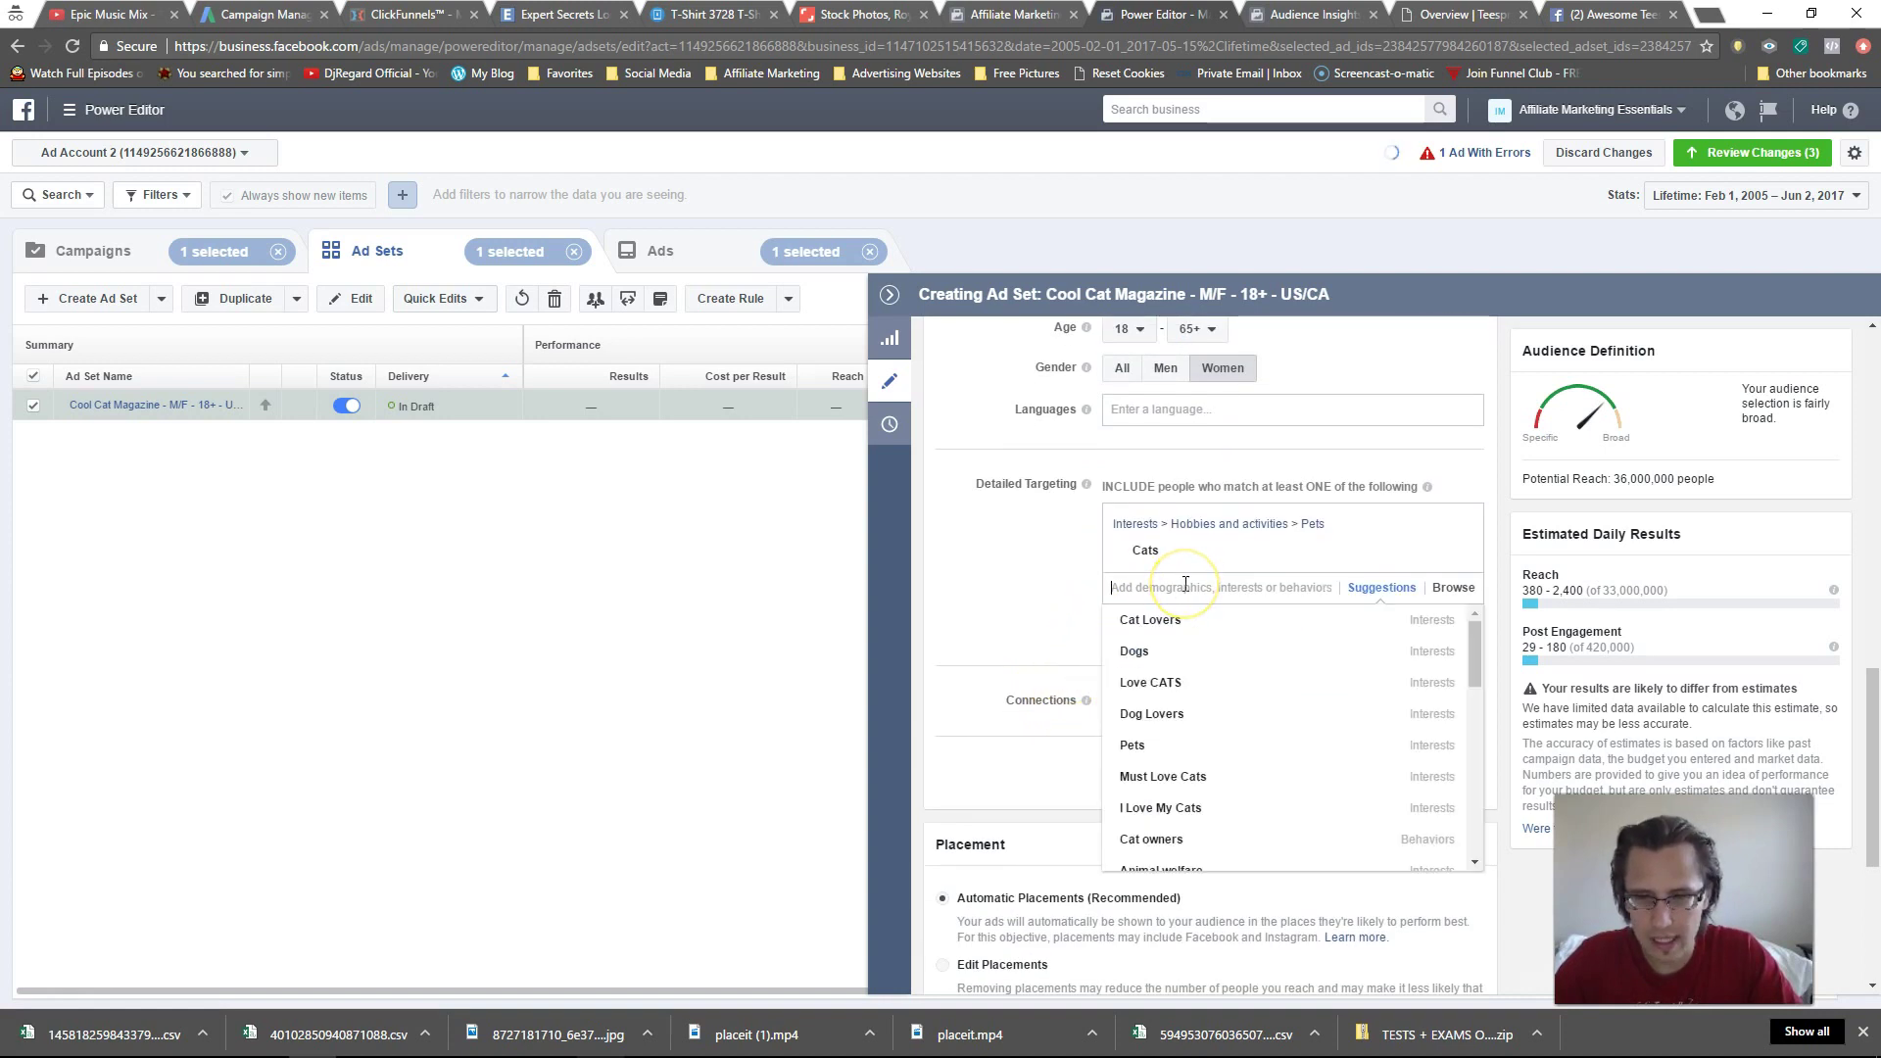
mouse_move(1185, 619)
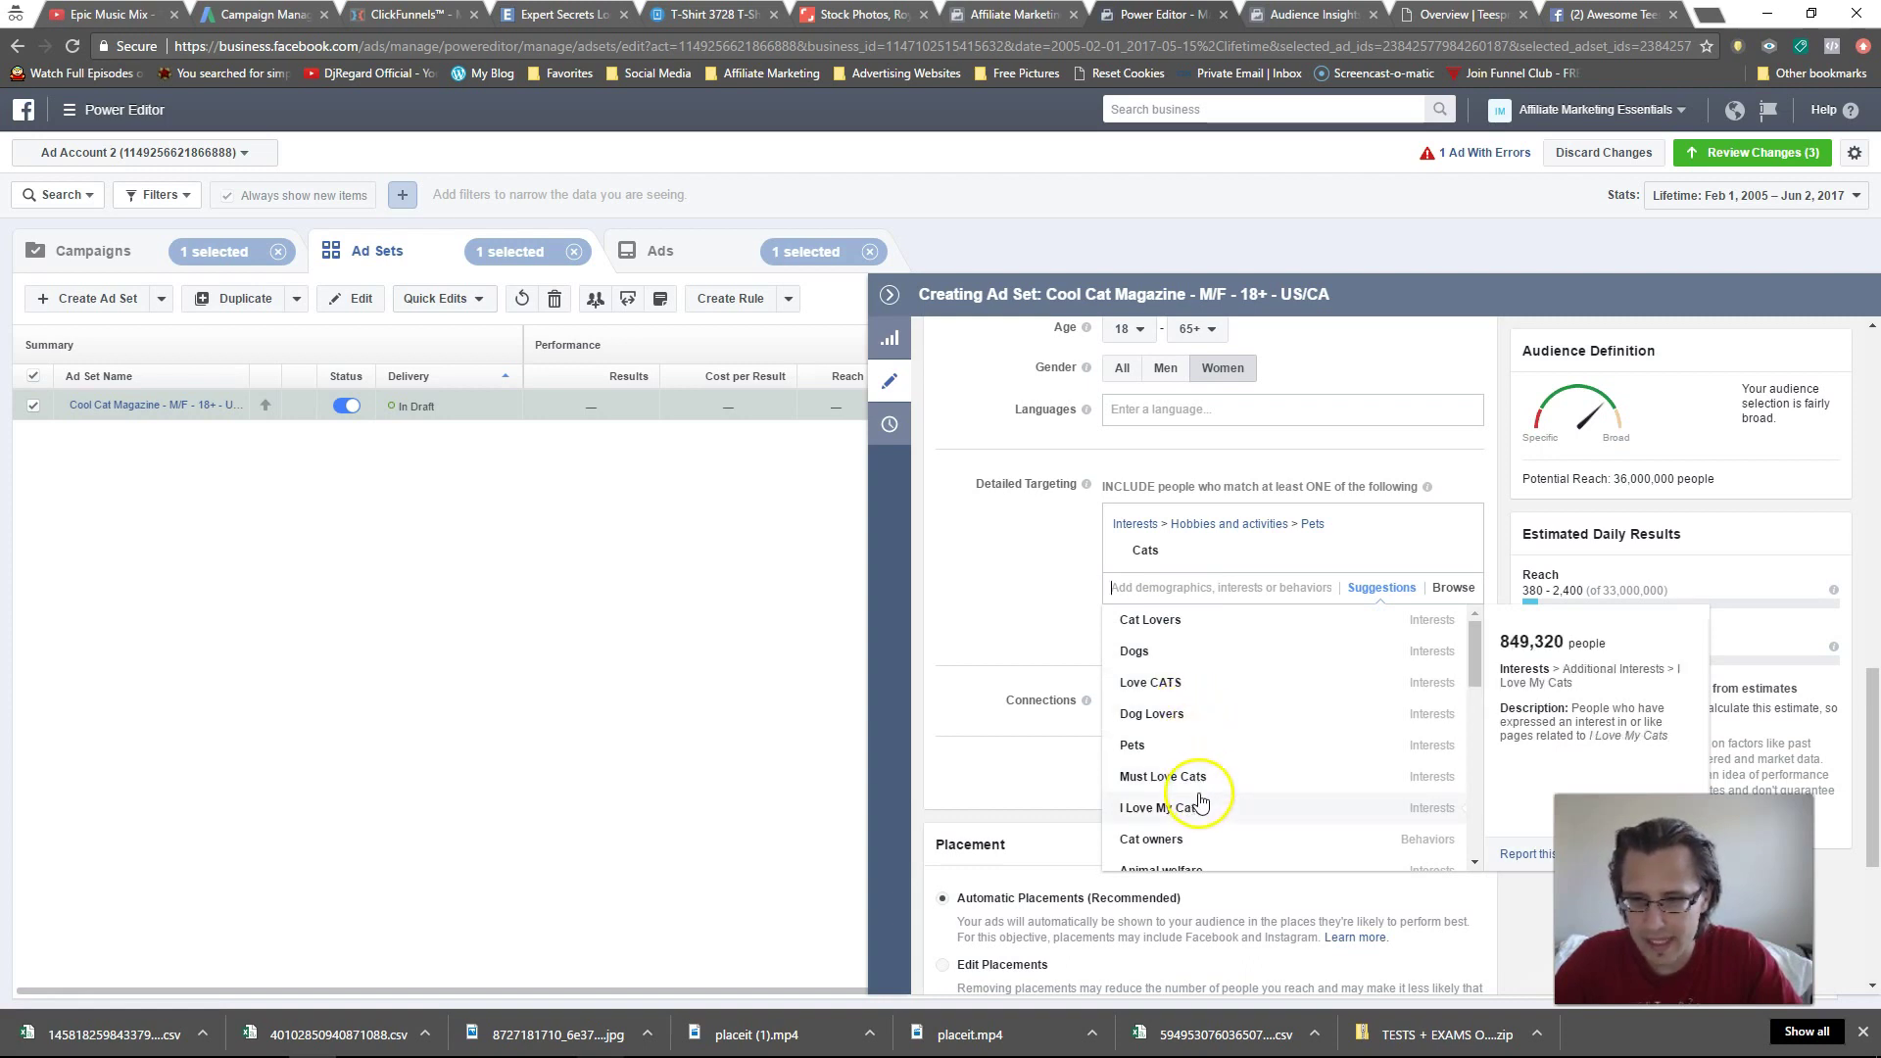
scroll(1215, 811, down, 2)
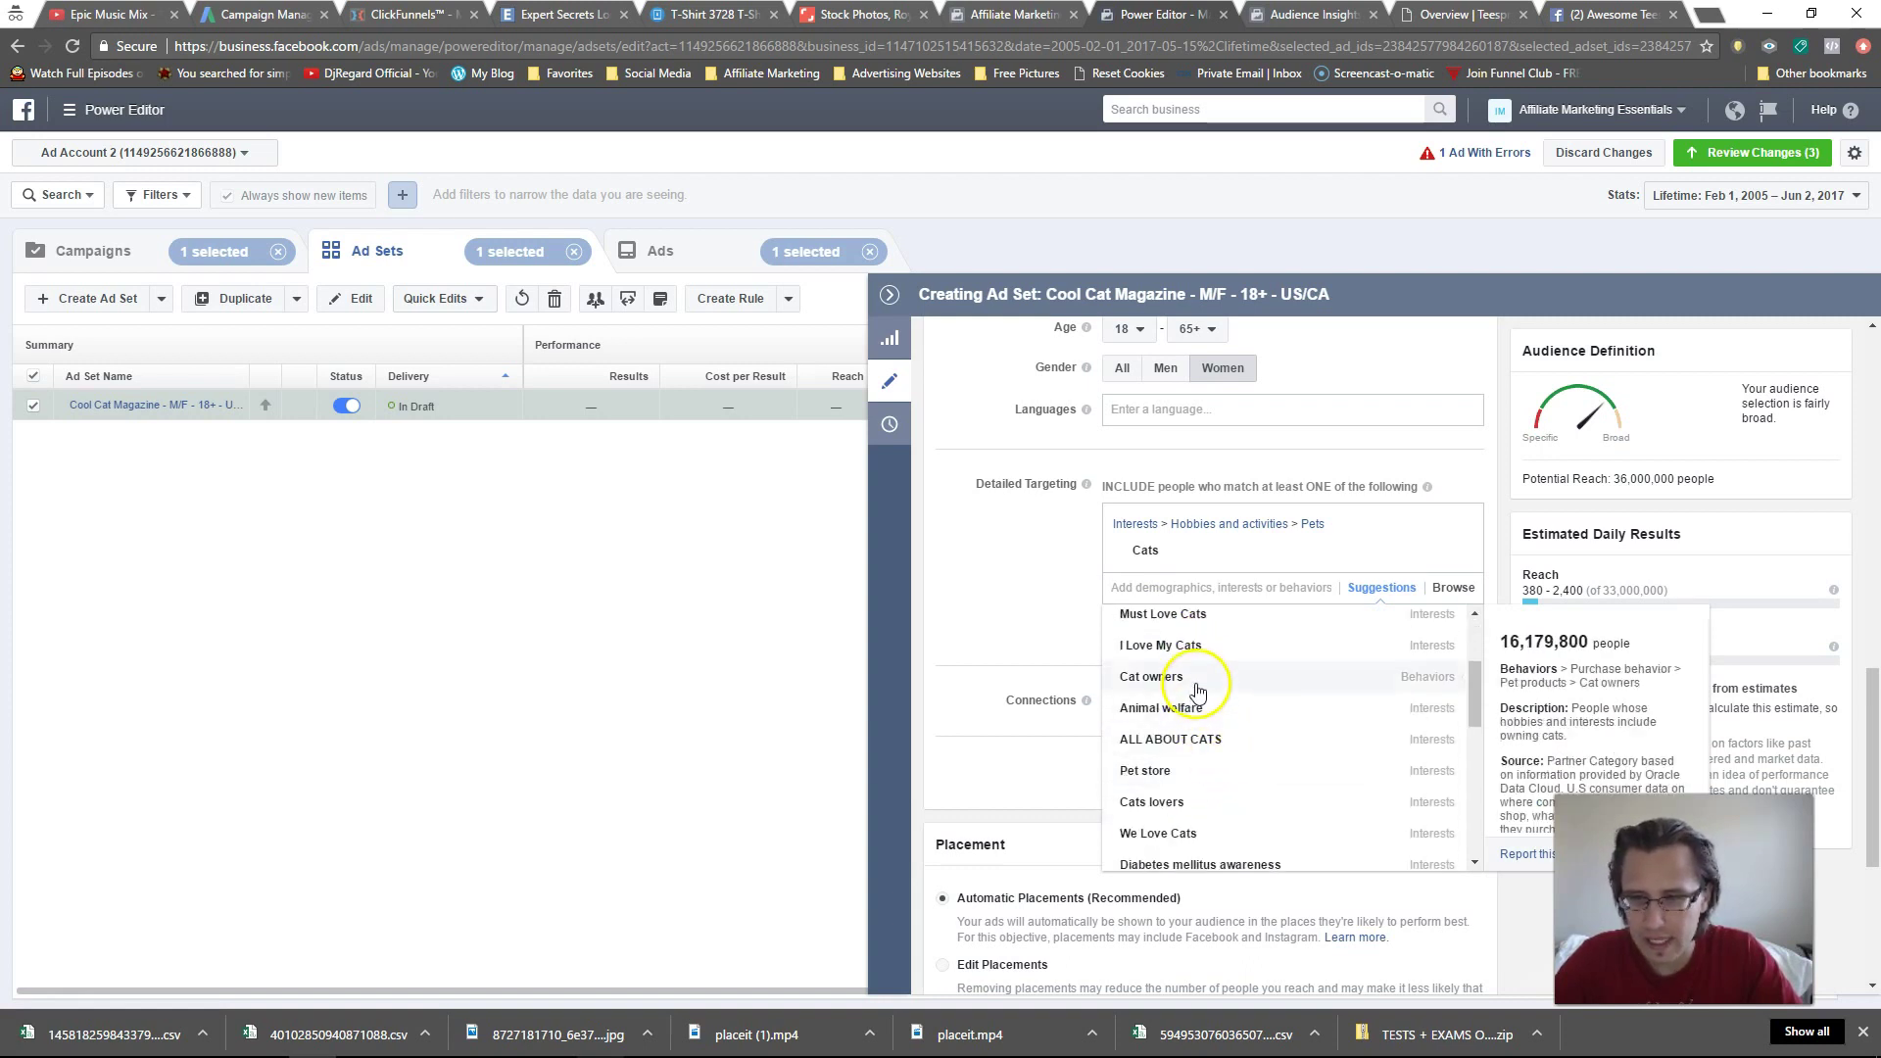
scroll(1197, 685, down, 2)
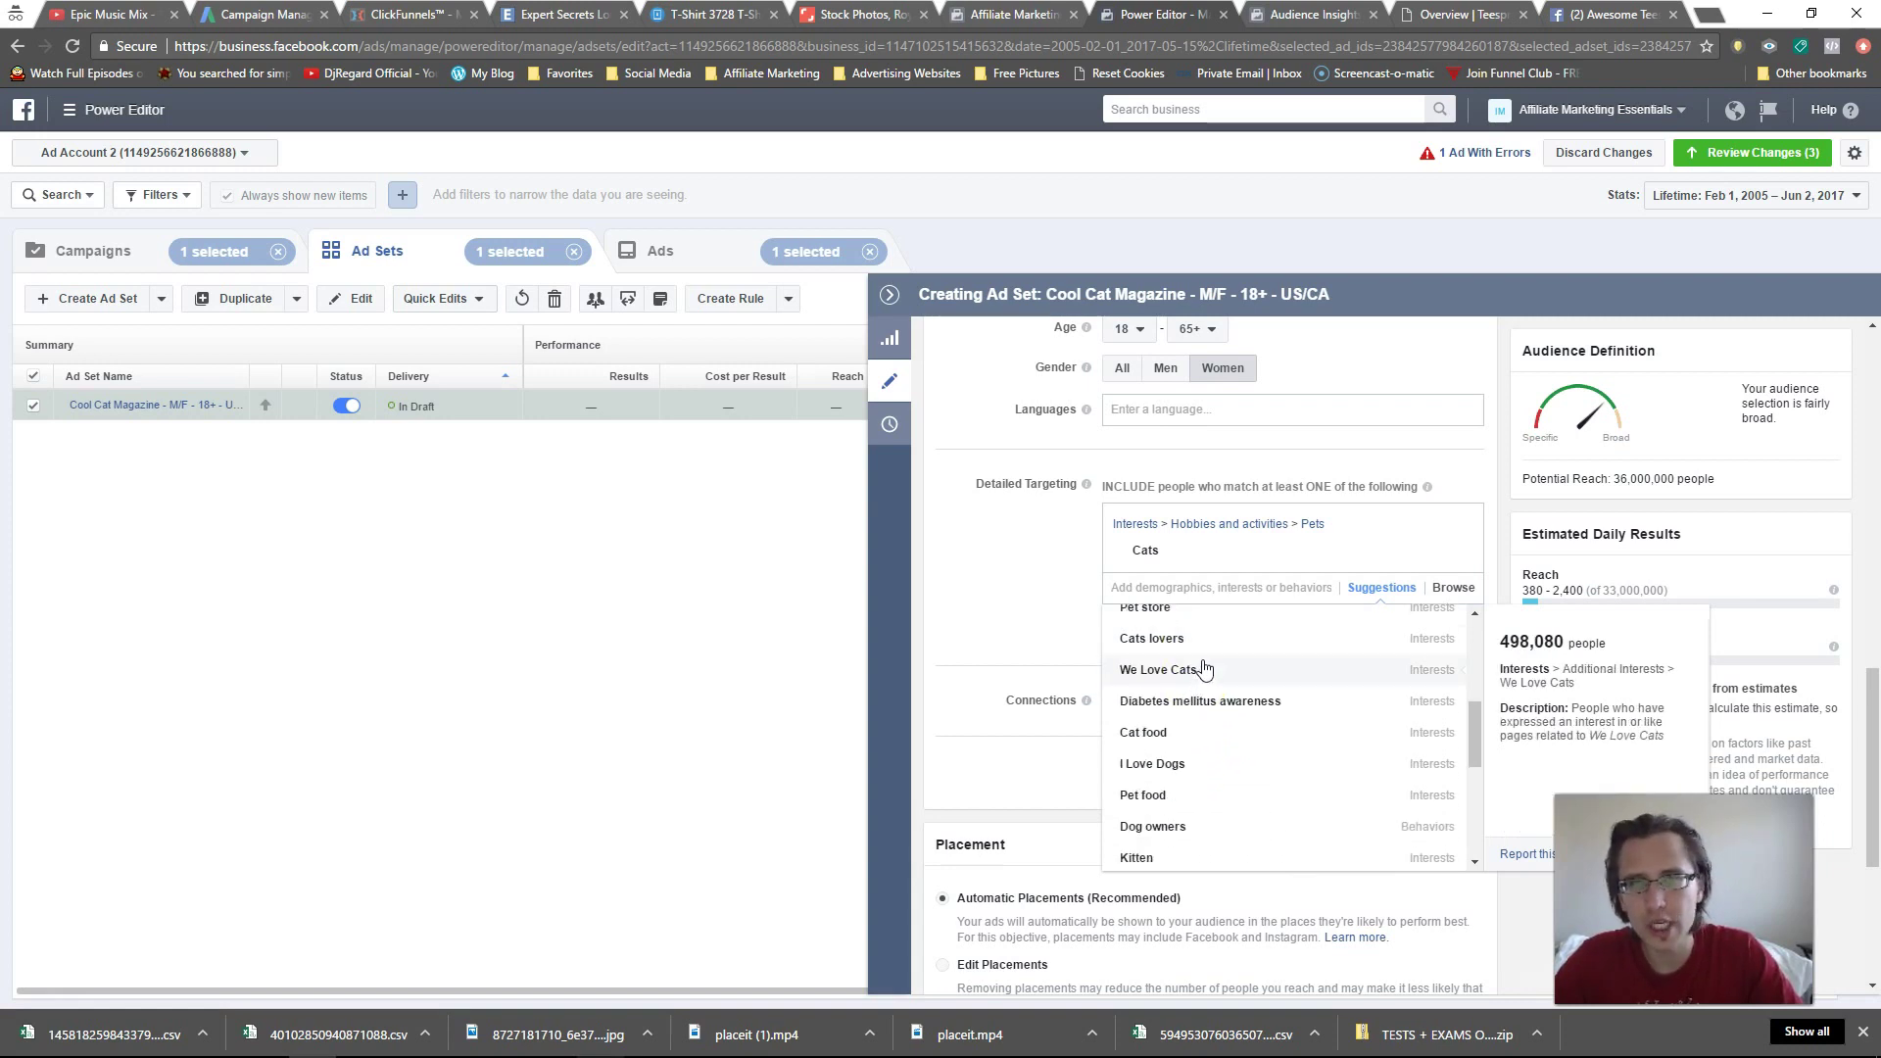
click(1197, 703)
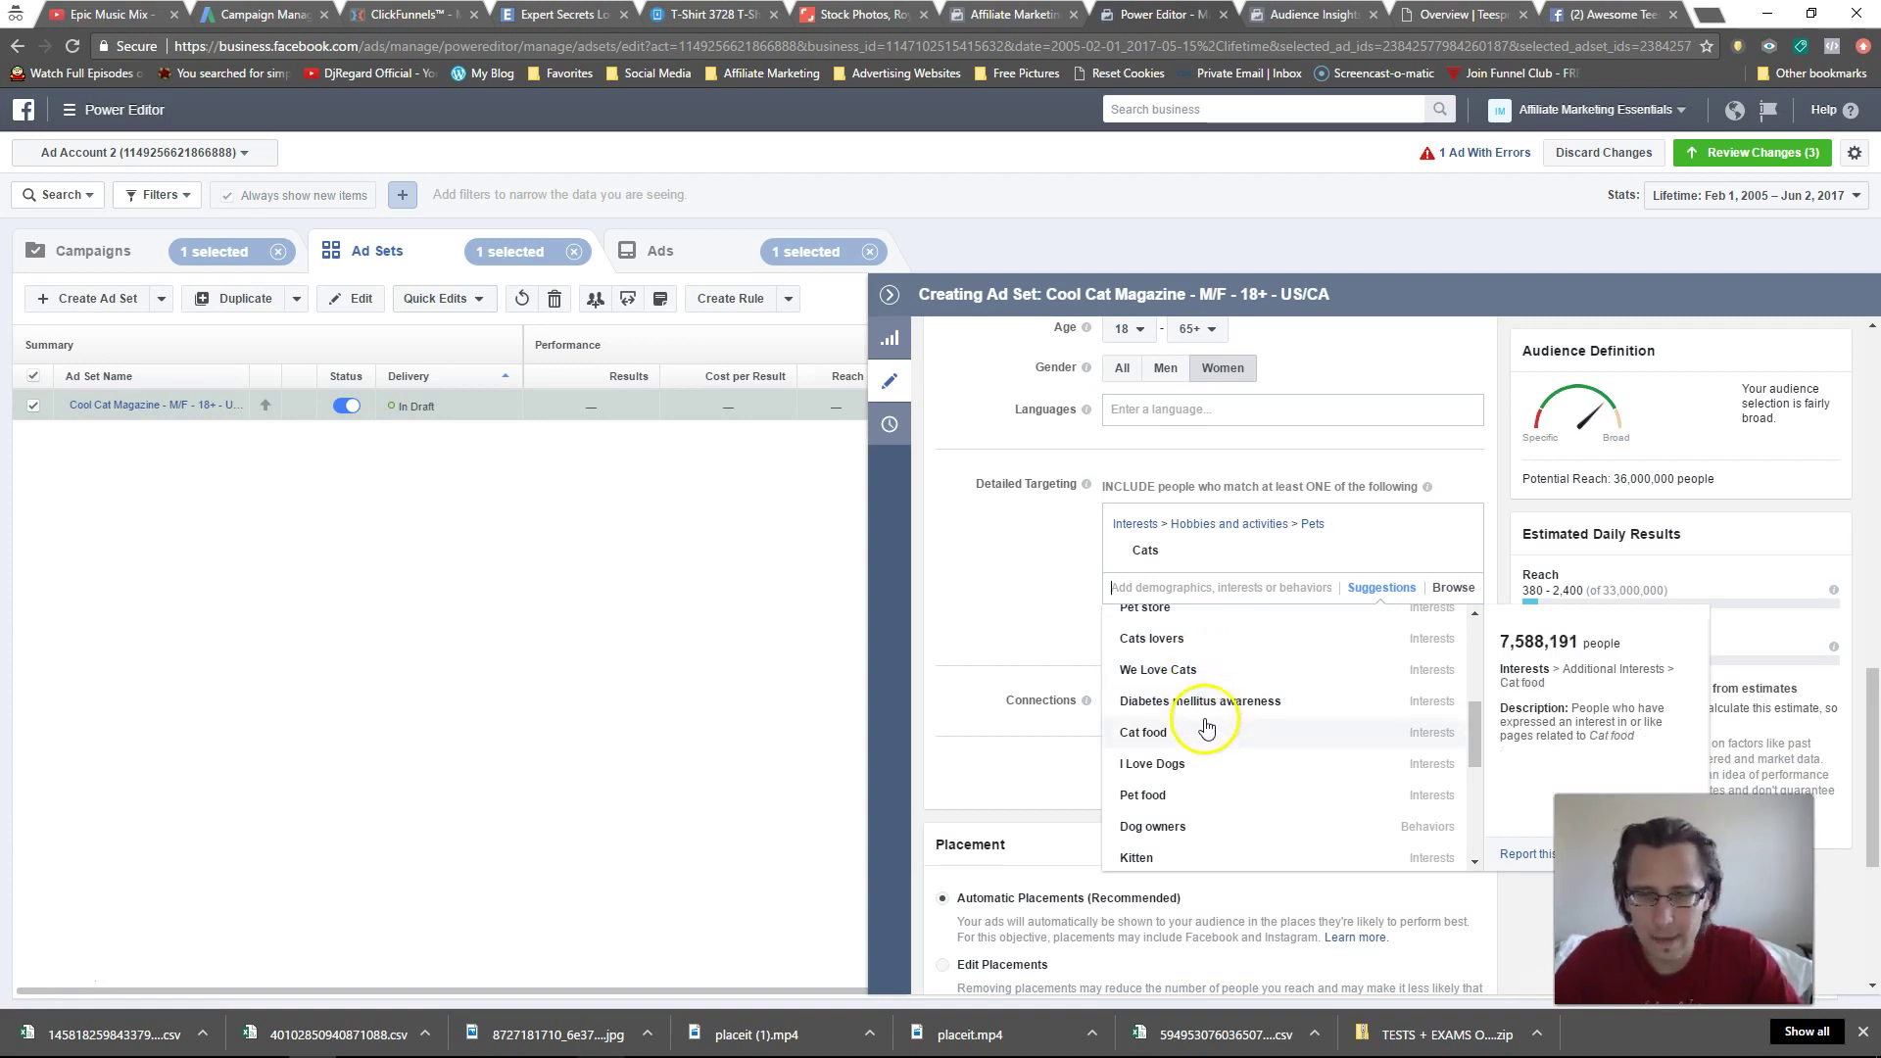
scroll(1228, 724, down, 2)
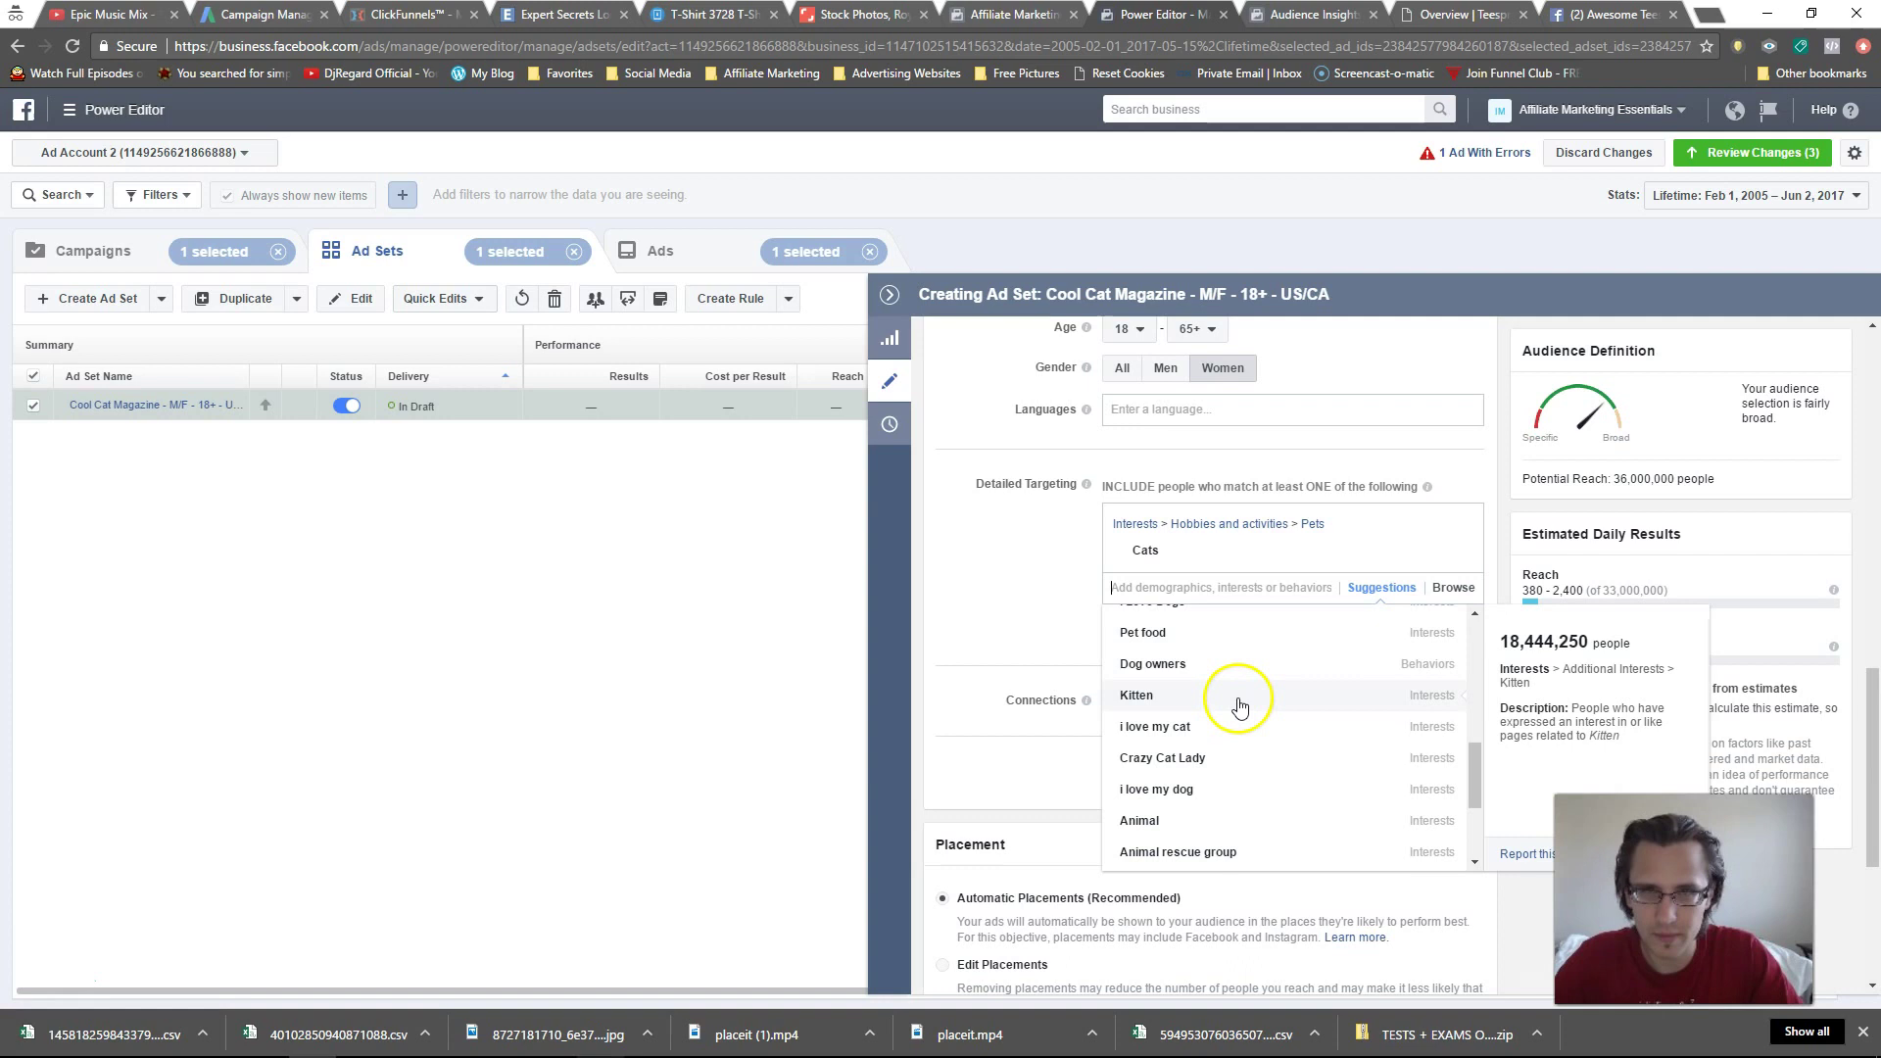
click(1271, 755)
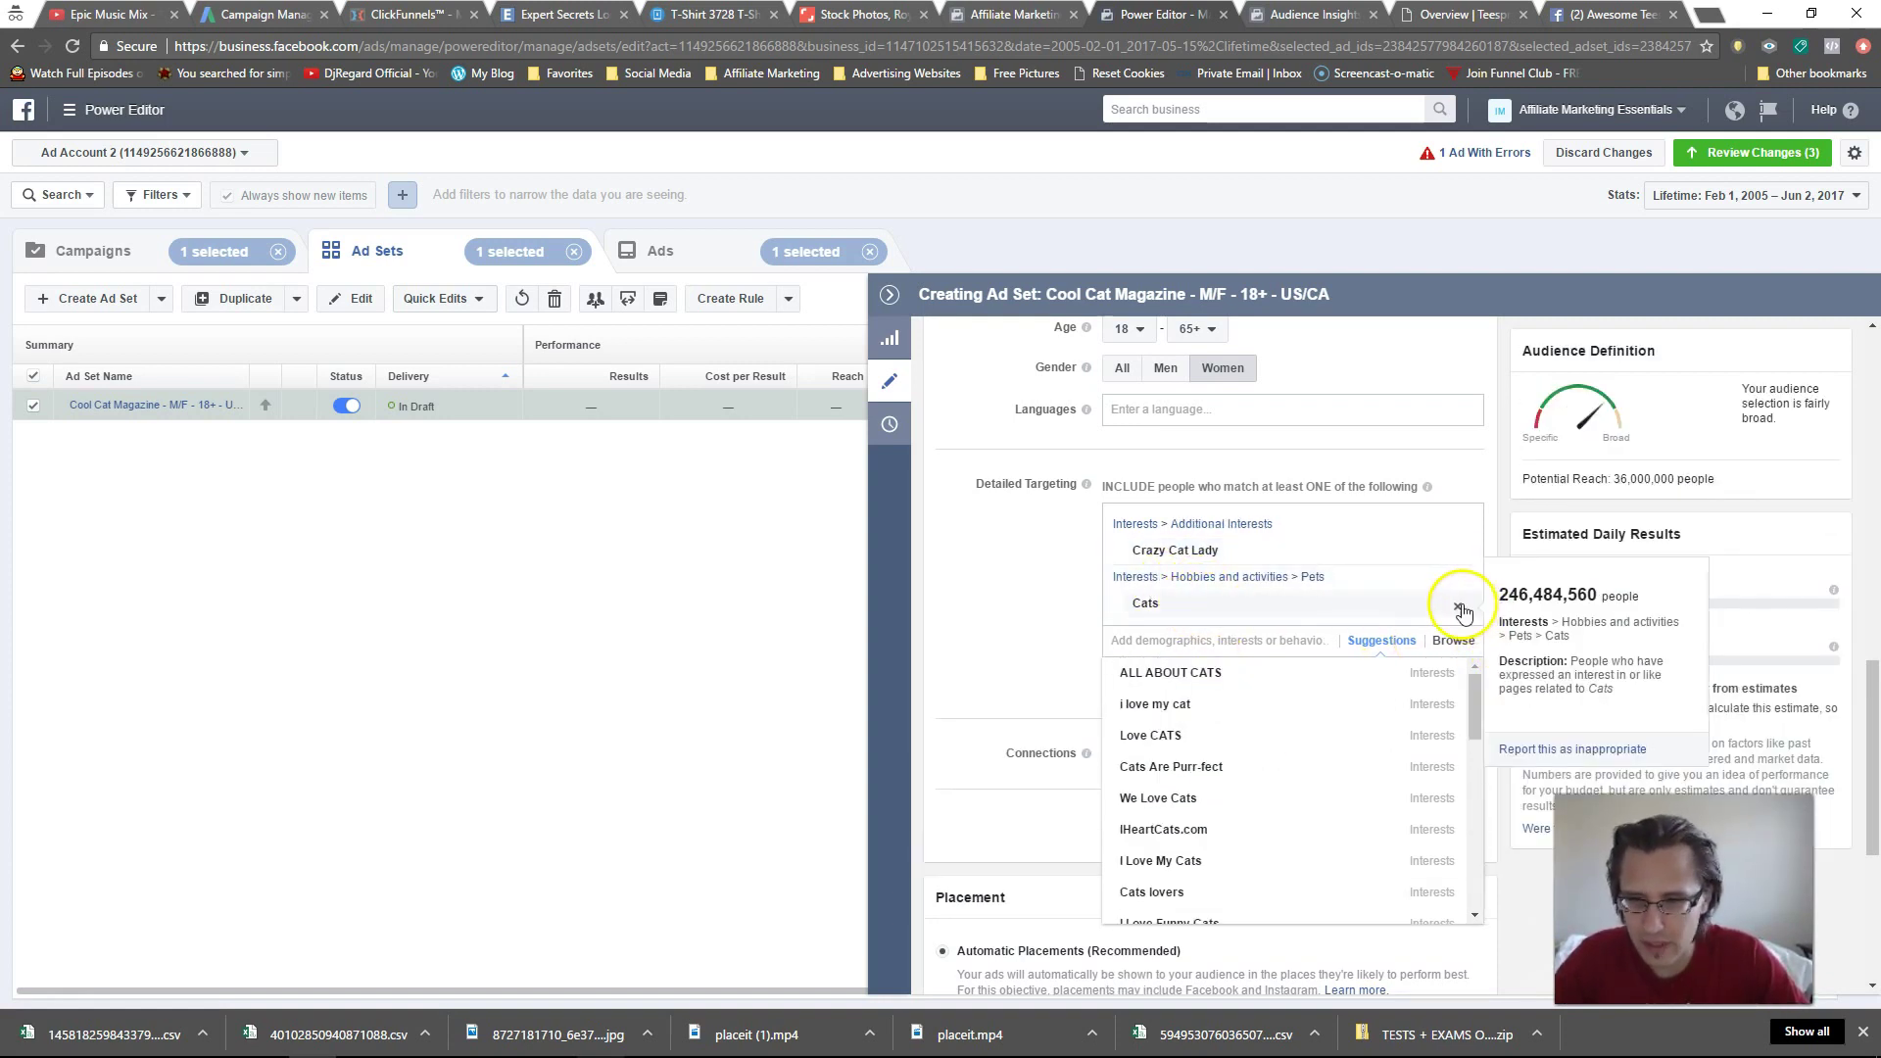
click(1458, 609)
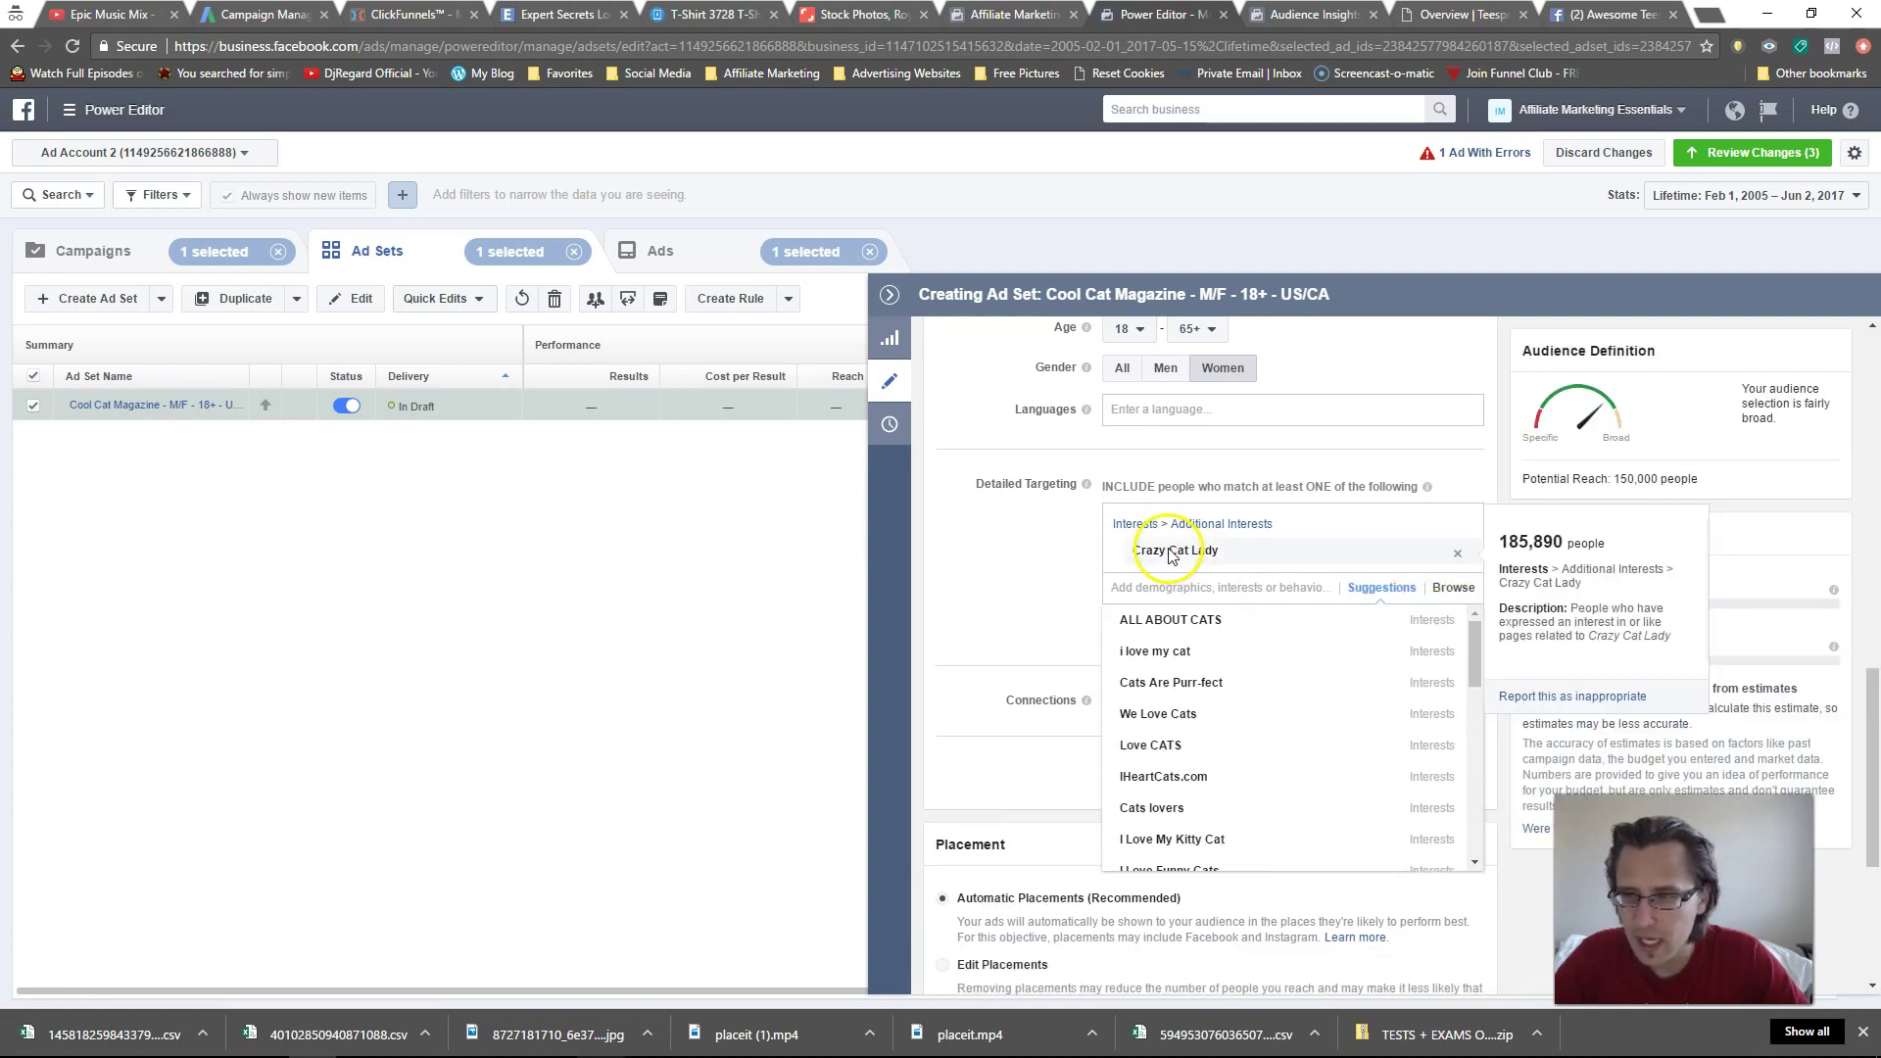
- Try the Men gender setting for the Crazy Cat Lady audience and restore it to Women
scroll(1024, 549, up, 2)
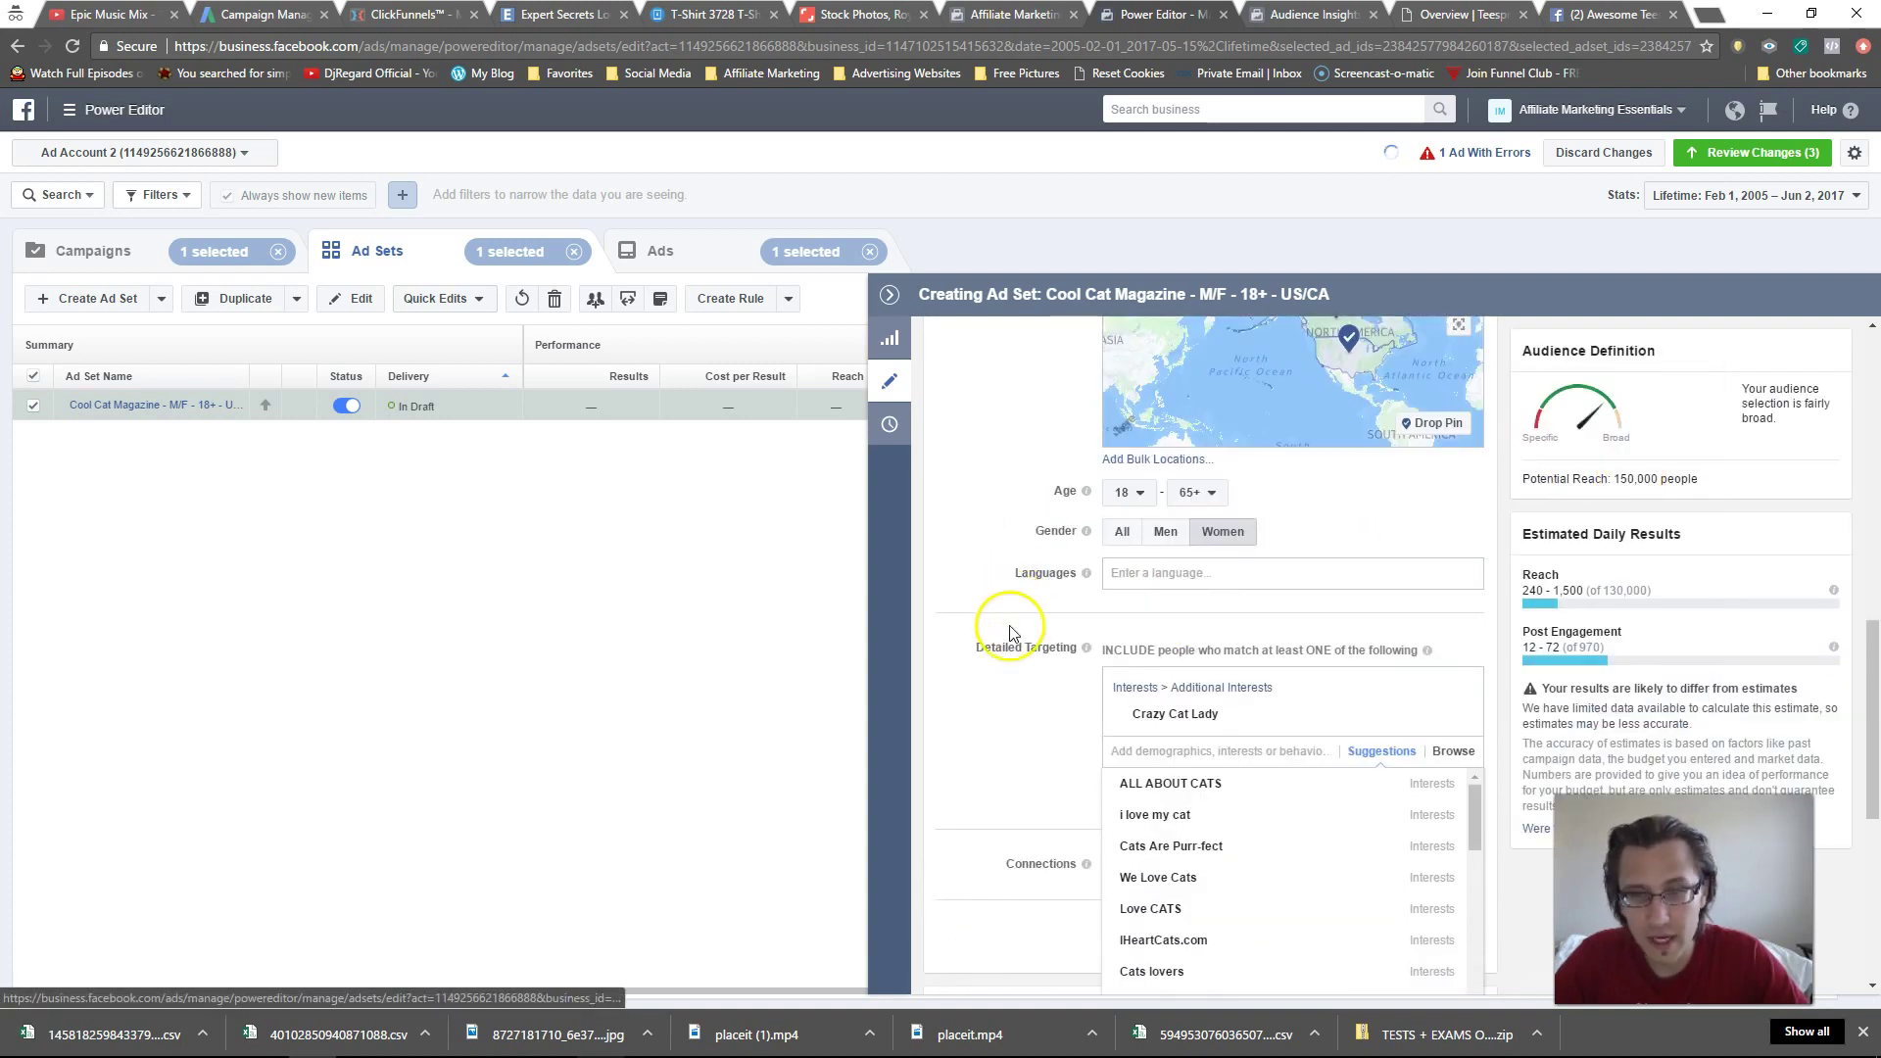
click(1165, 539)
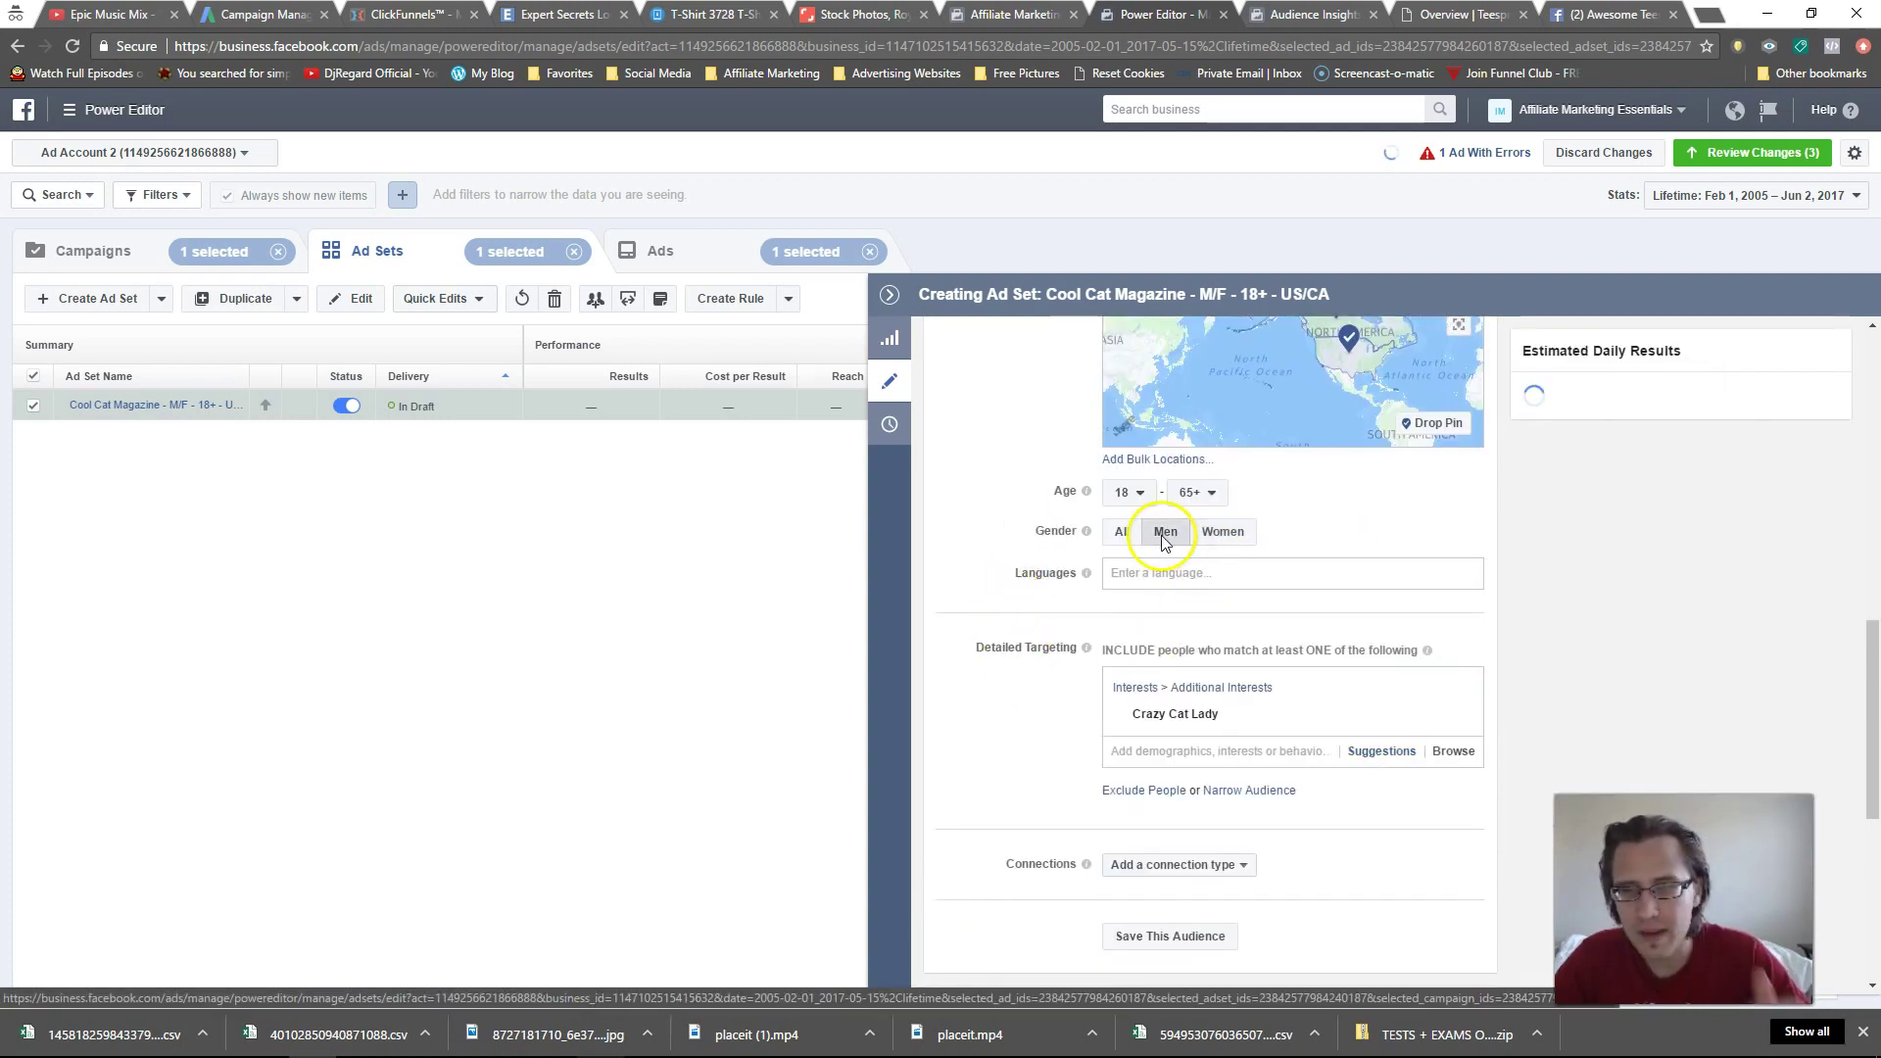
click(1224, 534)
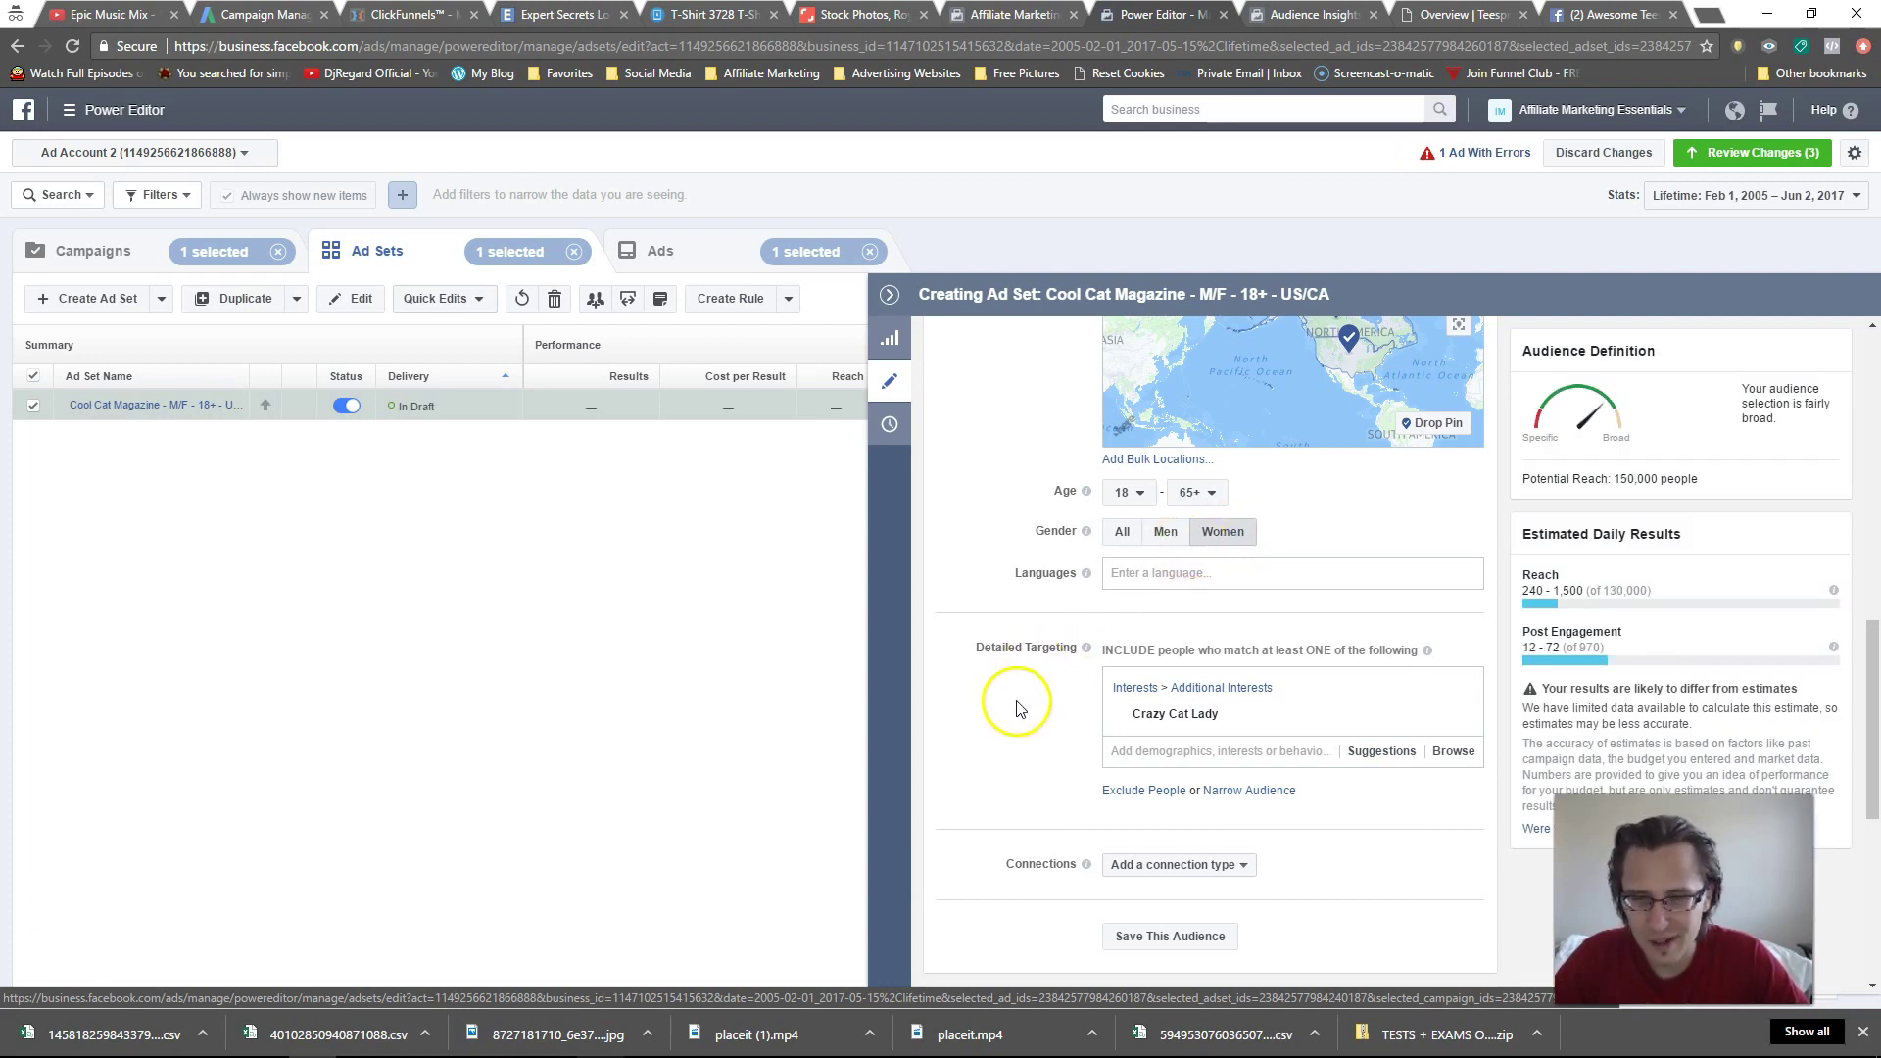
- Switch the ad set's placement from Automatic Placements to Edit Placements
scroll(1016, 708, down, 5)
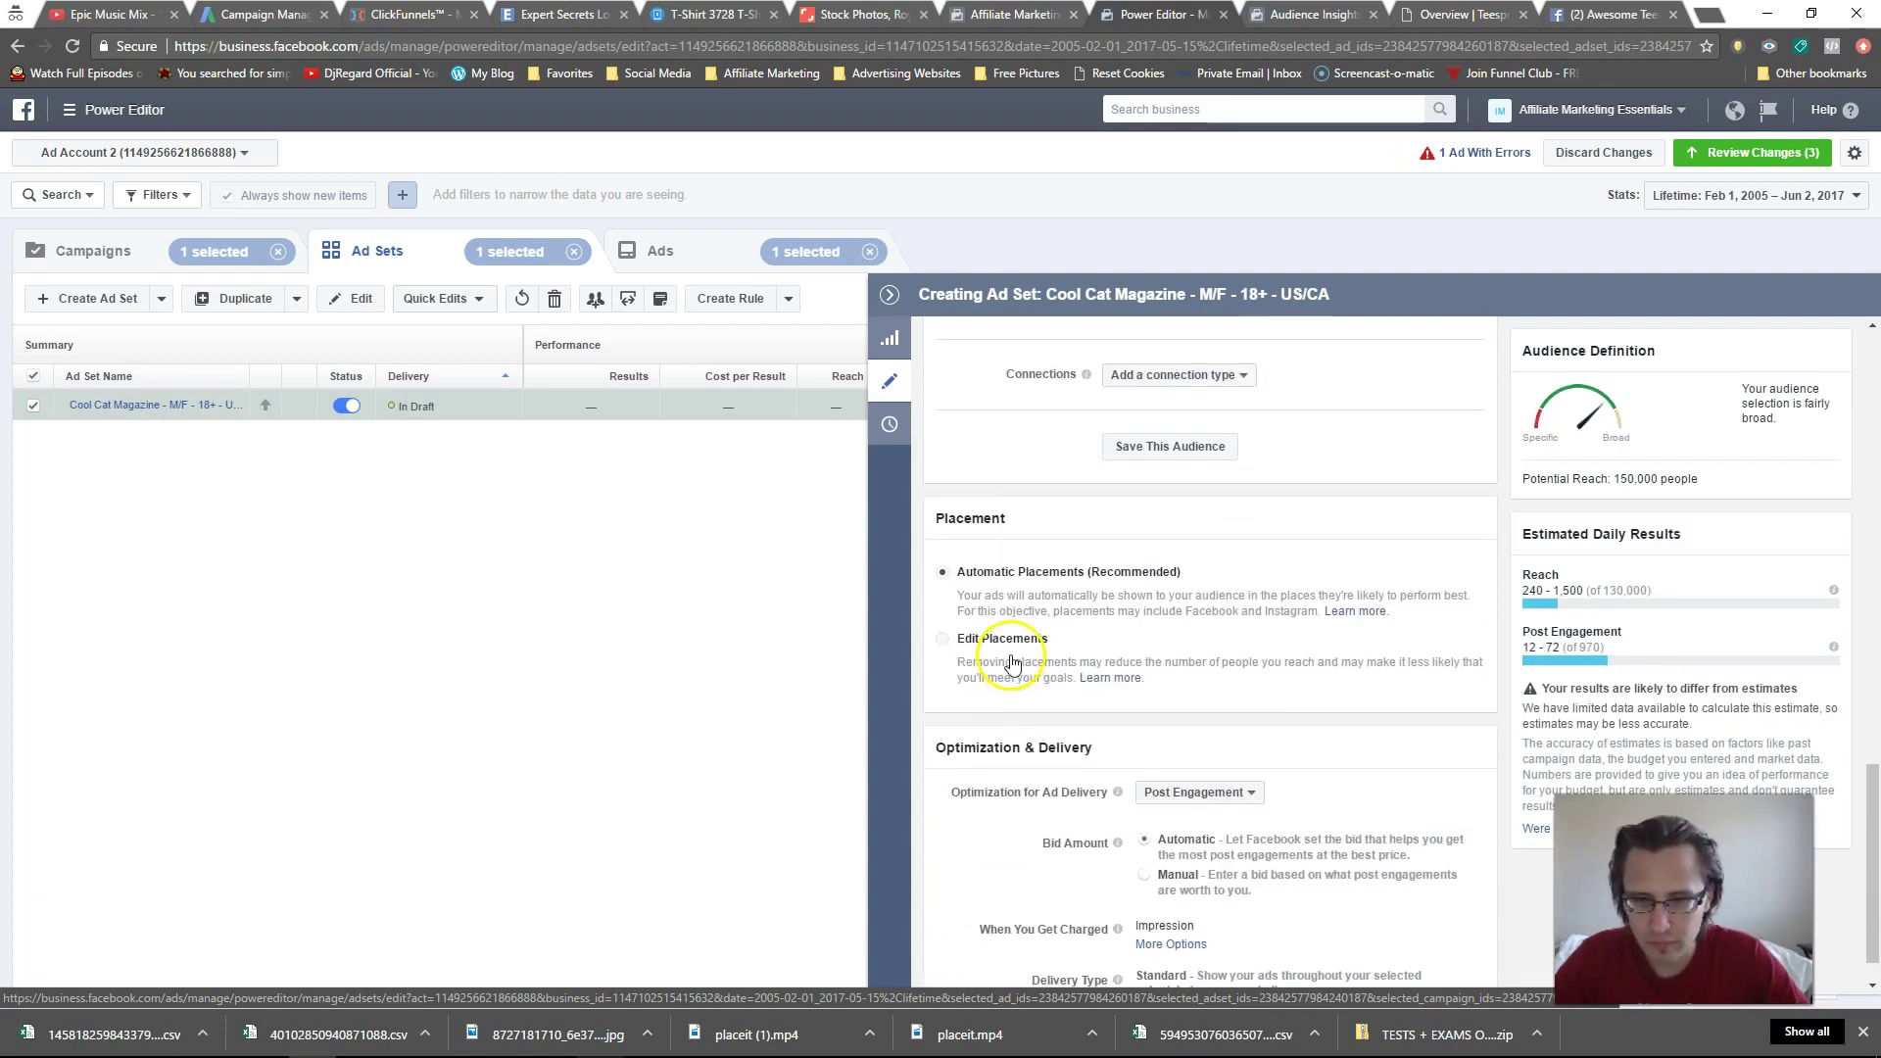
click(1014, 651)
drag(1184, 573, 967, 580)
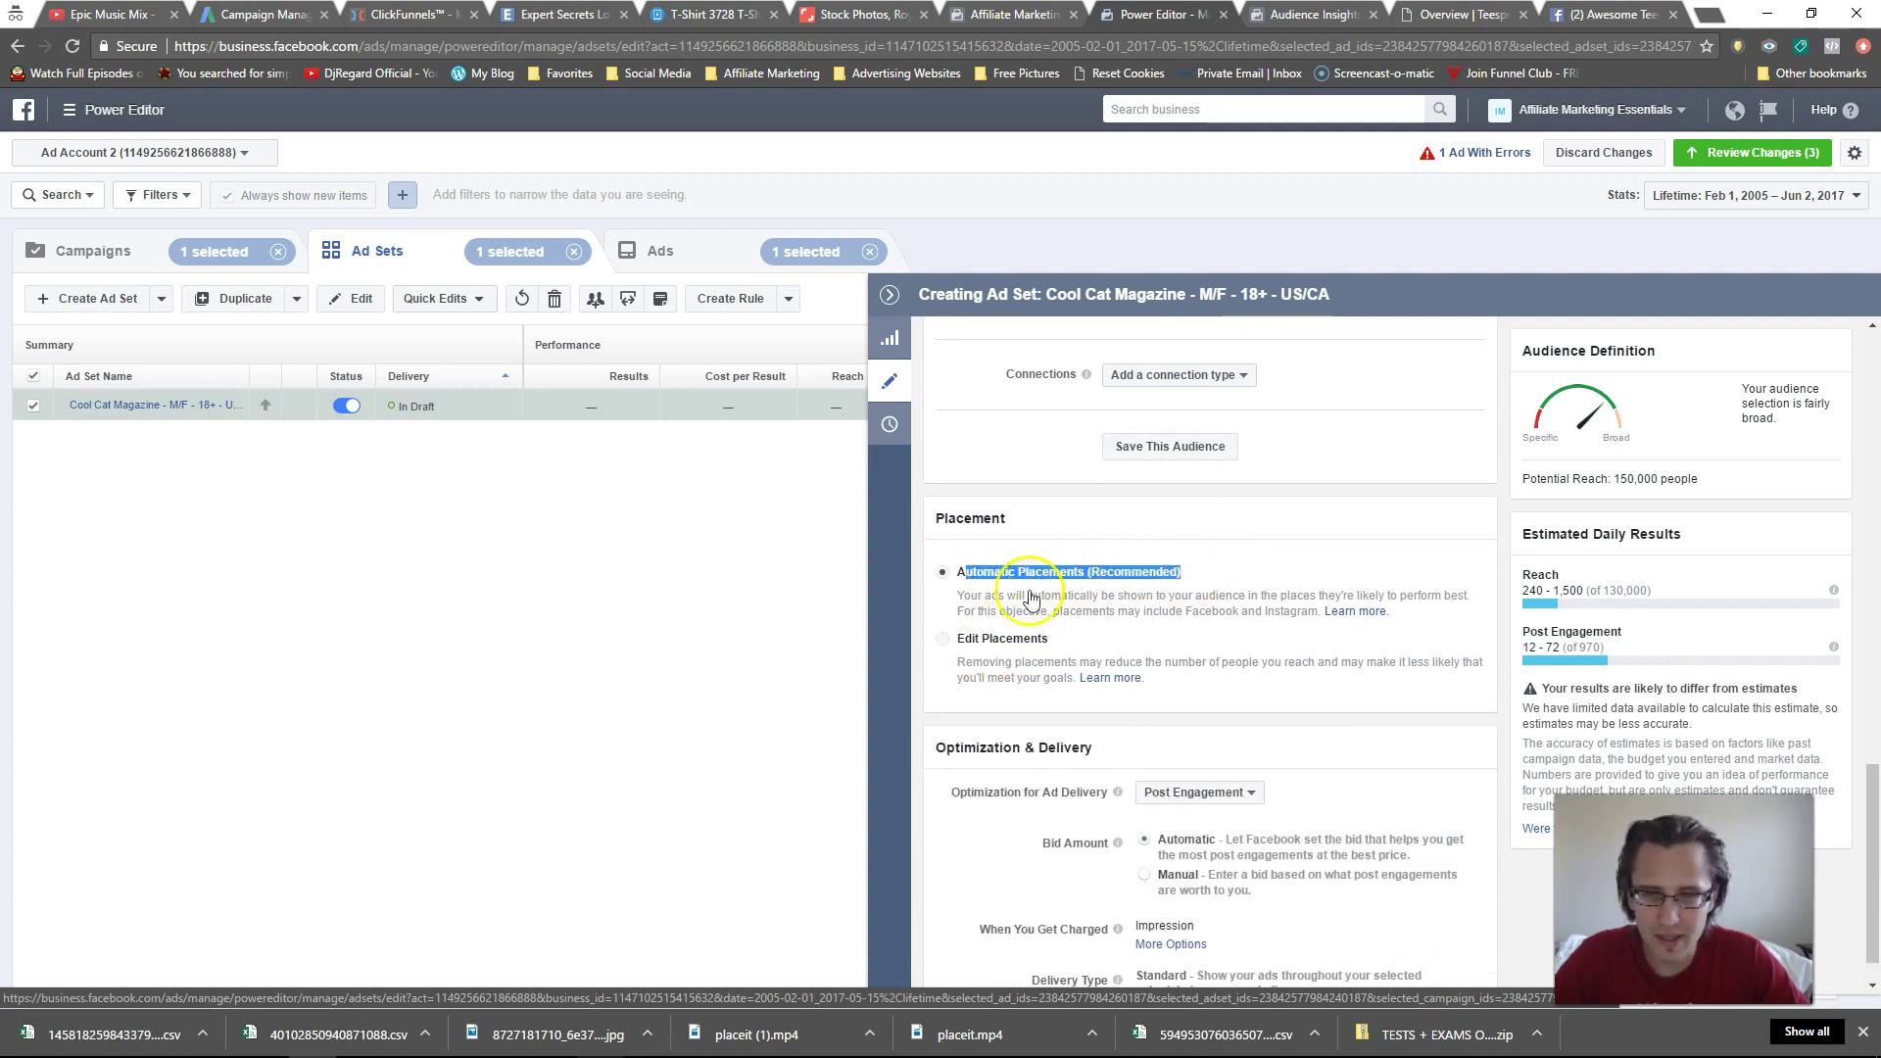
click(1015, 657)
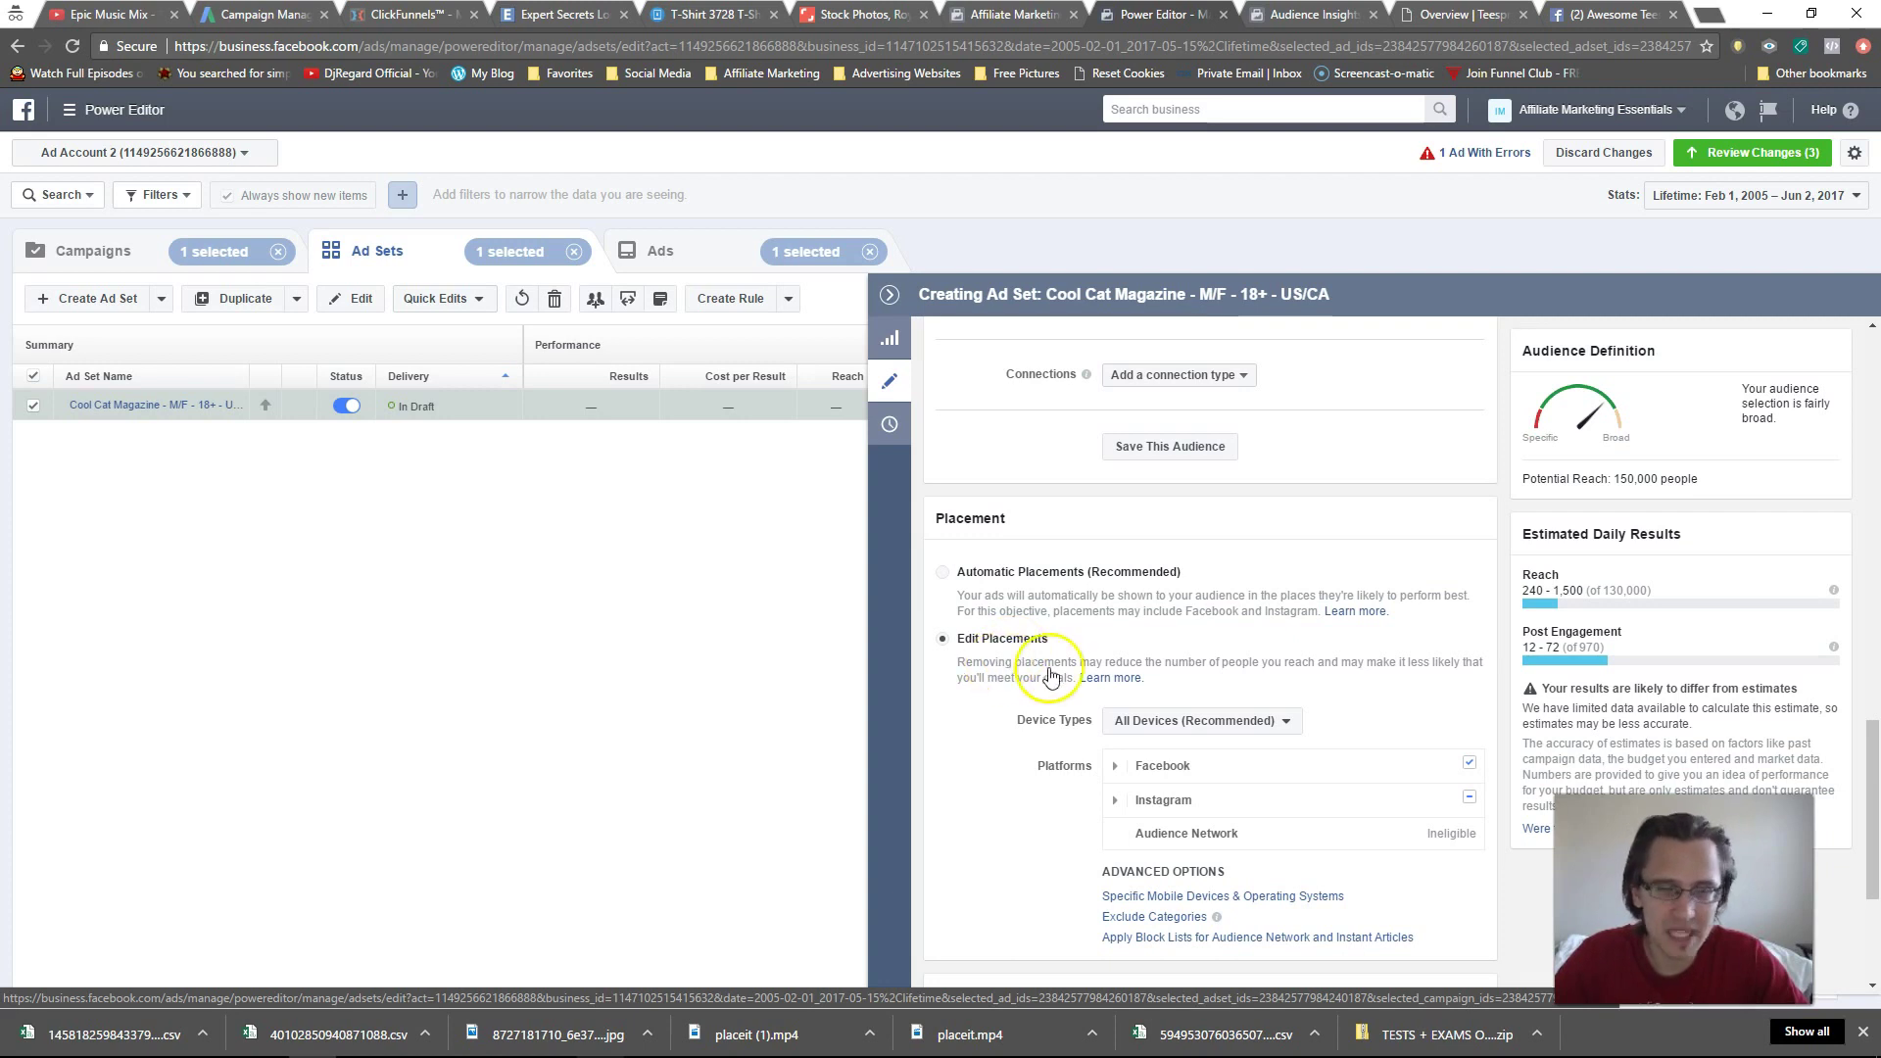
- Limit the placements to Facebook Feeds by excluding Instagram, Right Column, In-Stream Videos and Instant Articles
scroll(1050, 676, down, 2)
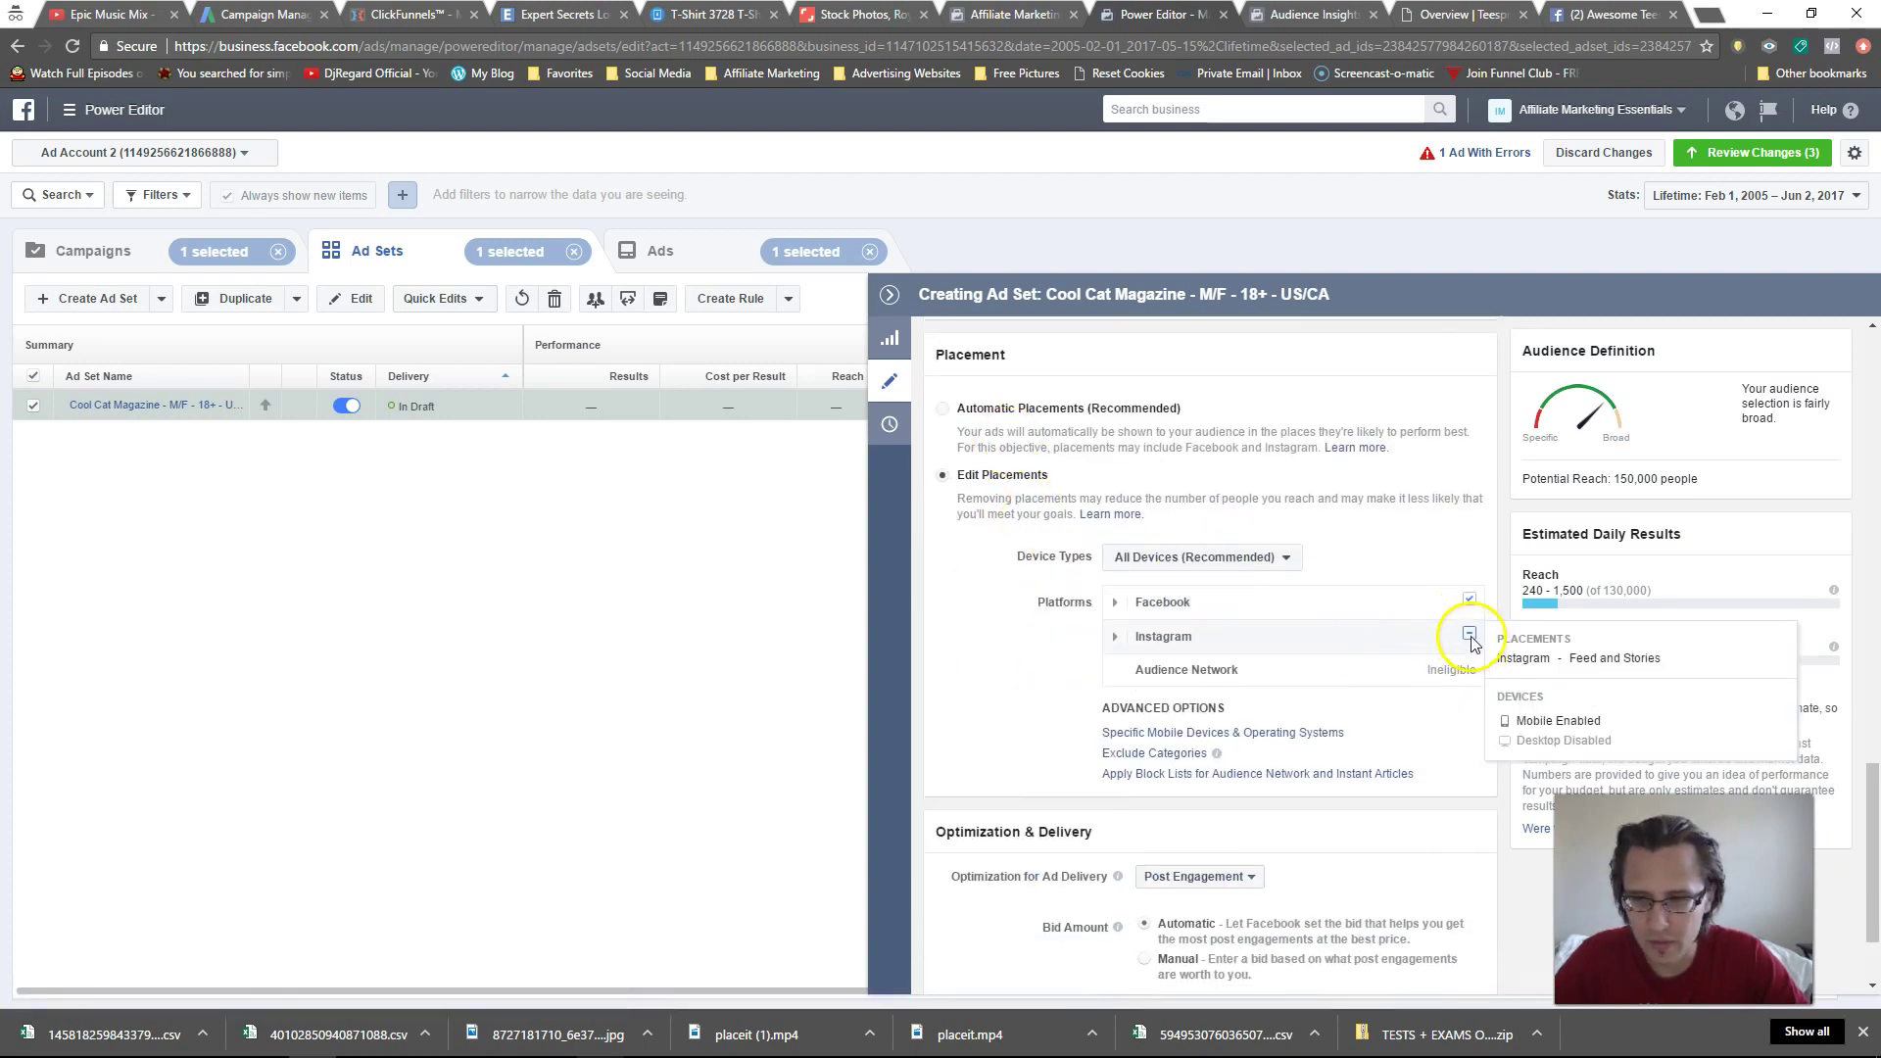
click(1470, 637)
click(1115, 602)
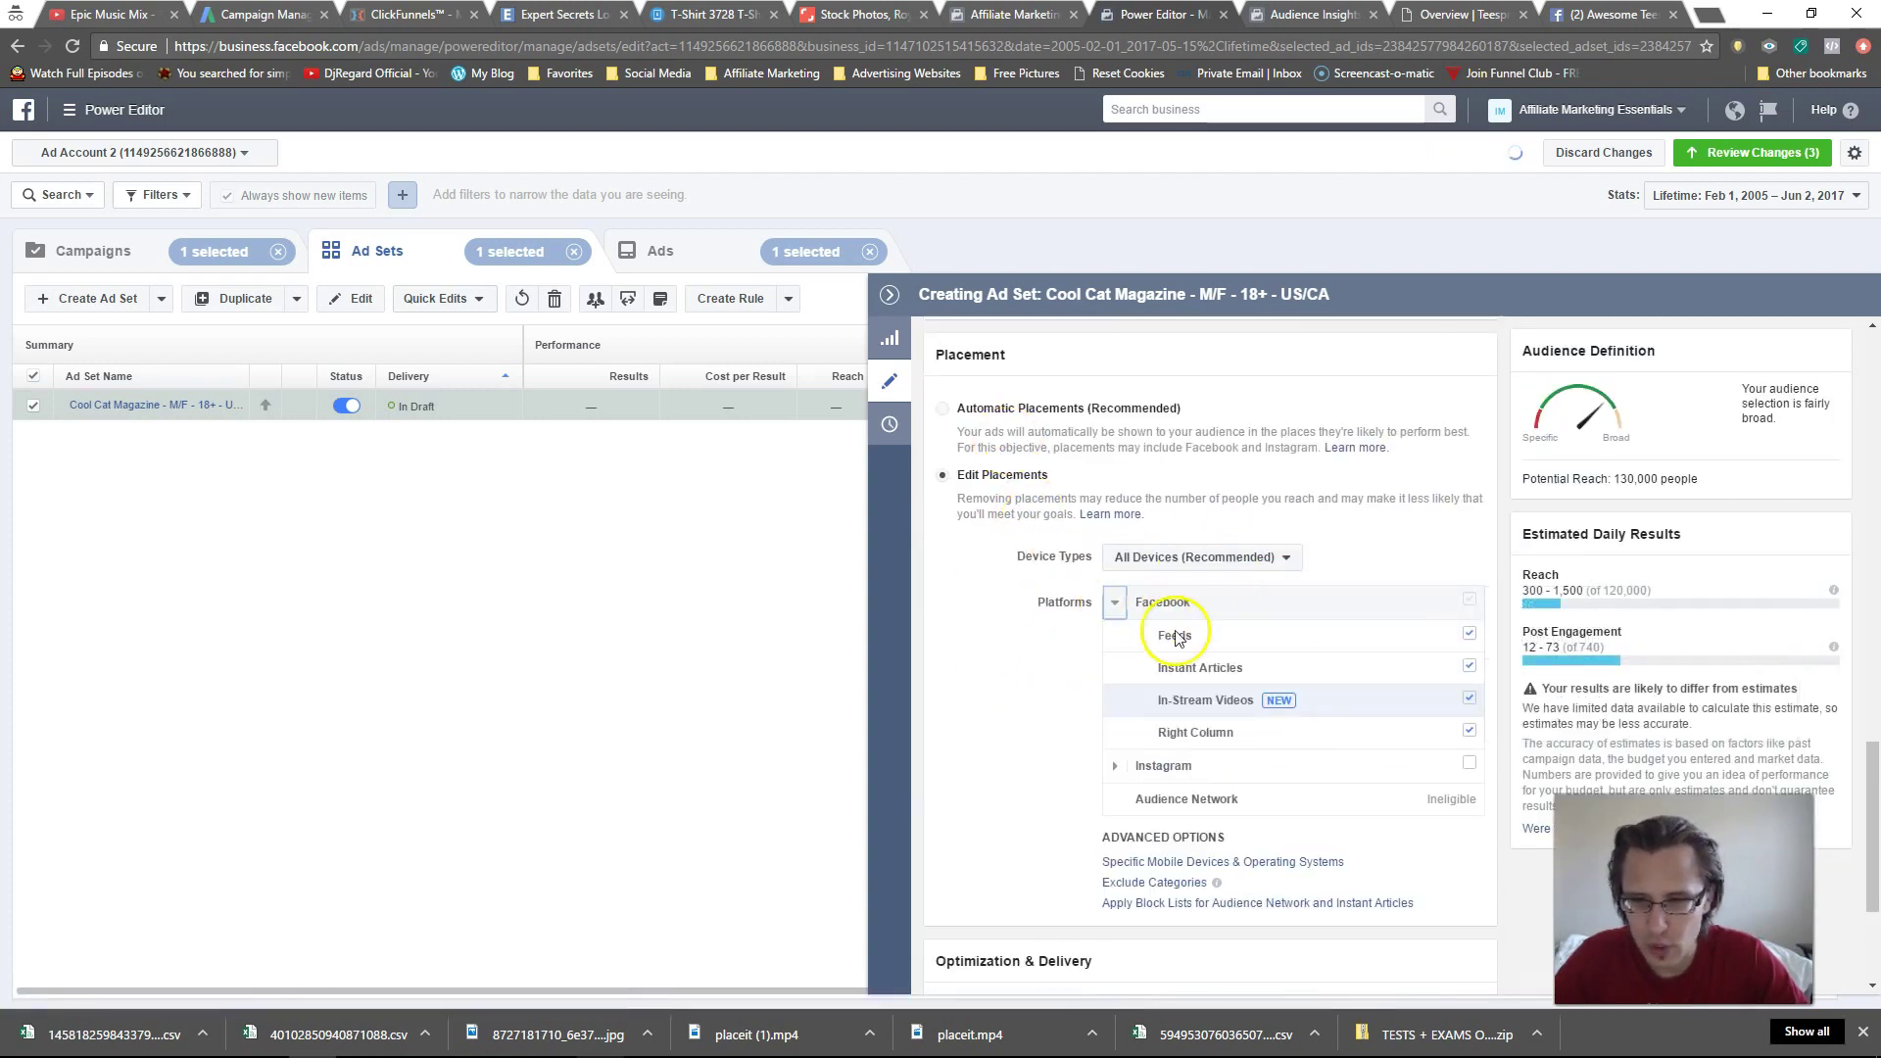
click(1468, 731)
click(1469, 698)
click(1469, 667)
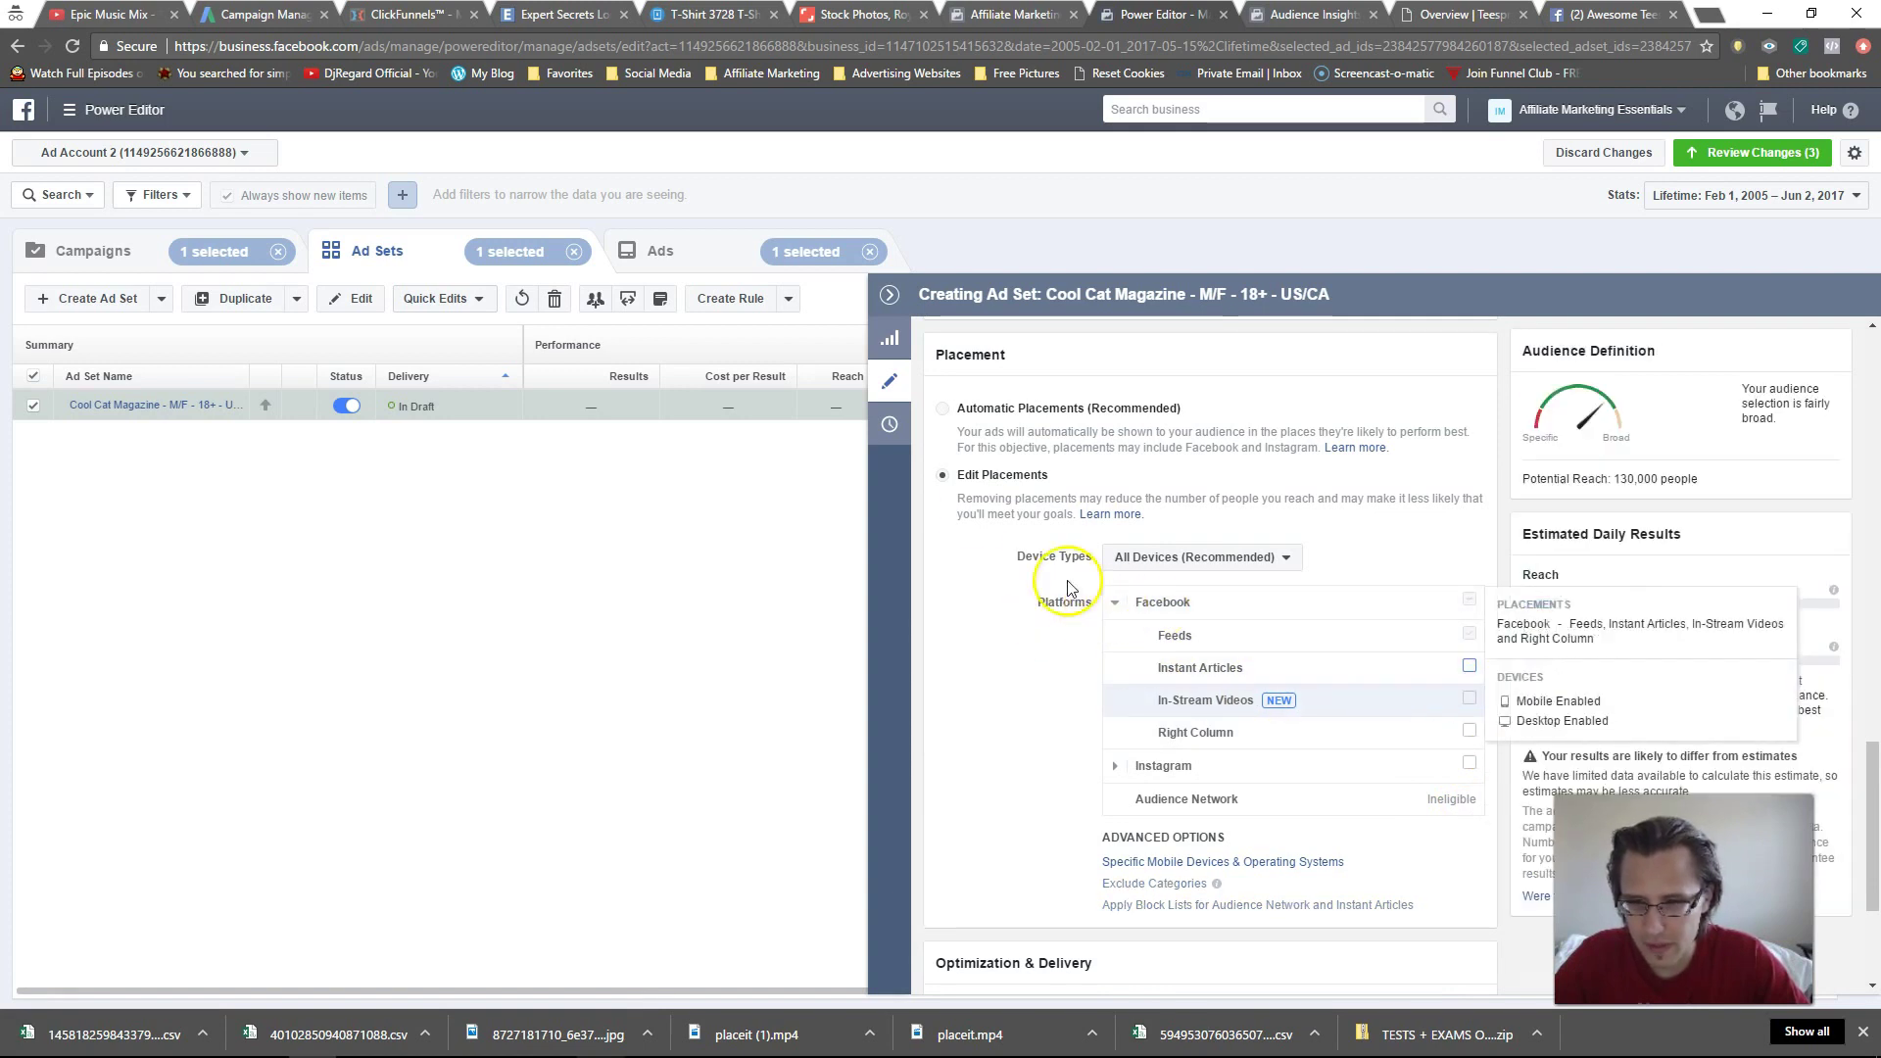
- Review the ad set's optimization and delivery settings, leaving ad delivery optimized for Post Engagement
scroll(1127, 707, down, 3)
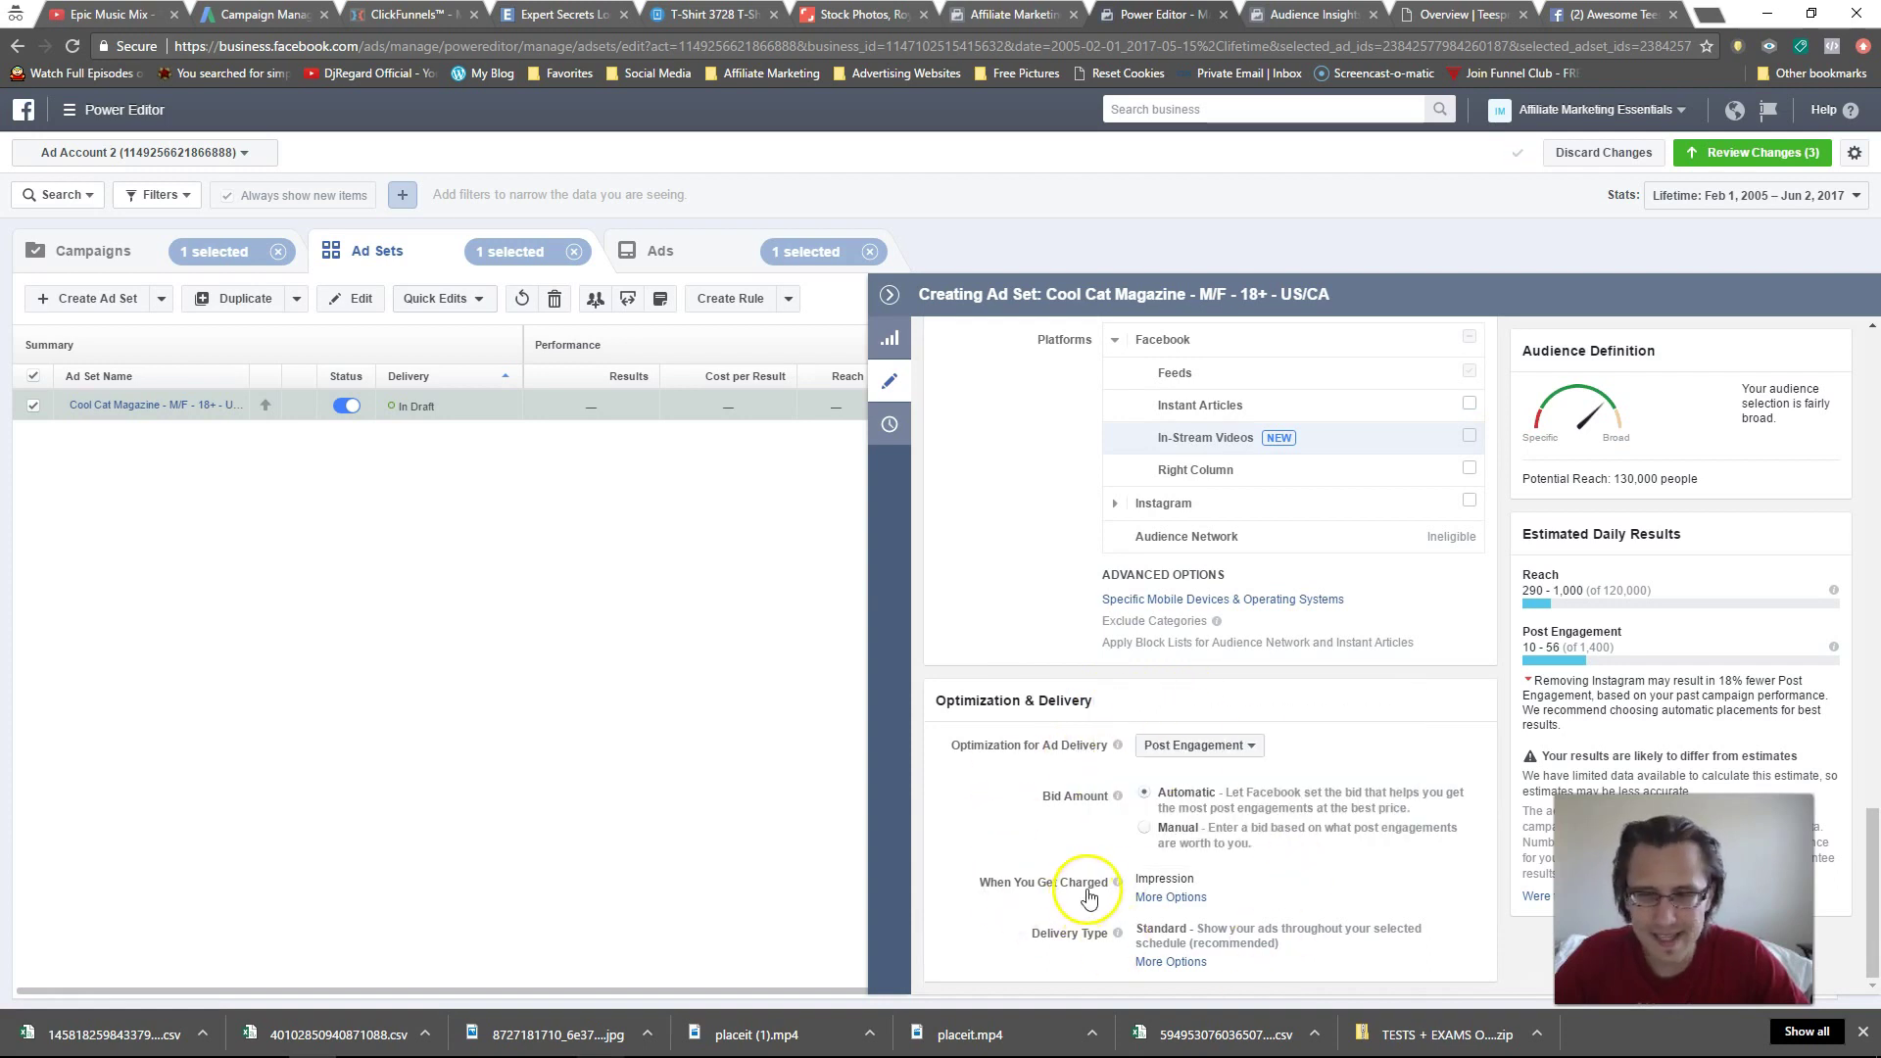
click(1198, 745)
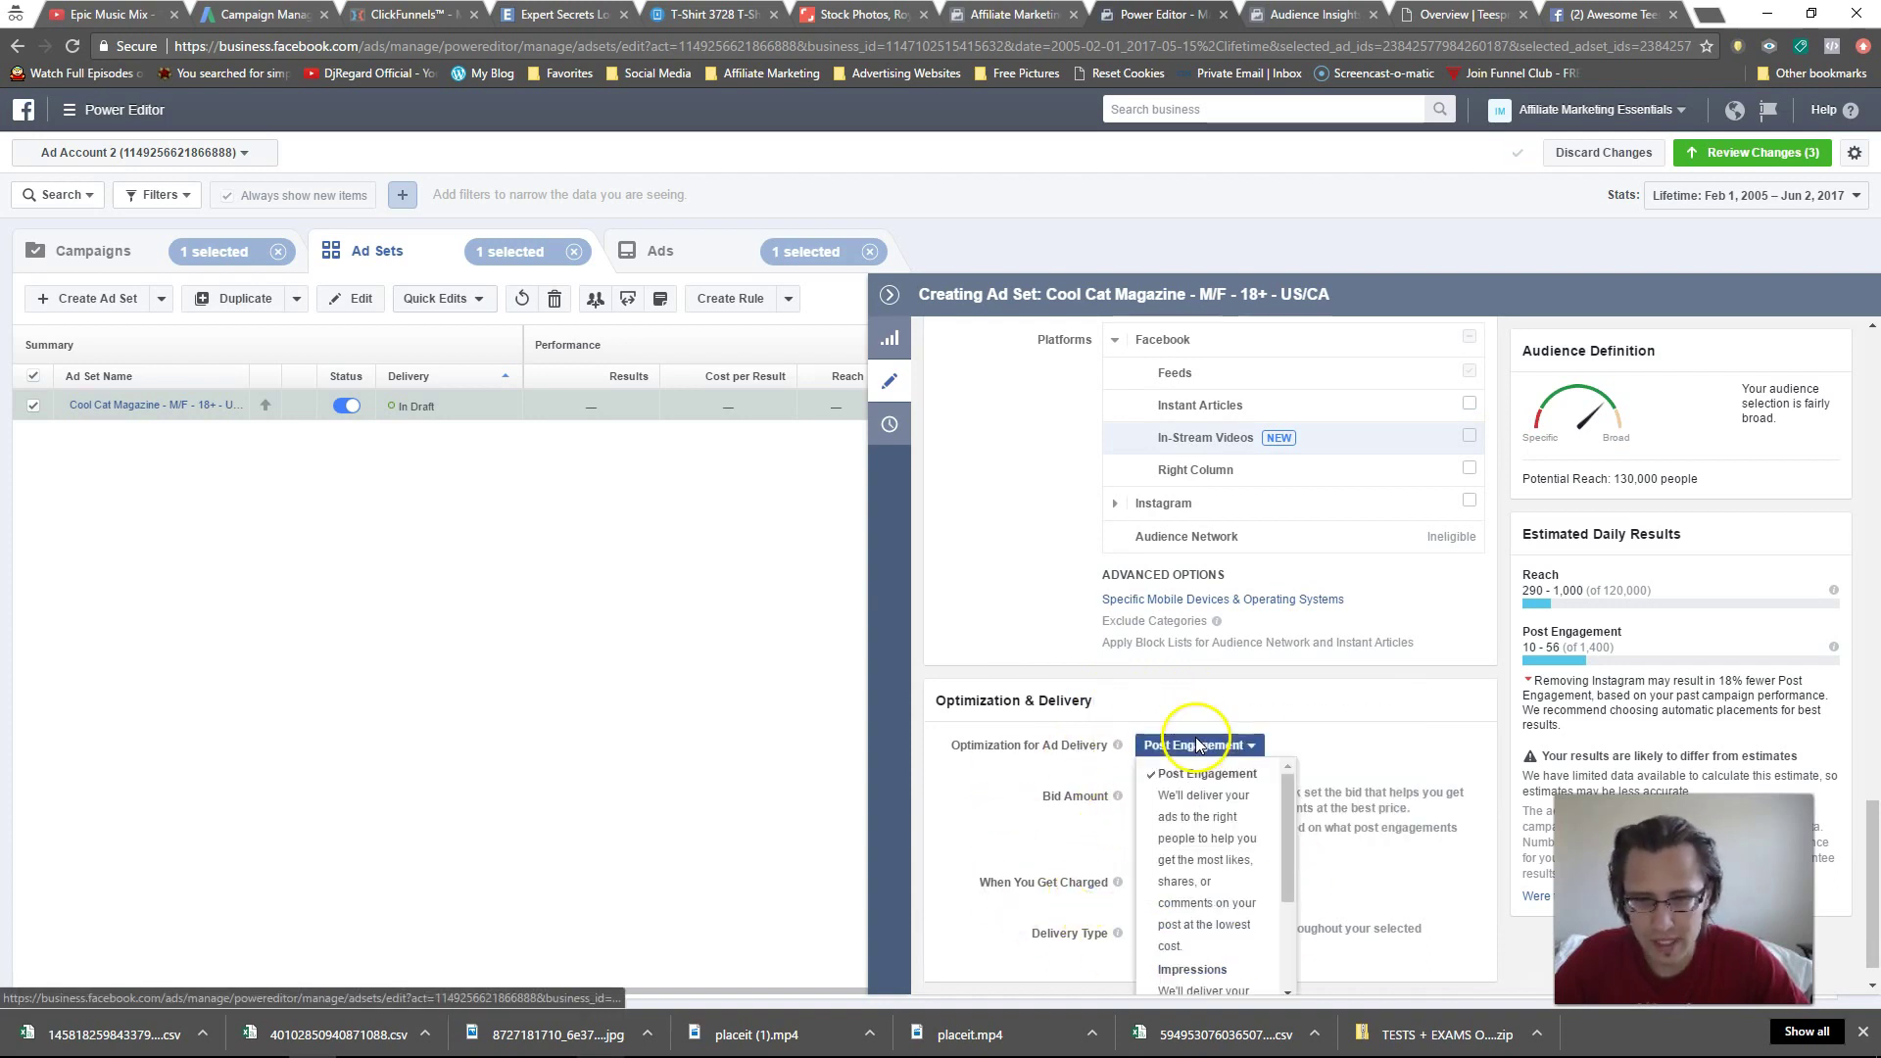
scroll(1187, 970, down, 1)
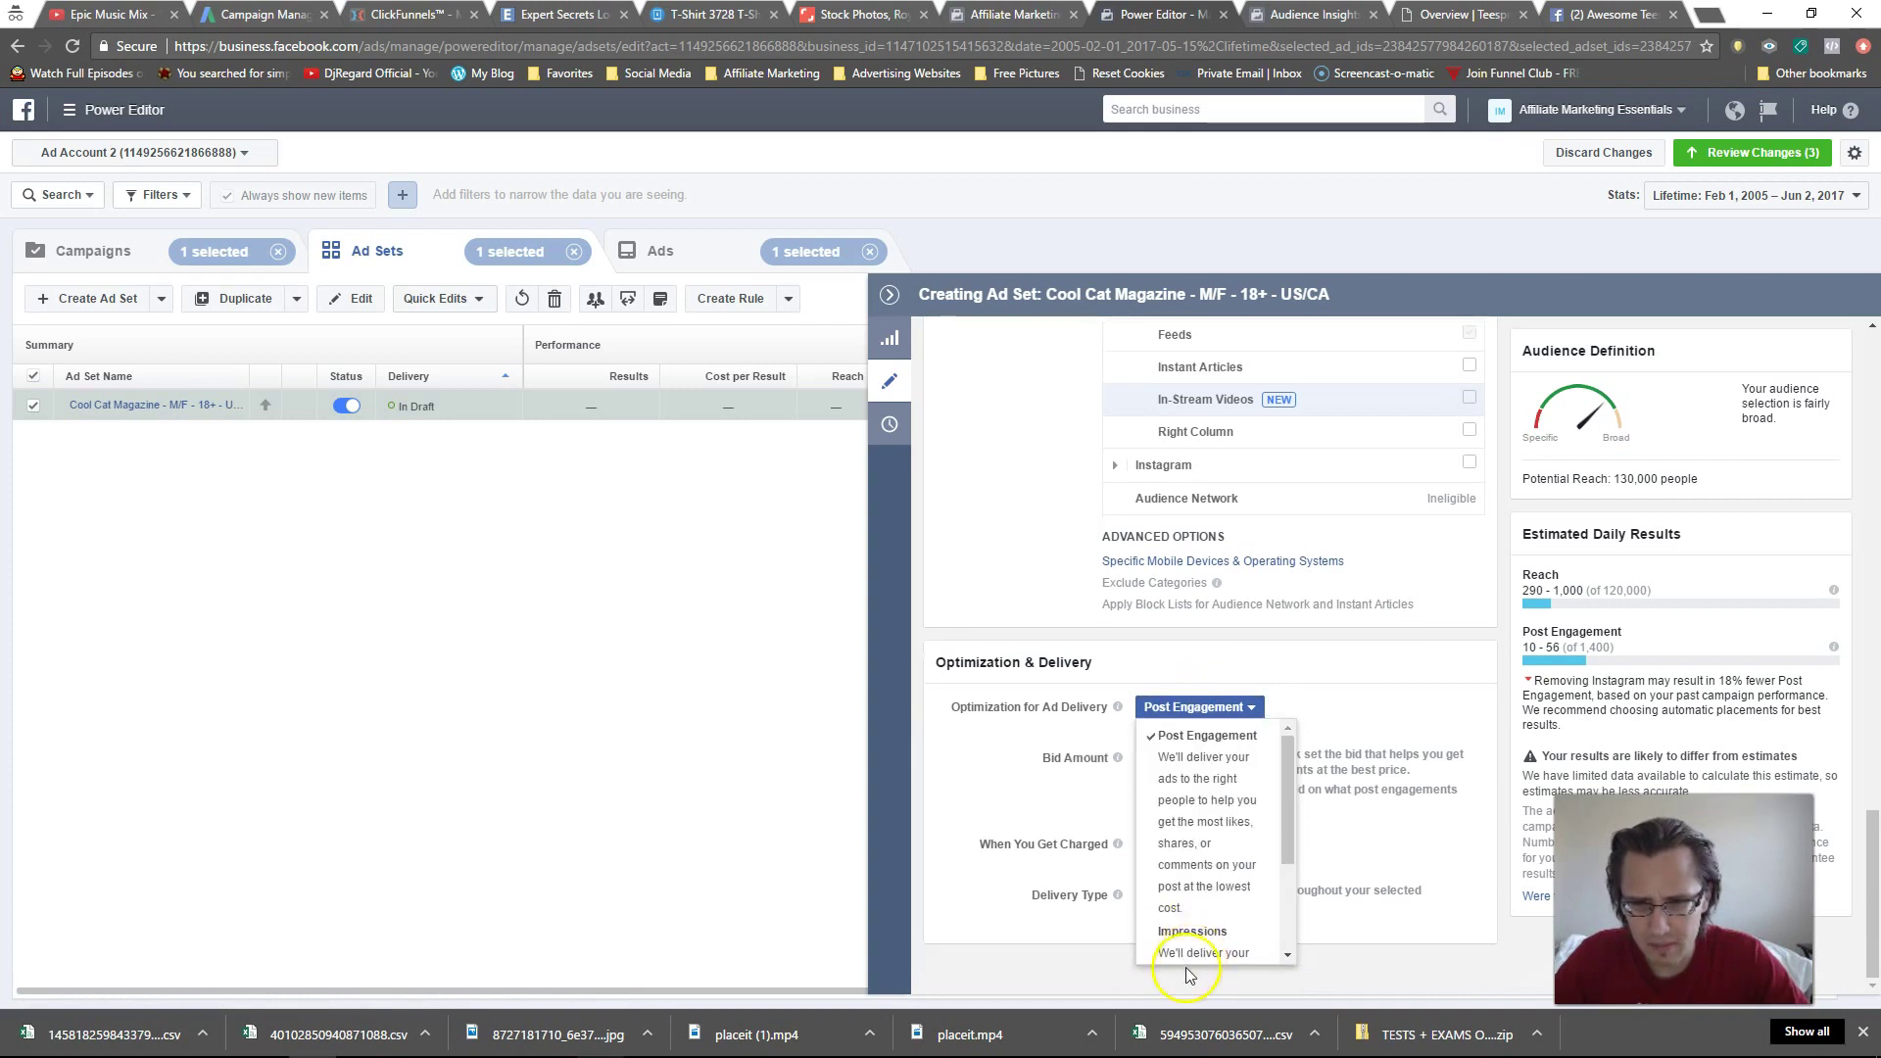
click(1347, 658)
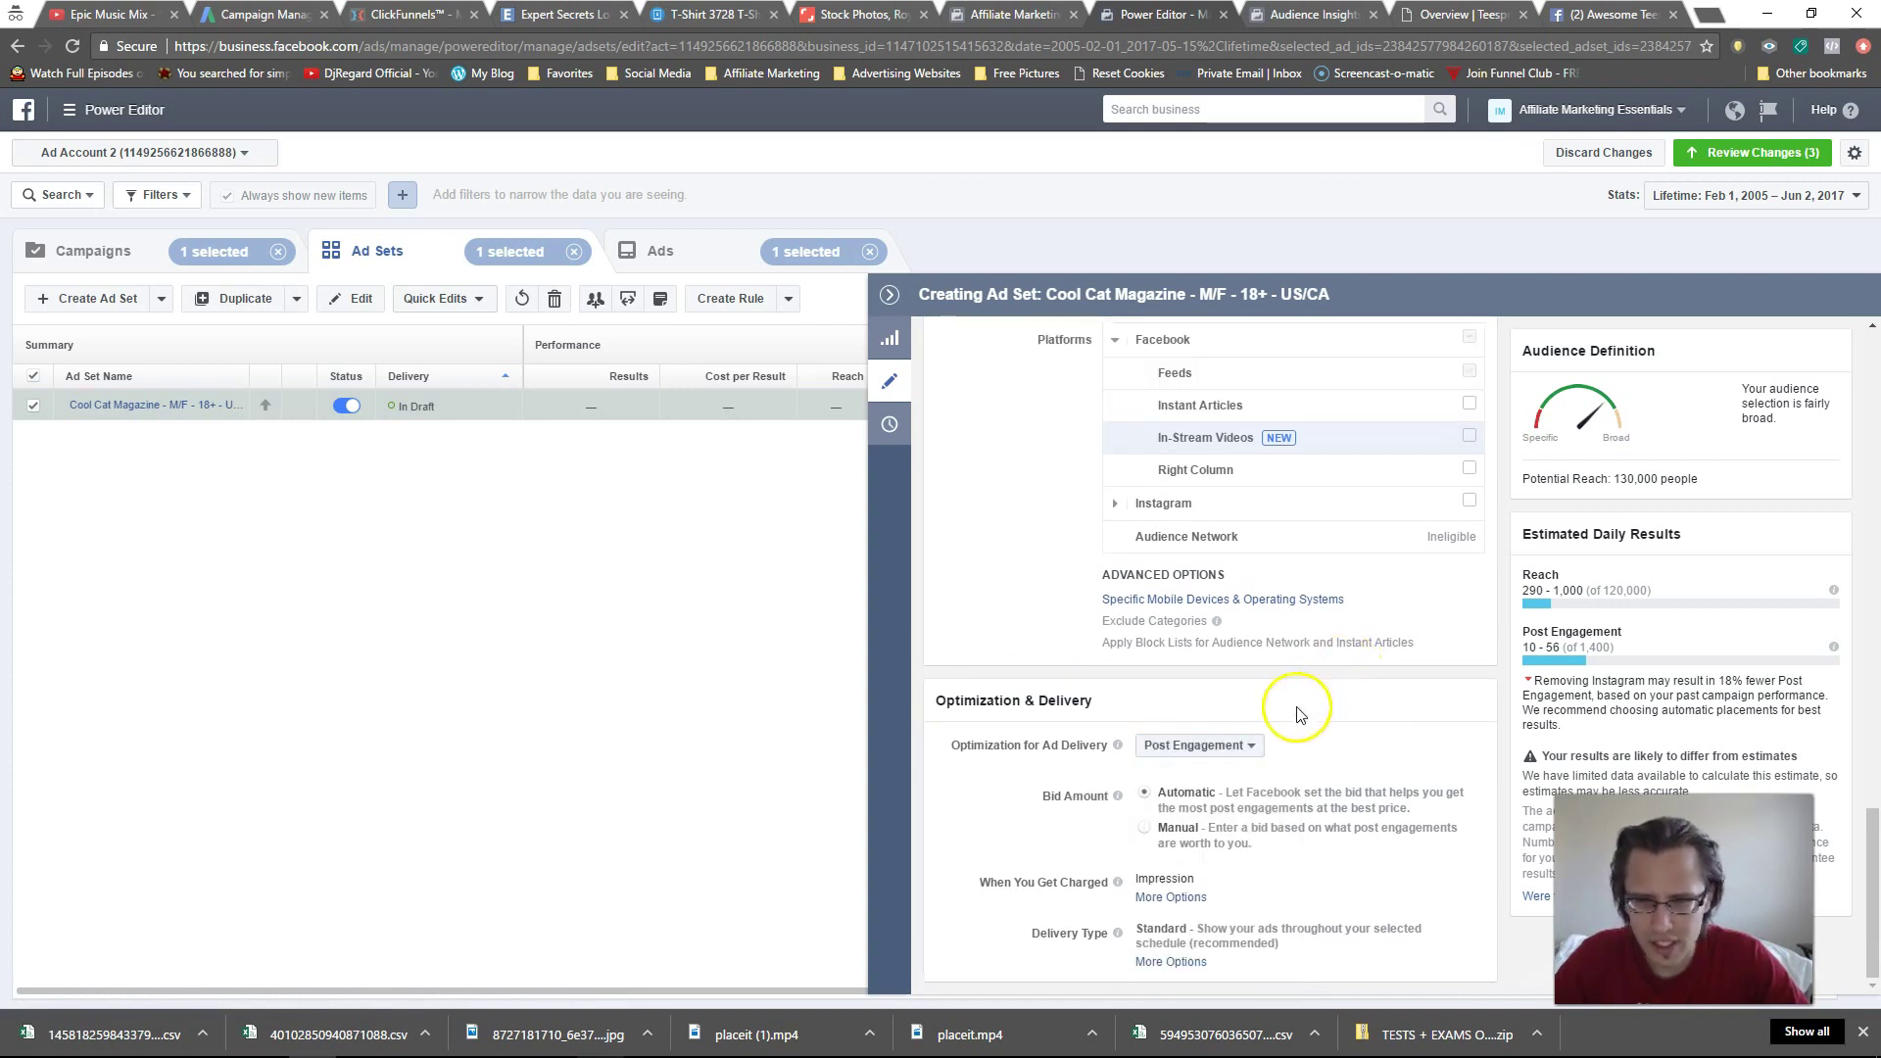
drag(1108, 747, 952, 754)
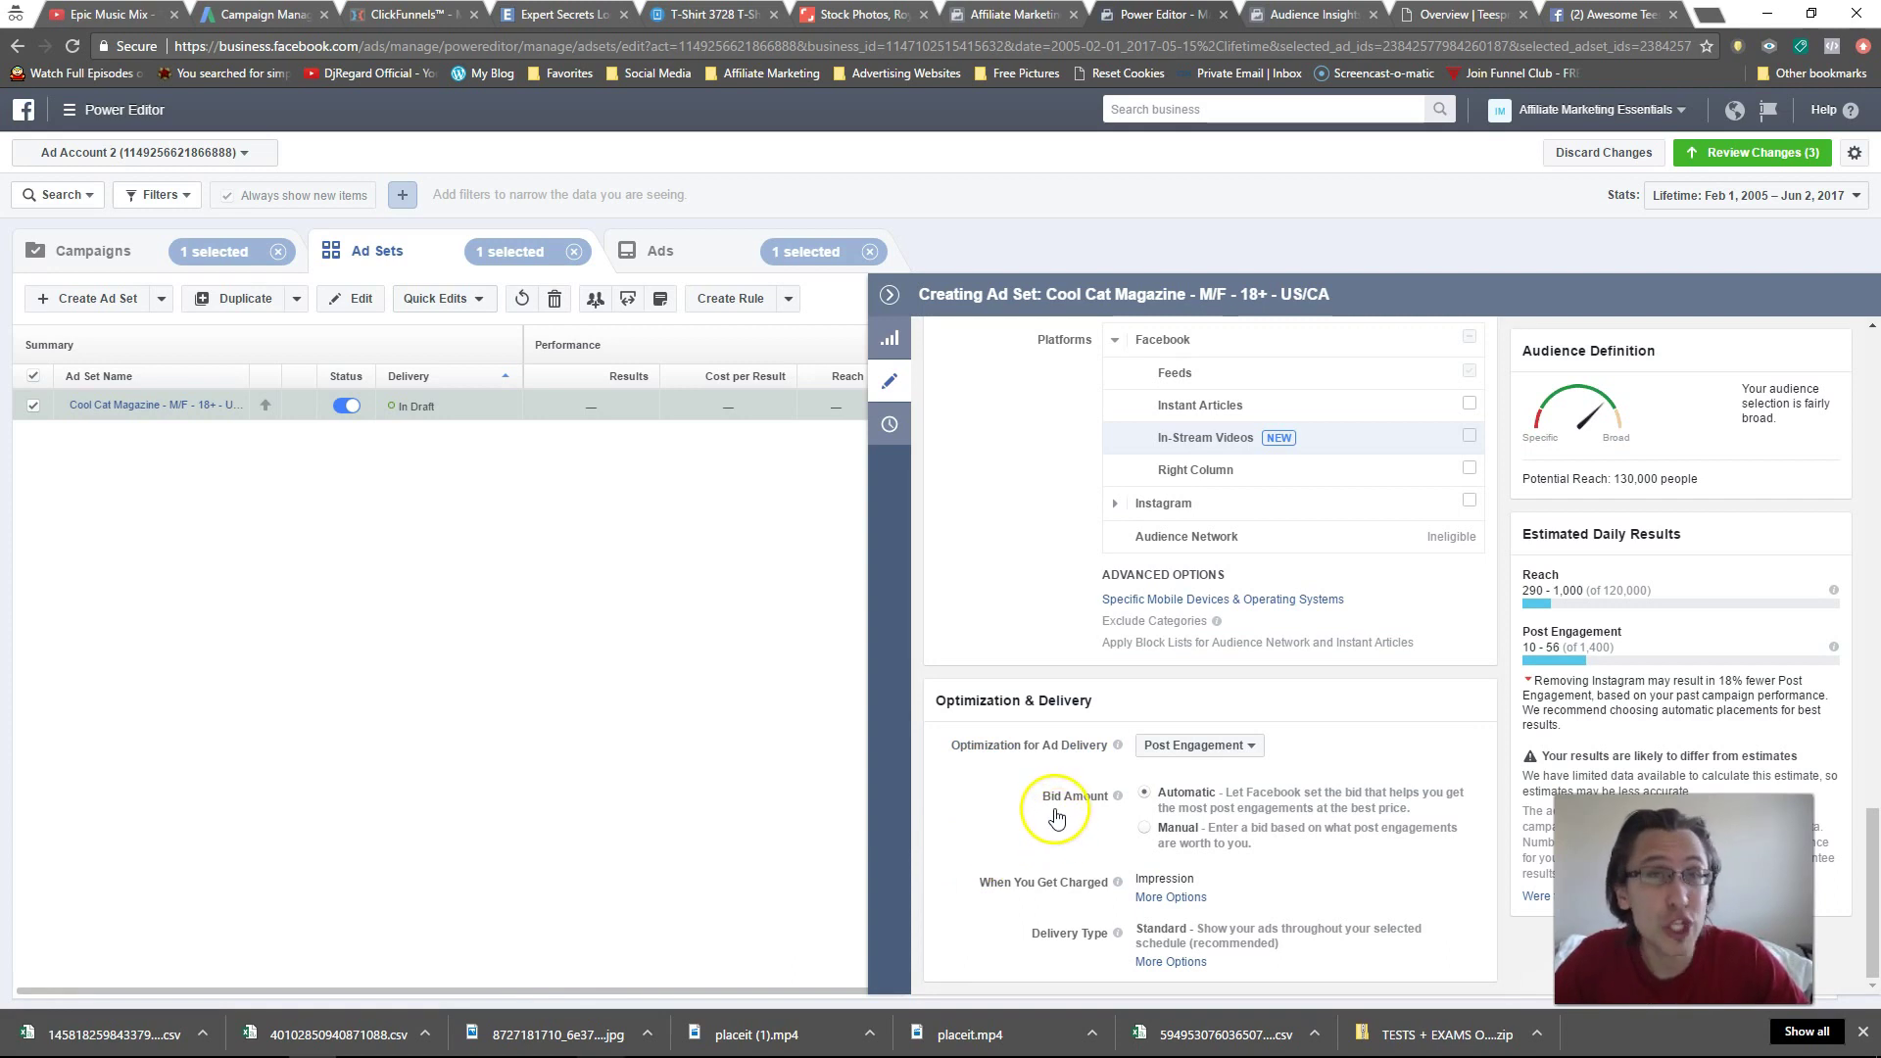
scroll(1056, 845, up, 3)
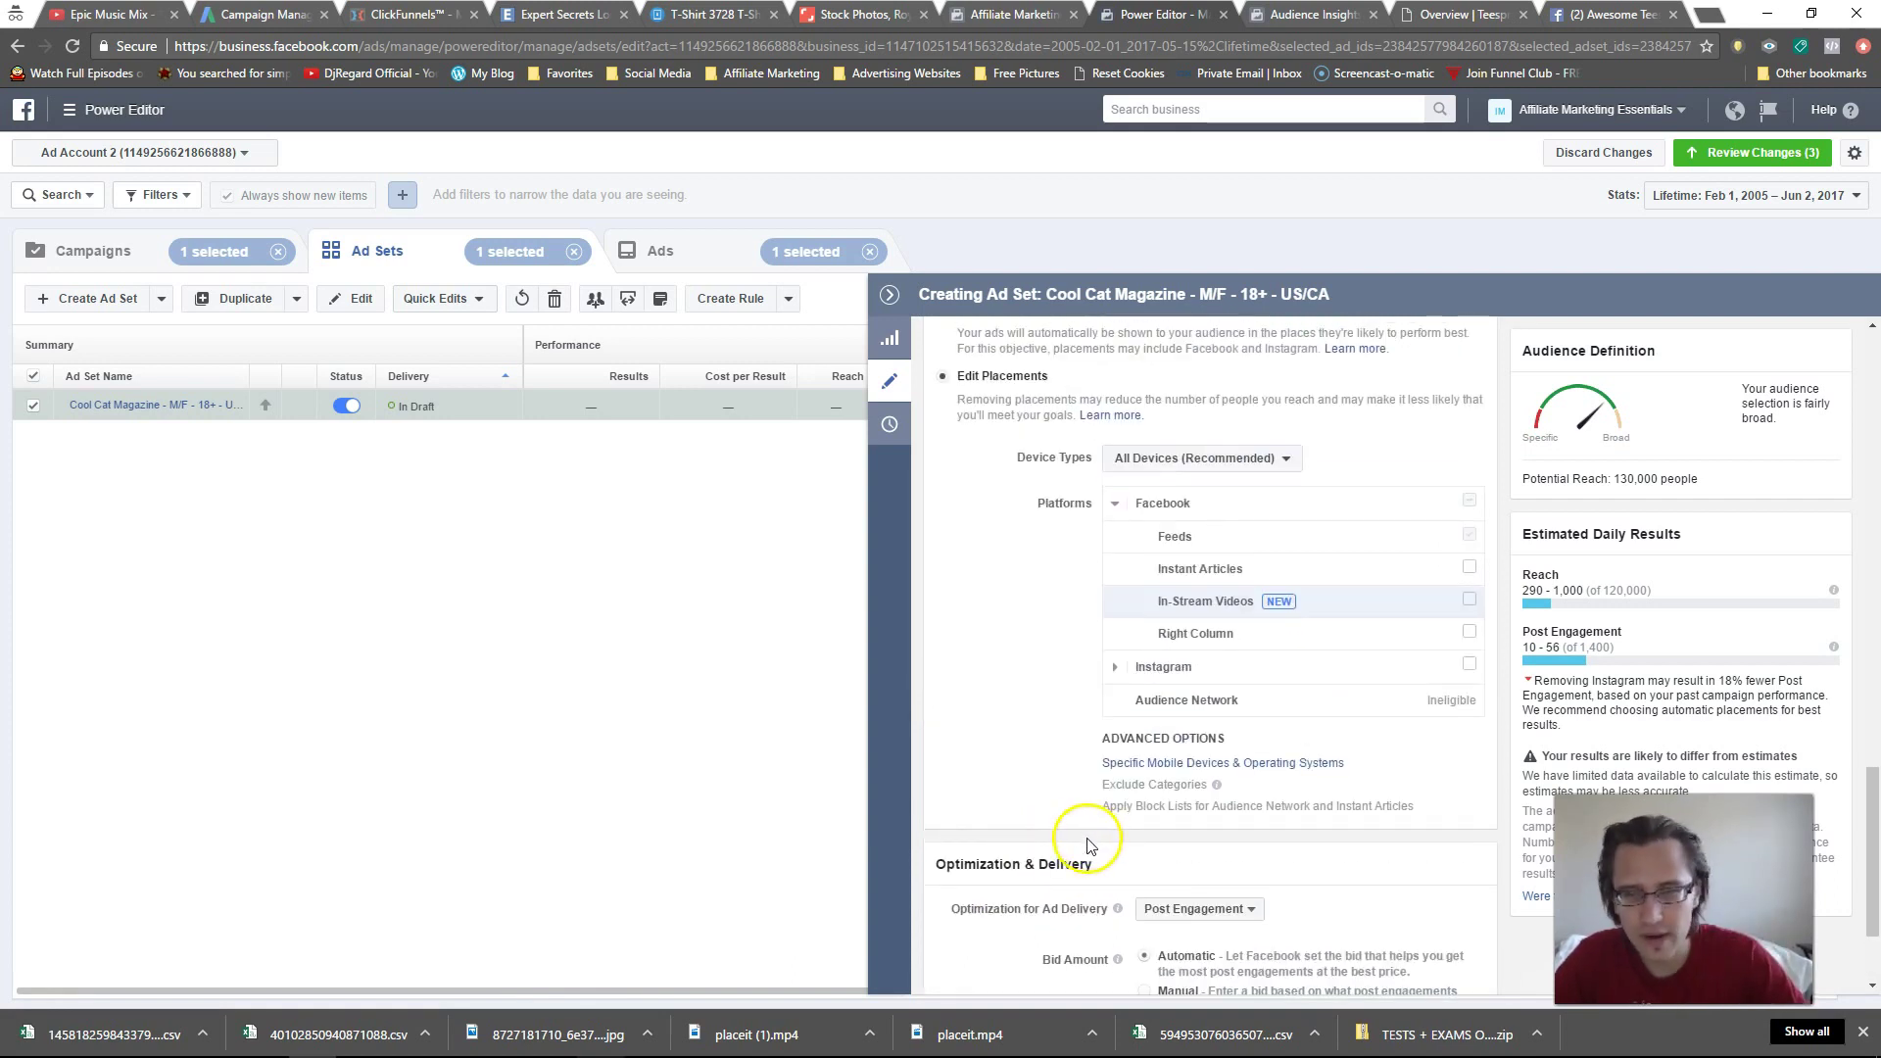
- Try adding the interests cat, ALL ABOUT CATS, Cats Are Purr-fect and Cats lovers to the detailed targeting and check the potential reach
scroll(1083, 854, up, 6)
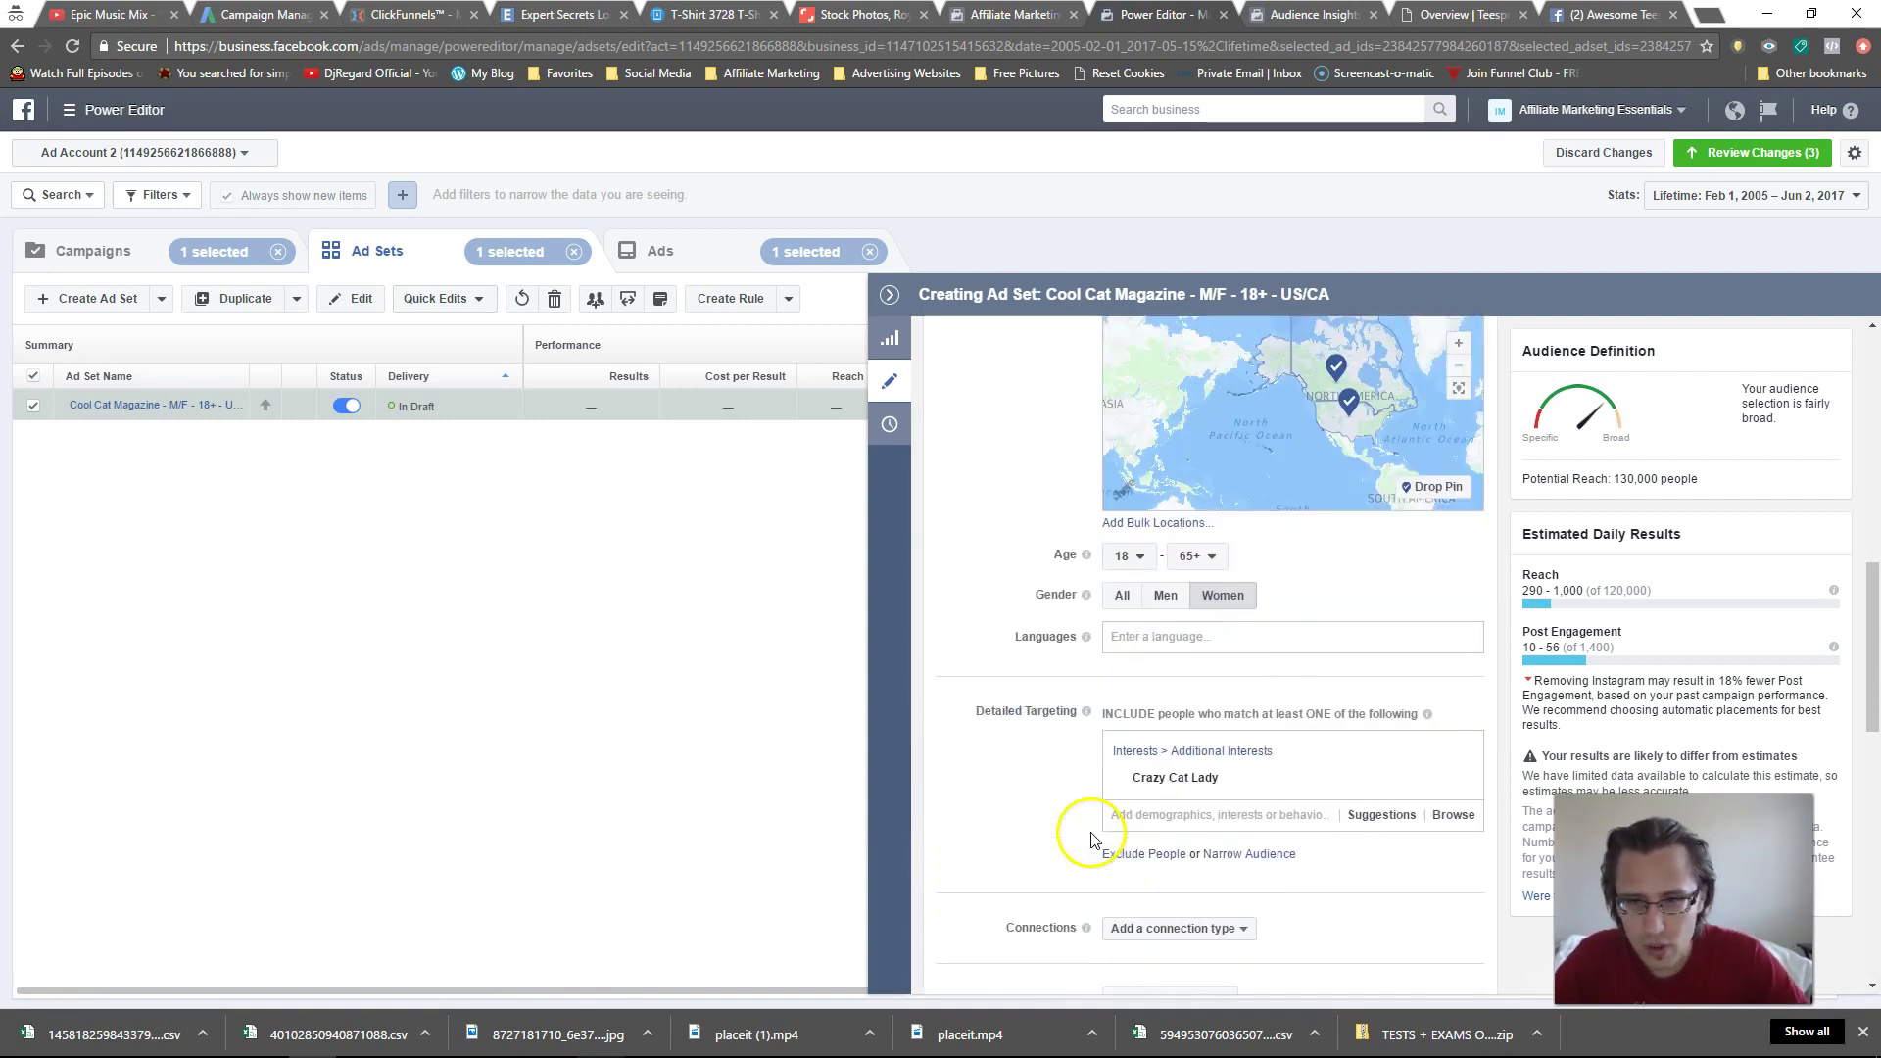
mouse_move(1173, 786)
scroll(1168, 787, down, 2)
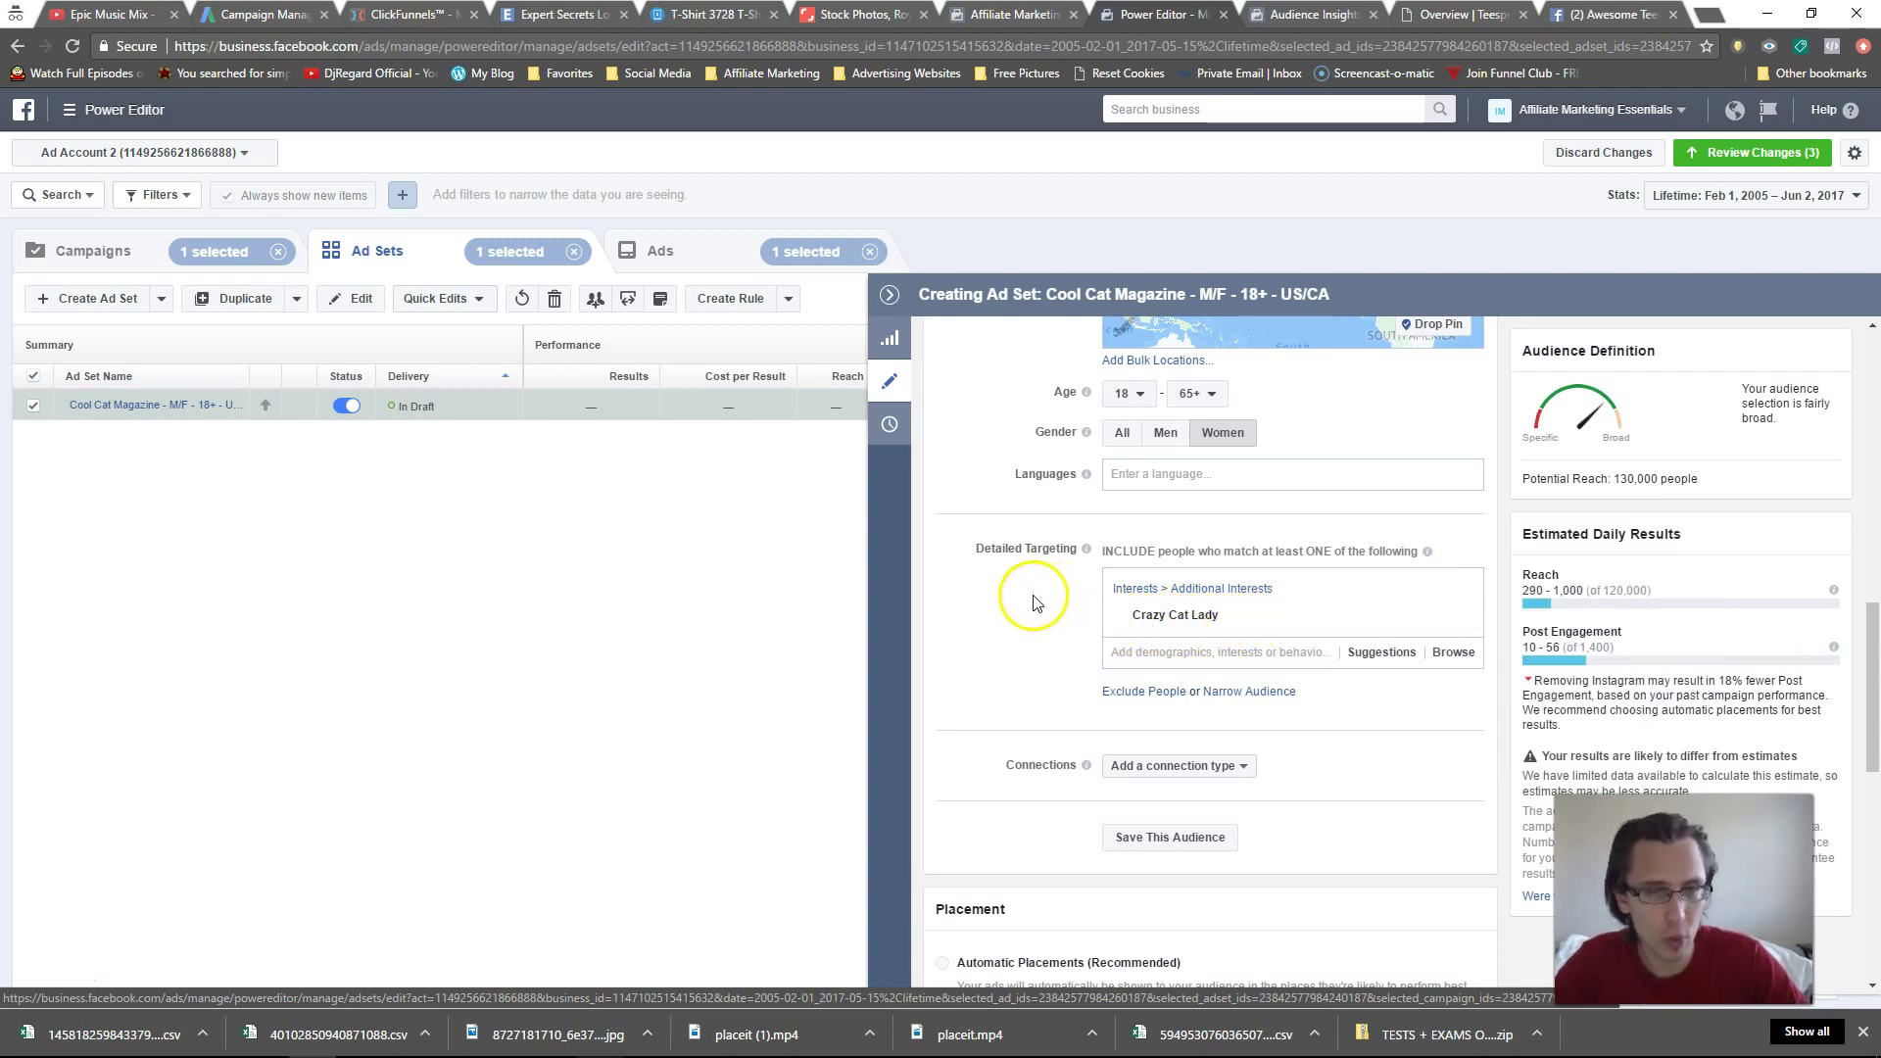
text(cat)
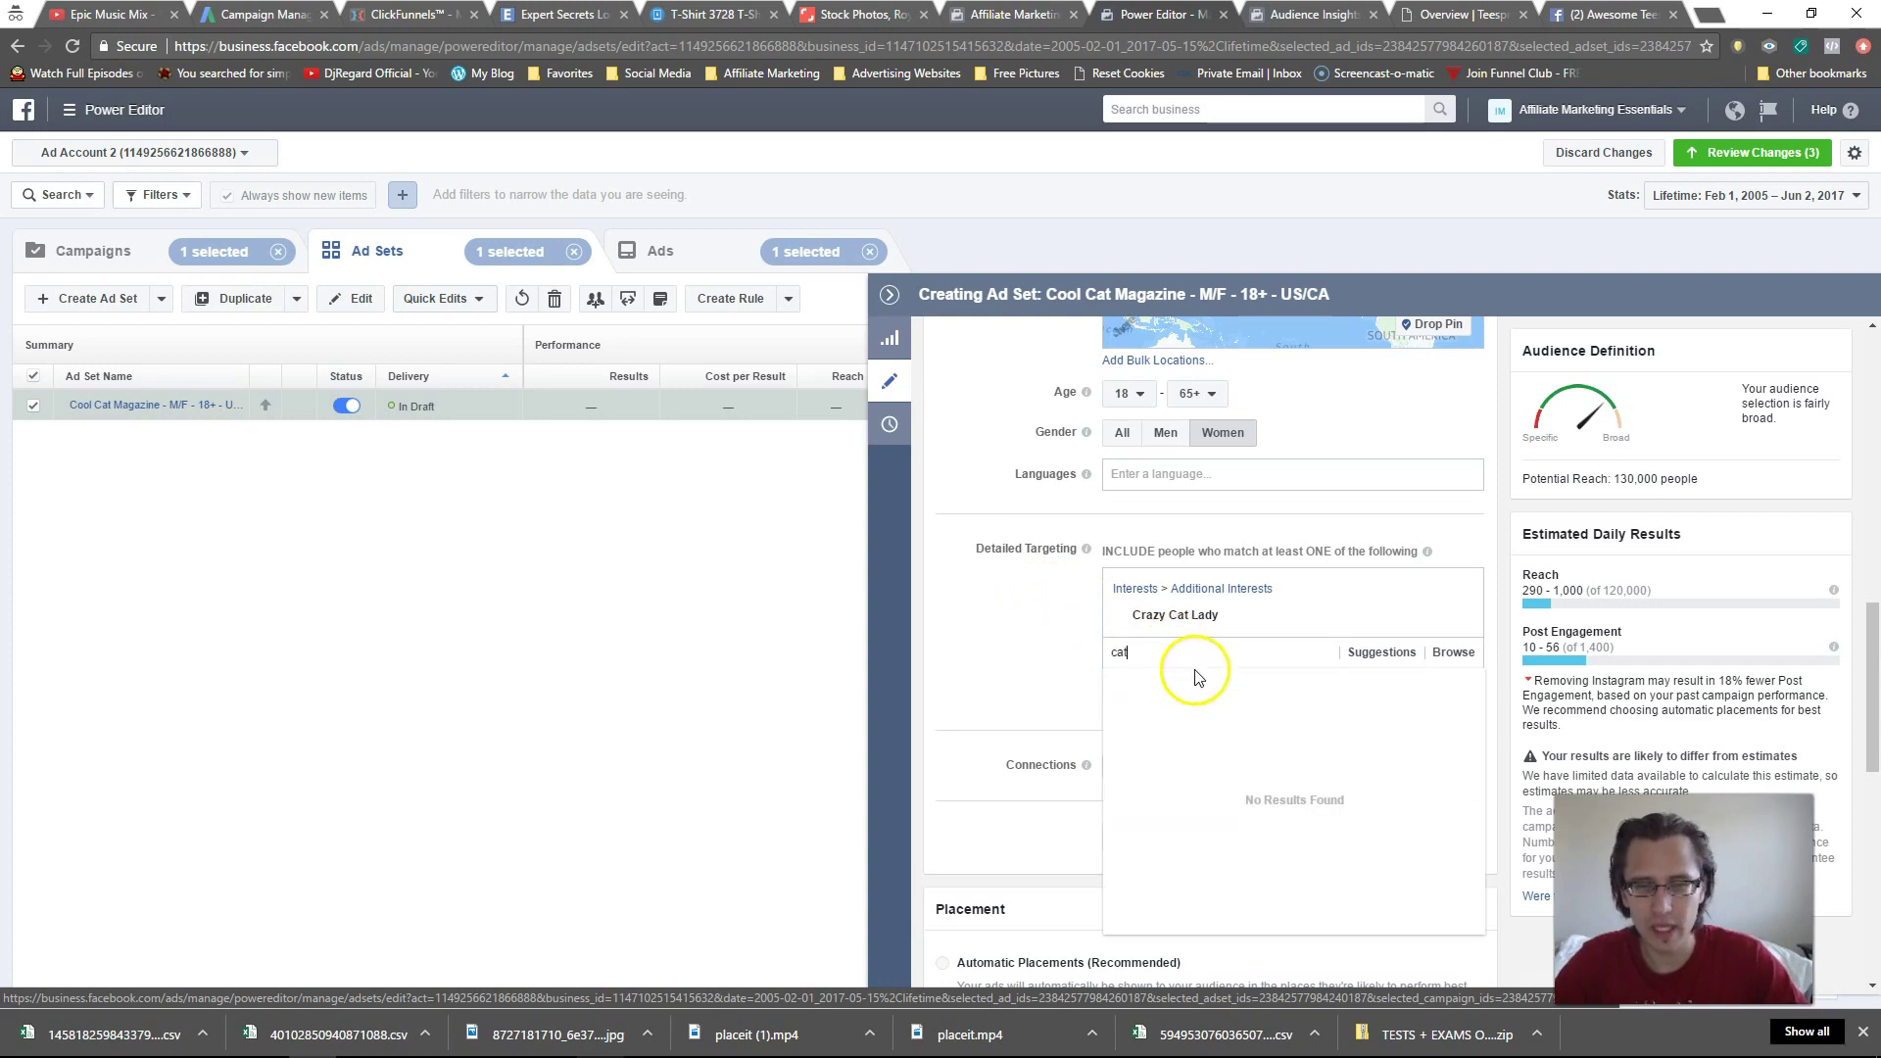
click(1176, 692)
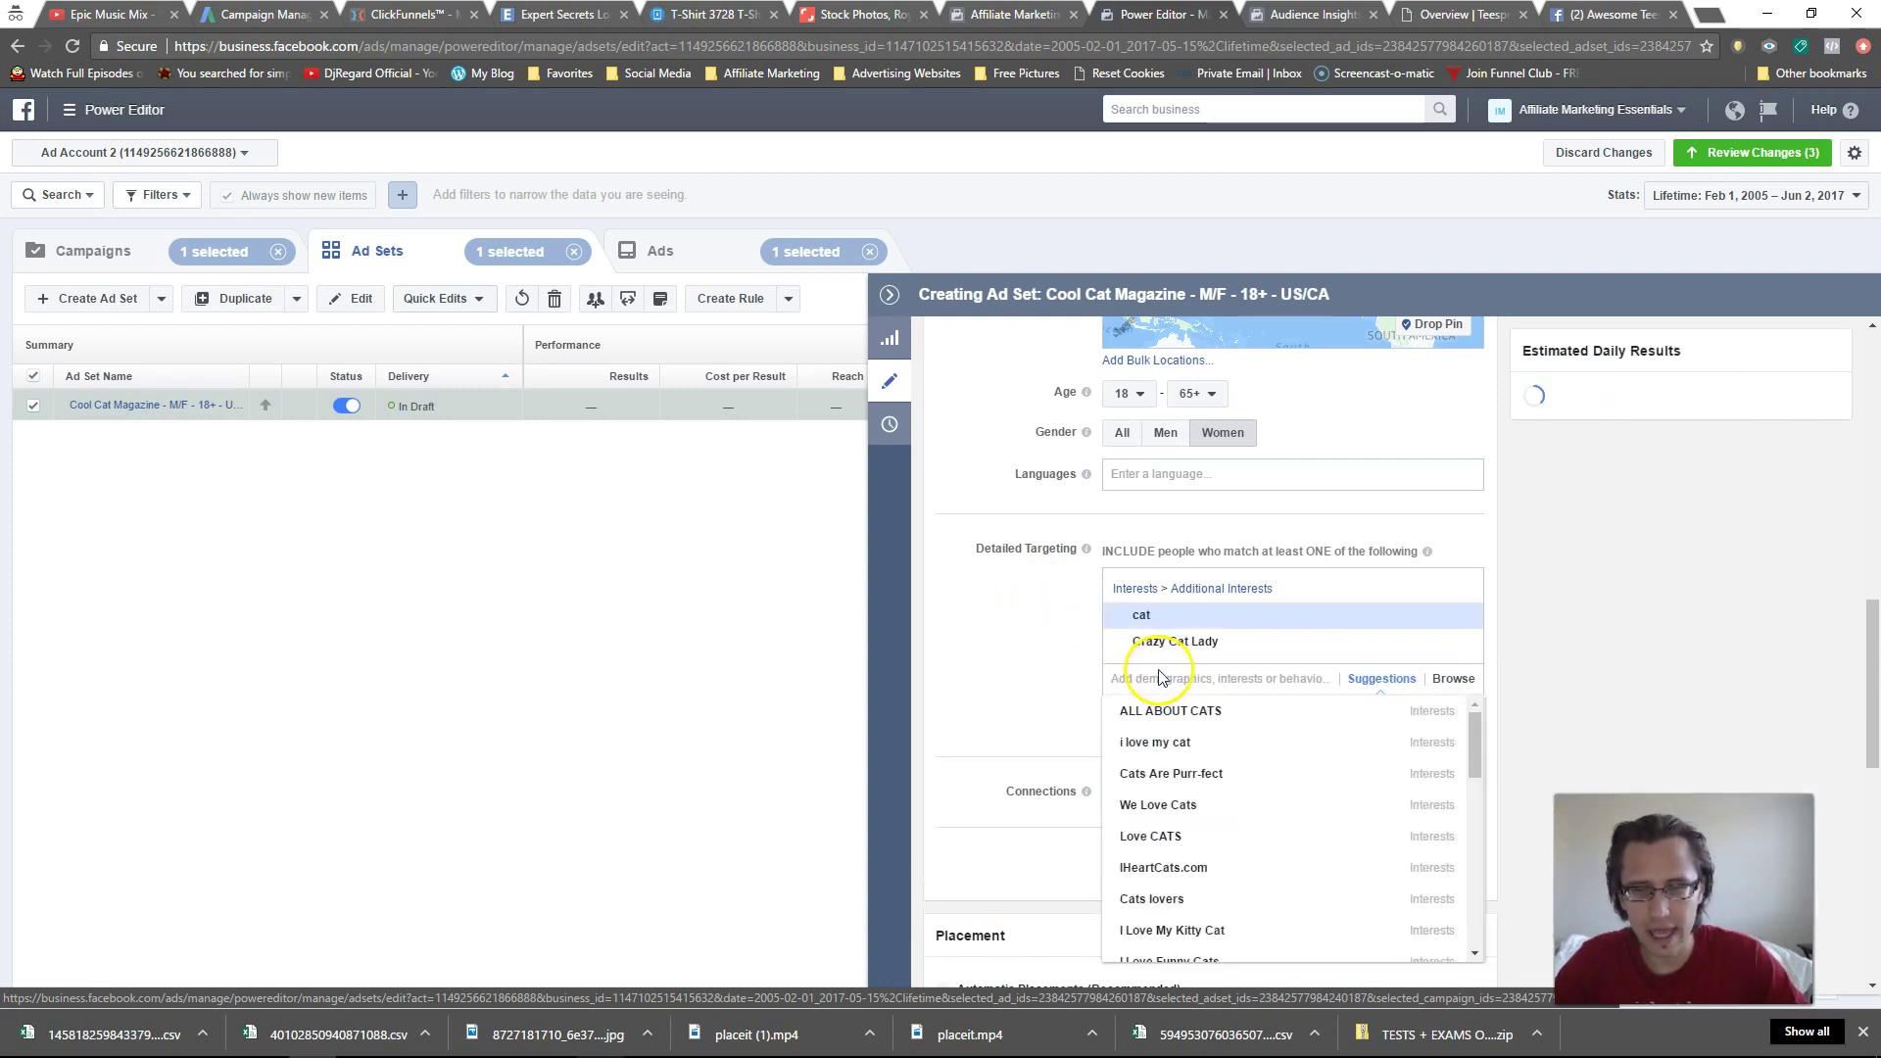
click(1174, 719)
click(1173, 739)
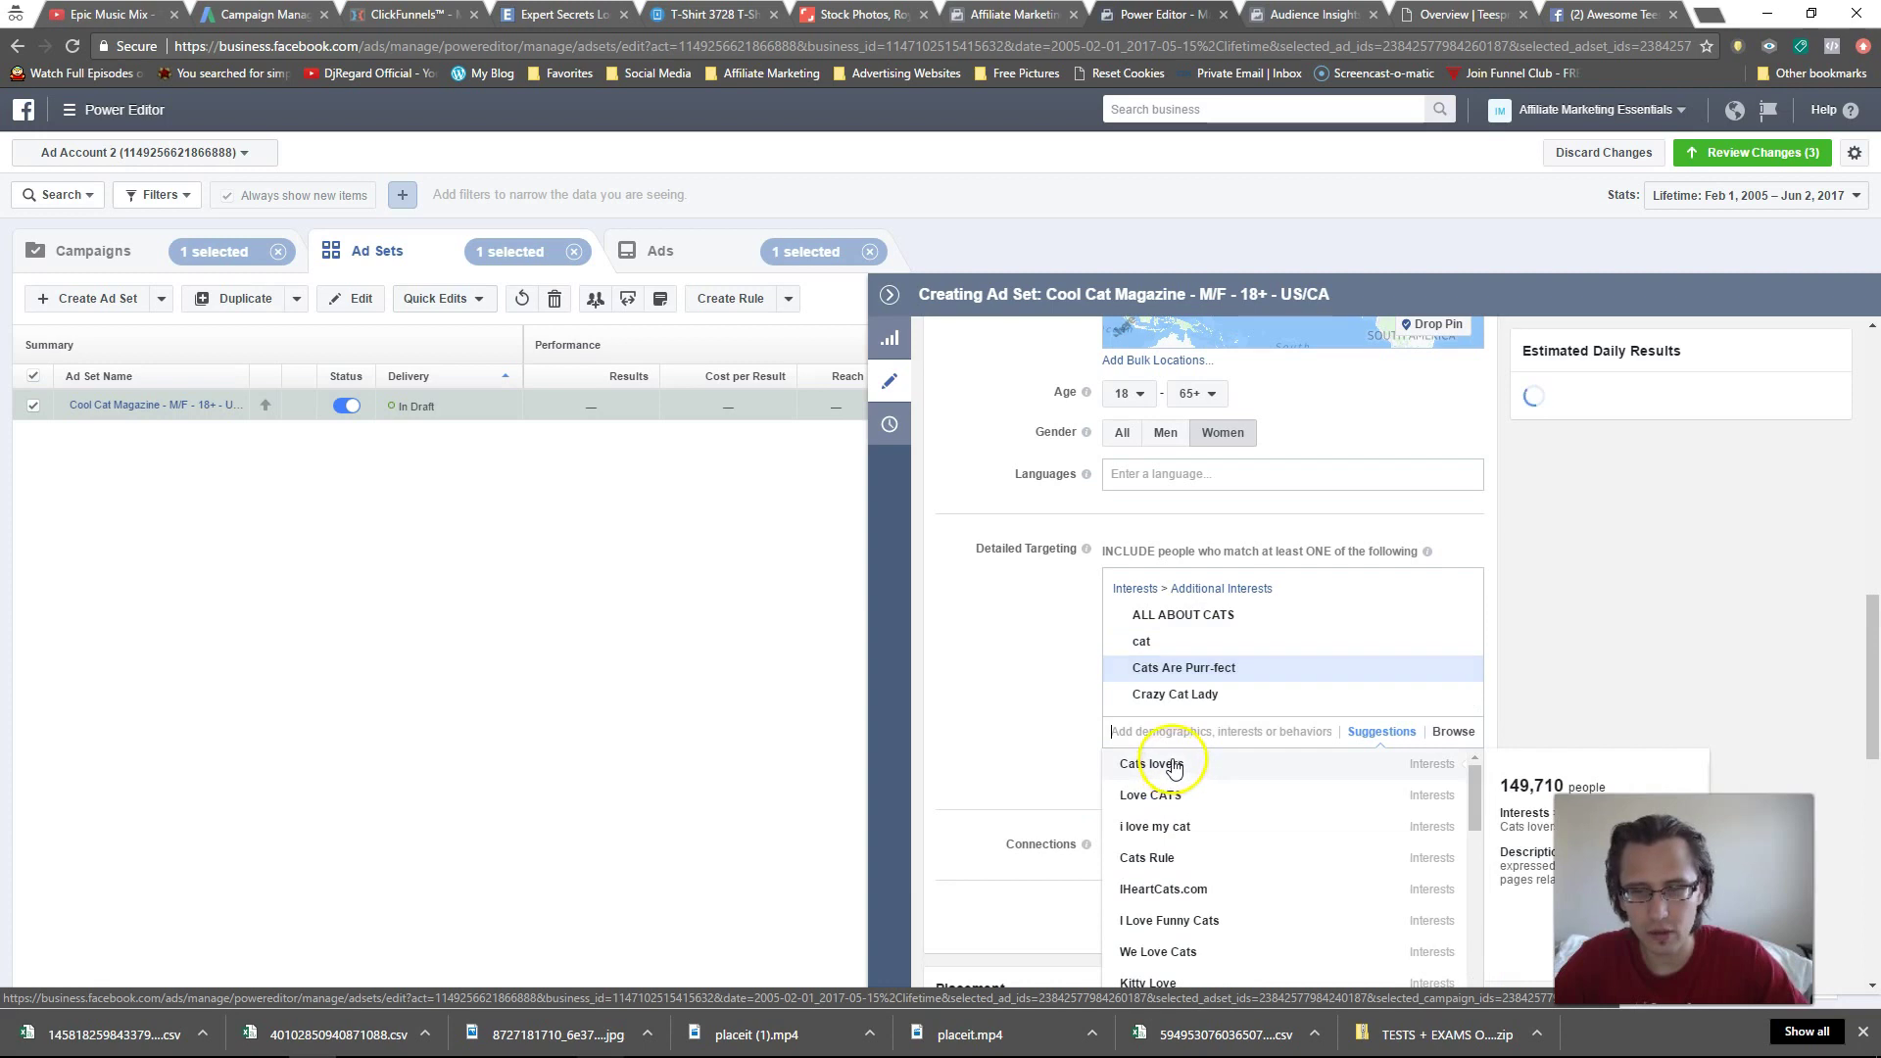
click(1156, 765)
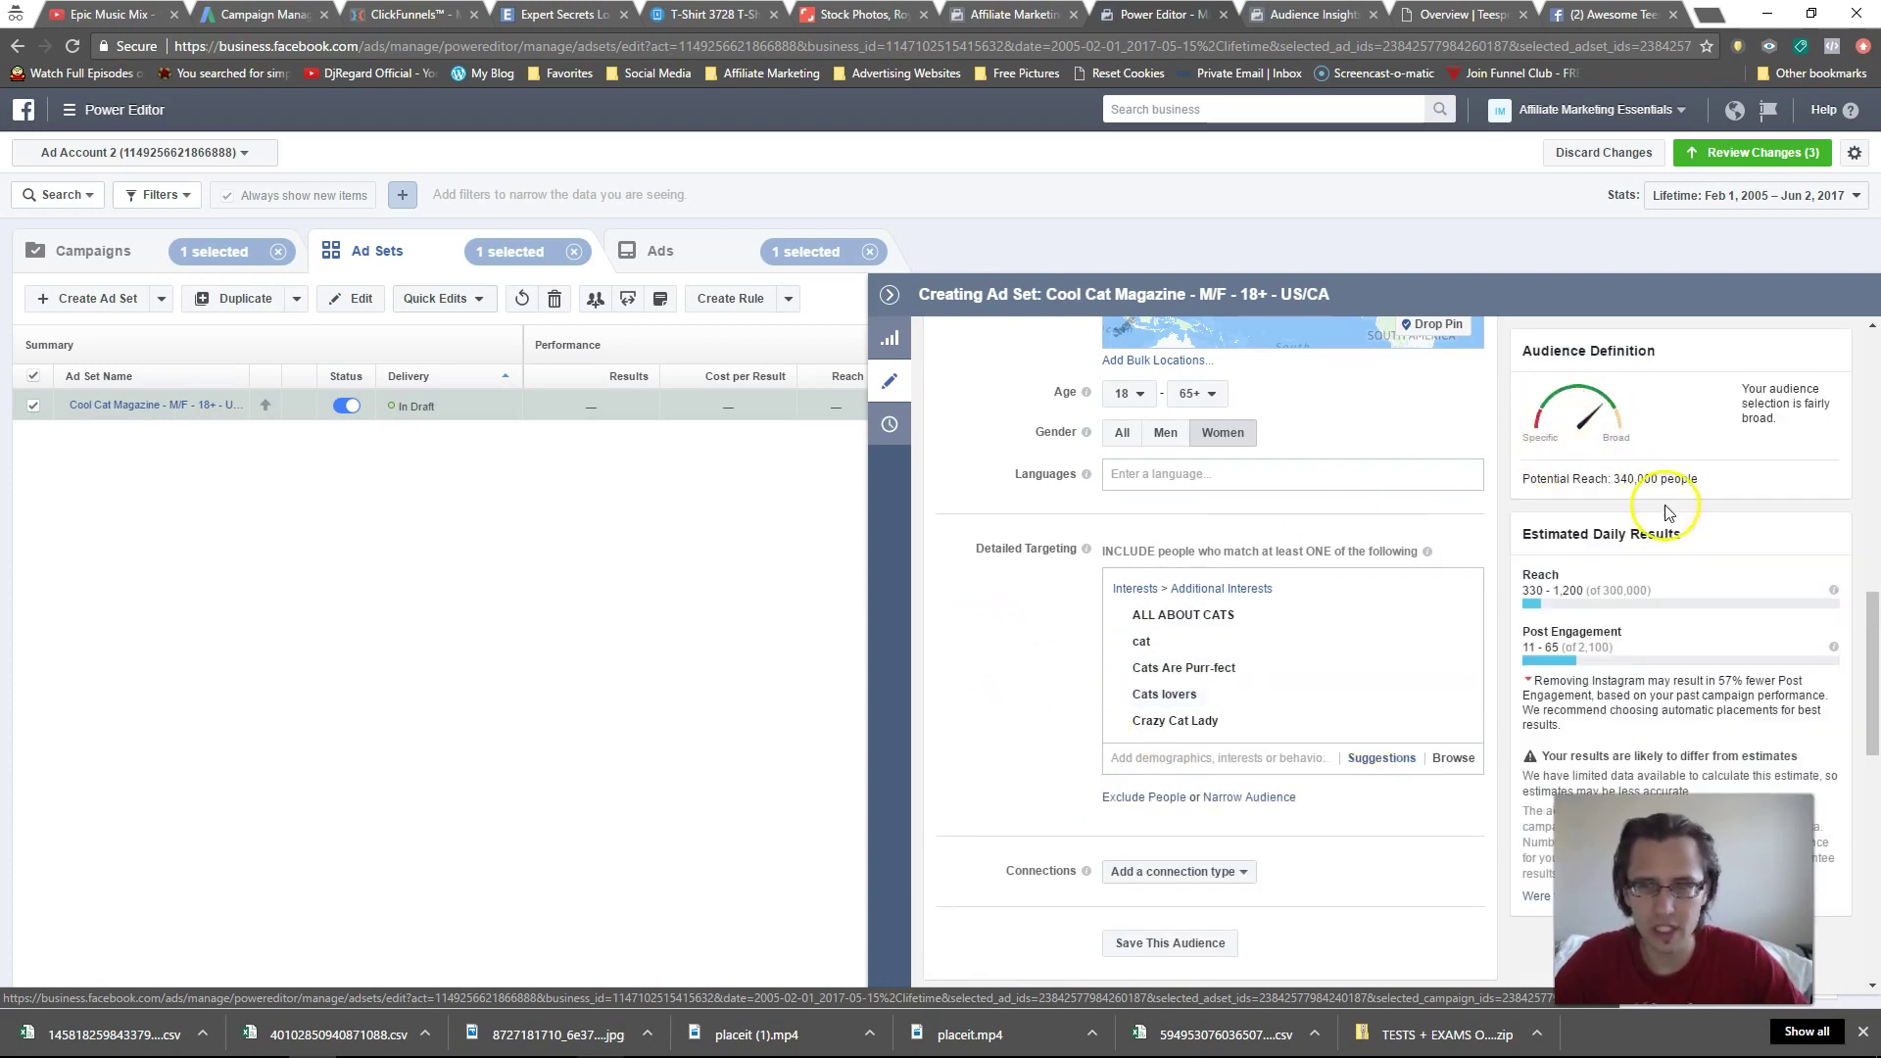
drag(1690, 478, 1596, 480)
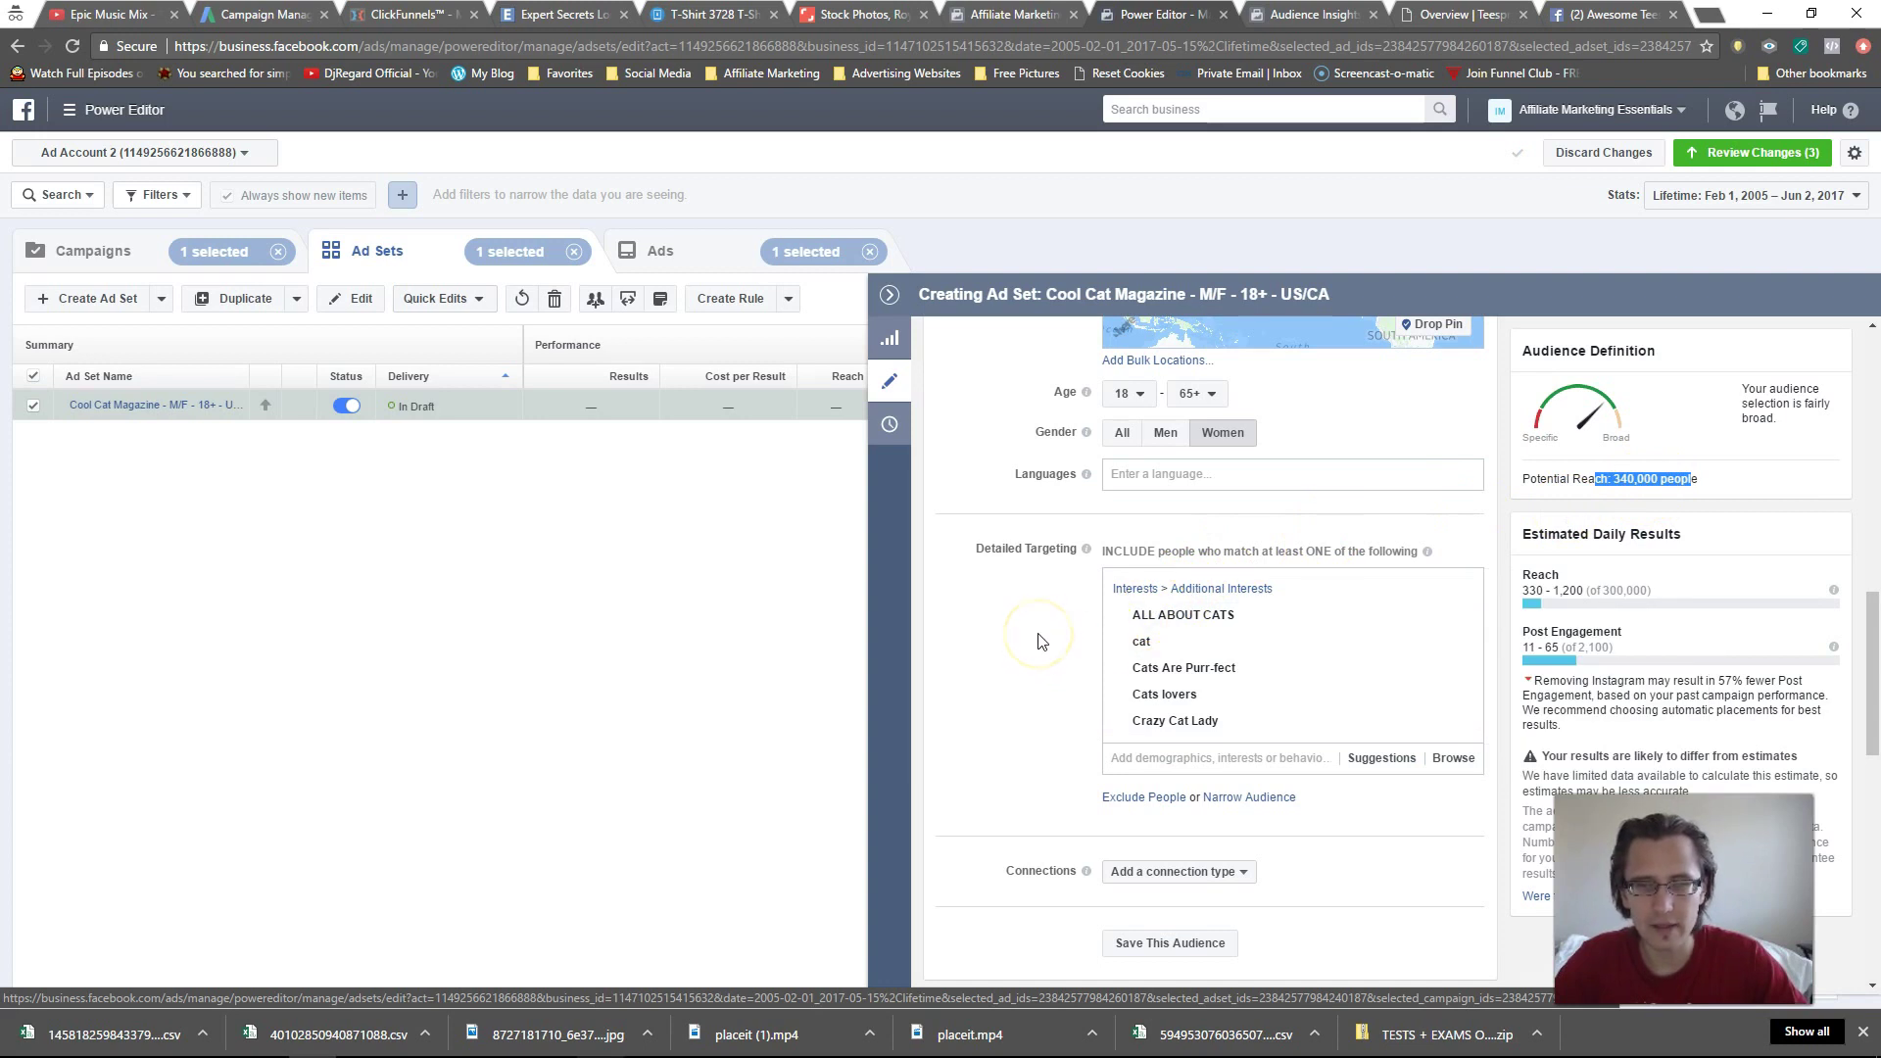
click(1041, 672)
- Remove Cats lovers, ALL ABOUT CATS, cat and Cats Are Purr-fect from the detailed targeting, keeping only Crazy Cat Lady
mouse_move(1181, 655)
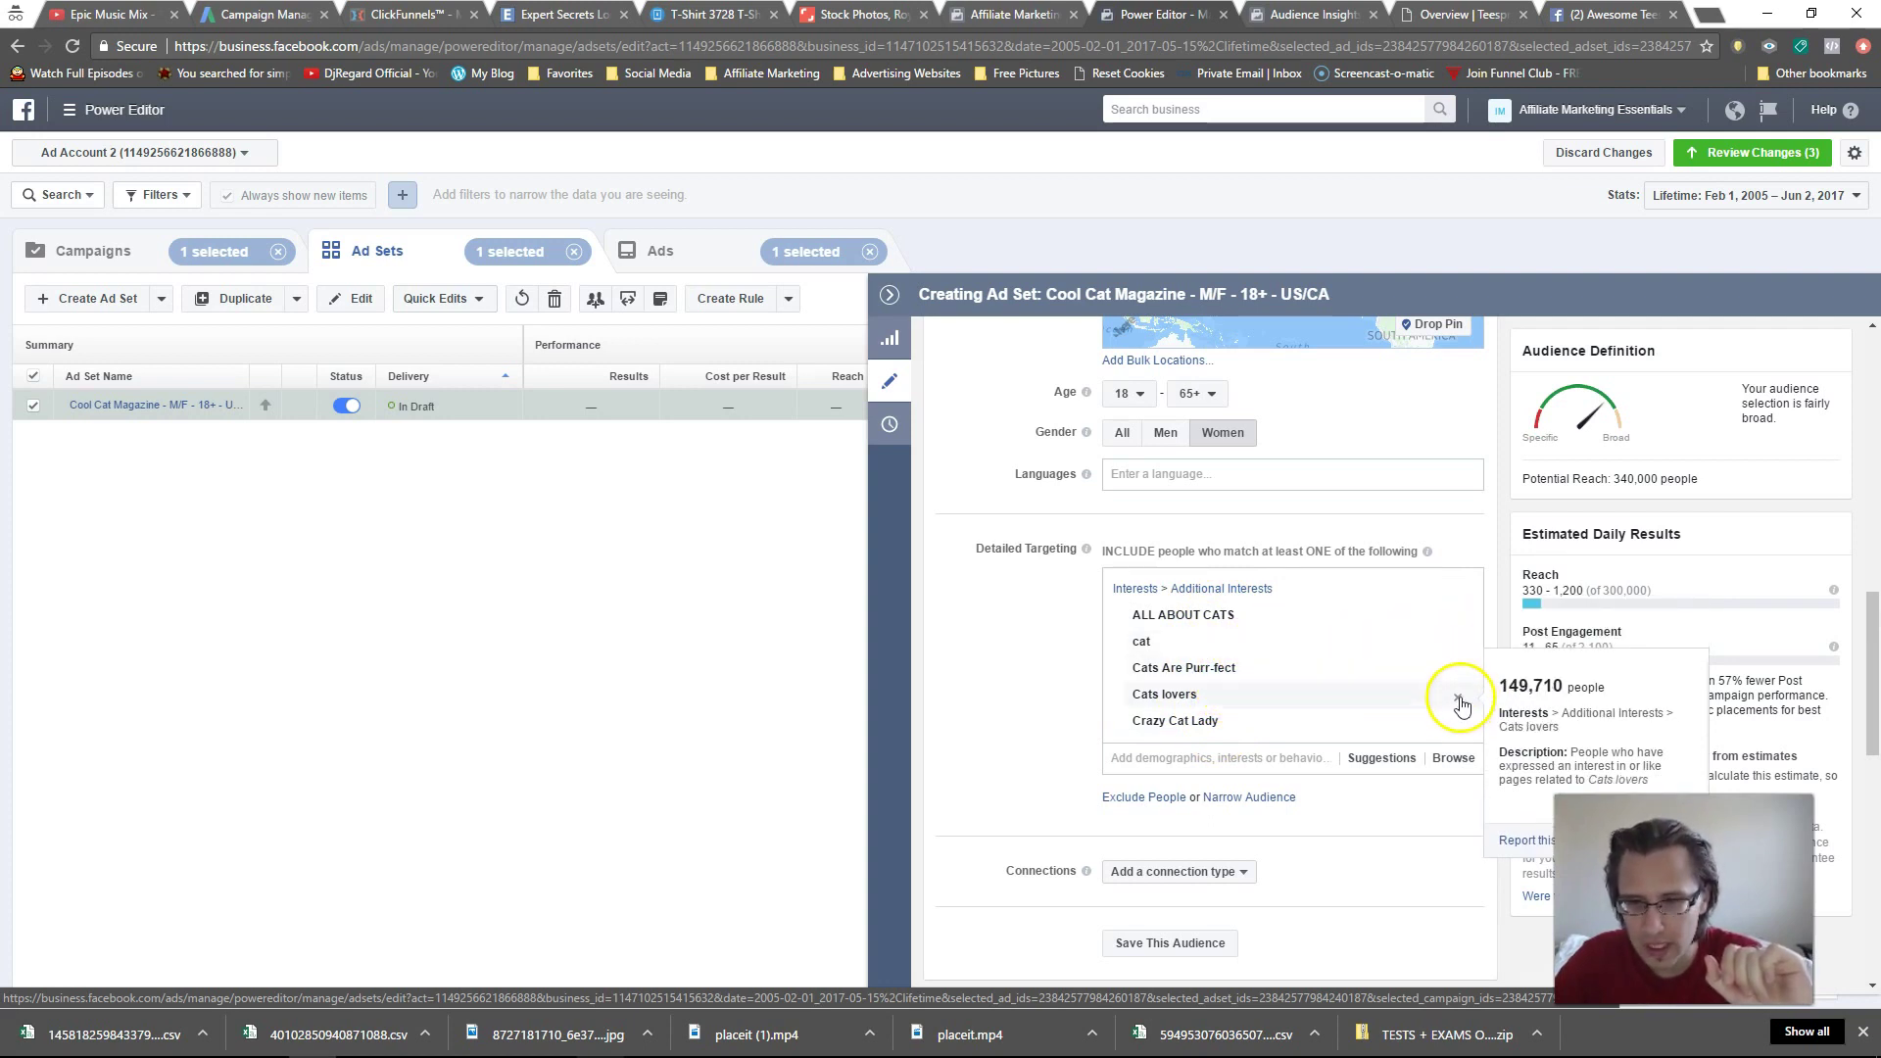
click(1459, 700)
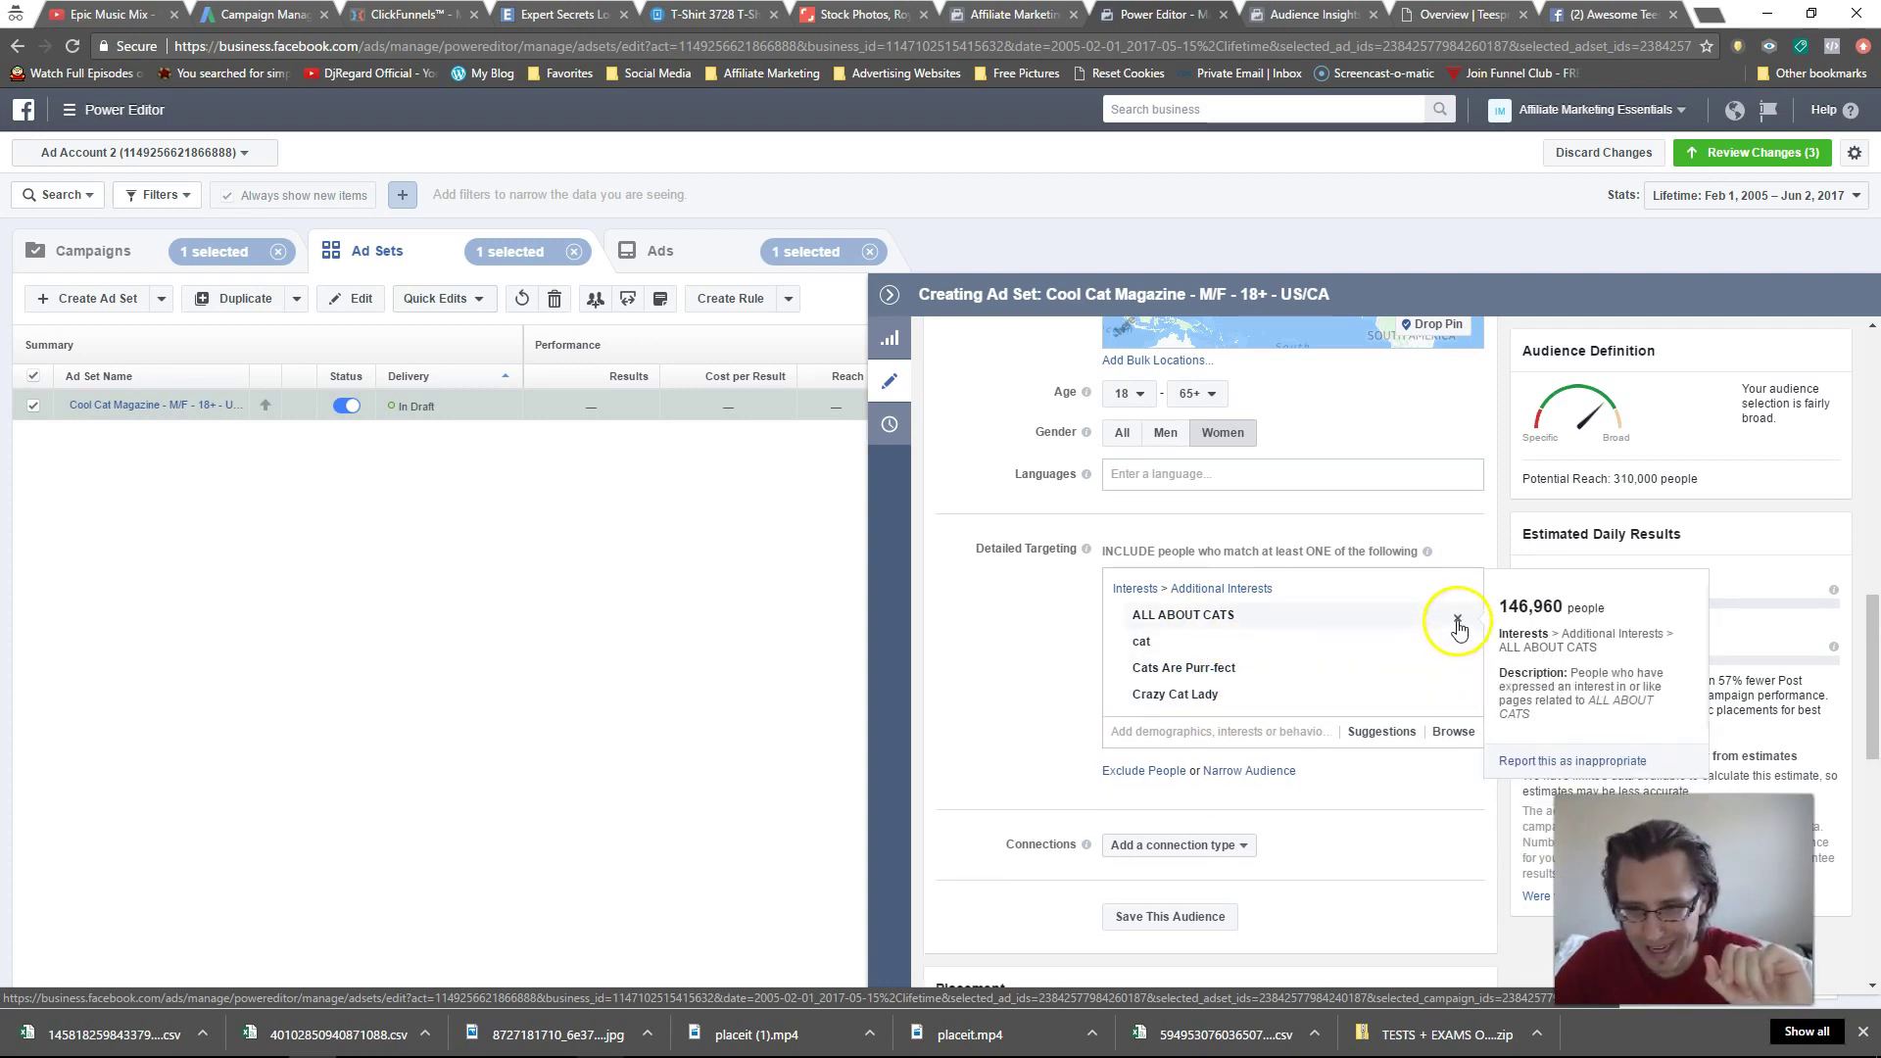
click(1458, 622)
click(1458, 621)
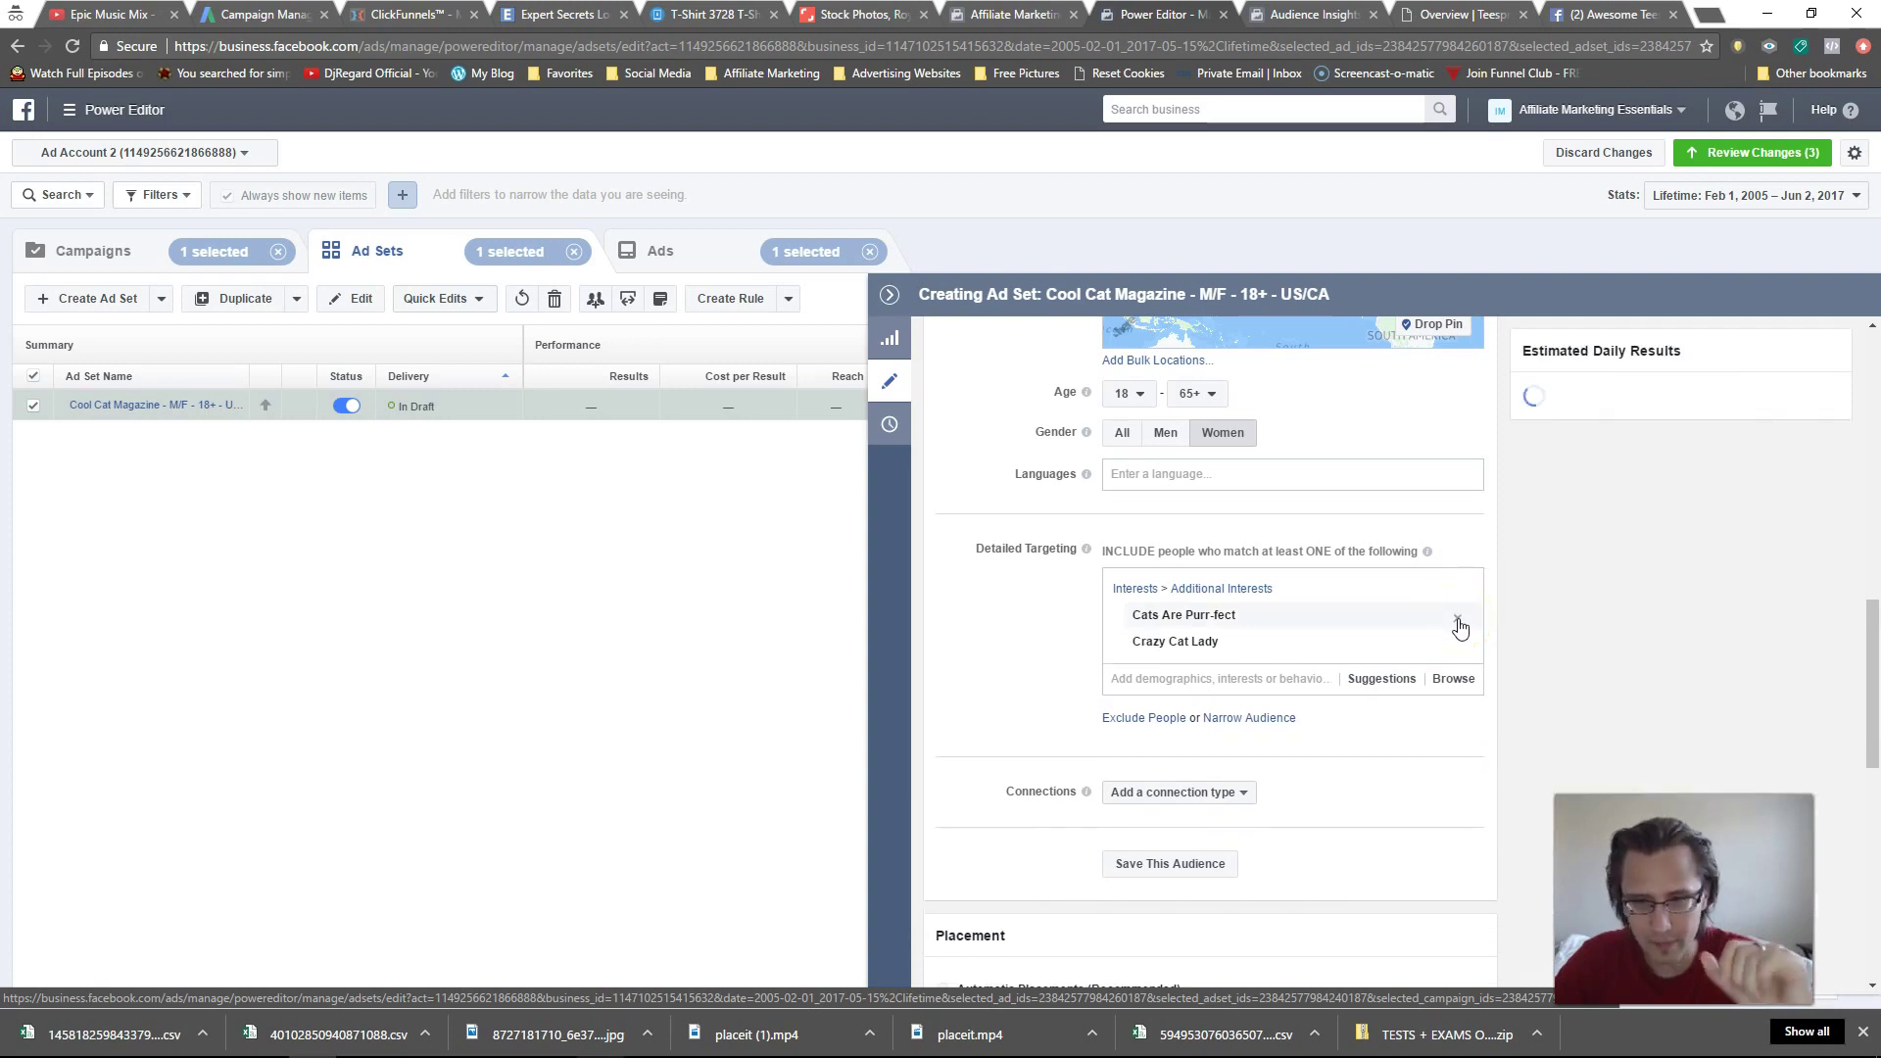
click(1458, 621)
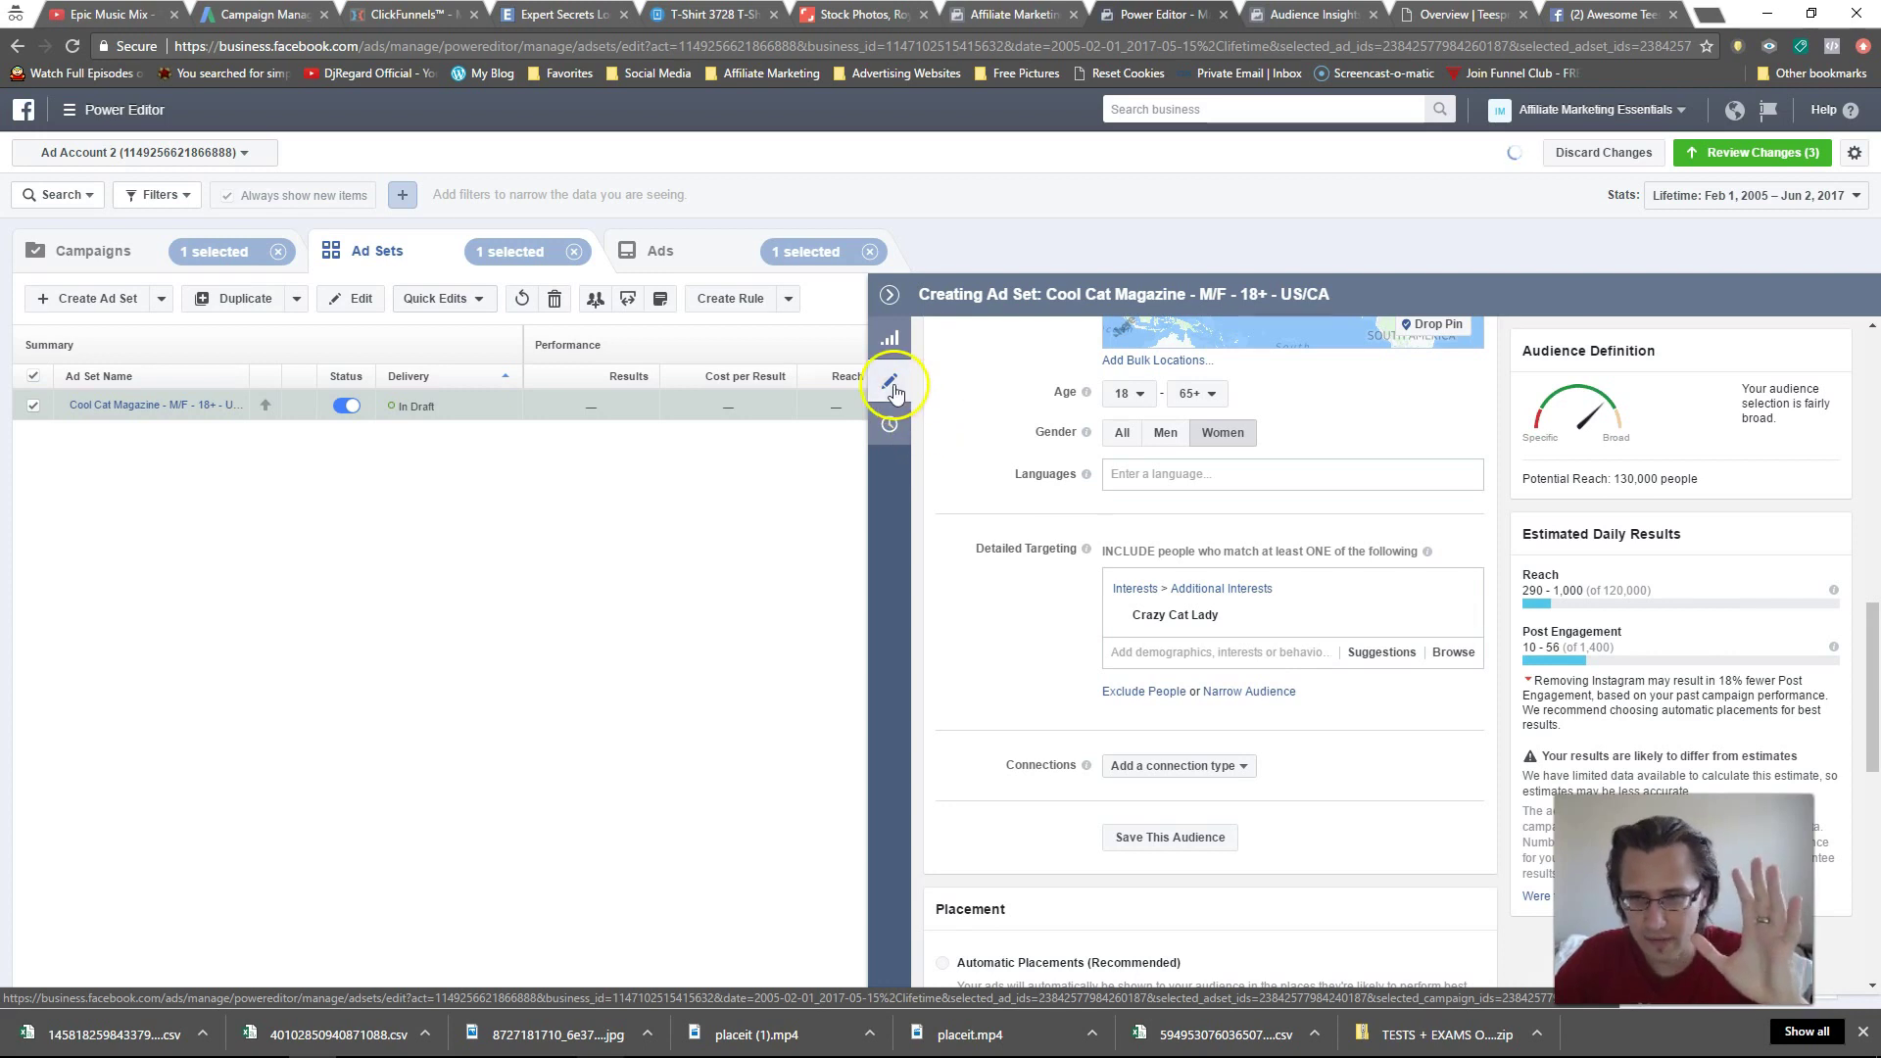
- Close the ad set editor and open the ad Cool Cat Magazine 1 for editing
scroll(1191, 652, up, 3)
scroll(1191, 651, up, 3)
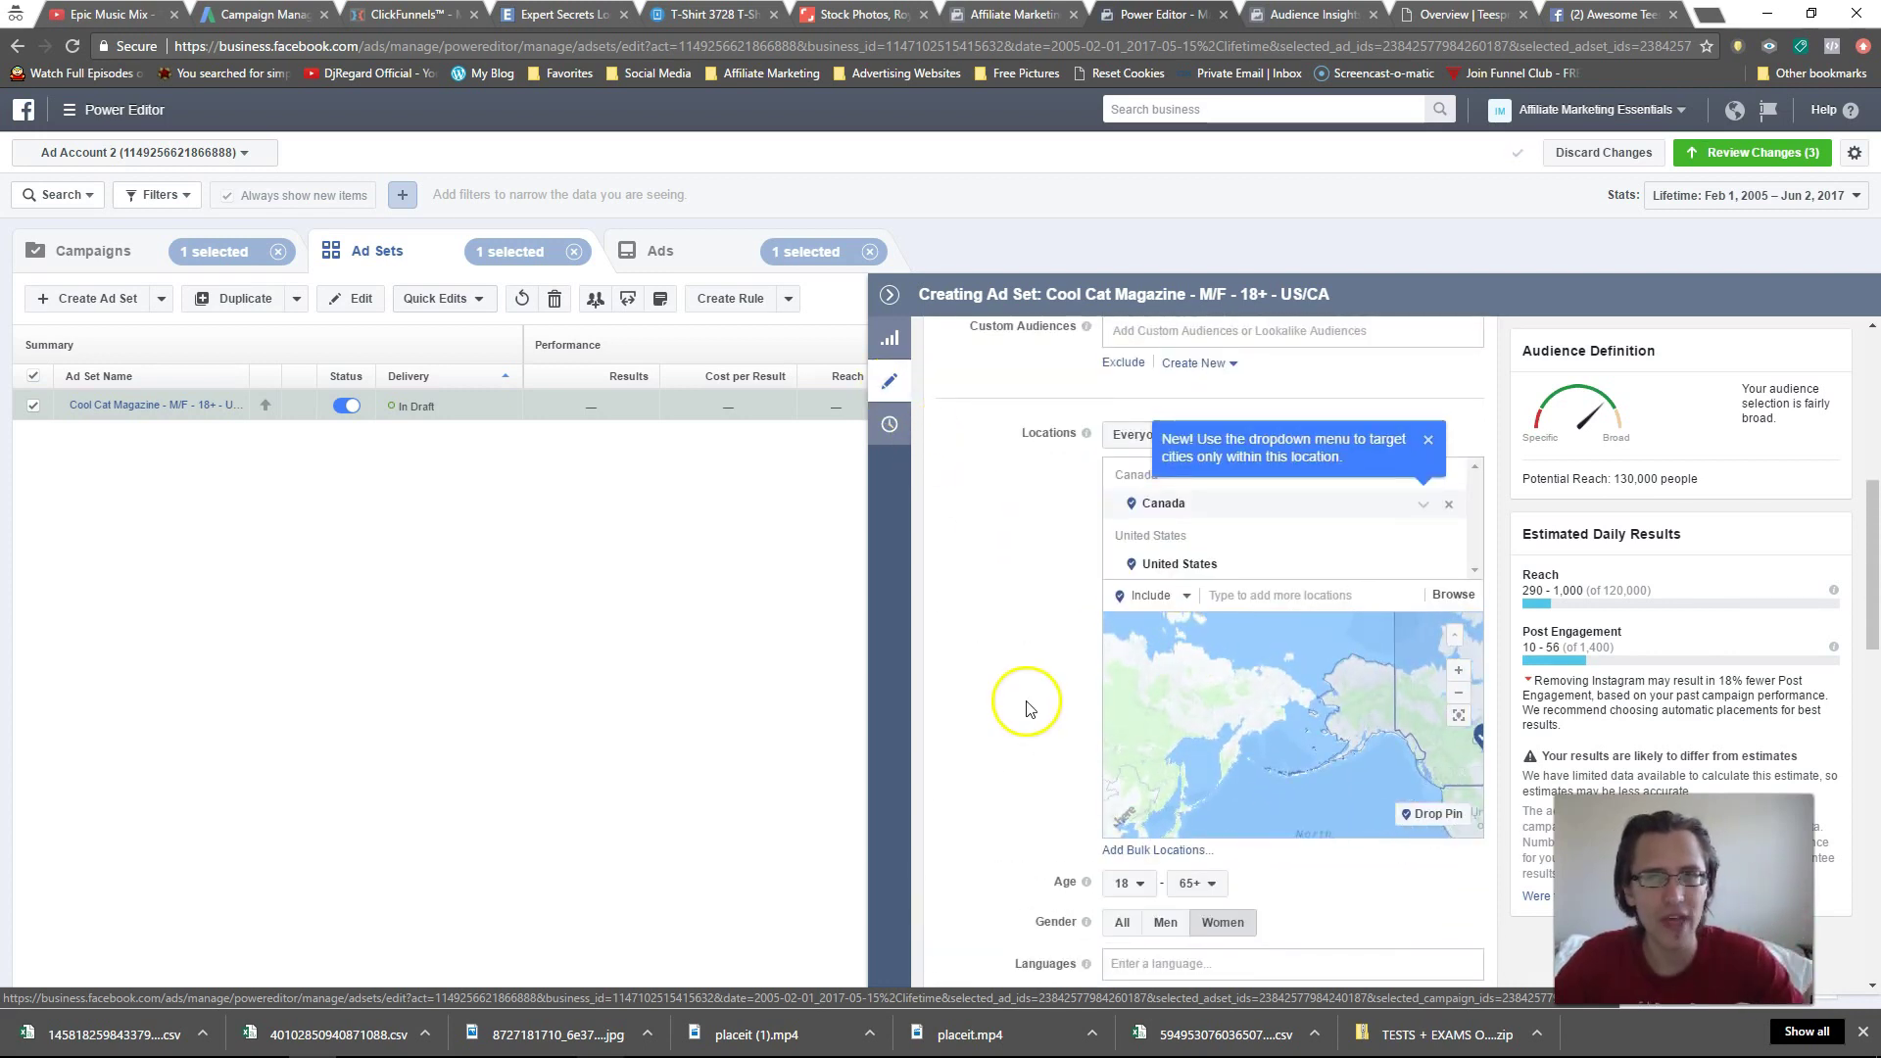
scroll(1024, 701, down, 7)
click(890, 382)
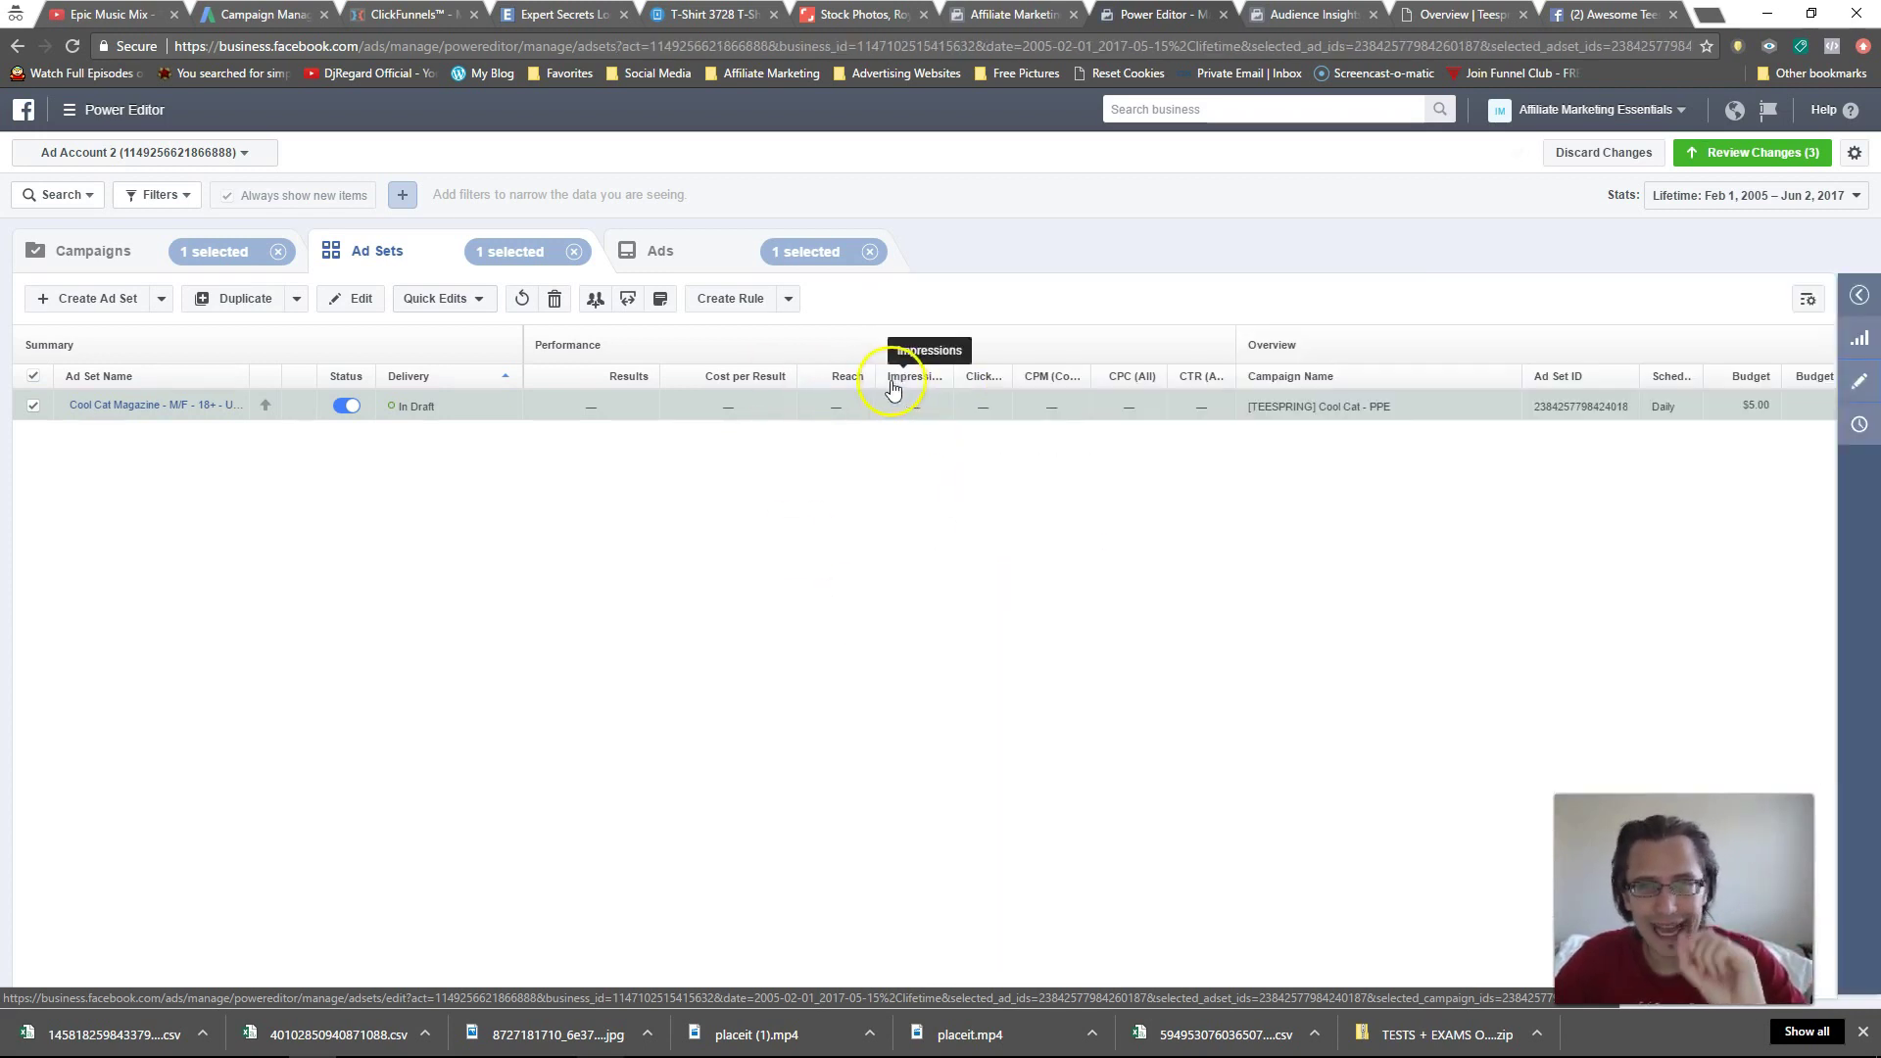
click(147, 406)
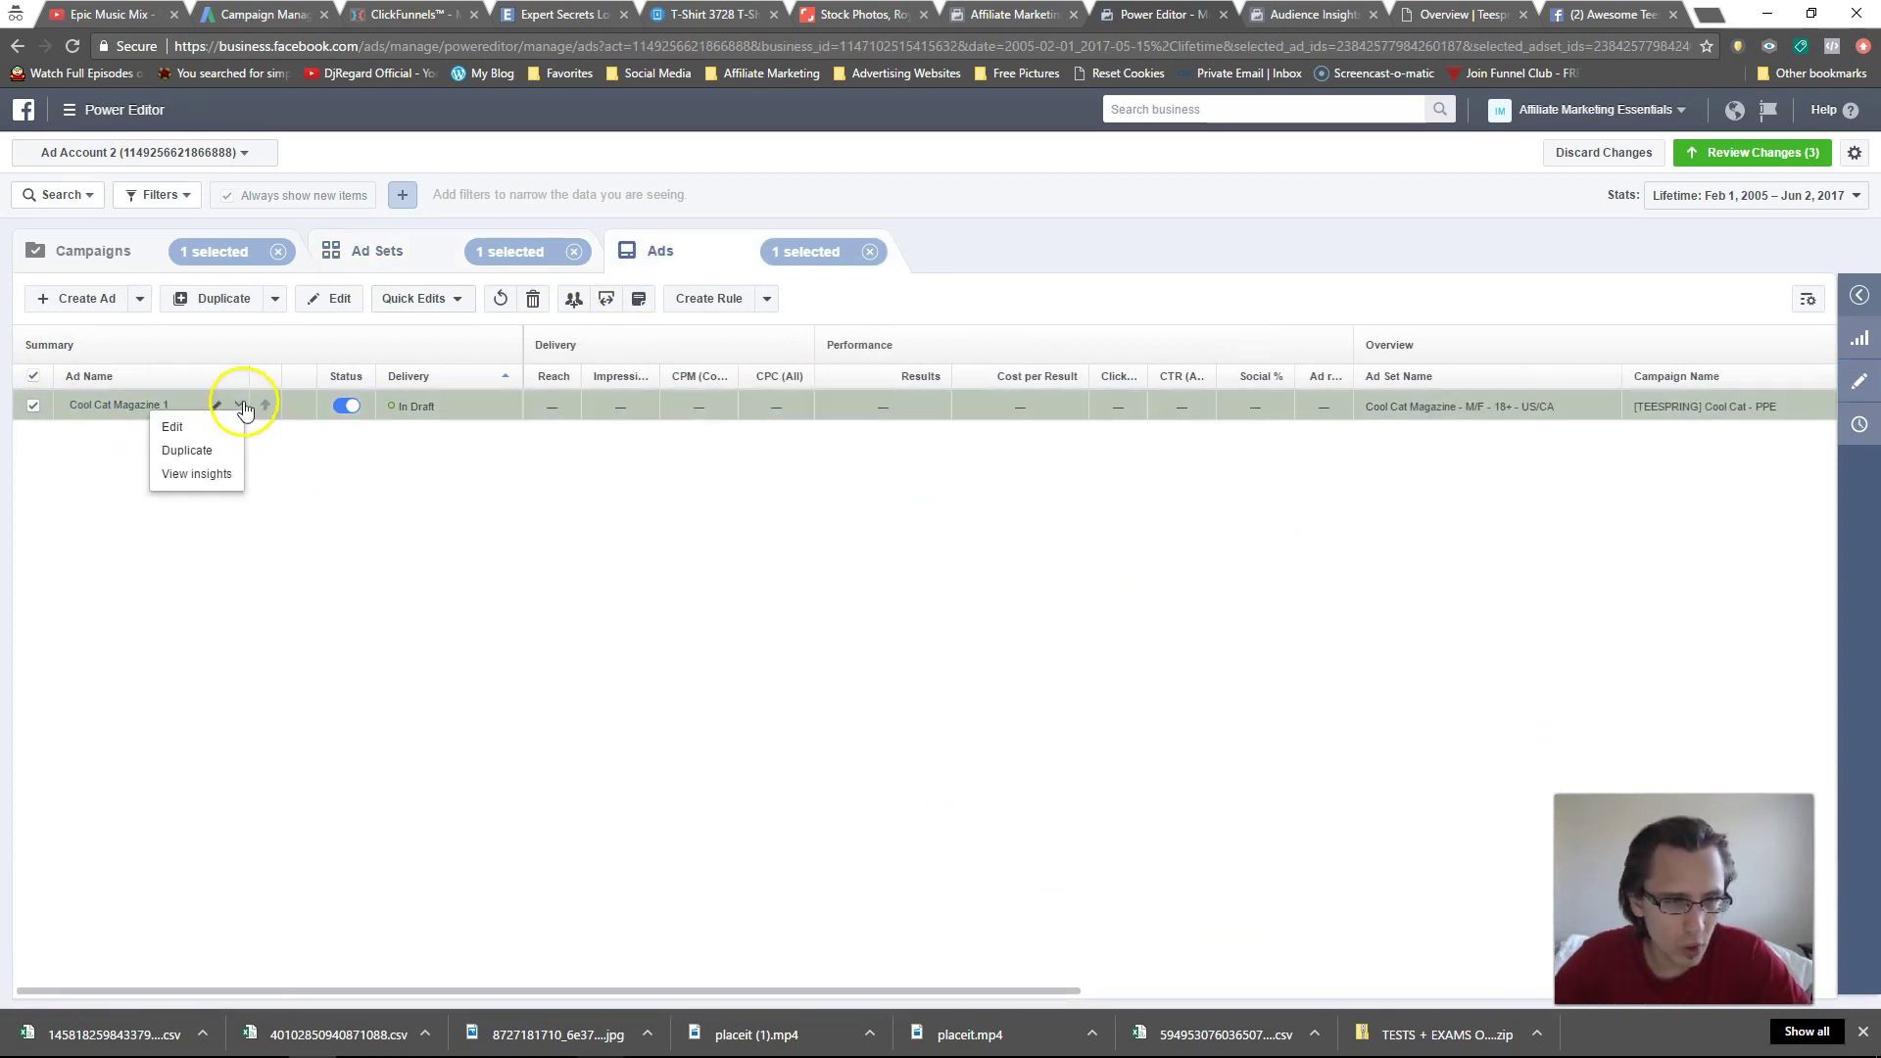
click(233, 421)
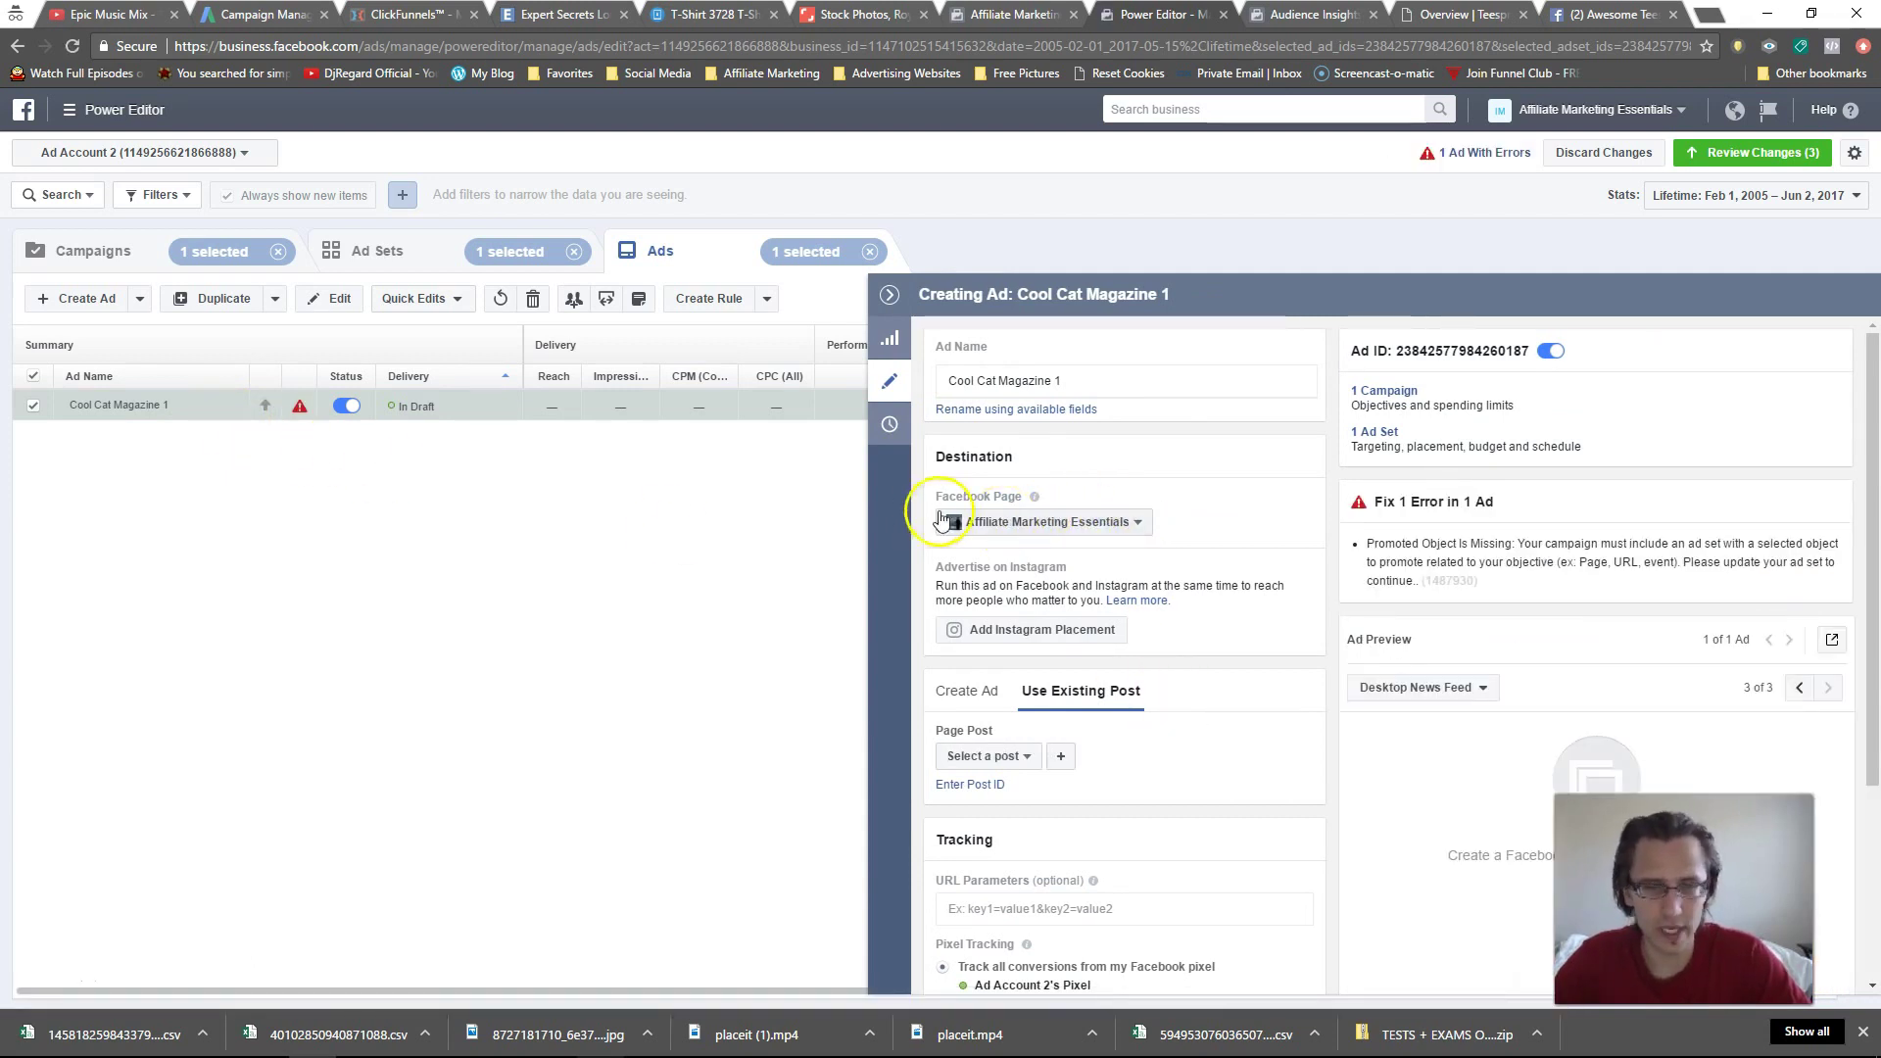
- Use the existing "Are you a cool cat? This shirt is perfect for you!" page post as the ad and check its preview and pixel tracking
scroll(1186, 549, down, 2)
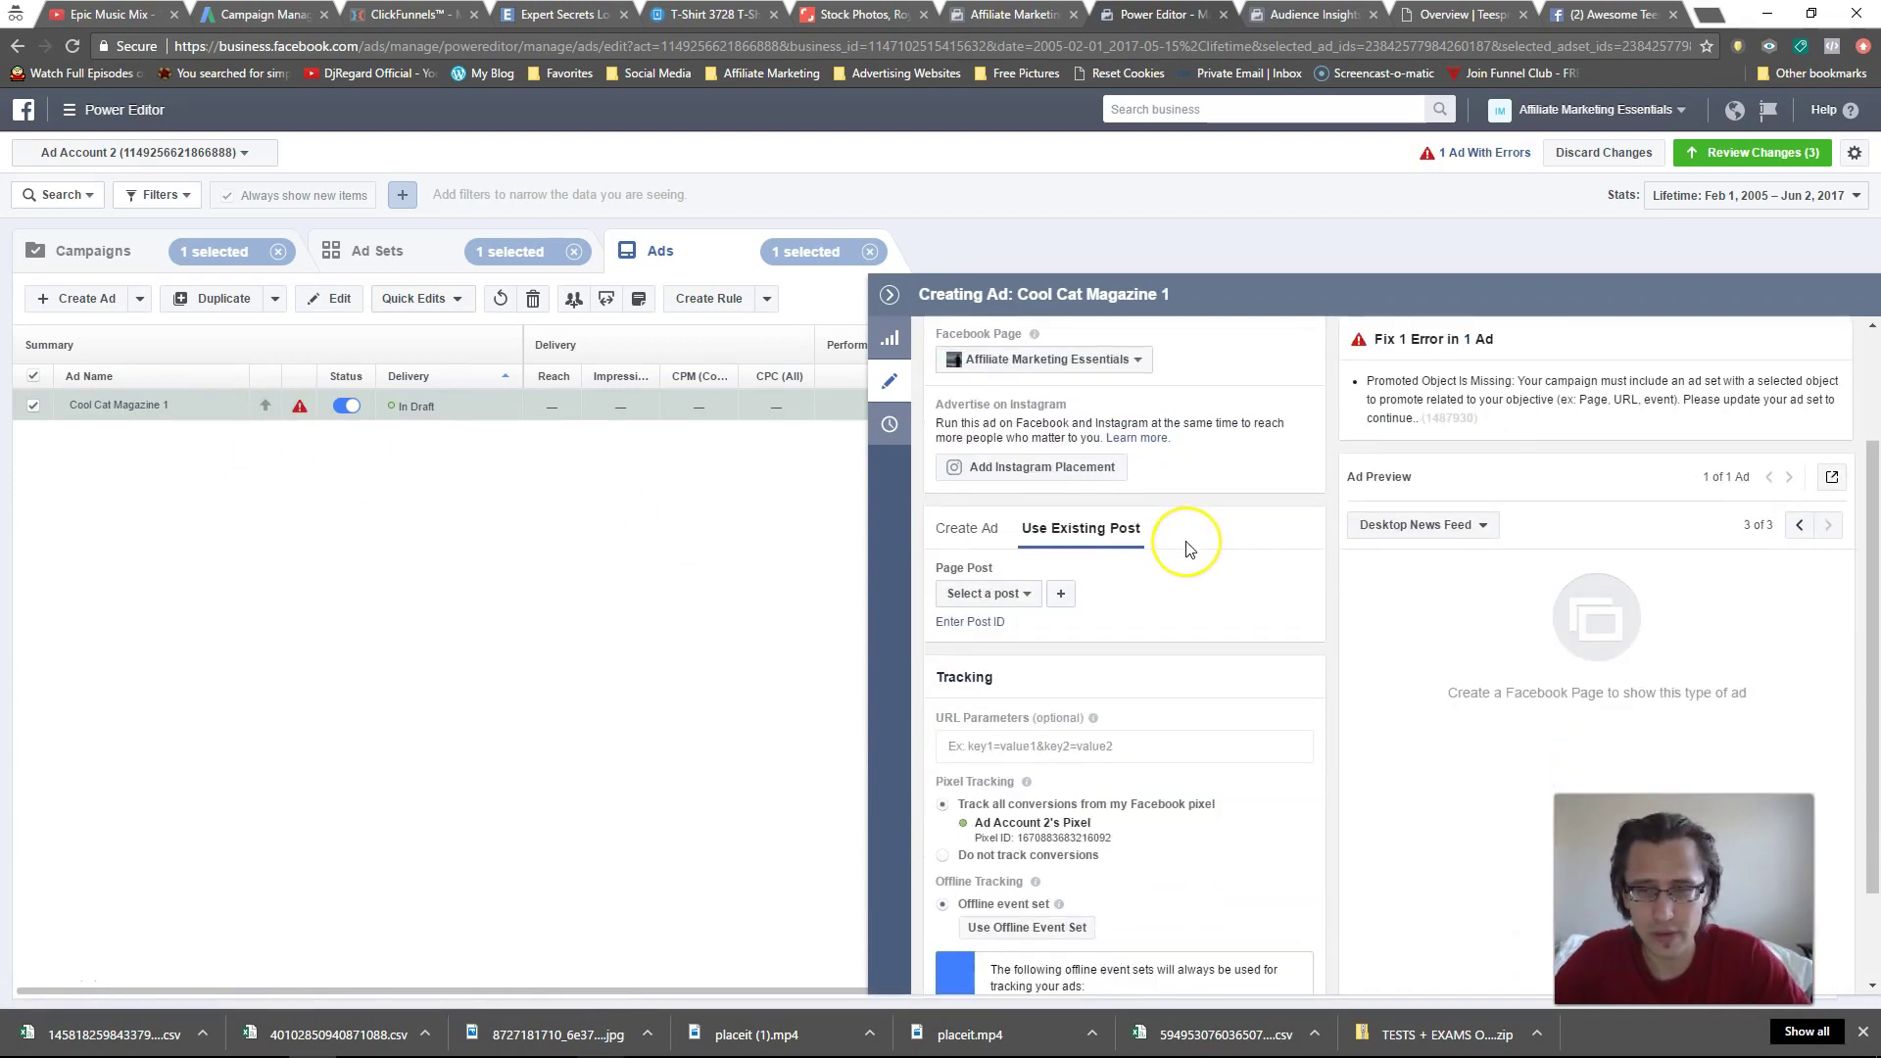
click(1017, 596)
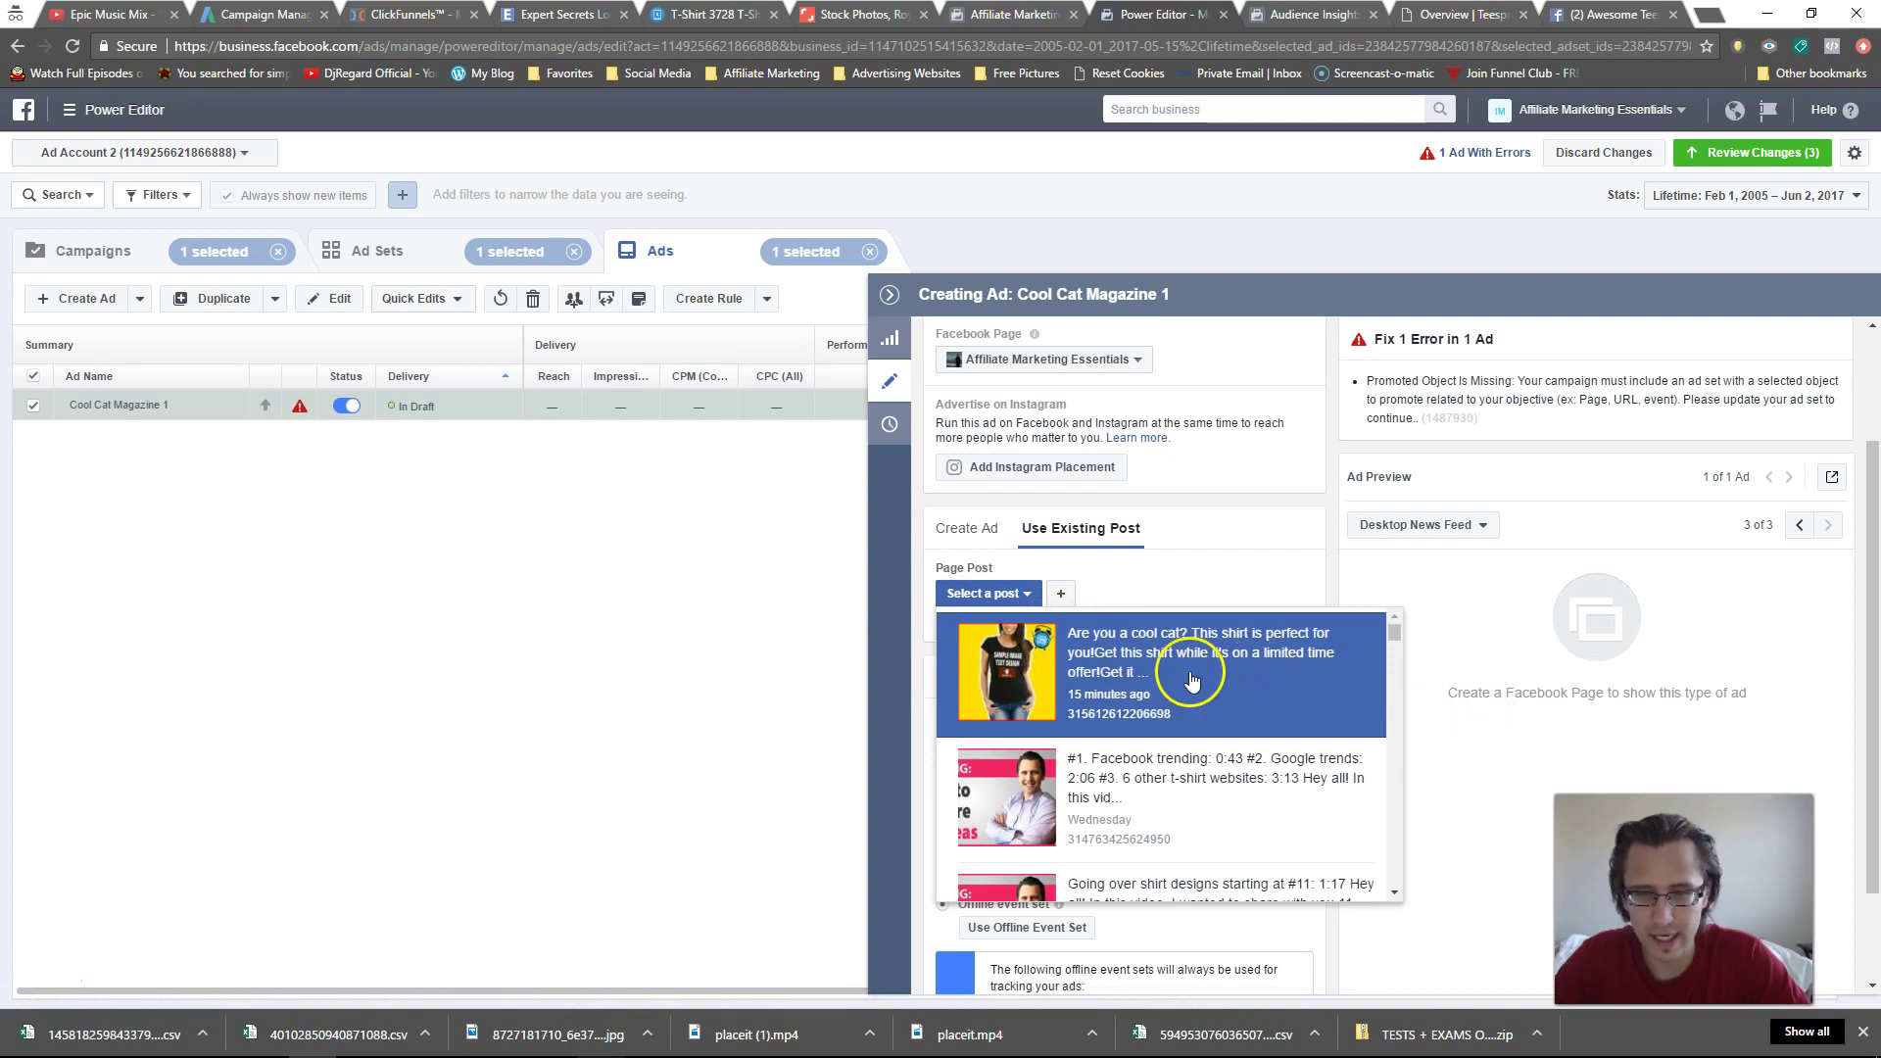
click(978, 606)
click(978, 606)
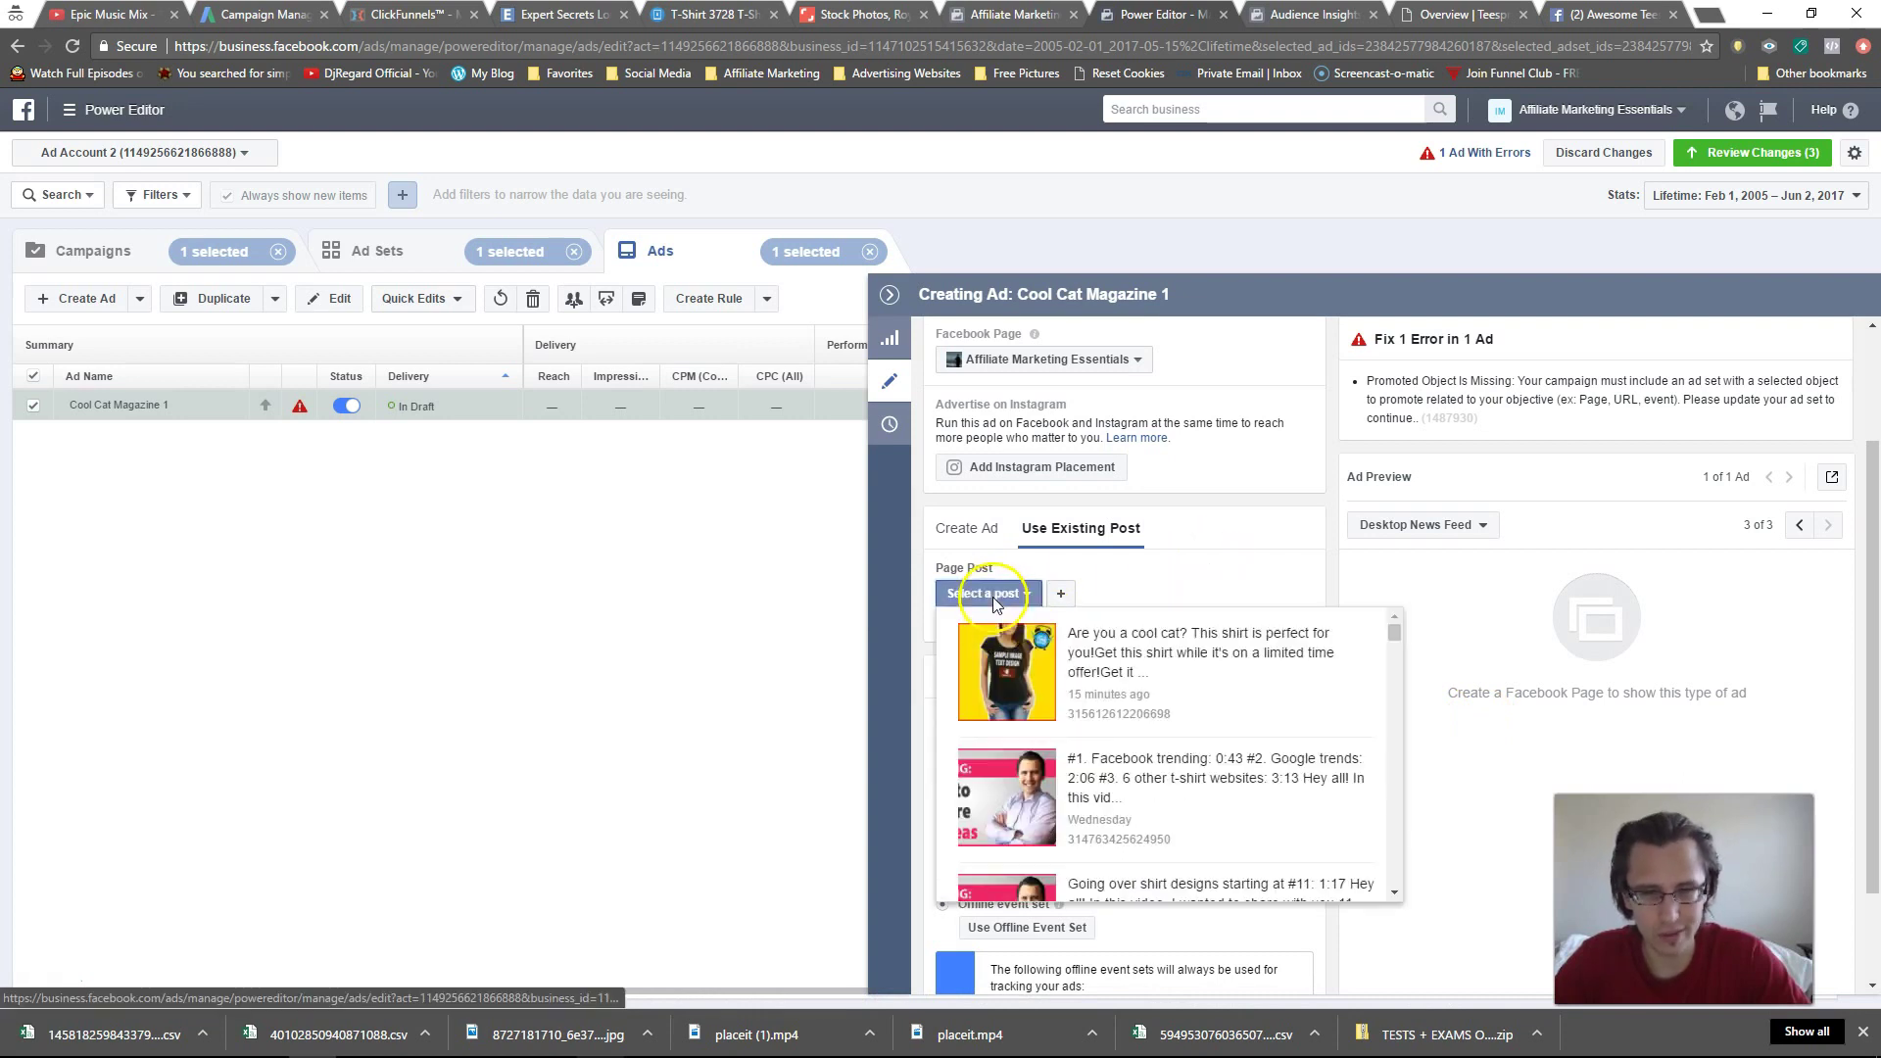
click(1181, 660)
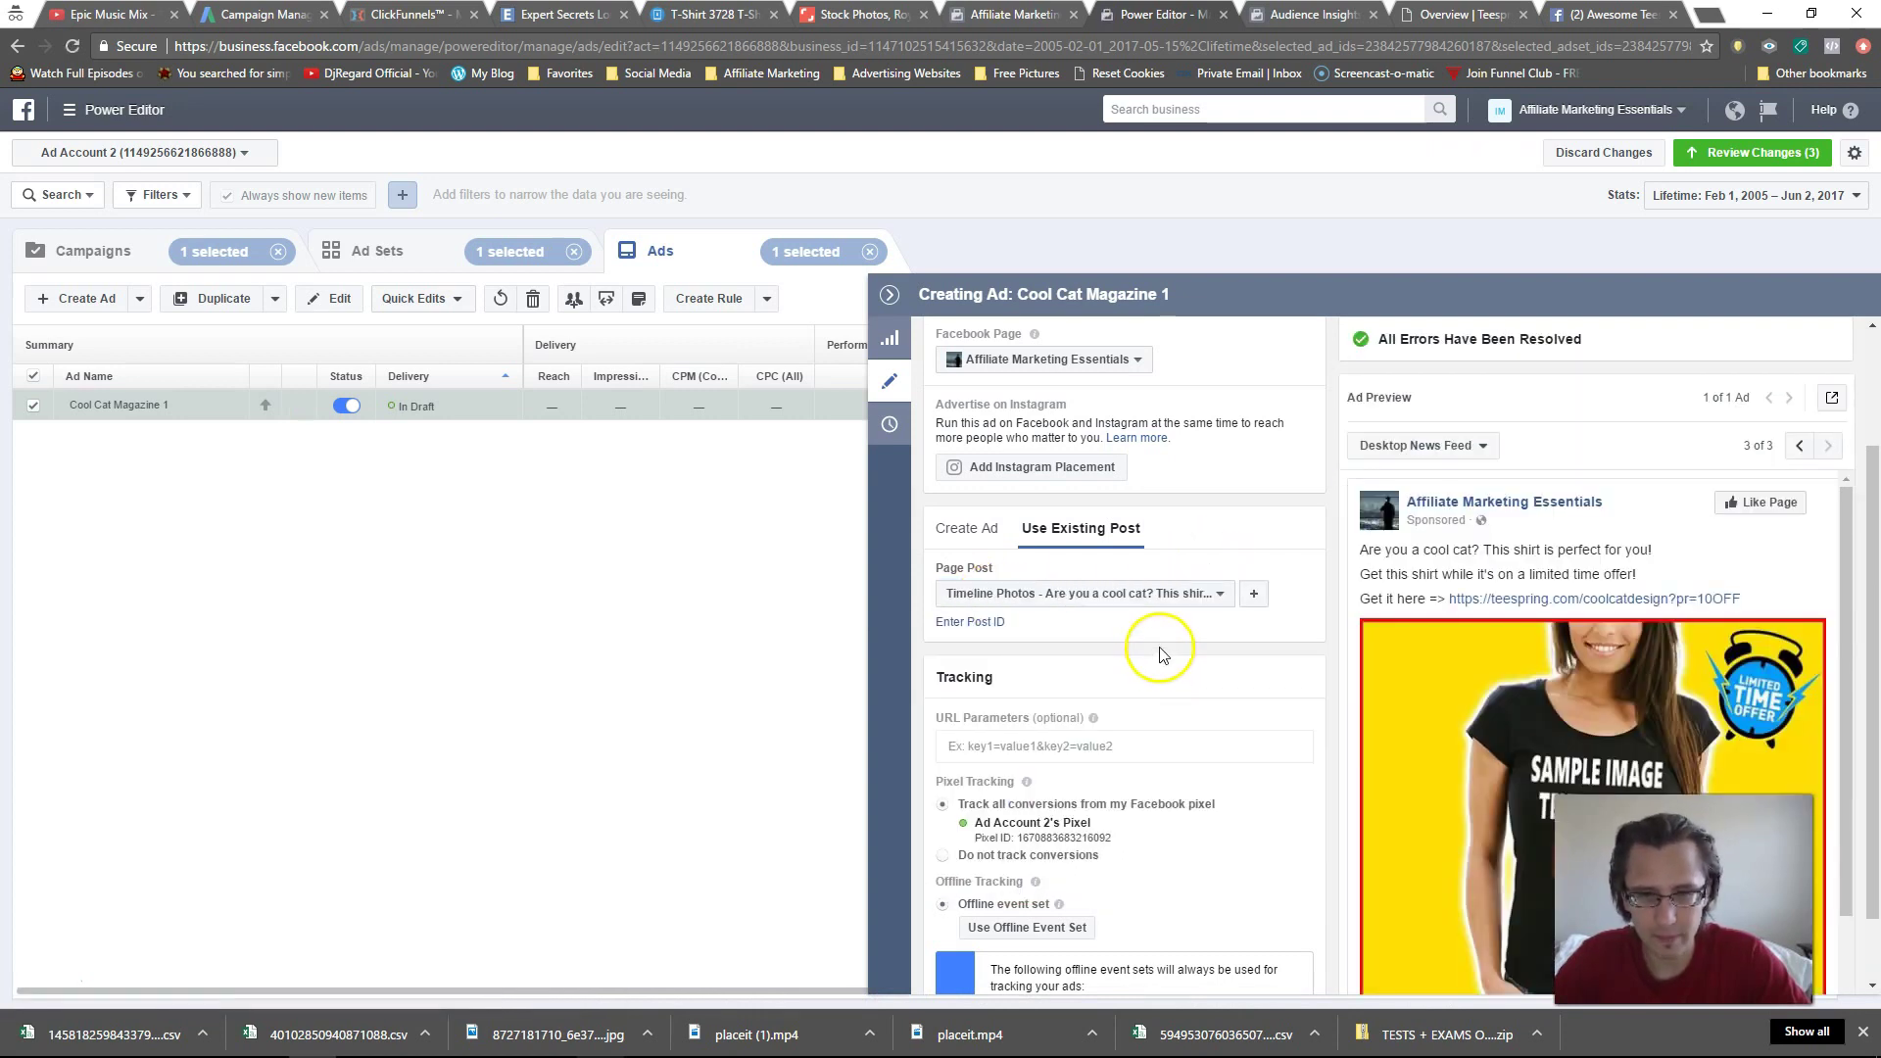
scroll(1548, 656, down, 4)
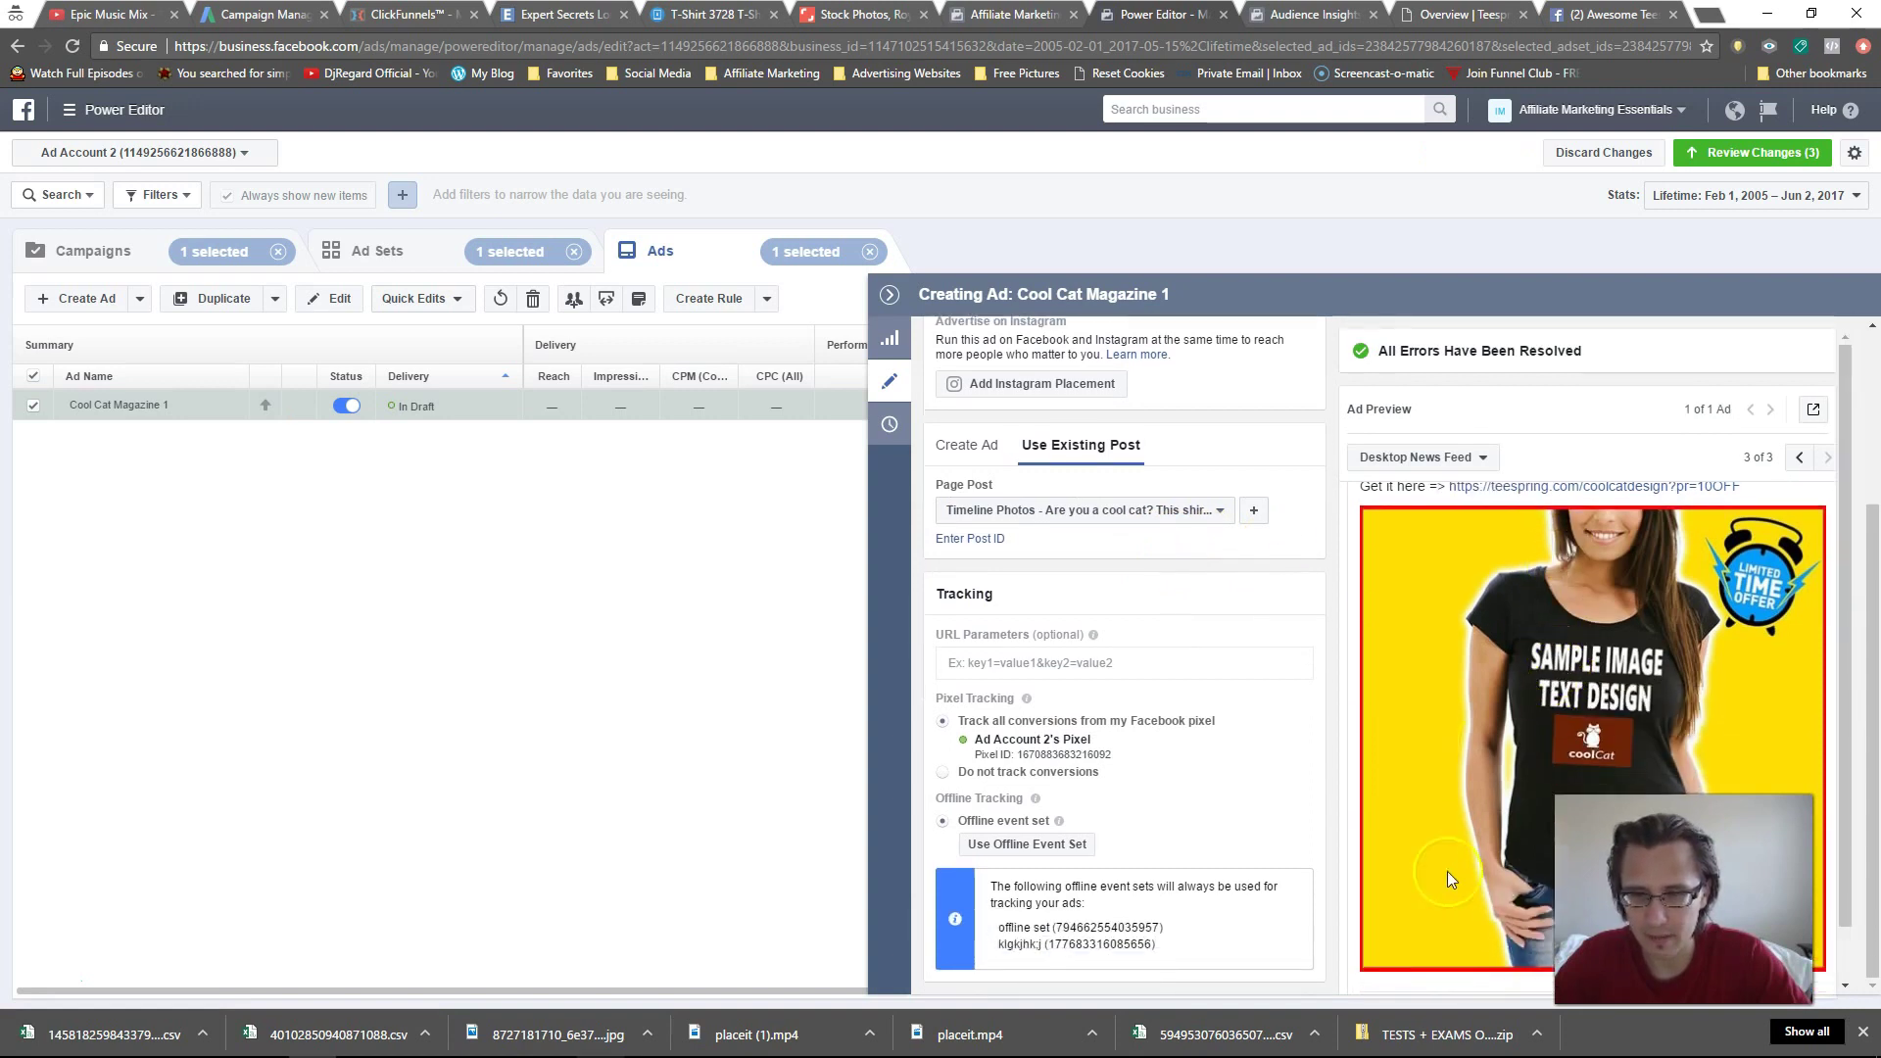
drag(1111, 755, 963, 730)
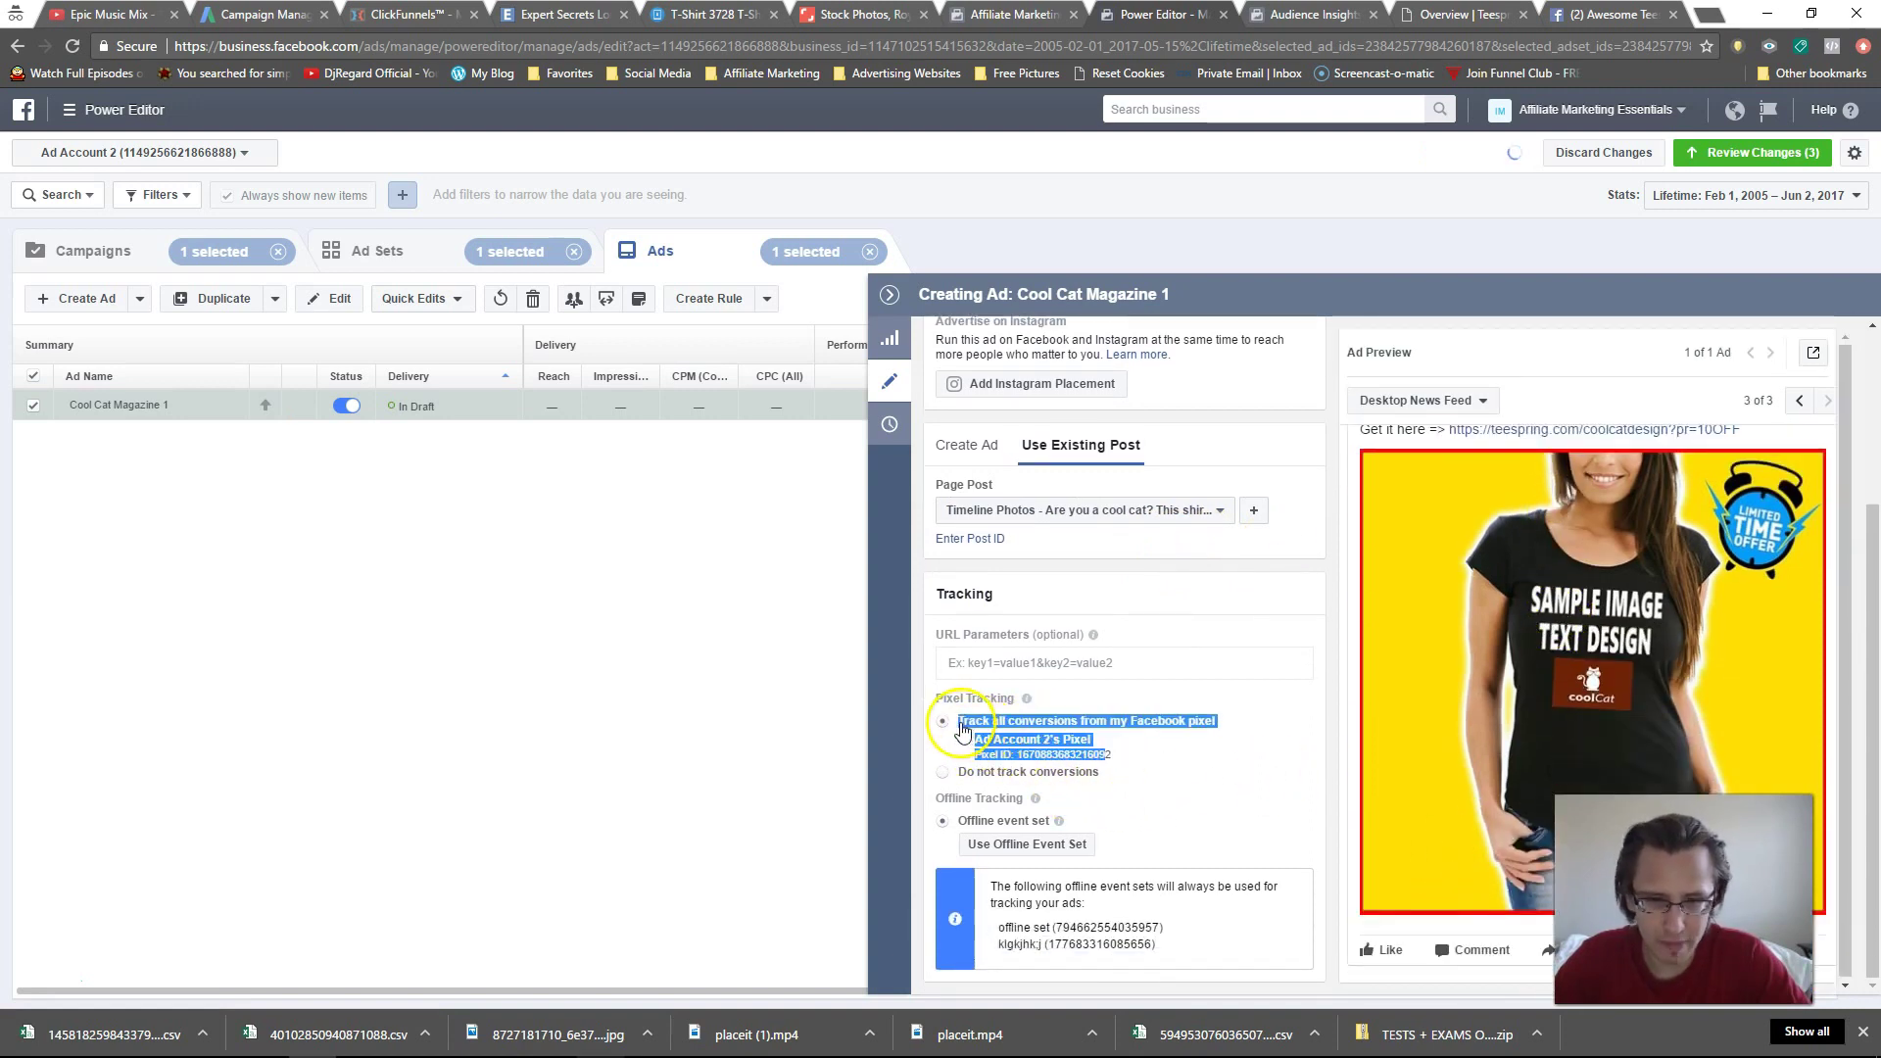
click(1029, 752)
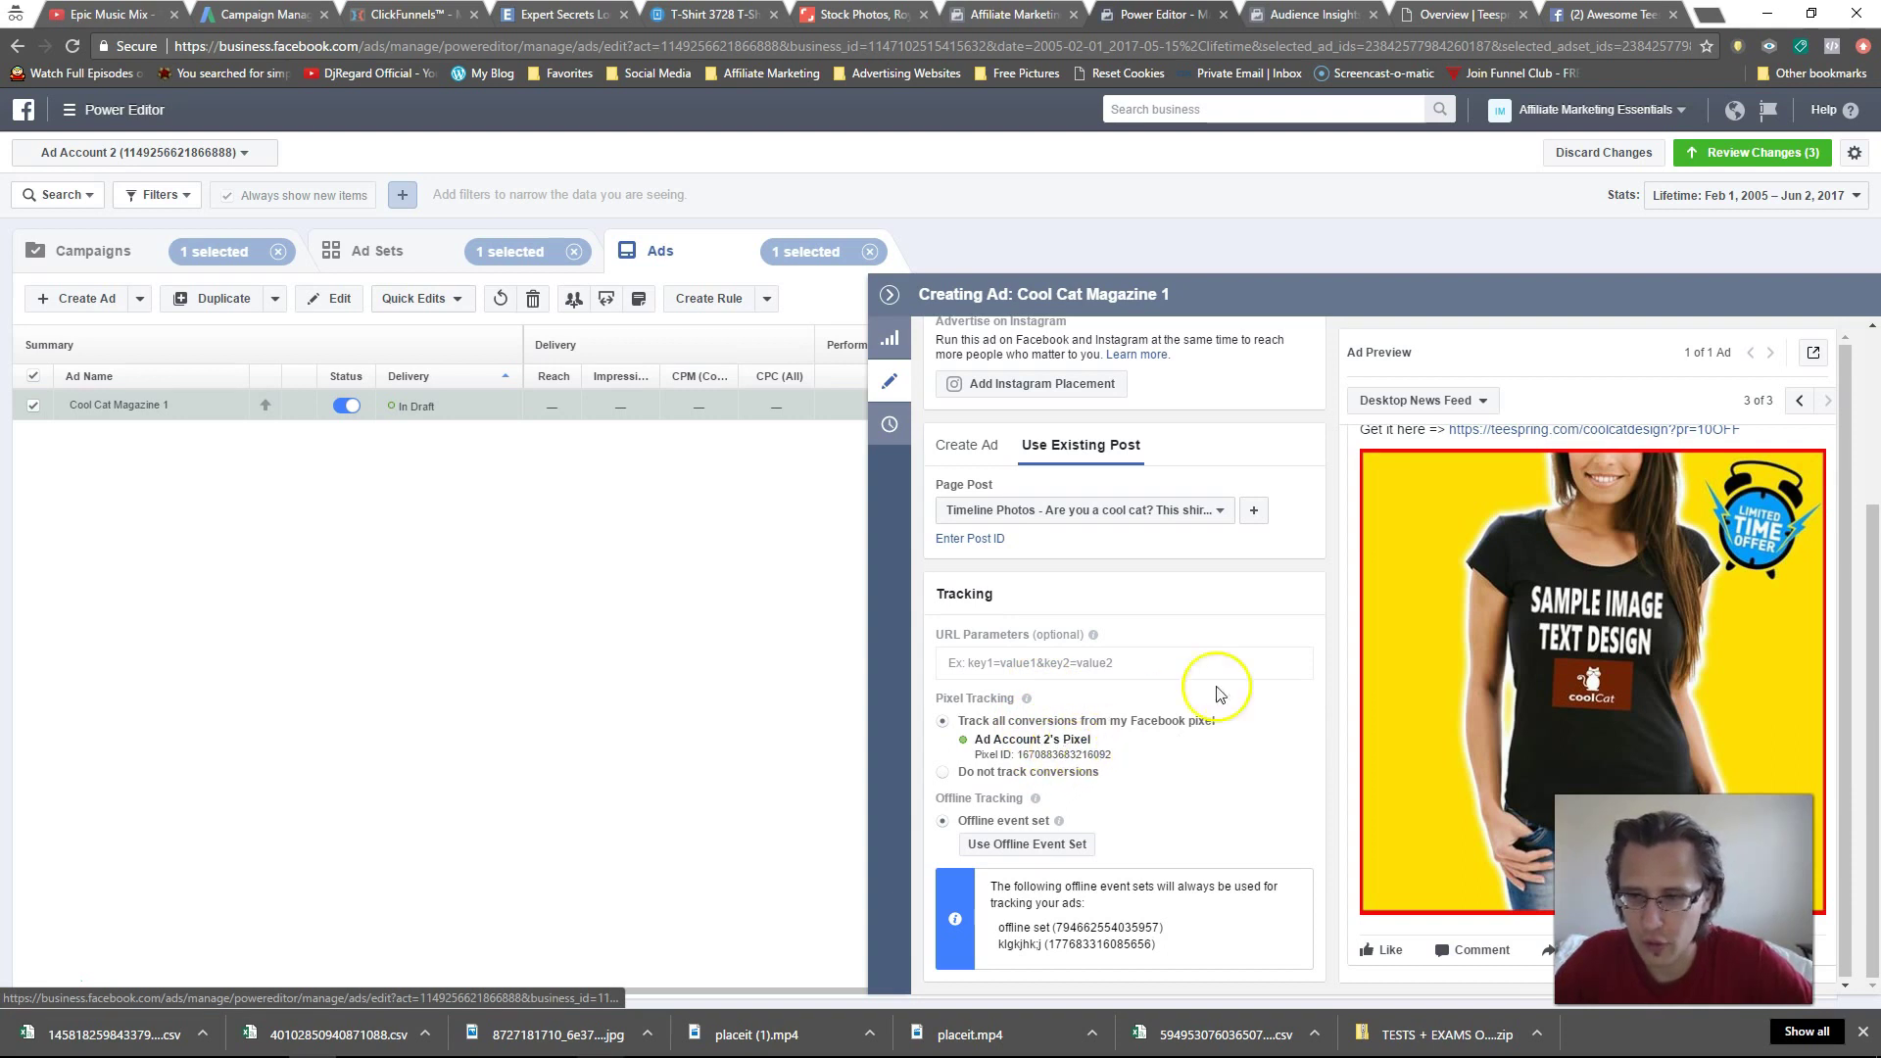
- Review and apply the pending changes to publish the new campaign, ad set and ad
scroll(1209, 684, up, 2)
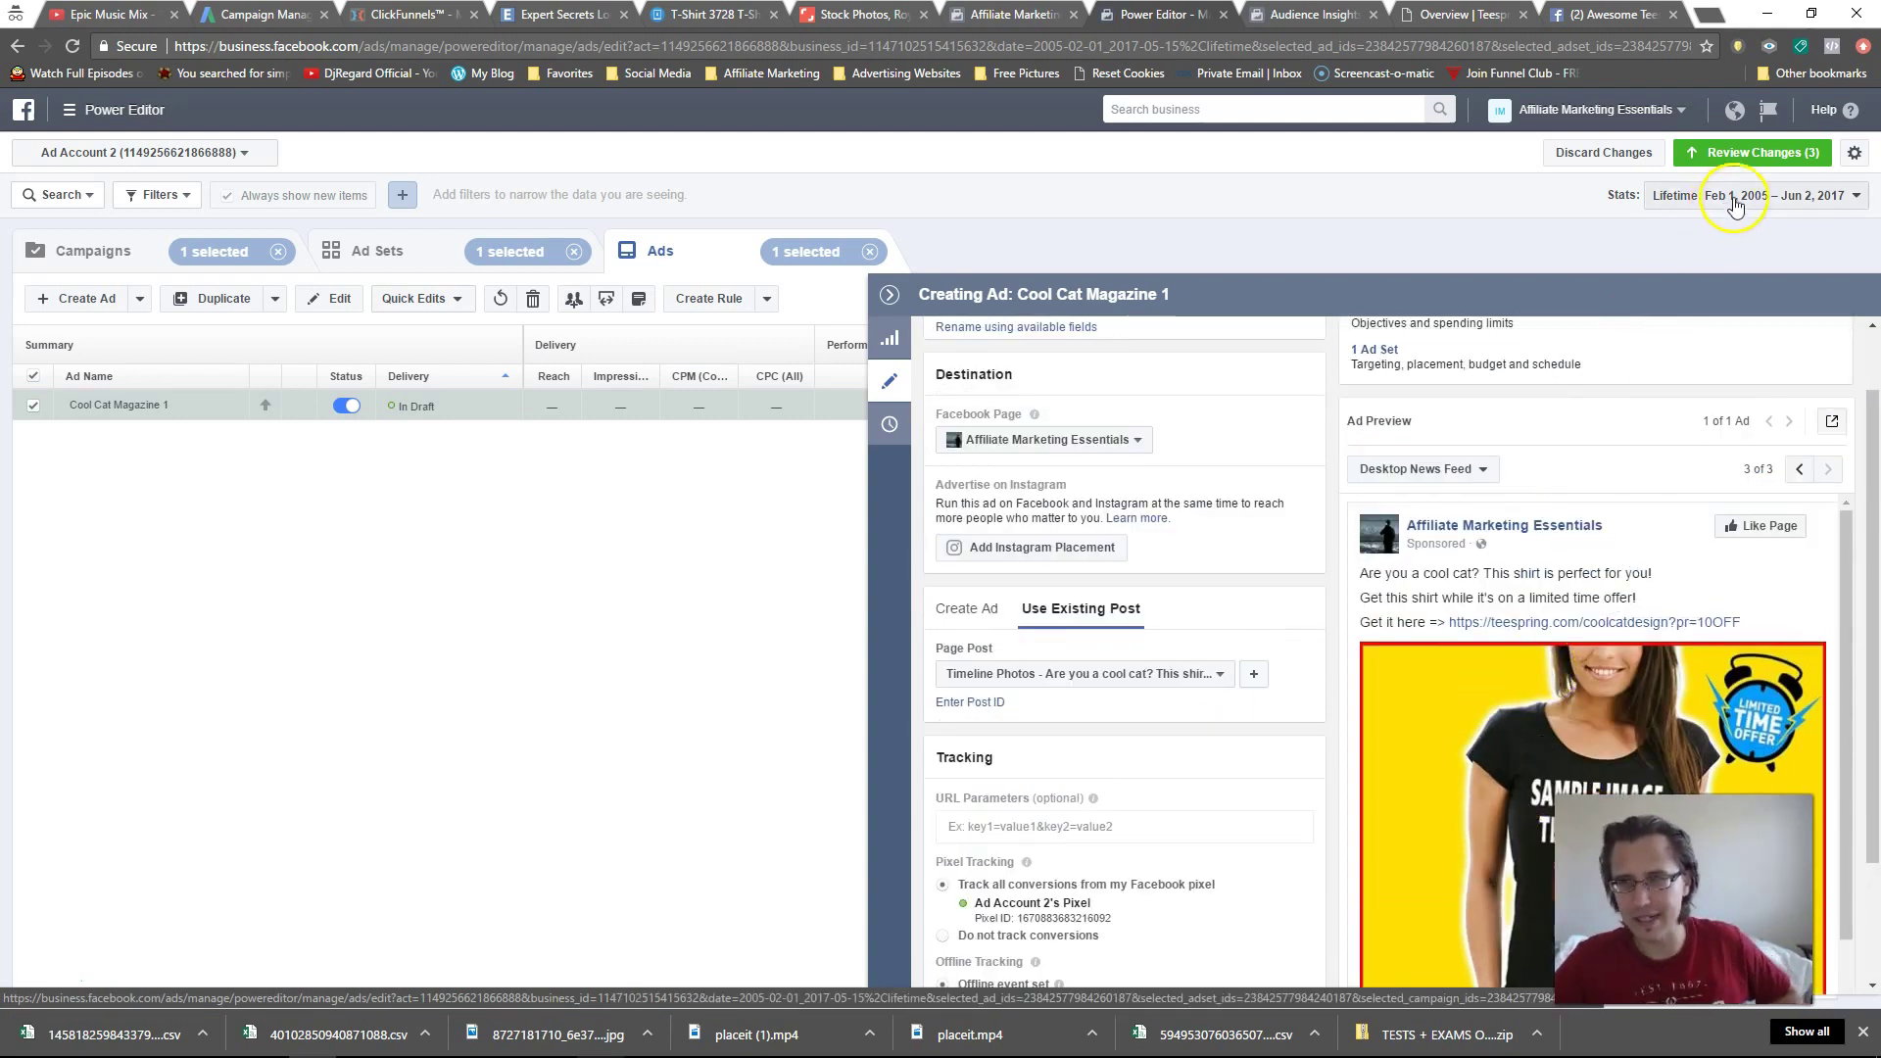
click(1737, 154)
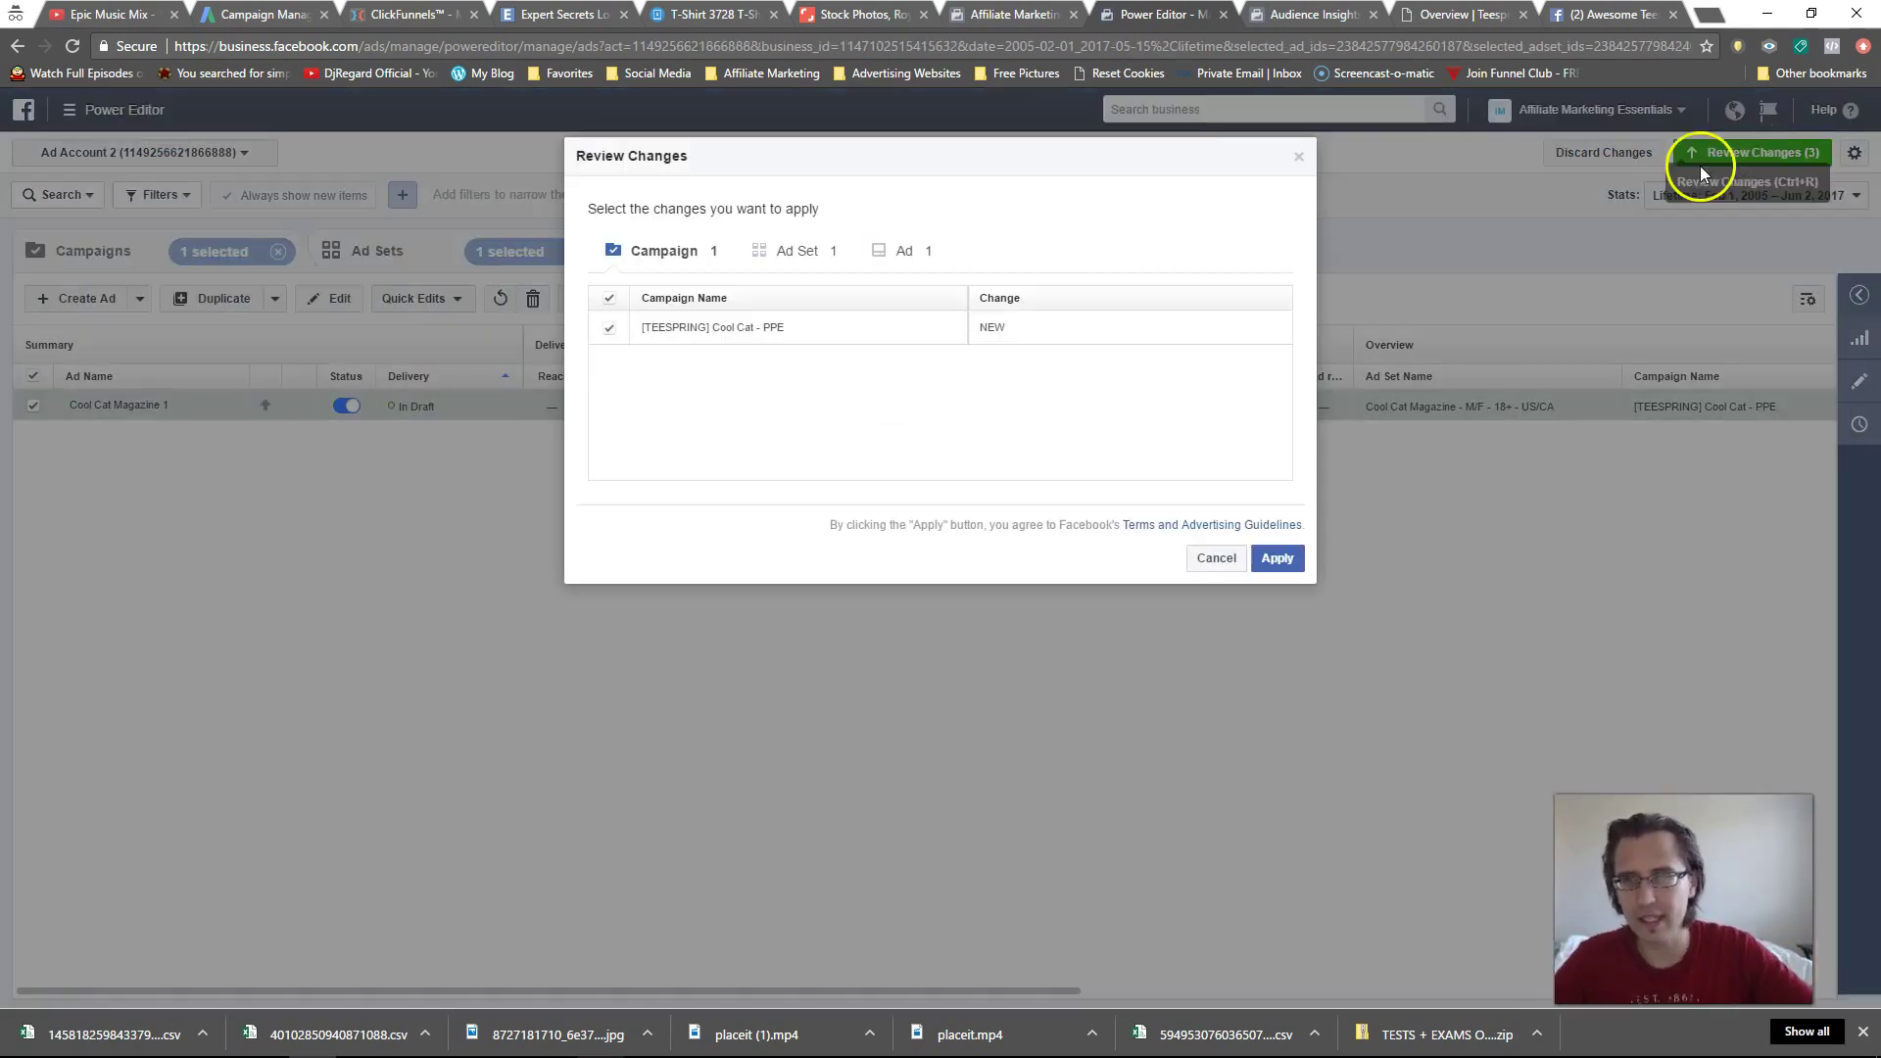
click(1279, 557)
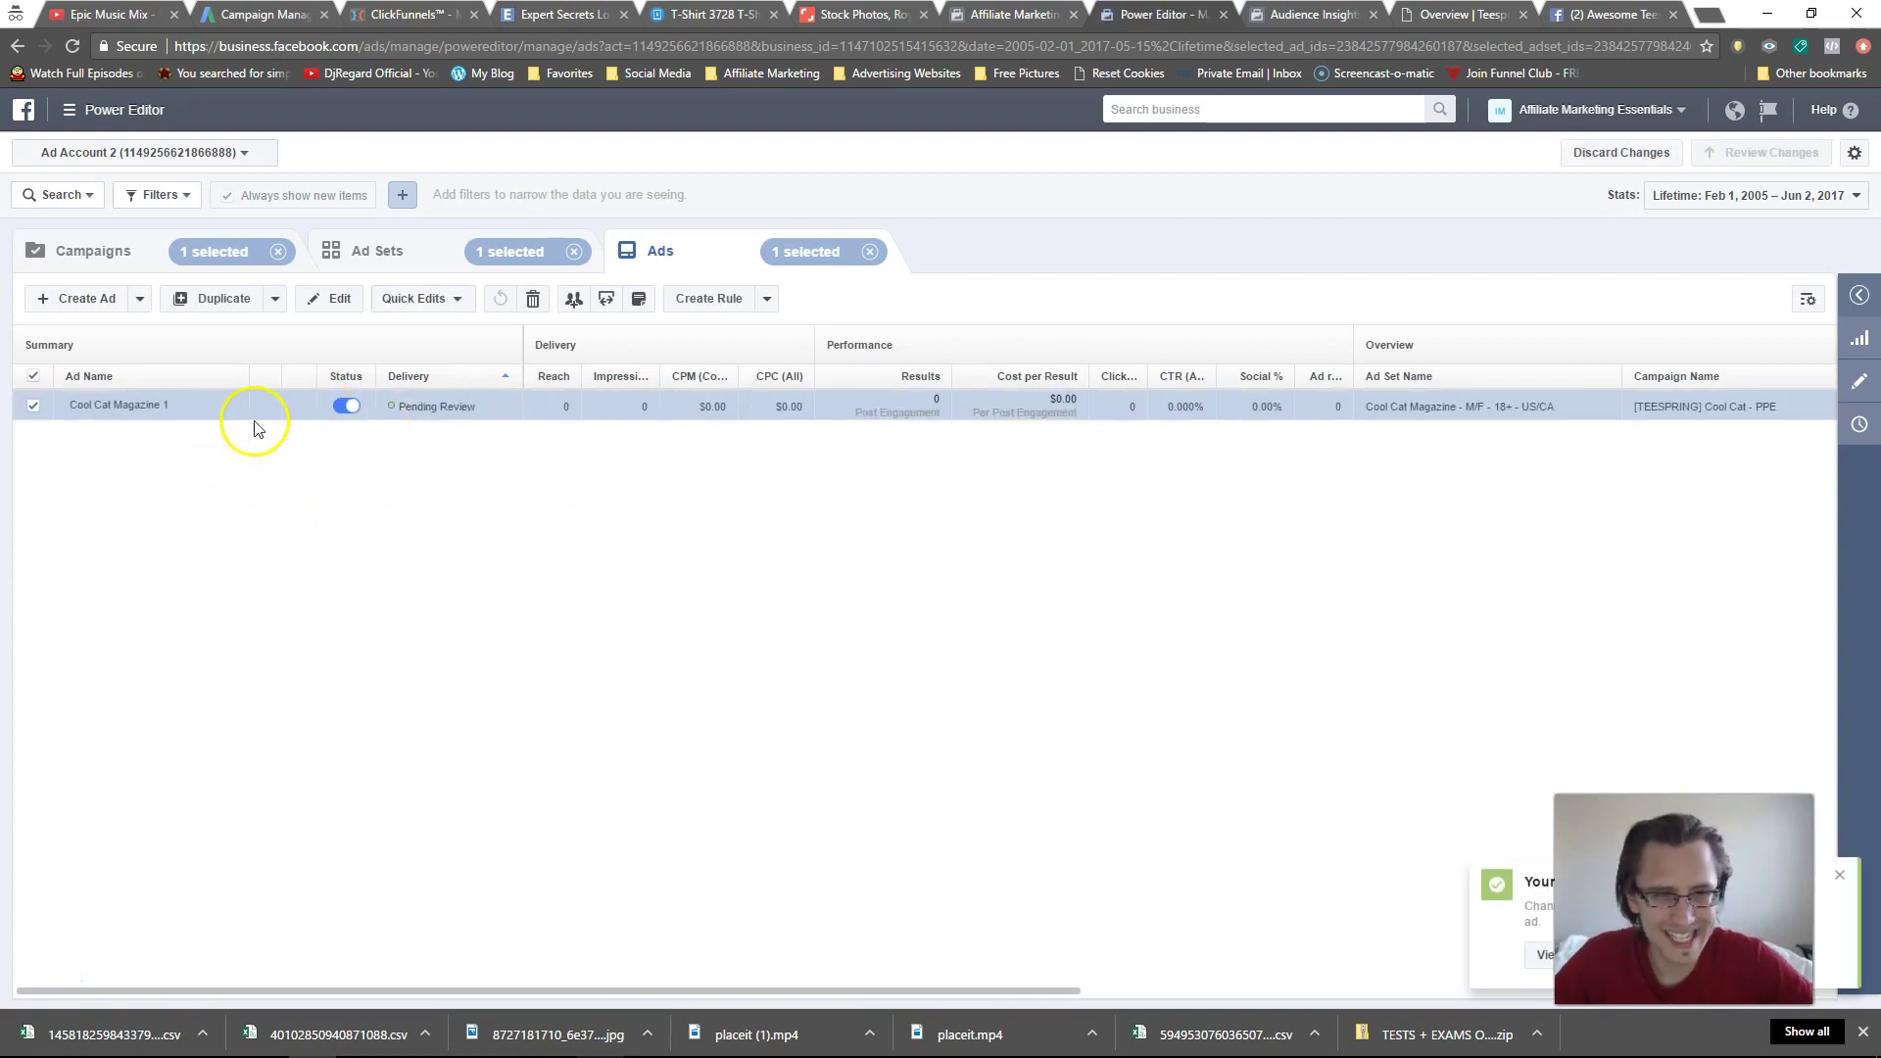
- Open the Facebook post with comments for the Cool Cat Magazine 1 ad and examine its text and shirt image
click(219, 432)
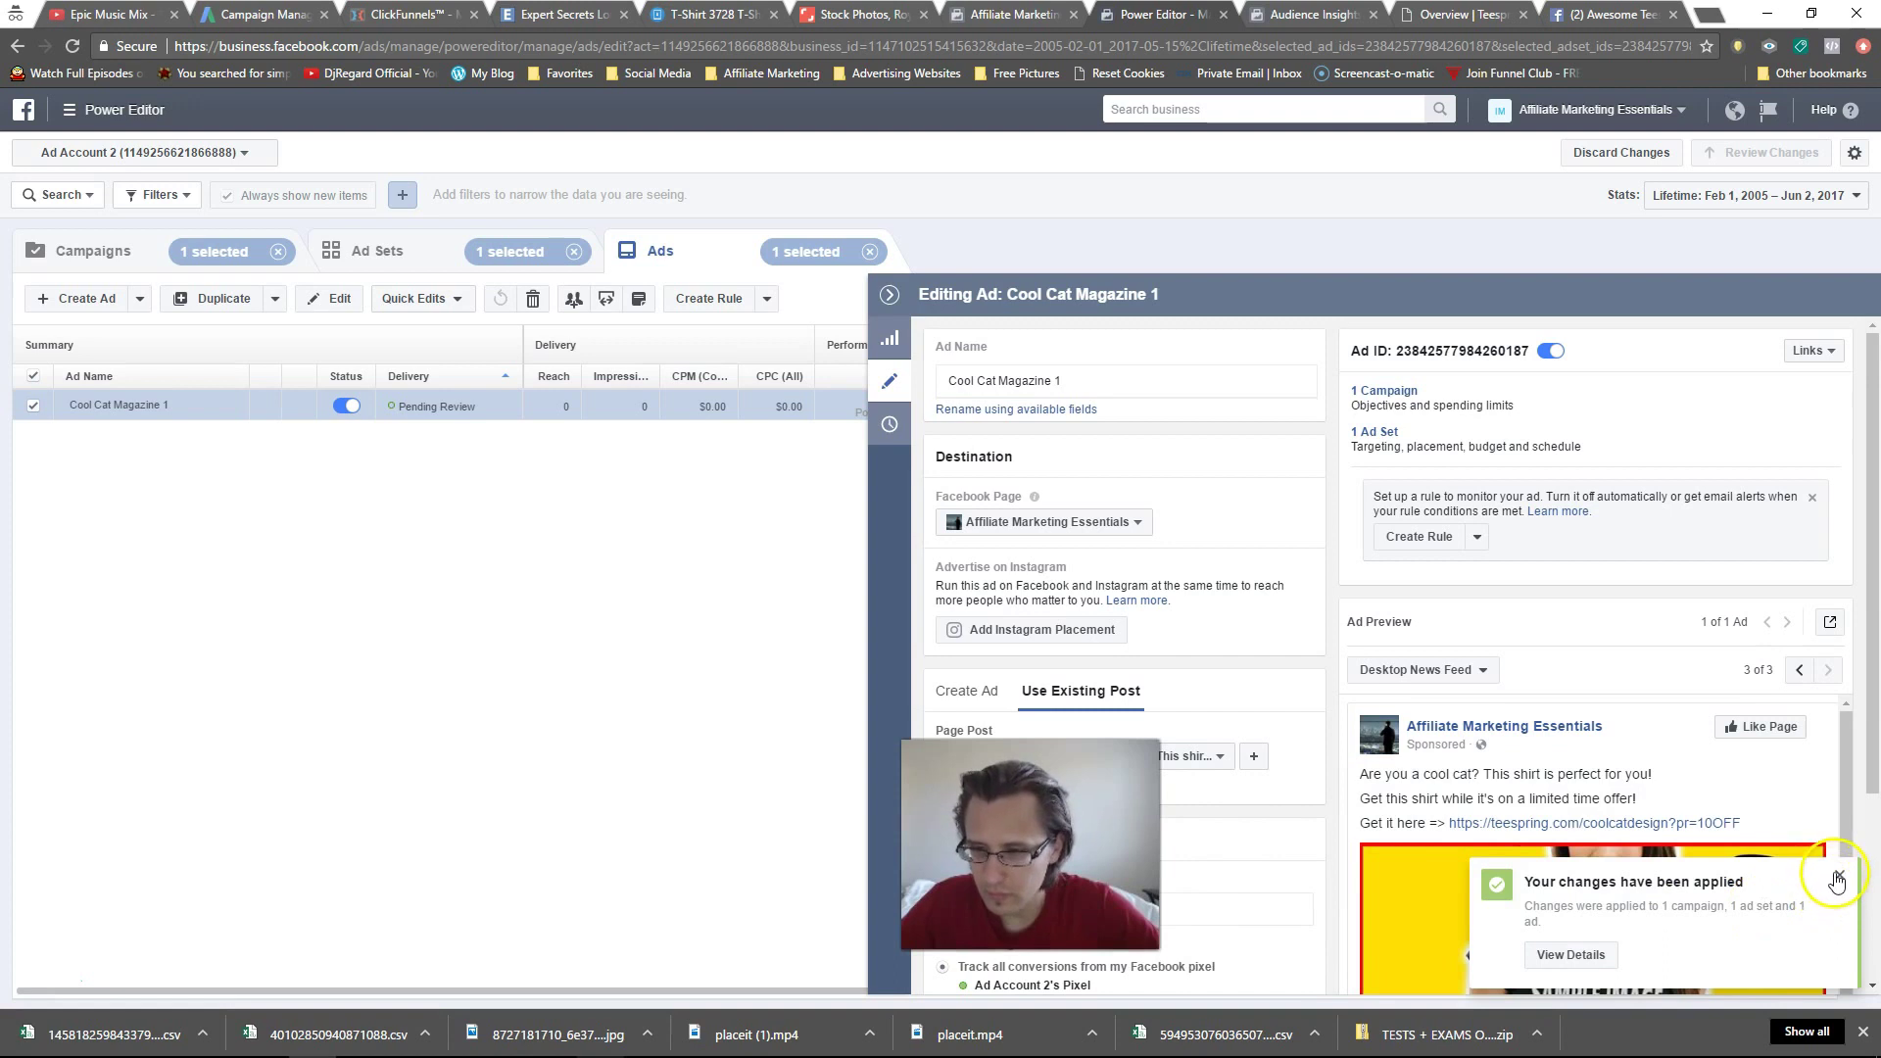
click(1837, 878)
click(1829, 623)
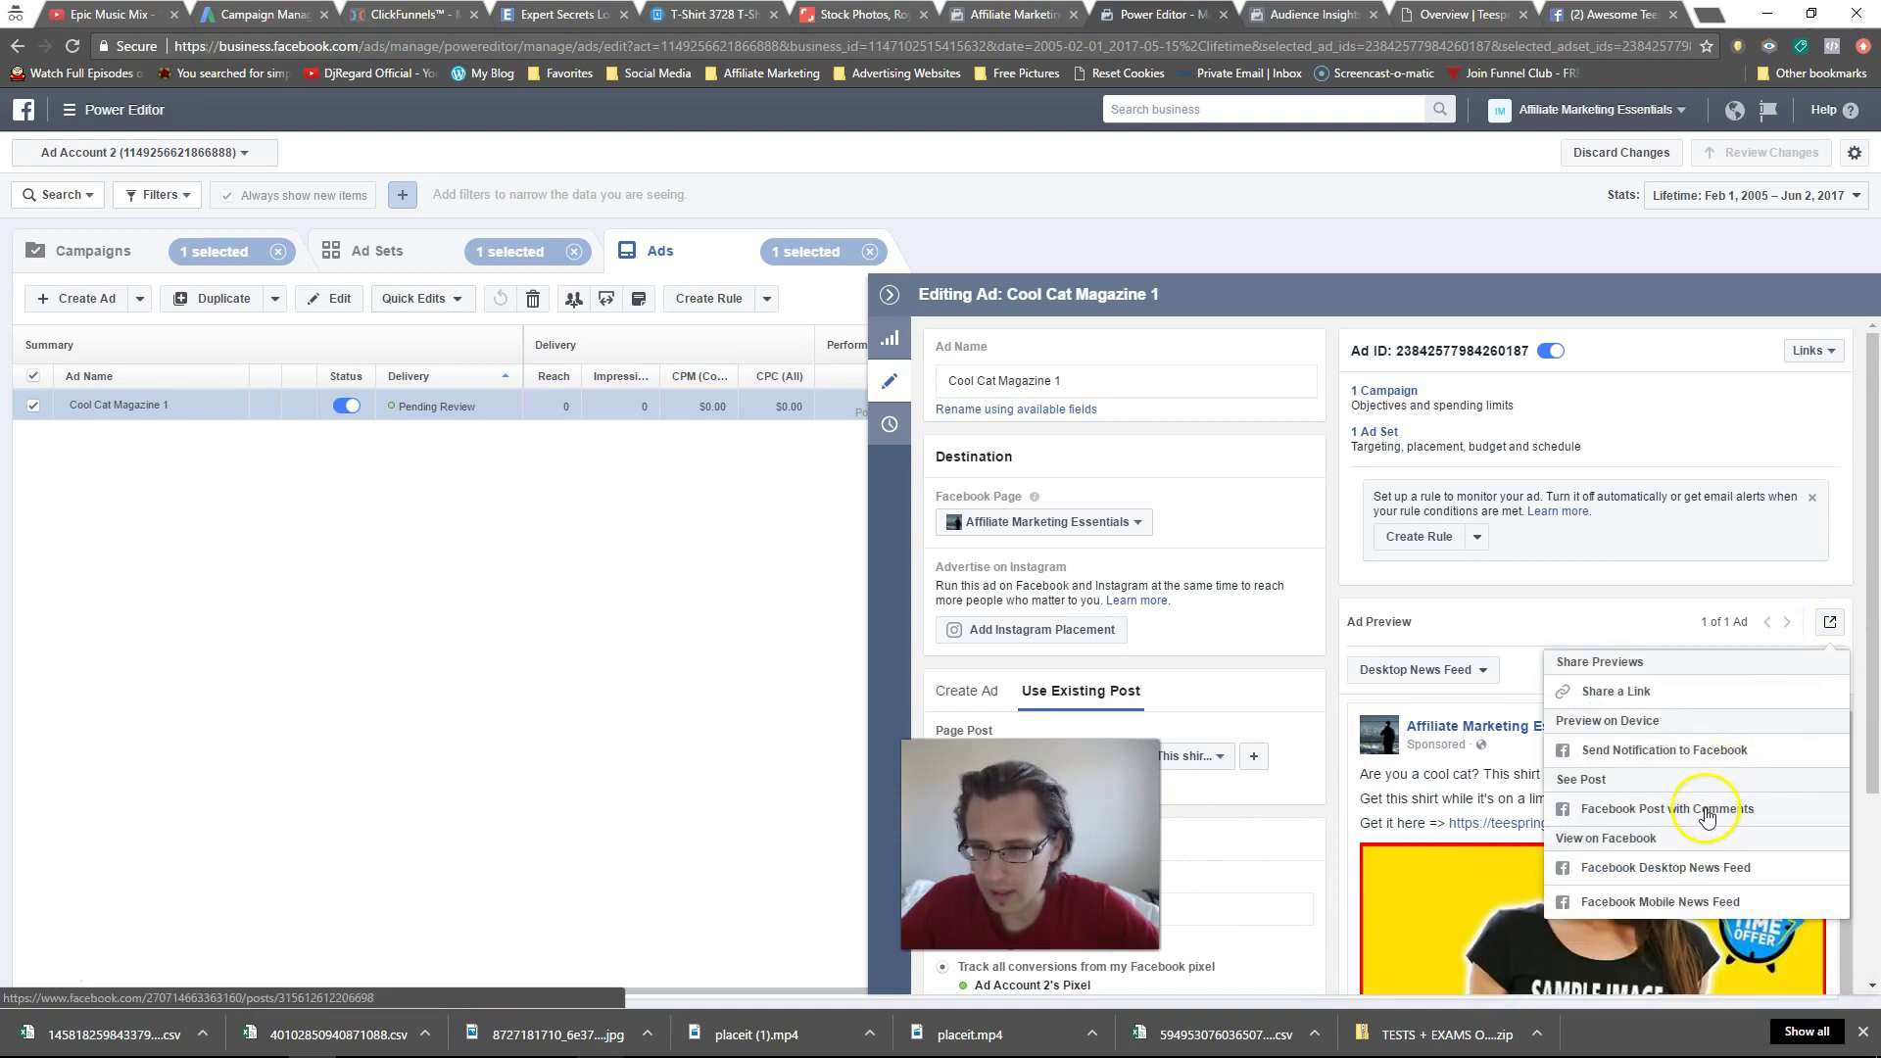
click(1703, 809)
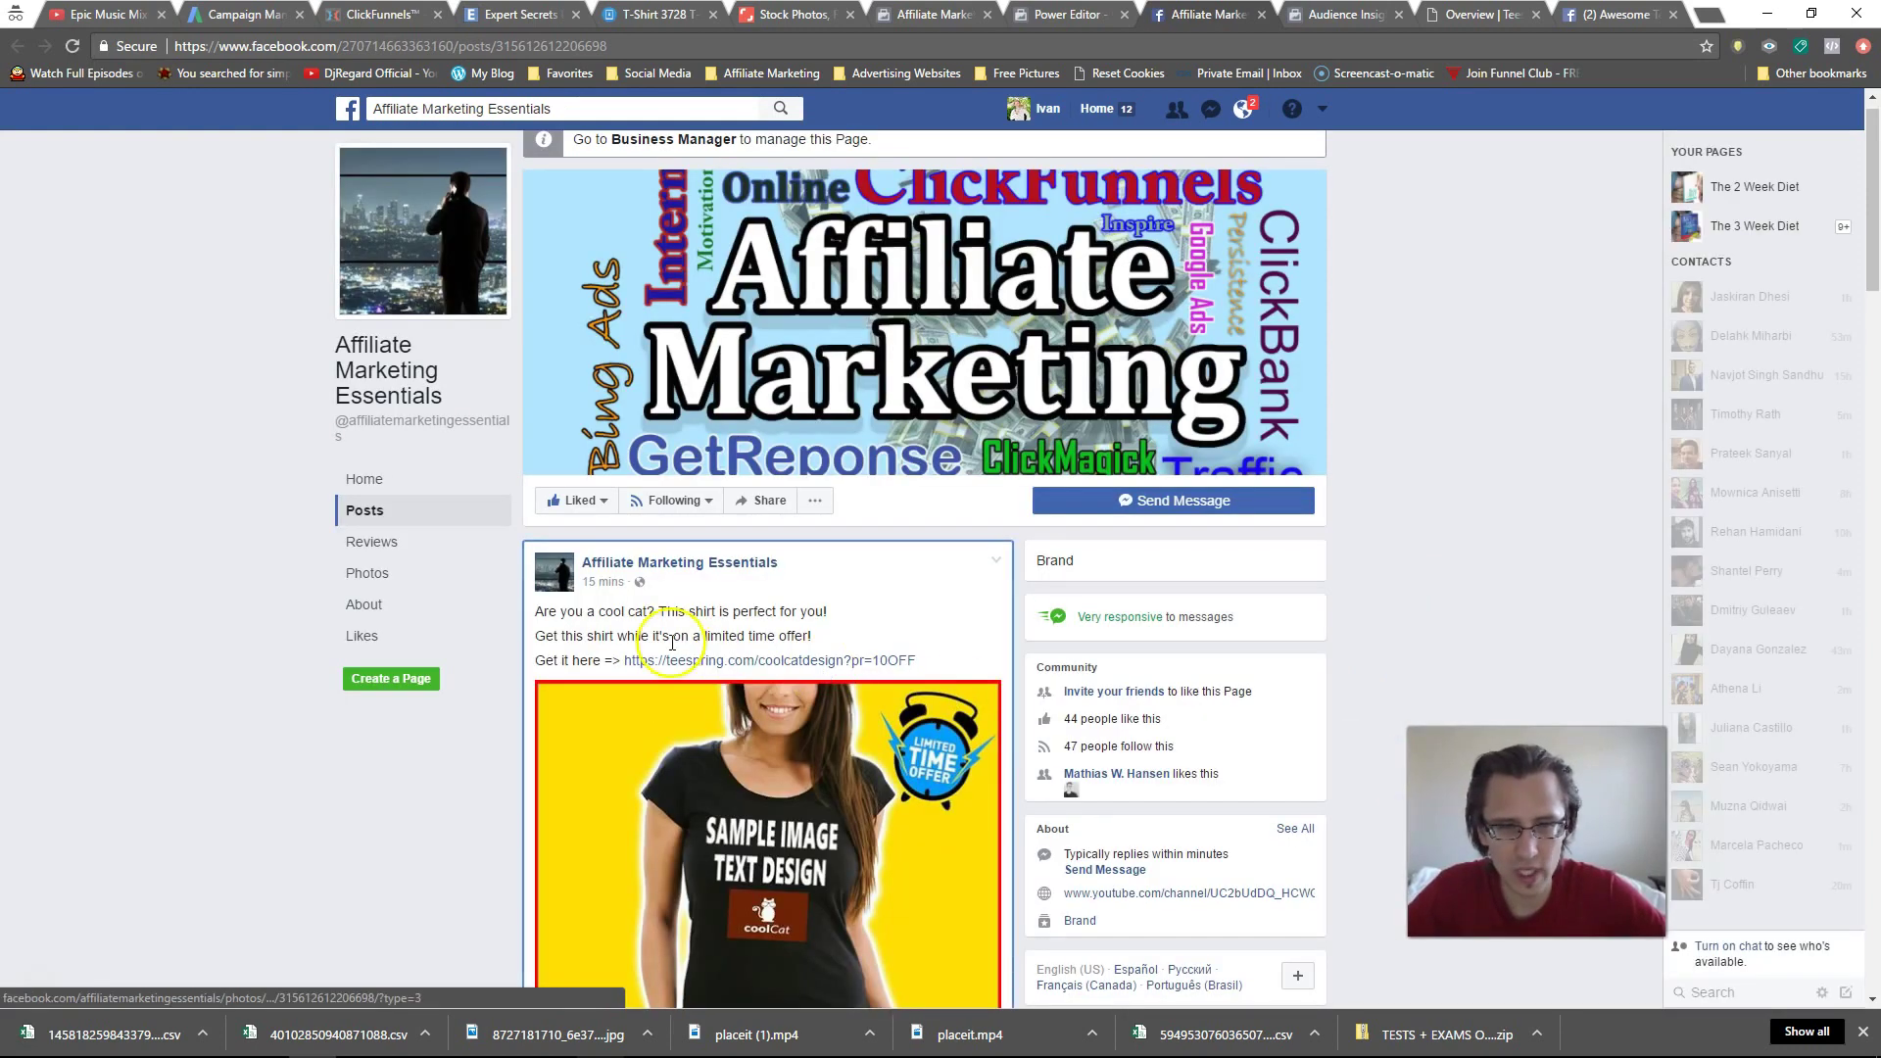
scroll(671, 629, down, 2)
scroll(774, 588, down, 2)
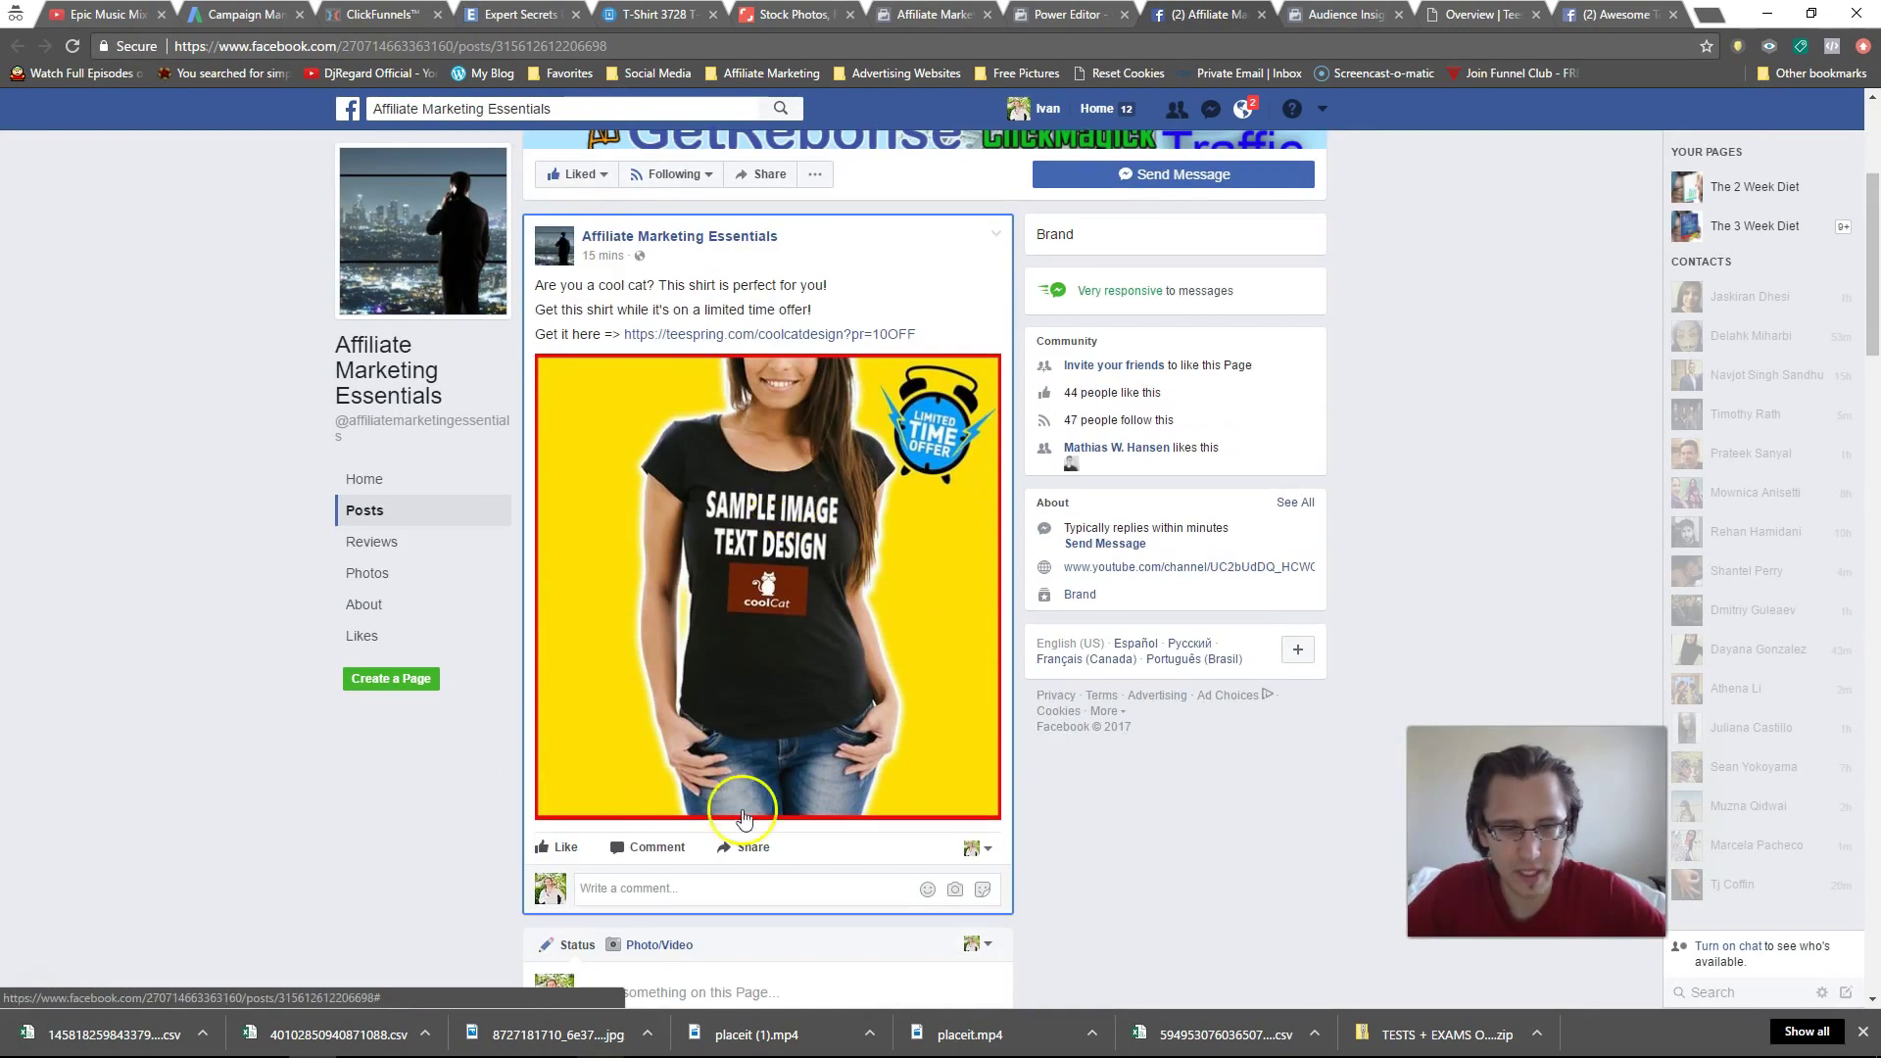
scroll(750, 793, up, 2)
drag(692, 449, 748, 474)
scroll(670, 510, down, 1)
scroll(670, 509, down, 1)
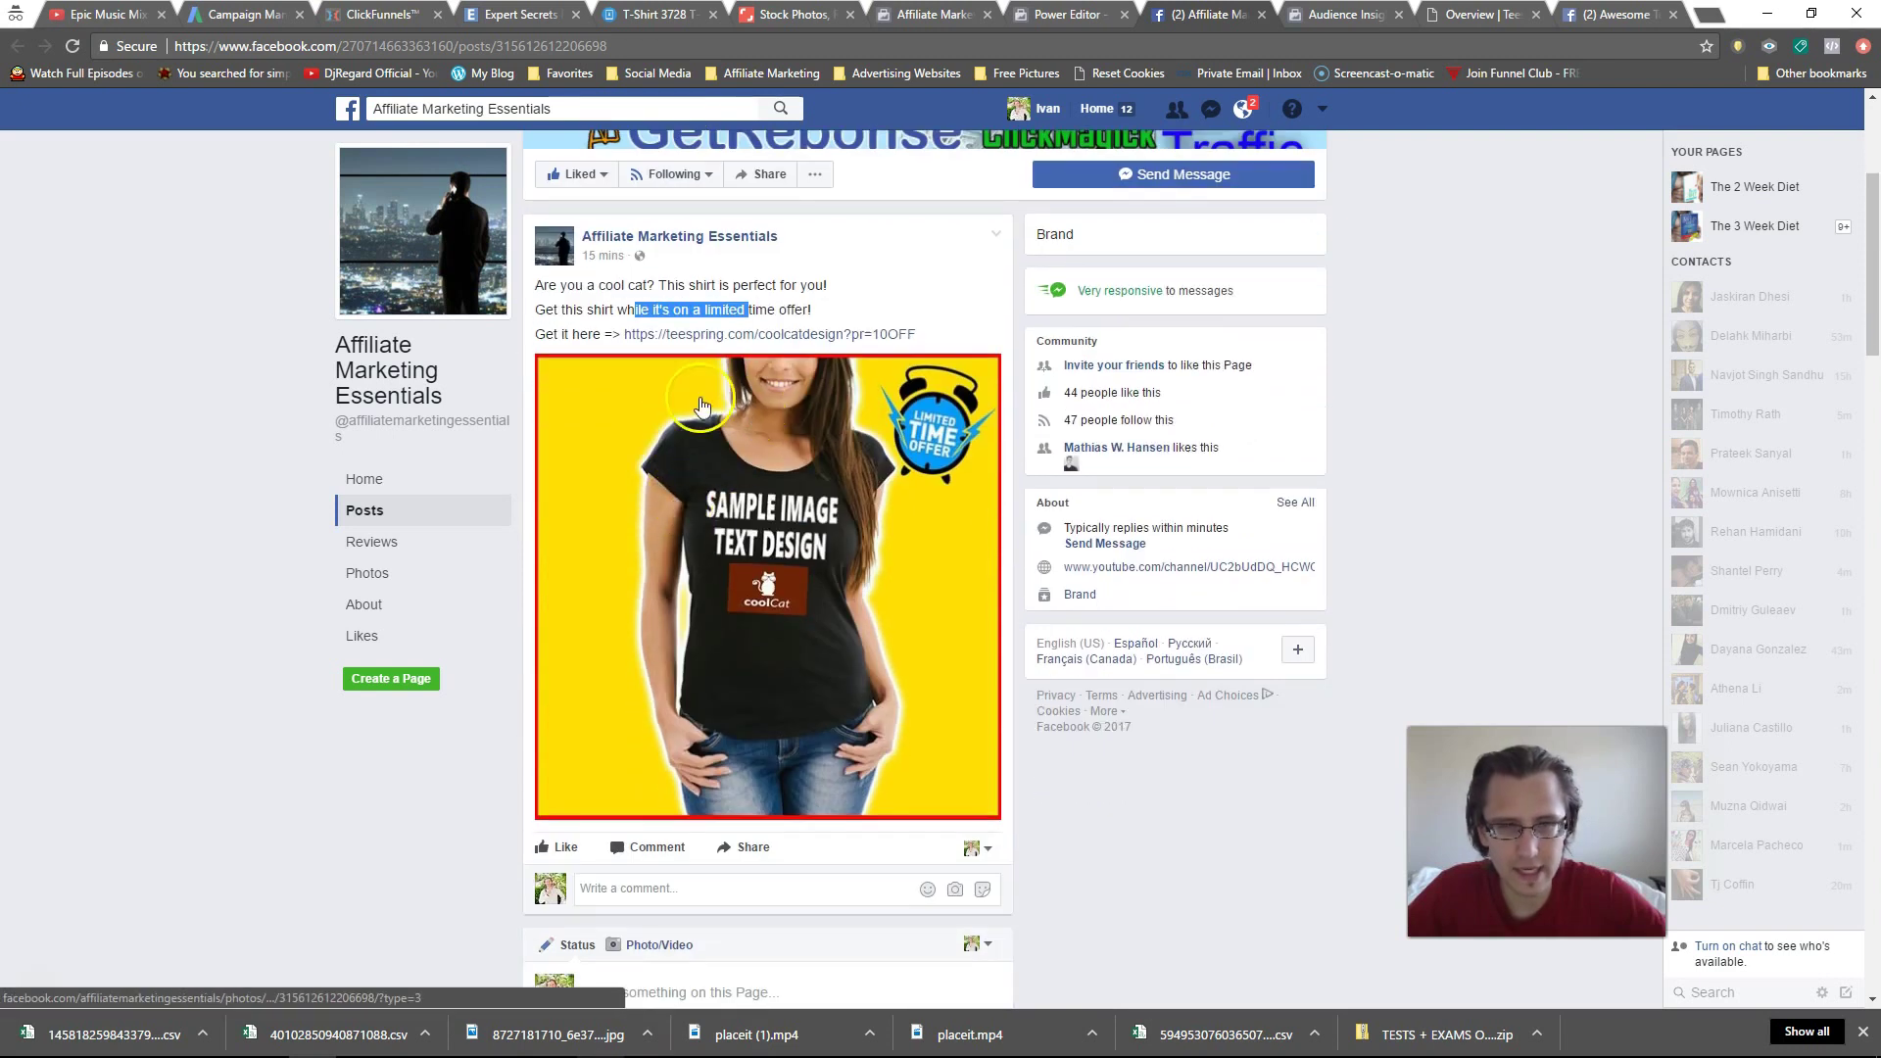
- Follow the post's Teespring link, check the discount banner on the shirt page and close that page
click(786, 336)
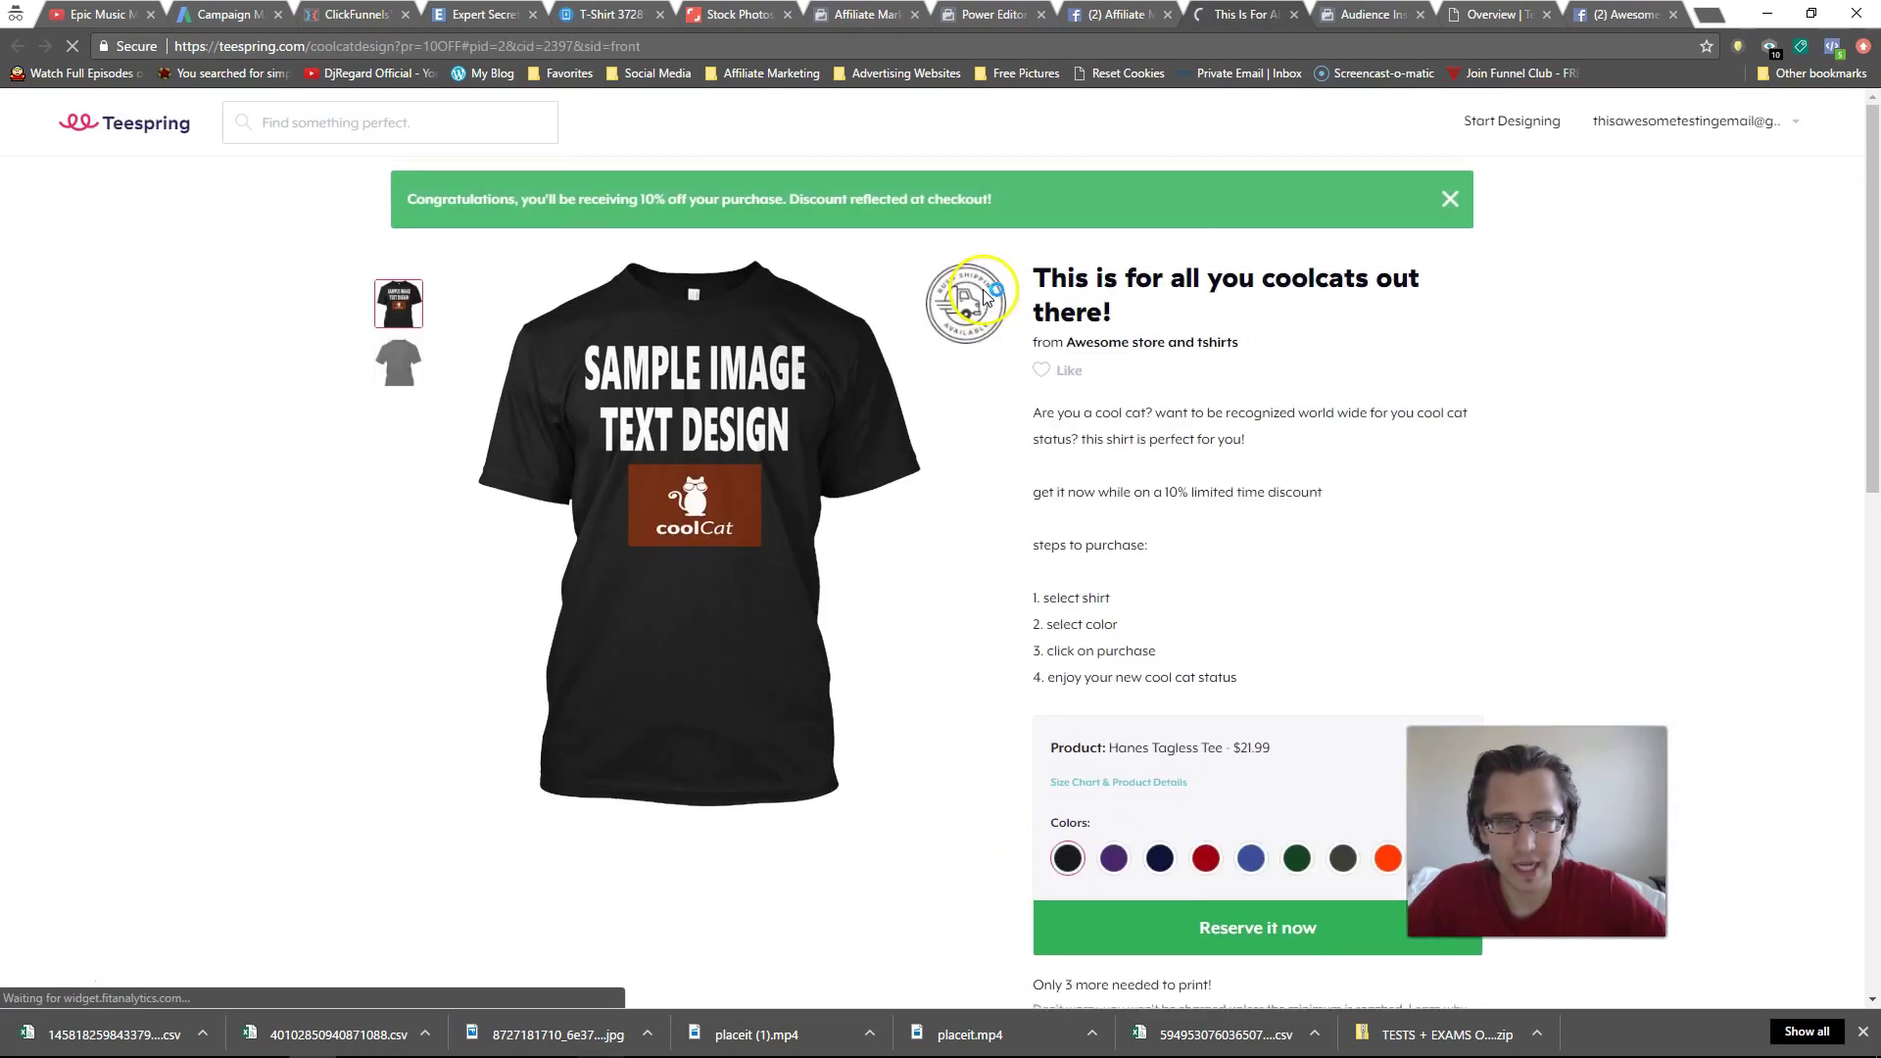
drag(556, 208, 974, 193)
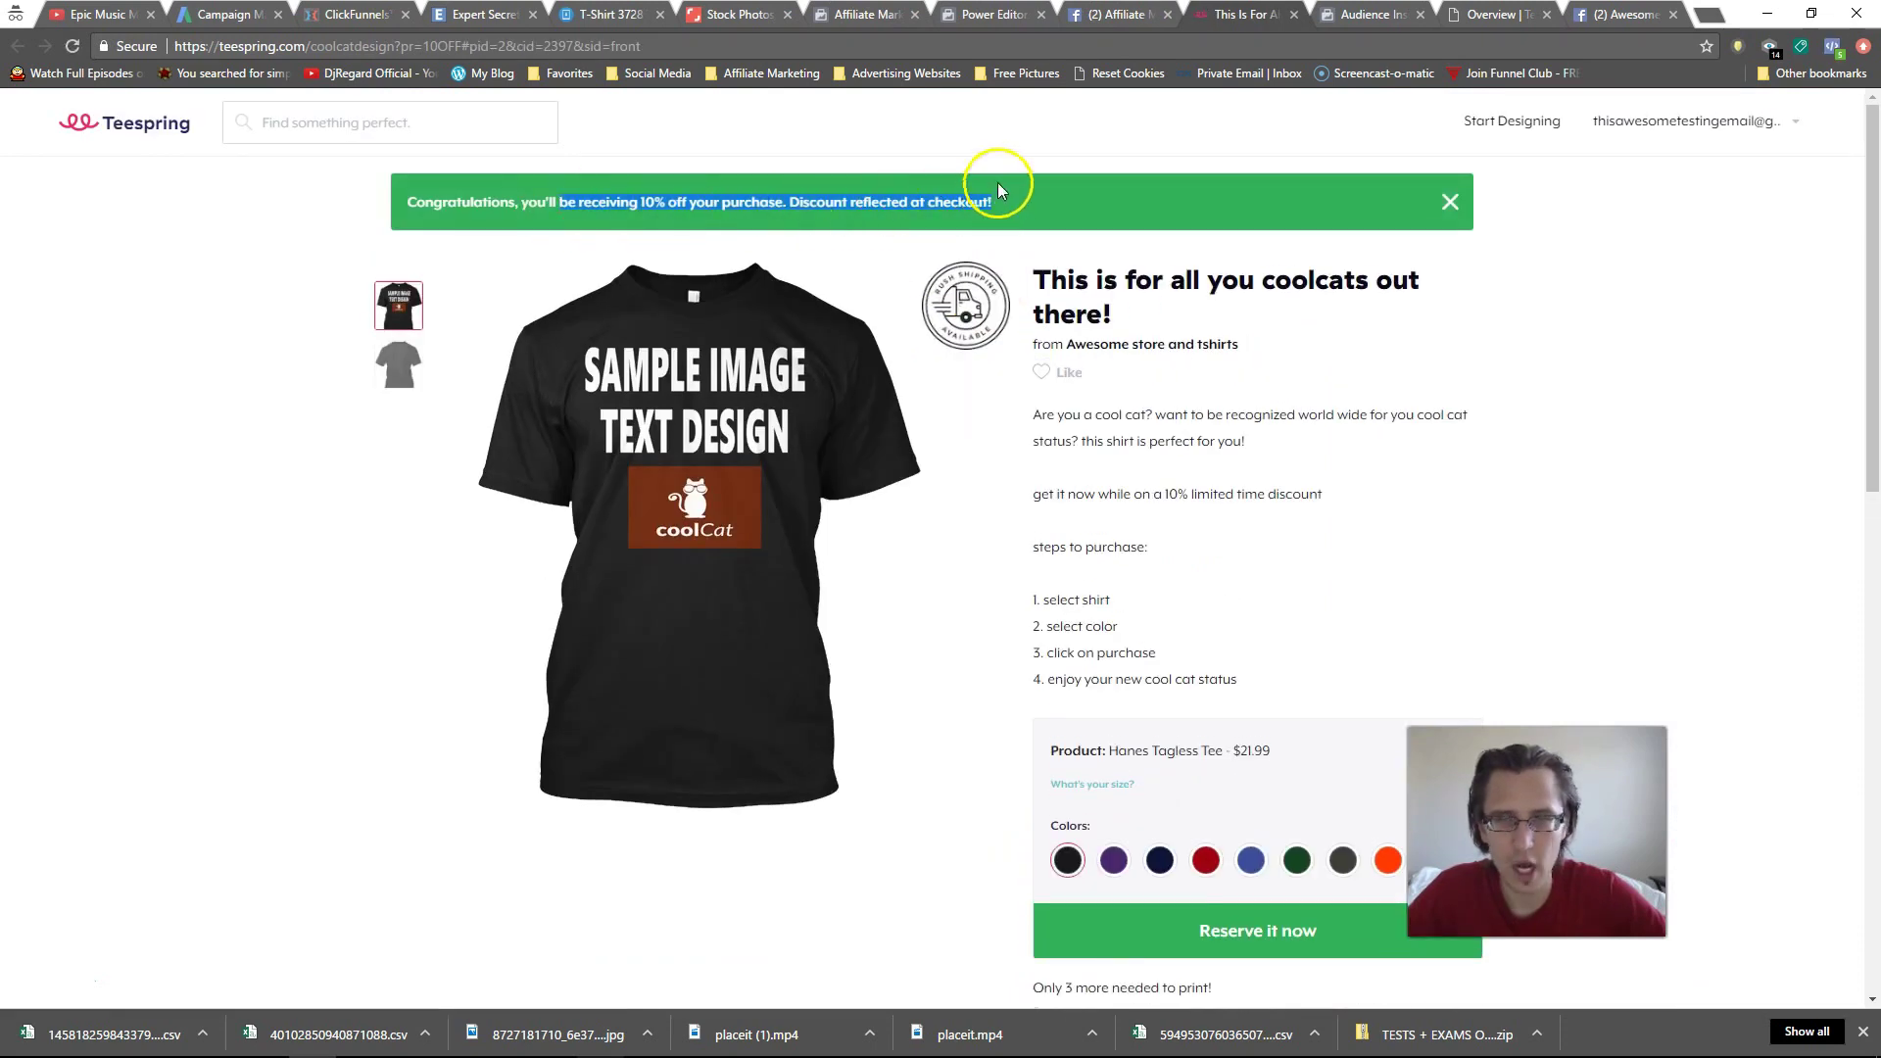
click(1292, 15)
- Close the Facebook post page and open the Cool Cat Magazine 1 ad's preview in the live Facebook desktop news feed
scroll(979, 192, up, 2)
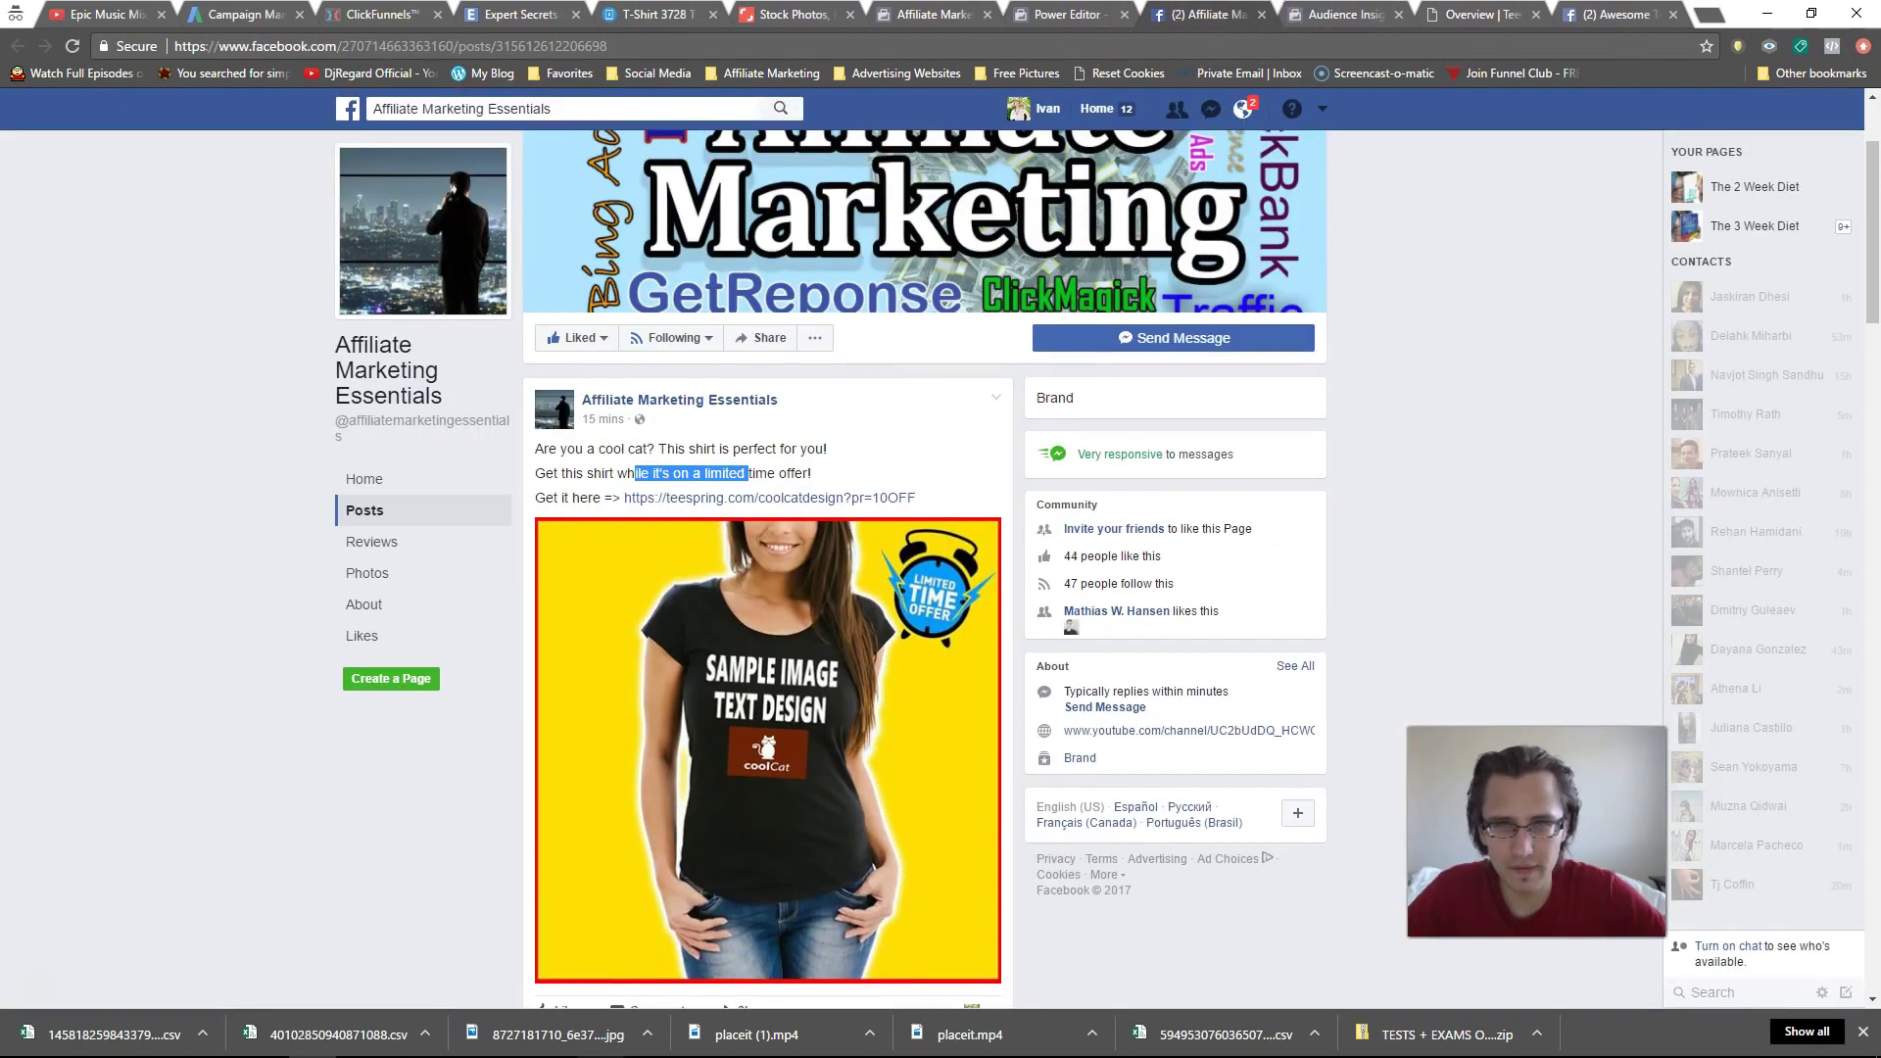
click(1261, 15)
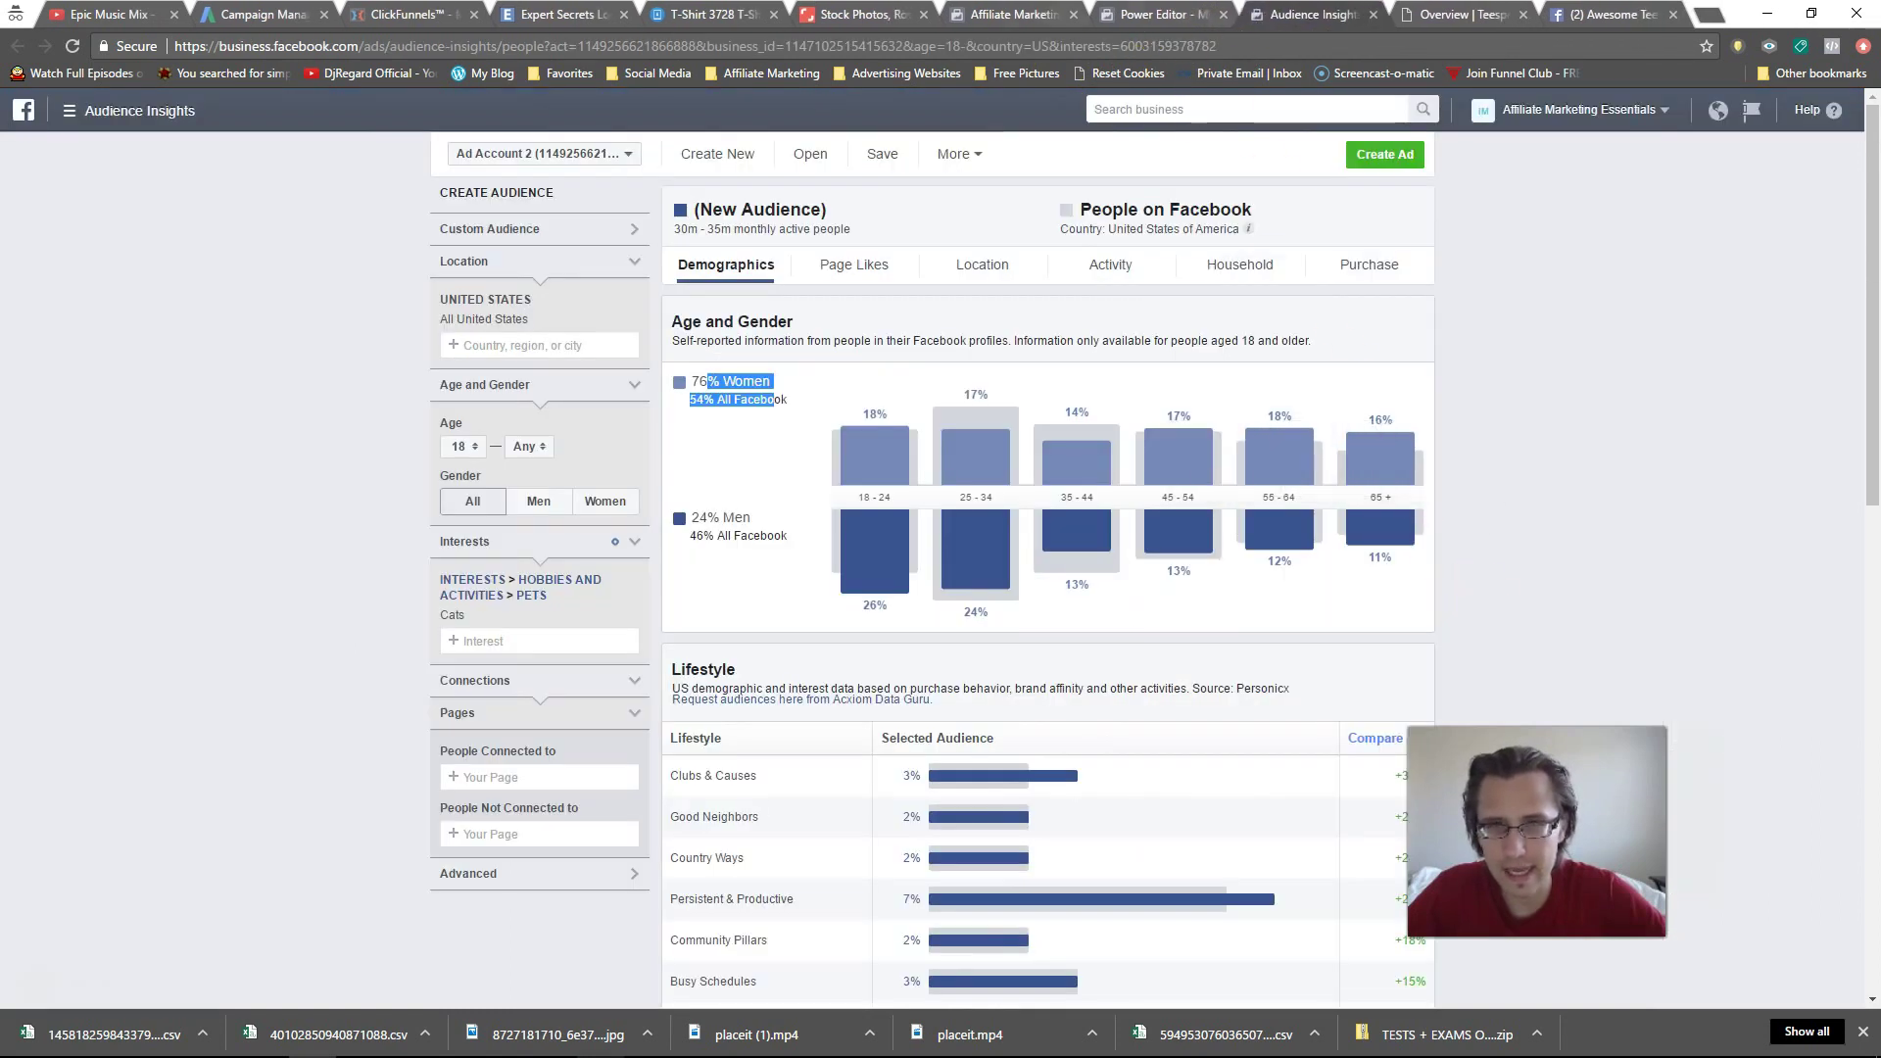
click(1141, 14)
click(1829, 621)
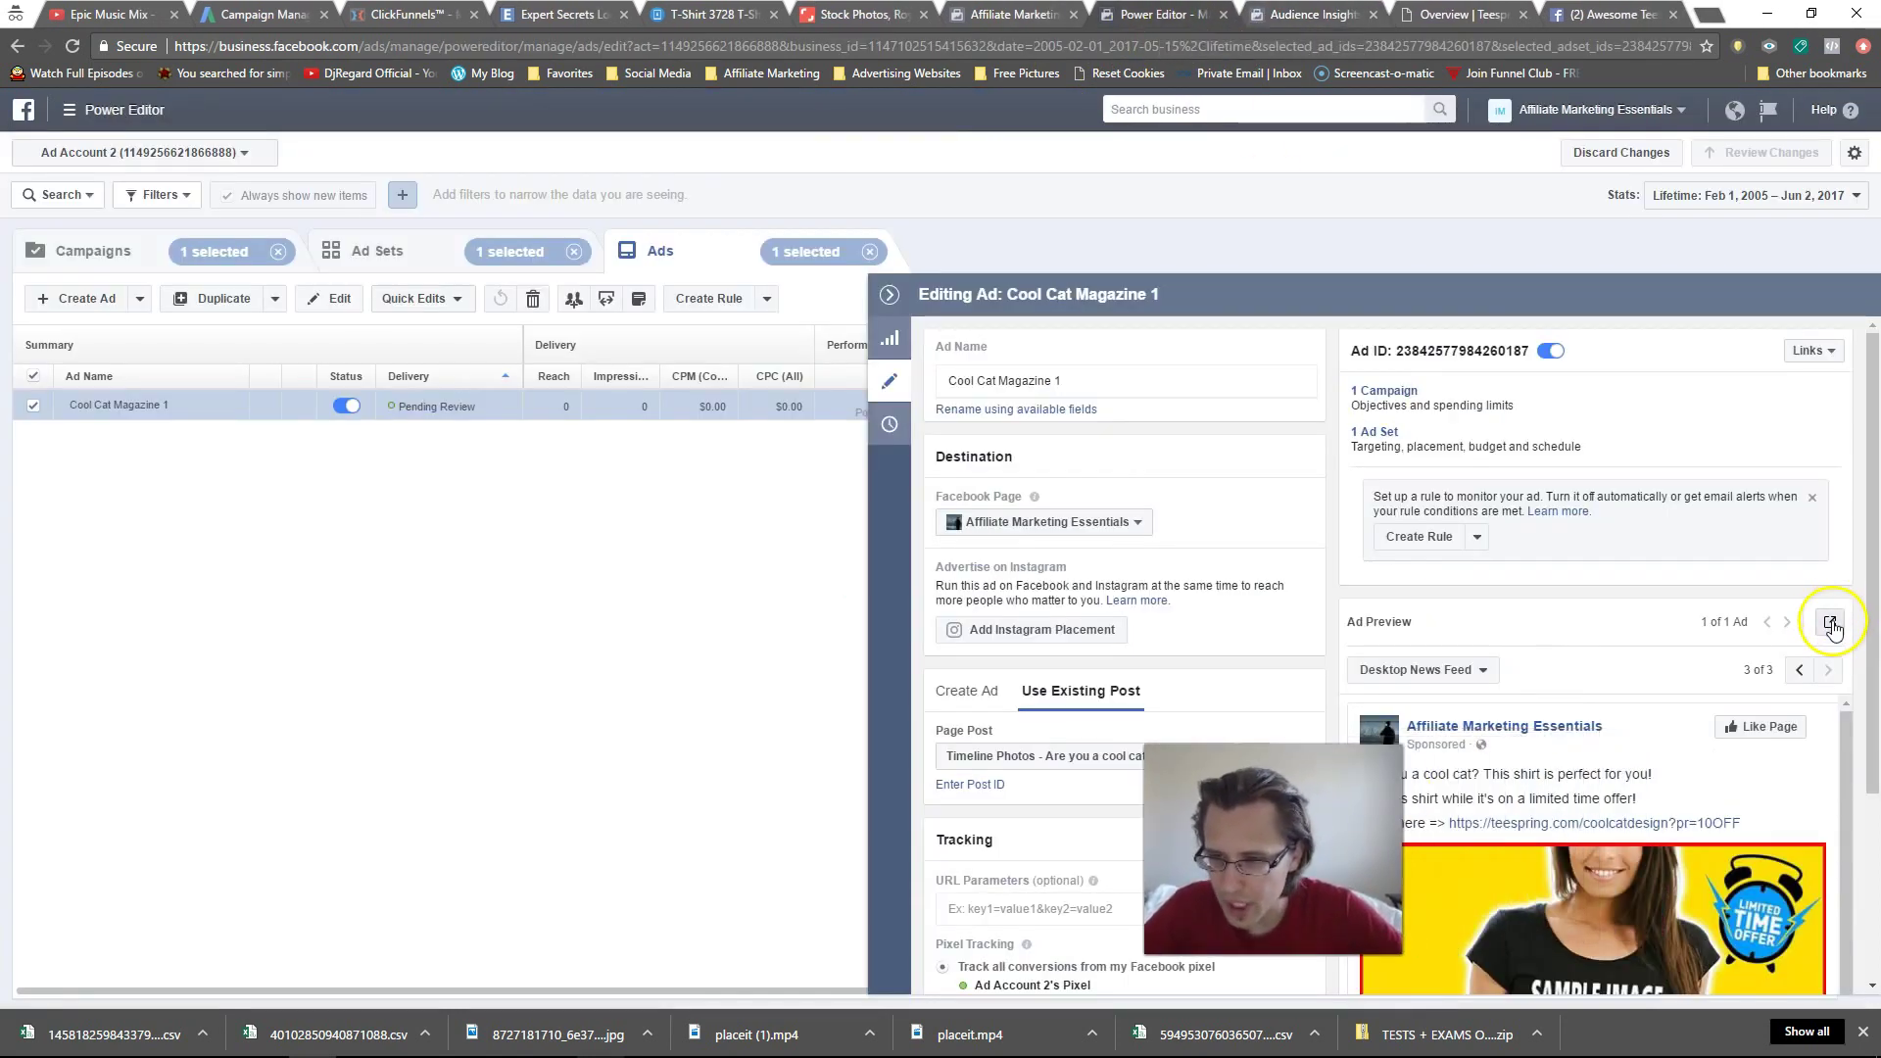
click(1668, 868)
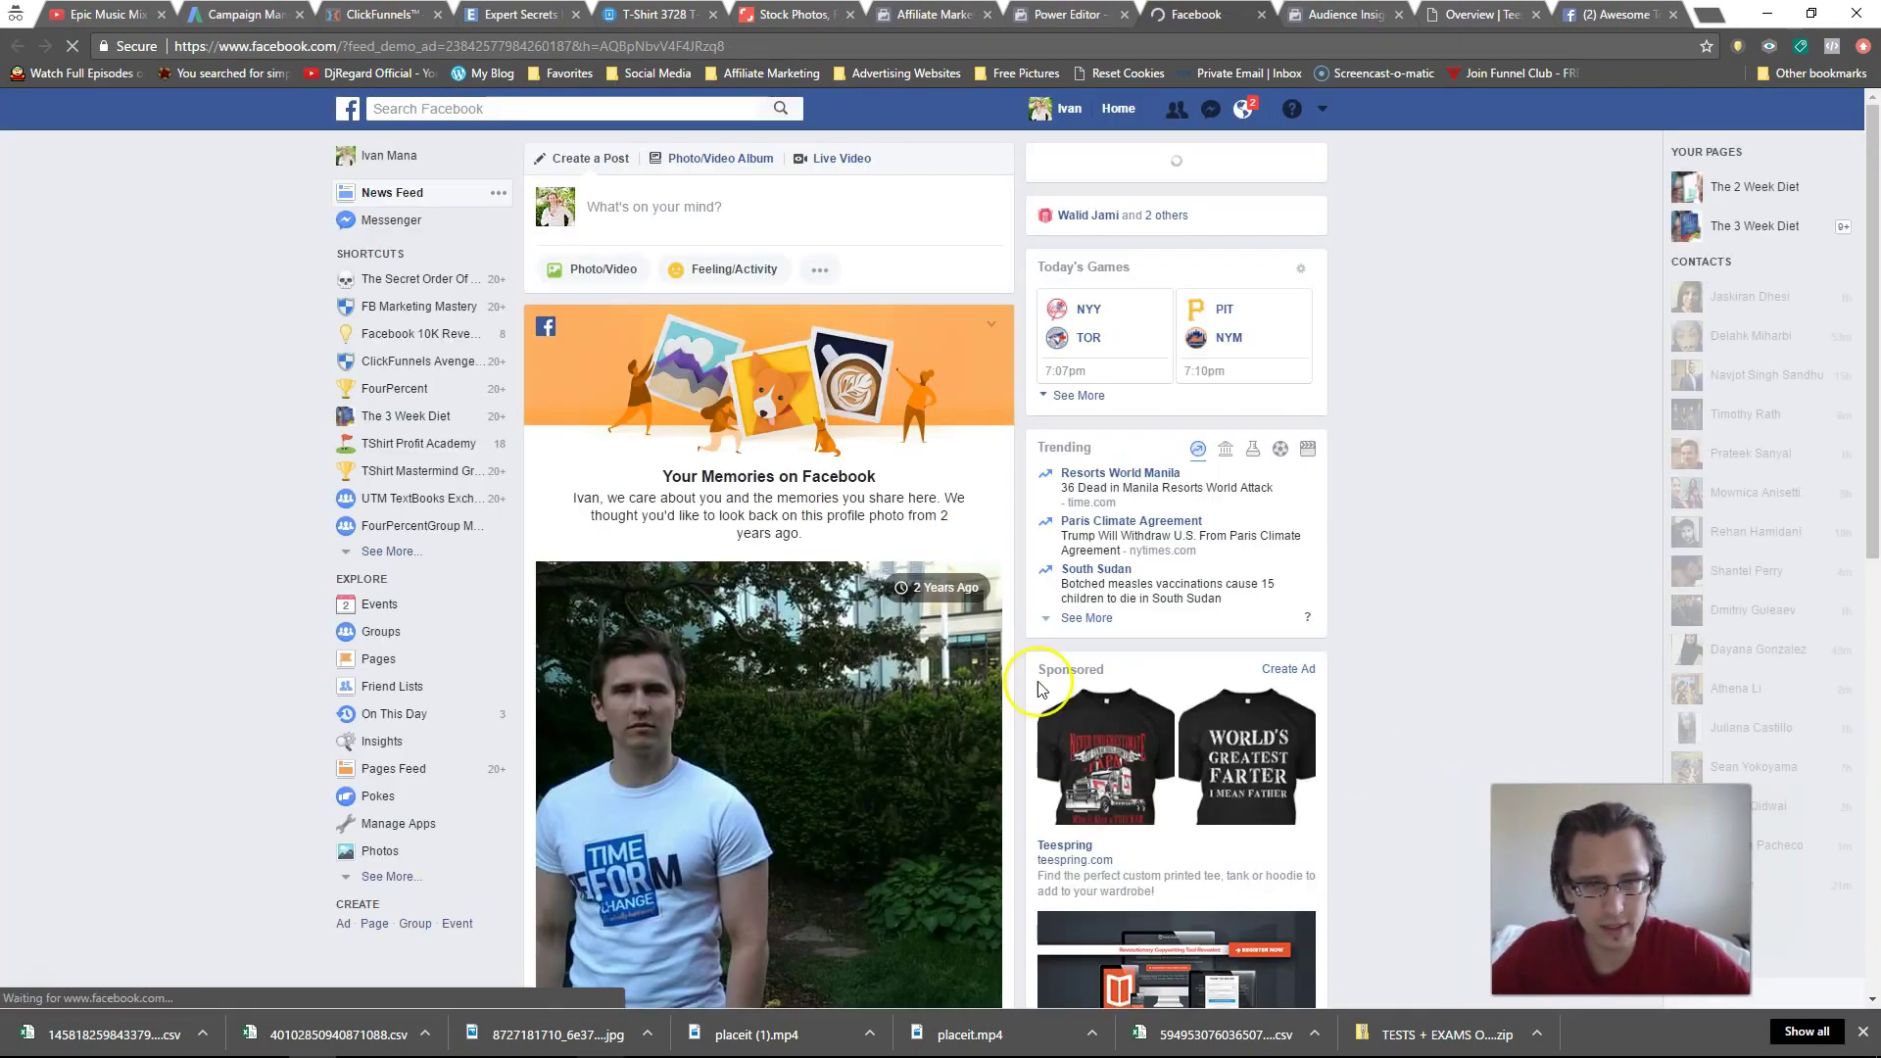
- Examine the sponsored demo post's text, Teespring link and shirt image in the news feed, and close that page
scroll(162, 517, down, 6)
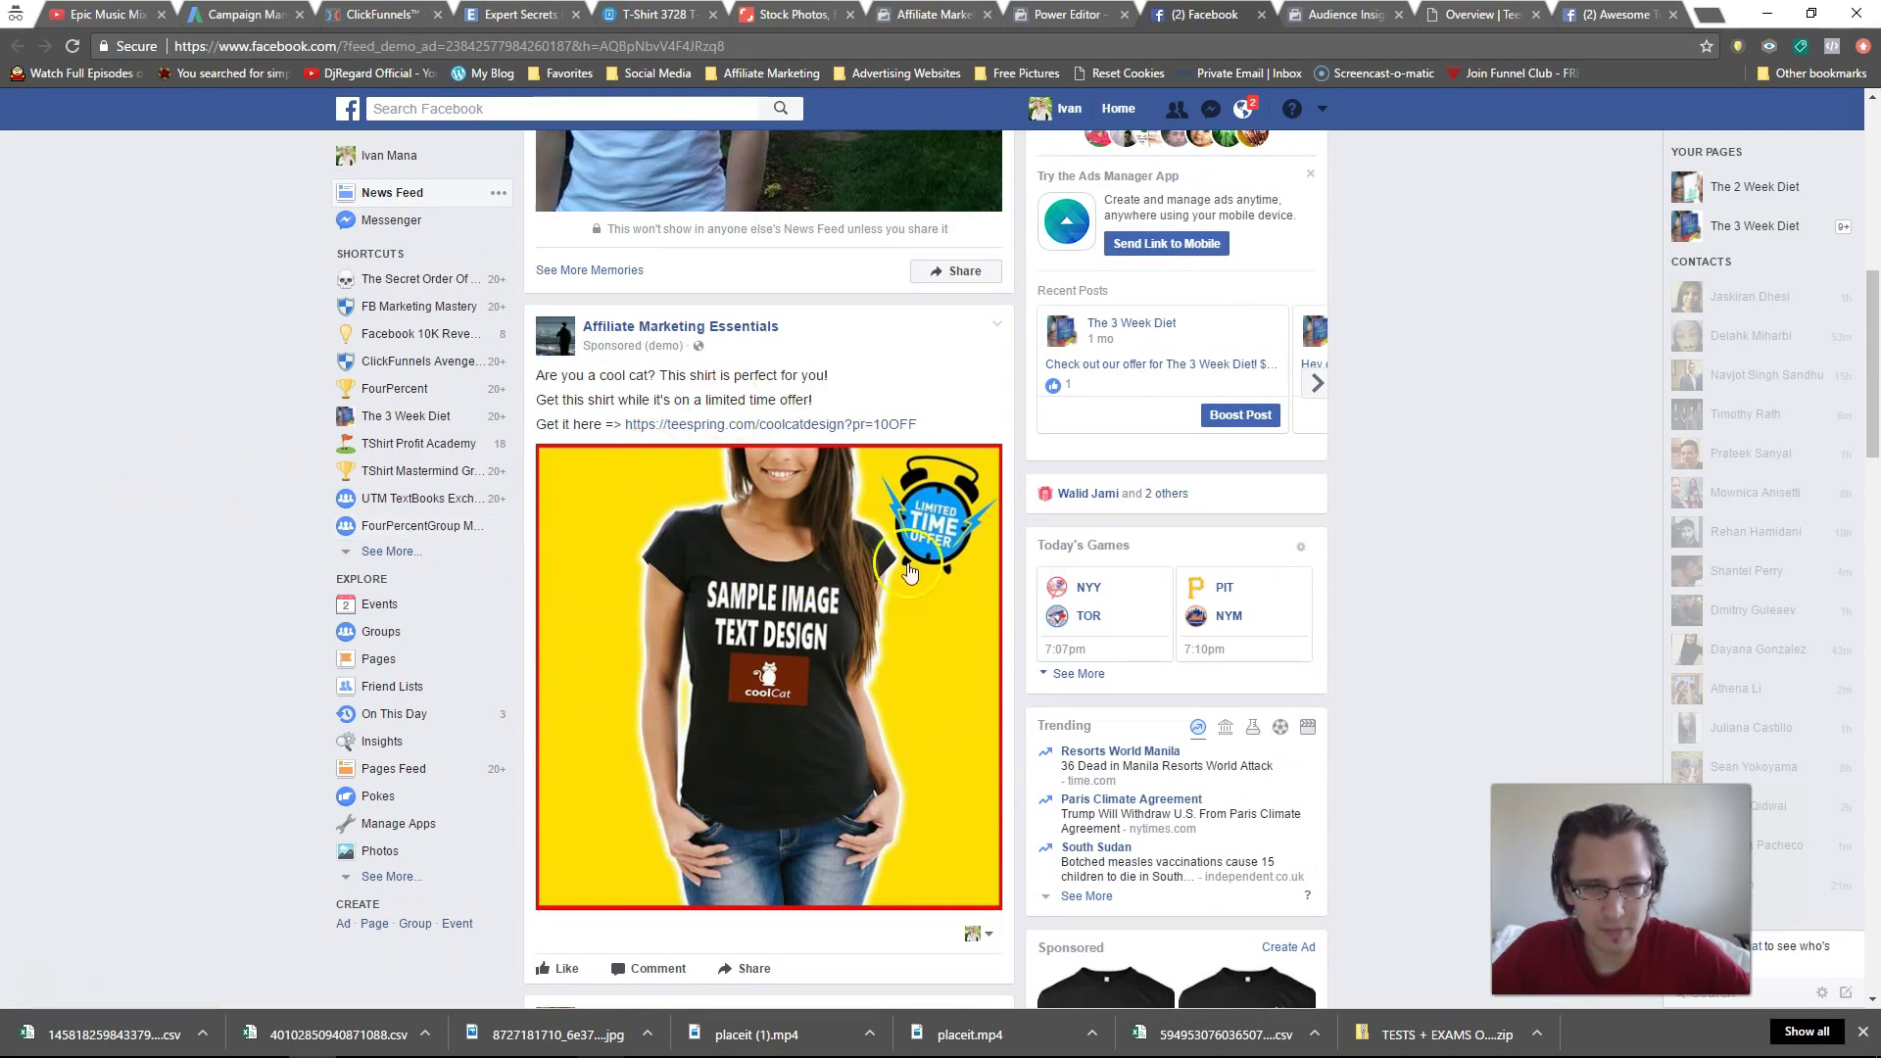
drag(551, 377, 644, 434)
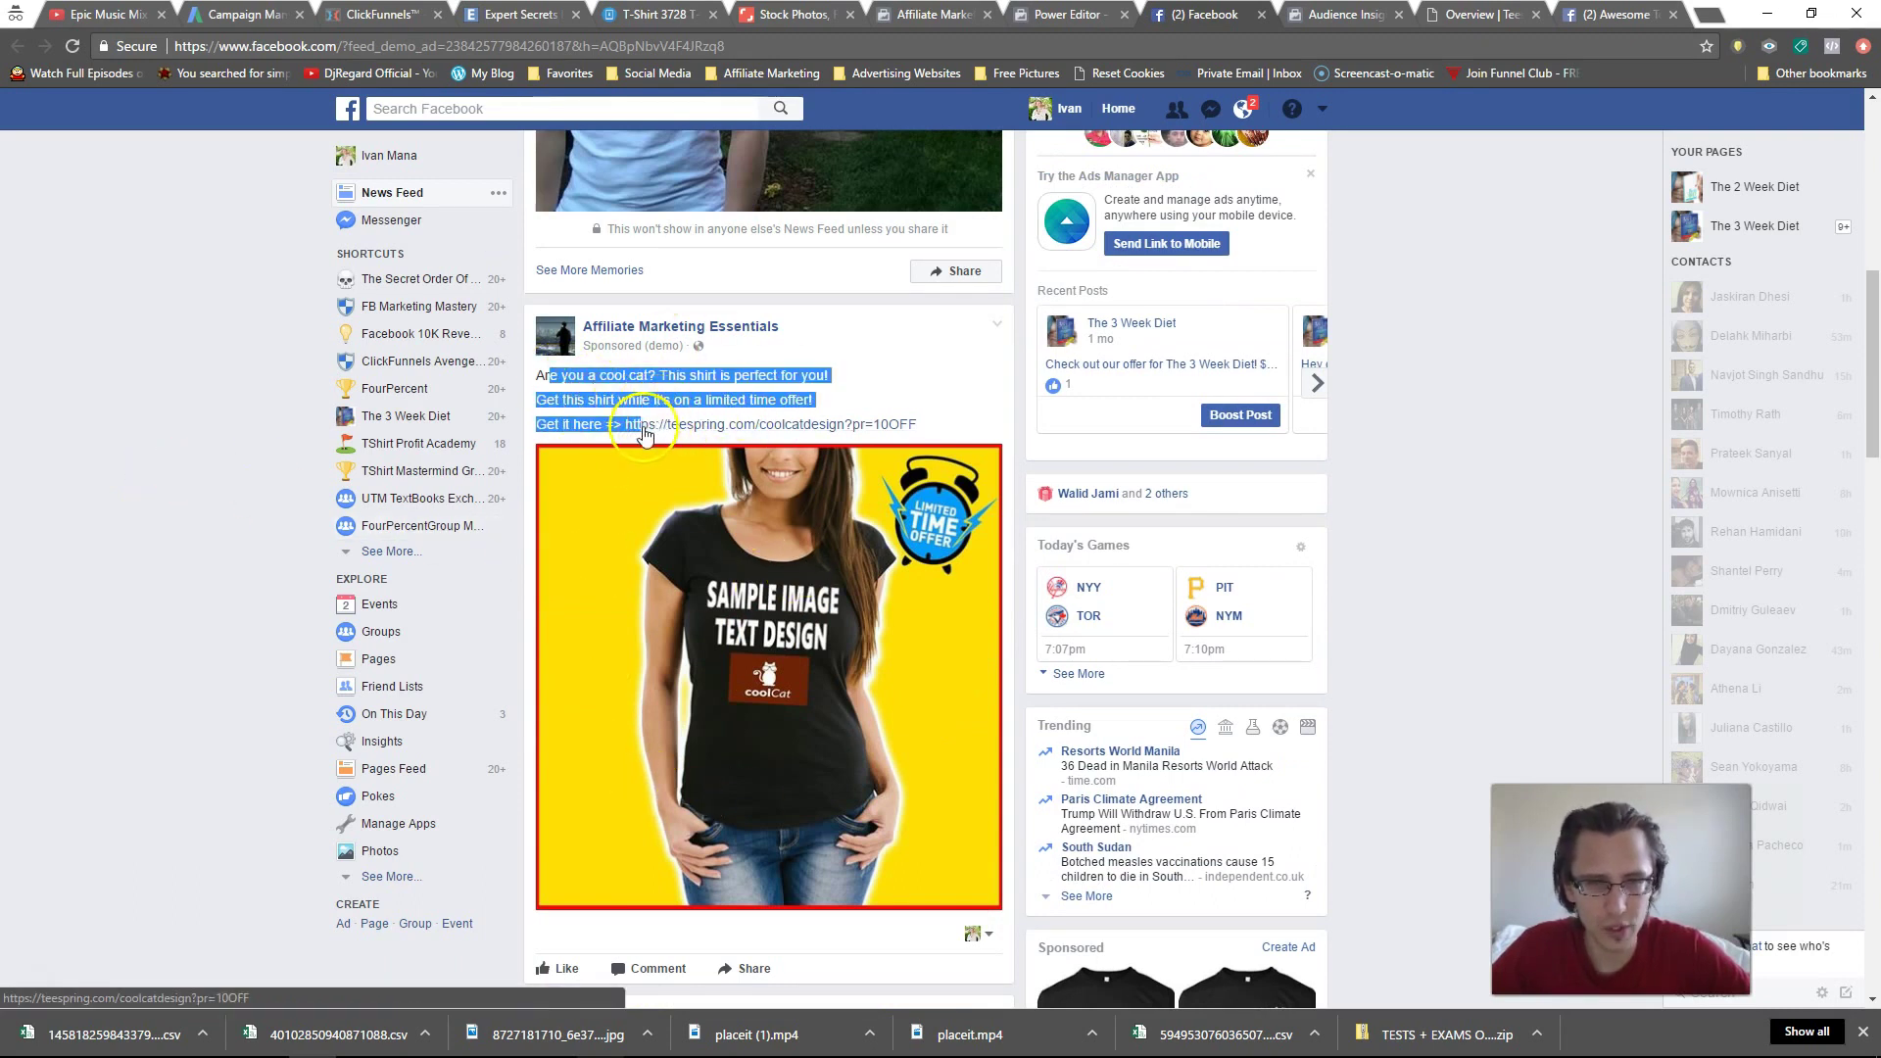
click(673, 407)
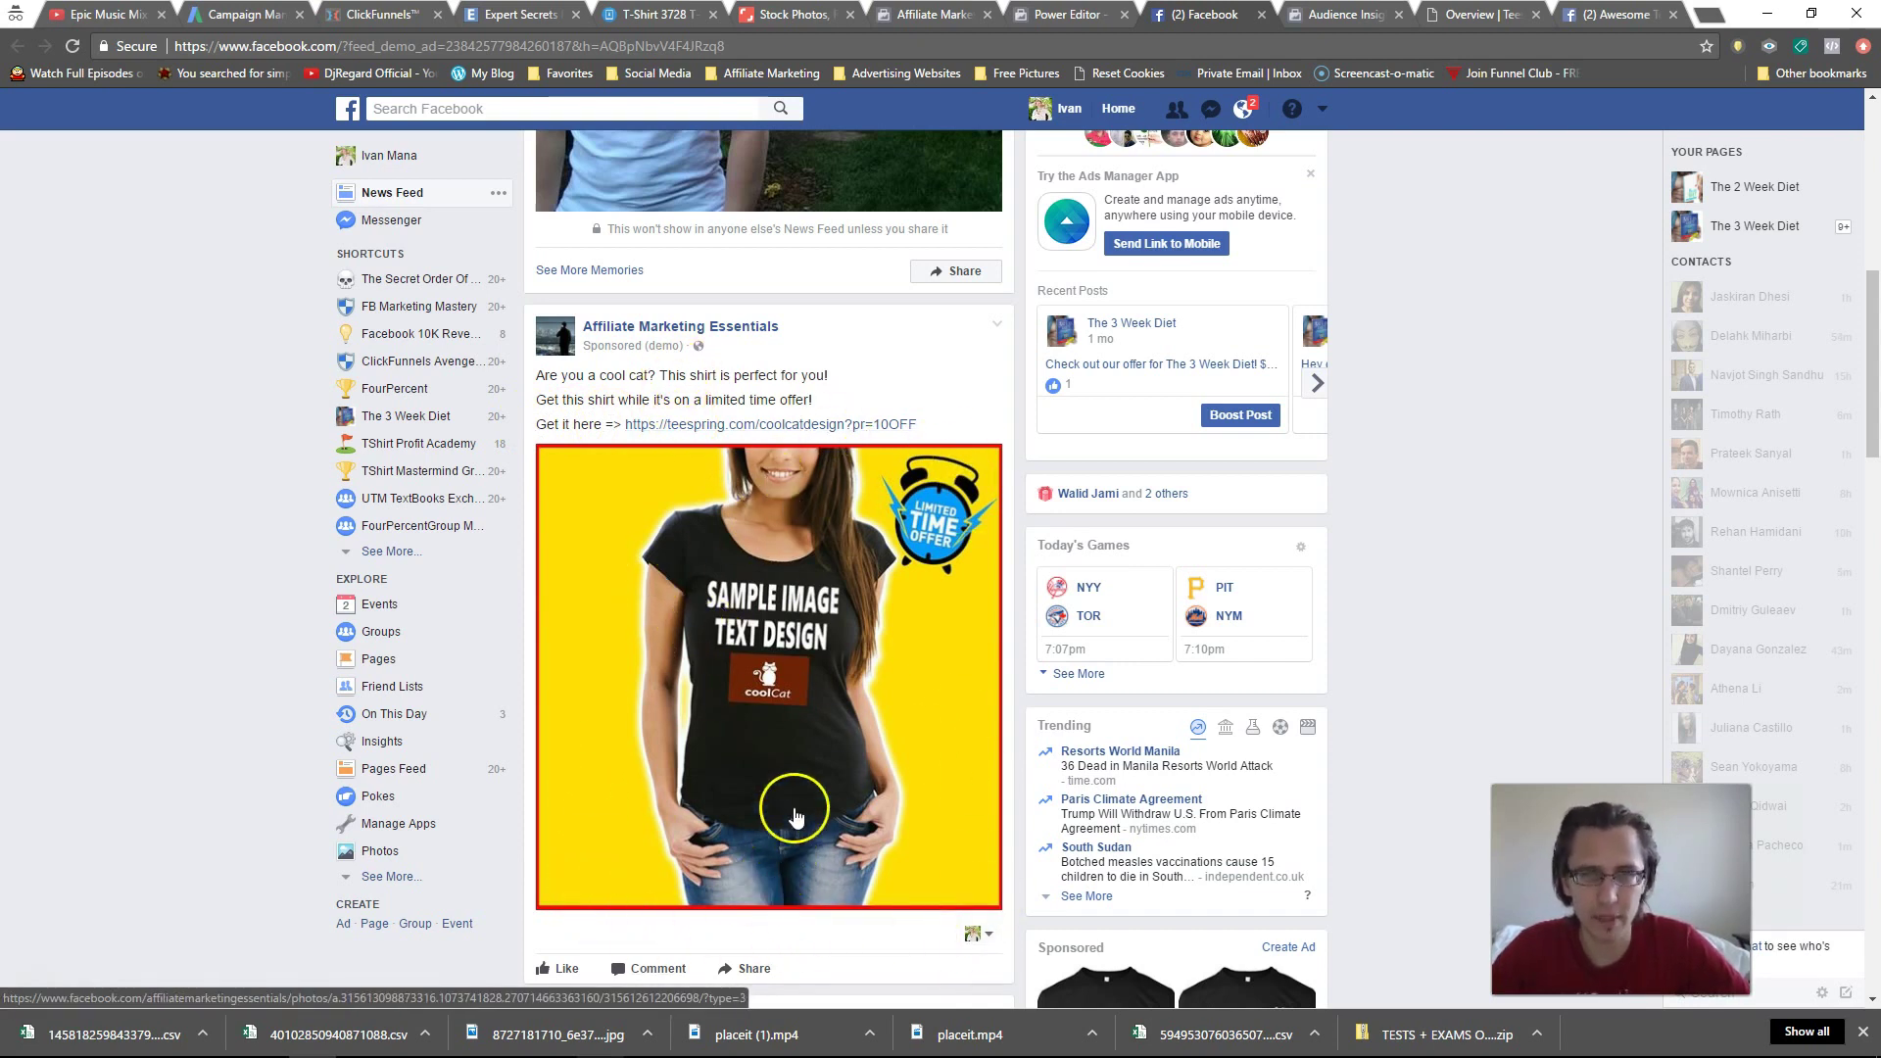
click(1264, 15)
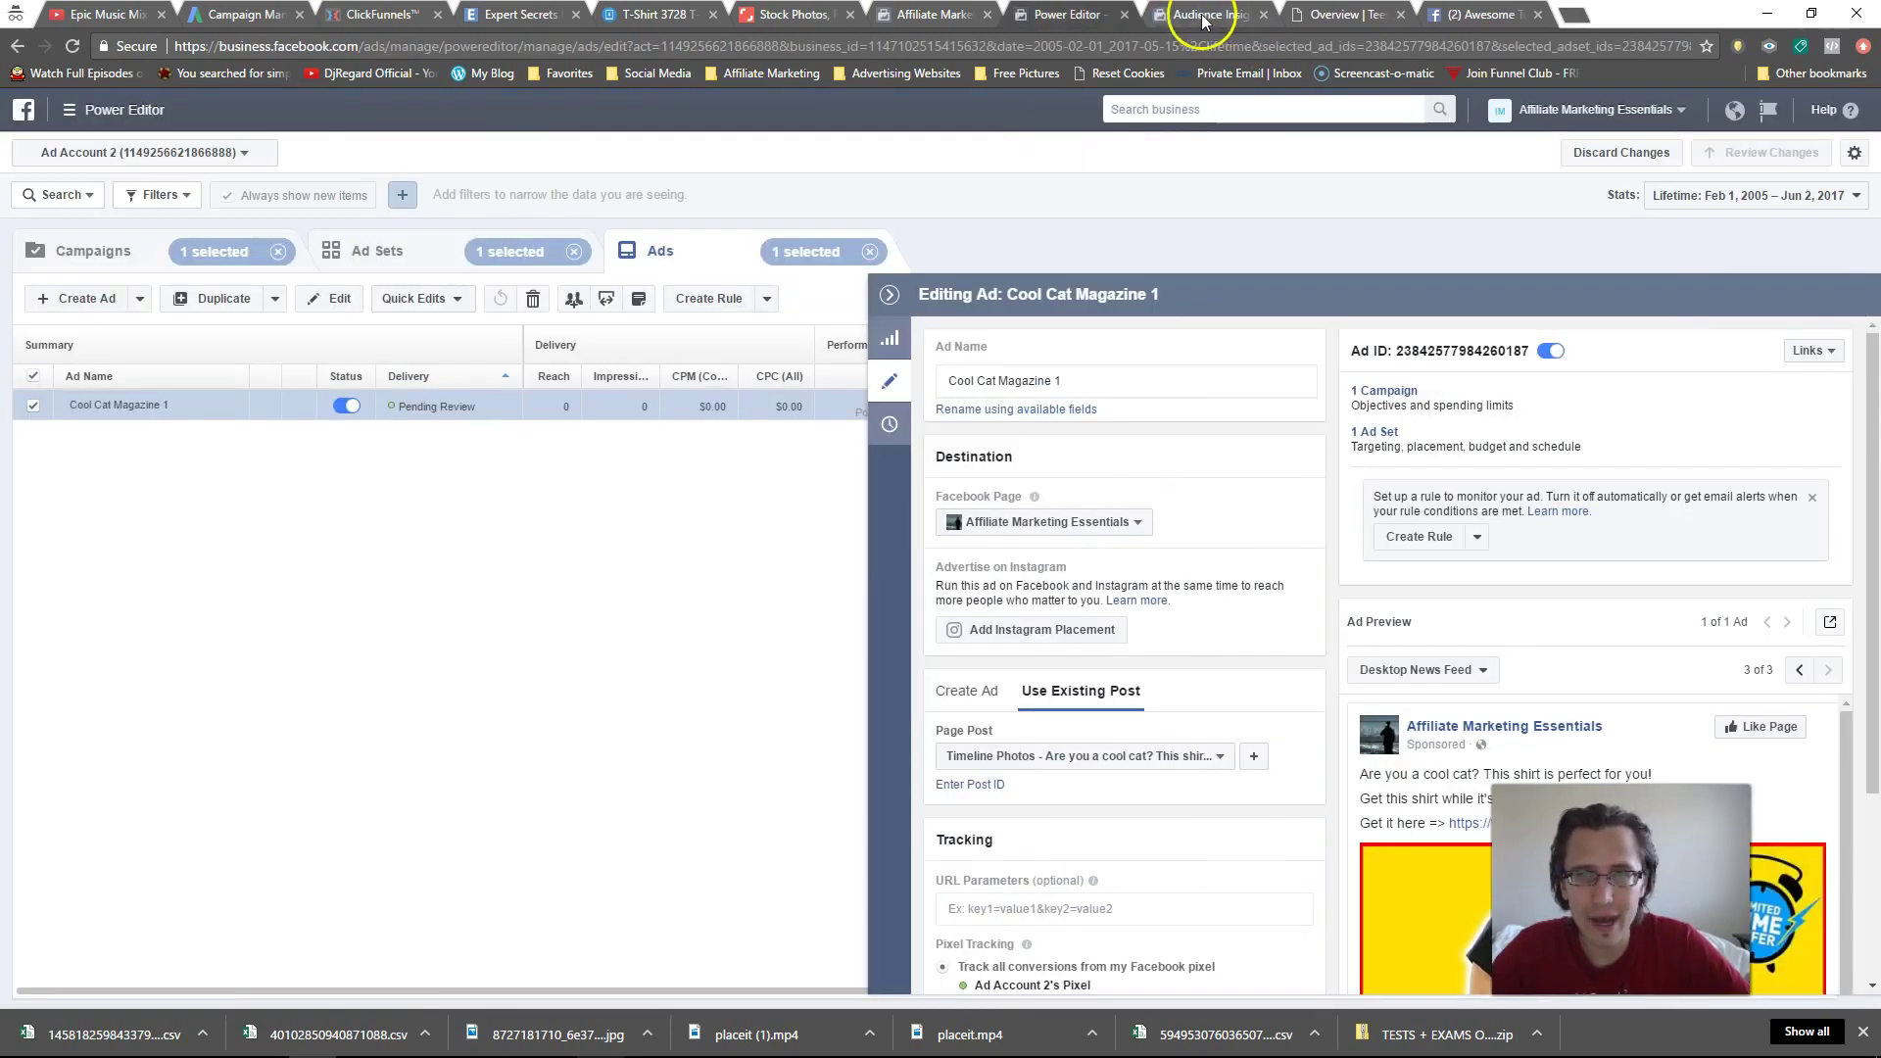
- Duplicate the Cool Cat Magazine ad set 4 times within the same campaign, keeping the status of the originals
click(891, 381)
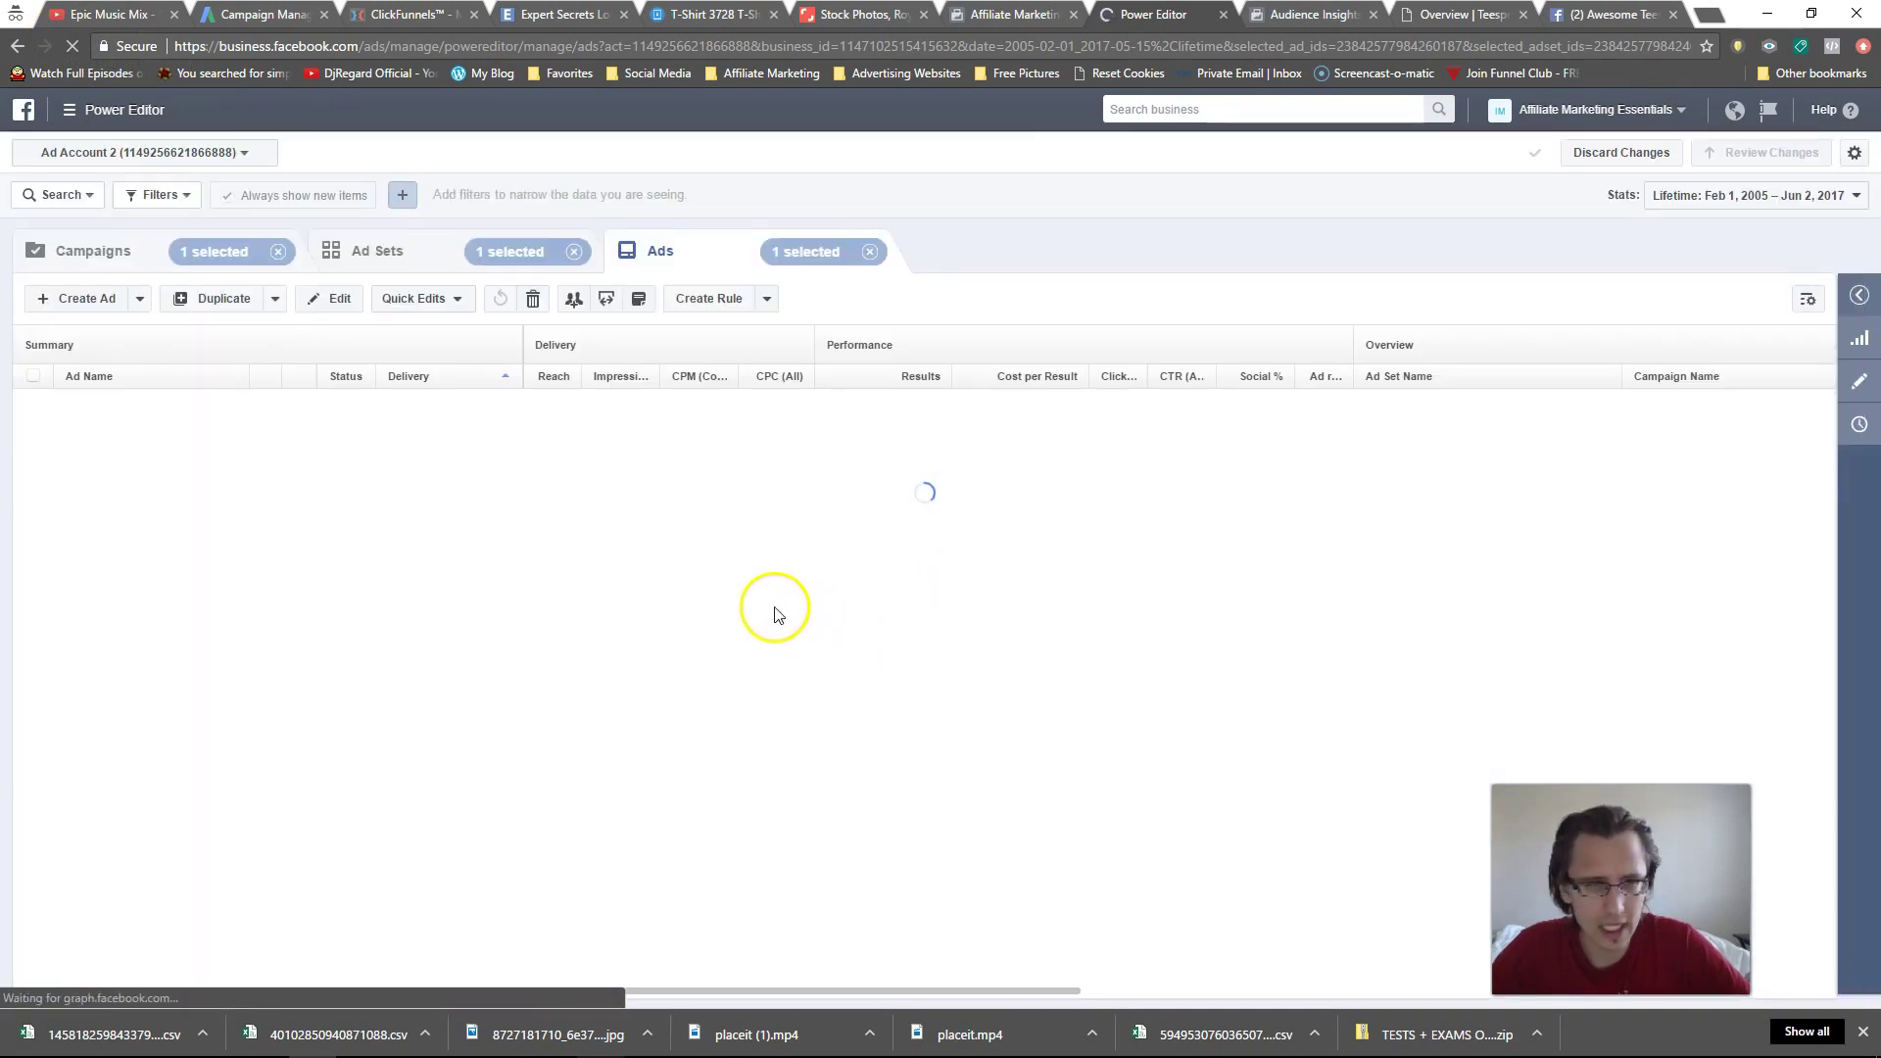
click(391, 253)
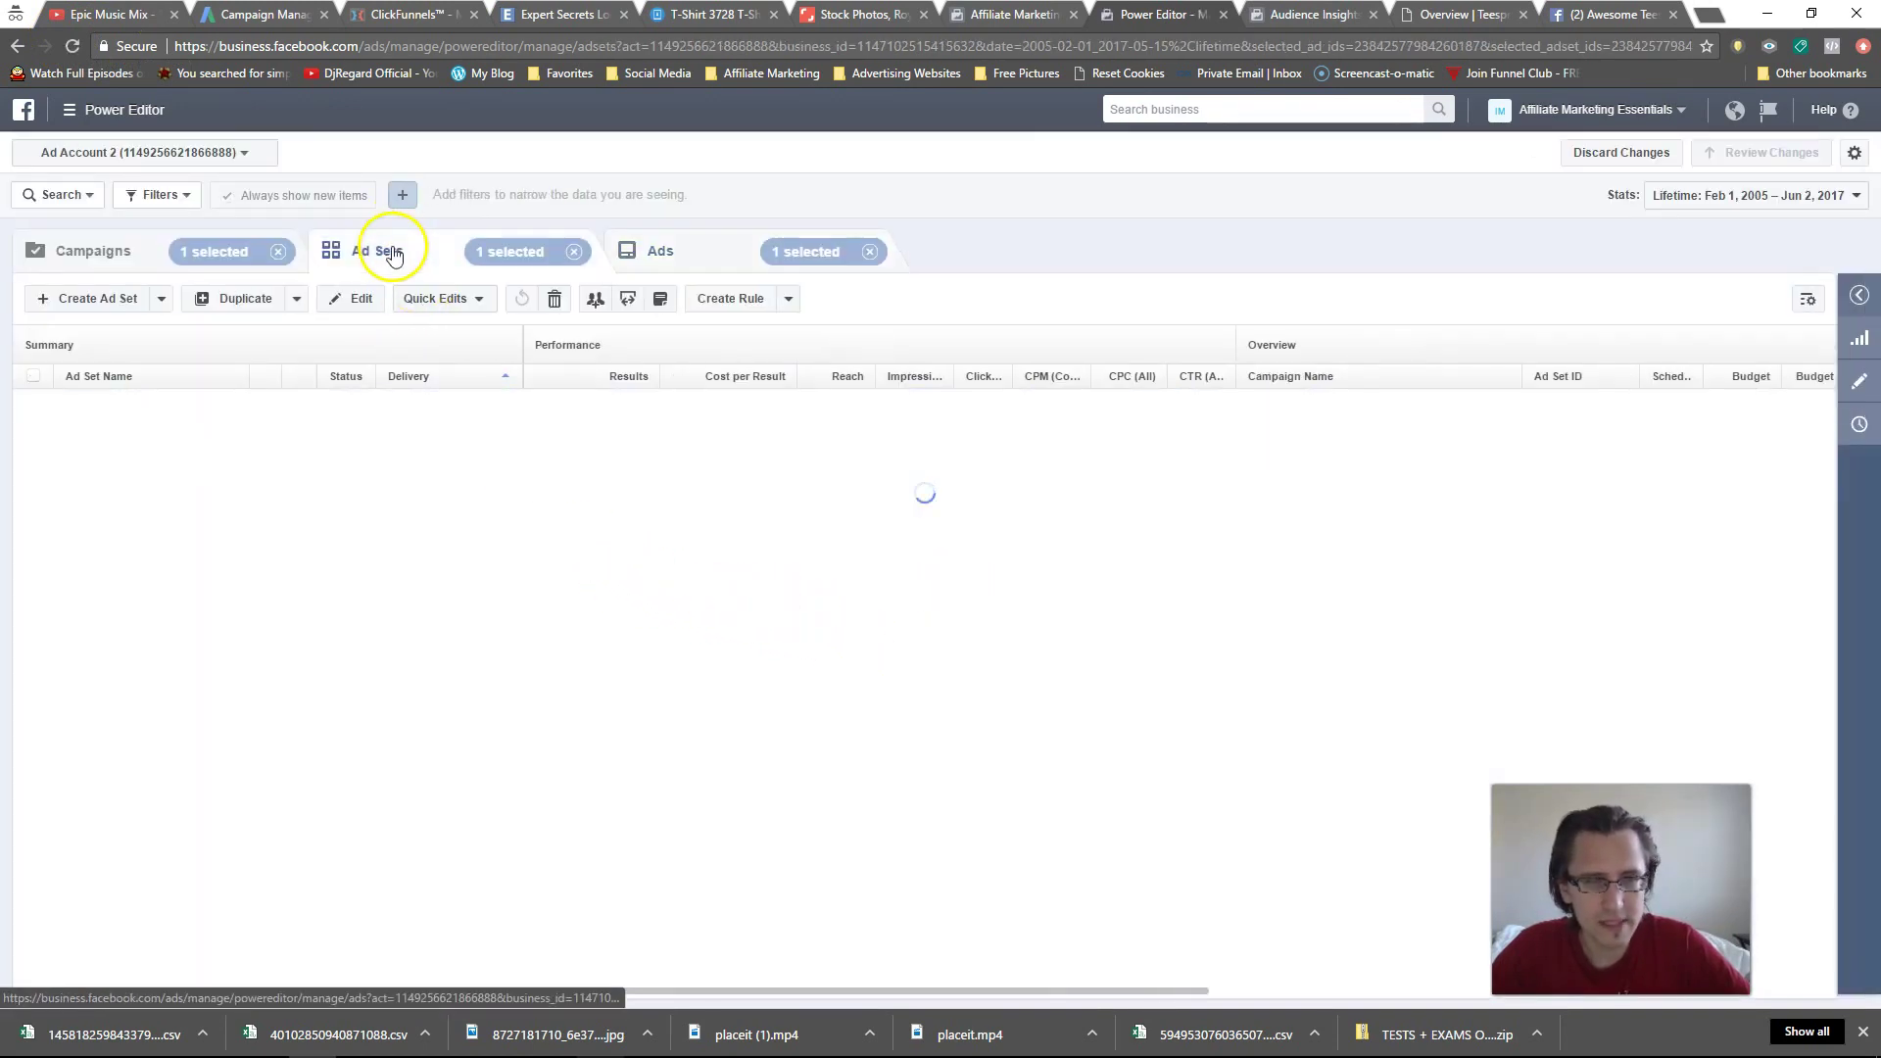
click(716, 251)
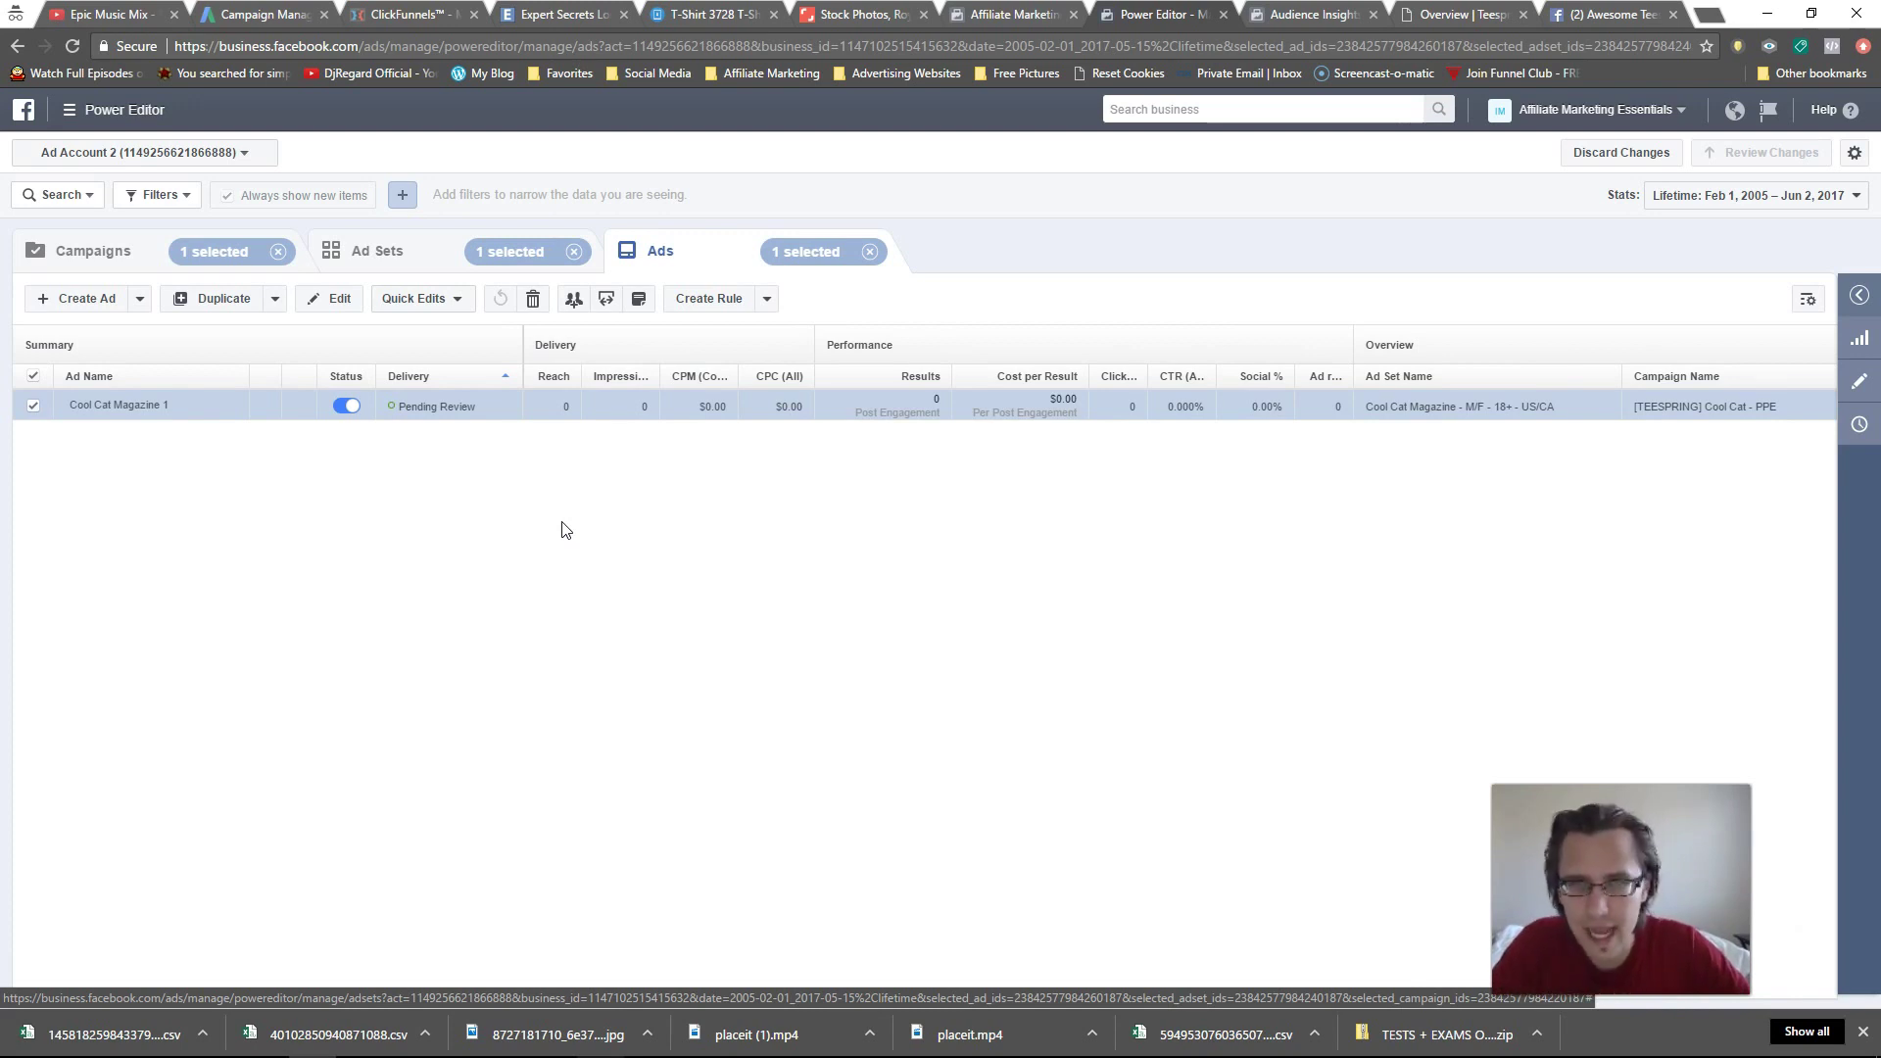
click(378, 252)
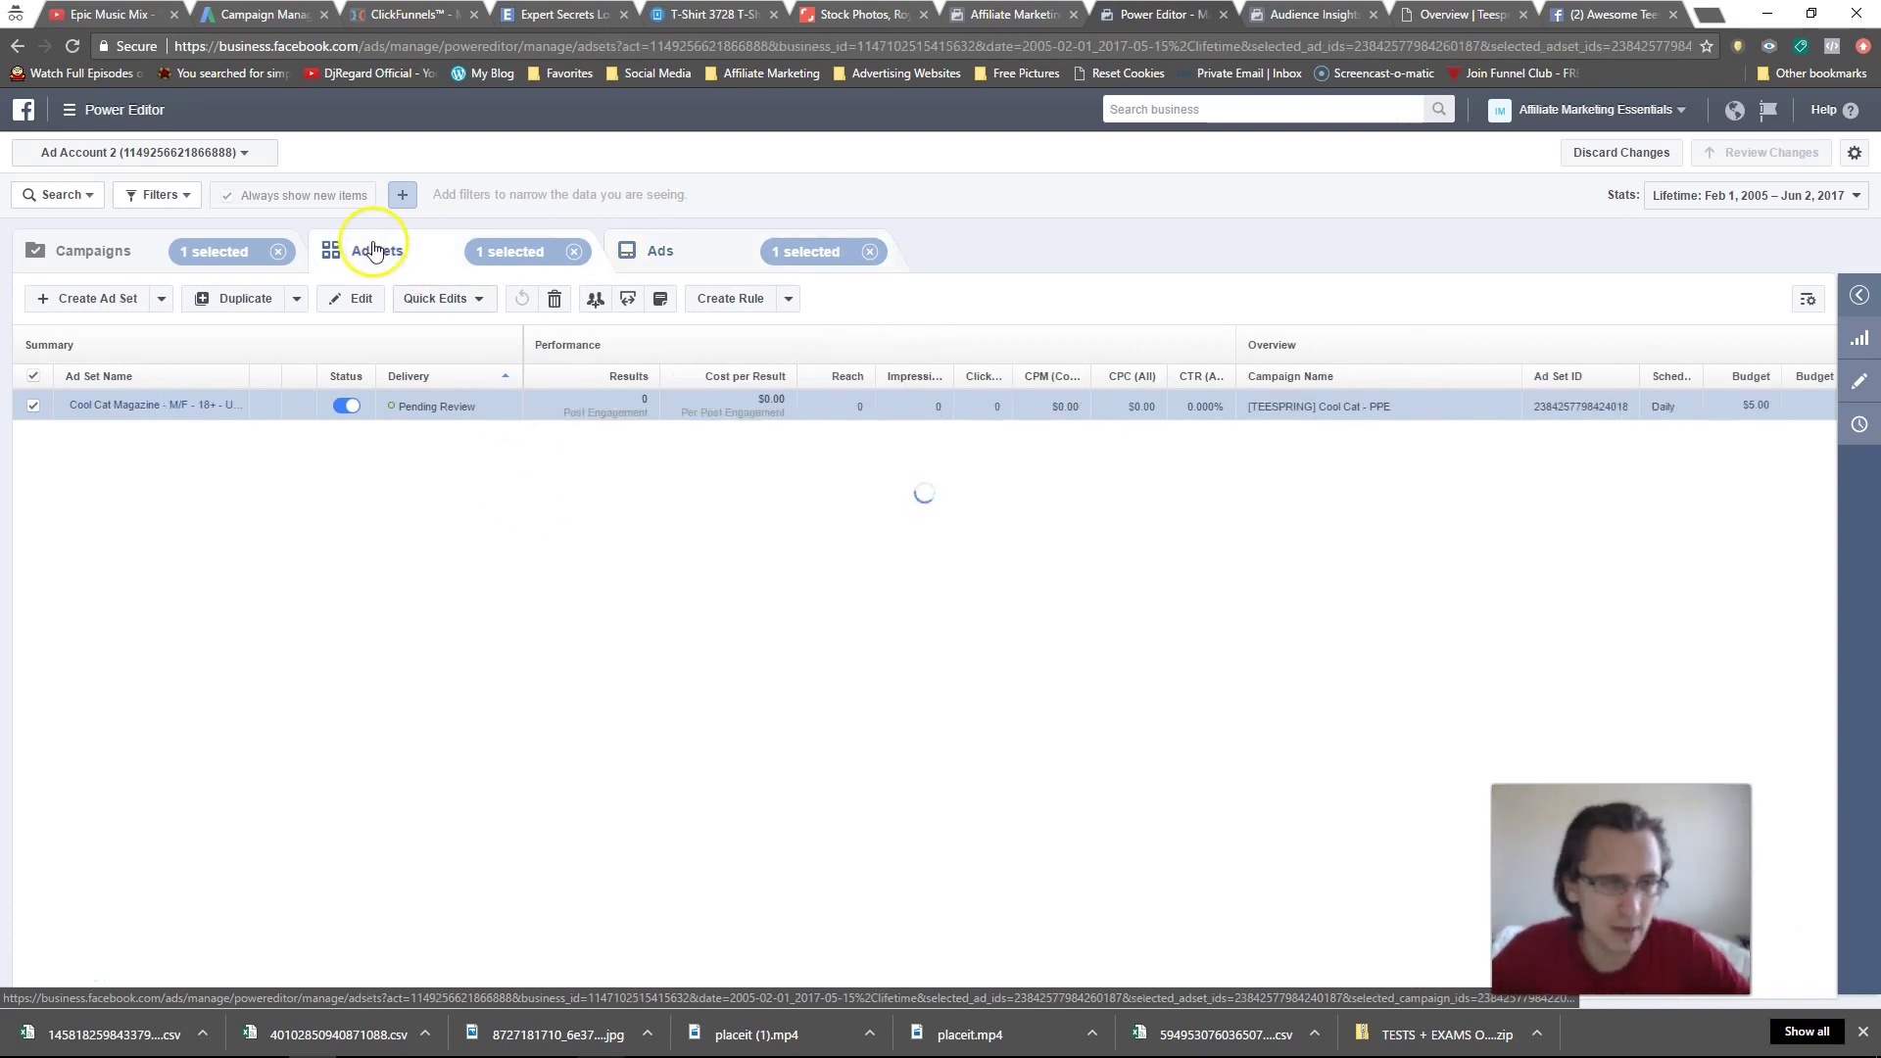
click(216, 405)
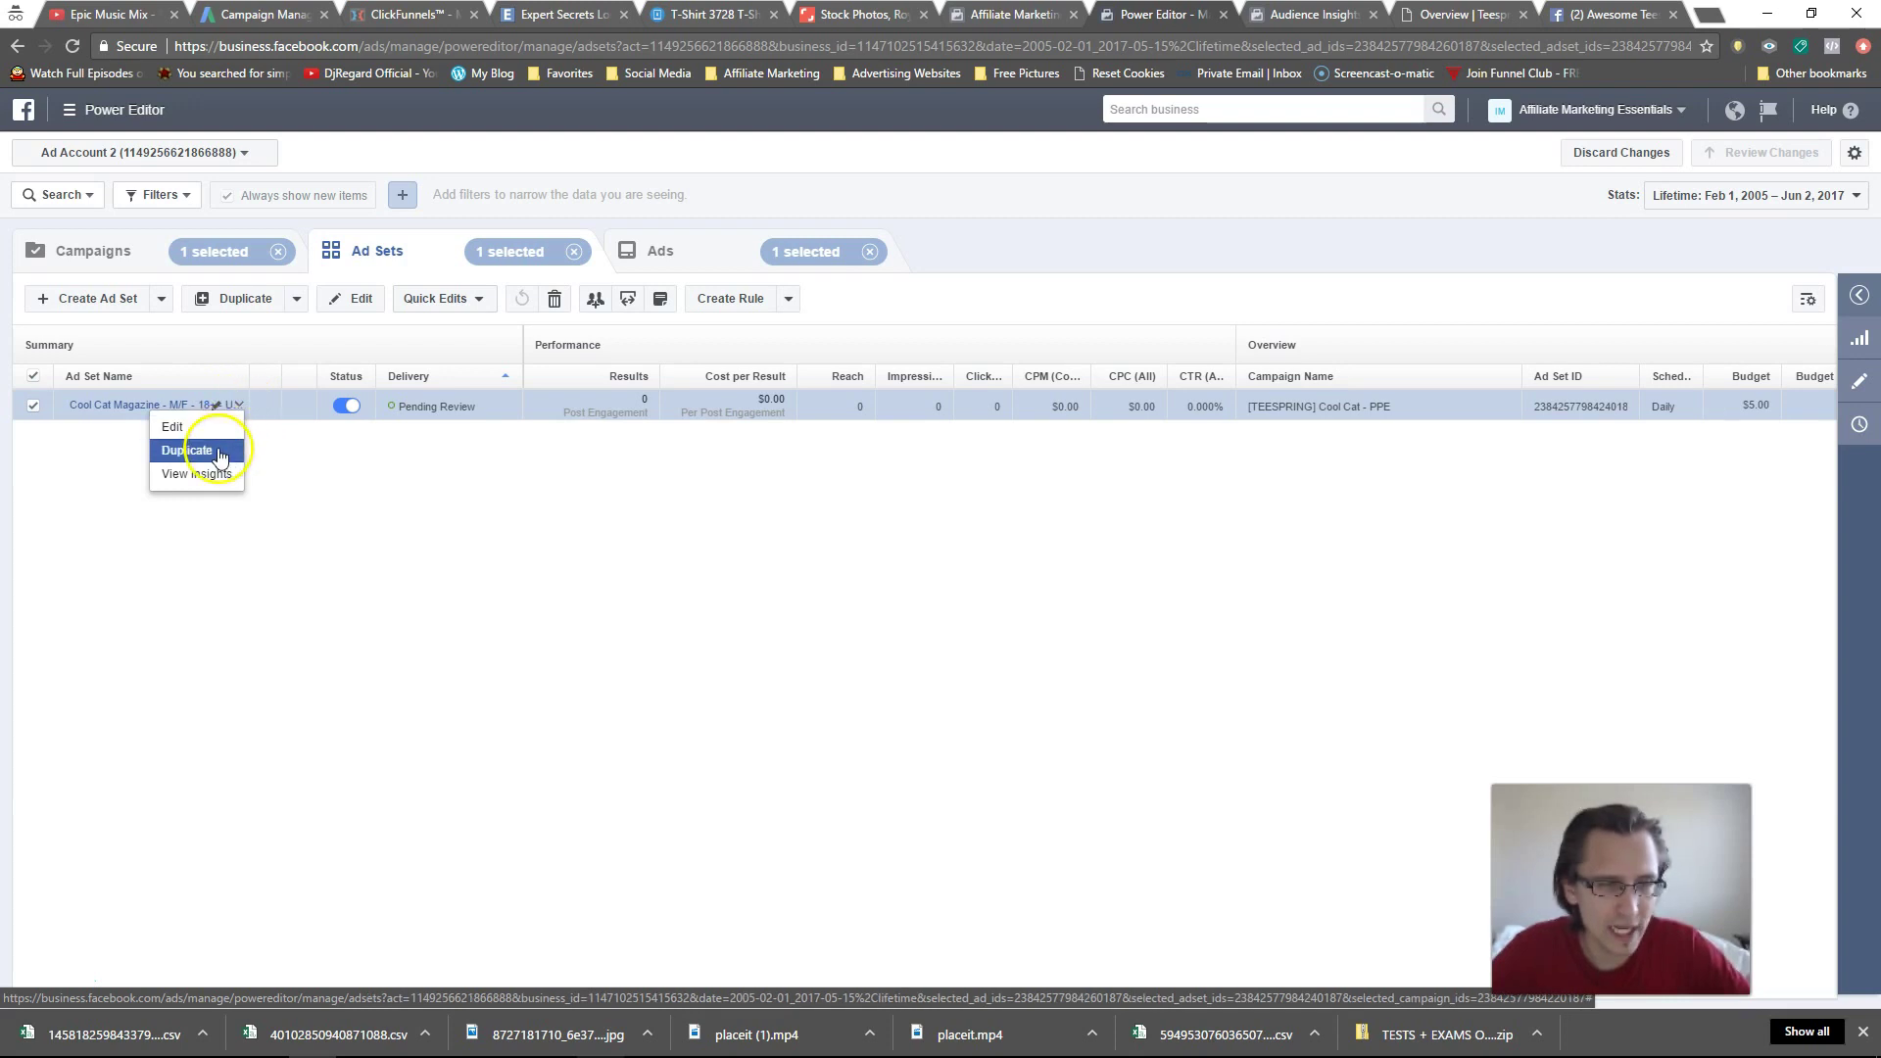
click(213, 452)
drag(821, 522, 781, 538)
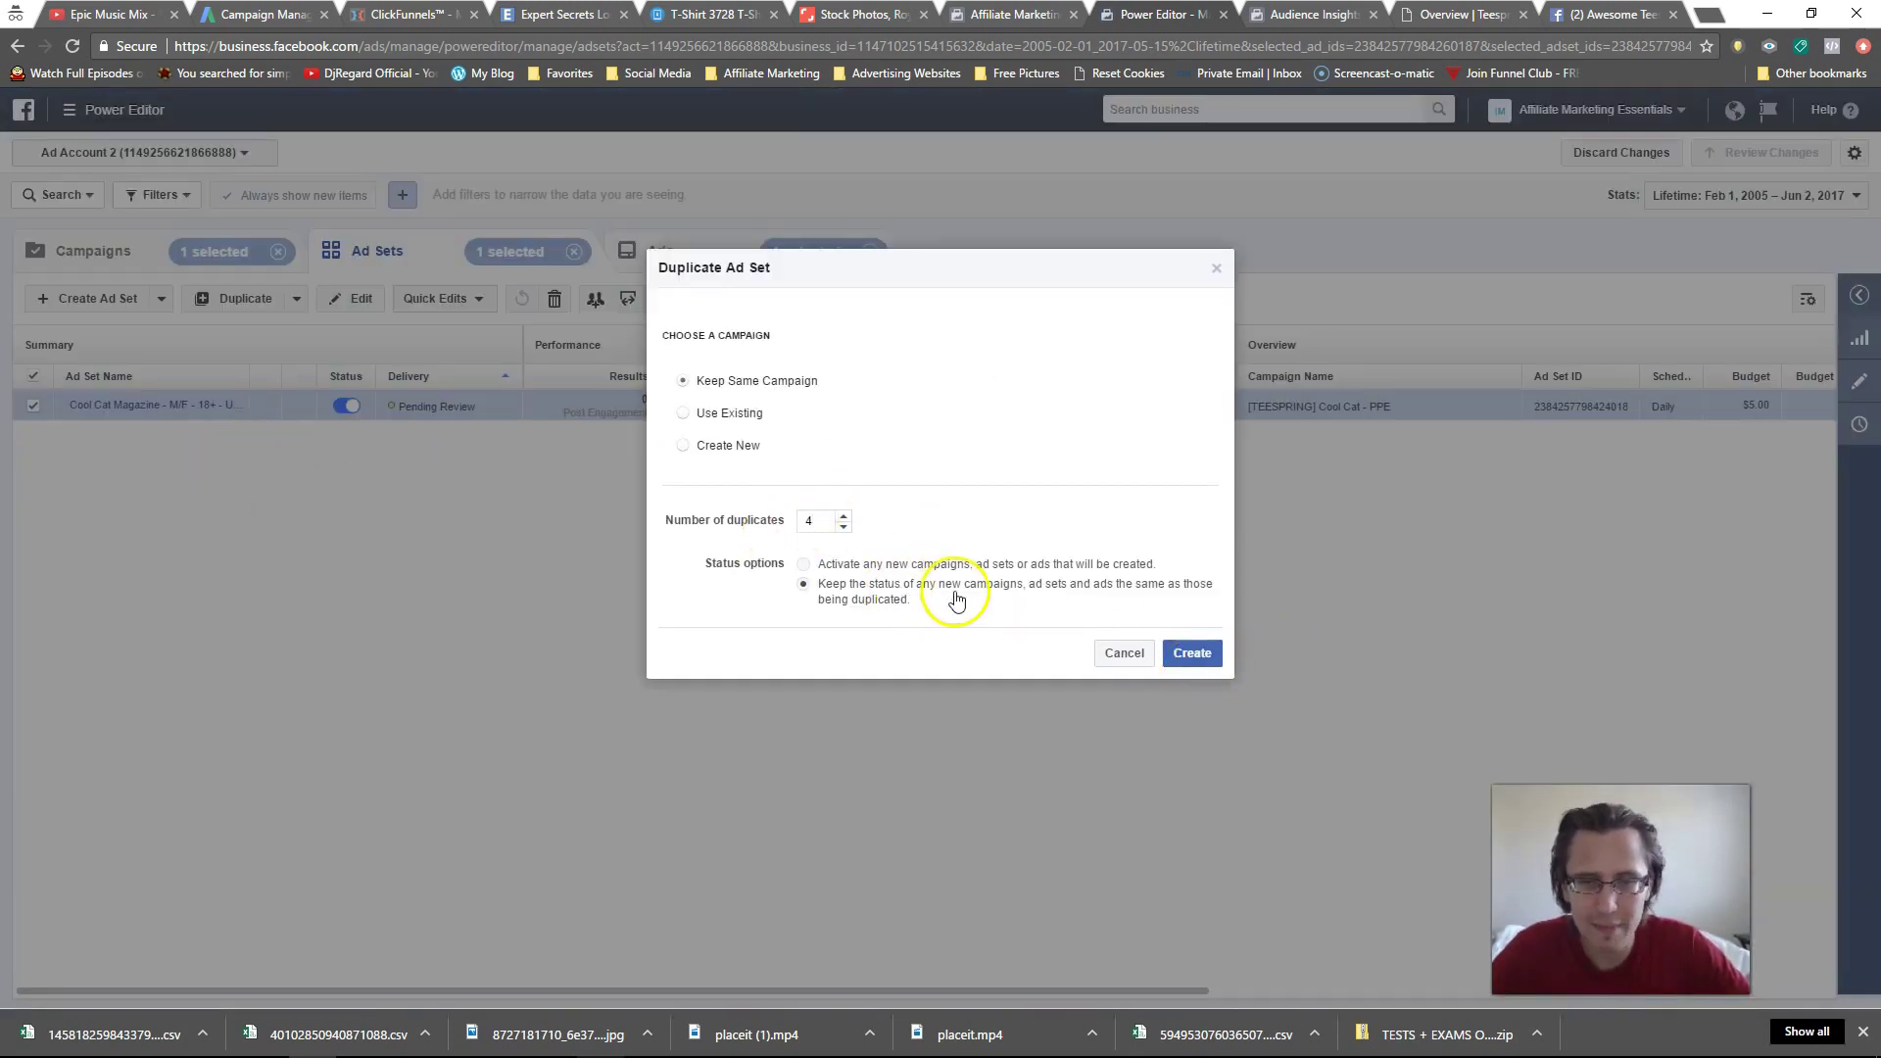
click(1193, 651)
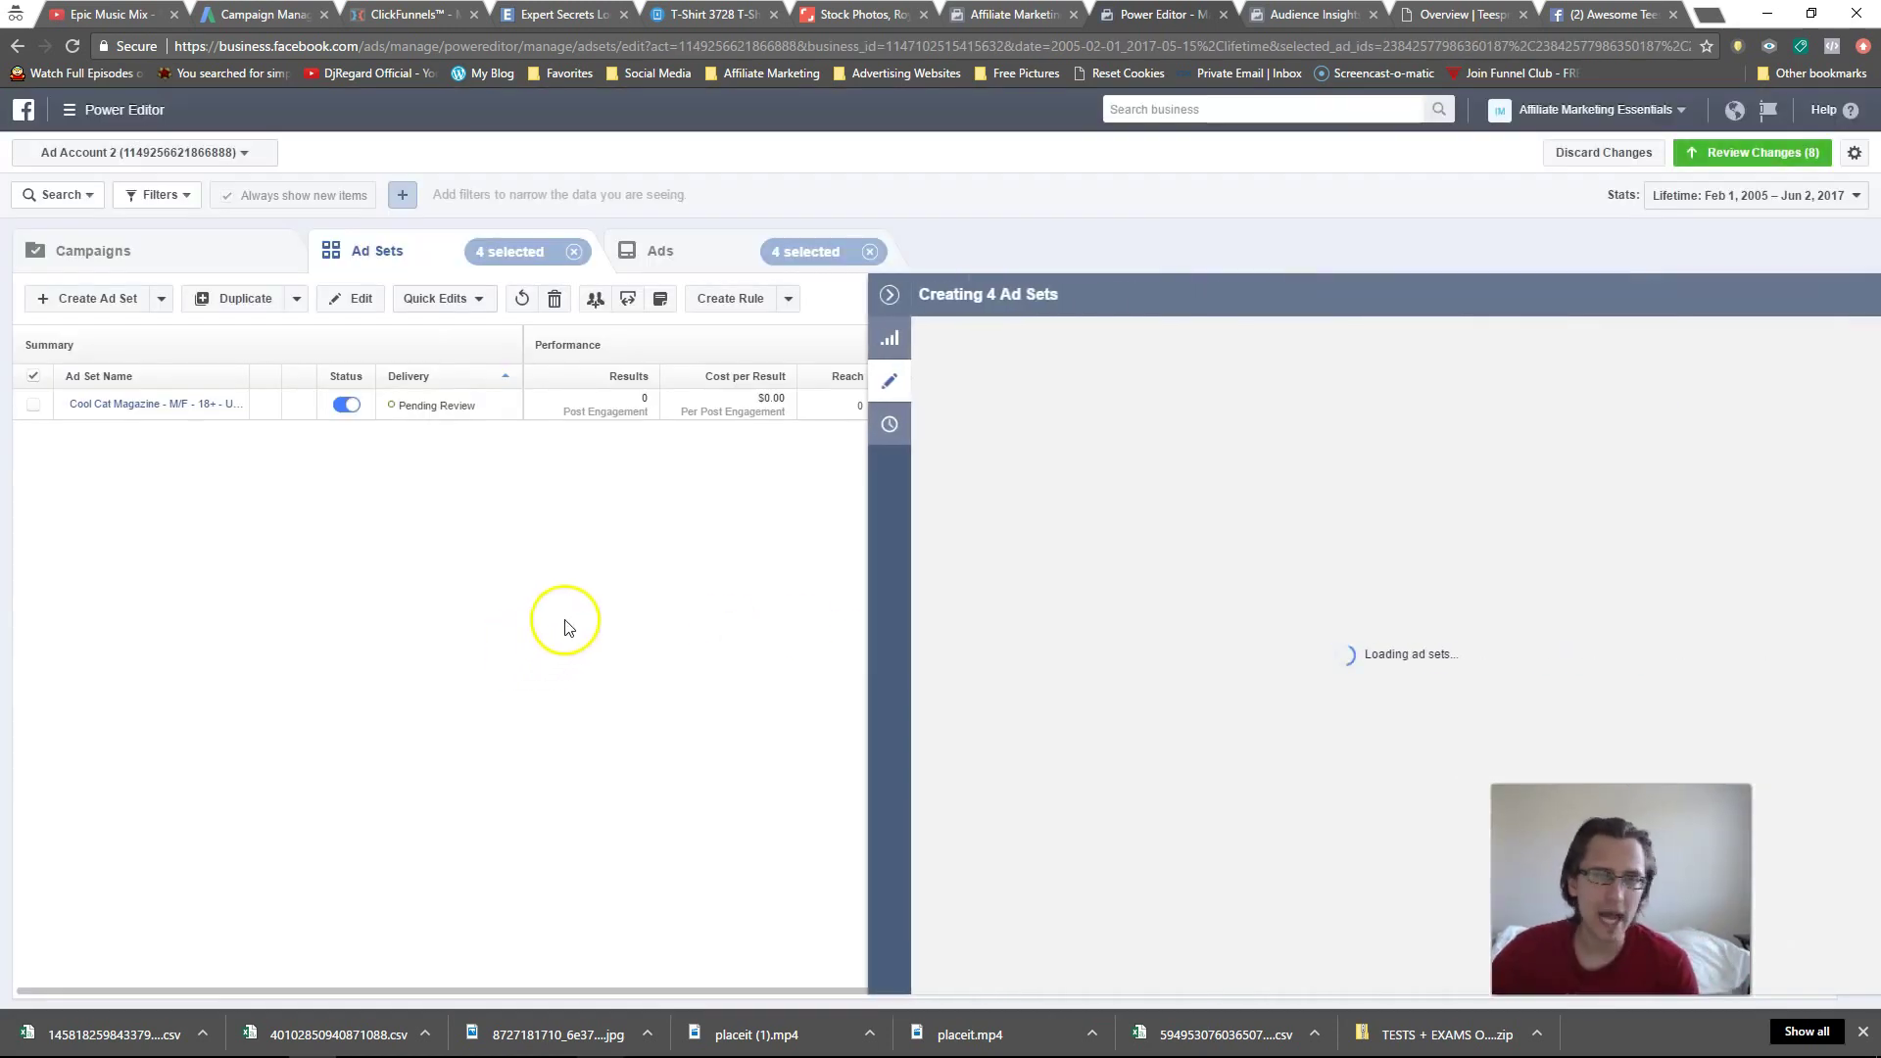
click(889, 380)
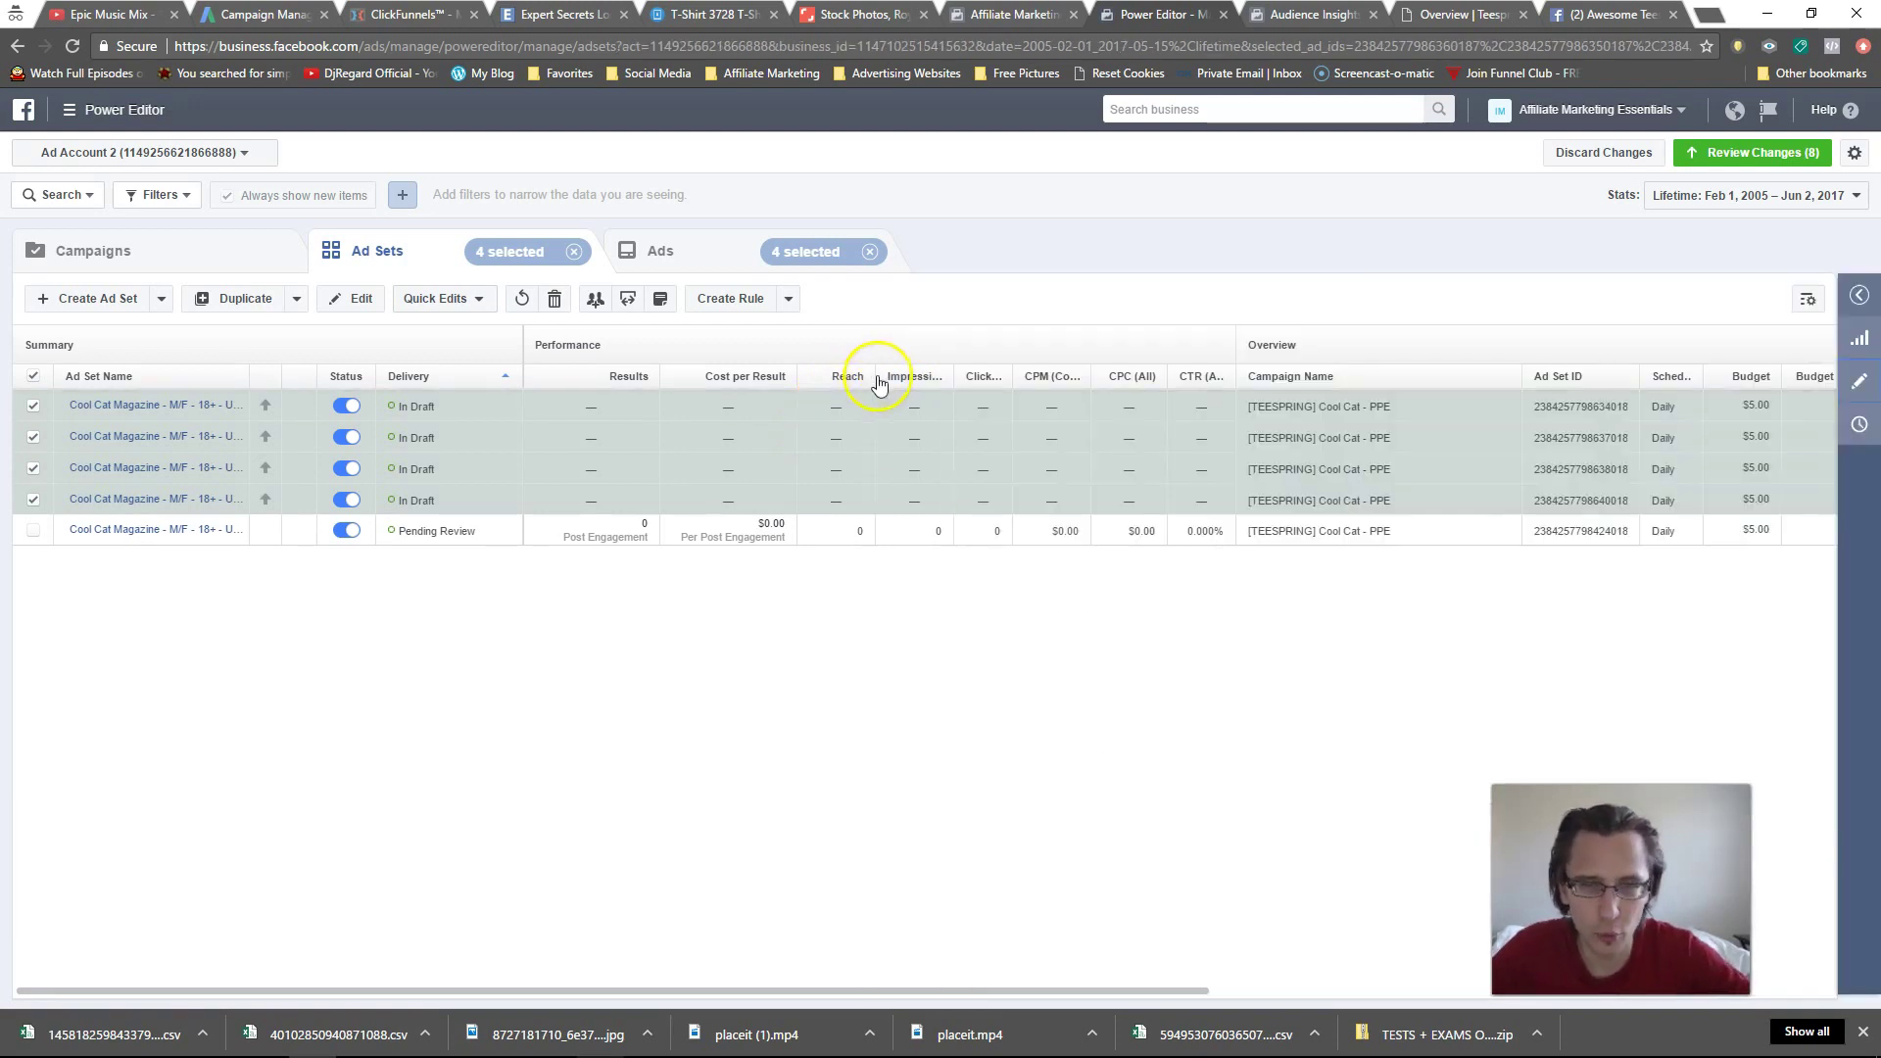
- In the lowest draft ad set copy, replace the Crazy Cat Lady interest with ALL ABOUT CATS in the detailed targeting
click(238, 502)
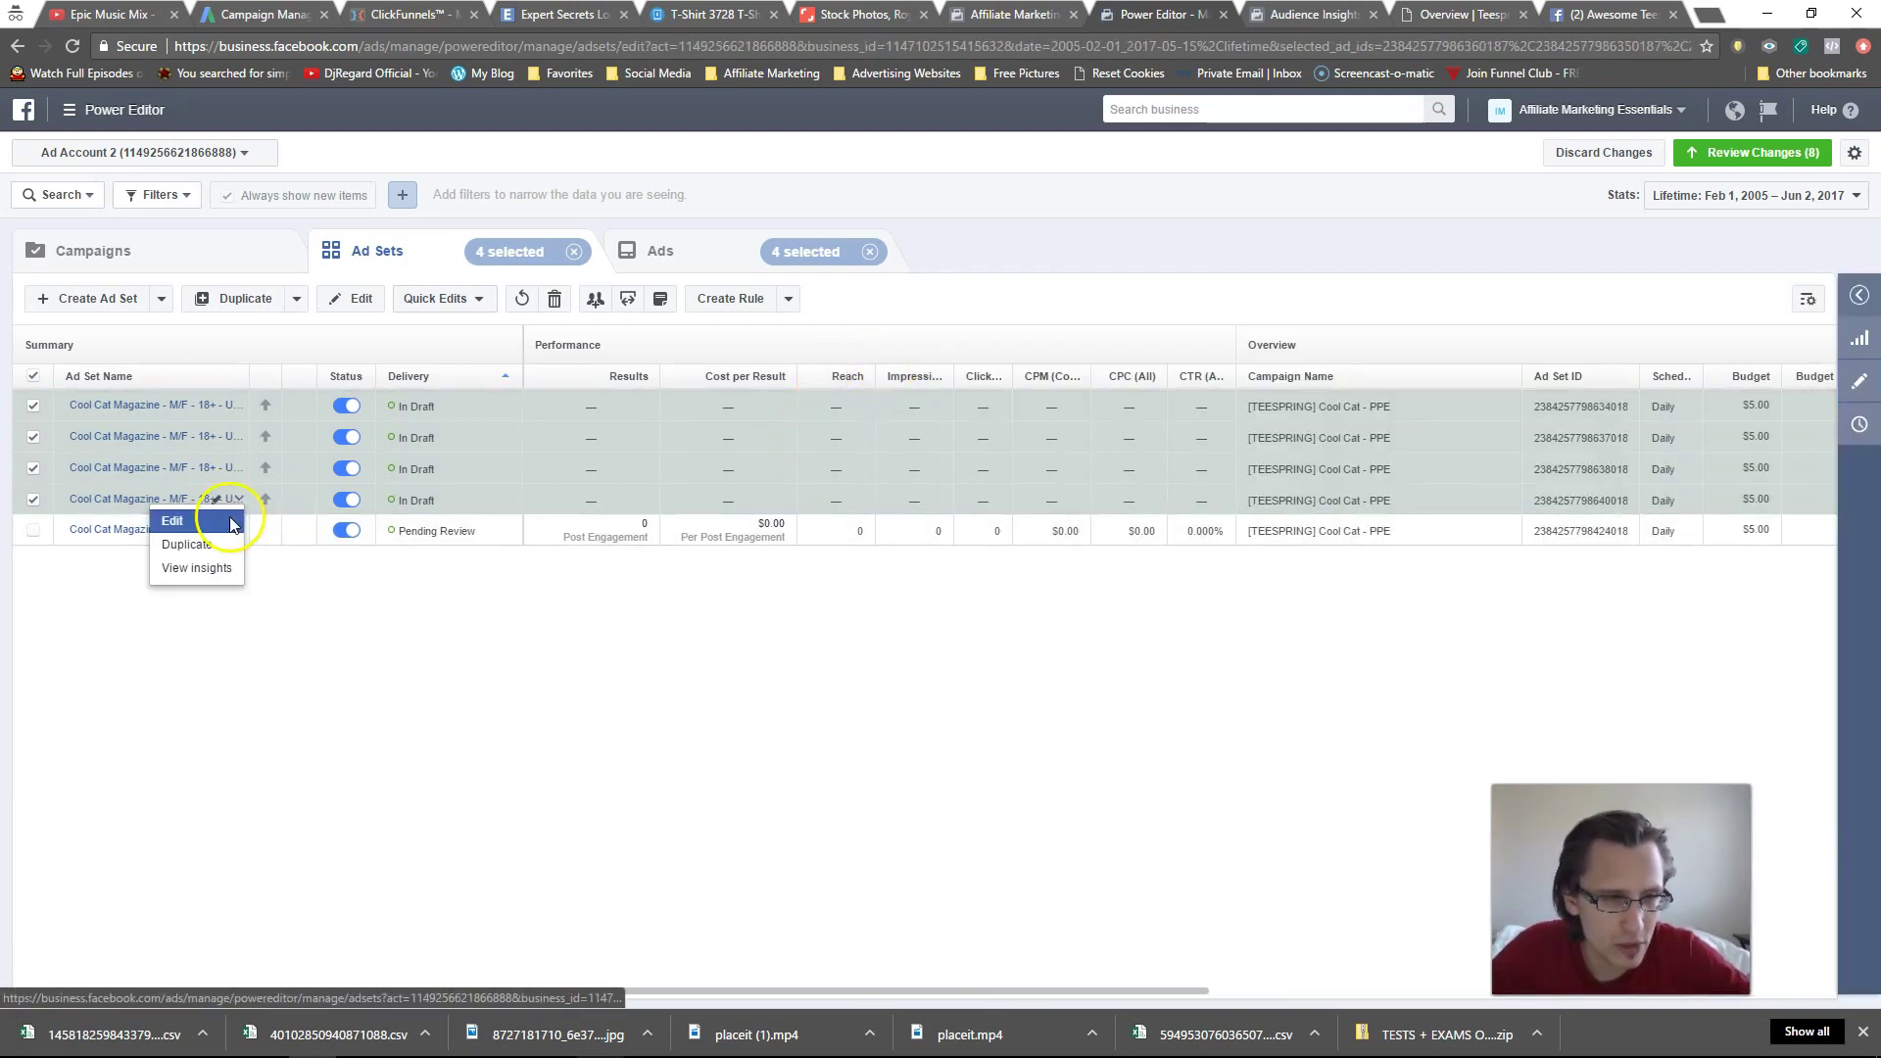
click(234, 526)
scroll(1008, 601, down, 10)
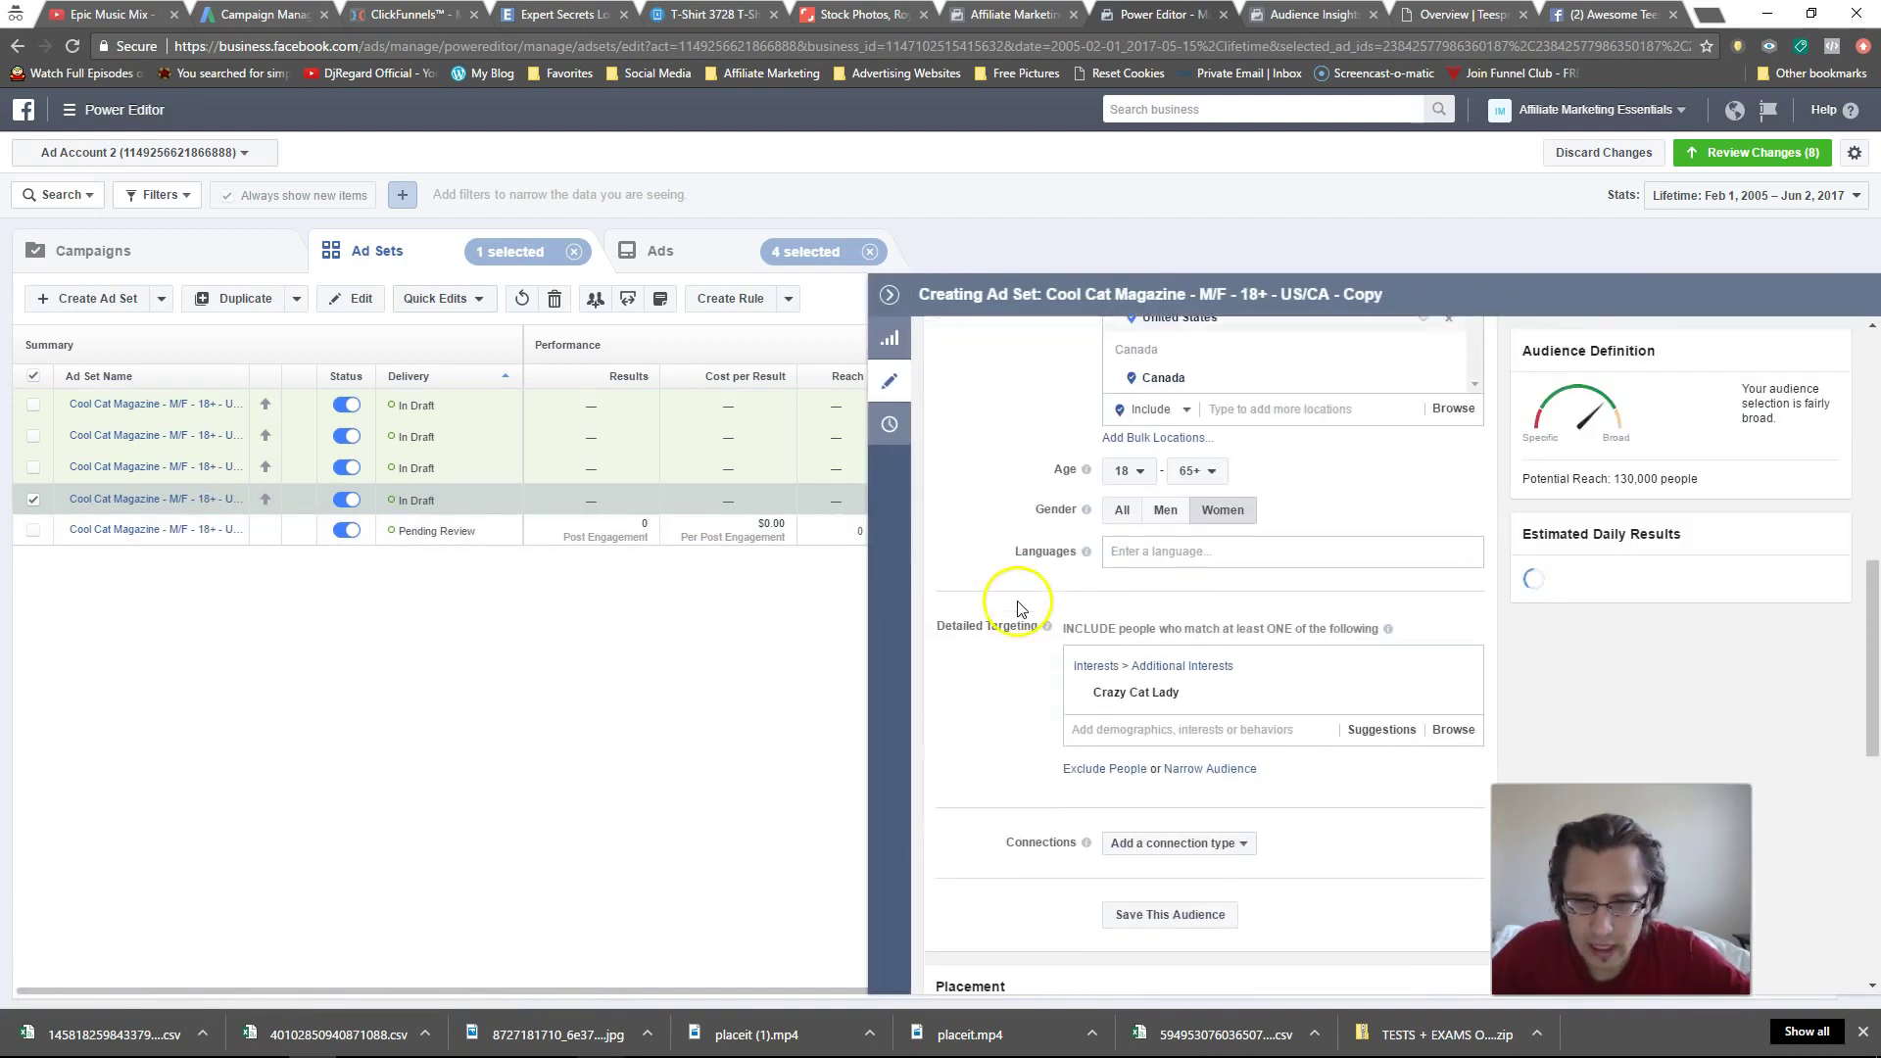
click(1113, 709)
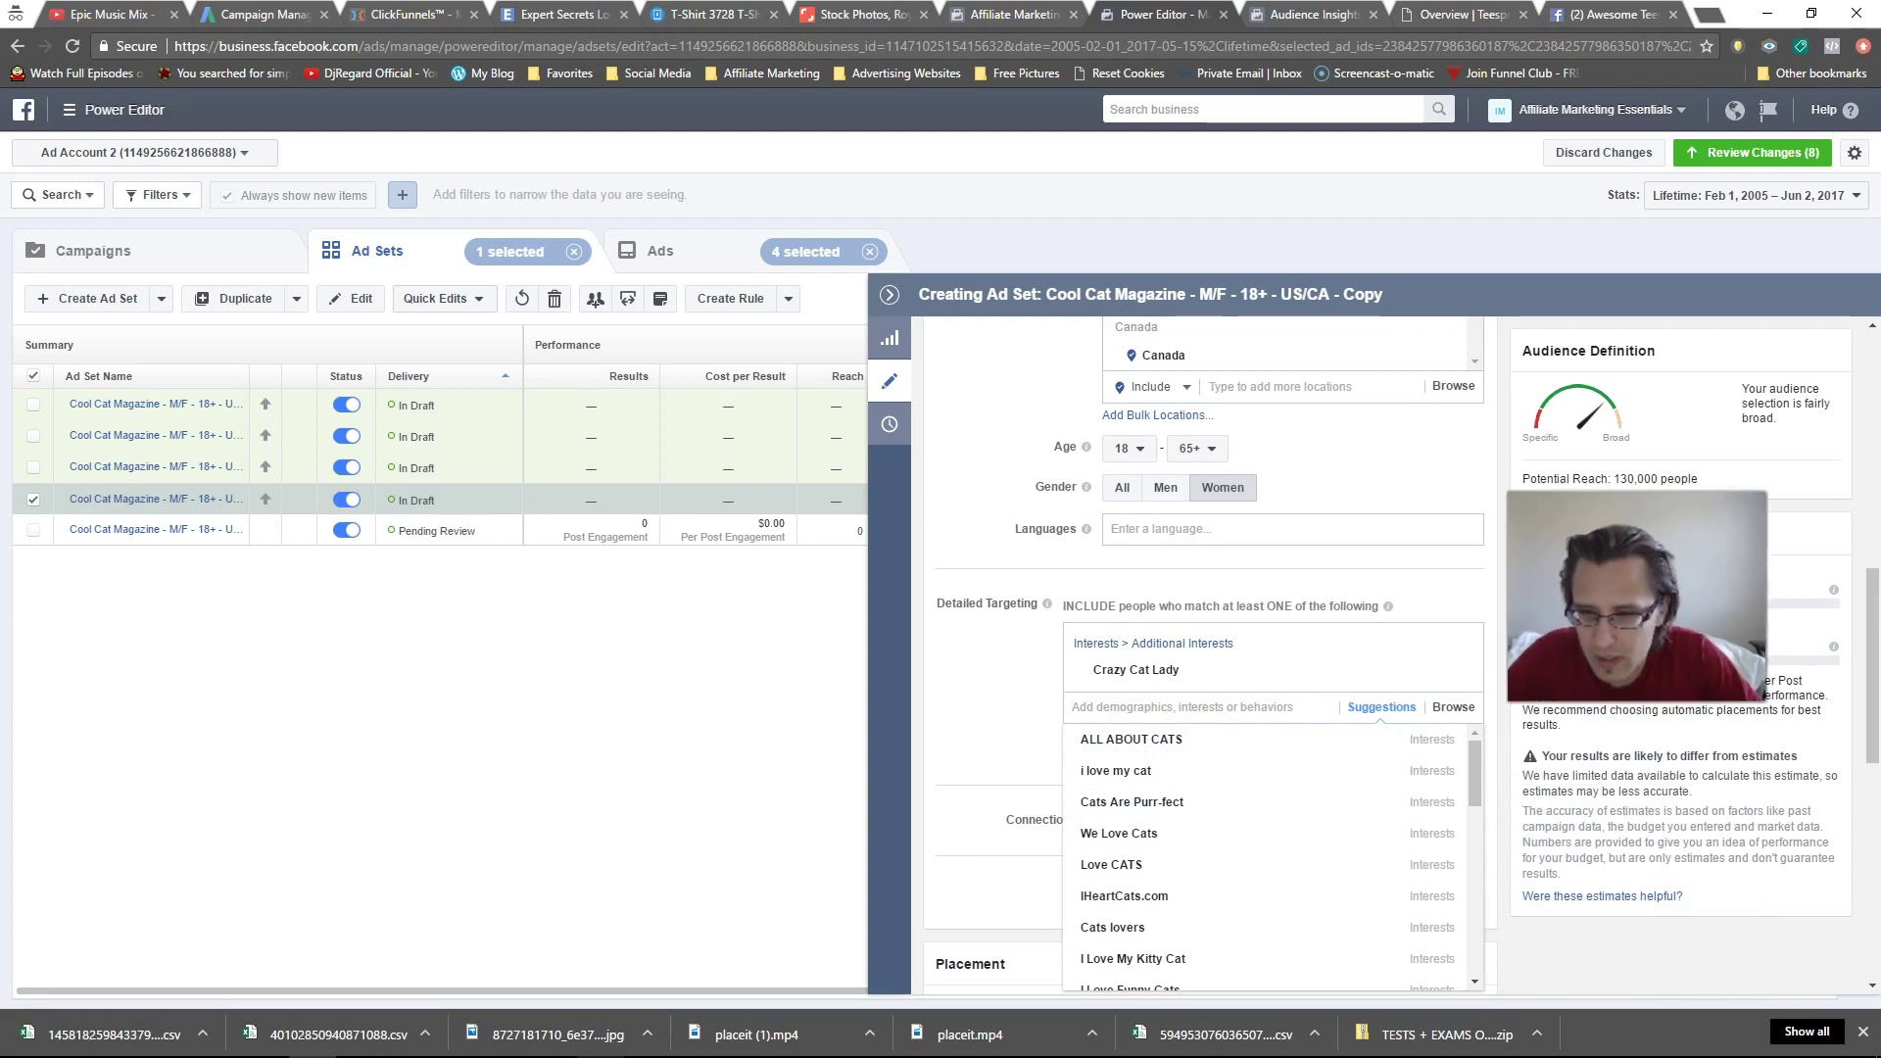
click(1177, 752)
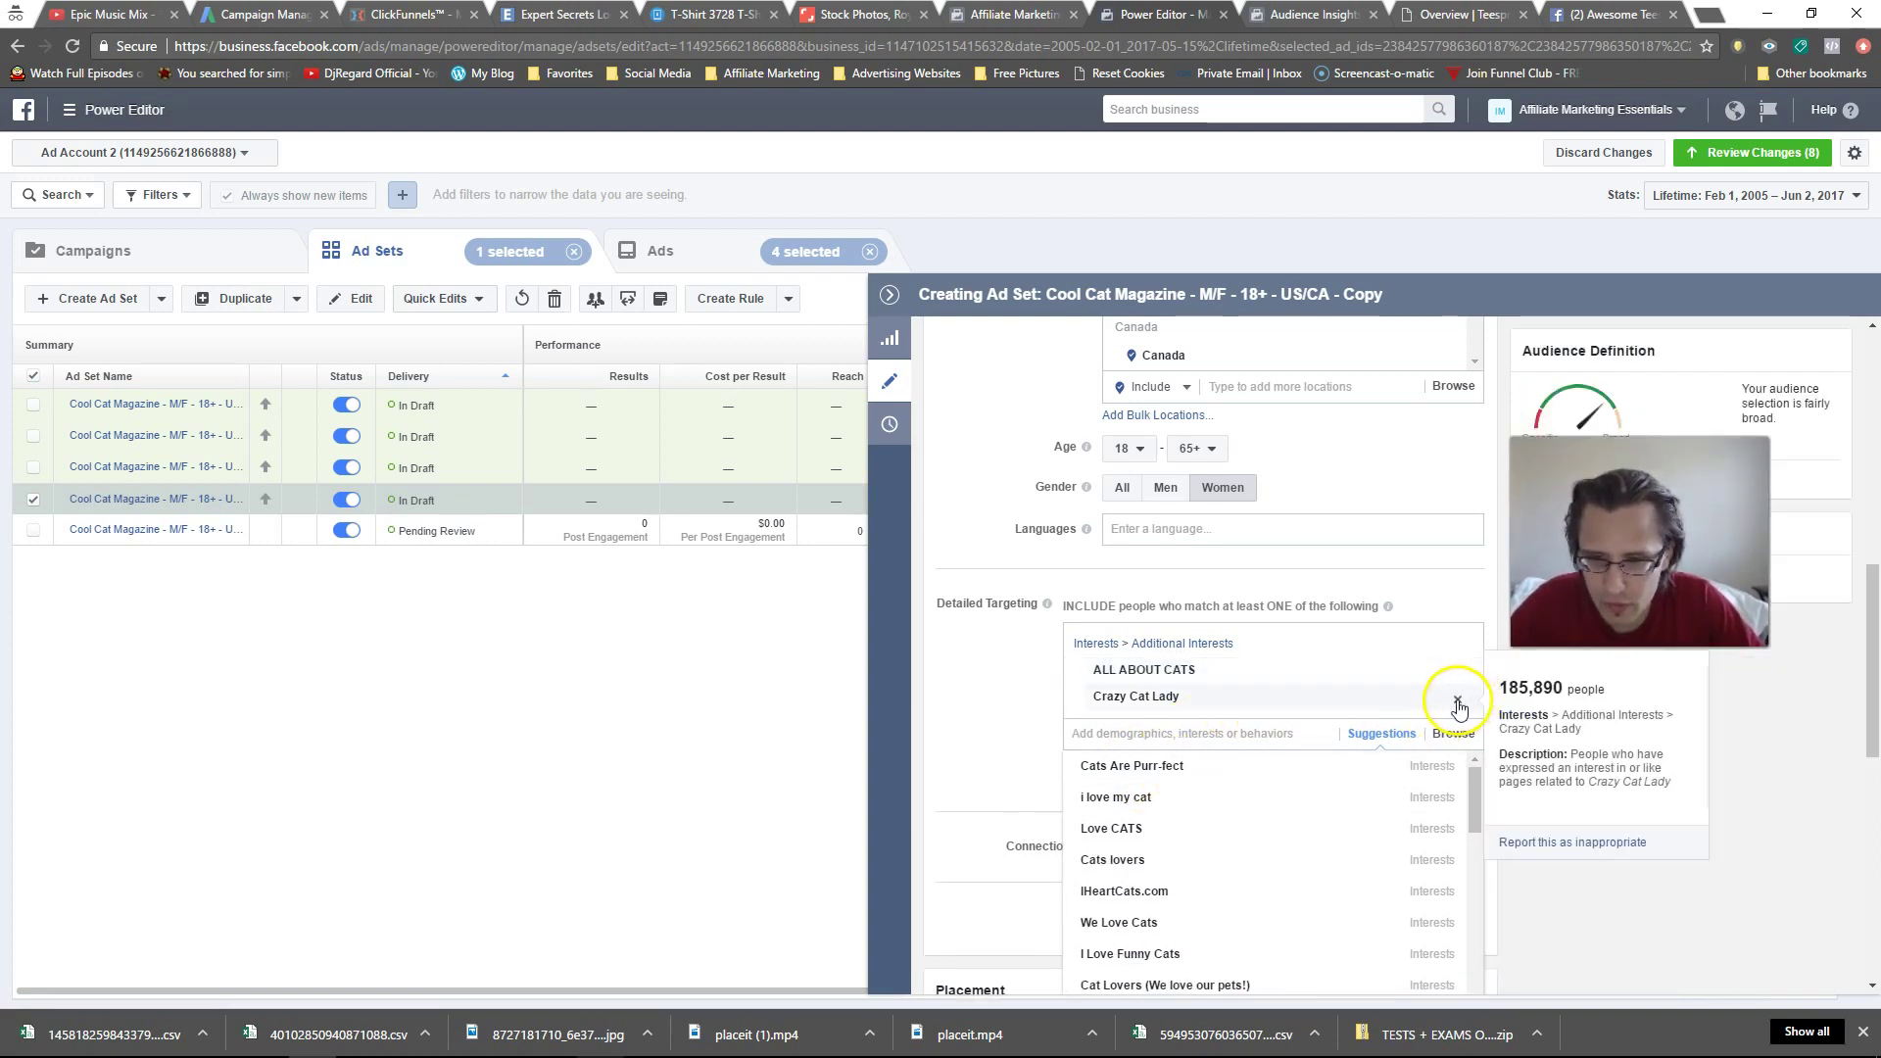
- Replace Cool Cat Magazine with ALL ABOUT CATS in this ad set's name and check its detailed targeting
scroll(966, 739, up, 10)
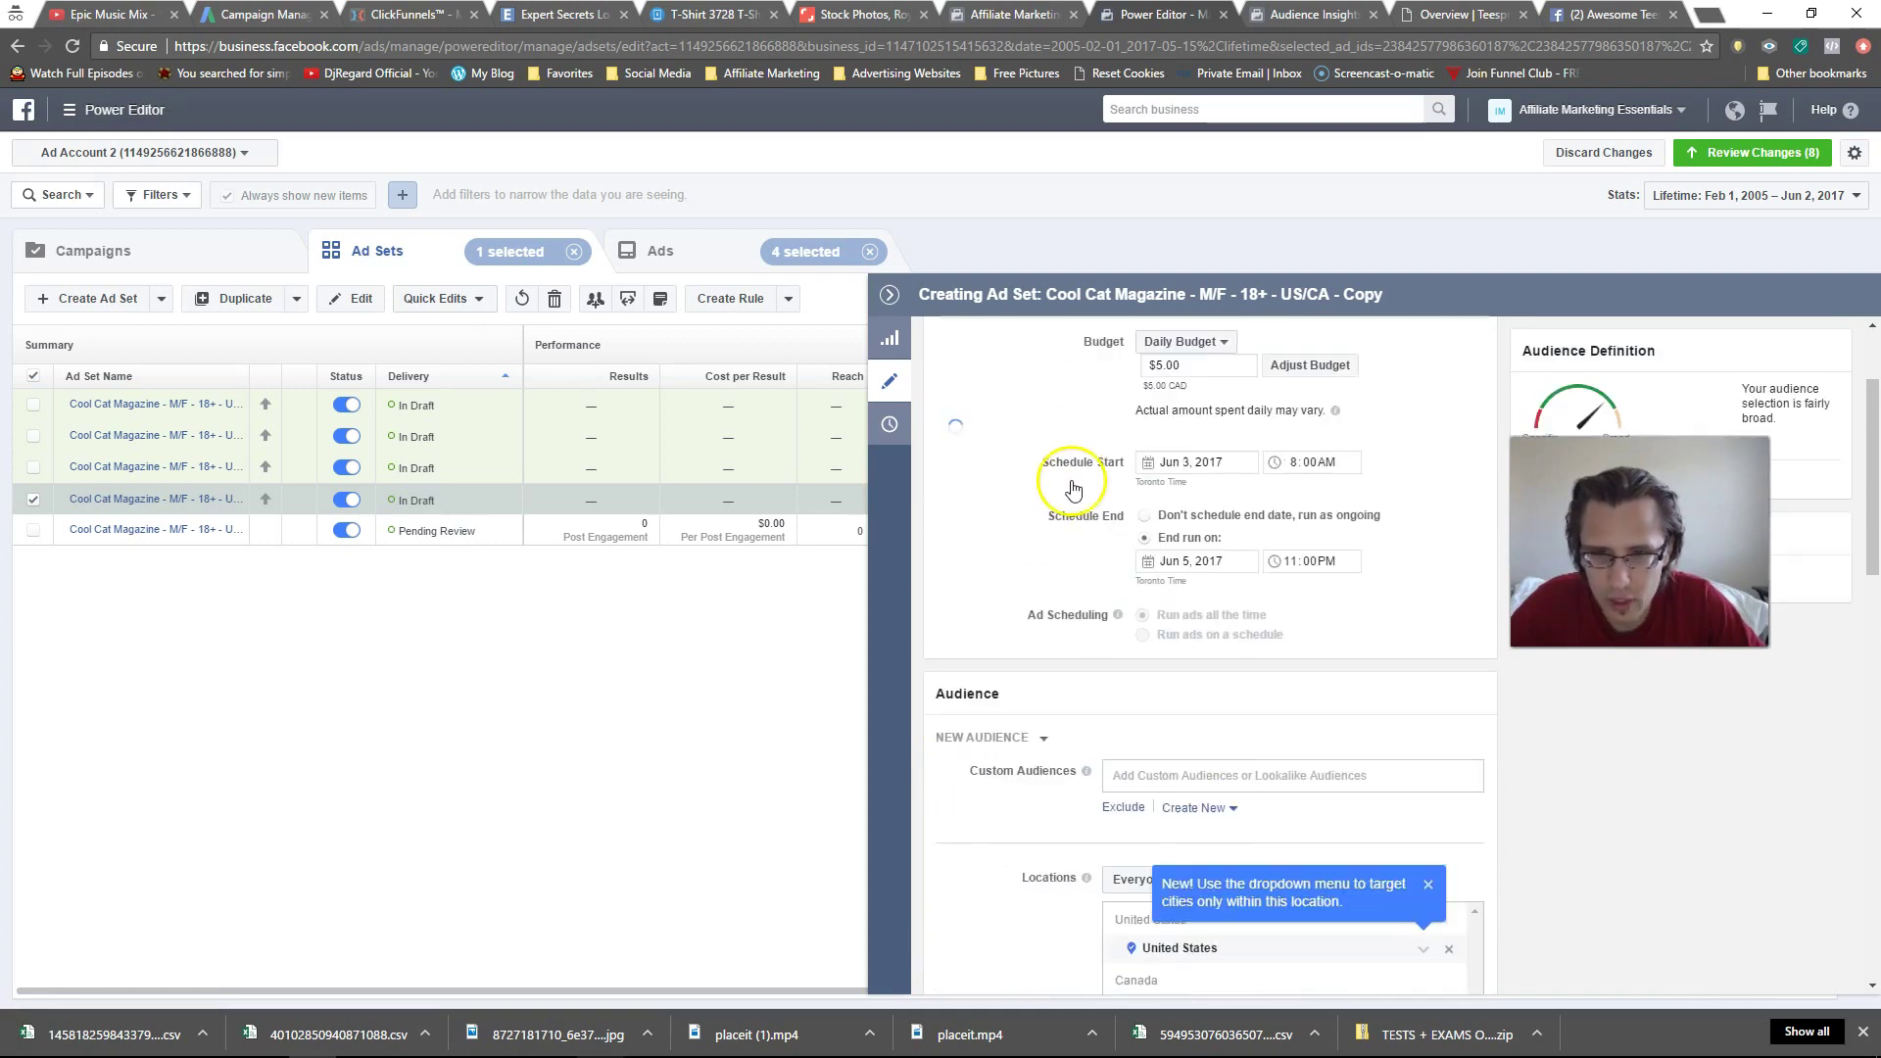
drag(1053, 379, 925, 383)
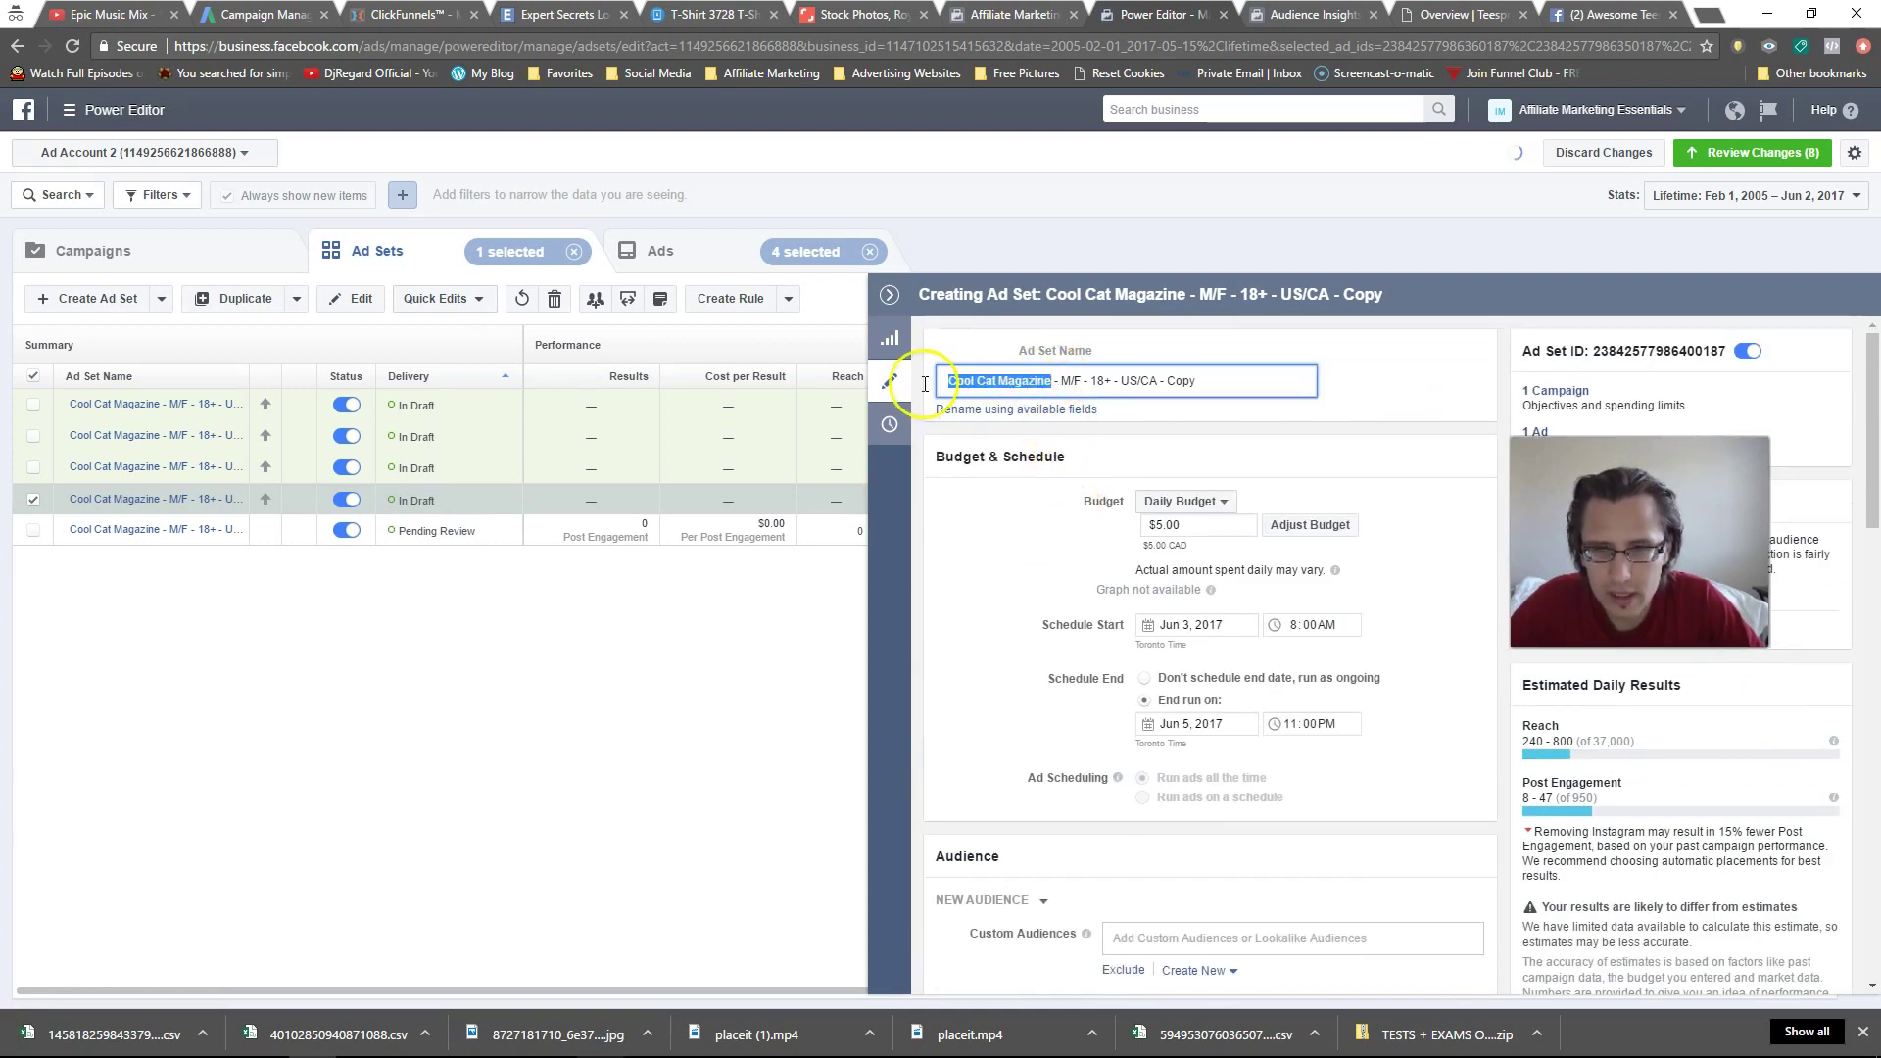
text(ALL ABOUT CATS)
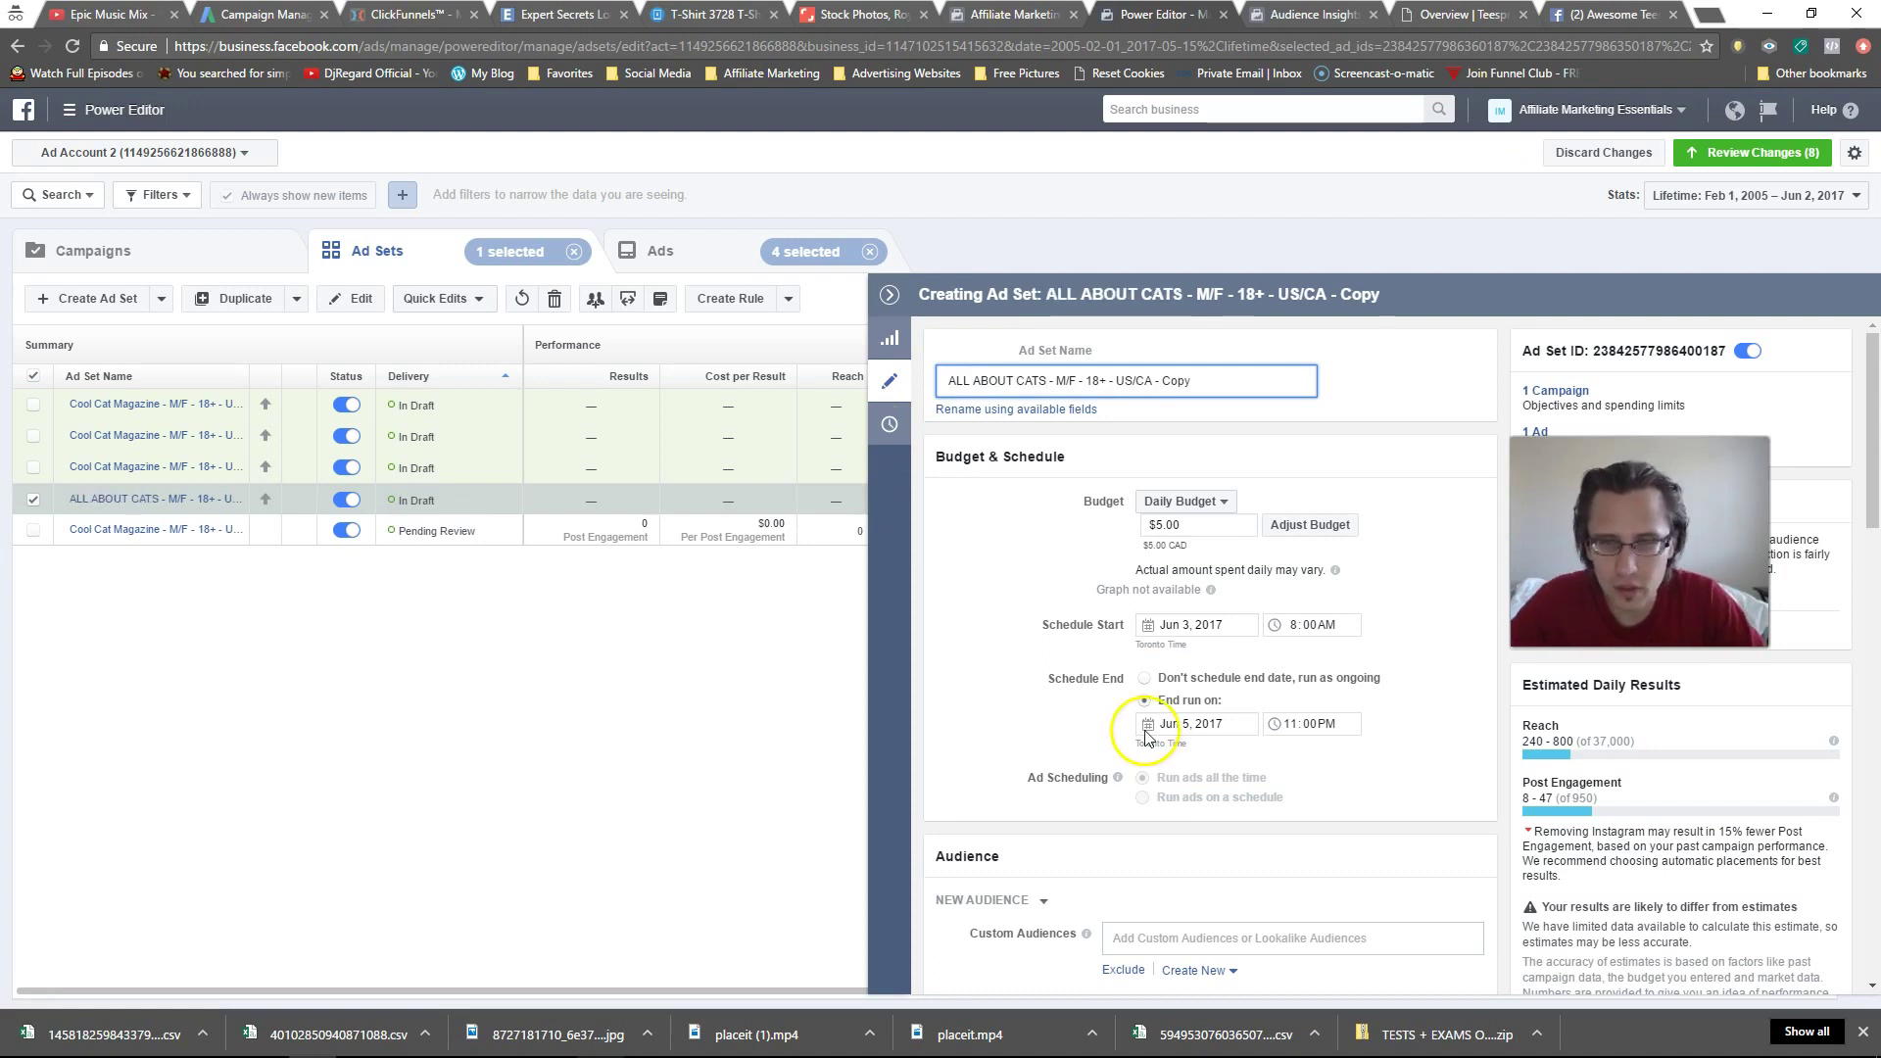
scroll(980, 685, down, 8)
click(1112, 683)
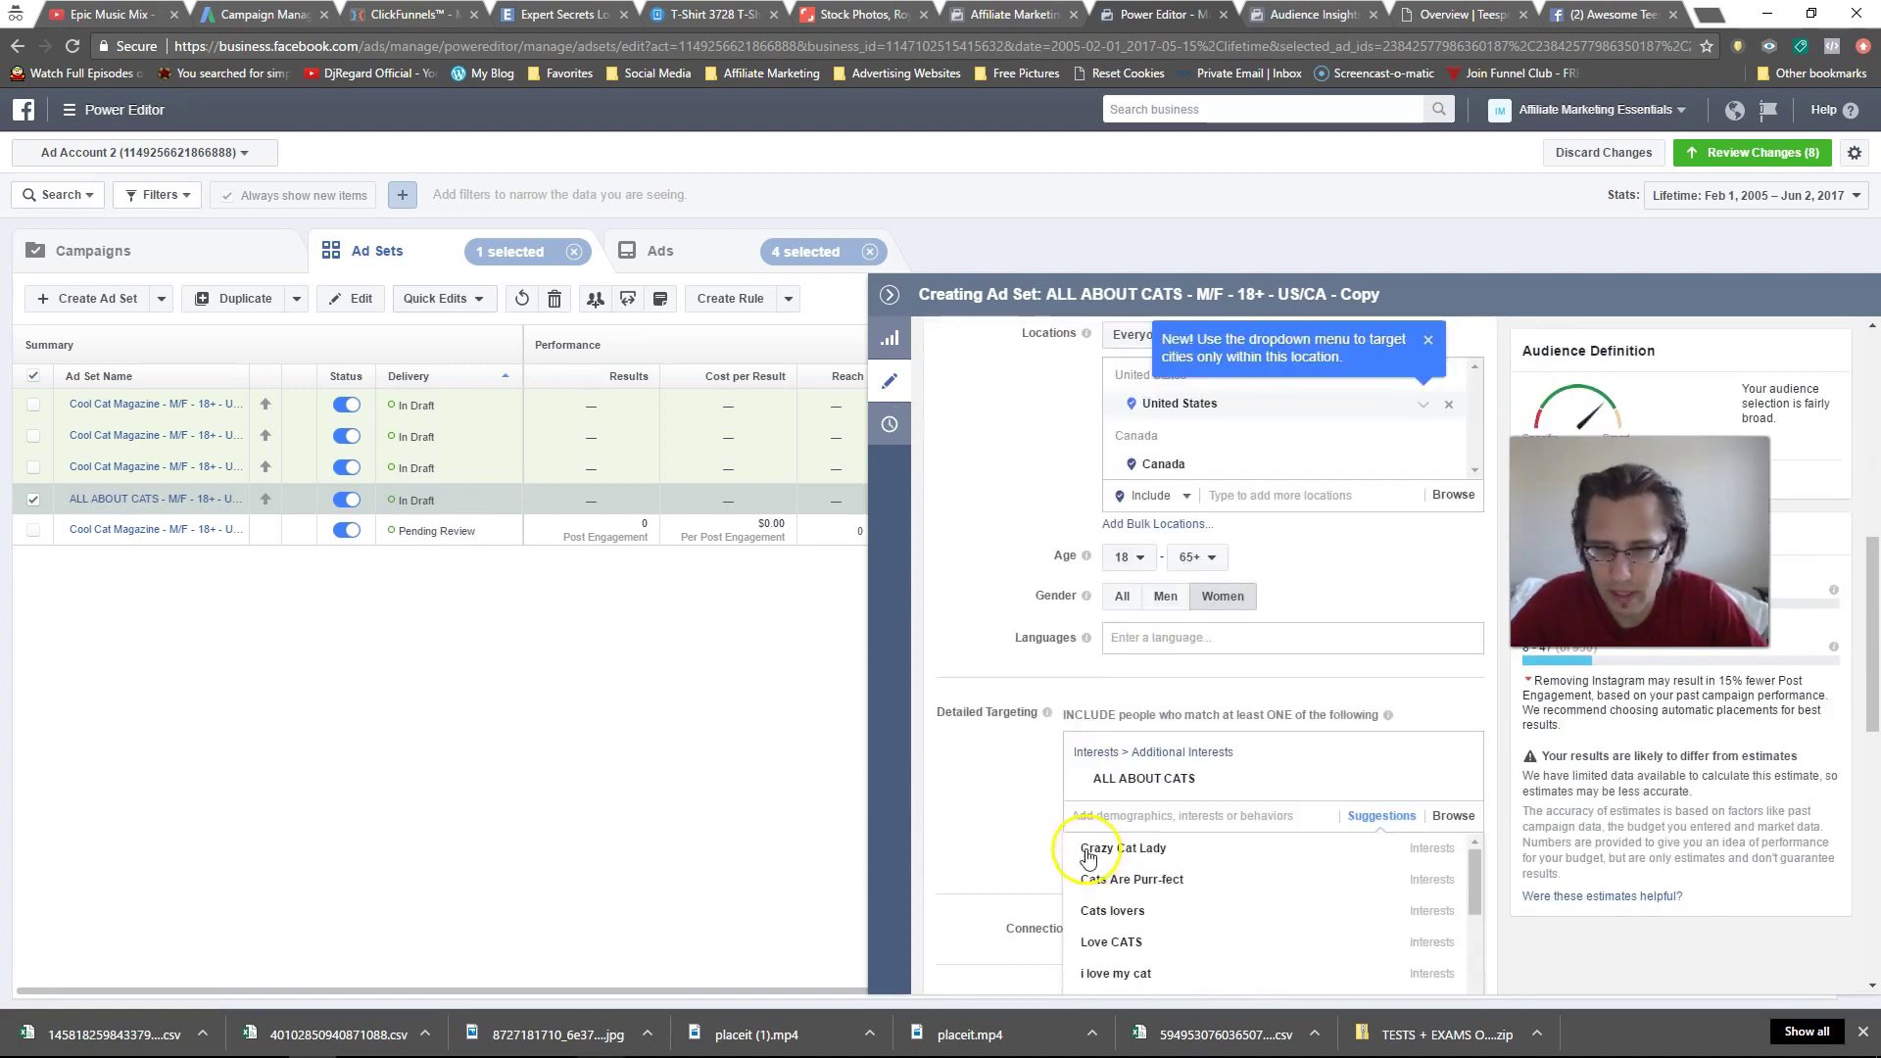
click(524, 697)
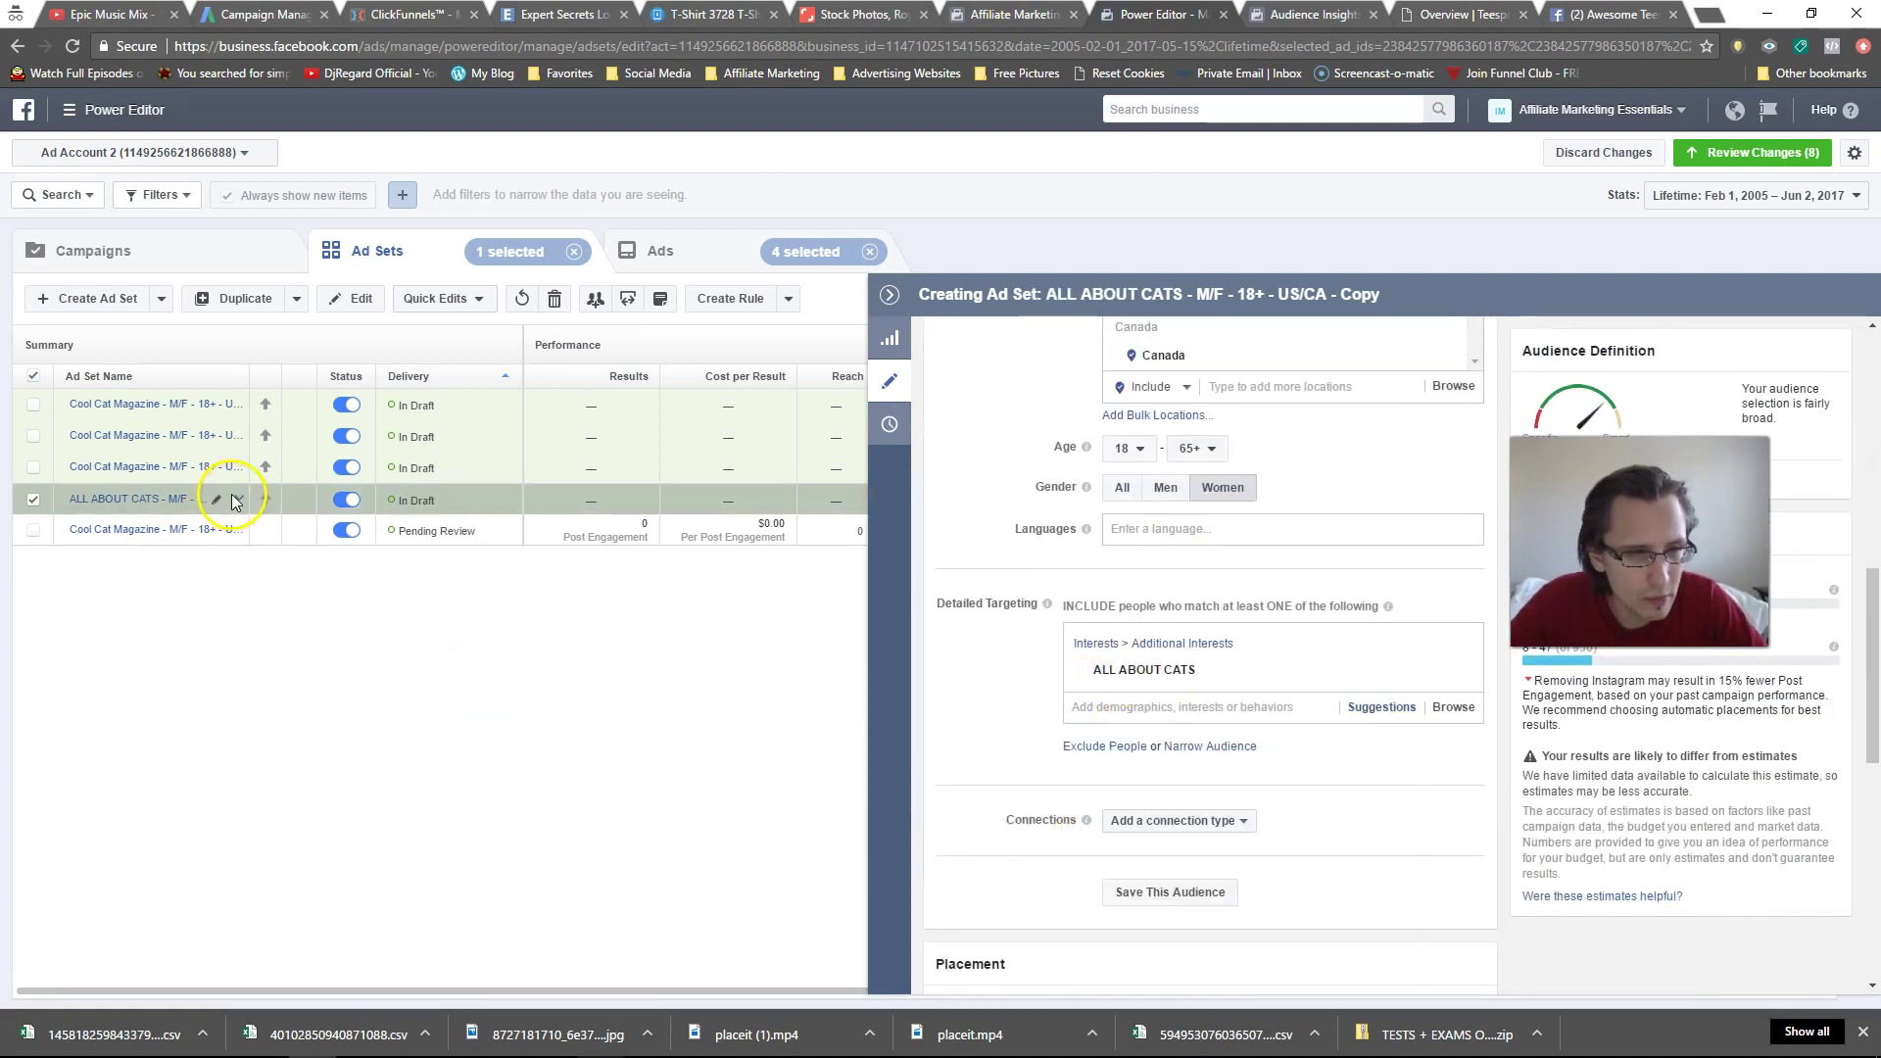
- Remove the Copy suffix so the ad set is named ALL ABOUT CATS - M/F - 18+ - US/CA
click(218, 503)
key(End)
key(BackSpace)
key(BackSpace)
key(BackSpace)
key(BackSpace)
key(BackSpace)
key(BackSpace)
key(BackSpace)
key(Return)
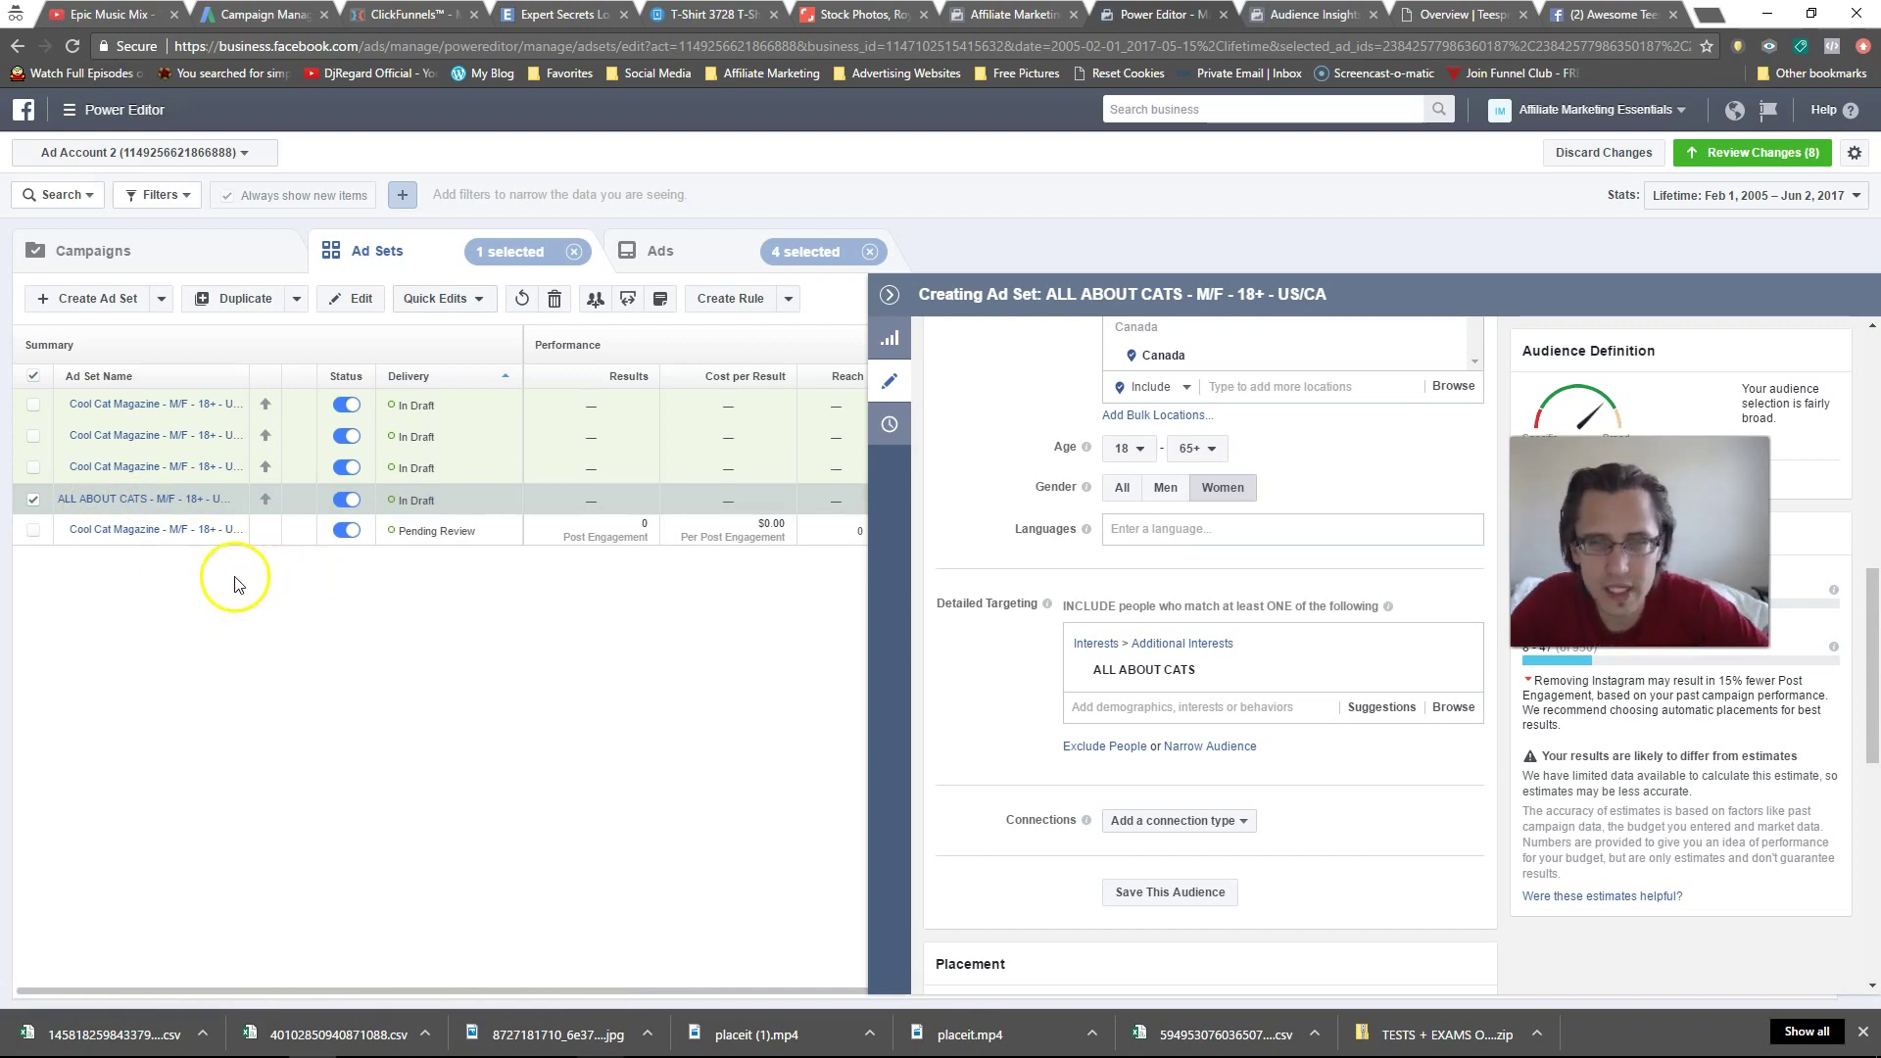
- Open the draft ad belonging to the ALL ABOUT CATS ad set and check its page post and tracking settings
click(139, 501)
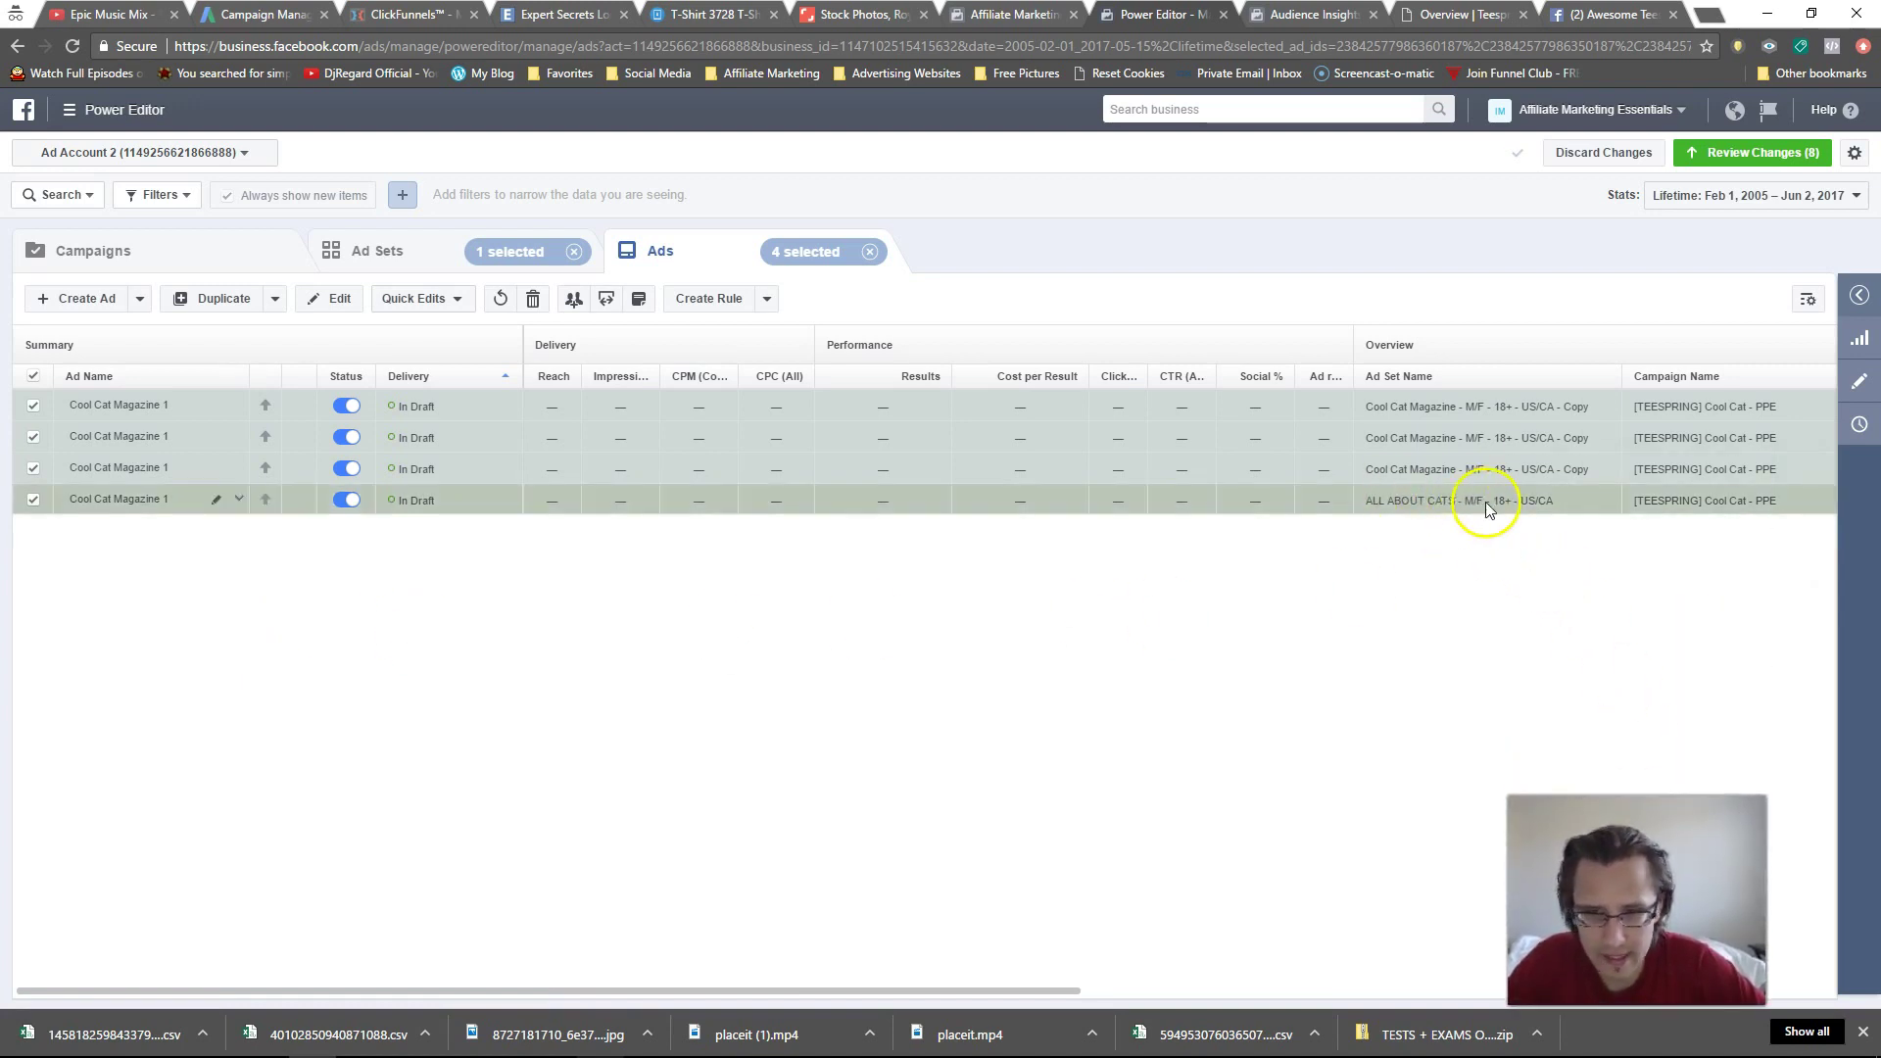
click(239, 499)
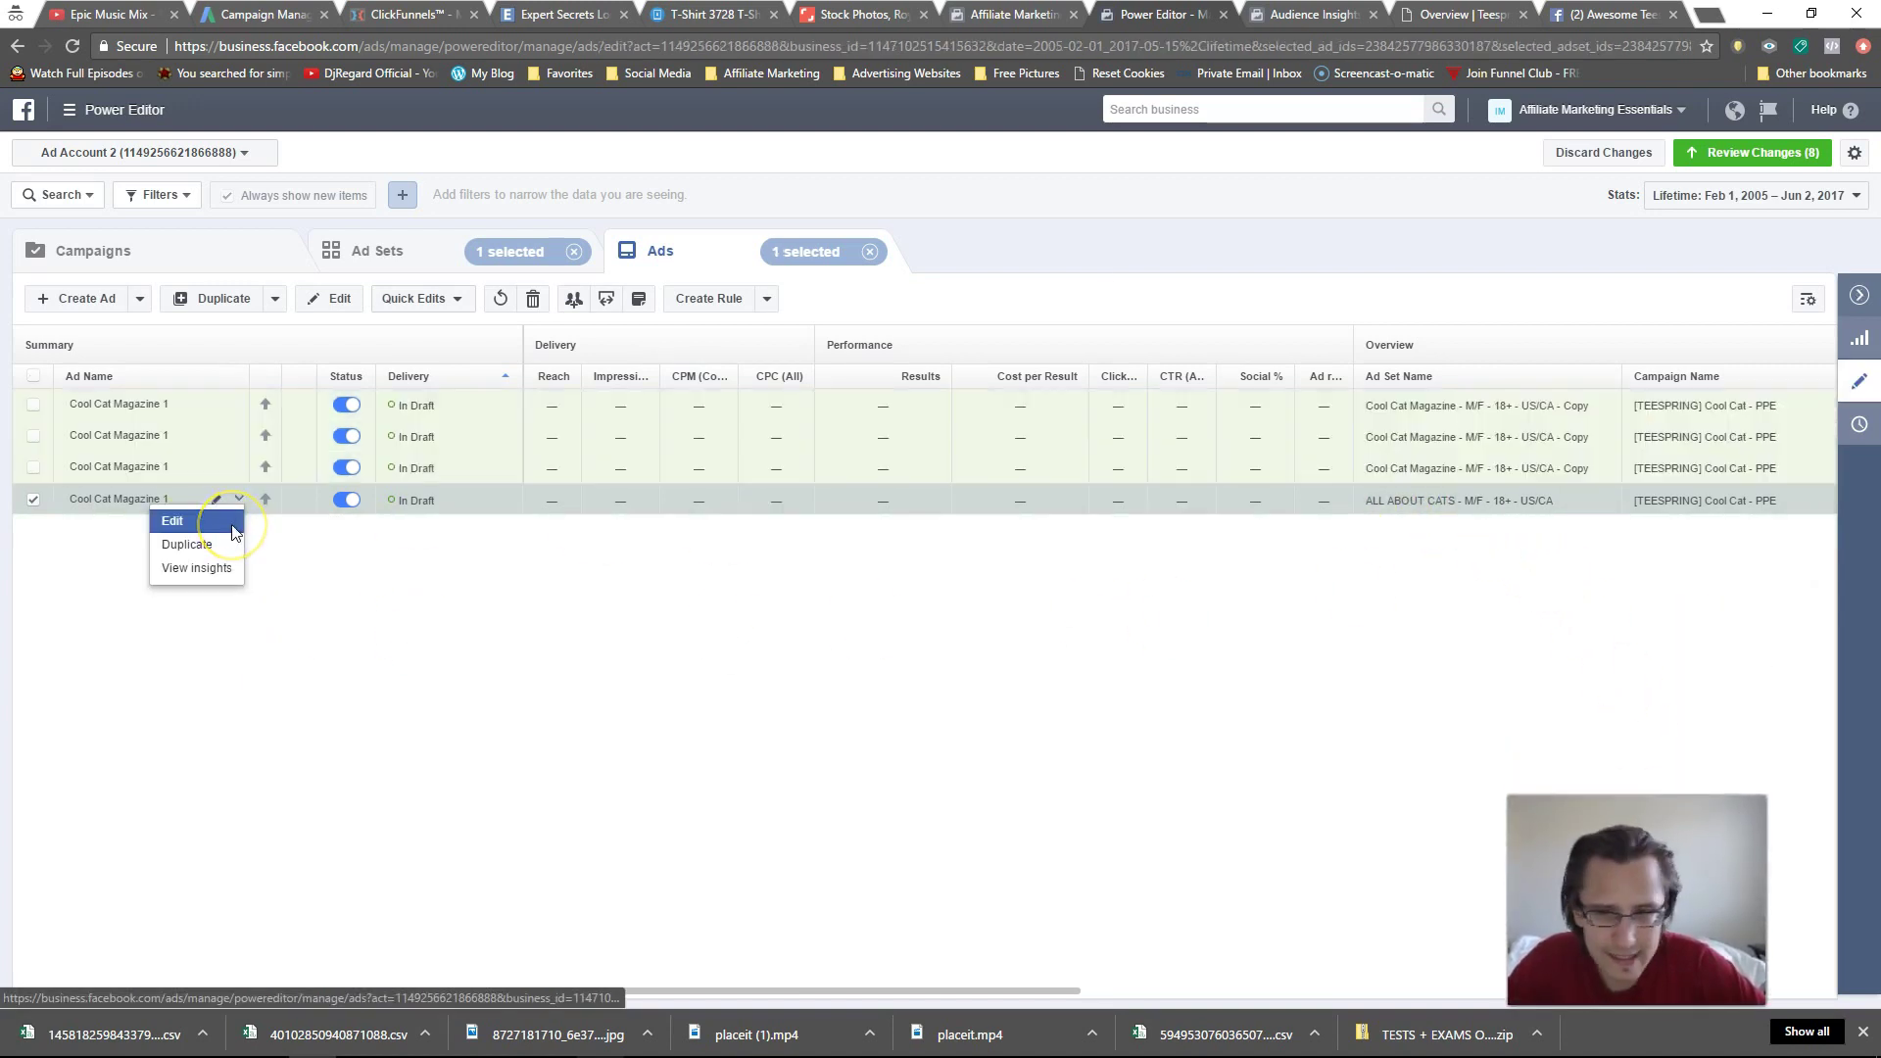
click(233, 524)
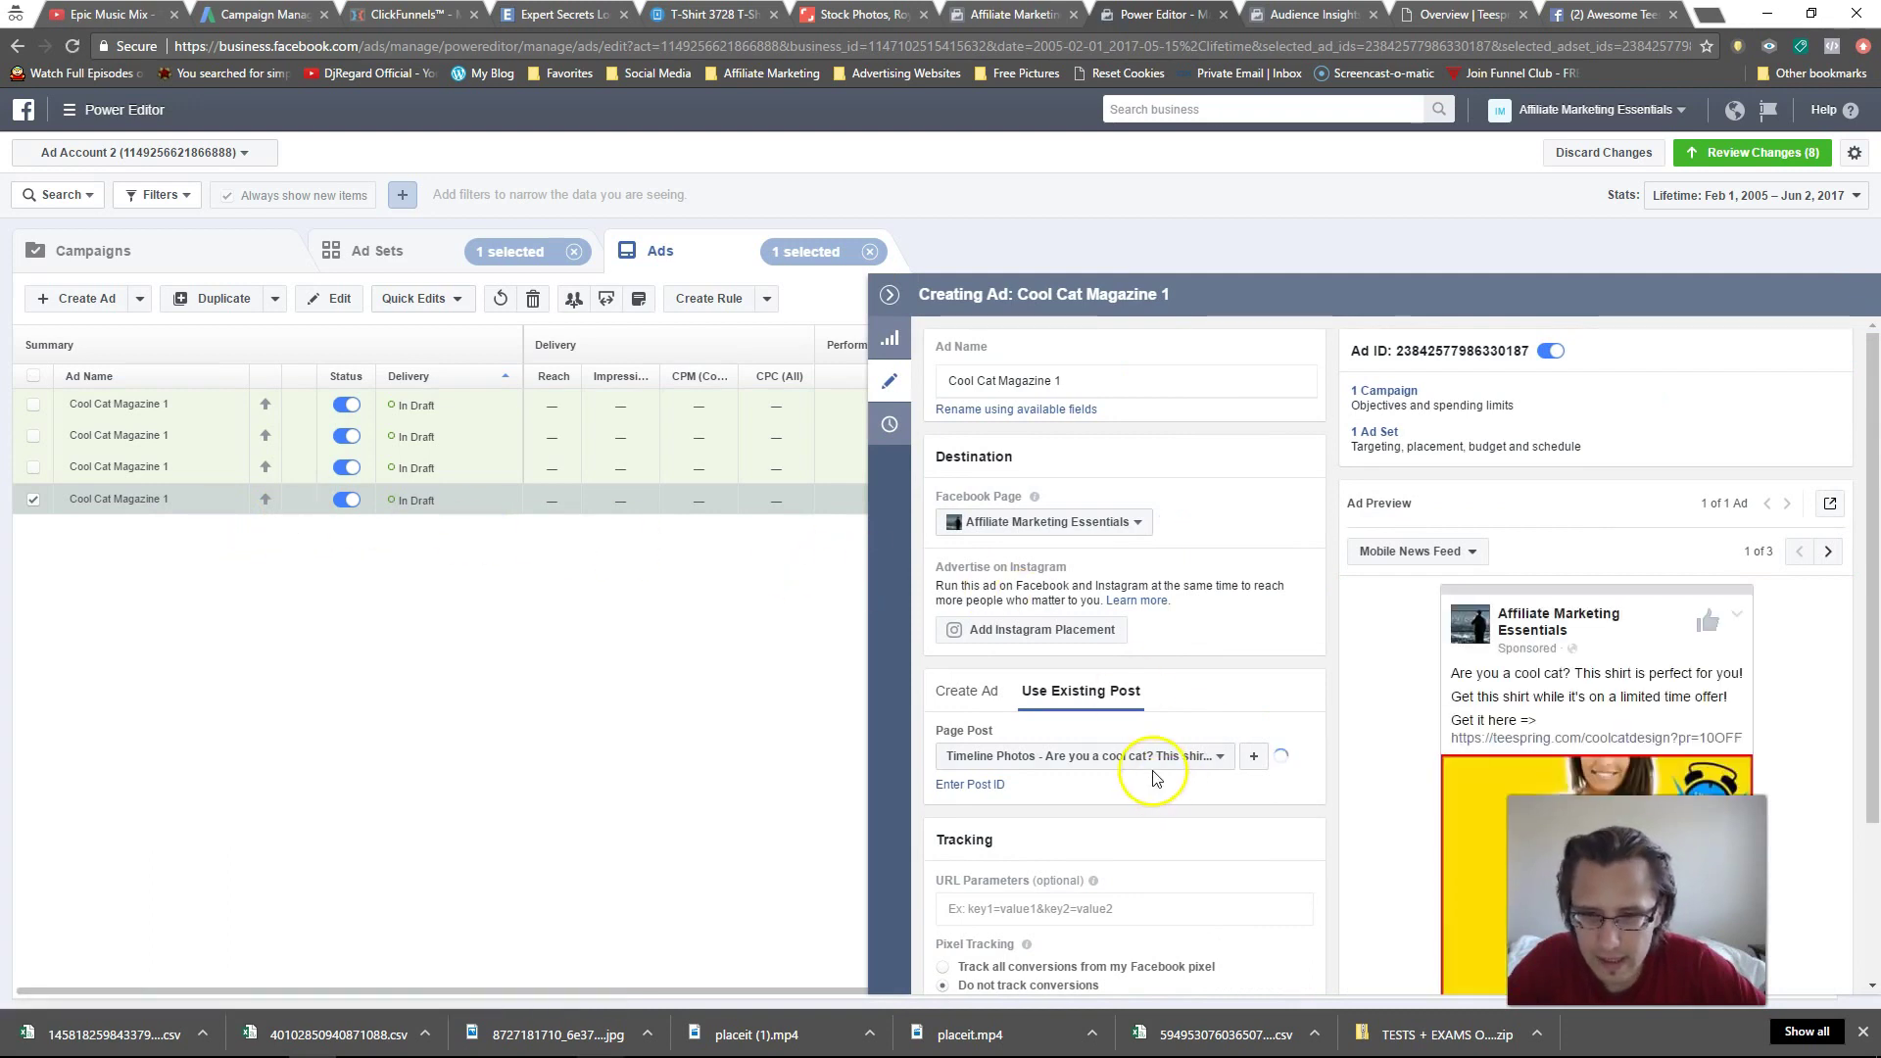
click(889, 381)
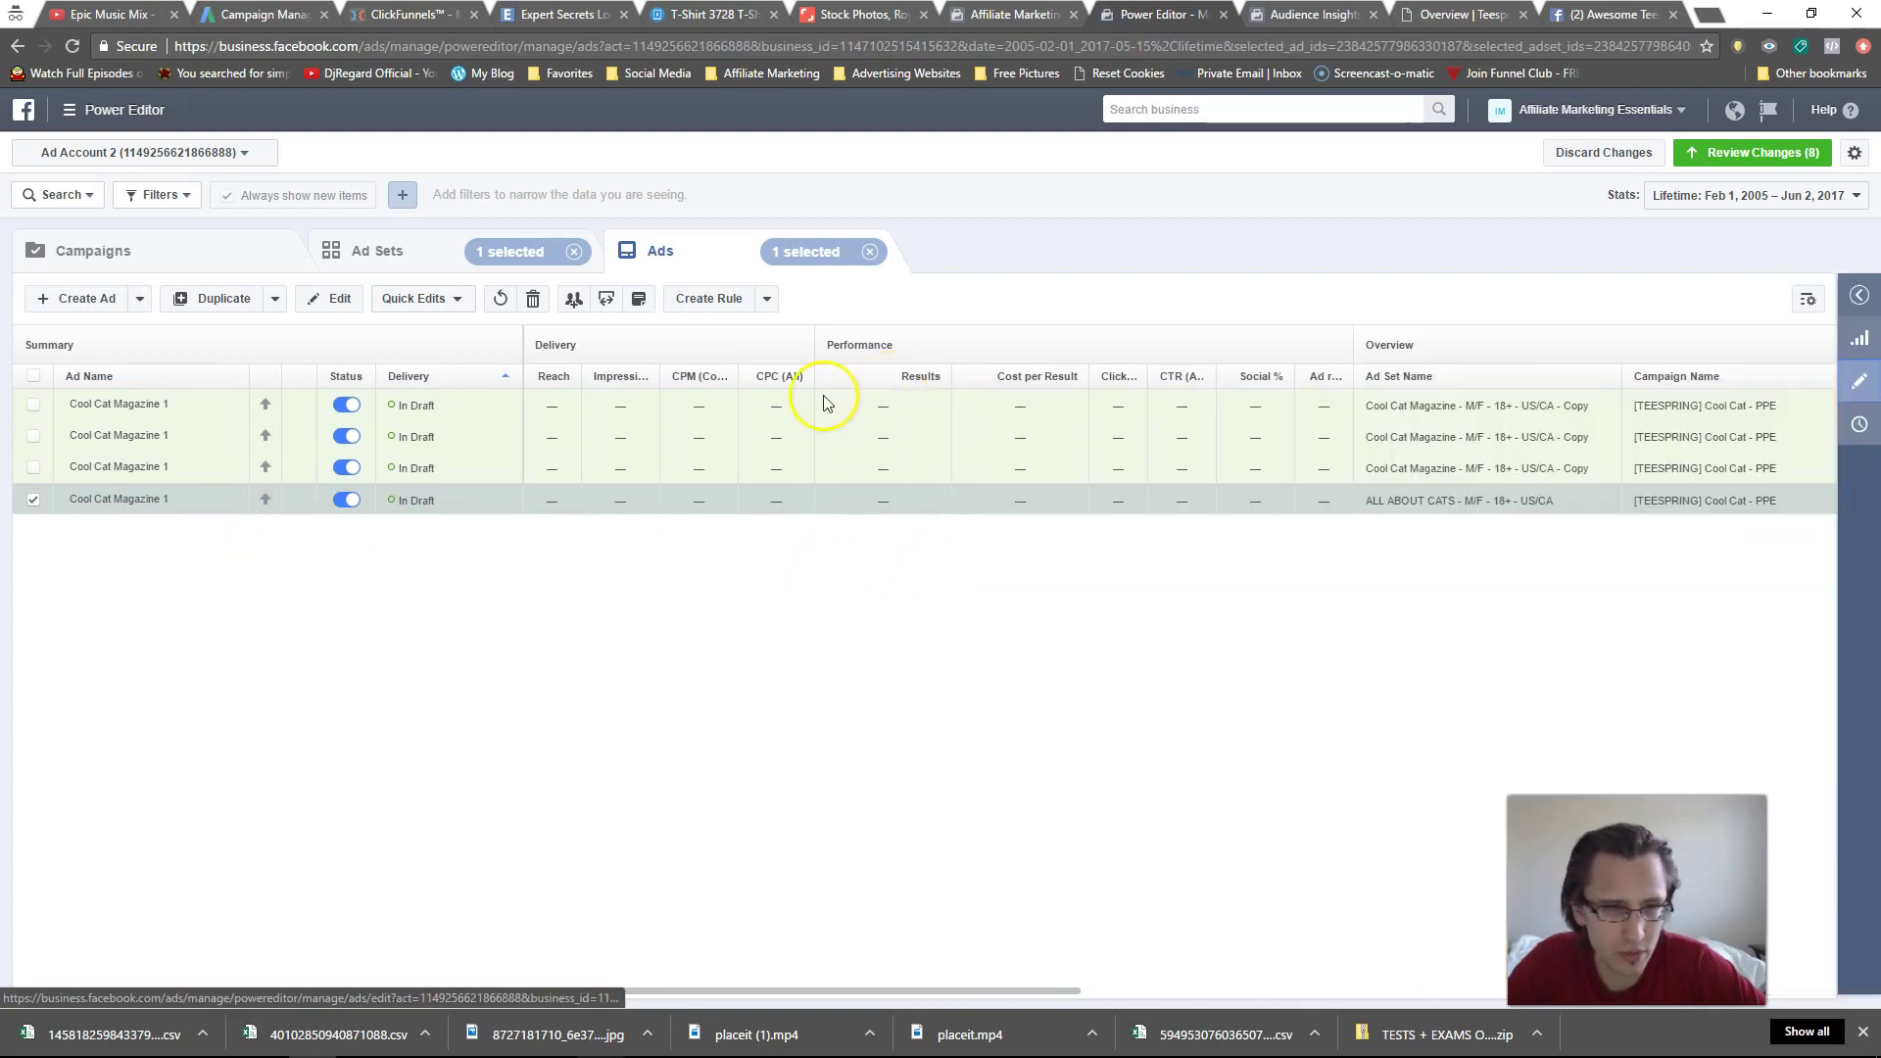
- In the third draft ad set copy, replace the Crazy Cat Lady interest with Cats Are Purr-fect in the detailed targeting
click(379, 260)
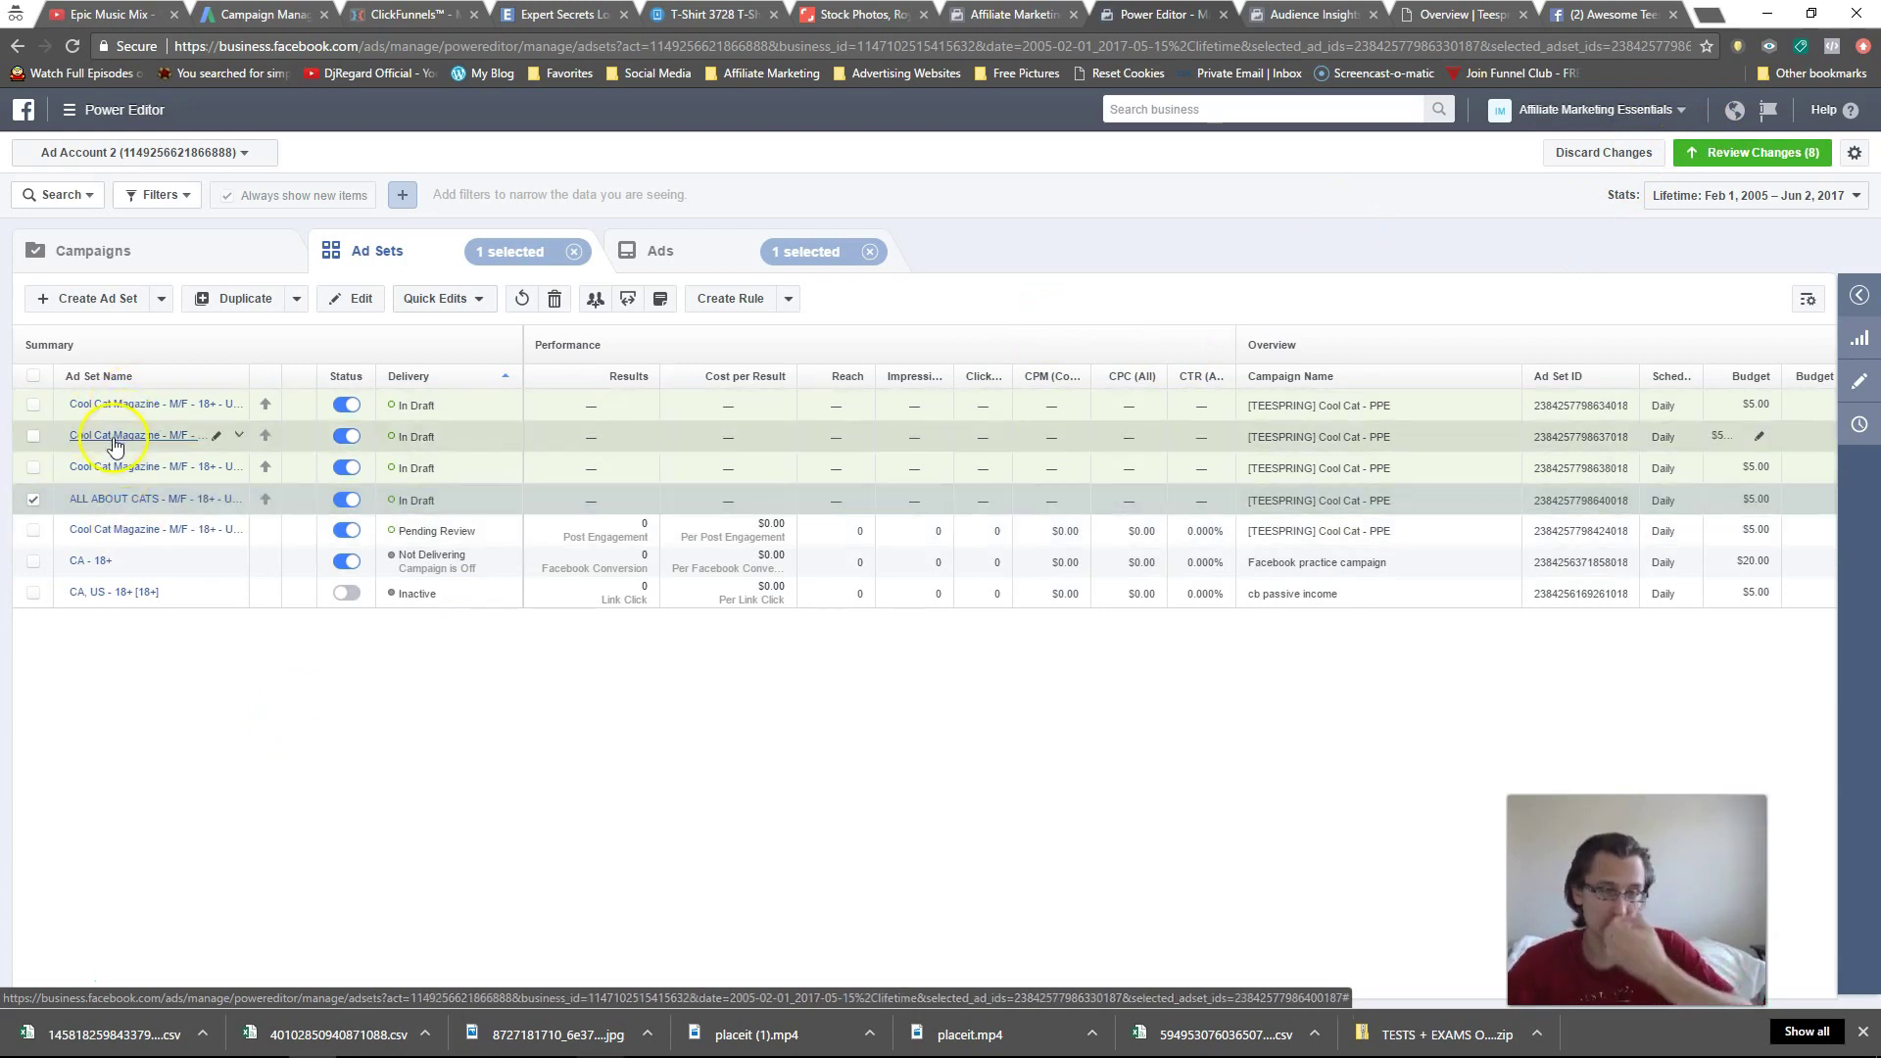
click(239, 467)
click(236, 490)
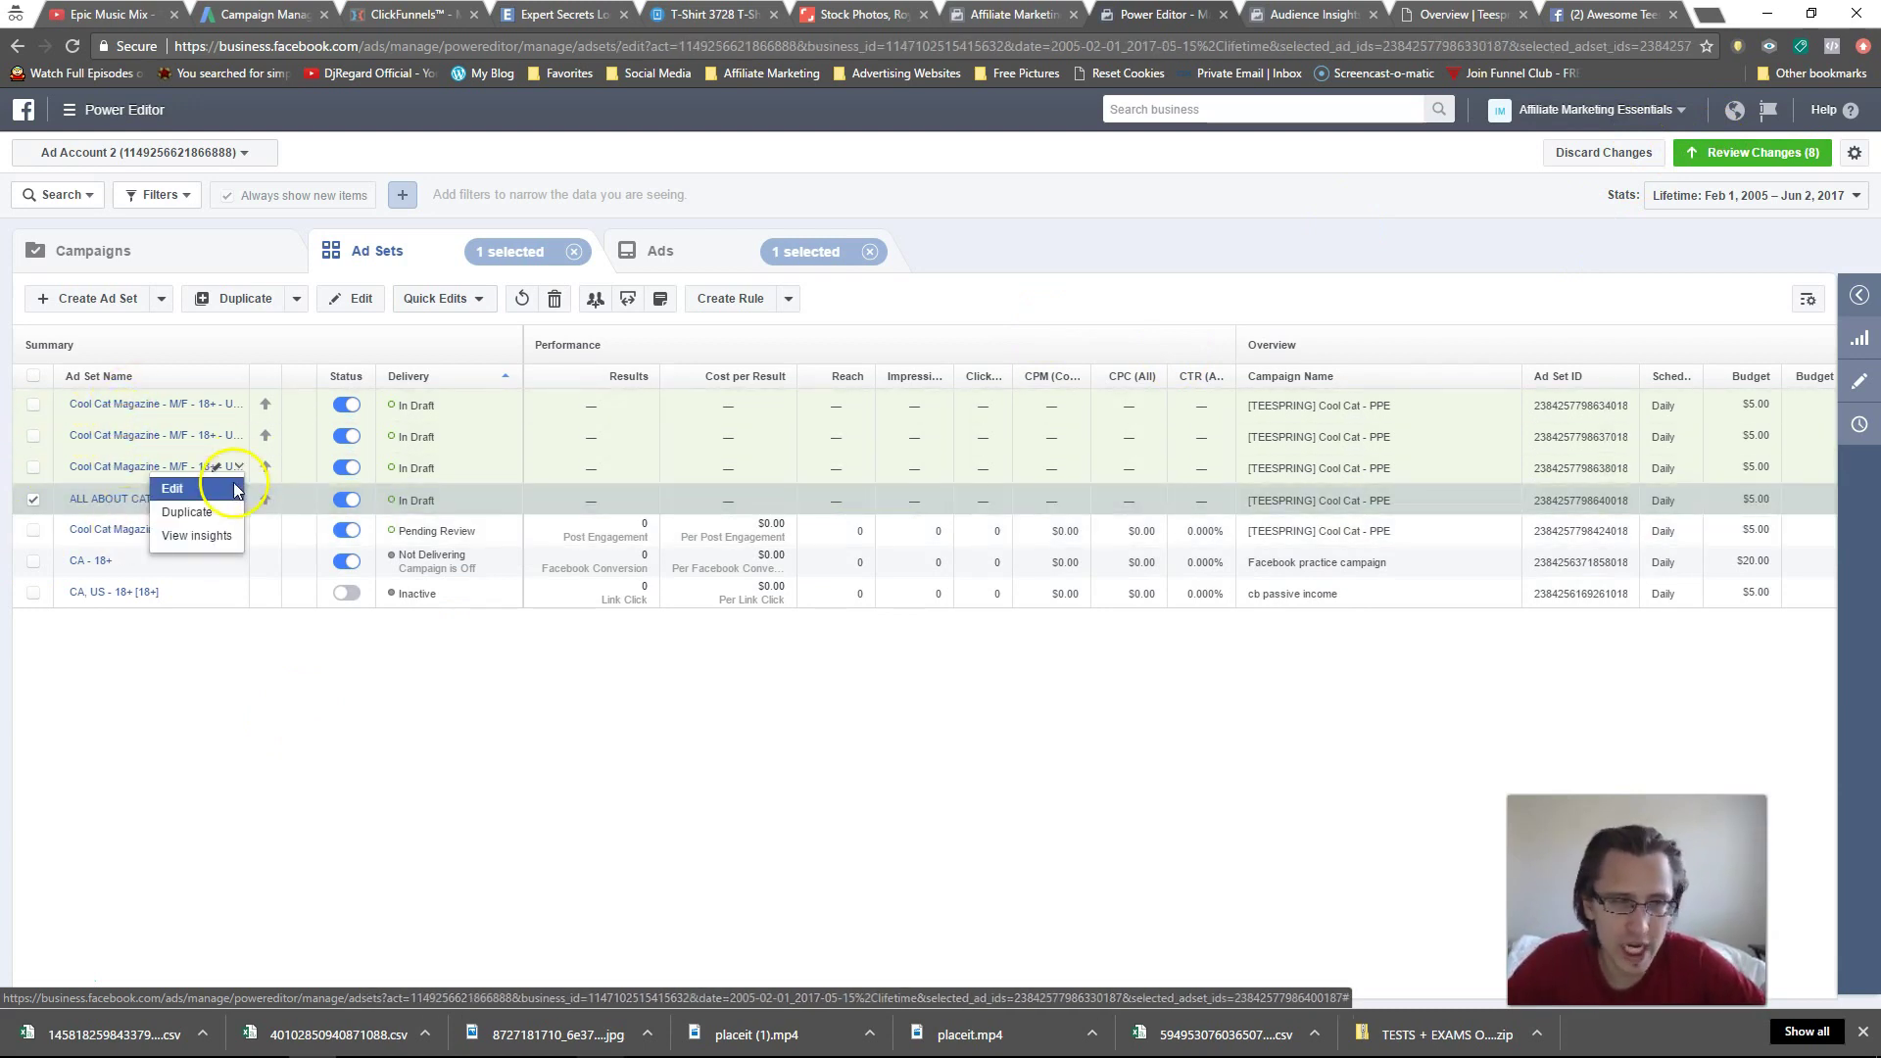
scroll(1260, 686, down, 5)
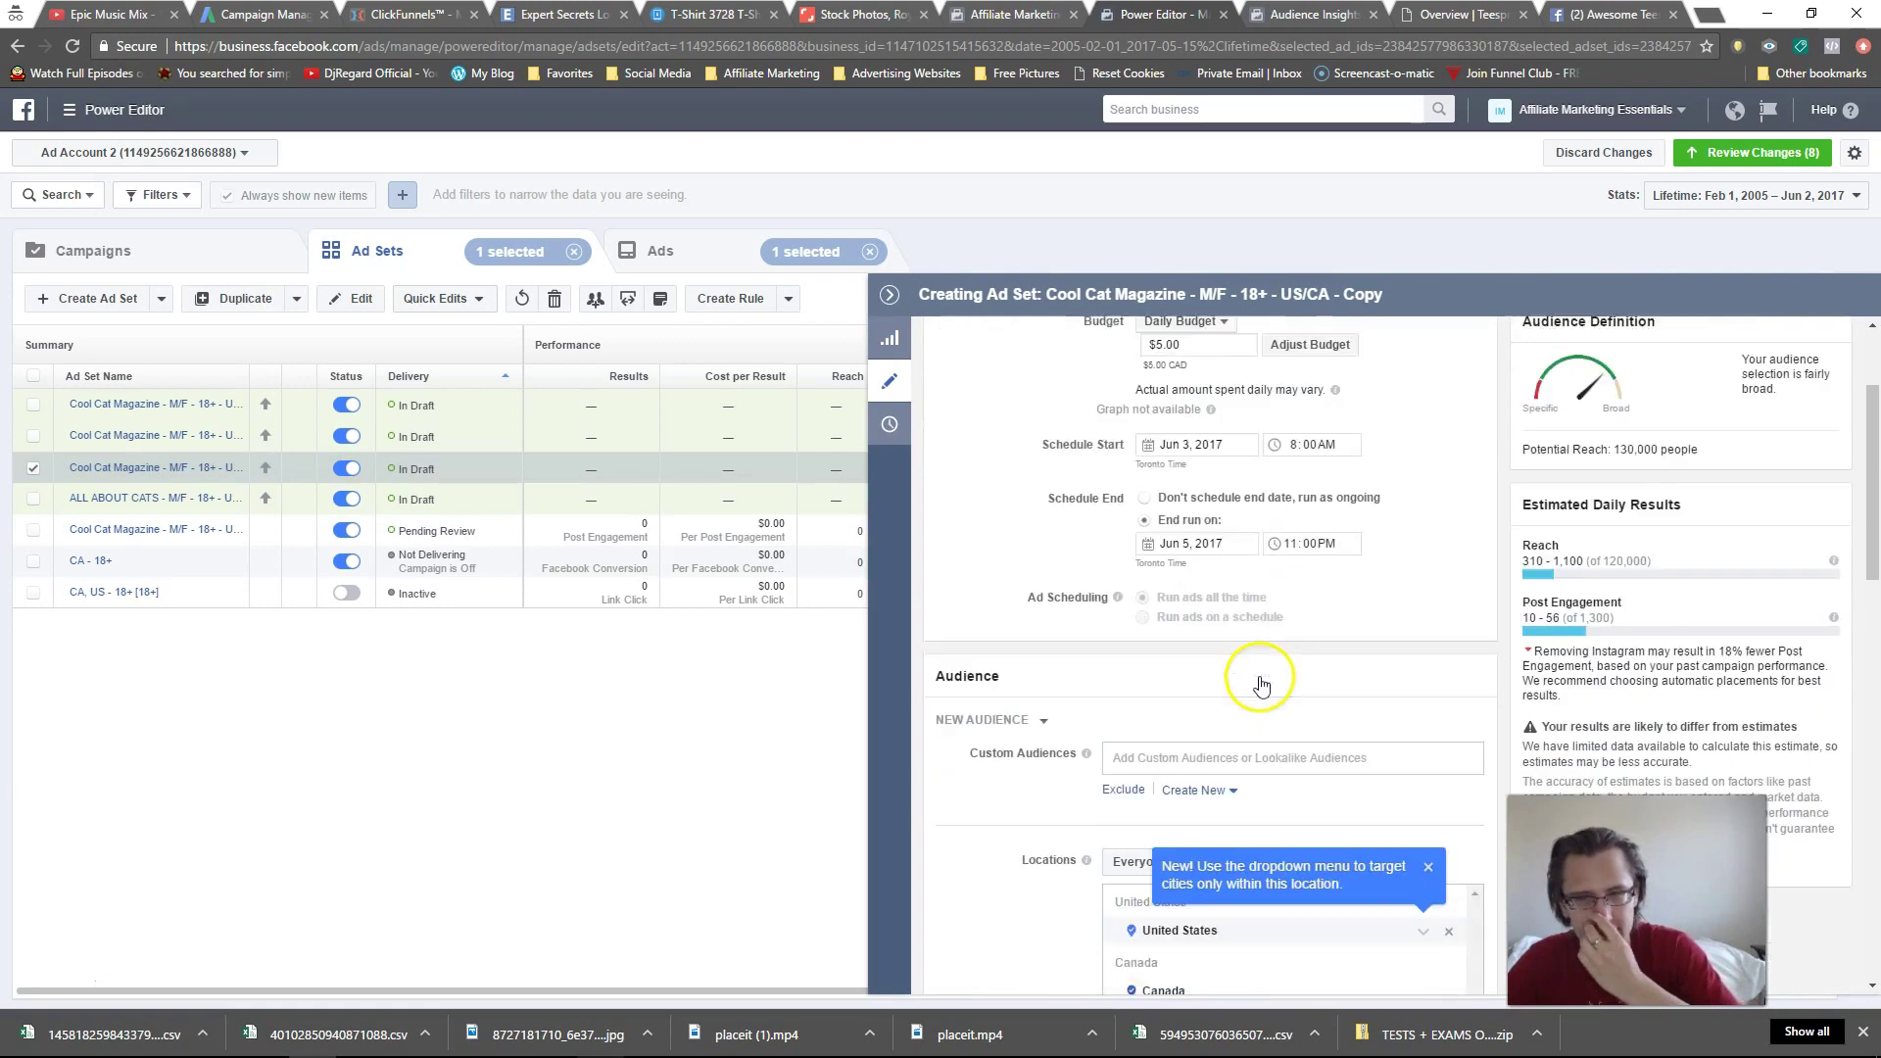
scroll(1257, 693, down, 6)
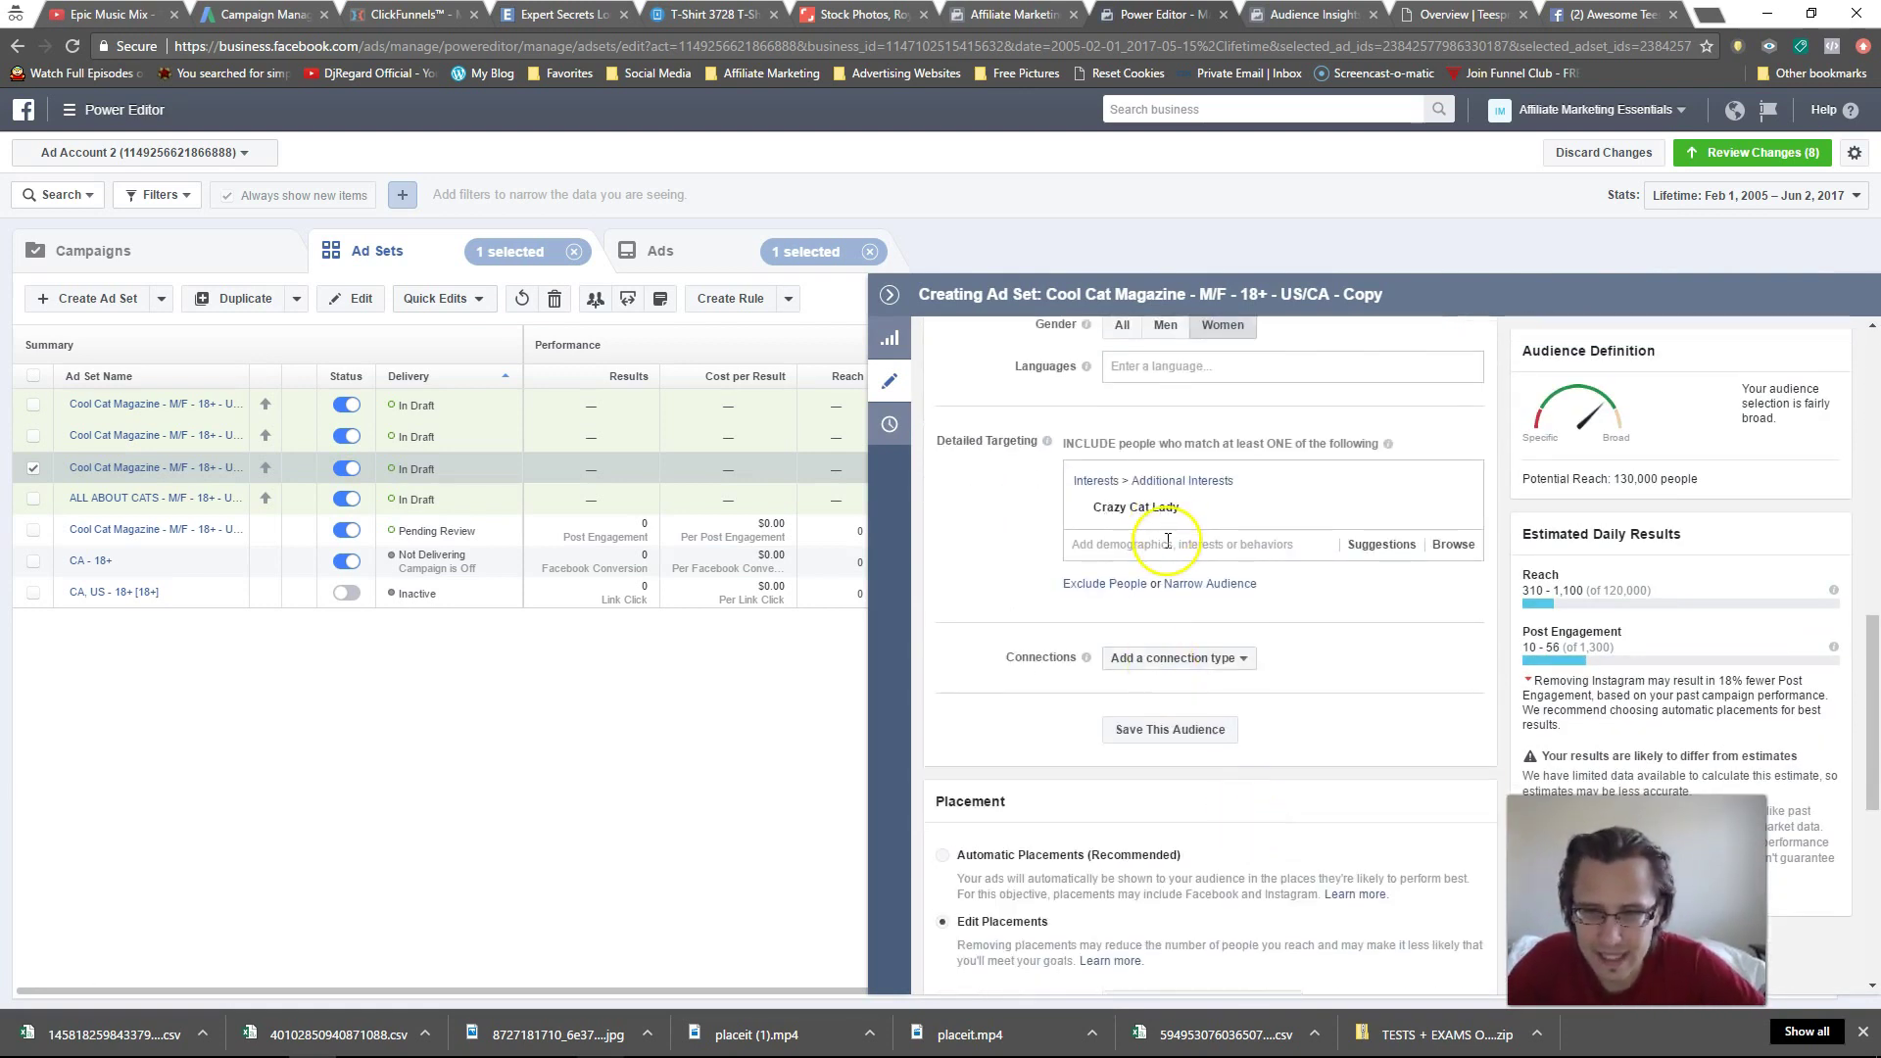
click(1168, 542)
mouse_move(1173, 605)
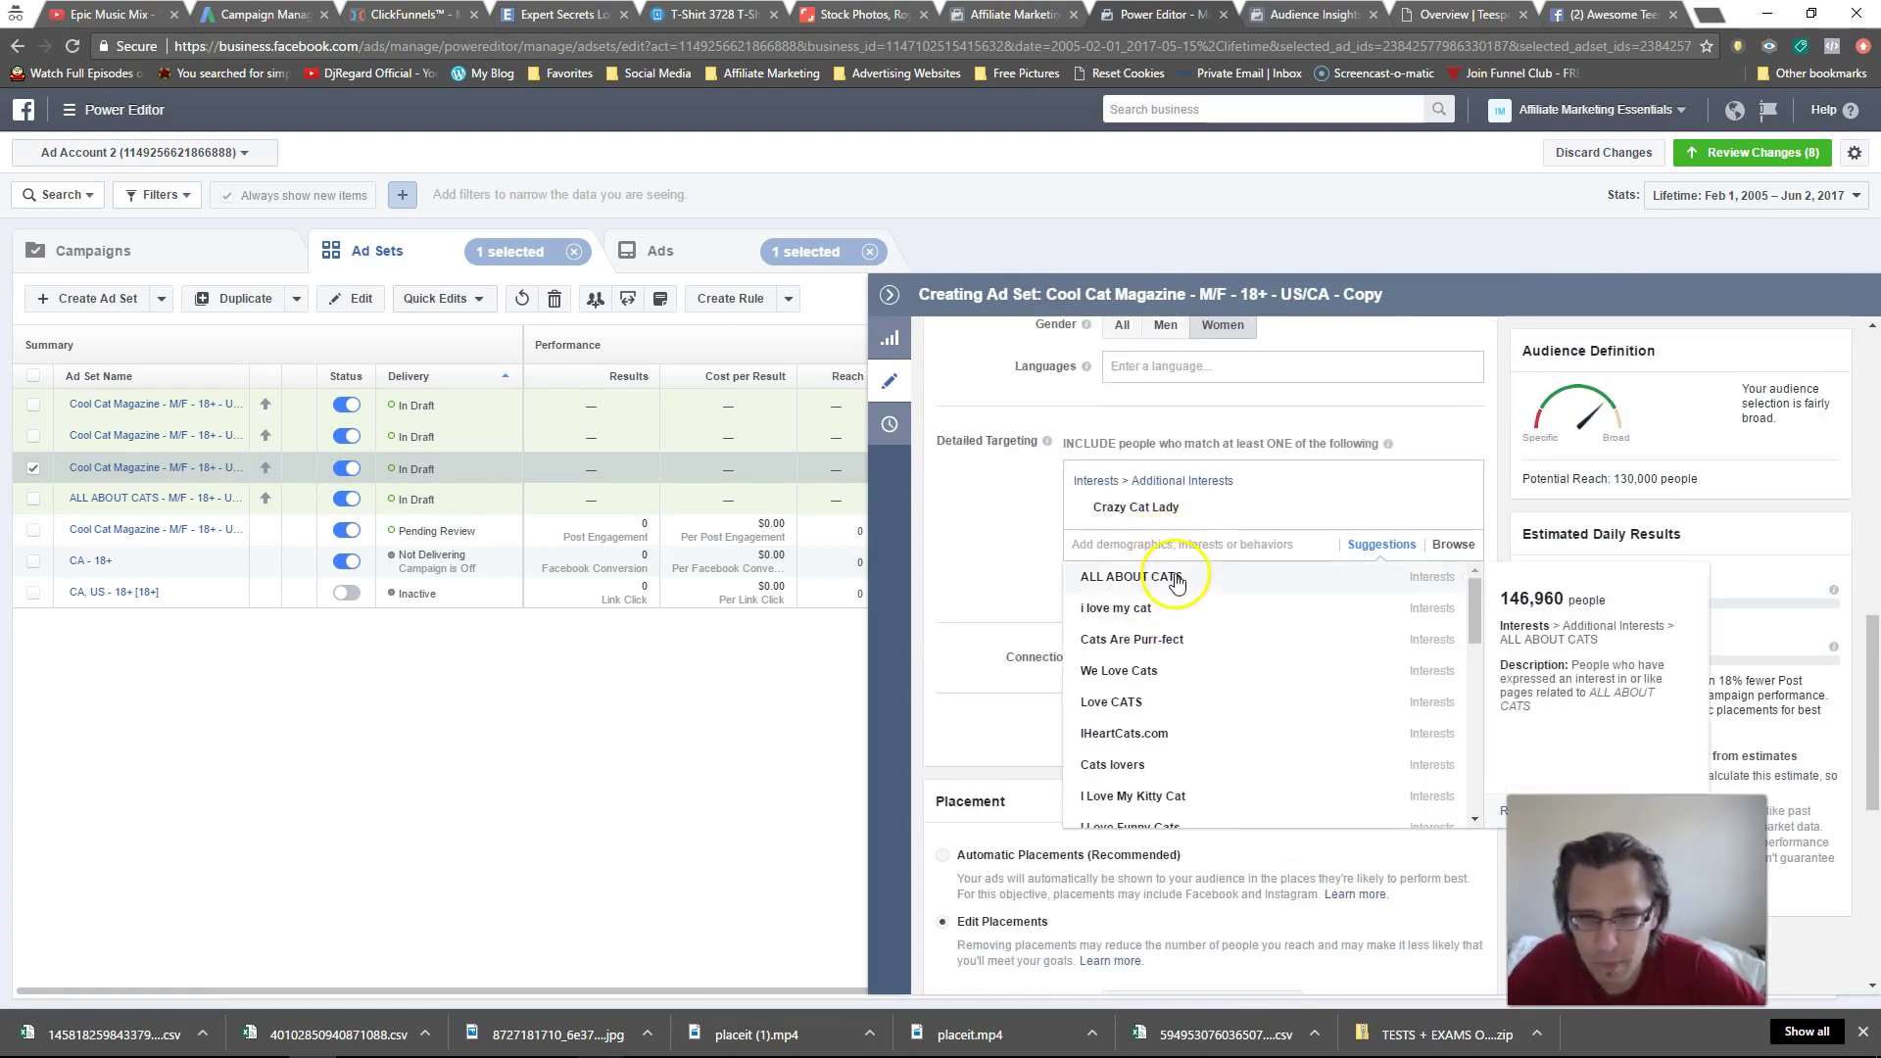
click(1192, 648)
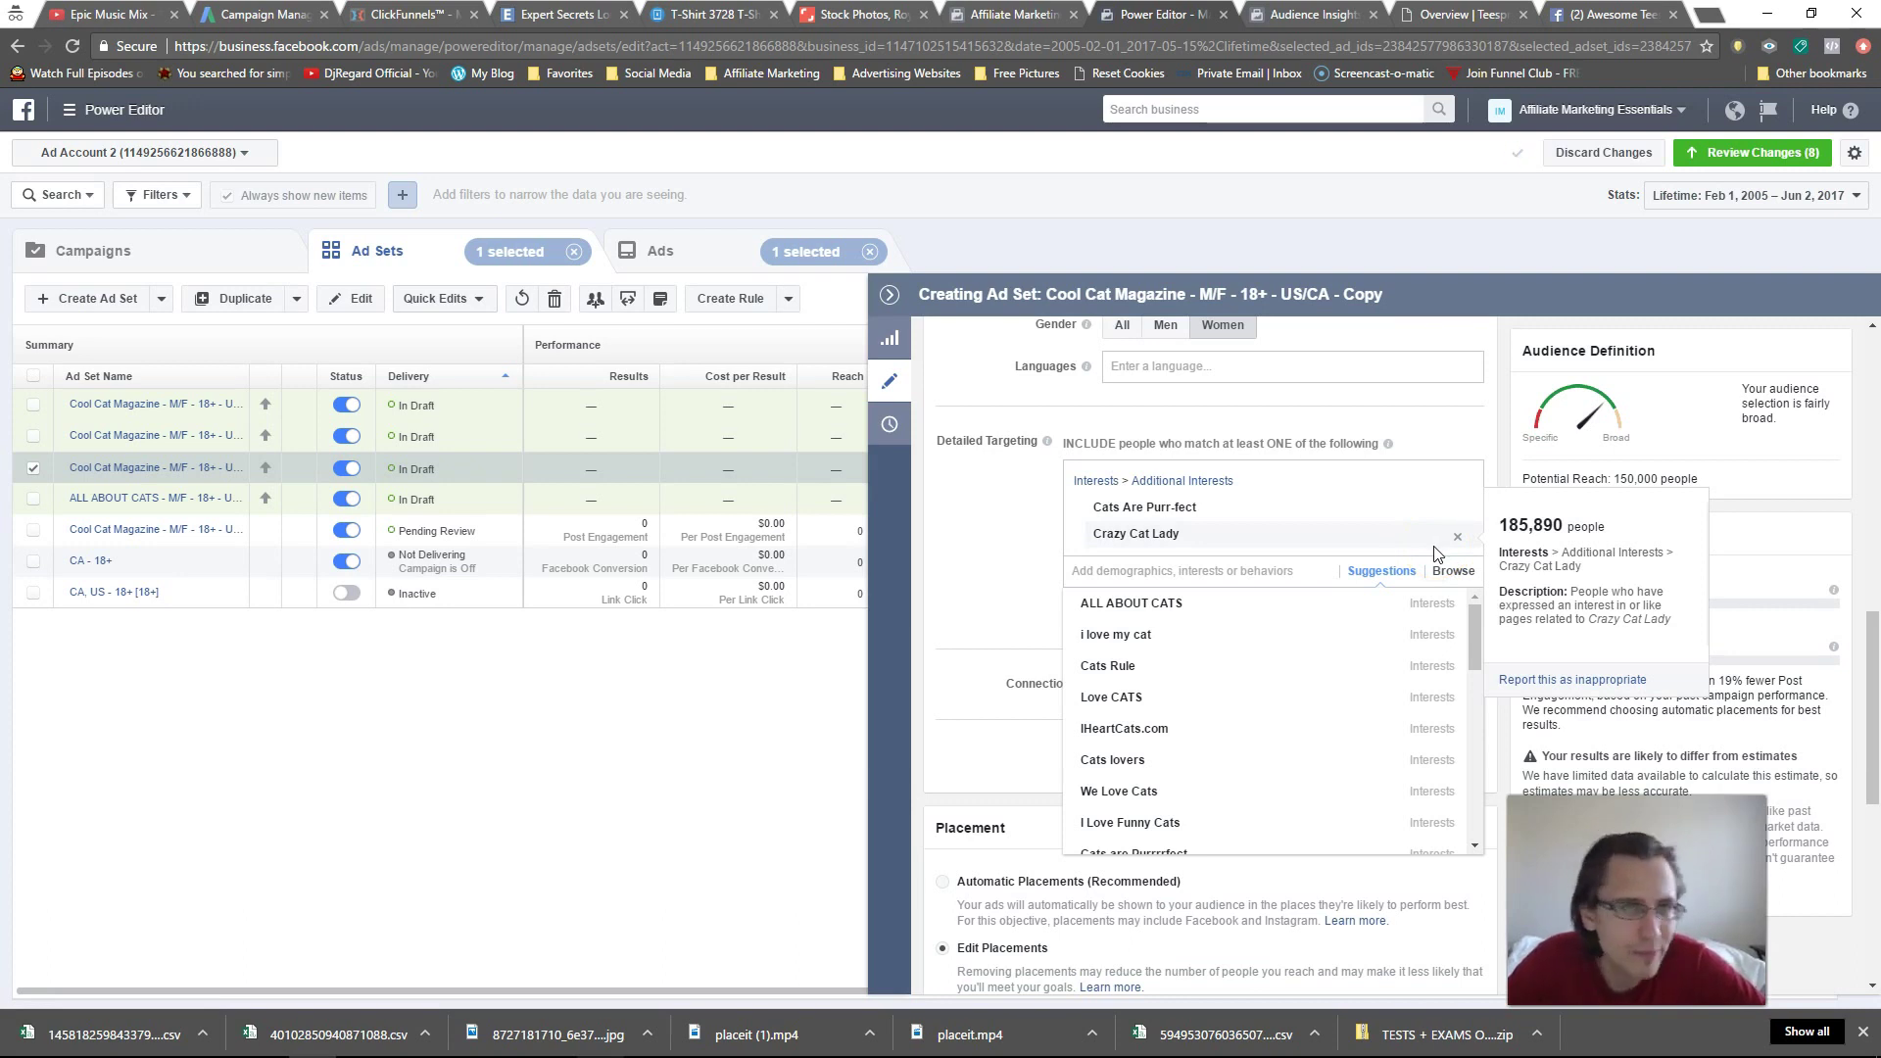
click(1428, 564)
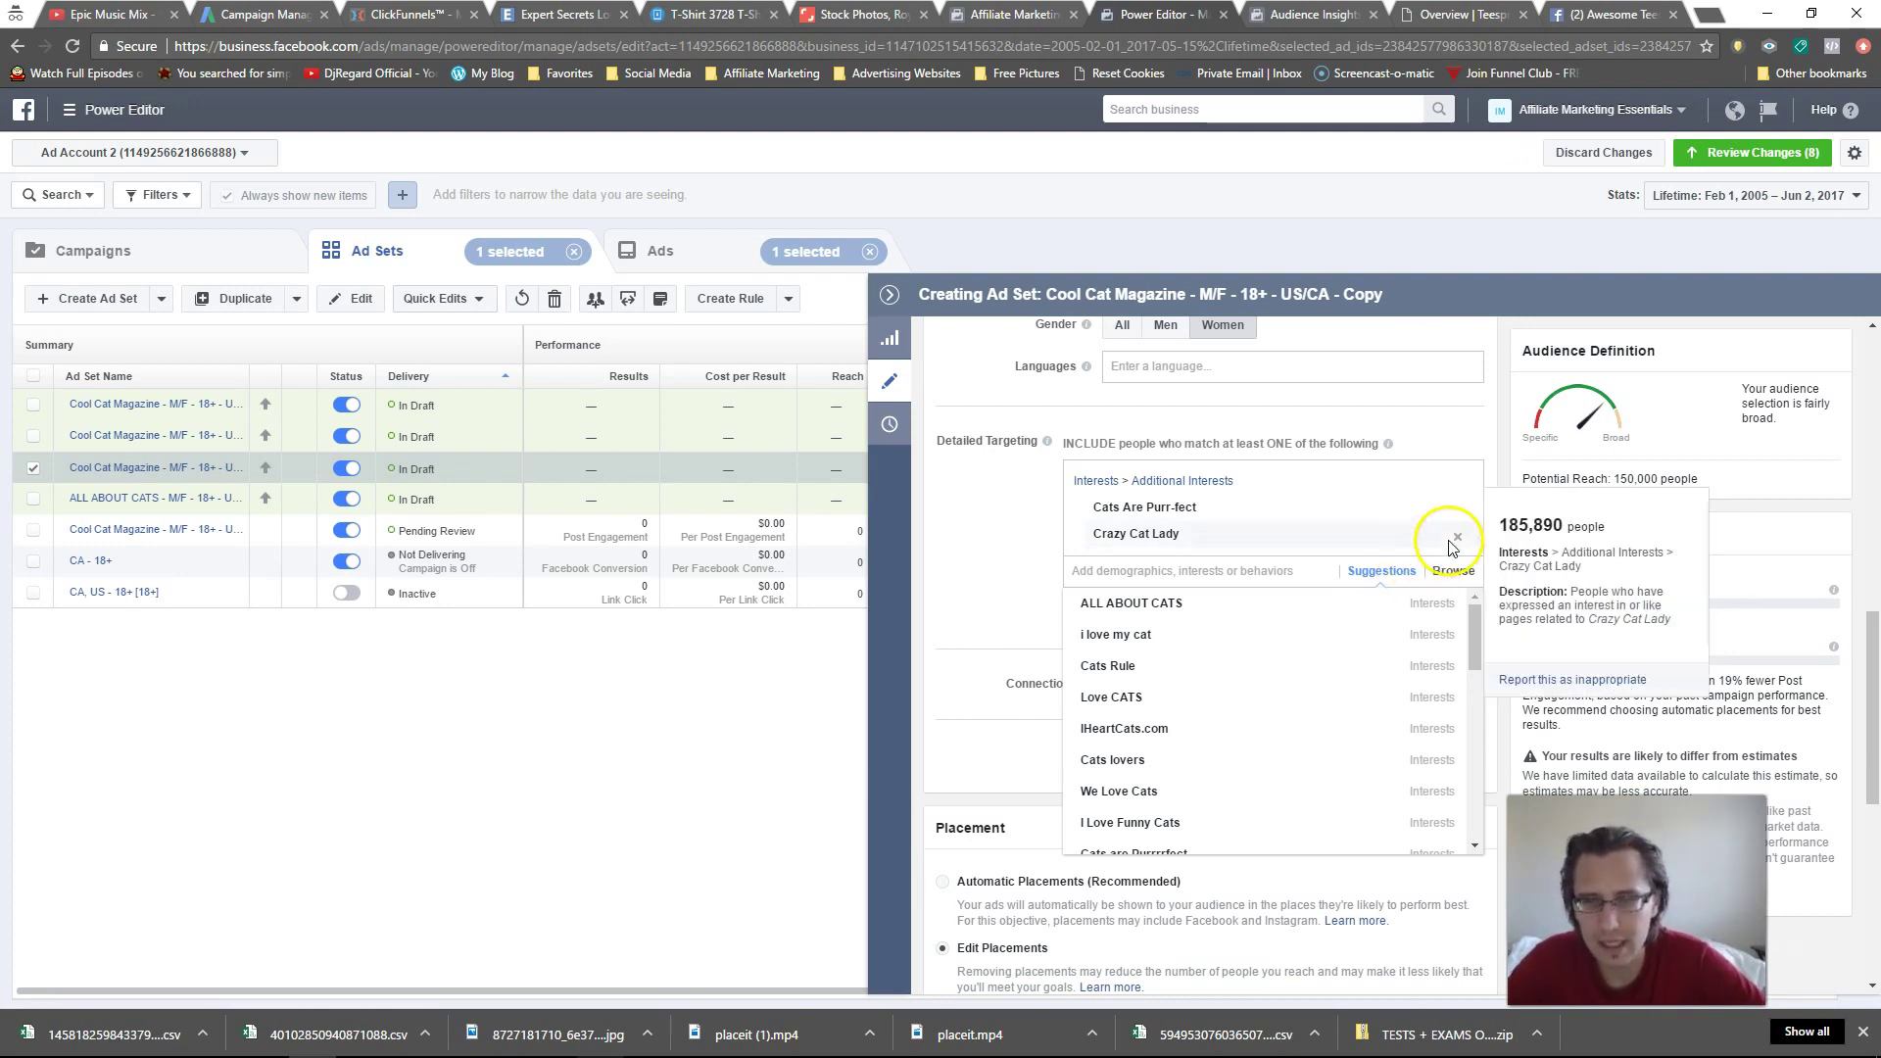
click(1457, 545)
click(967, 538)
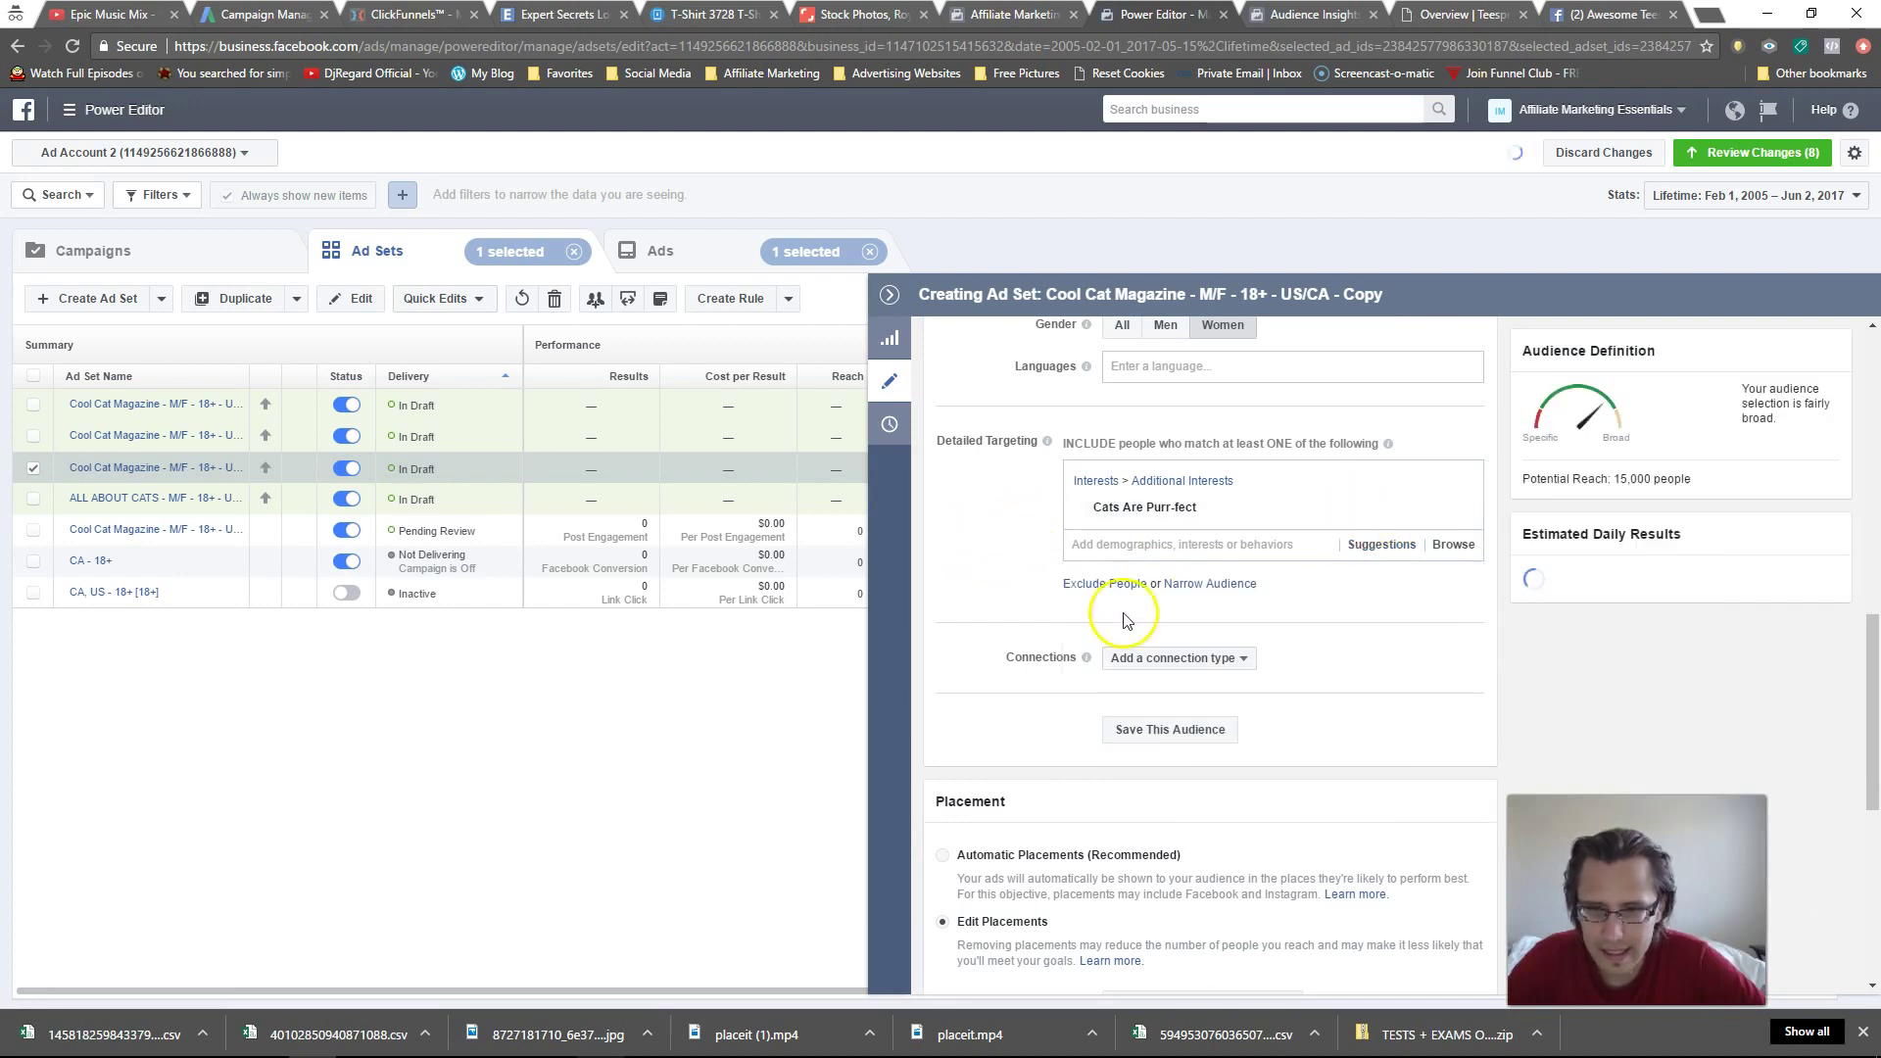
- Replace Cool Cat Magazine with Cats are PURRFECT in this ad set's name and close the editor
scroll(984, 796, up, 10)
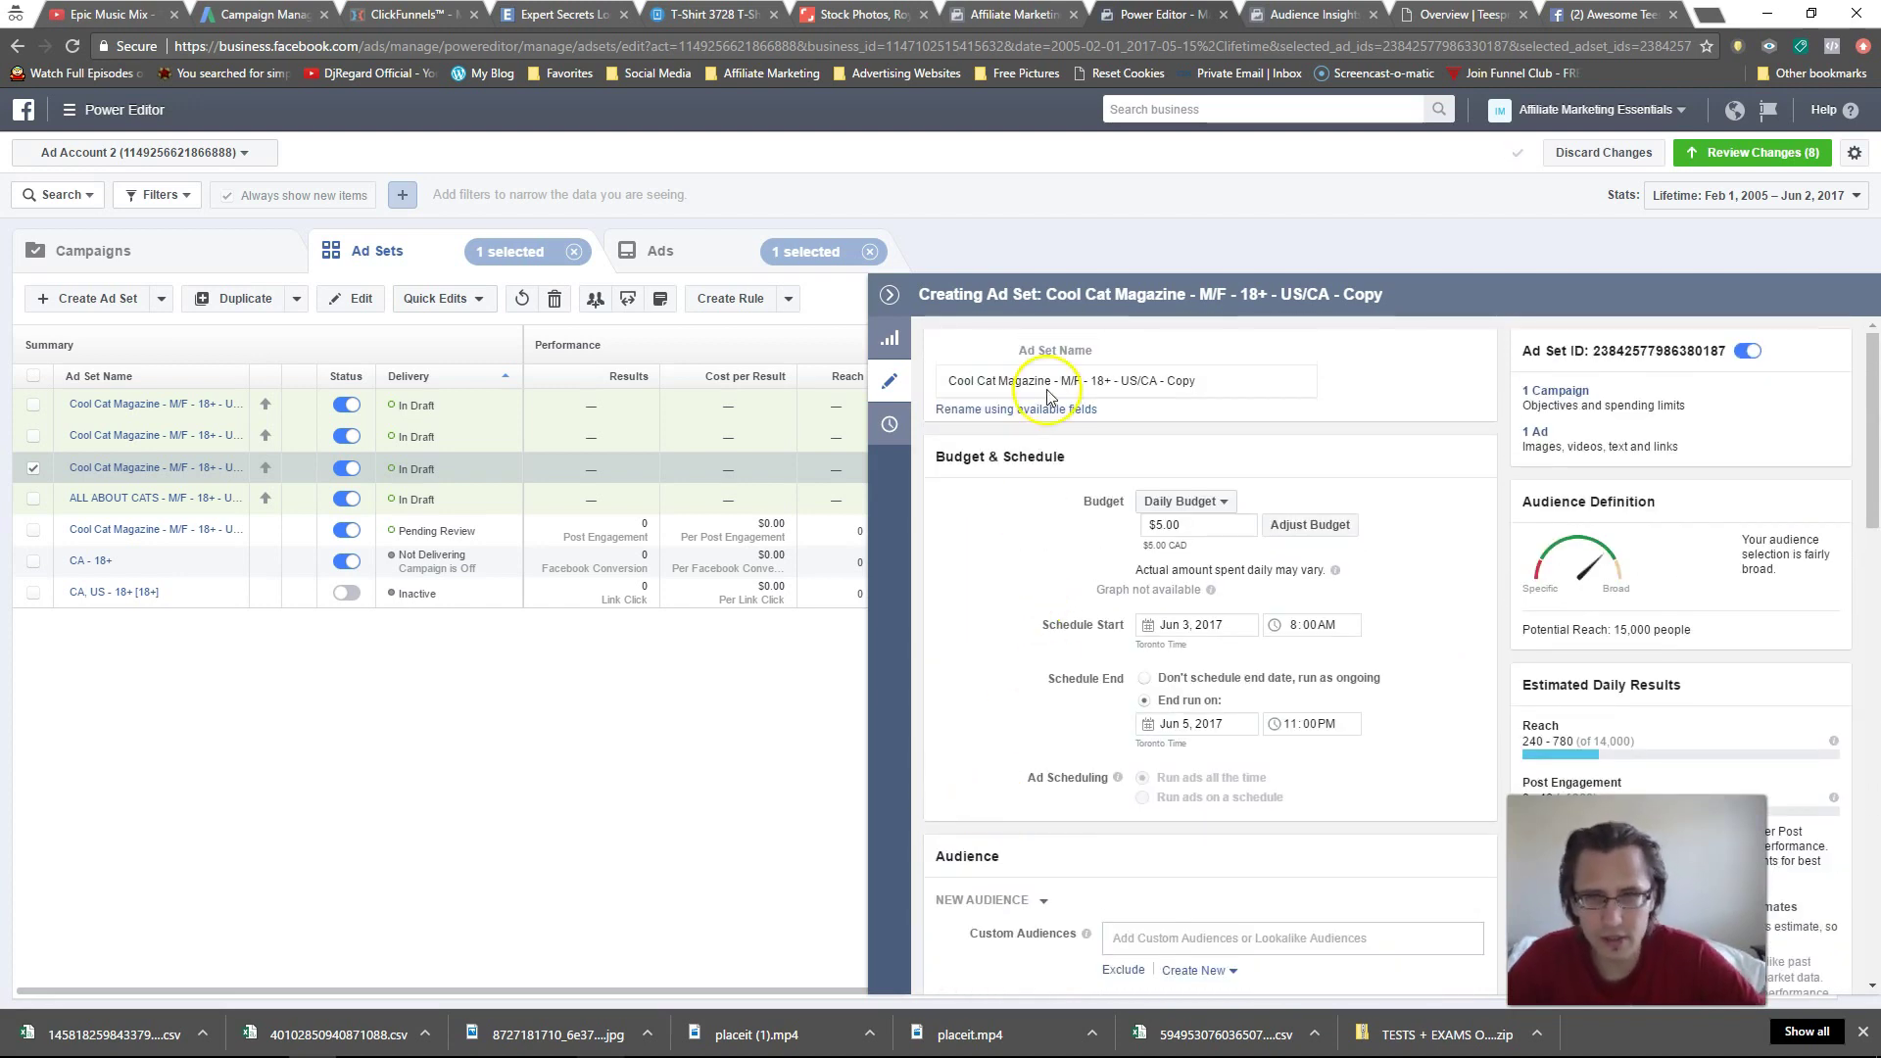
drag(1050, 380, 894, 377)
text(Cats)
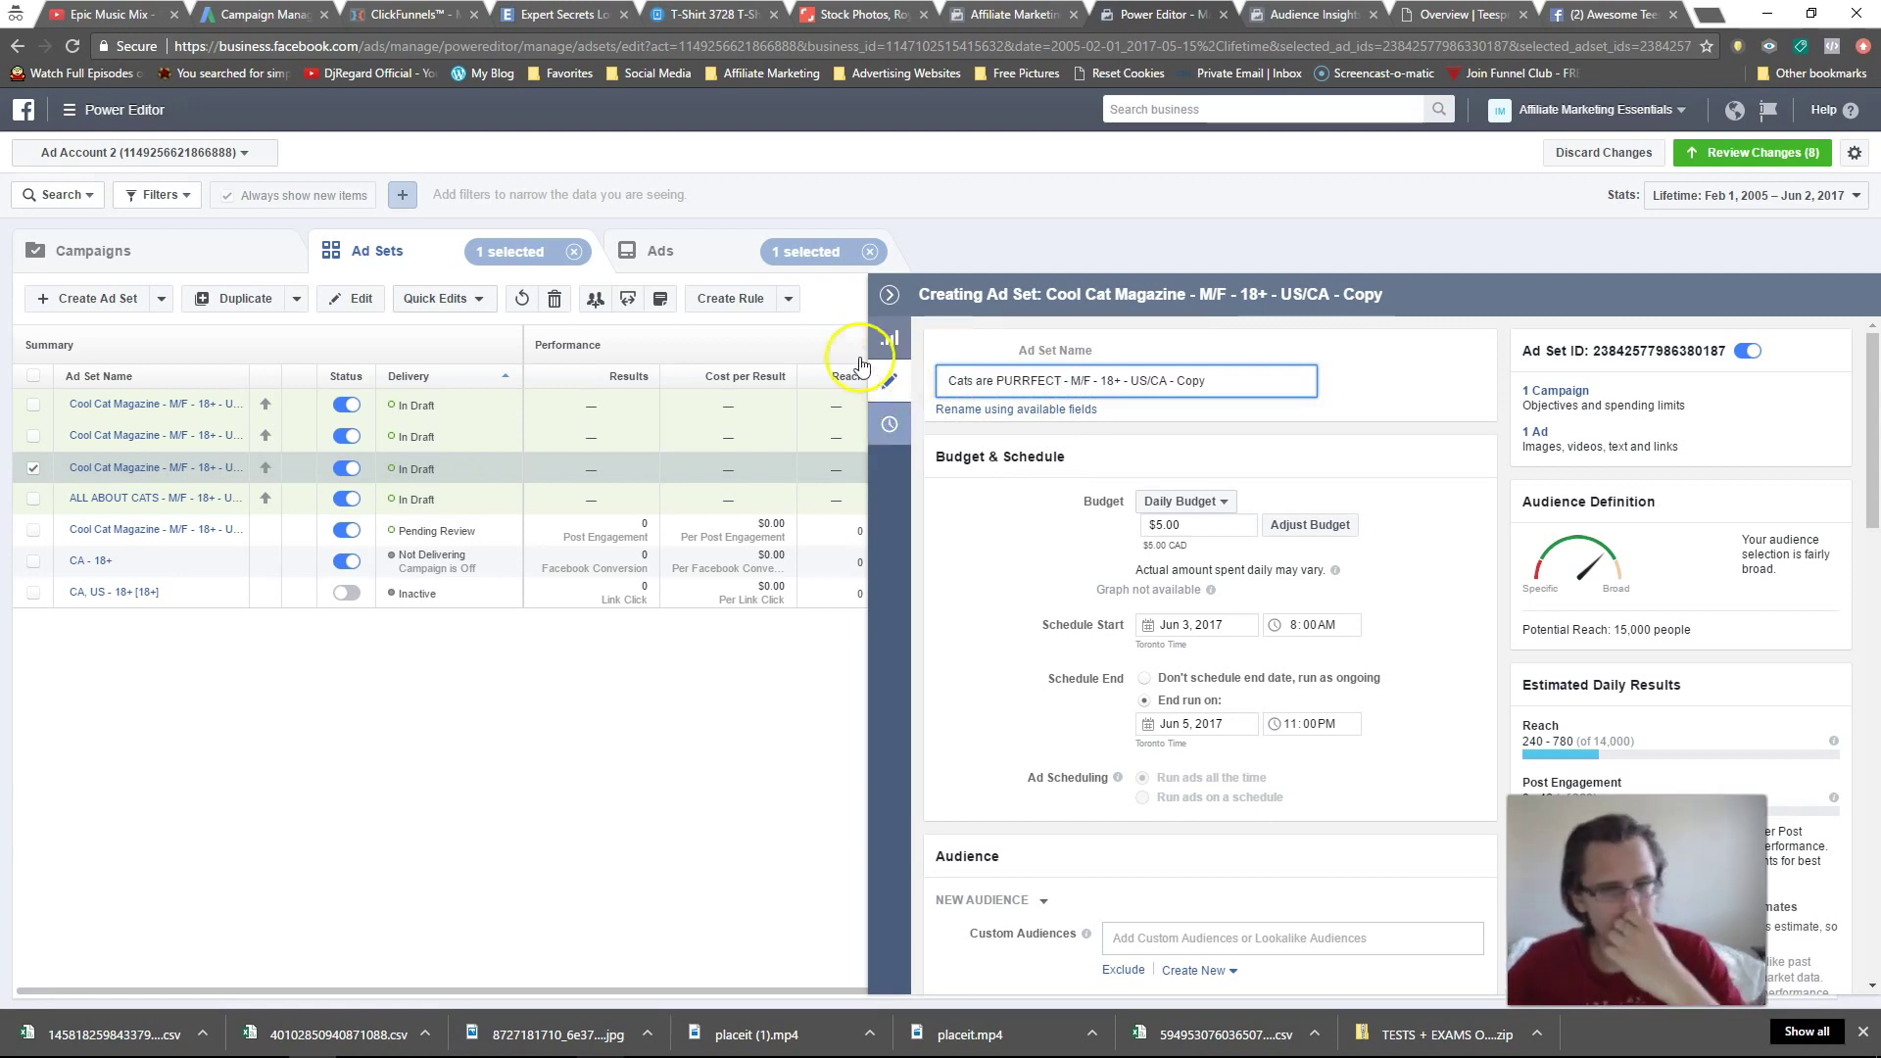
click(889, 381)
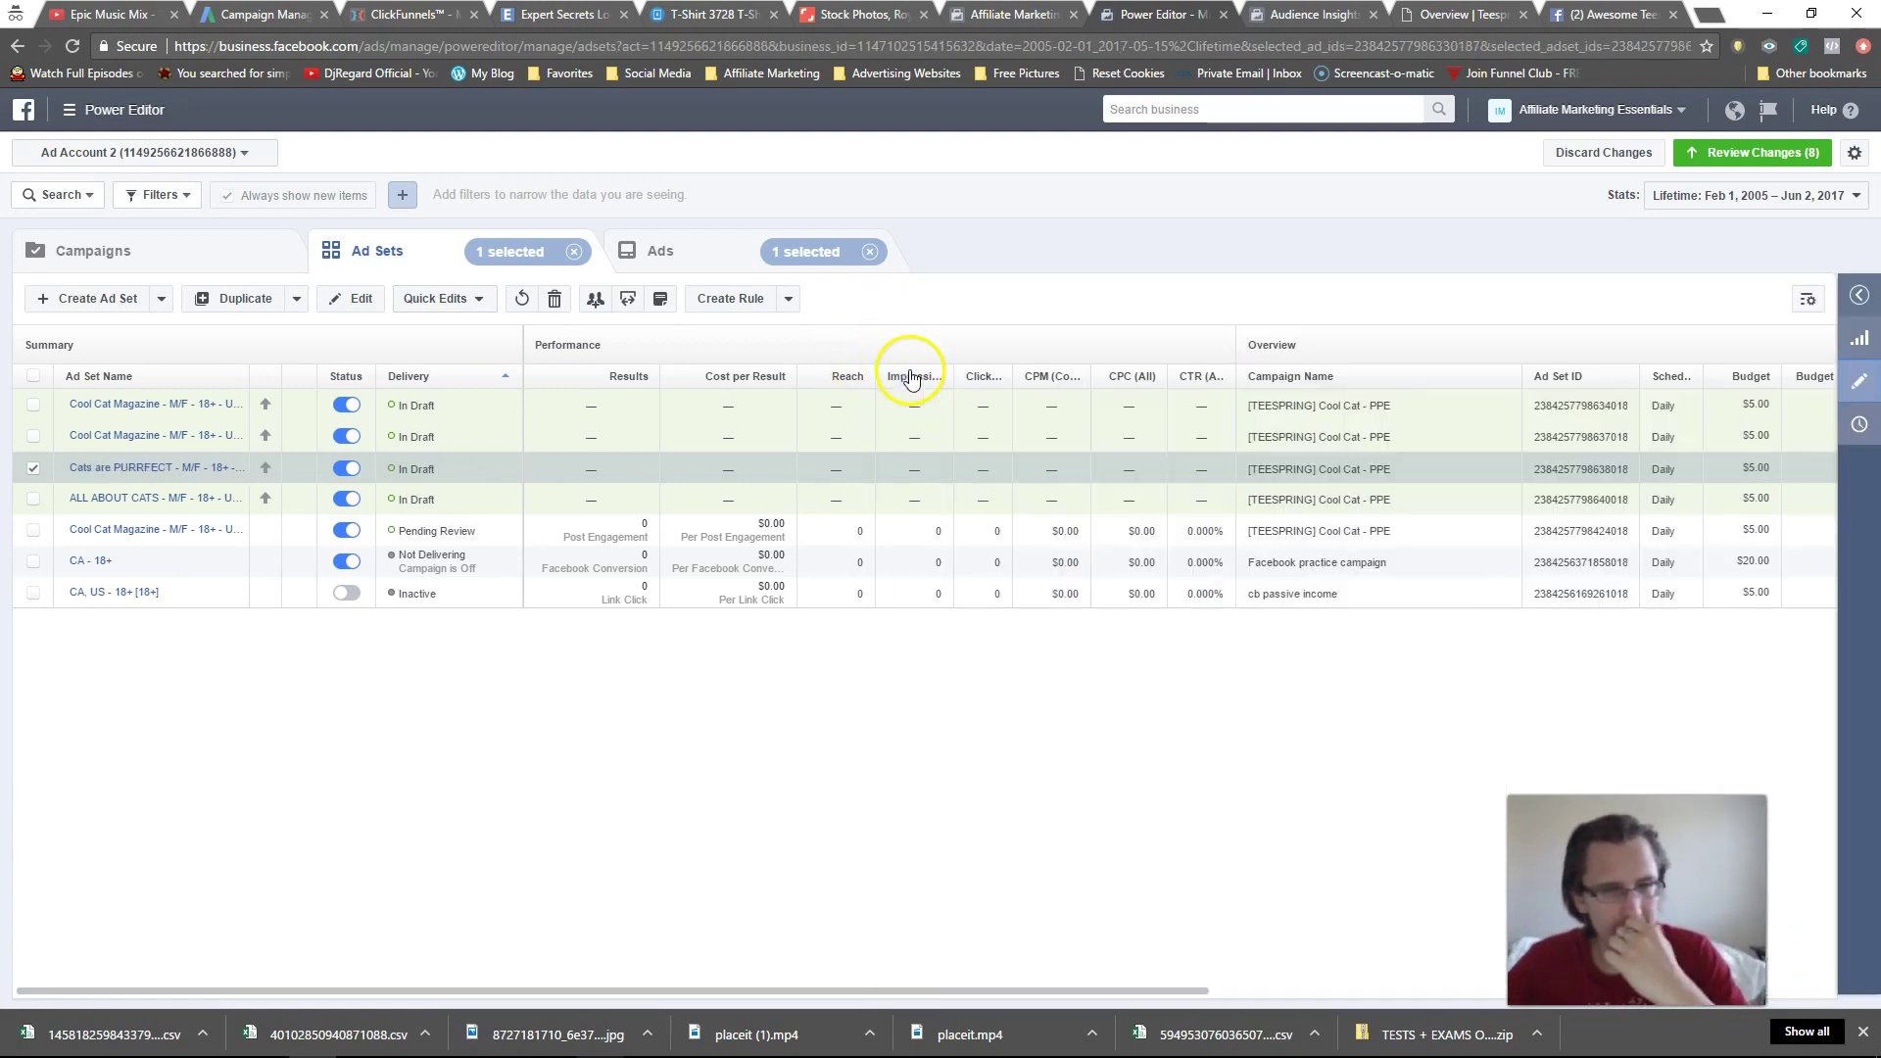
- Rename the draft ads of the two edited ad sets ALL ABOUT CATS 1 and Cats are PURRFECT 1 to match their targeting
click(676, 266)
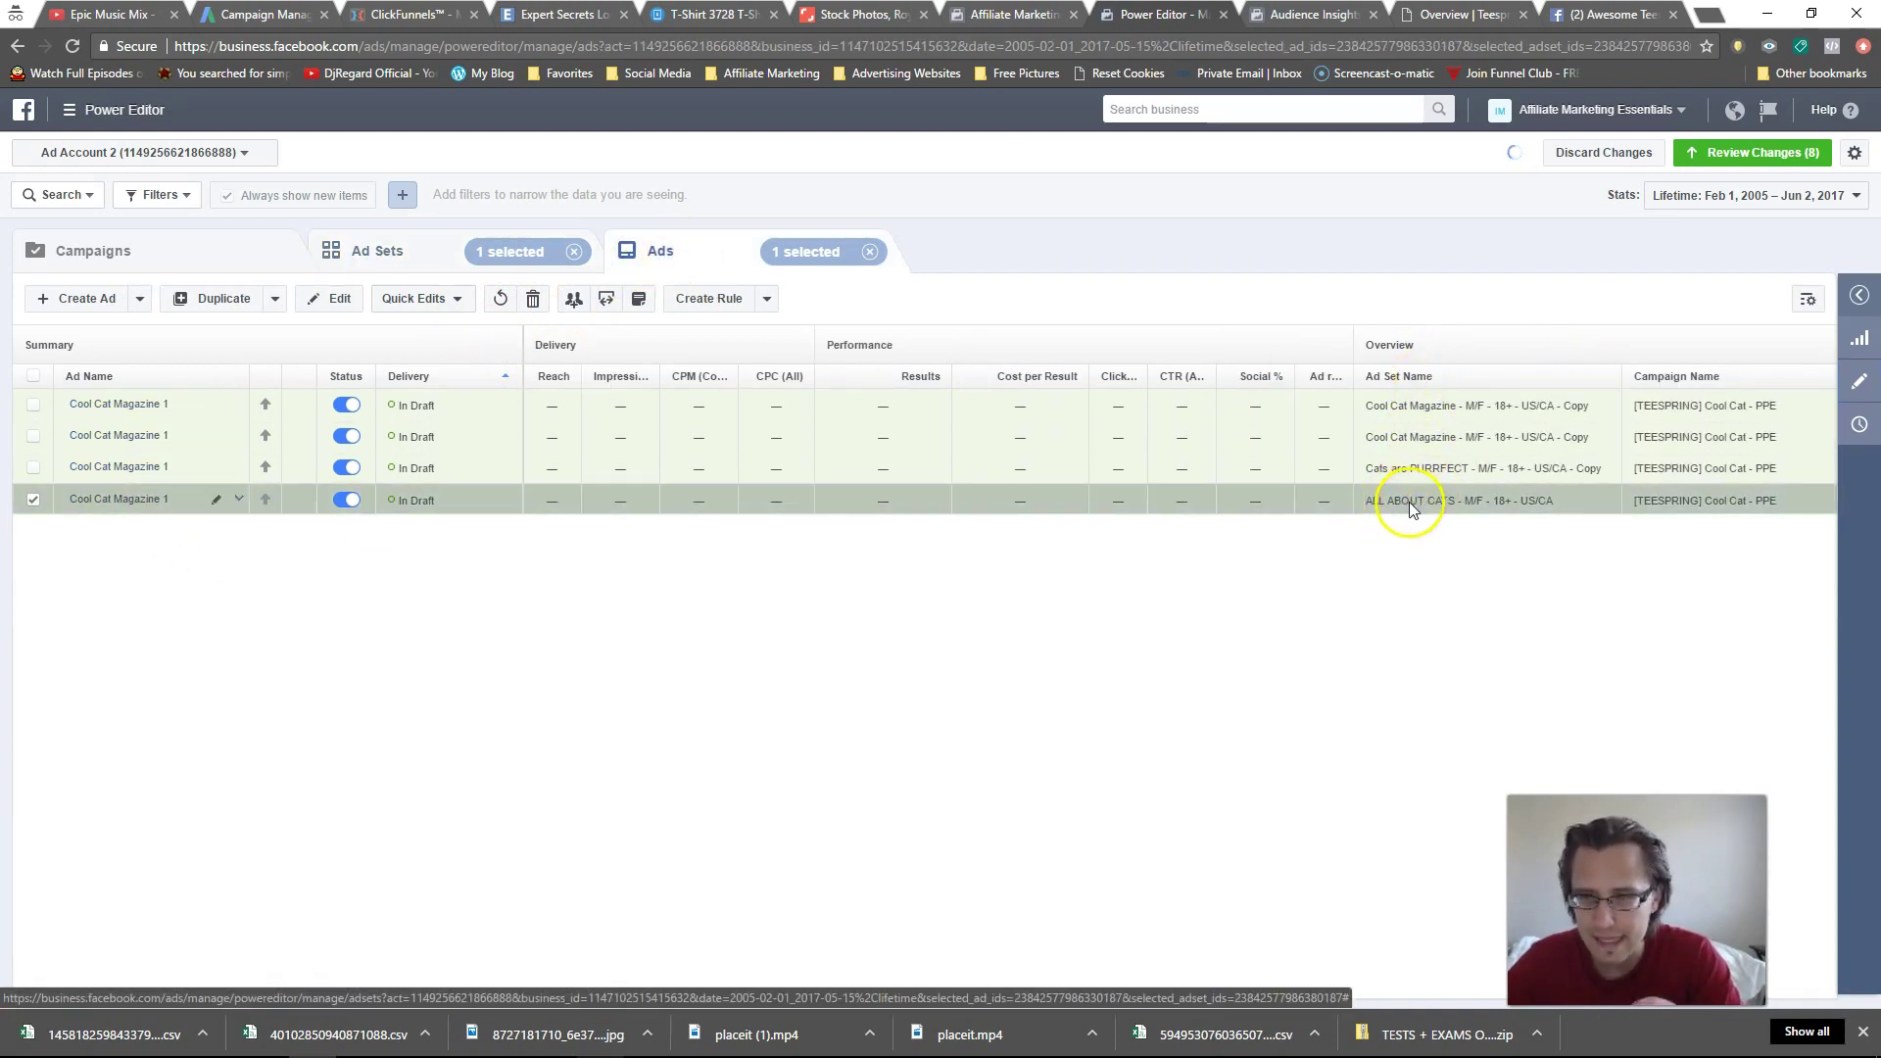
click(183, 500)
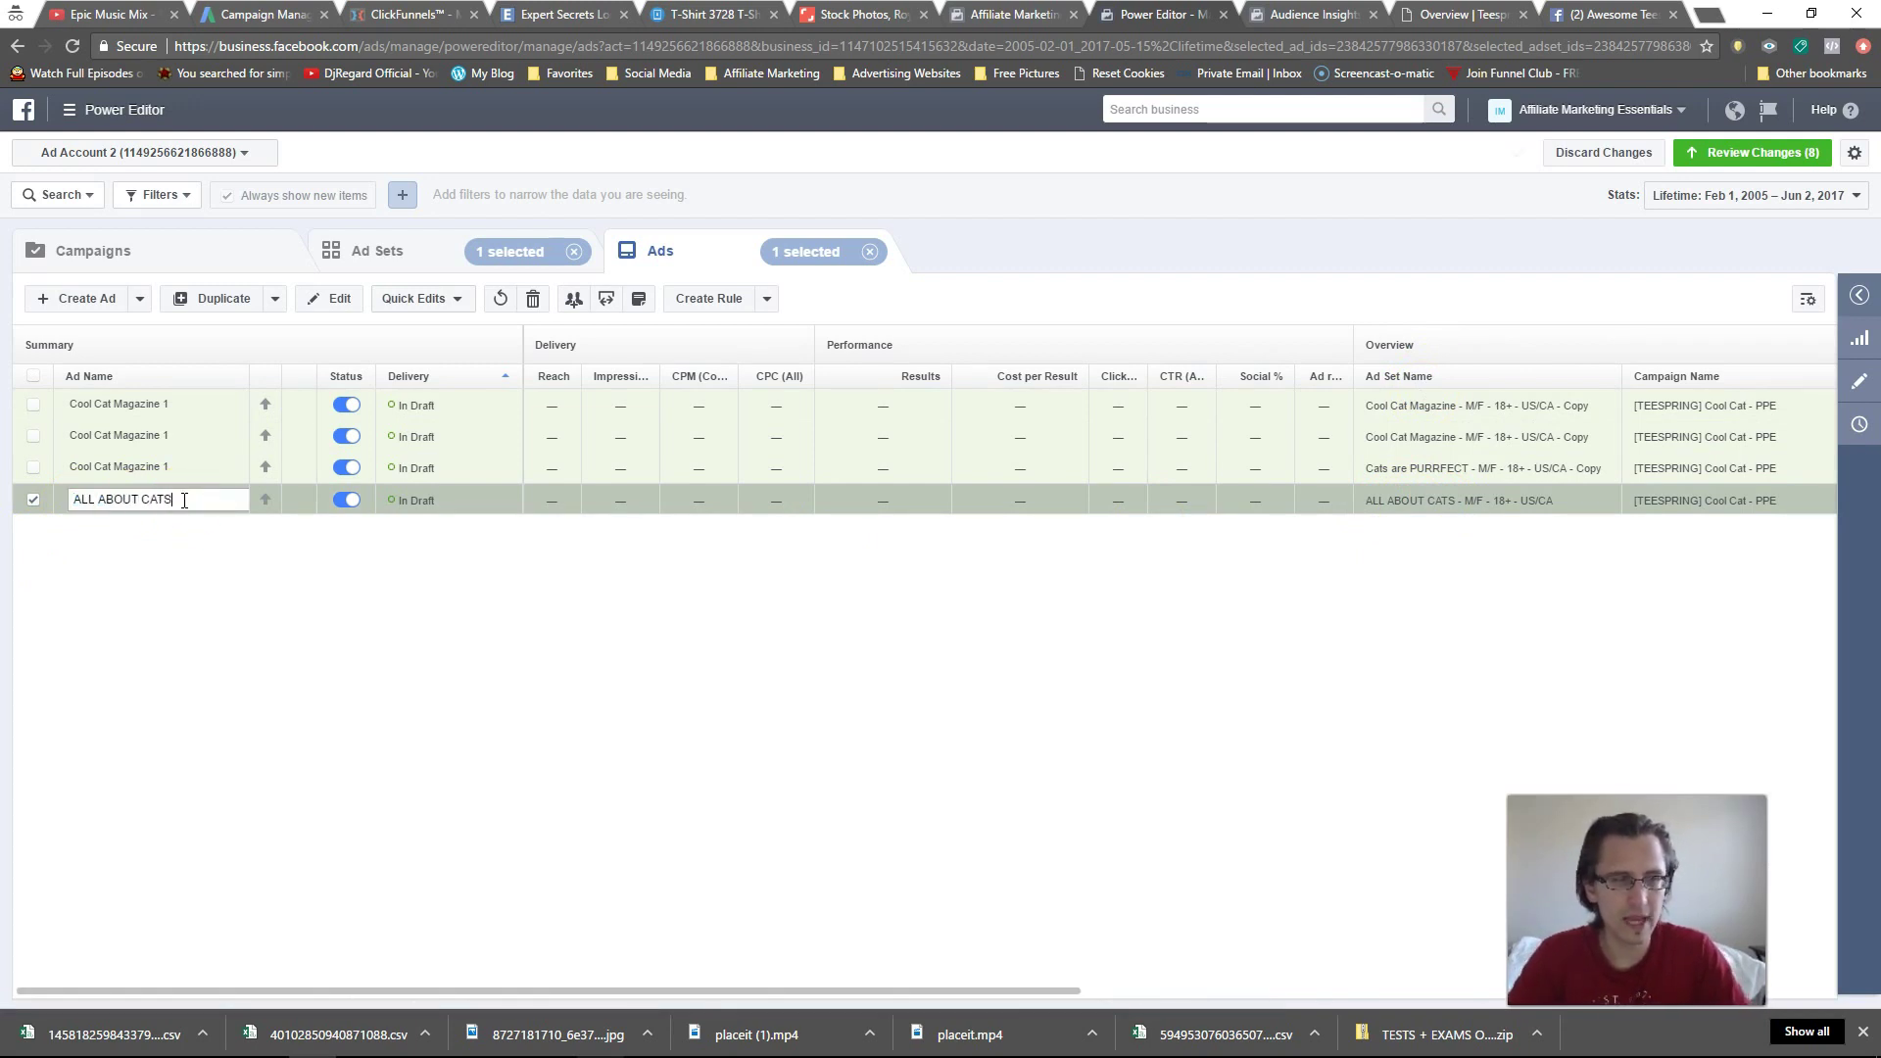
click(188, 464)
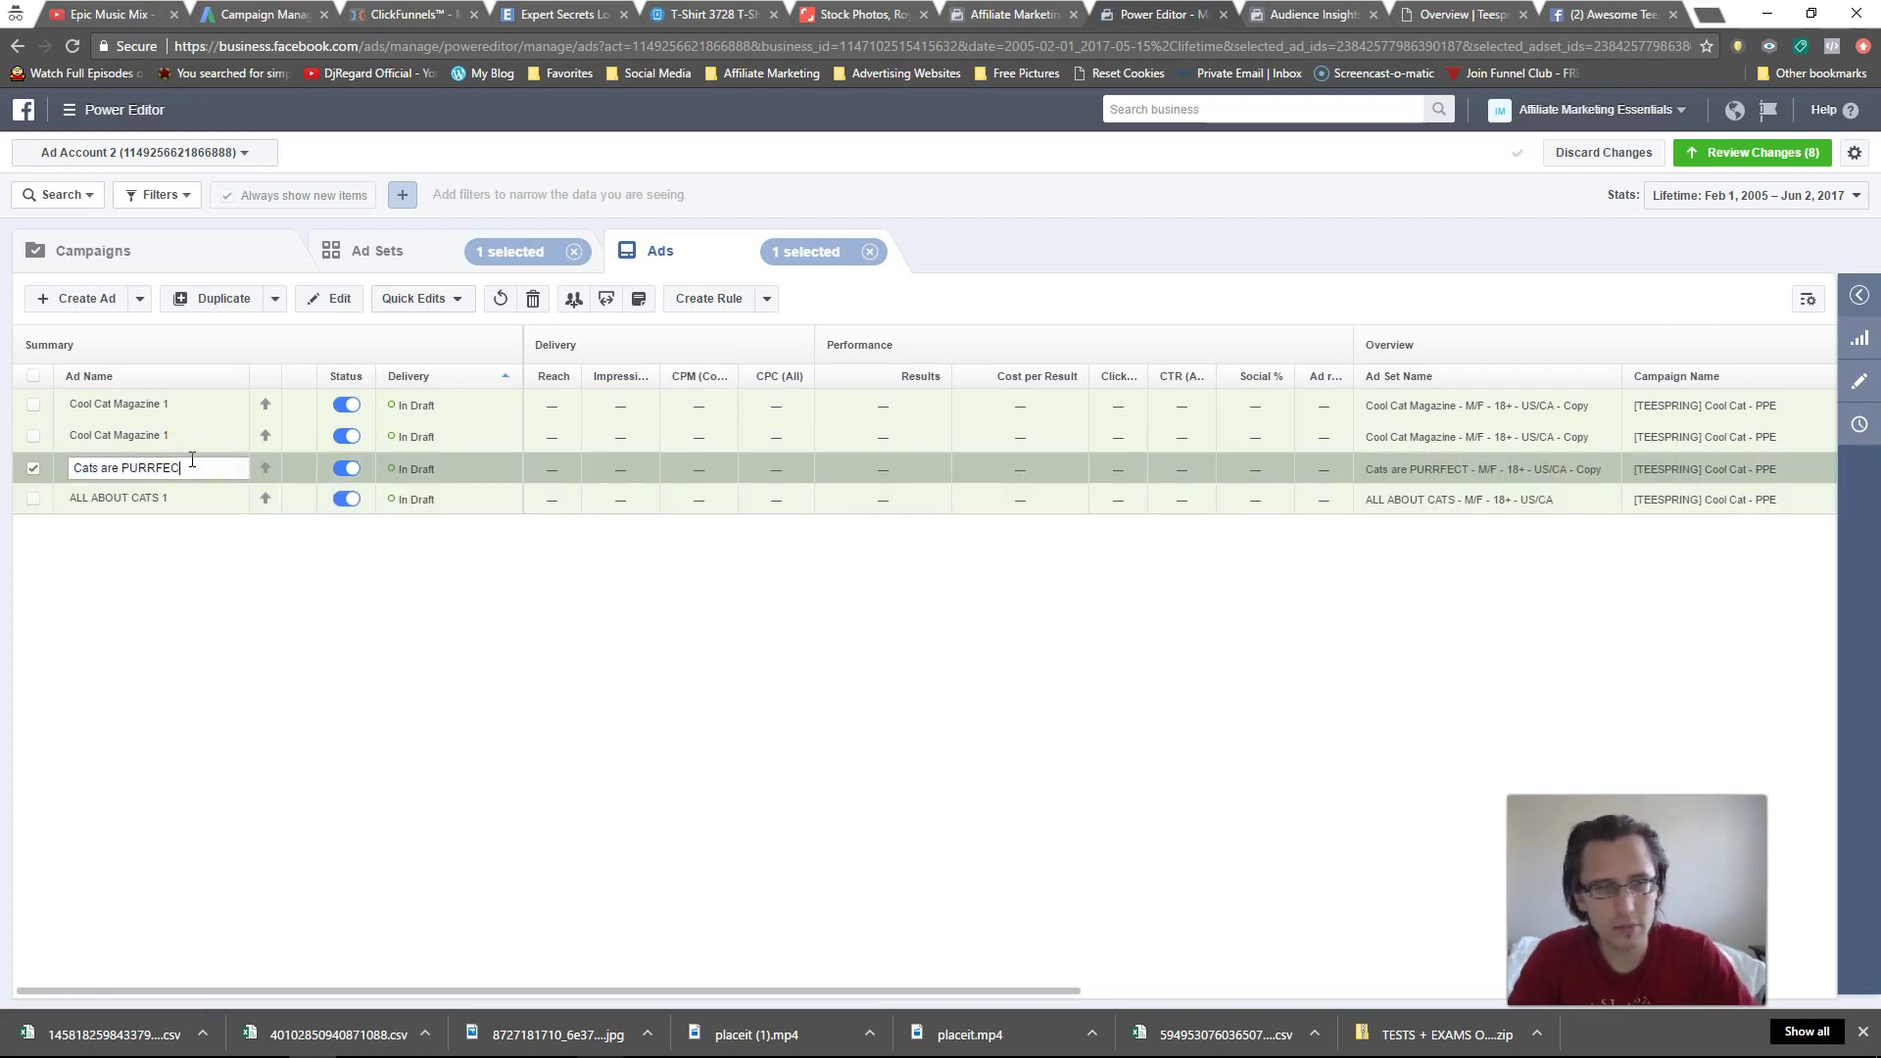
click(546, 474)
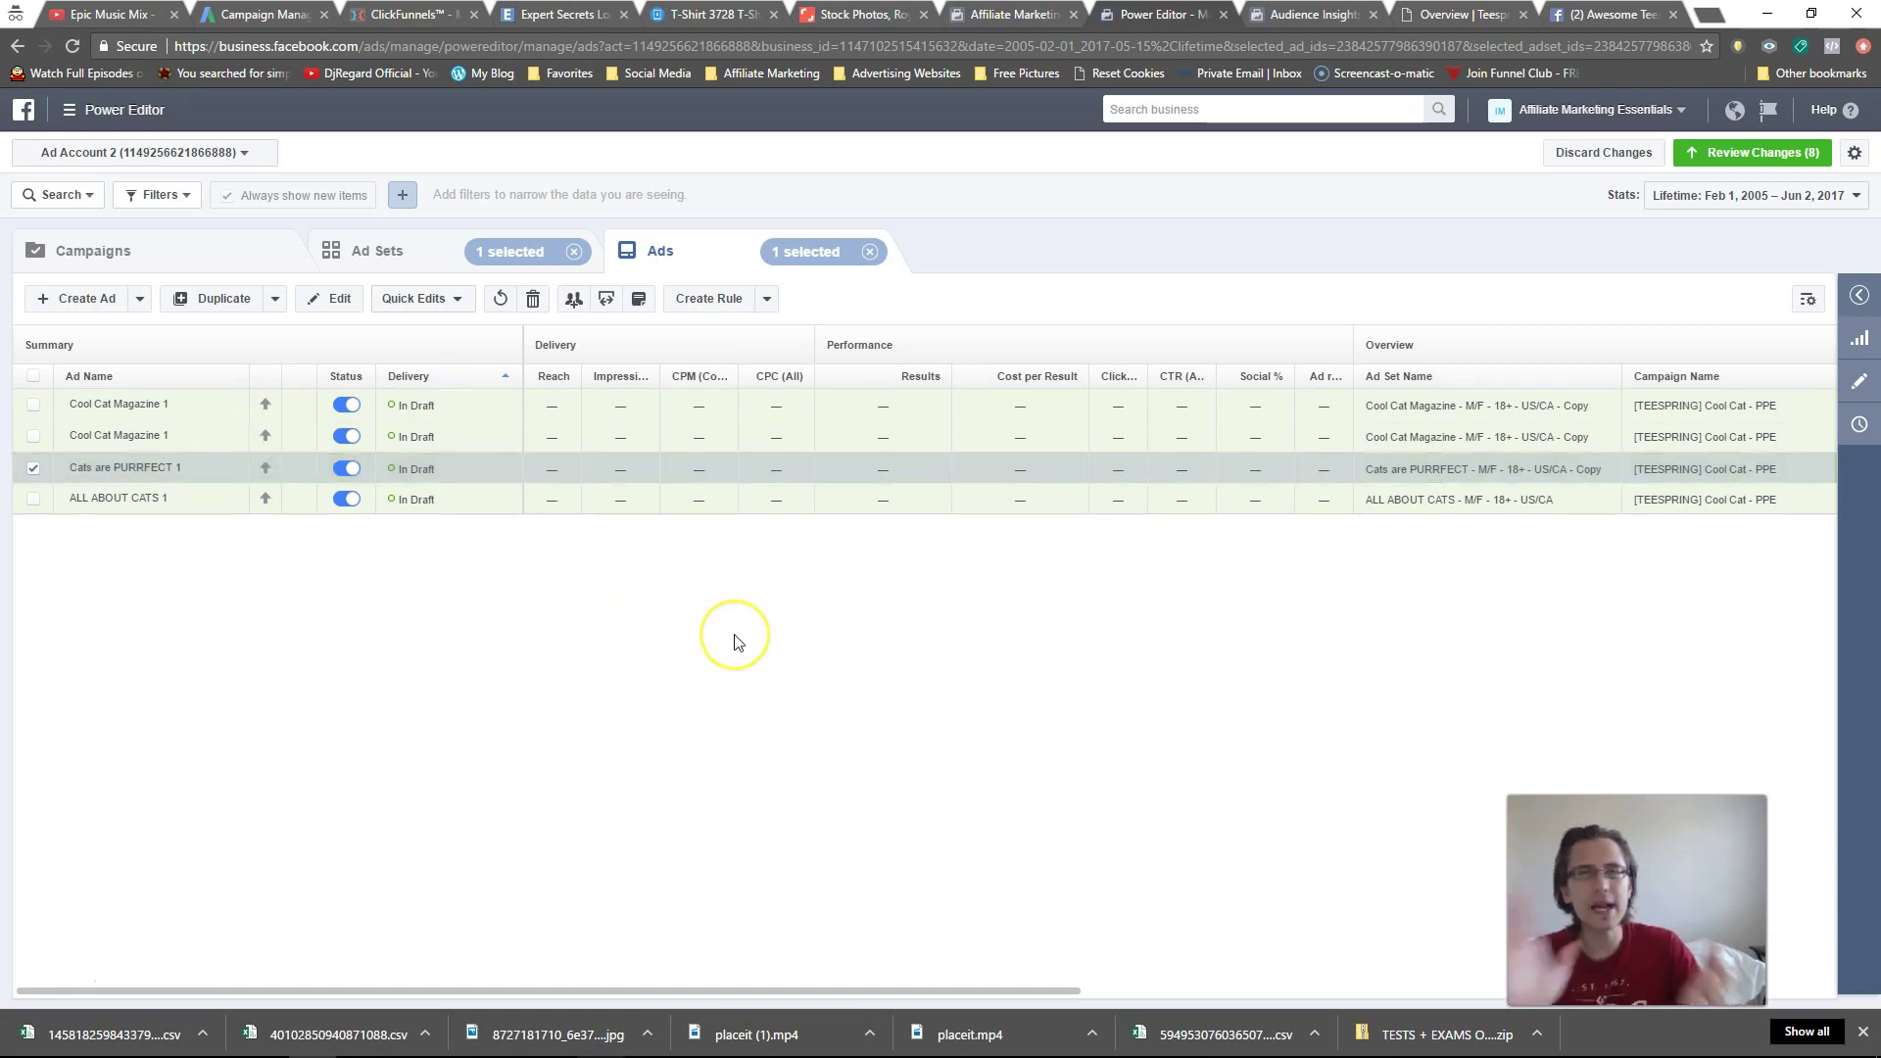
- Review the pending campaign changes and submit them for publishing
click(1789, 157)
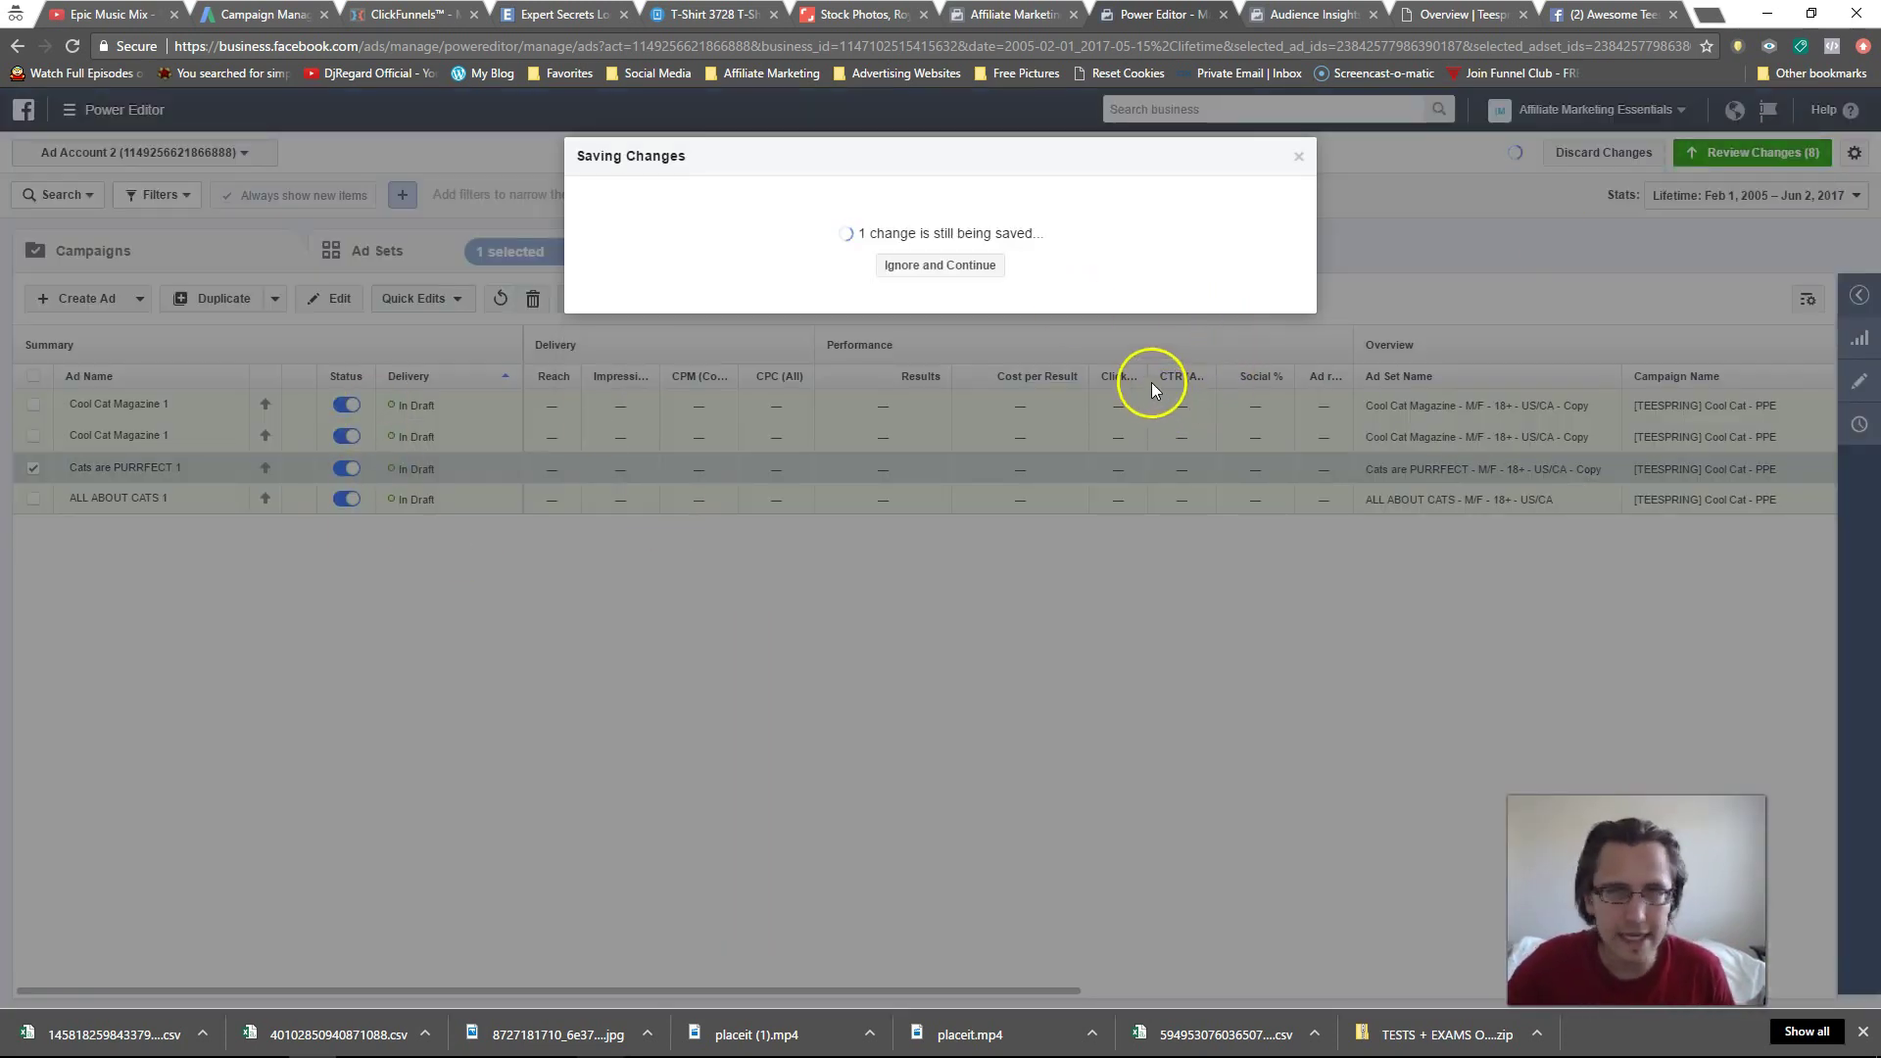
click(1279, 560)
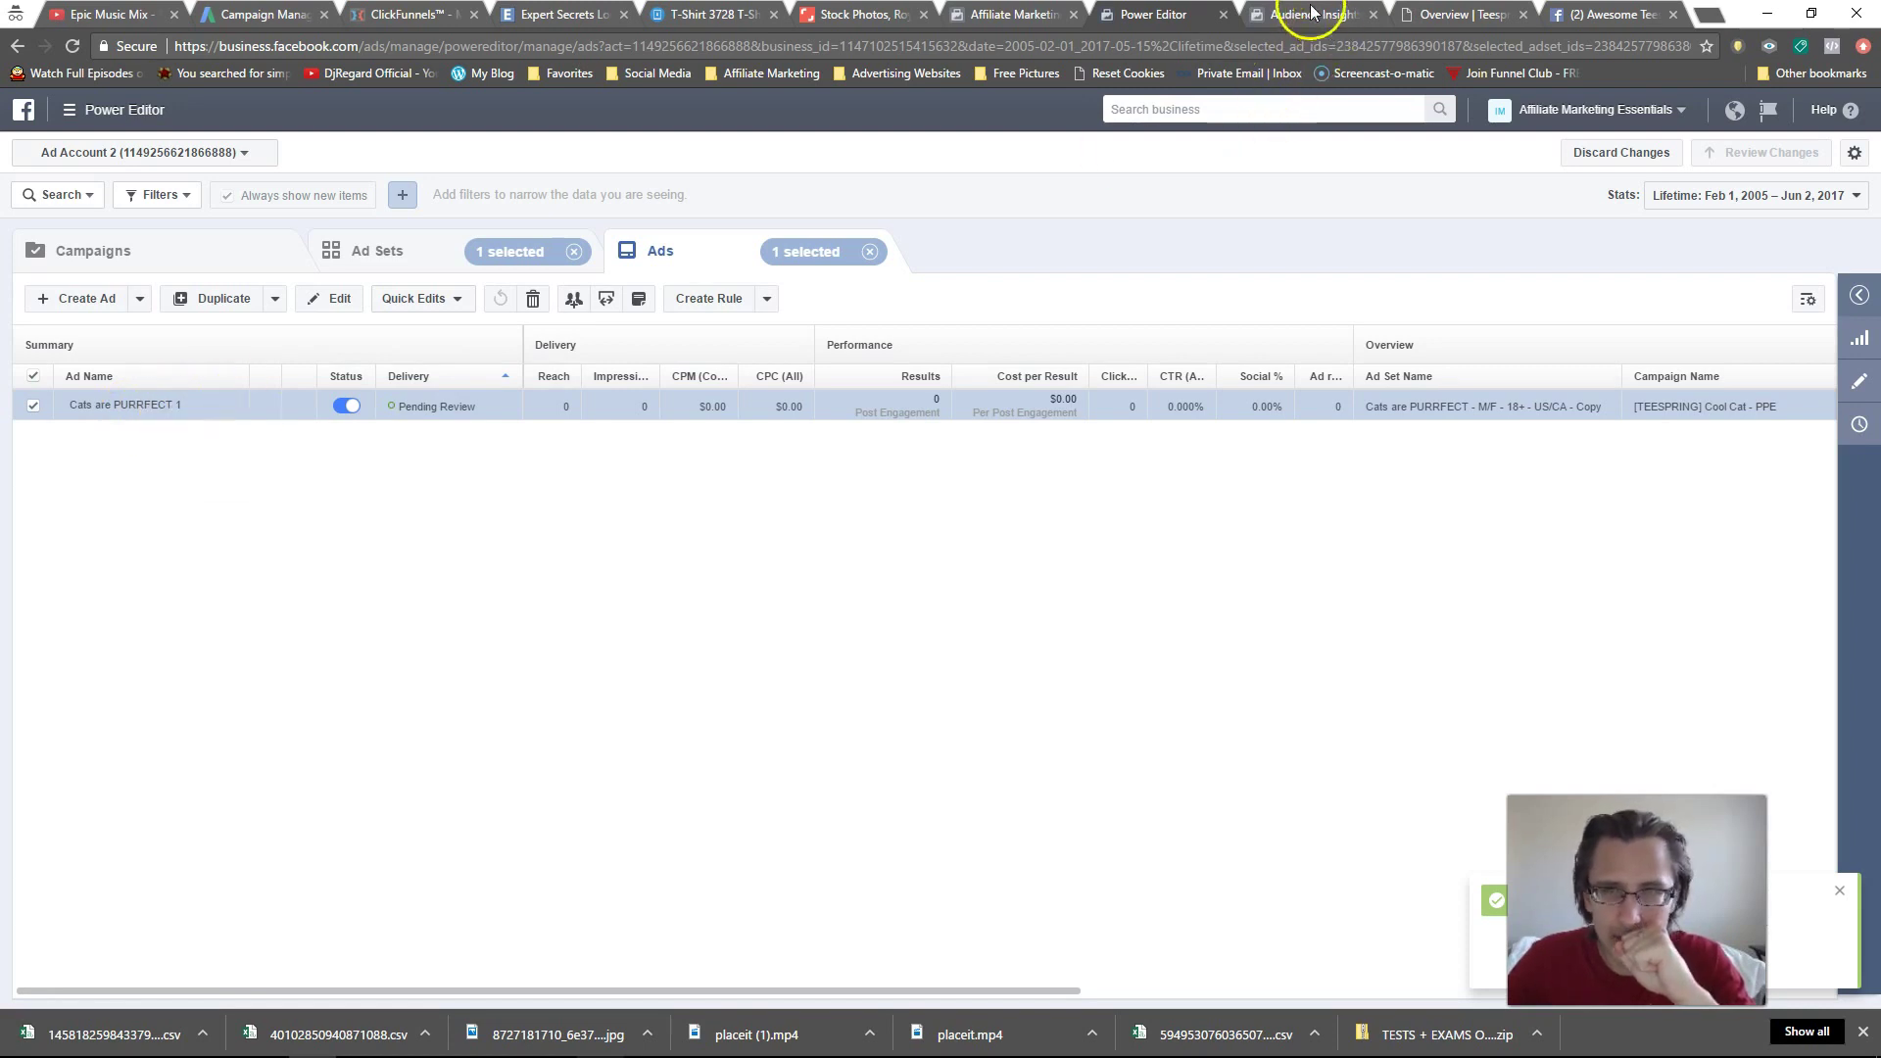
- Switch to the Affiliate Marketing Essentials page and begin a comment on the cool cat shirt post with "Gets yours here"
click(1024, 14)
scroll(759, 755, down, 3)
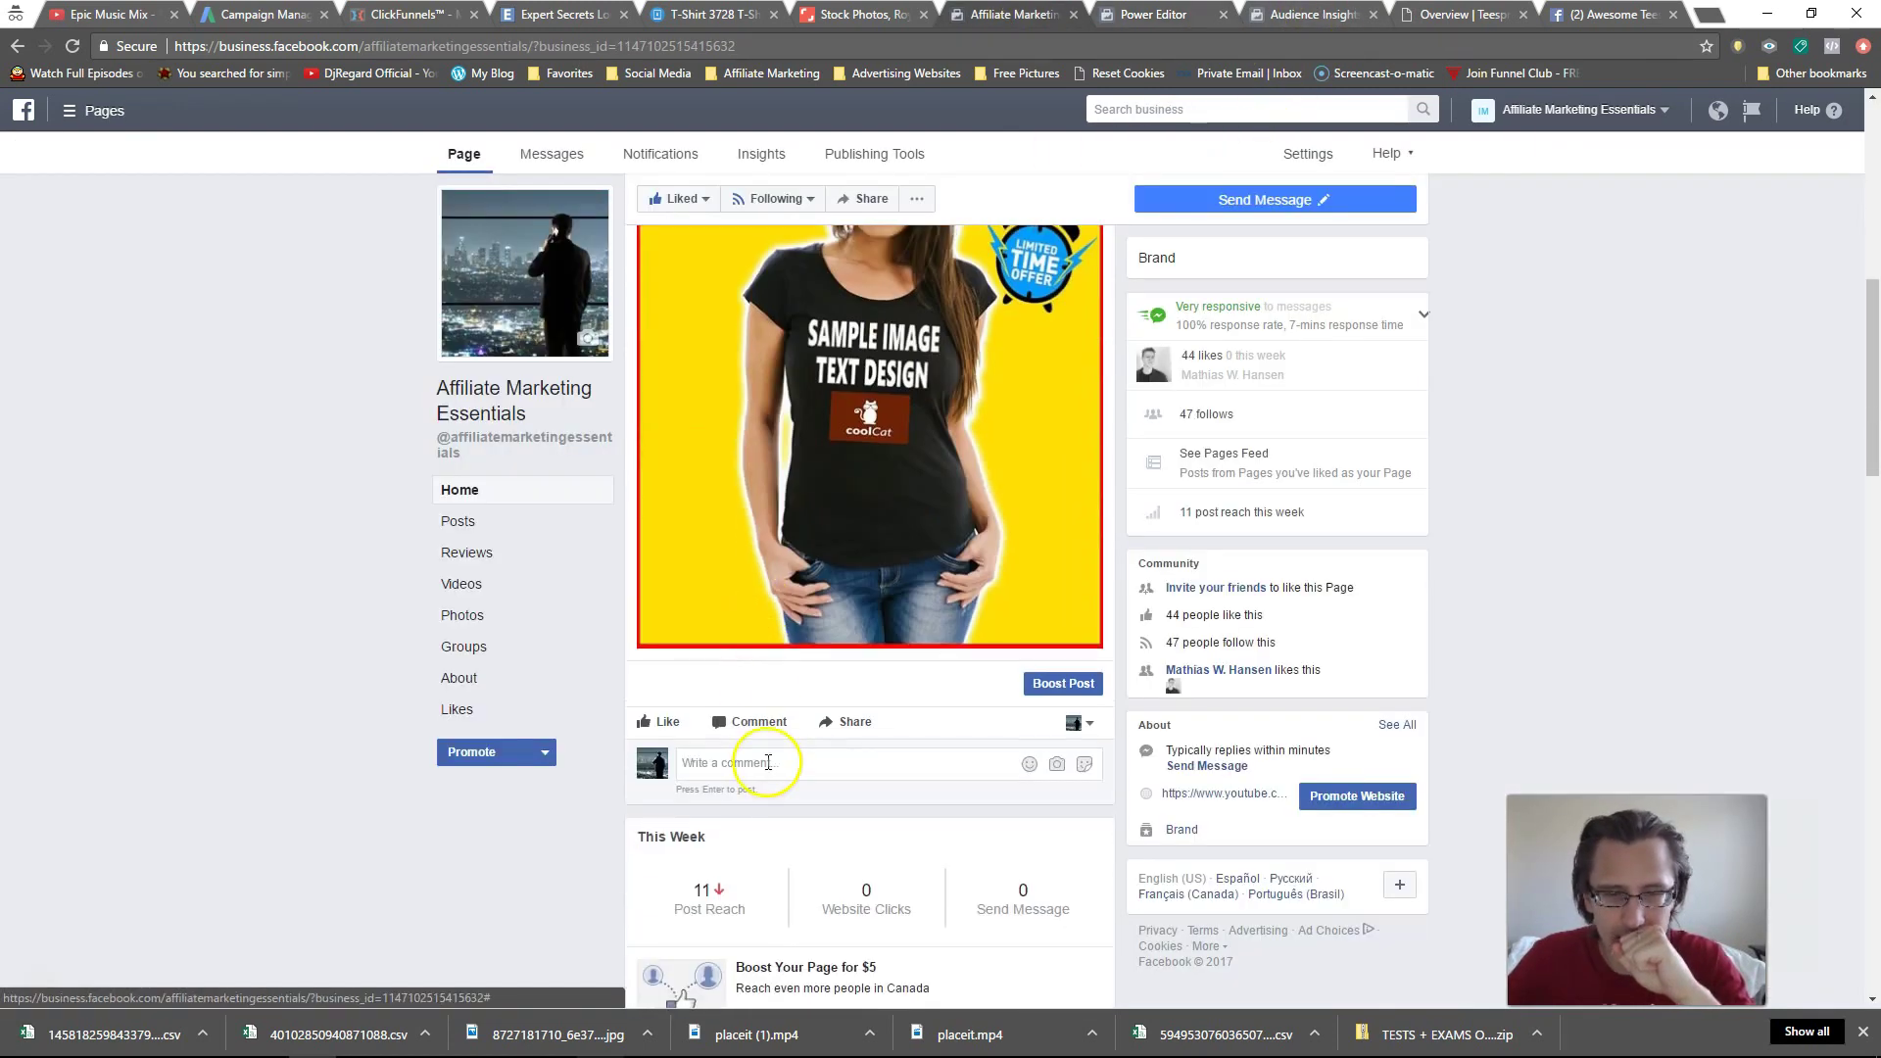
click(757, 762)
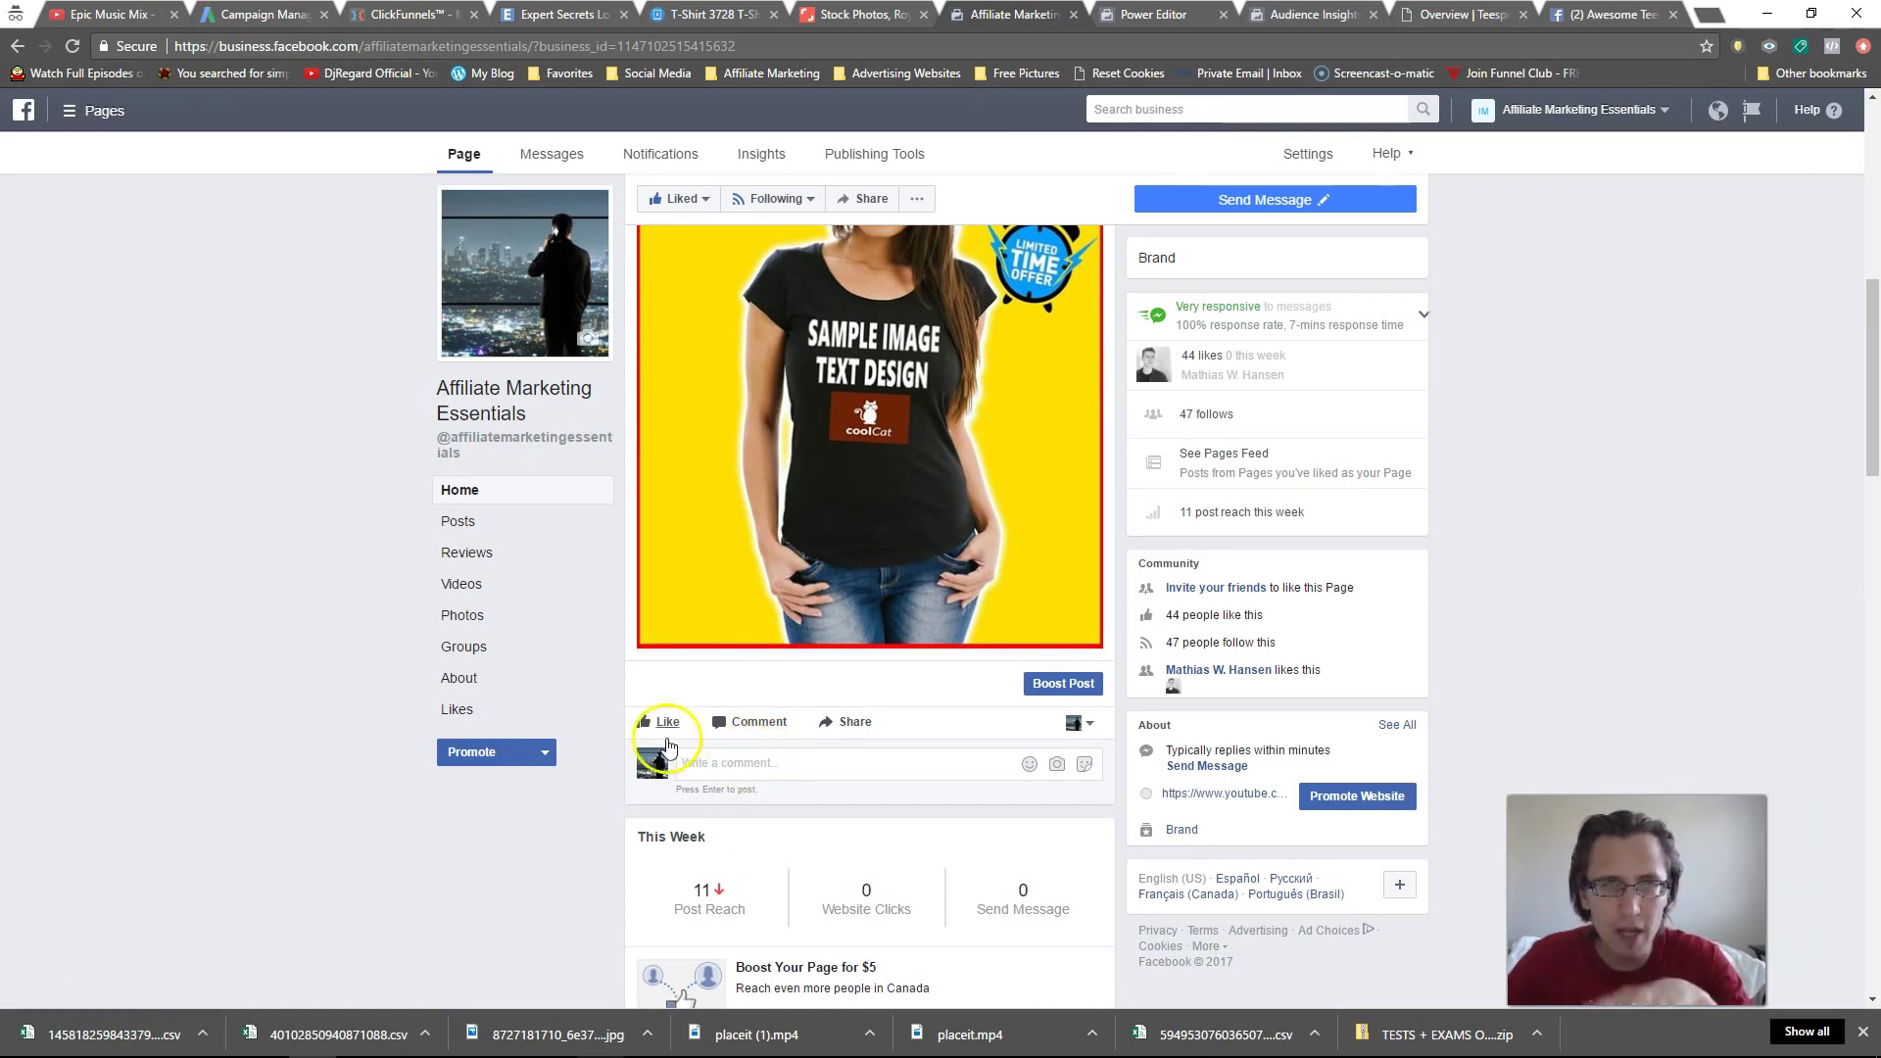
text(Gets yours here)
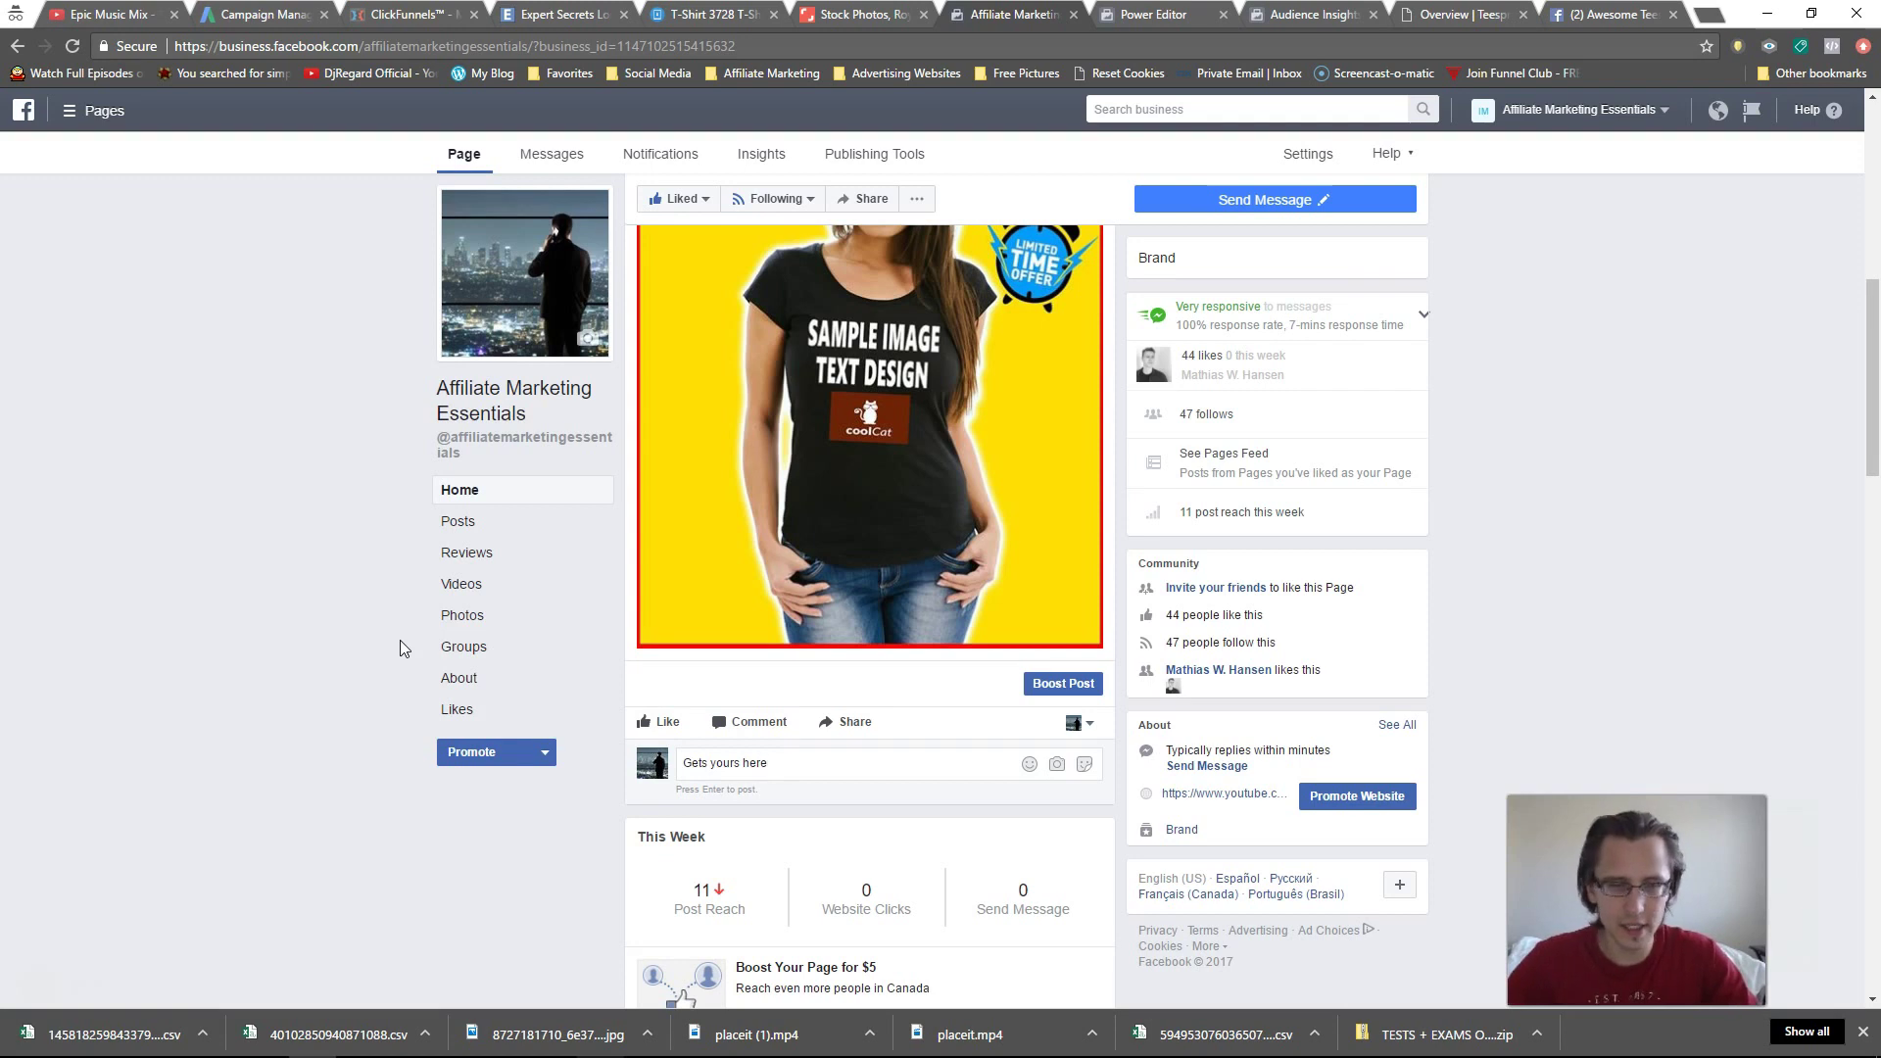
- Copy the post's Teespring link, extend the comment with "for 10% off =>" and the link, and publish it
scroll(399, 639, up, 3)
drag(1018, 497, 723, 490)
key(ctrl+c)
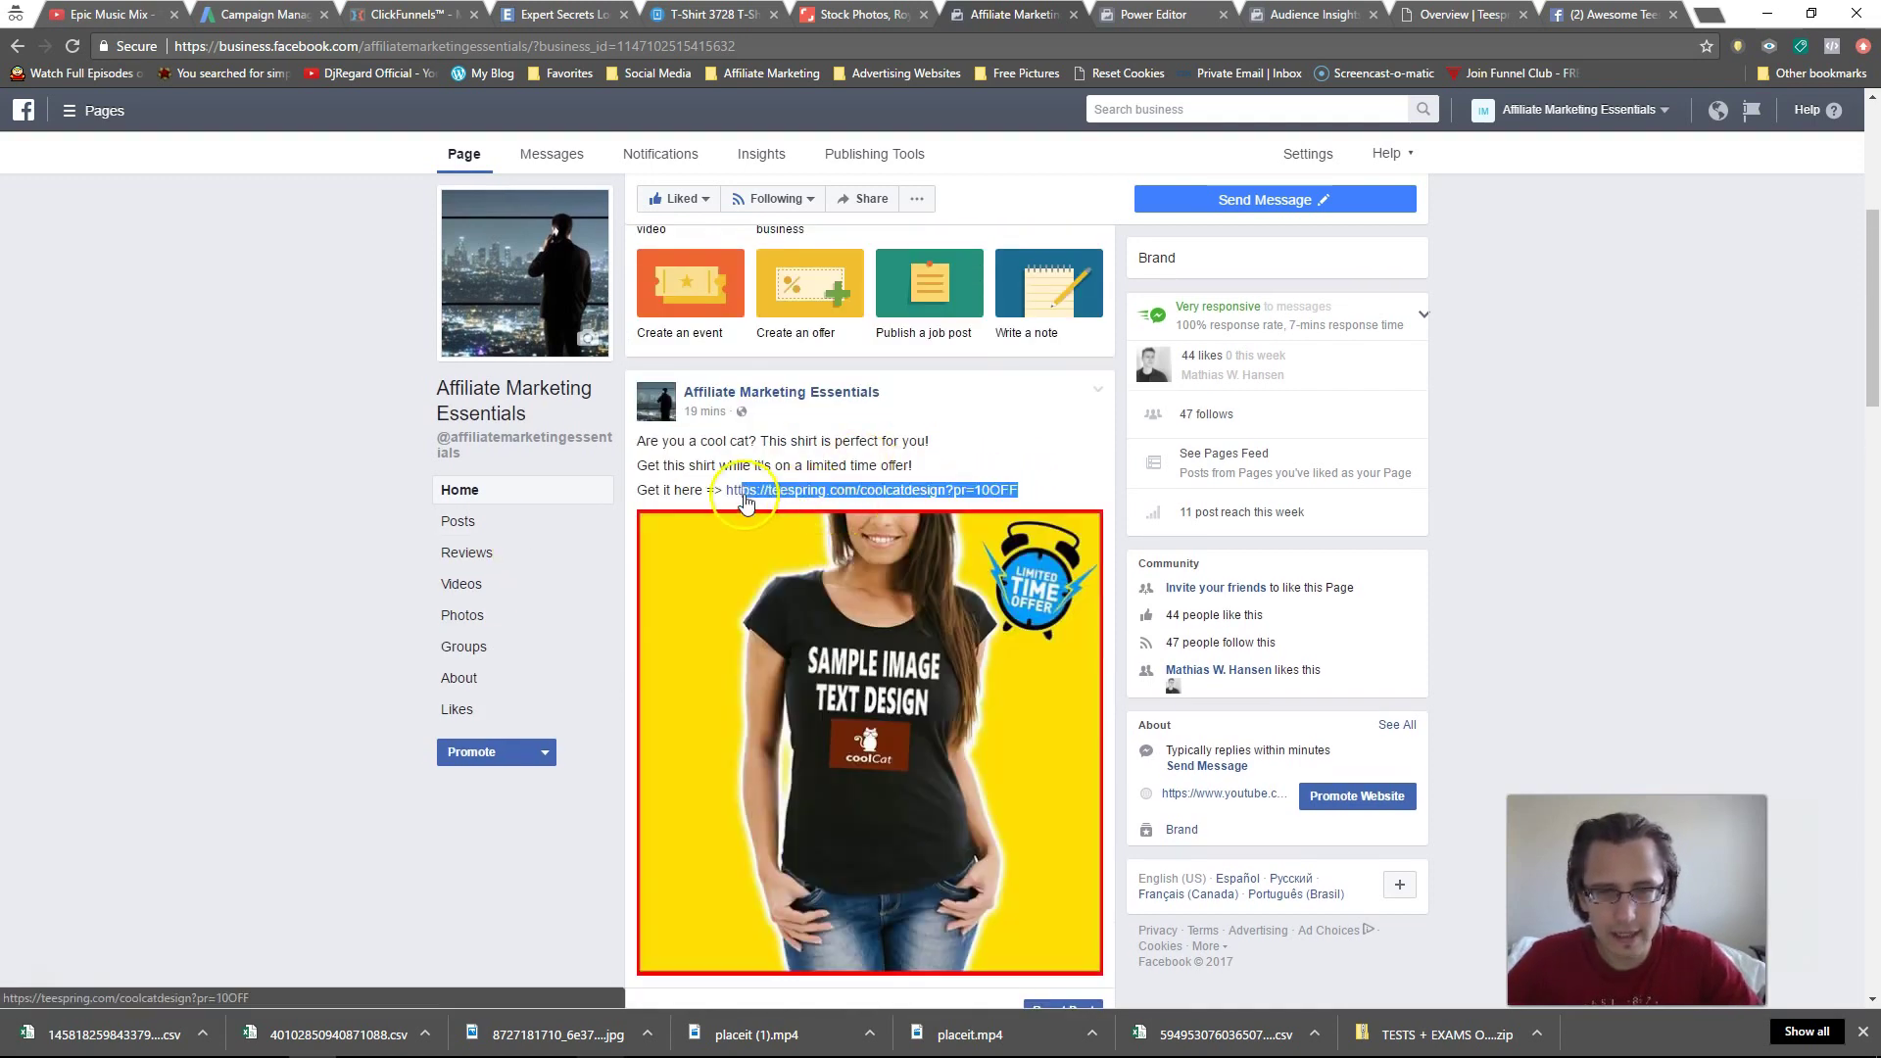
scroll(355, 708, down, 2)
click(816, 931)
text(for 10)
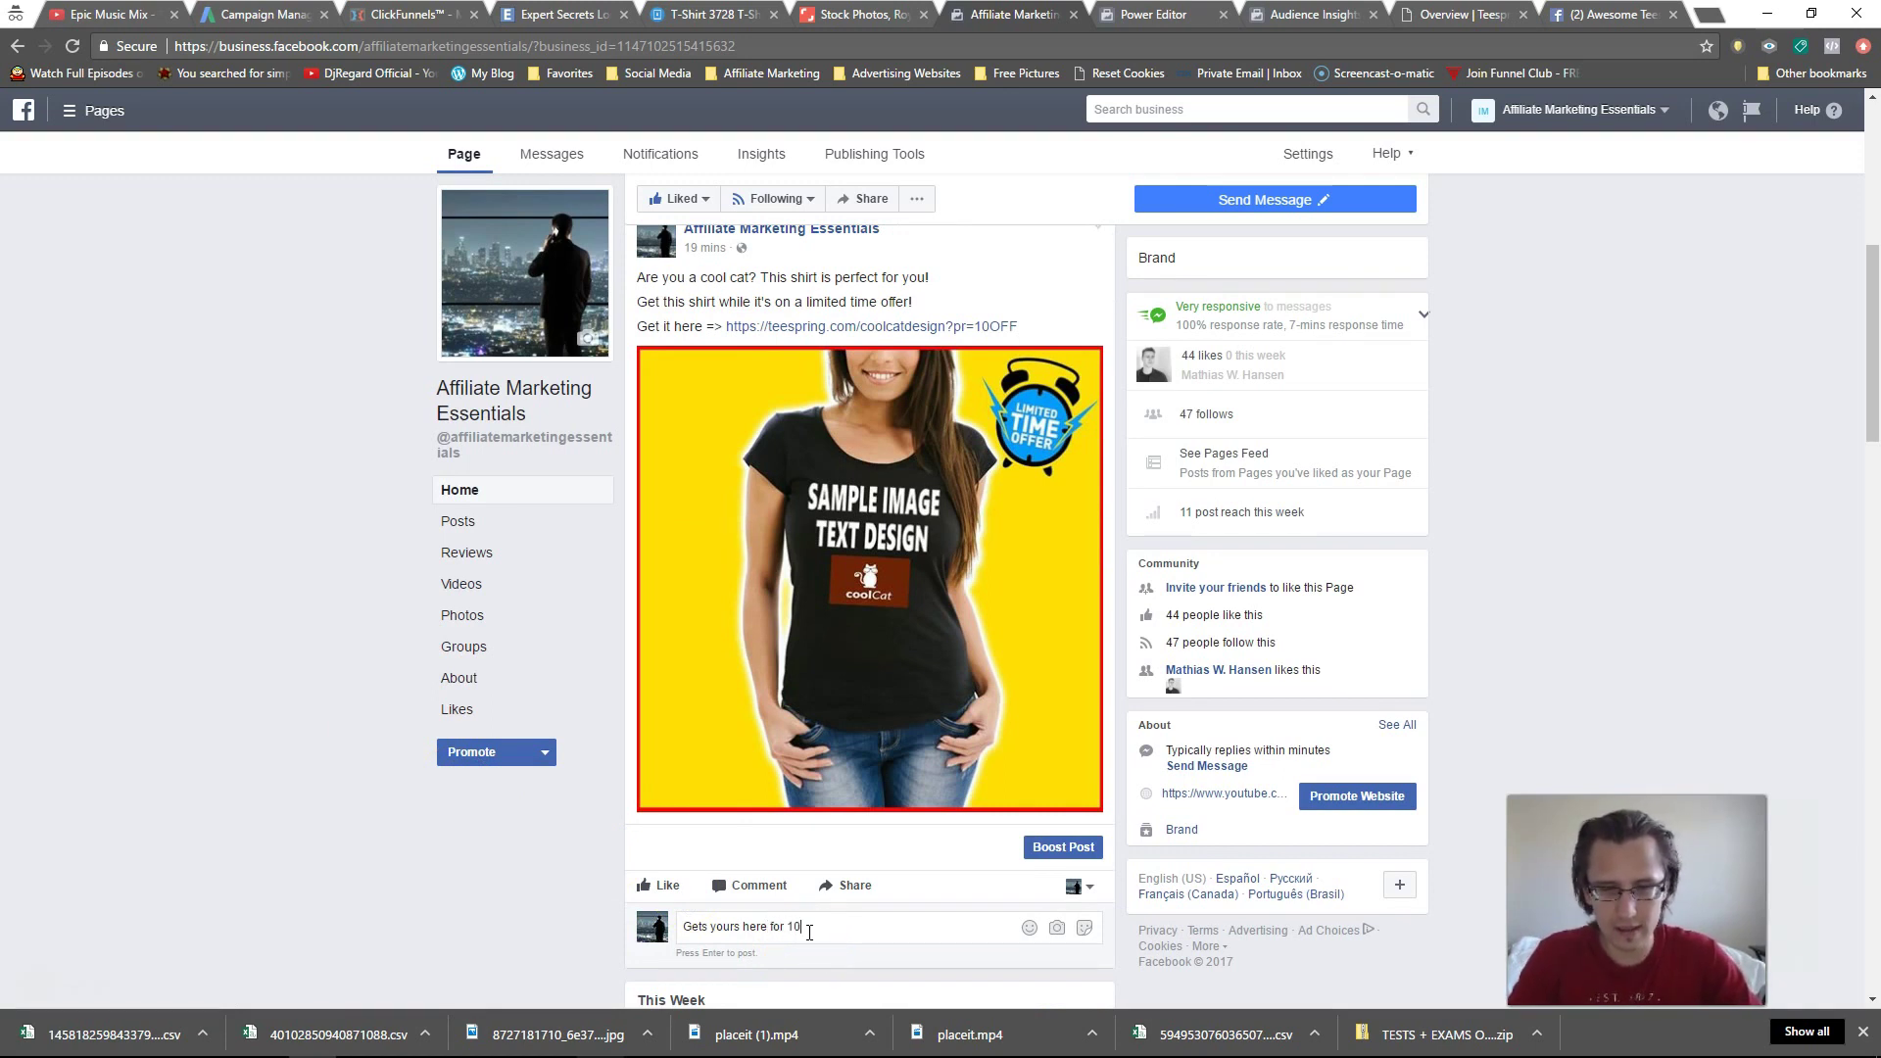
text(% off =>)
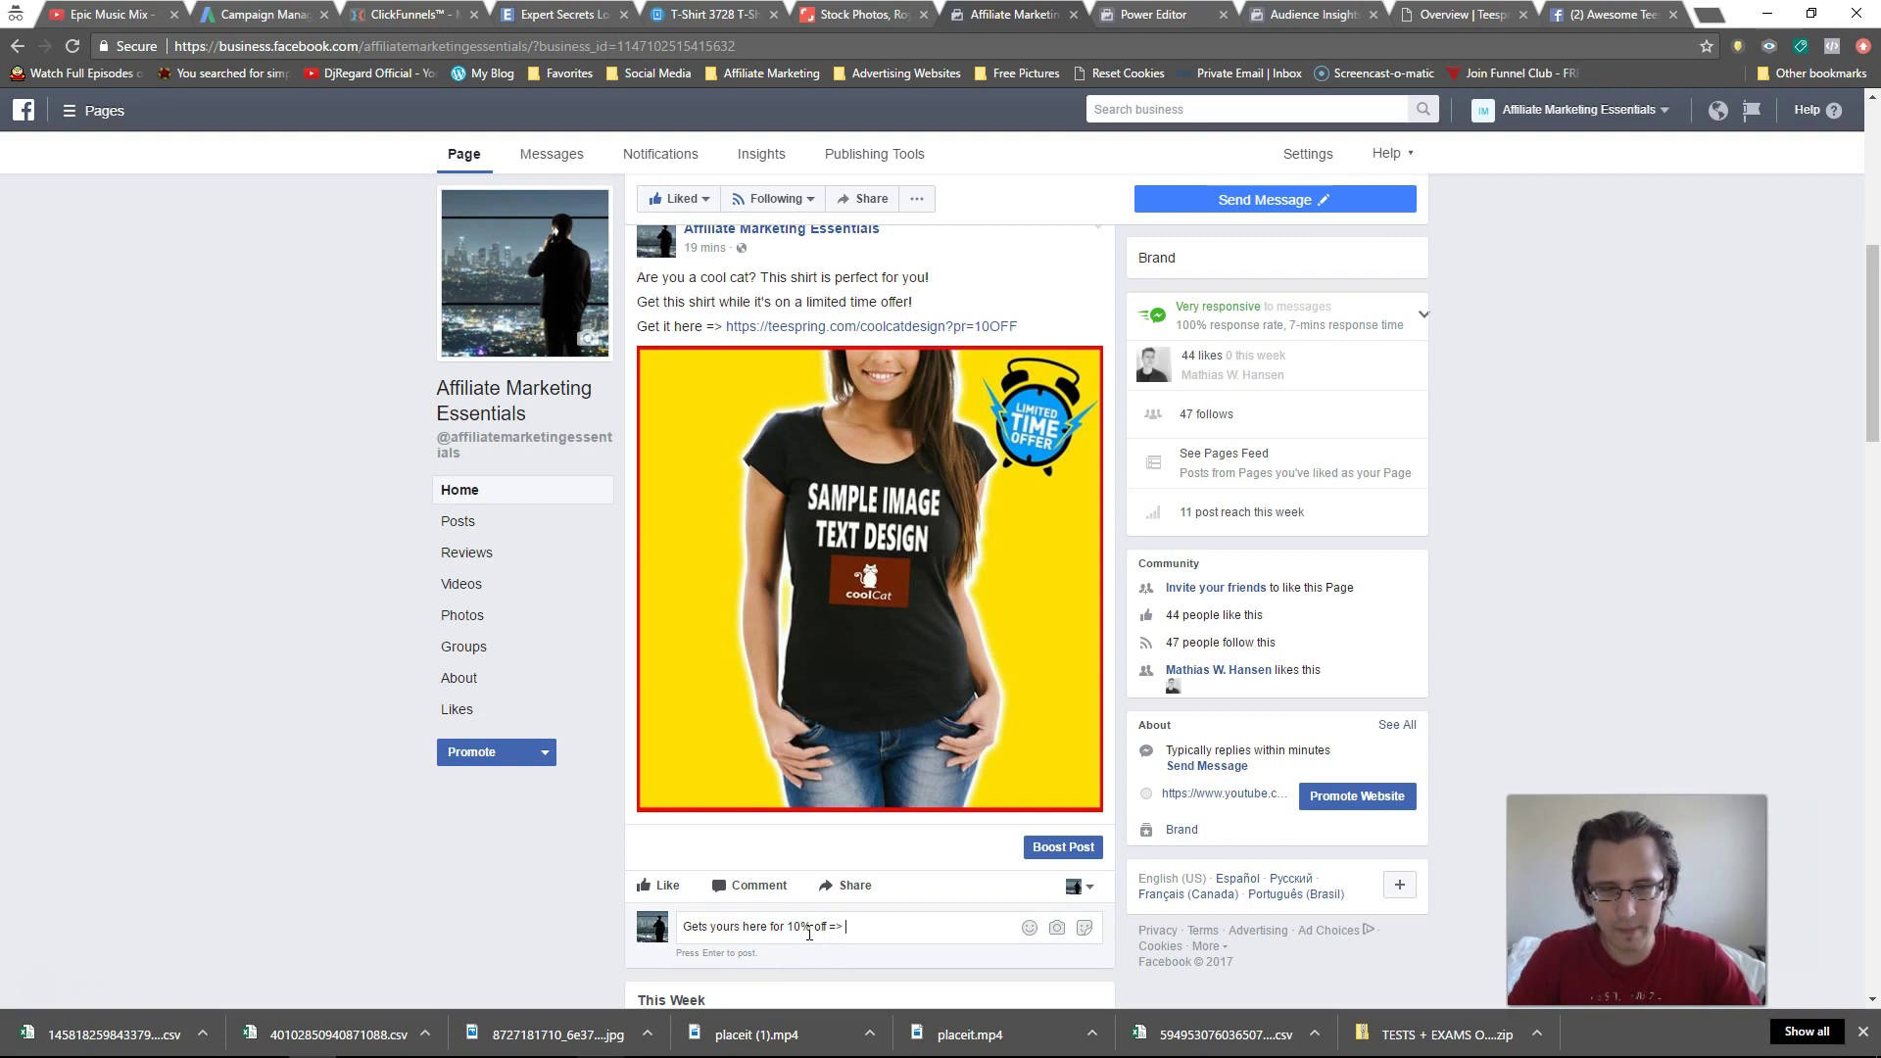
key(ctrl+v)
key(Return)
scroll(501, 794, down, 3)
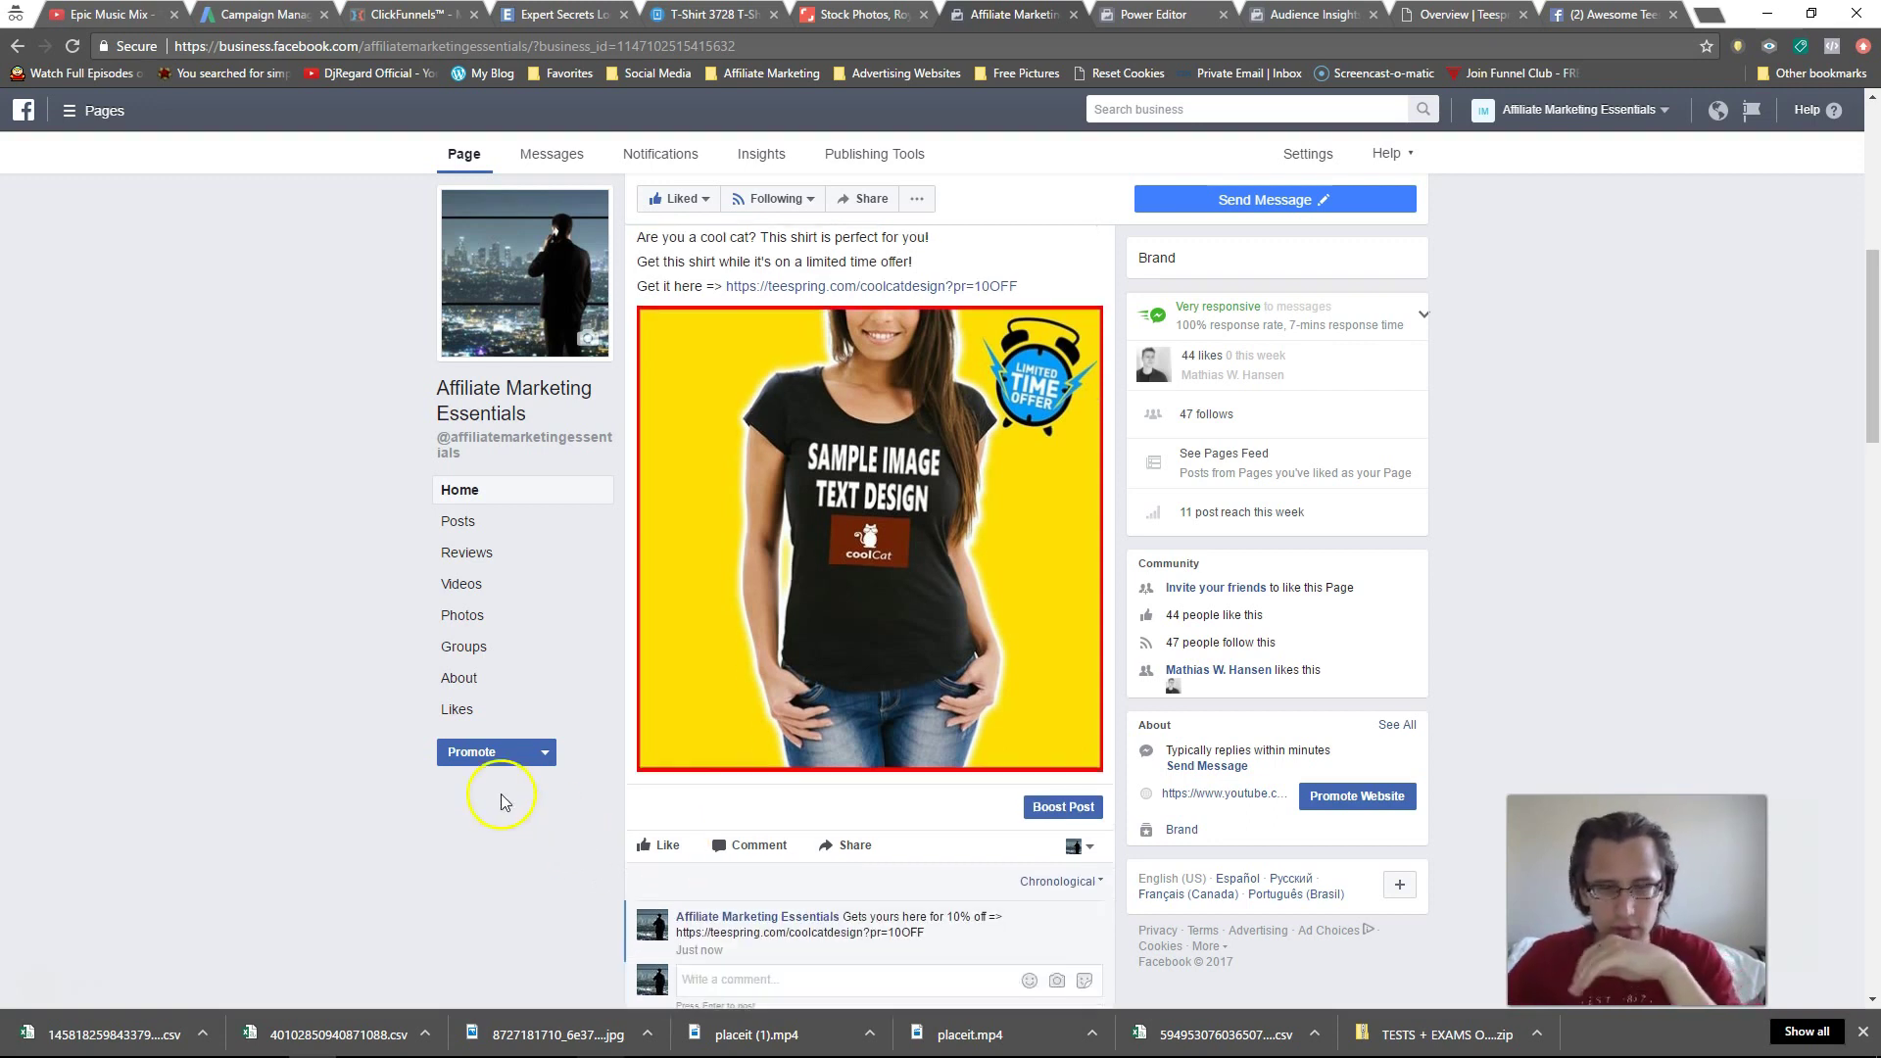
- Delete the page's 10% off comment from the cool cat shirt post
click(480, 753)
click(974, 630)
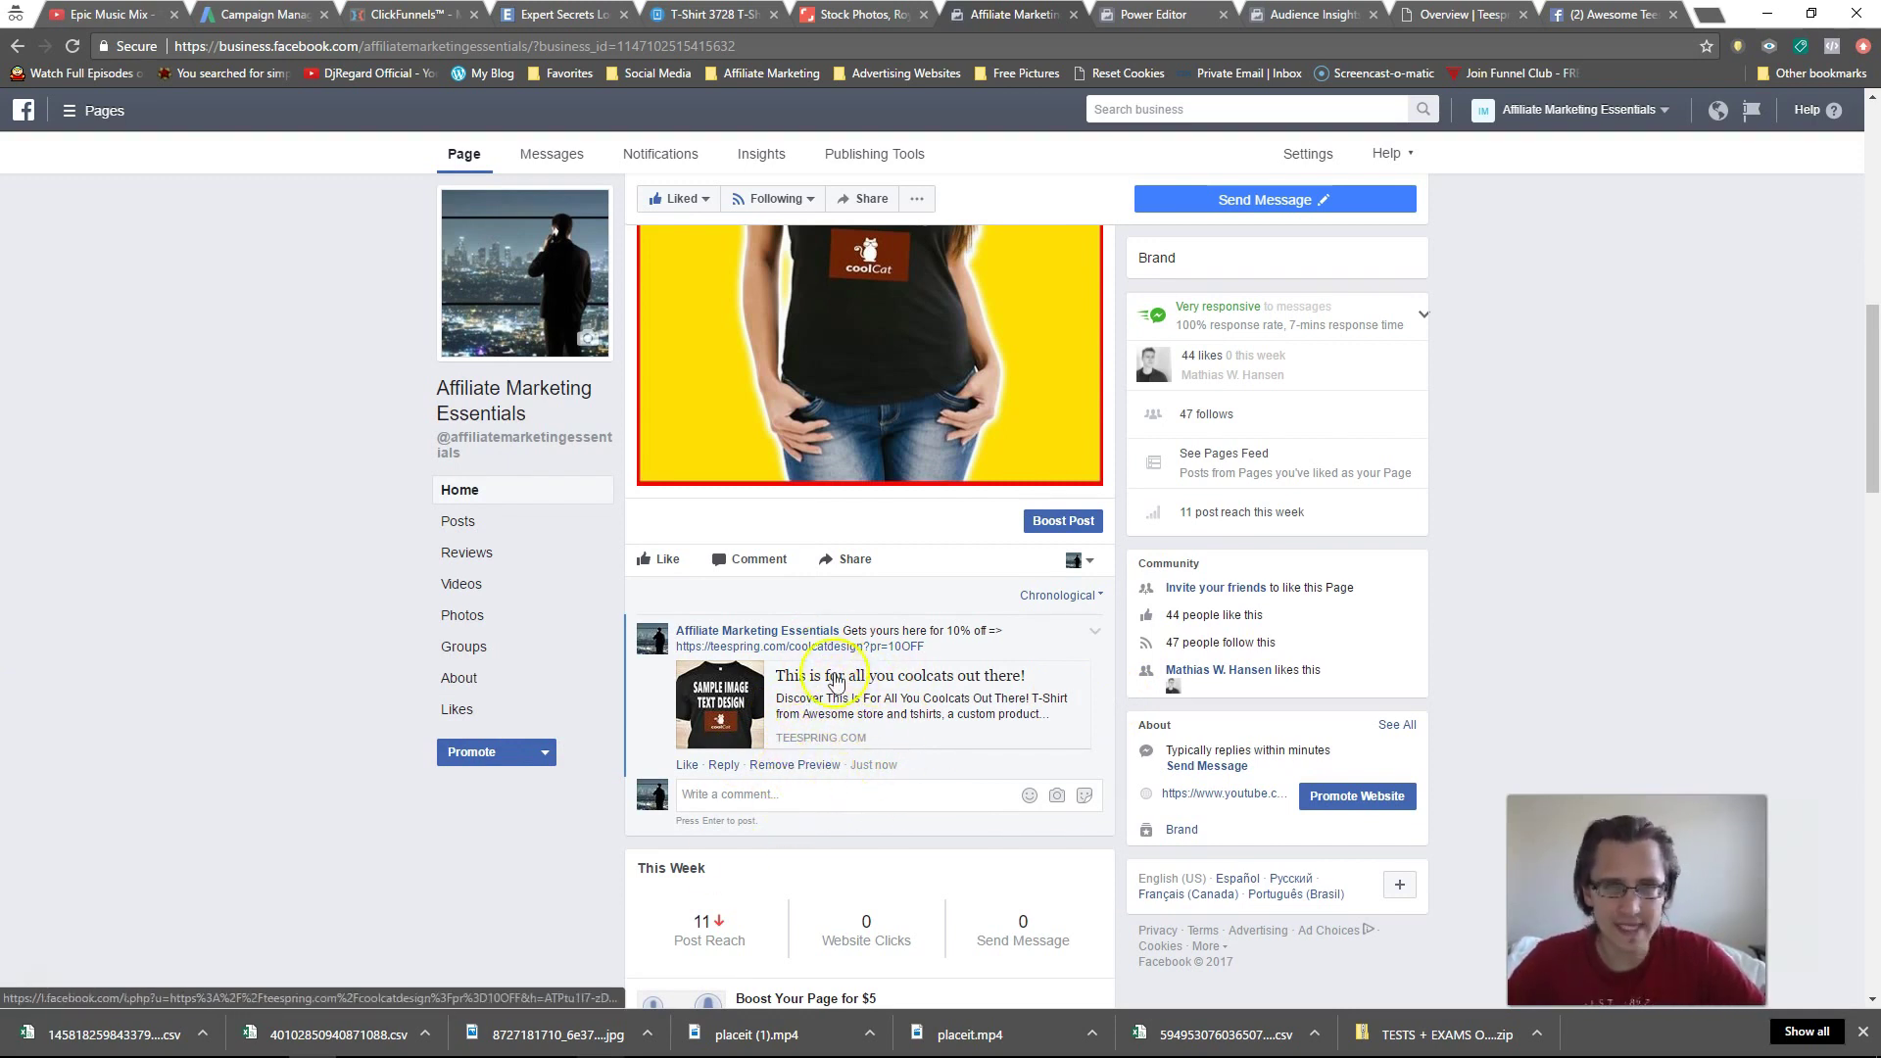
click(1094, 637)
click(1082, 692)
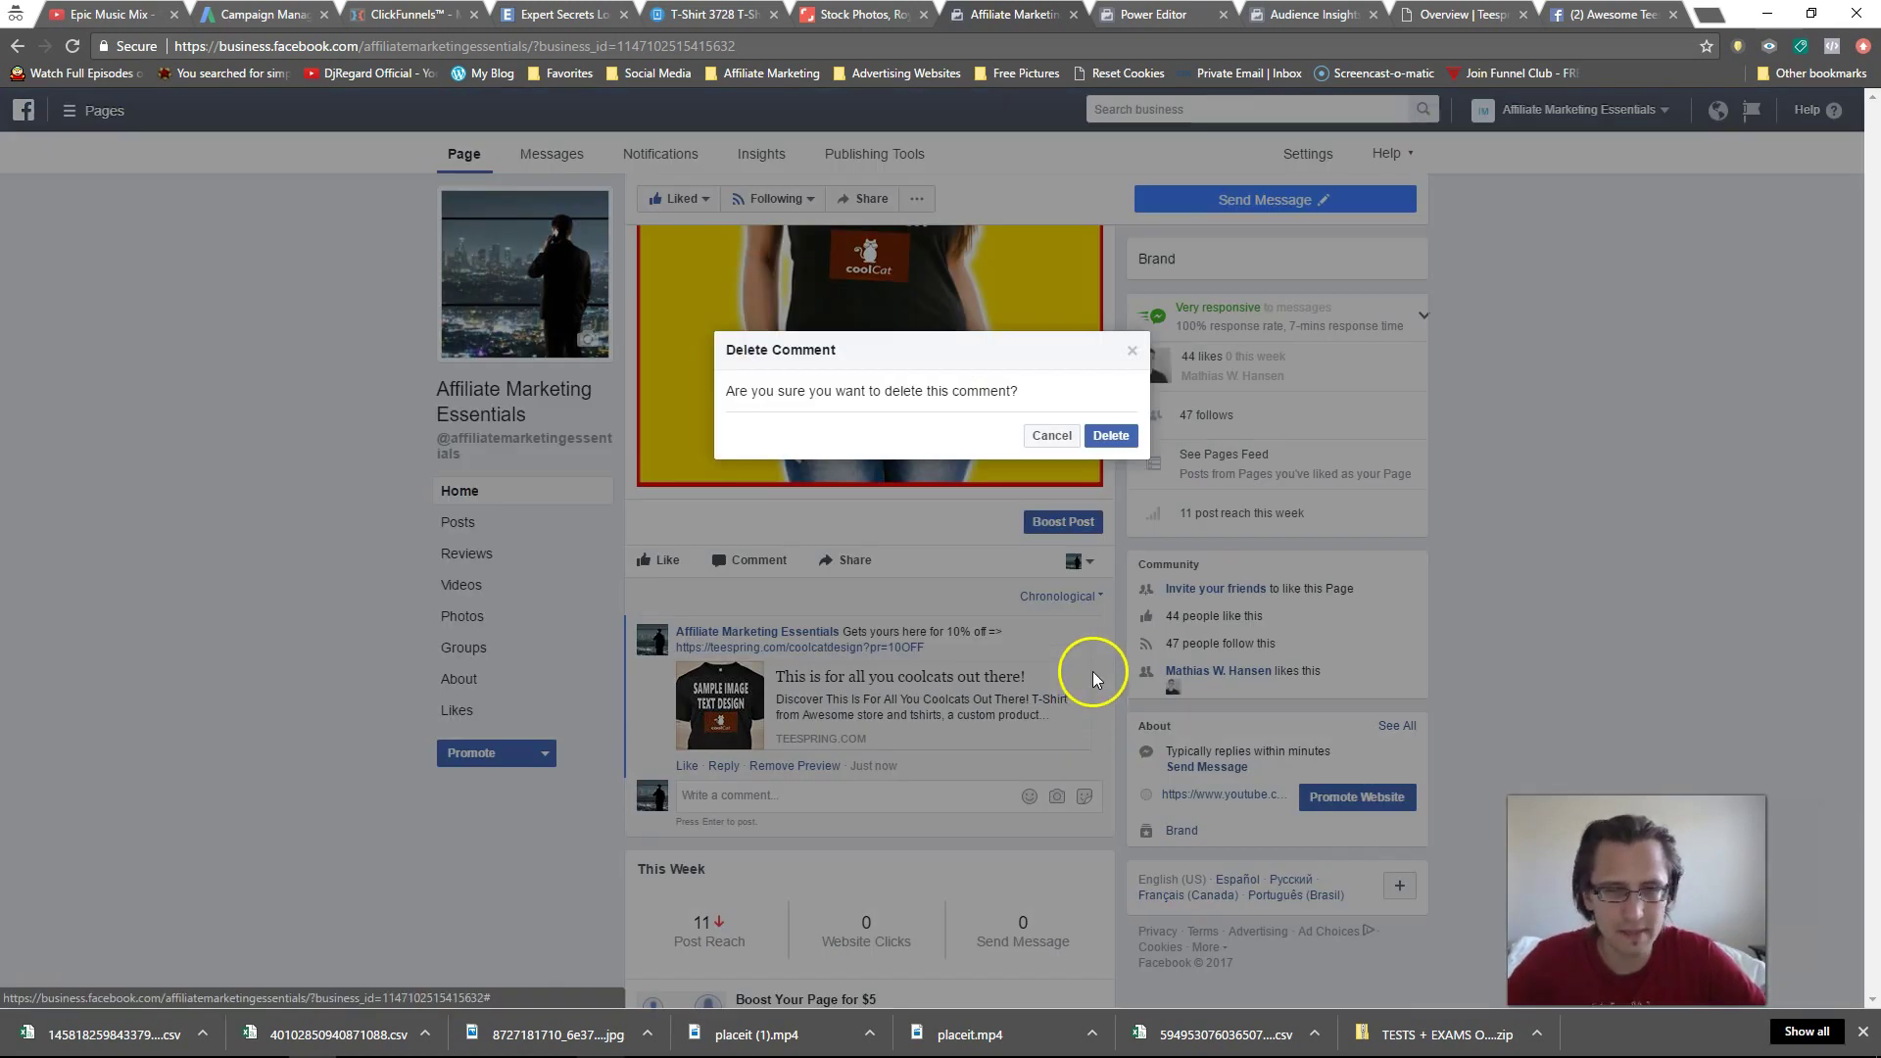
click(1107, 434)
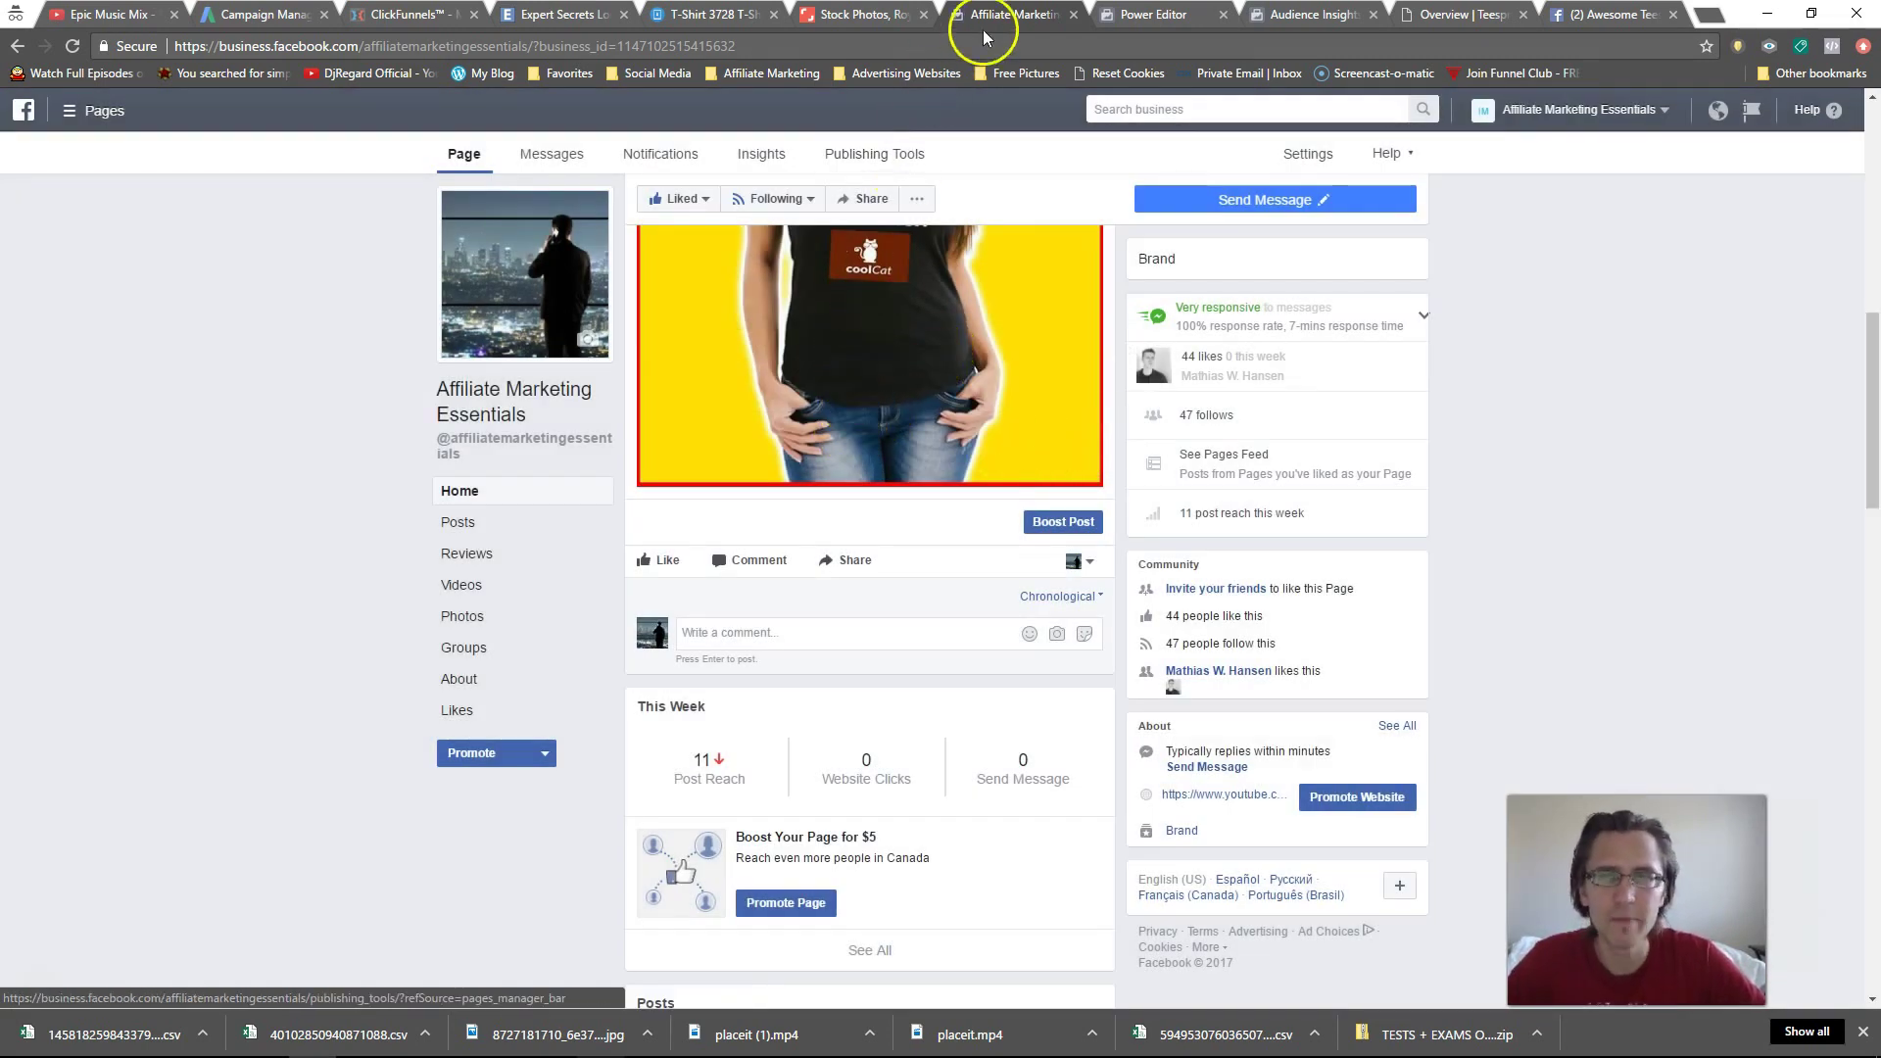
scroll(274, 639, up, 5)
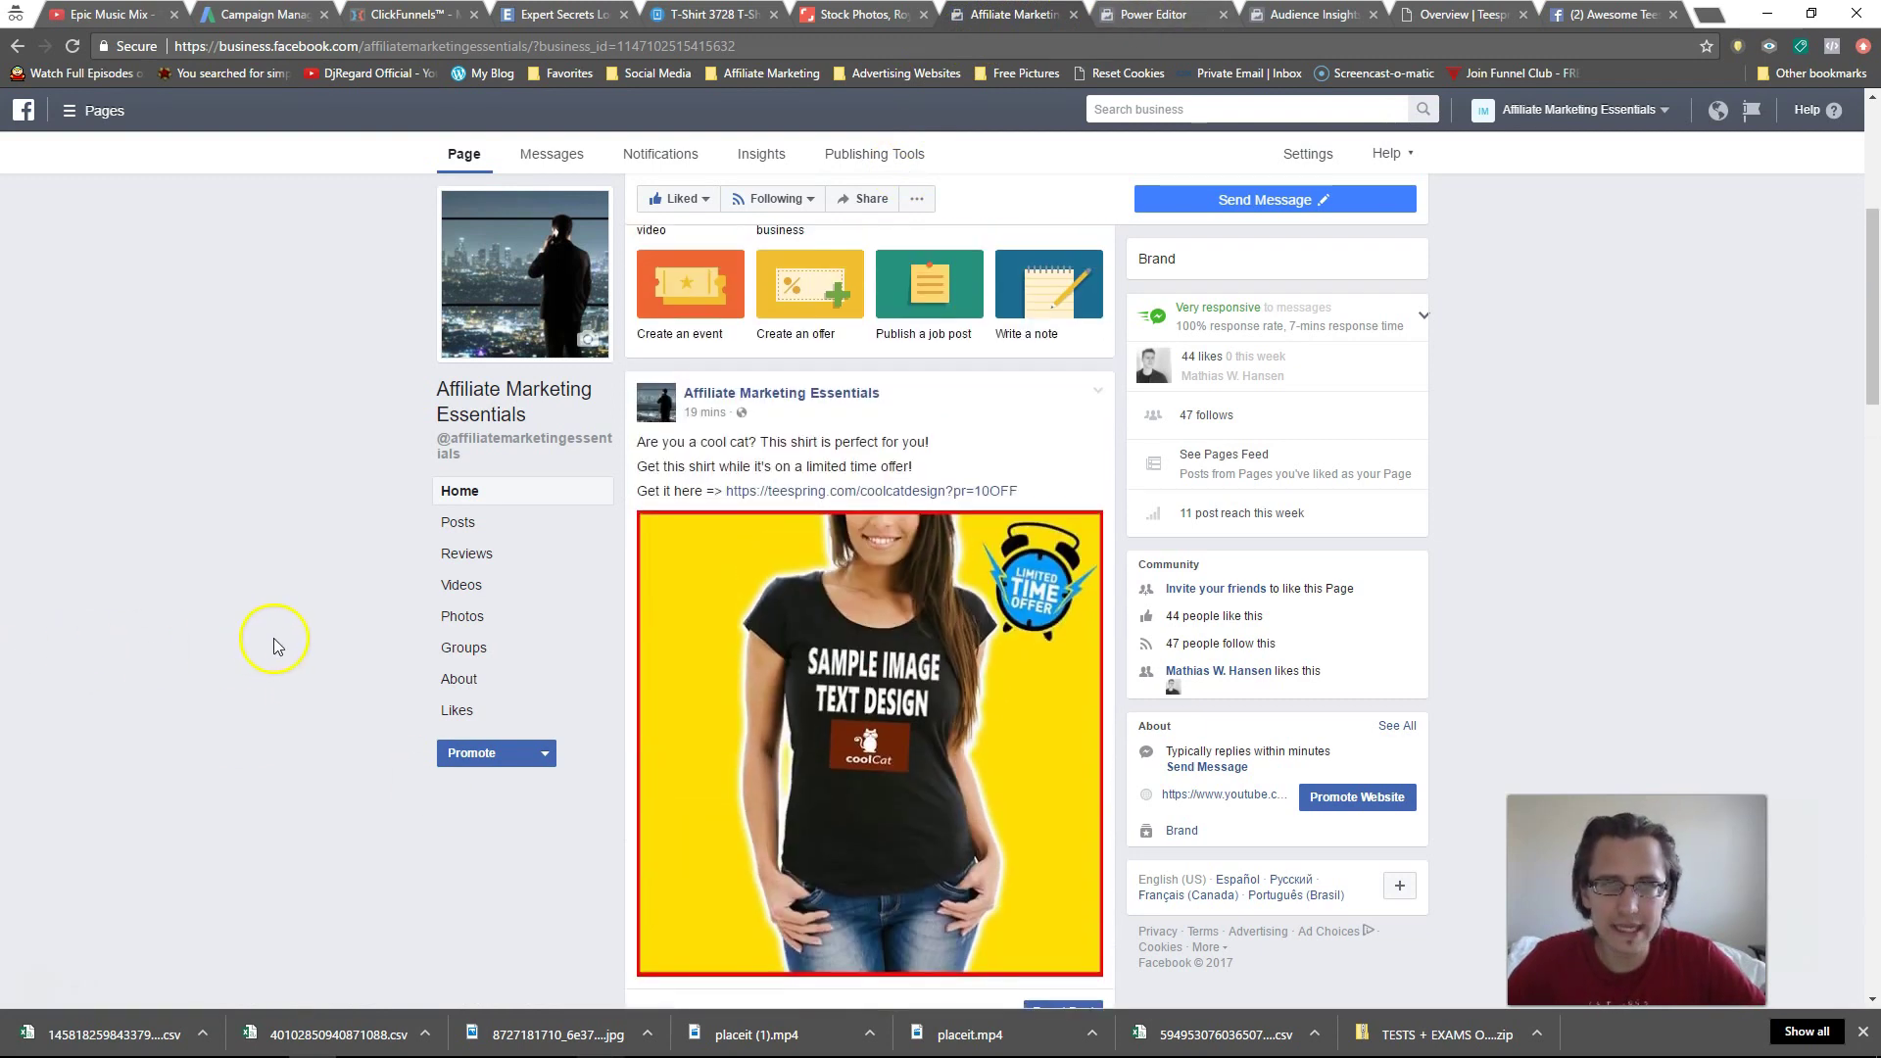